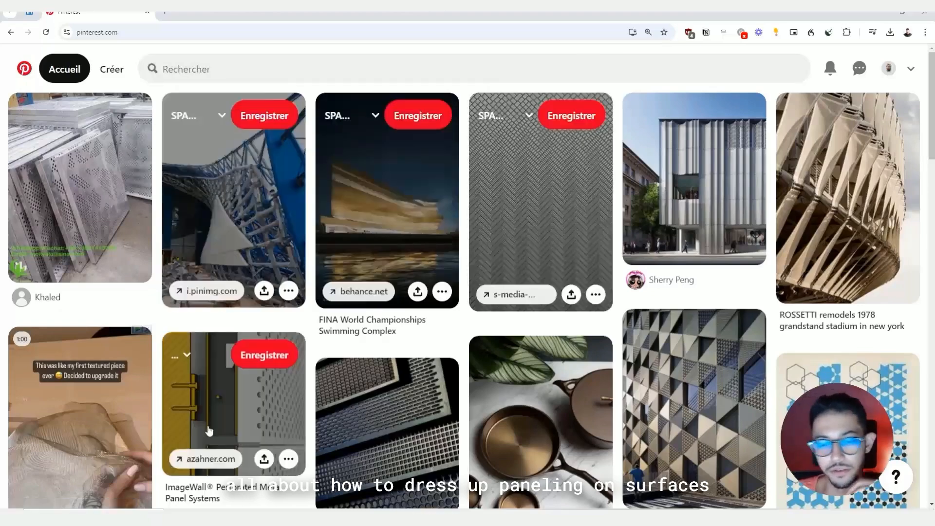
Find the Byggom AB Office Extension perforated panel drawing on Pinterest and paste its image onto the AFW Backdrop board in Miro
{"action": "scroll", "coordinate": [387, 380], "scroll_direction": "down", "scroll_amount": 6}
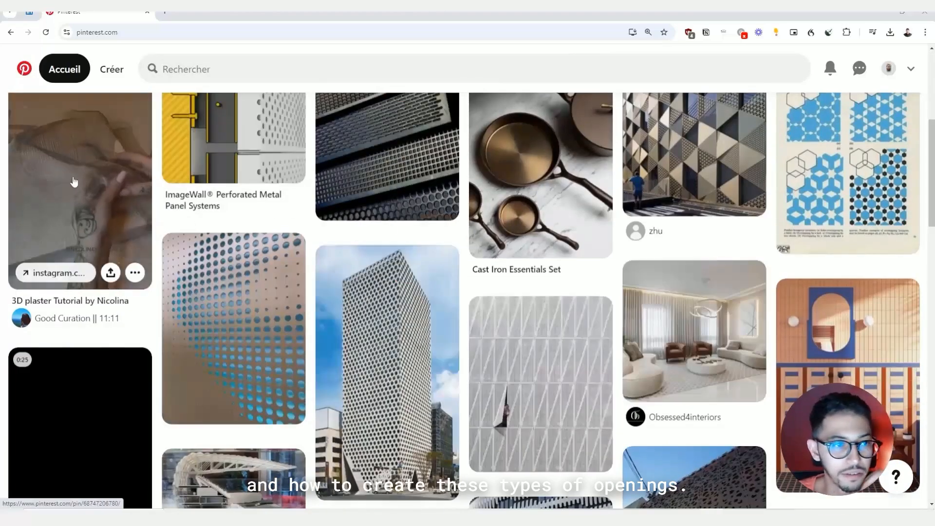
{"action": "scroll", "coordinate": [445, 265], "scroll_direction": "down", "scroll_amount": 10}
{"action": "left_click", "coordinate": [403, 268]}
{"action": "scroll", "coordinate": [437, 276], "scroll_direction": "down", "scroll_amount": 1}
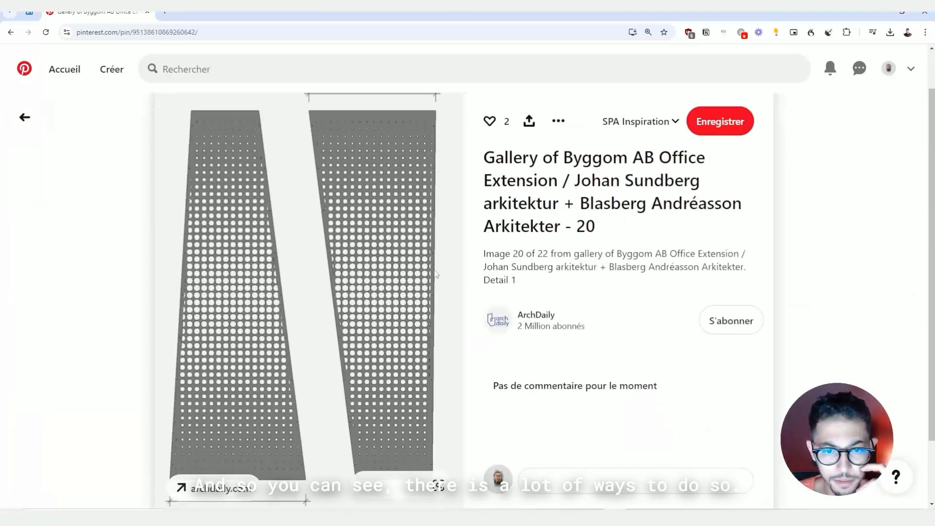
{"action": "right_click", "coordinate": [305, 247]}
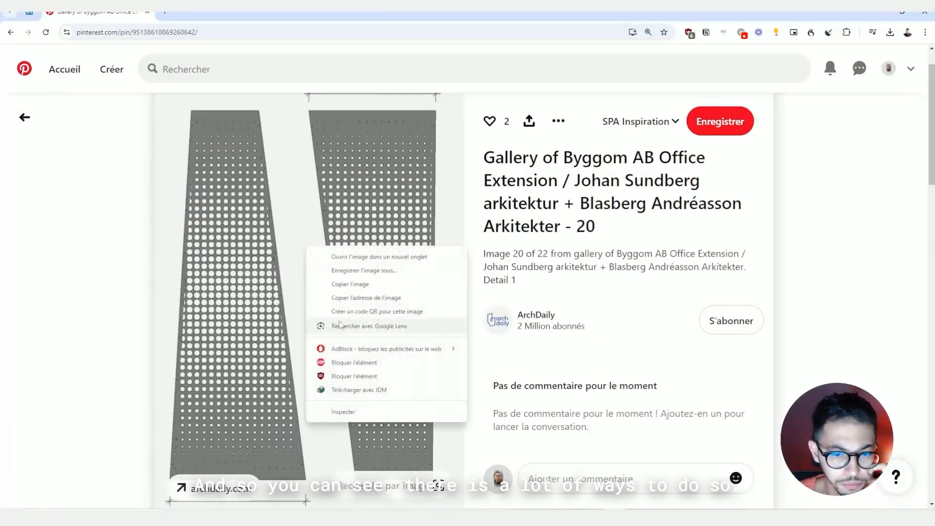
{"action": "left_click", "coordinate": [344, 286]}
{"action": "key", "text": "alt+Tab"}
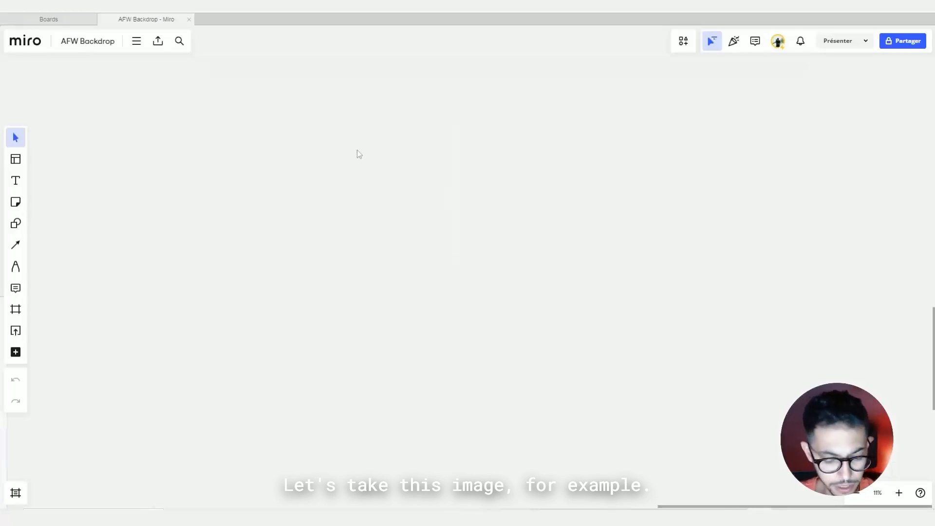
{"action": "key", "text": "ctrl+v"}
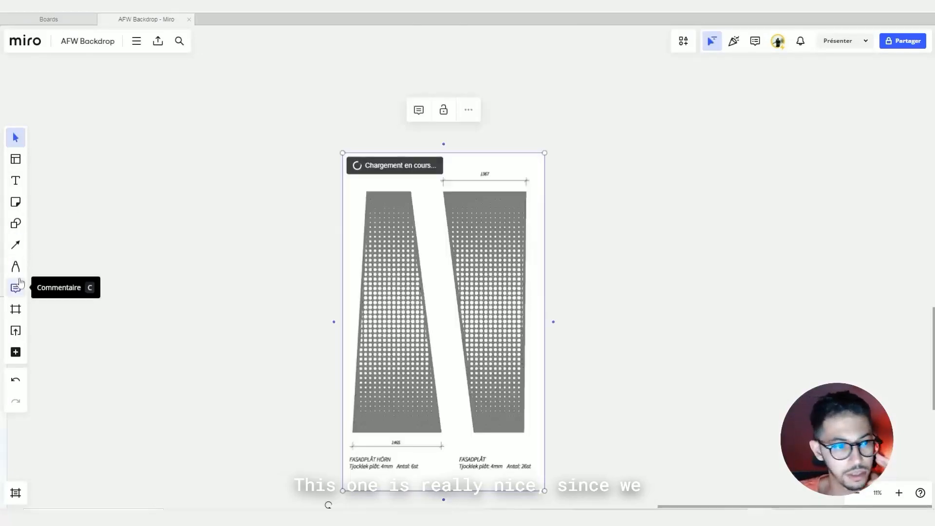
Set up the Pen with black ink and a medium stroke thickness, removing the stray coloured stroke on the panel drawing
{"action": "left_click", "coordinate": [16, 266]}
{"action": "scroll", "coordinate": [447, 218], "scroll_direction": "up", "scroll_amount": 3}
{"action": "middle_click_drag", "start_coordinate": [447, 218], "coordinate": [444, 218]}
{"action": "scroll", "coordinate": [422, 294], "scroll_direction": "up", "scroll_amount": 2}
{"action": "middle_click_drag", "start_coordinate": [378, 269], "coordinate": [382, 368]}
{"action": "scroll", "coordinate": [359, 284], "scroll_direction": "down", "scroll_amount": 2}
{"action": "middle_click_drag", "start_coordinate": [359, 284], "coordinate": [365, 331]}
{"action": "left_click", "coordinate": [43, 334]}
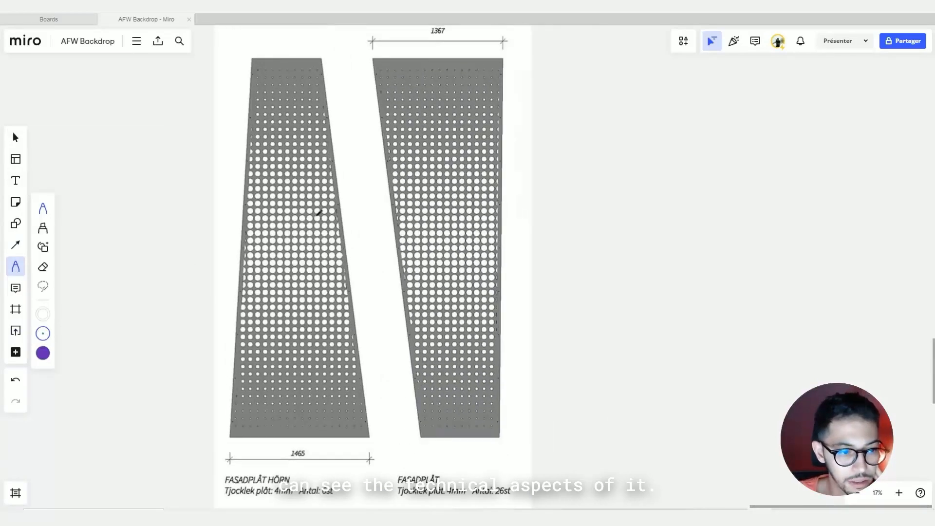
{"action": "scroll", "coordinate": [424, 226], "scroll_direction": "up", "scroll_amount": 3}
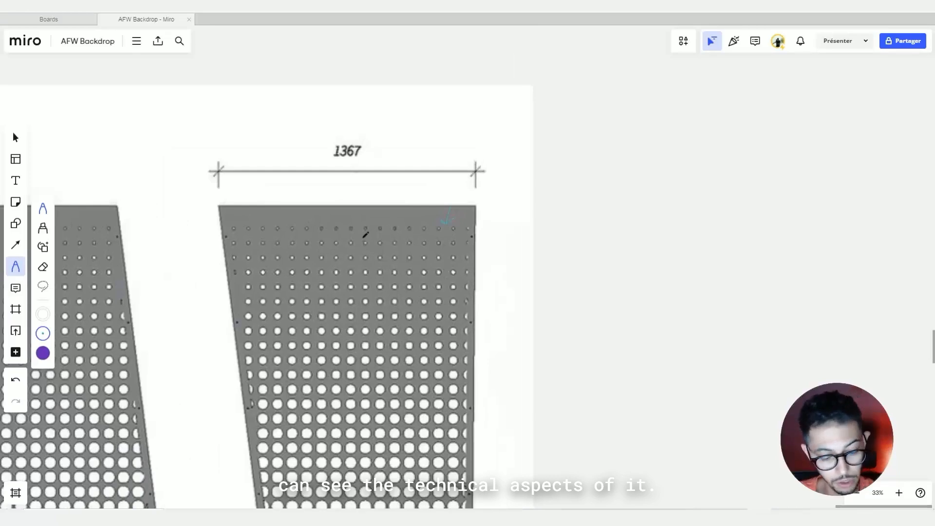
{"action": "key", "text": "ctrl+z"}
{"action": "left_click", "coordinate": [43, 333]}
{"action": "left_click", "coordinate": [106, 263]}
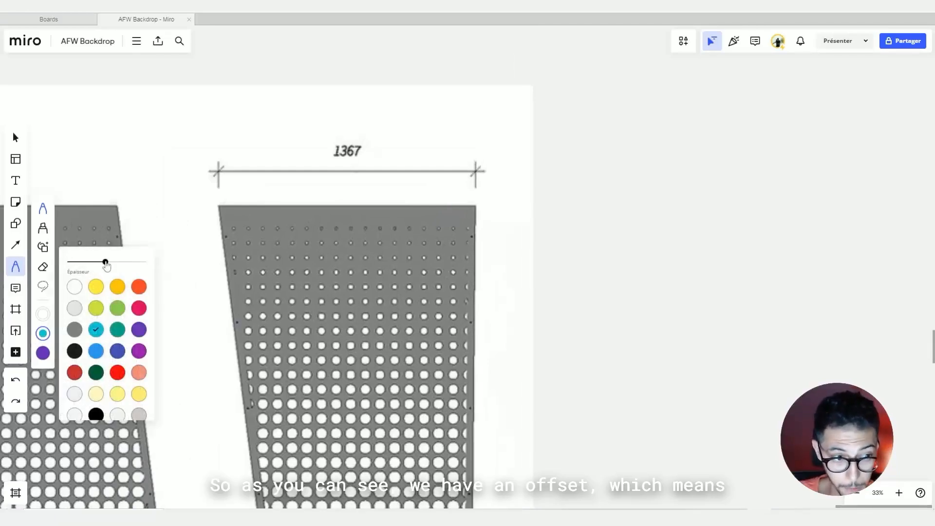
{"action": "left_click", "coordinate": [75, 351]}
Draw small black arrows marking the unperforated margin along the top, right, left and bottom edges of the FASADPLÅT panel
{"action": "scroll", "coordinate": [417, 244], "scroll_direction": "up", "scroll_amount": 4}
{"action": "mouse_move", "coordinate": [498, 191]}
{"action": "left_mouse_down"}
{"action": "mouse_move", "coordinate": [499, 229]}
{"action": "mouse_move", "coordinate": [509, 218]}
{"action": "mouse_move", "coordinate": [488, 202]}
{"action": "mouse_move", "coordinate": [508, 206]}
{"action": "left_mouse_up"}
{"action": "scroll", "coordinate": [537, 396], "scroll_direction": "up", "scroll_amount": 4}
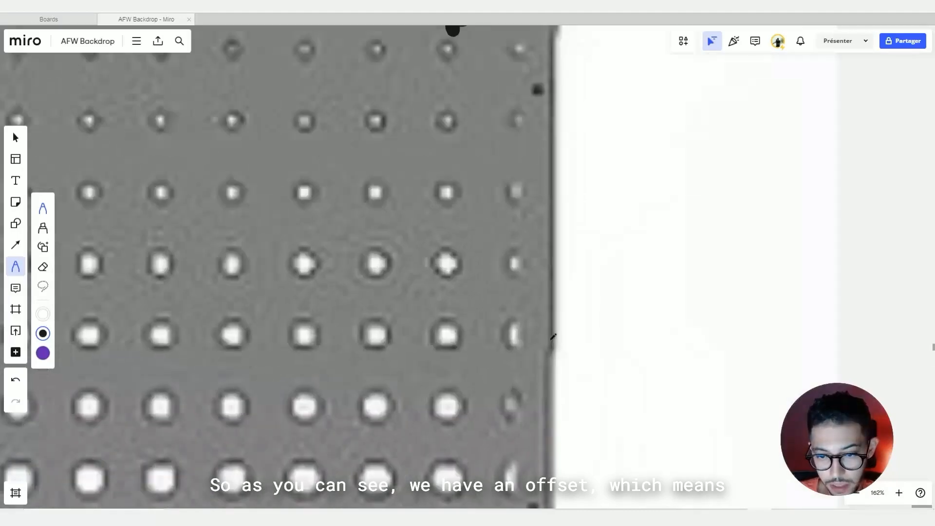
{"action": "mouse_move", "coordinate": [555, 333]}
{"action": "left_mouse_down"}
{"action": "mouse_move", "coordinate": [528, 331]}
{"action": "mouse_move", "coordinate": [537, 337]}
{"action": "left_mouse_up"}
{"action": "scroll", "coordinate": [539, 337], "scroll_direction": "down", "scroll_amount": 4}
{"action": "right_click_drag", "start_coordinate": [341, 303], "coordinate": [689, 272]}
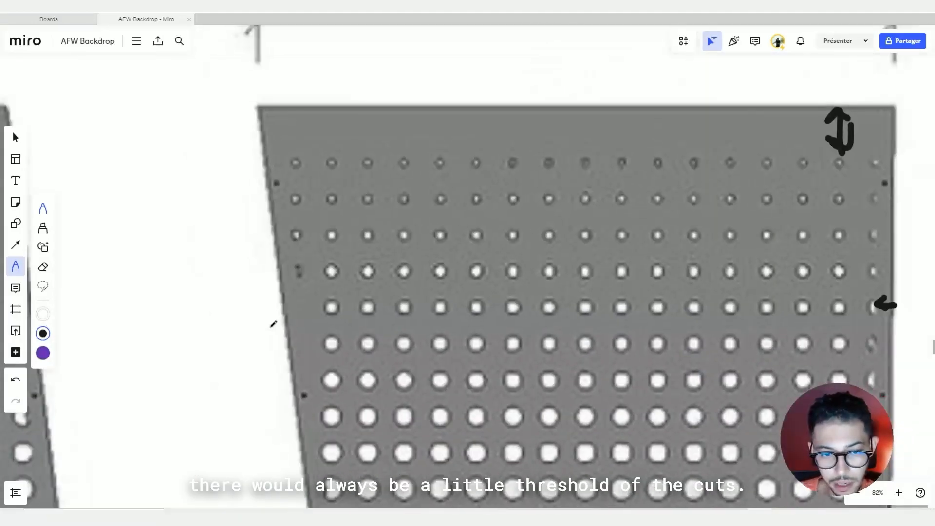
{"action": "mouse_move", "coordinate": [280, 323]}
{"action": "left_mouse_down"}
{"action": "mouse_move", "coordinate": [309, 317]}
{"action": "mouse_move", "coordinate": [298, 335]}
{"action": "left_mouse_up"}
{"action": "scroll", "coordinate": [302, 321], "scroll_direction": "down", "scroll_amount": 3}
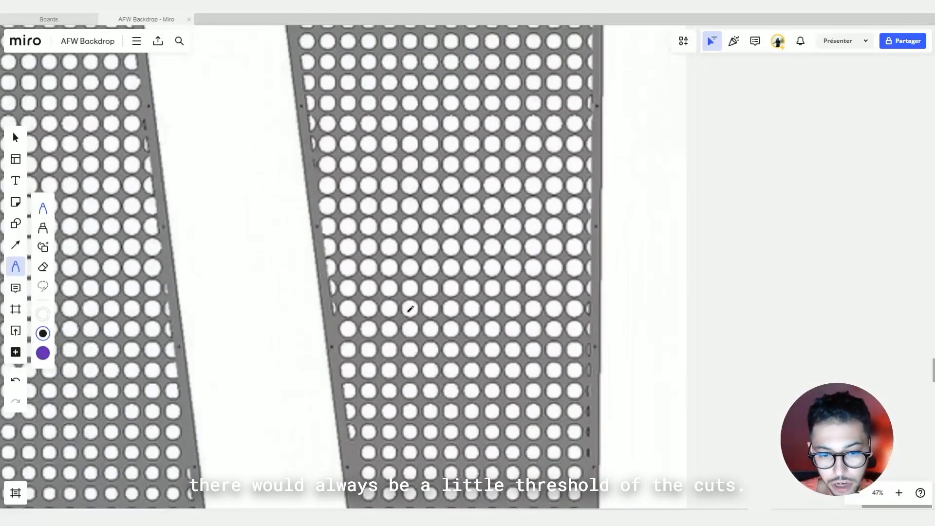
{"action": "scroll", "coordinate": [458, 438], "scroll_direction": "up", "scroll_amount": 5}
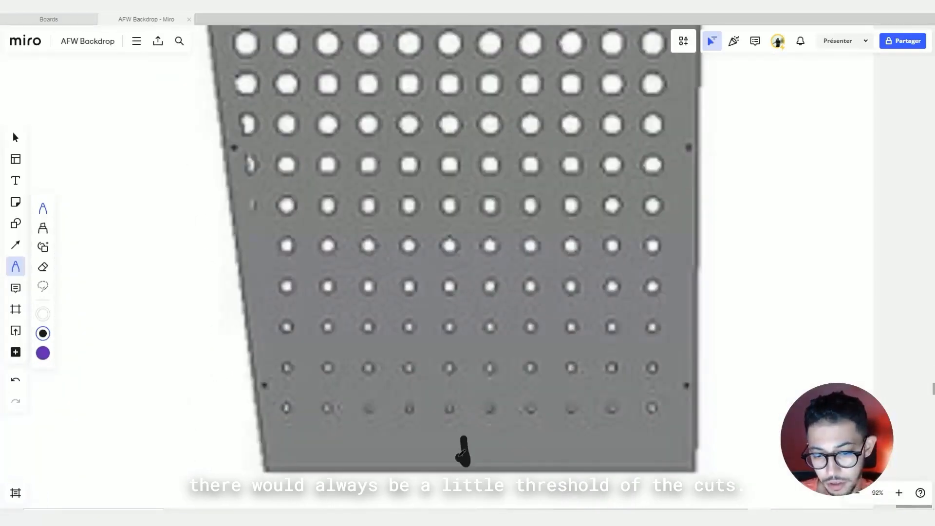
{"action": "scroll", "coordinate": [465, 446], "scroll_direction": "down", "scroll_amount": 6}
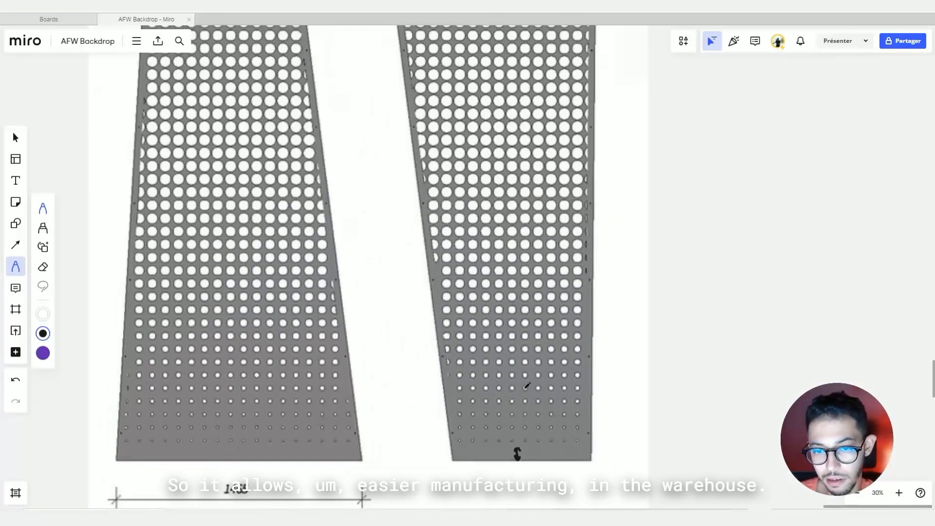
{"action": "scroll", "coordinate": [527, 386], "scroll_direction": "down", "scroll_amount": 5}
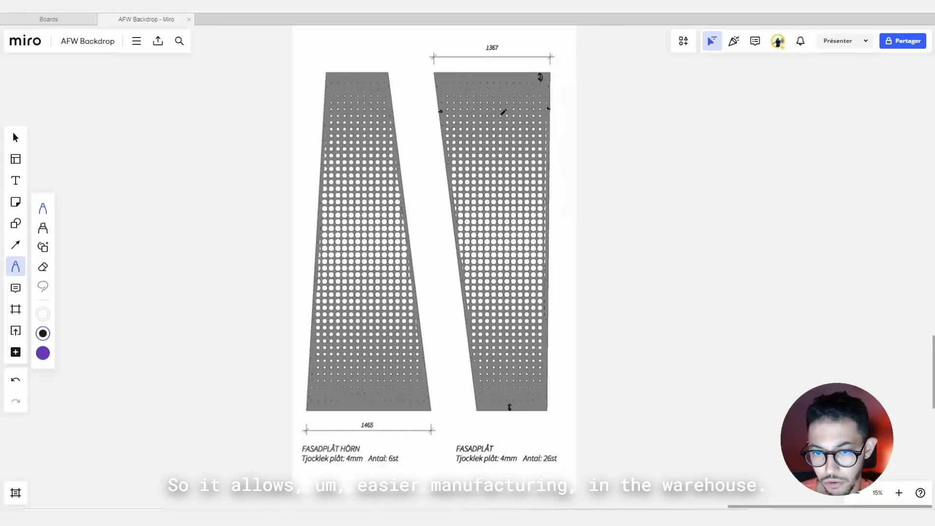
Circle a hole in the middle of the FASADPLÅT panel and draw long arrows from it towards the panel's top and bottom ends
{"action": "scroll", "coordinate": [500, 113], "scroll_direction": "up", "scroll_amount": 3}
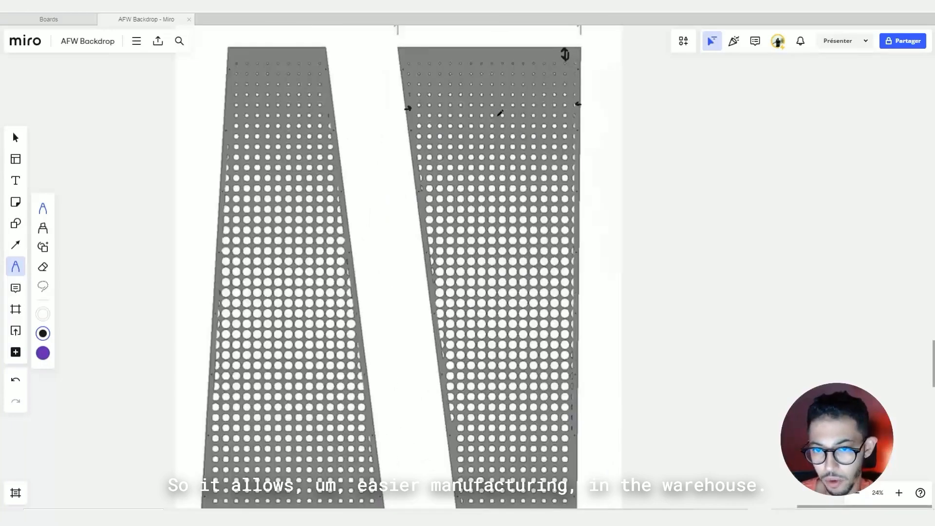
{"action": "scroll", "coordinate": [500, 113], "scroll_direction": "down", "scroll_amount": 1}
{"action": "scroll", "coordinate": [500, 113], "scroll_direction": "down", "scroll_amount": 2}
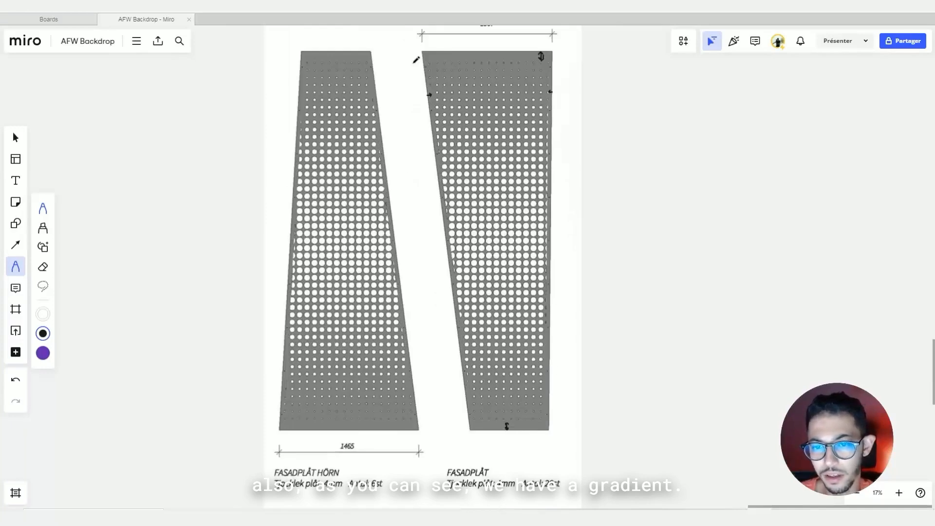
{"action": "mouse_move", "coordinate": [504, 227]}
{"action": "left_mouse_down"}
{"action": "mouse_move", "coordinate": [490, 78]}
{"action": "mouse_move", "coordinate": [498, 80]}
{"action": "mouse_move", "coordinate": [482, 373]}
{"action": "left_mouse_up"}
{"action": "scroll", "coordinate": [494, 233], "scroll_direction": "up", "scroll_amount": 2}
{"action": "scroll", "coordinate": [492, 204], "scroll_direction": "down", "scroll_amount": 2}
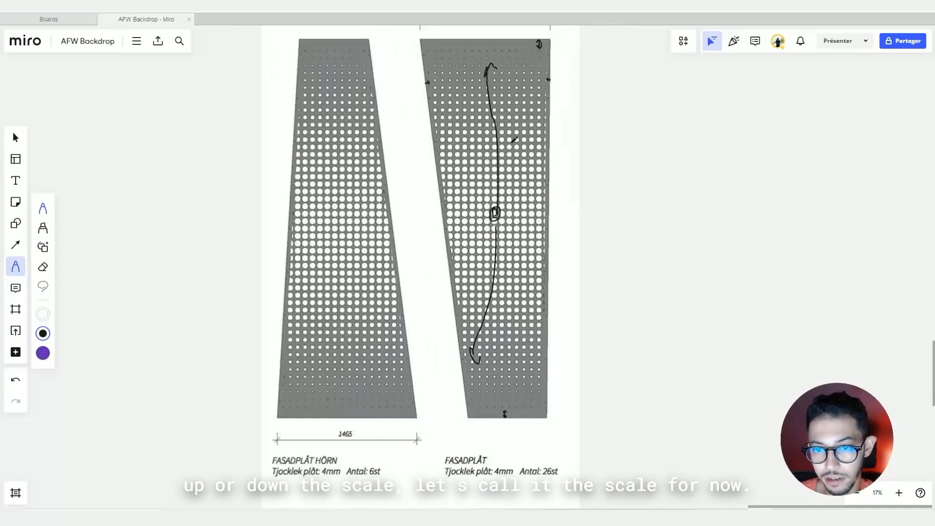
Handwrite the word "Scale" beside the FASADPLÅT panel with the pen
{"action": "scroll", "coordinate": [498, 274], "scroll_direction": "up", "scroll_amount": 2}
{"action": "mouse_move", "coordinate": [628, 190]}
{"action": "left_mouse_down"}
{"action": "mouse_move", "coordinate": [610, 215]}
{"action": "mouse_move", "coordinate": [615, 225]}
{"action": "mouse_move", "coordinate": [669, 201]}
{"action": "left_mouse_up"}
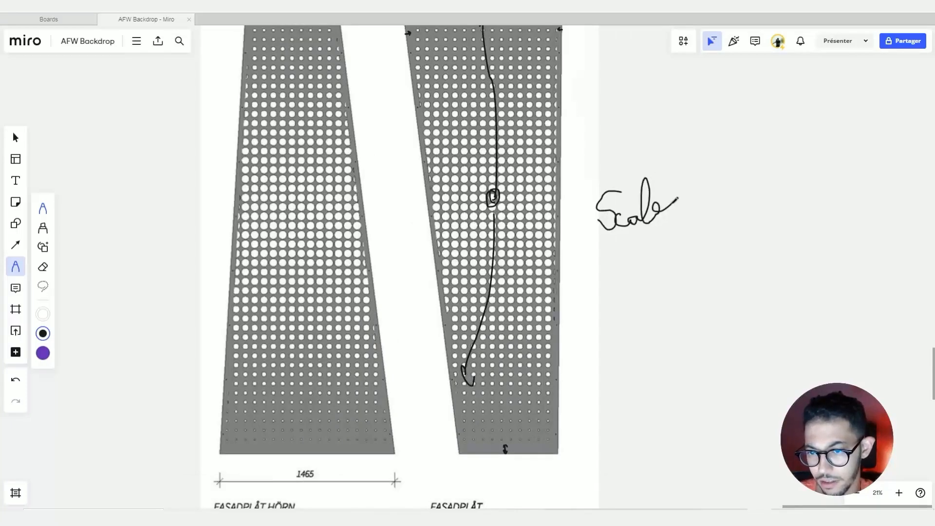
{"action": "scroll", "coordinate": [574, 229], "scroll_direction": "up", "scroll_amount": 1}
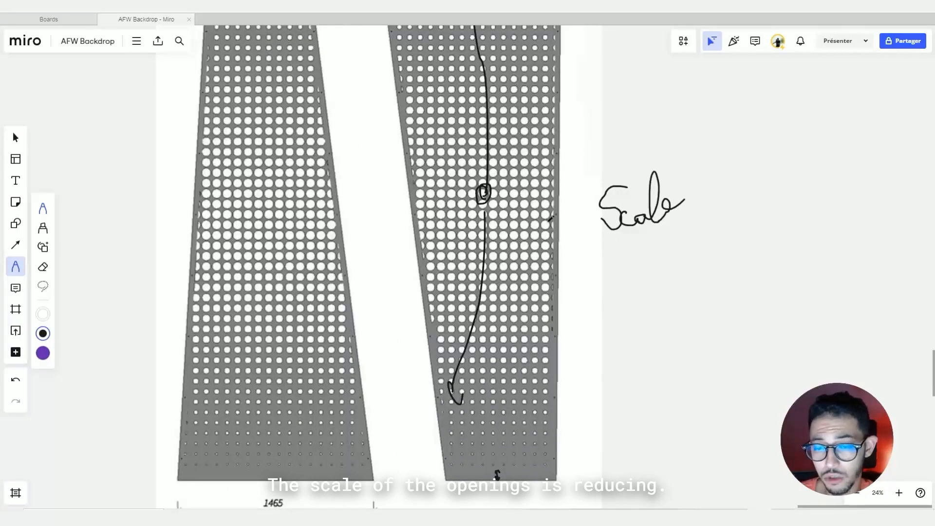
{"action": "scroll", "coordinate": [548, 217], "scroll_direction": "down", "scroll_amount": 5}
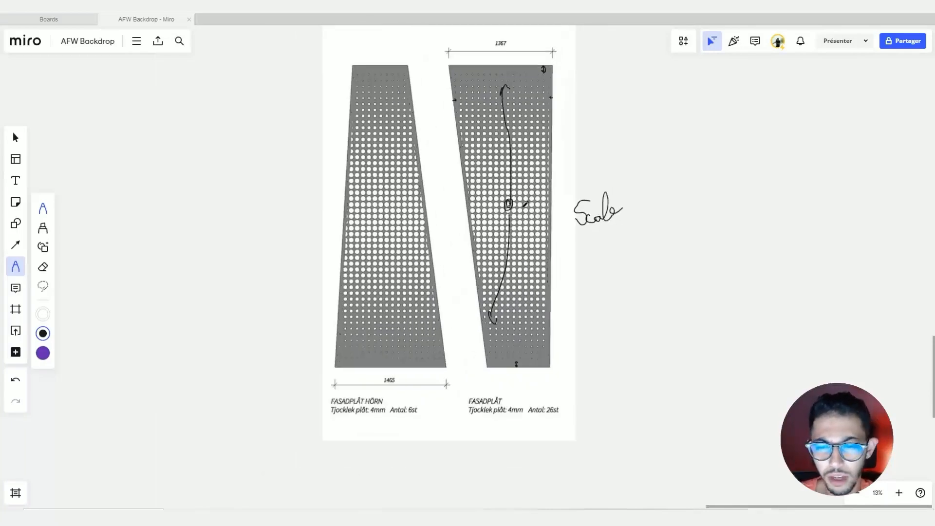
{"action": "scroll", "coordinate": [517, 204], "scroll_direction": "up", "scroll_amount": 2}
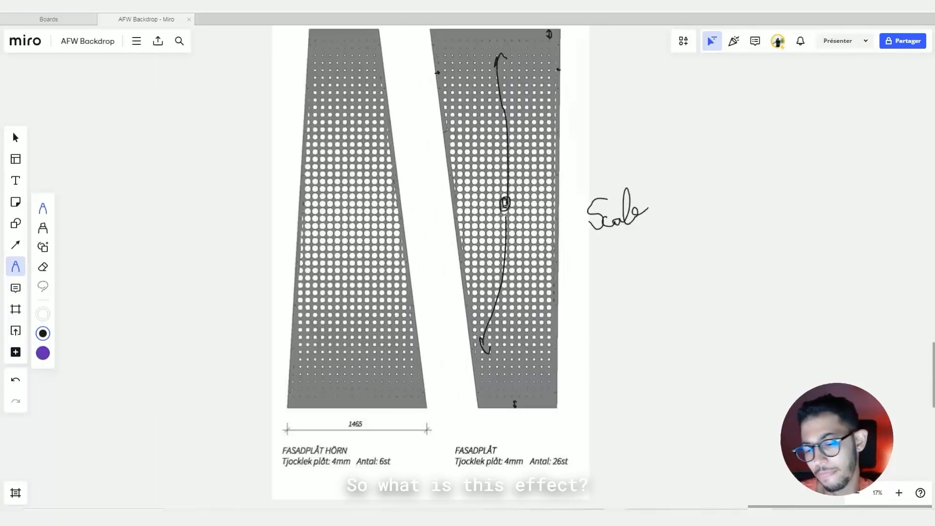
Switch back to Pinterest, return to the home feed and search for "attractor points grasshopper"
{"action": "mouse_move", "coordinate": [617, 516]}
{"action": "left_click", "coordinate": [670, 477]}
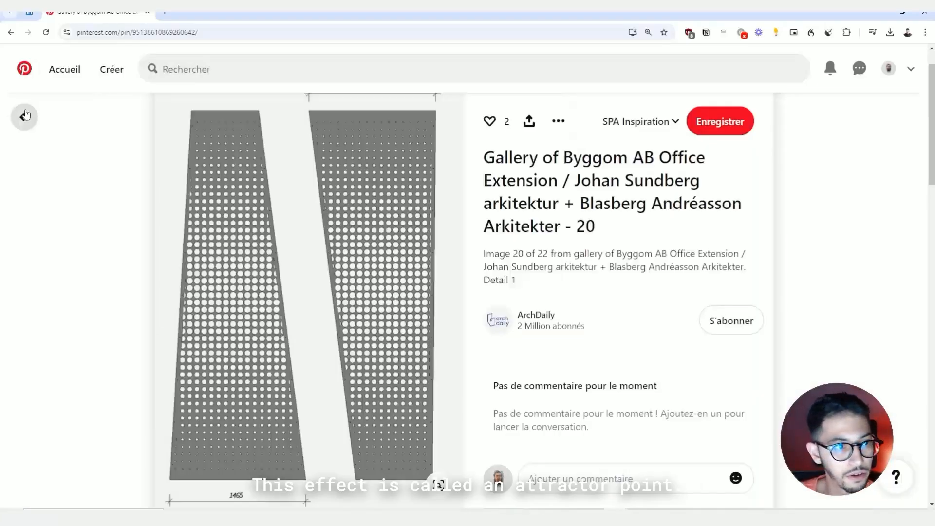
{"action": "left_click", "coordinate": [25, 117]}
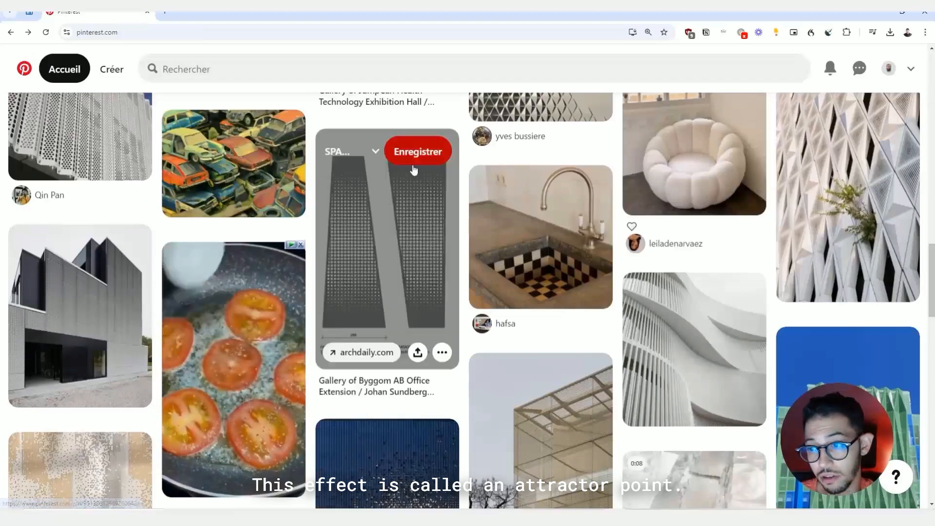
{"action": "scroll", "coordinate": [412, 178], "scroll_direction": "down", "scroll_amount": 10}
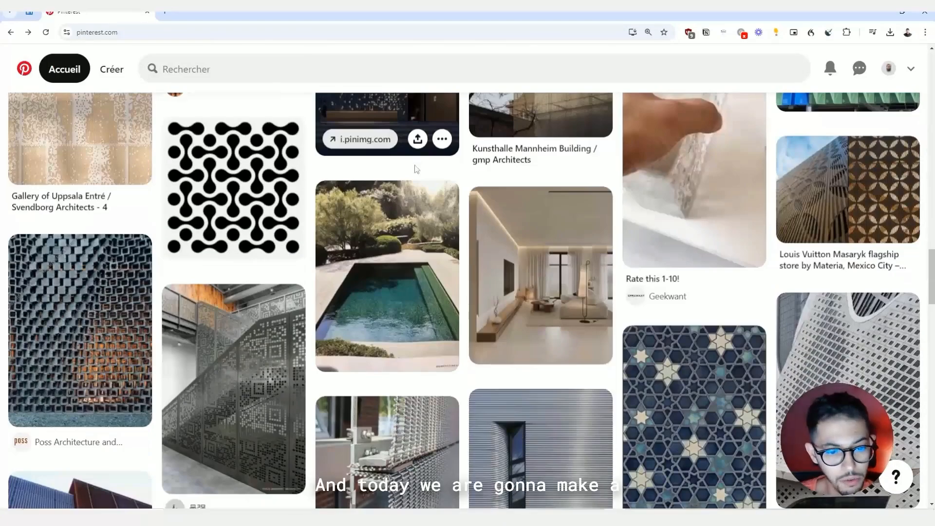
{"action": "scroll", "coordinate": [417, 169], "scroll_direction": "down", "scroll_amount": 10}
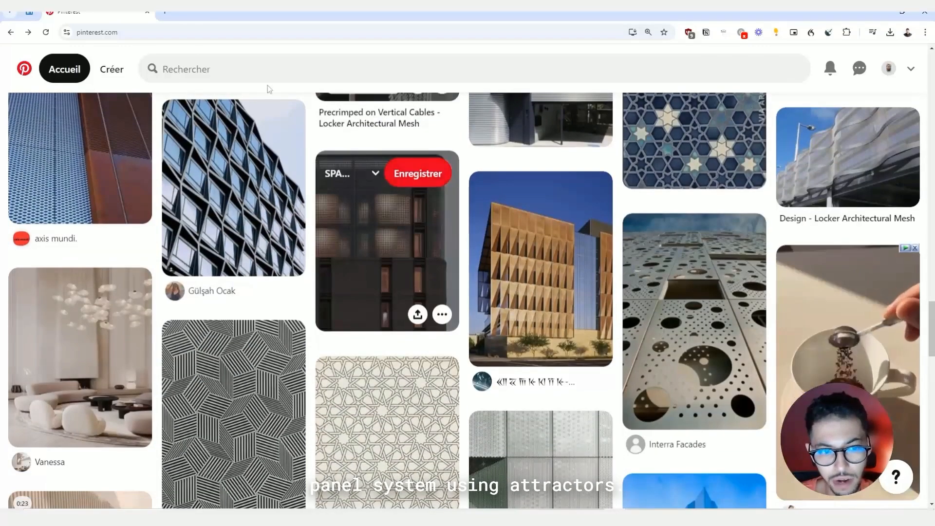
{"action": "left_click", "coordinate": [215, 67]}
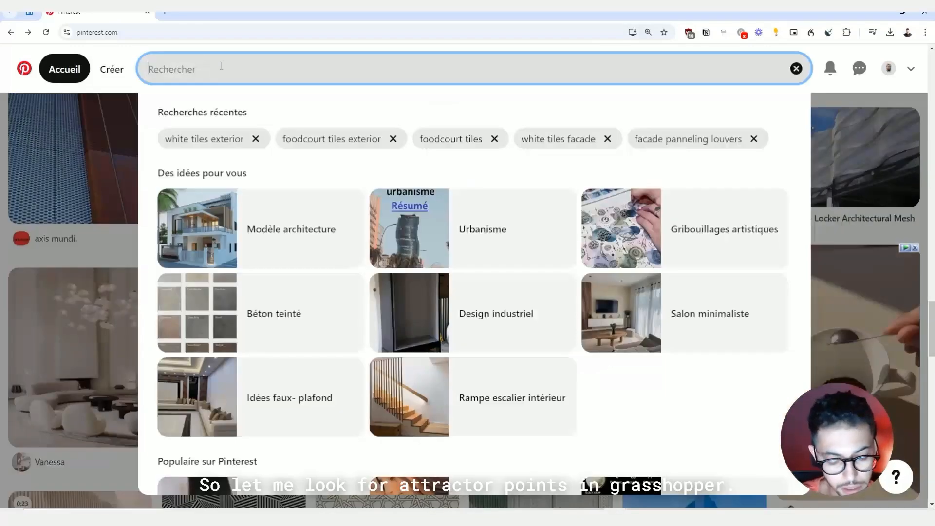
{"action": "type", "text": "attra"}
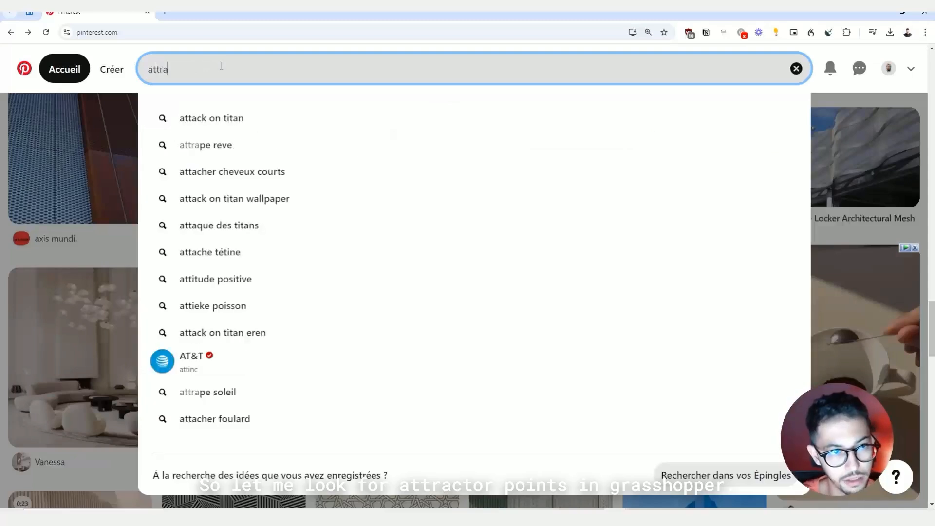
{"action": "type", "text": "ctor points grassh"}
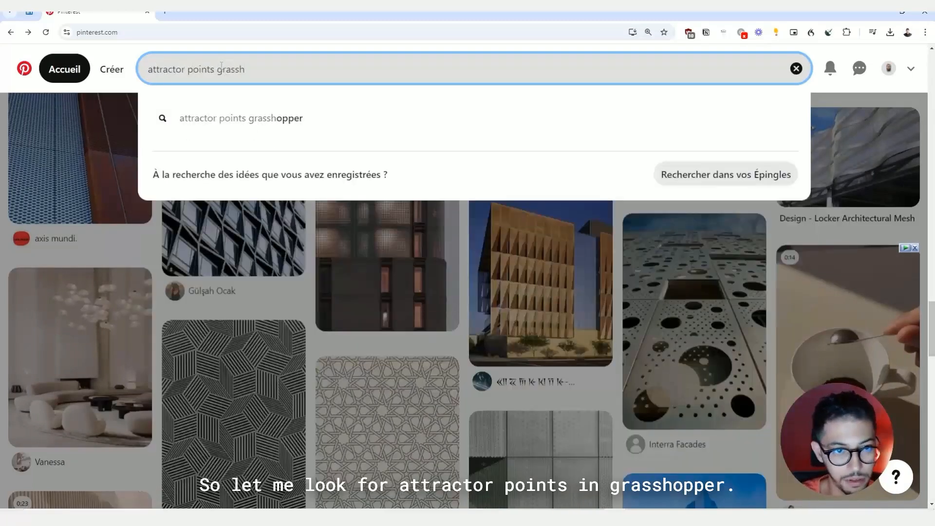
{"action": "key", "text": "Down"}
{"action": "key", "text": "Return"}
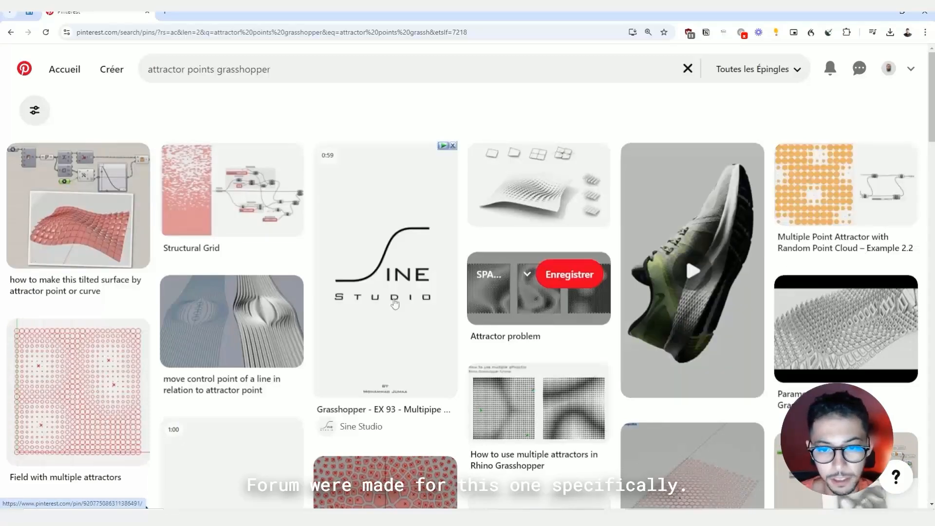
Open the "Field with multiple attractors" pin and copy its image onto the Miro board beside the panel drawing
{"action": "scroll", "coordinate": [141, 286], "scroll_direction": "down", "scroll_amount": 3}
{"action": "left_click", "coordinate": [140, 285]}
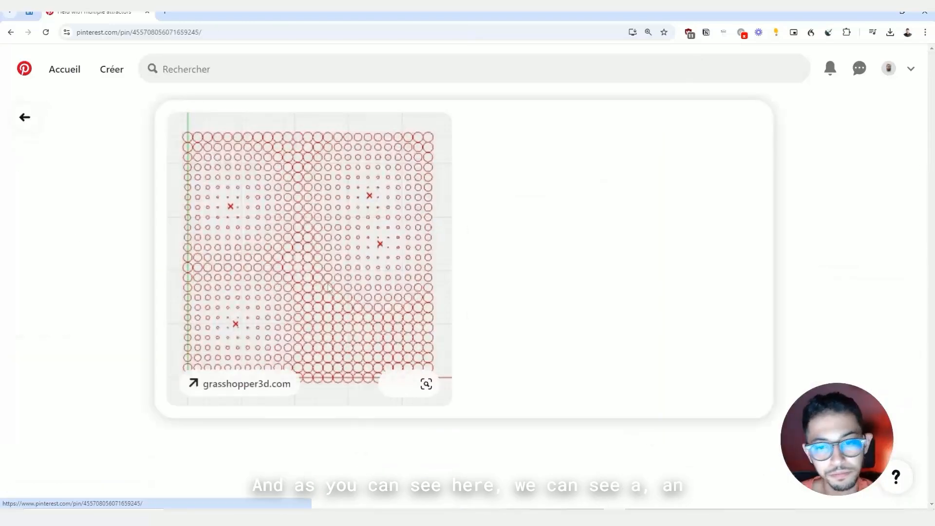
{"action": "right_click", "coordinate": [350, 255]}
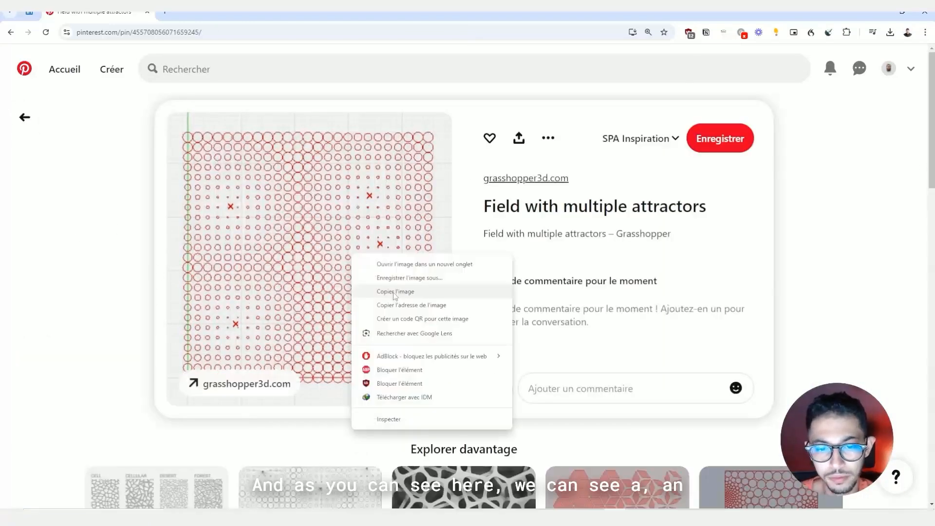
{"action": "left_click", "coordinate": [393, 295]}
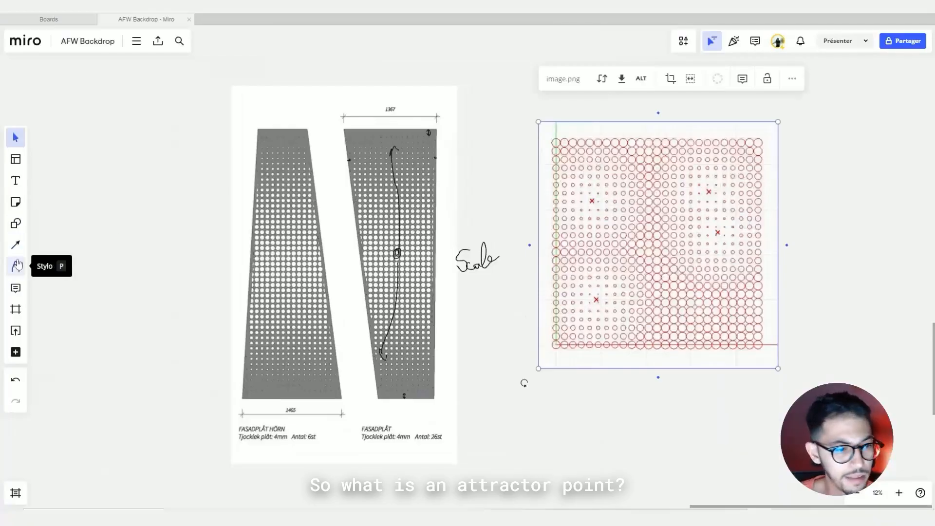
Circle each of the four red X attractor points in the attractor field image with the black pen
{"action": "left_click", "coordinate": [15, 266]}
{"action": "scroll", "coordinate": [531, 224], "scroll_direction": "up", "scroll_amount": 3}
{"action": "scroll", "coordinate": [530, 223], "scroll_direction": "up", "scroll_amount": 1}
{"action": "left_click_drag", "start_coordinate": [528, 211], "coordinate": [525, 225]}
{"action": "left_click_drag", "start_coordinate": [850, 194], "coordinate": [863, 195]}
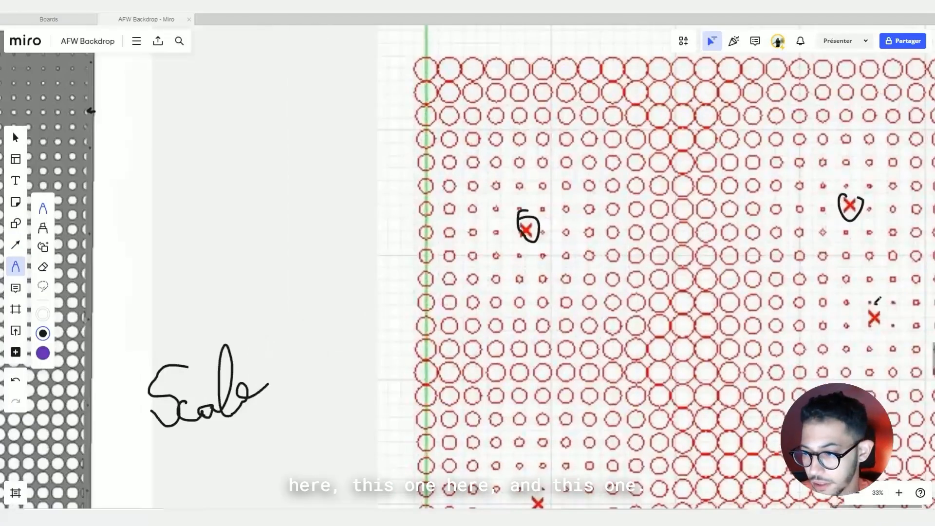
{"action": "left_click_drag", "start_coordinate": [877, 299], "coordinate": [886, 306]}
{"action": "scroll", "coordinate": [704, 267], "scroll_direction": "down", "scroll_amount": 3}
{"action": "mouse_move", "coordinate": [489, 369]}
{"action": "left_mouse_down"}
{"action": "mouse_move", "coordinate": [481, 392]}
{"action": "mouse_move", "coordinate": [501, 367]}
{"action": "left_mouse_up"}
{"action": "scroll", "coordinate": [560, 330], "scroll_direction": "down", "scroll_amount": 3}
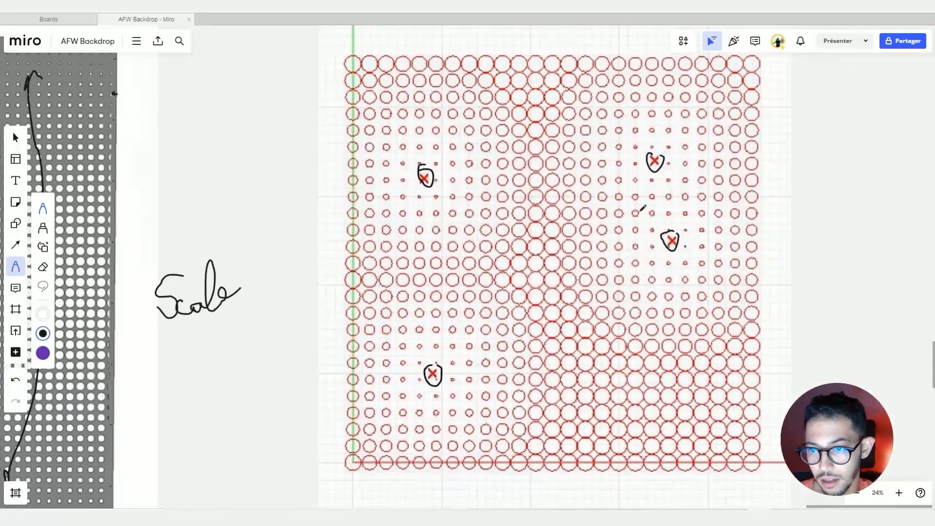
{"action": "scroll", "coordinate": [607, 196], "scroll_direction": "right", "scroll_amount": 5}
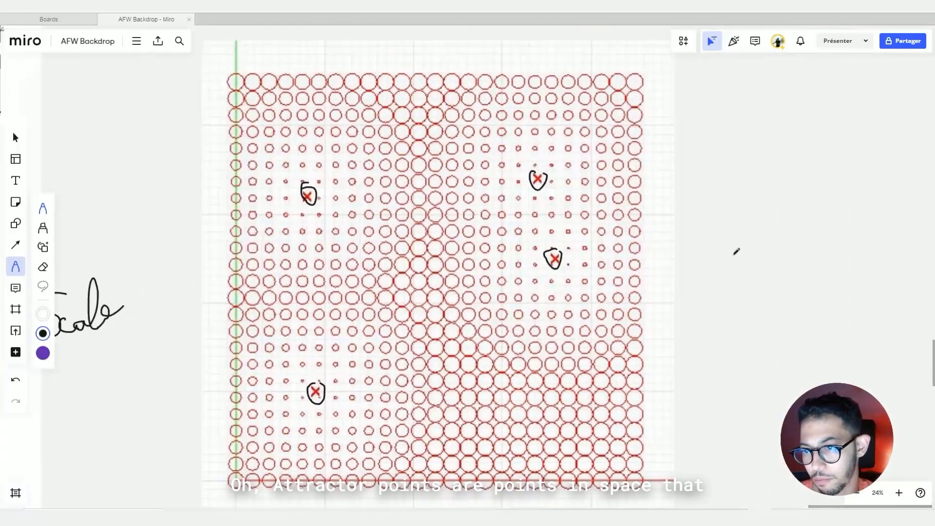
Sketch a caped stick figure with the pen beside the attractor field image
{"action": "mouse_move", "coordinate": [745, 213]}
{"action": "left_mouse_down"}
{"action": "mouse_move", "coordinate": [744, 229]}
{"action": "mouse_move", "coordinate": [733, 215]}
{"action": "mouse_move", "coordinate": [744, 222]}
{"action": "mouse_move", "coordinate": [741, 274]}
{"action": "mouse_move", "coordinate": [731, 223]}
{"action": "mouse_move", "coordinate": [758, 298]}
{"action": "mouse_move", "coordinate": [746, 308]}
{"action": "left_mouse_up"}
{"action": "left_click_drag", "start_coordinate": [745, 236], "coordinate": [759, 251]}
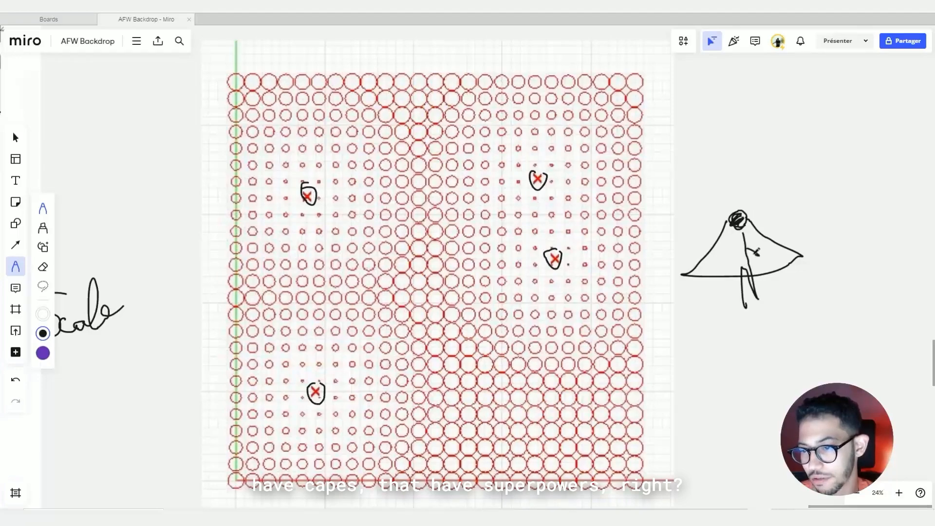
{"action": "scroll", "coordinate": [549, 255], "scroll_direction": "up", "scroll_amount": 2}
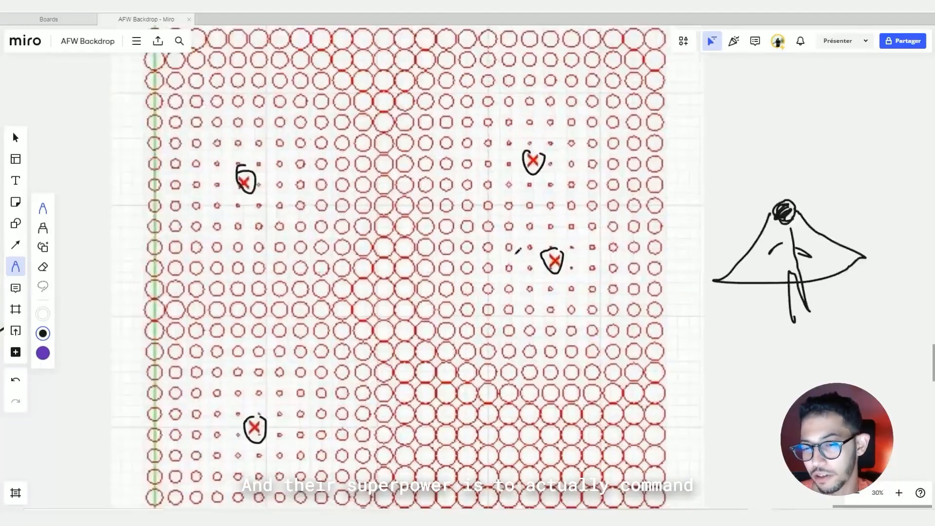
Dot the centres of four small circles just beside the upper-right attractor point
{"action": "scroll", "coordinate": [527, 258], "scroll_direction": "down", "scroll_amount": 2}
{"action": "scroll", "coordinate": [552, 260], "scroll_direction": "up", "scroll_amount": 3}
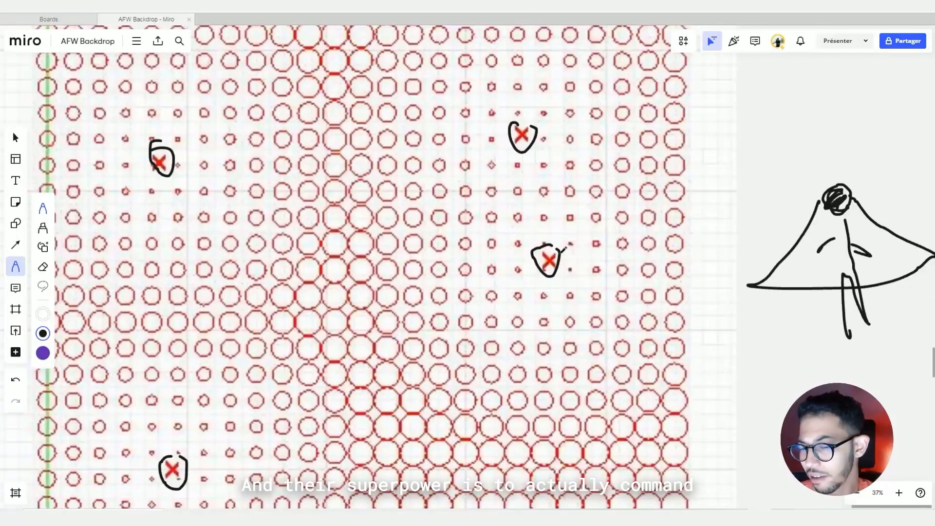
{"action": "scroll", "coordinate": [564, 250], "scroll_direction": "down", "scroll_amount": 2}
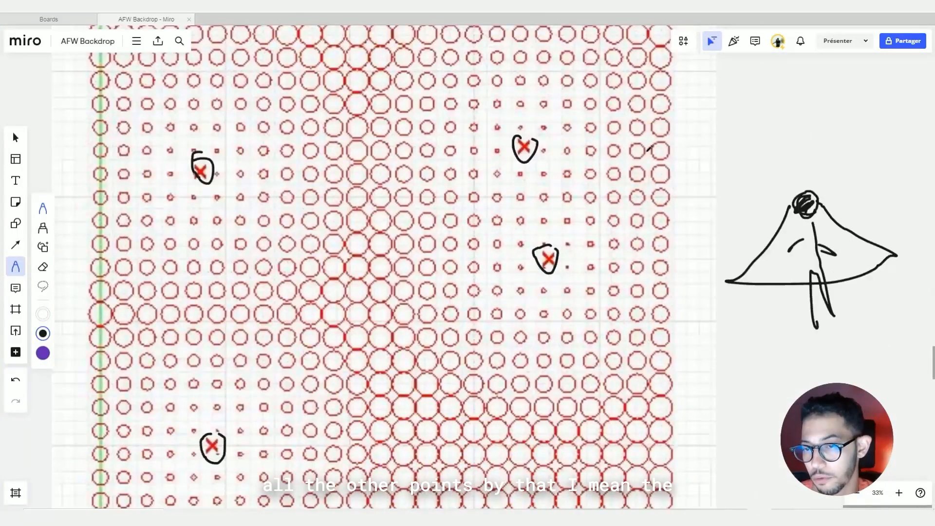
{"action": "scroll", "coordinate": [634, 148], "scroll_direction": "up", "scroll_amount": 10}
{"action": "left_click", "coordinate": [643, 152]}
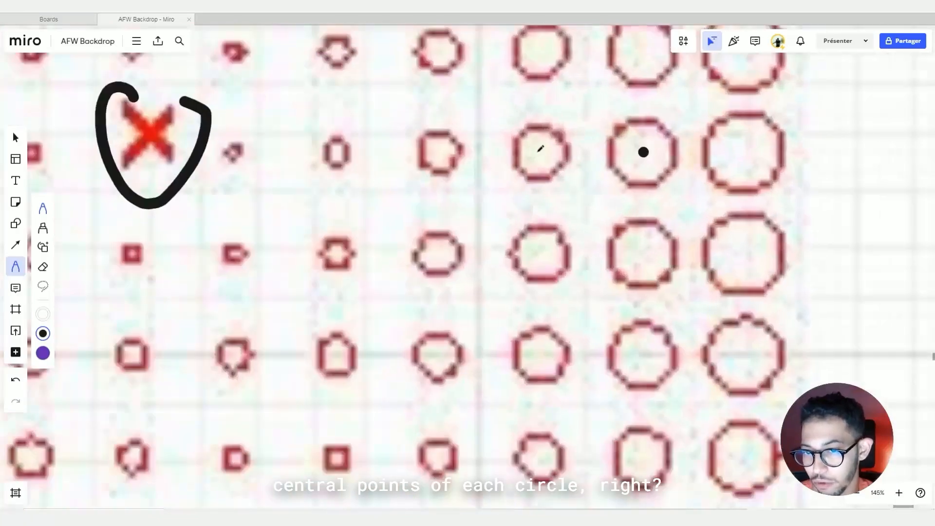
{"action": "left_click", "coordinate": [540, 150]}
{"action": "left_click", "coordinate": [437, 148]}
{"action": "left_click", "coordinate": [436, 257]}
Outline the two outermost circles in the upper-right attractor's row with the black pen
{"action": "scroll", "coordinate": [432, 257], "scroll_direction": "down", "scroll_amount": 5}
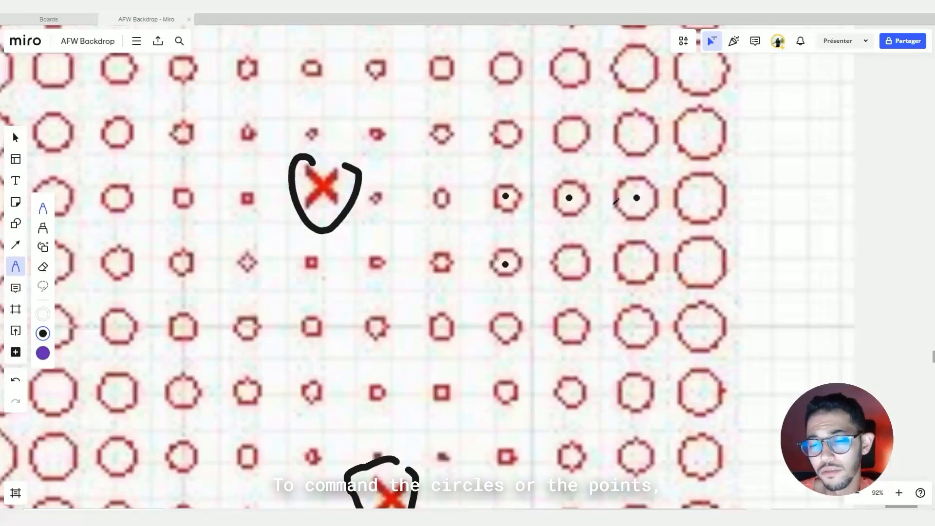
{"action": "scroll", "coordinate": [617, 199], "scroll_direction": "down", "scroll_amount": 6}
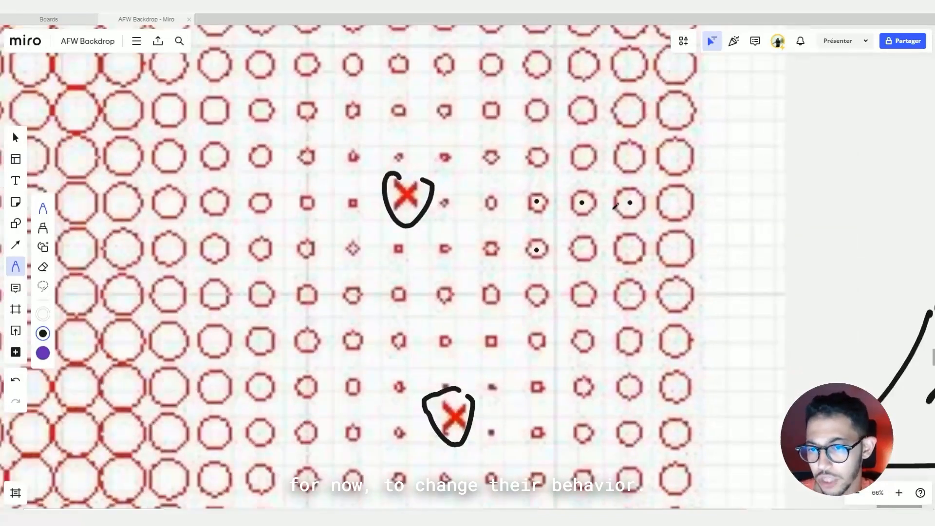
{"action": "scroll", "coordinate": [615, 203], "scroll_direction": "down", "scroll_amount": 3}
{"action": "scroll", "coordinate": [549, 216], "scroll_direction": "up", "scroll_amount": 5}
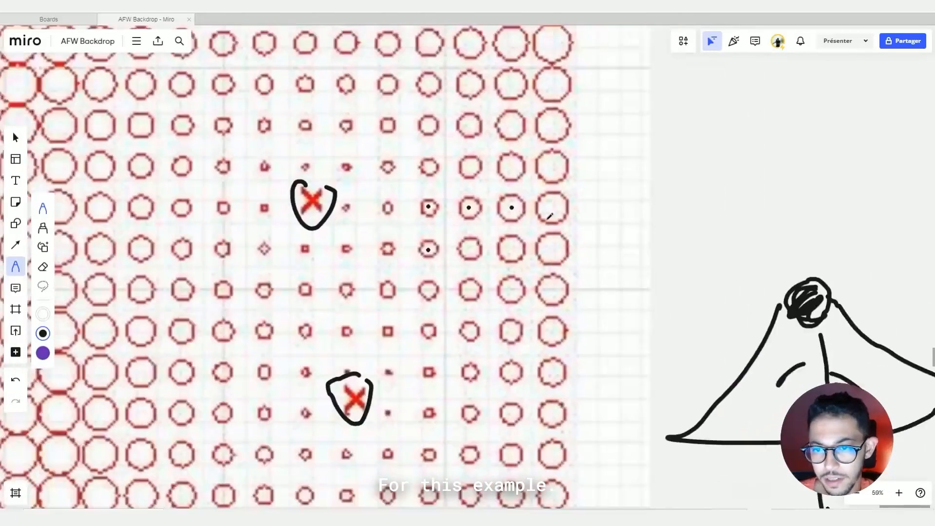
{"action": "scroll", "coordinate": [550, 216], "scroll_direction": "up", "scroll_amount": 5}
{"action": "mouse_move", "coordinate": [484, 182]}
{"action": "left_mouse_down"}
{"action": "mouse_move", "coordinate": [453, 239]}
{"action": "mouse_move", "coordinate": [484, 183]}
{"action": "left_mouse_up"}
{"action": "mouse_move", "coordinate": [542, 185]}
{"action": "left_mouse_down"}
{"action": "mouse_move", "coordinate": [521, 224]}
{"action": "mouse_move", "coordinate": [556, 191]}
{"action": "mouse_move", "coordinate": [537, 184]}
{"action": "left_mouse_up"}
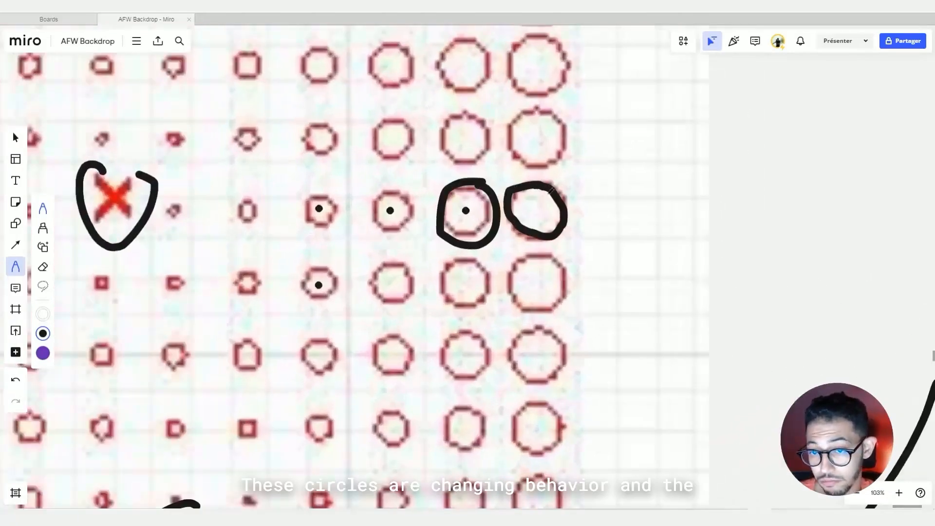
{"action": "scroll", "coordinate": [569, 189], "scroll_direction": "down", "scroll_amount": 4}
{"action": "scroll", "coordinate": [571, 186], "scroll_direction": "up", "scroll_amount": 3}
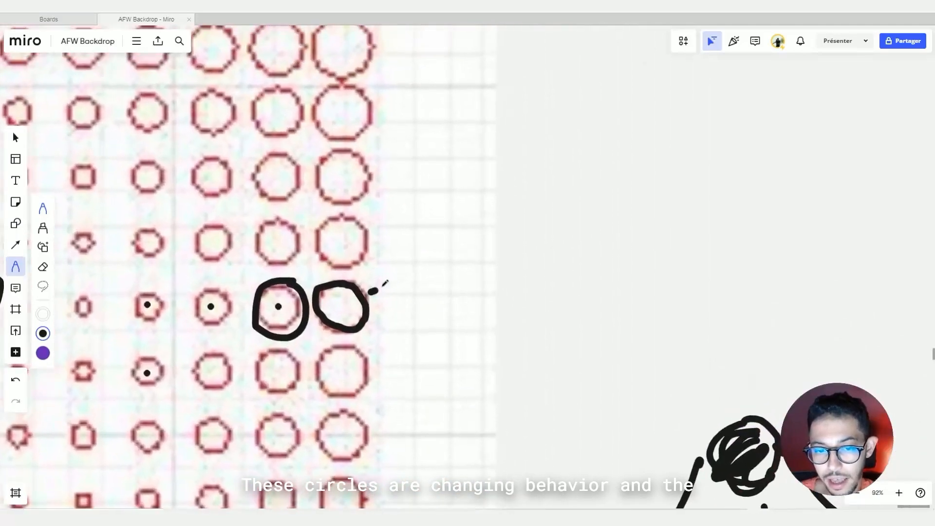
Draw an arrow from the outlined edge circle to an enlarged circle outside the image and label it "Scale" with a small arrow
{"action": "left_click_drag", "start_coordinate": [383, 285], "coordinate": [721, 244]}
{"action": "mouse_move", "coordinate": [677, 216]}
{"action": "left_mouse_down"}
{"action": "mouse_move", "coordinate": [727, 264]}
{"action": "mouse_move", "coordinate": [712, 273]}
{"action": "left_mouse_up"}
{"action": "mouse_move", "coordinate": [800, 246]}
{"action": "right_mouse_down"}
{"action": "mouse_move", "coordinate": [610, 276]}
{"action": "mouse_move", "coordinate": [620, 276]}
{"action": "right_mouse_up"}
{"action": "mouse_move", "coordinate": [714, 217]}
{"action": "left_mouse_down"}
{"action": "mouse_move", "coordinate": [659, 319]}
{"action": "mouse_move", "coordinate": [690, 207]}
{"action": "left_mouse_up"}
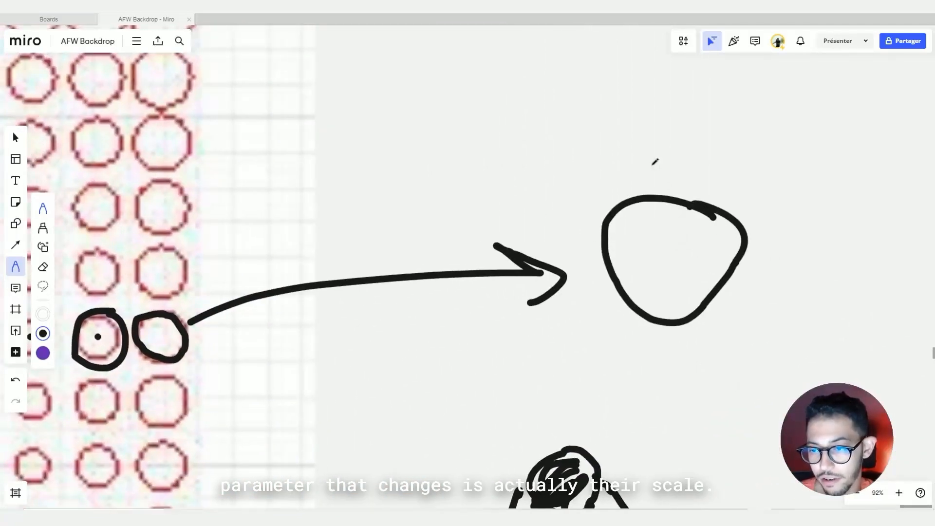
{"action": "mouse_move", "coordinate": [727, 113]}
{"action": "left_mouse_down"}
{"action": "mouse_move", "coordinate": [701, 183]}
{"action": "mouse_move", "coordinate": [721, 185]}
{"action": "left_mouse_up"}
{"action": "left_click_drag", "start_coordinate": [786, 105], "coordinate": [772, 142]}
{"action": "left_click_drag", "start_coordinate": [808, 117], "coordinate": [907, 139]}
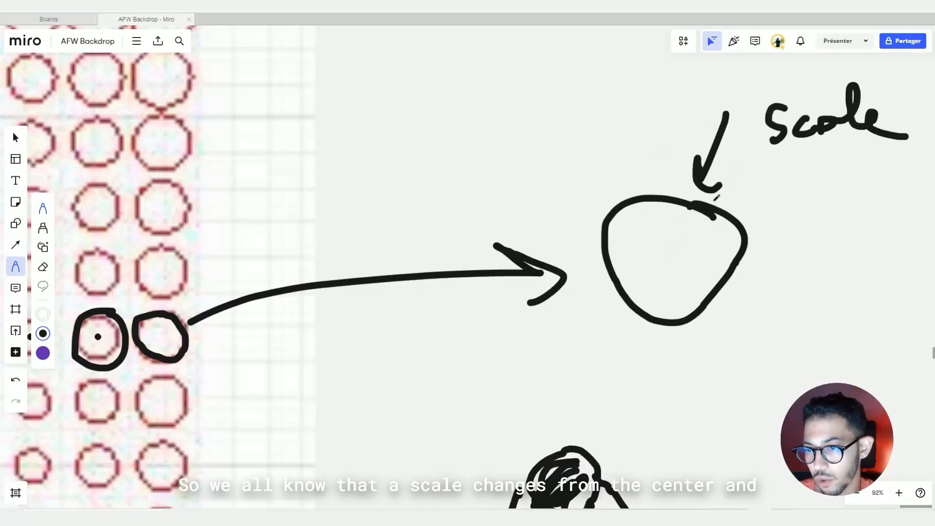
Mark the enlarged circle's centre, draw a radius arrow to its edge and label the radius "R"
{"action": "left_click_drag", "start_coordinate": [669, 253], "coordinate": [744, 238]}
{"action": "left_click_drag", "start_coordinate": [727, 256], "coordinate": [744, 241]}
{"action": "mouse_move", "coordinate": [681, 267]}
{"action": "left_mouse_down"}
{"action": "mouse_move", "coordinate": [669, 260]}
{"action": "mouse_move", "coordinate": [676, 251]}
{"action": "mouse_move", "coordinate": [674, 258]}
{"action": "left_mouse_up"}
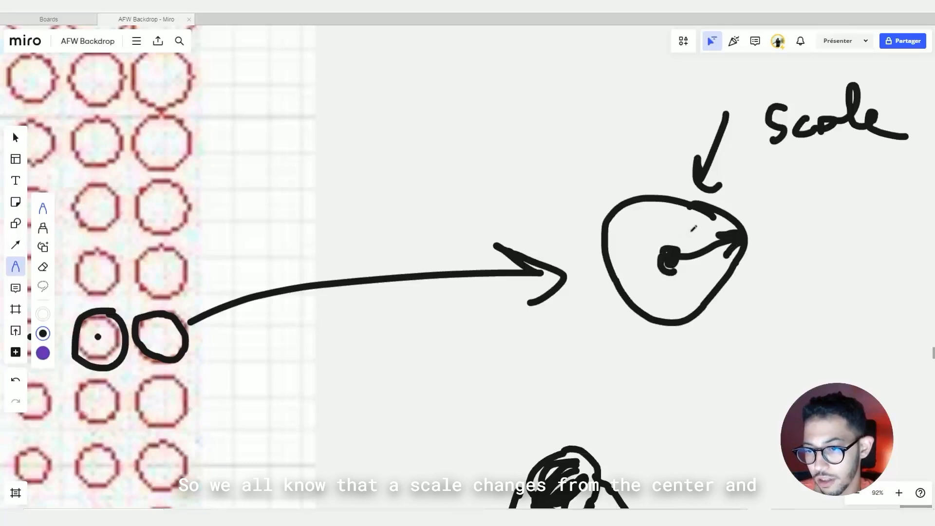
{"action": "scroll", "coordinate": [702, 229], "scroll_direction": "up", "scroll_amount": 5}
{"action": "scroll", "coordinate": [696, 231], "scroll_direction": "up", "scroll_amount": 4}
{"action": "mouse_move", "coordinate": [682, 210]}
{"action": "left_mouse_down"}
{"action": "mouse_move", "coordinate": [686, 251]}
{"action": "mouse_move", "coordinate": [696, 227]}
{"action": "mouse_move", "coordinate": [723, 237]}
{"action": "left_mouse_up"}
Draw one arrow pointing at the upper-right attractor point and another at the lower-right attractor point
{"action": "scroll", "coordinate": [523, 237], "scroll_direction": "down", "scroll_amount": 5}
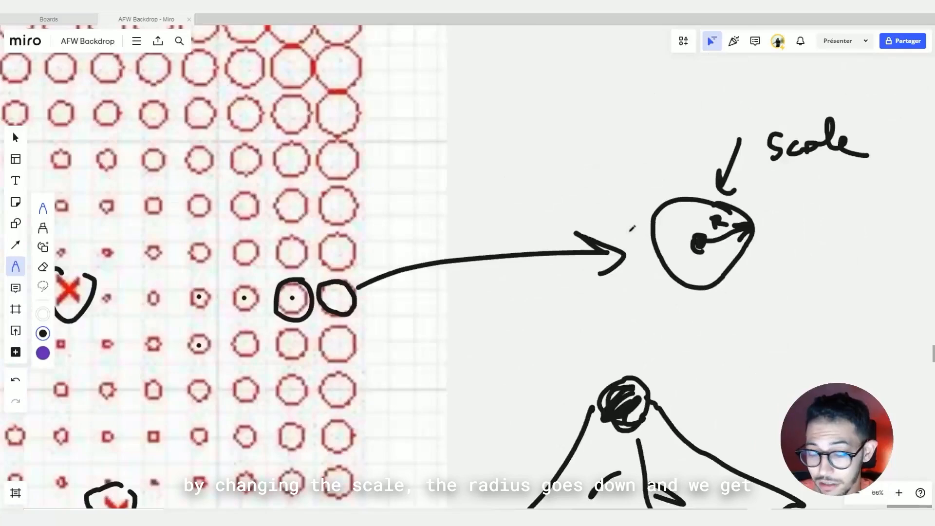
{"action": "mouse_move", "coordinate": [577, 63]}
{"action": "left_mouse_down"}
{"action": "mouse_move", "coordinate": [509, 115]}
{"action": "mouse_move", "coordinate": [355, 194]}
{"action": "mouse_move", "coordinate": [365, 159]}
{"action": "left_mouse_up"}
{"action": "scroll", "coordinate": [253, 297], "scroll_direction": "down", "scroll_amount": 3}
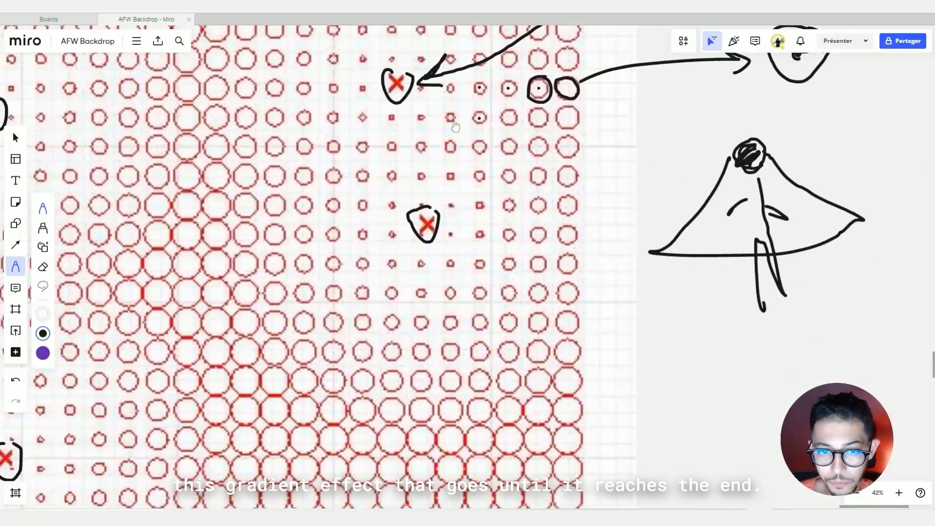
{"action": "mouse_move", "coordinate": [155, 383]}
{"action": "left_mouse_down"}
{"action": "mouse_move", "coordinate": [342, 272]}
{"action": "mouse_move", "coordinate": [384, 234]}
{"action": "mouse_move", "coordinate": [369, 266]}
{"action": "left_mouse_up"}
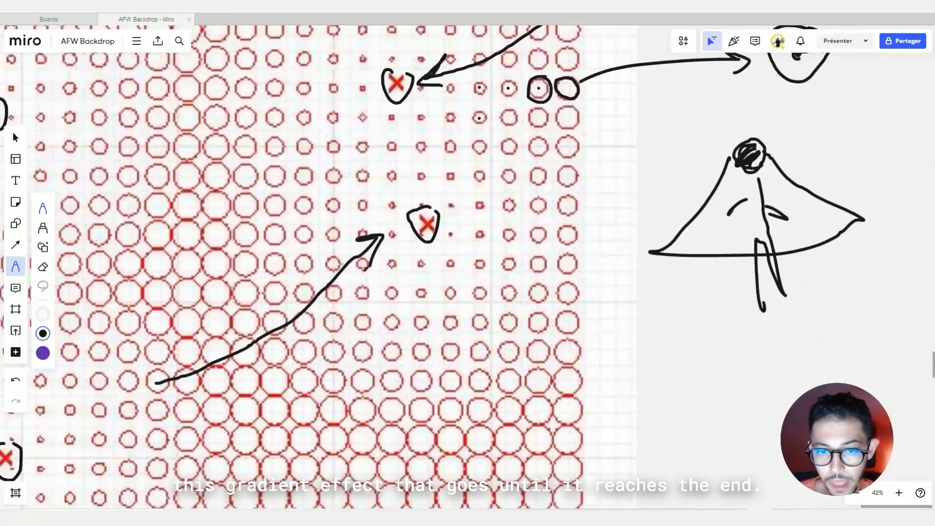
Circle the two tiny circles directly beside the lower-right attractor point
{"action": "scroll", "coordinate": [370, 244], "scroll_direction": "up", "scroll_amount": 3}
{"action": "scroll", "coordinate": [663, 202], "scroll_direction": "down", "scroll_amount": 2}
{"action": "right_click_drag", "start_coordinate": [663, 202], "coordinate": [624, 191]}
{"action": "scroll", "coordinate": [718, 131], "scroll_direction": "up", "scroll_amount": 3}
{"action": "scroll", "coordinate": [779, 190], "scroll_direction": "up", "scroll_amount": 5}
{"action": "mouse_move", "coordinate": [711, 147]}
{"action": "left_mouse_down"}
{"action": "mouse_move", "coordinate": [758, 169]}
{"action": "mouse_move", "coordinate": [719, 146]}
{"action": "left_mouse_up"}
{"action": "mouse_move", "coordinate": [726, 367]}
{"action": "left_mouse_down"}
{"action": "mouse_move", "coordinate": [715, 428]}
{"action": "mouse_move", "coordinate": [723, 371]}
{"action": "left_mouse_up"}
Outline the two large circles at the field's top-right corner with the black pen
{"action": "scroll", "coordinate": [692, 378], "scroll_direction": "down", "scroll_amount": 4}
{"action": "scroll", "coordinate": [745, 296], "scroll_direction": "down", "scroll_amount": 3}
{"action": "right_click_drag", "start_coordinate": [755, 282], "coordinate": [605, 490]}
{"action": "scroll", "coordinate": [727, 146], "scroll_direction": "up", "scroll_amount": 3}
{"action": "scroll", "coordinate": [717, 145], "scroll_direction": "up", "scroll_amount": 4}
{"action": "mouse_move", "coordinate": [736, 113]}
{"action": "left_mouse_down"}
{"action": "mouse_move", "coordinate": [655, 130]}
{"action": "mouse_move", "coordinate": [685, 253]}
{"action": "mouse_move", "coordinate": [802, 151]}
{"action": "mouse_move", "coordinate": [655, 141]}
{"action": "left_mouse_up"}
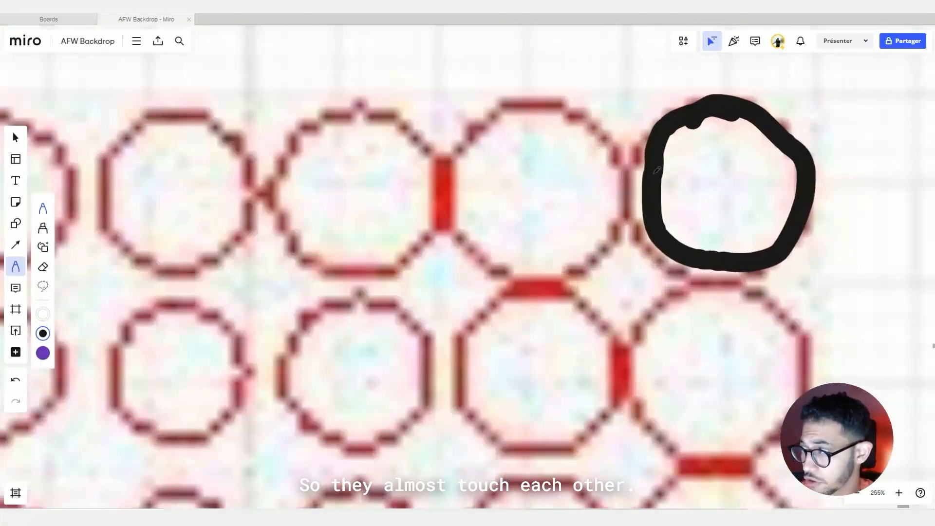
{"action": "mouse_move", "coordinate": [548, 102]}
{"action": "left_mouse_down"}
{"action": "mouse_move", "coordinate": [628, 186]}
{"action": "mouse_move", "coordinate": [441, 231]}
{"action": "mouse_move", "coordinate": [574, 104]}
{"action": "left_mouse_up"}
Dot the centre of the outlined corner circle and handwrite "100%" beside it
{"action": "scroll", "coordinate": [651, 168], "scroll_direction": "down", "scroll_amount": 2}
{"action": "scroll", "coordinate": [653, 174], "scroll_direction": "down", "scroll_amount": 5}
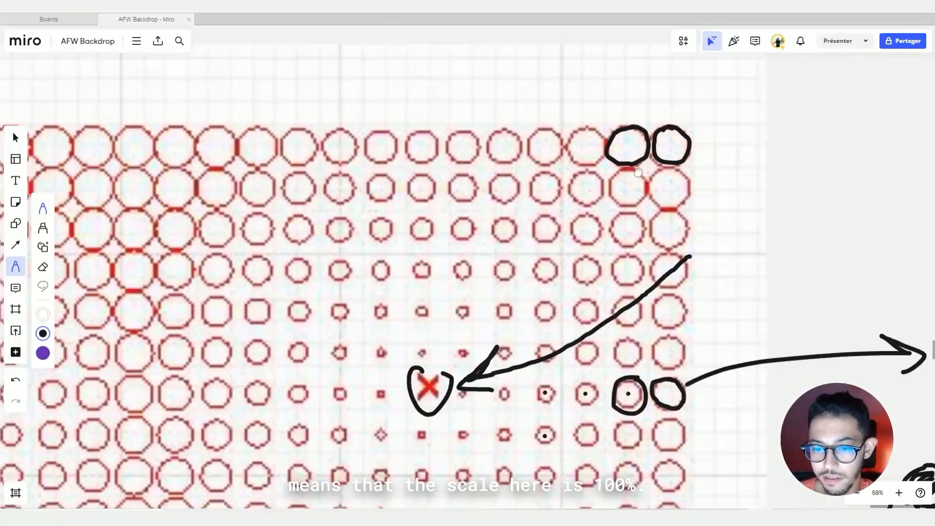
{"action": "scroll", "coordinate": [657, 168], "scroll_direction": "up", "scroll_amount": 3}
{"action": "mouse_move", "coordinate": [699, 145]}
{"action": "left_mouse_down"}
{"action": "mouse_move", "coordinate": [719, 162]}
{"action": "mouse_move", "coordinate": [777, 138]}
{"action": "left_mouse_up"}
{"action": "left_click_drag", "start_coordinate": [796, 103], "coordinate": [783, 157]}
{"action": "left_click", "coordinate": [780, 116]}
{"action": "left_click", "coordinate": [804, 151]}
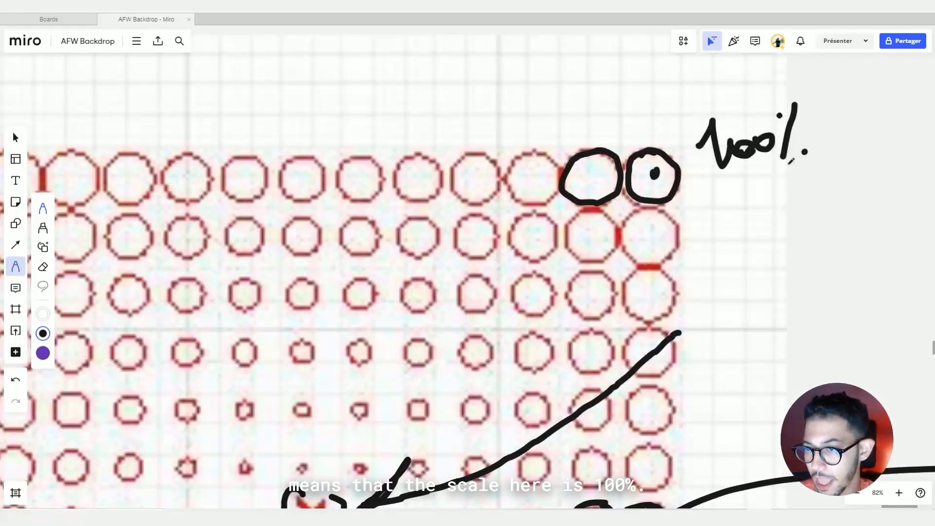
Draw an arrow from the outlined corner circles to the upper-right attractor point
{"action": "scroll", "coordinate": [685, 188], "scroll_direction": "down", "scroll_amount": 2}
{"action": "middle_click_drag", "start_coordinate": [684, 188], "coordinate": [746, 98]}
{"action": "mouse_move", "coordinate": [705, 114]}
{"action": "left_mouse_down"}
{"action": "mouse_move", "coordinate": [559, 267]}
{"action": "mouse_move", "coordinate": [579, 266]}
{"action": "left_mouse_up"}
Mark a dot just above the upper-right attractor point and handwrite "6%" beside it
{"action": "scroll", "coordinate": [550, 260], "scroll_direction": "up", "scroll_amount": 5}
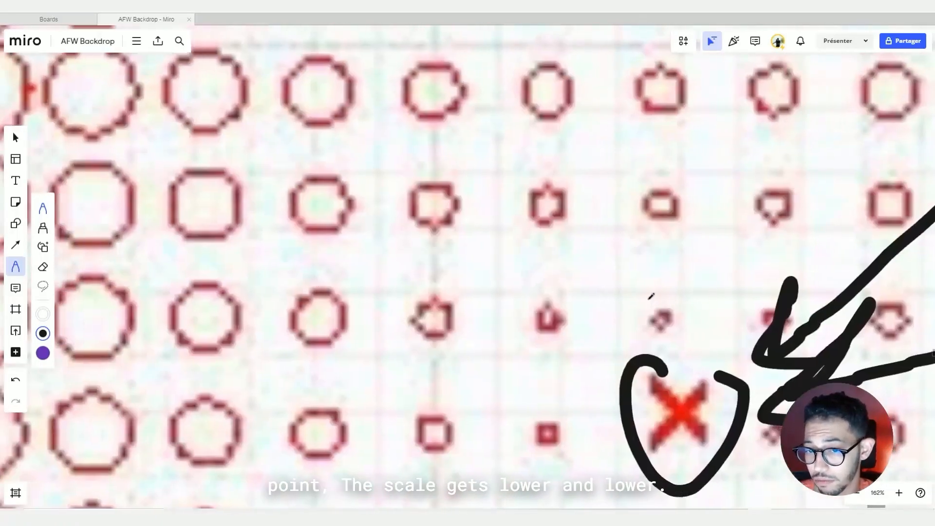
{"action": "scroll", "coordinate": [606, 281], "scroll_direction": "up", "scroll_amount": 4}
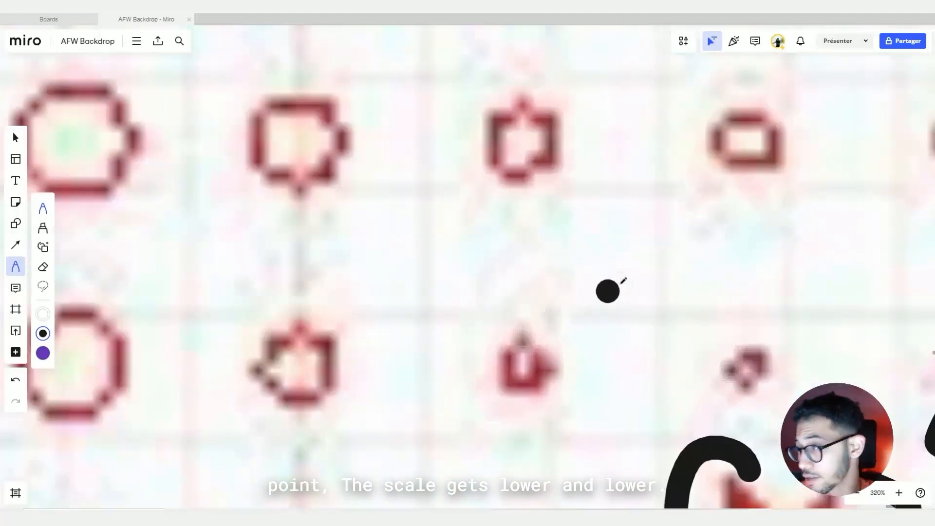
{"action": "scroll", "coordinate": [709, 209], "scroll_direction": "down", "scroll_amount": 8}
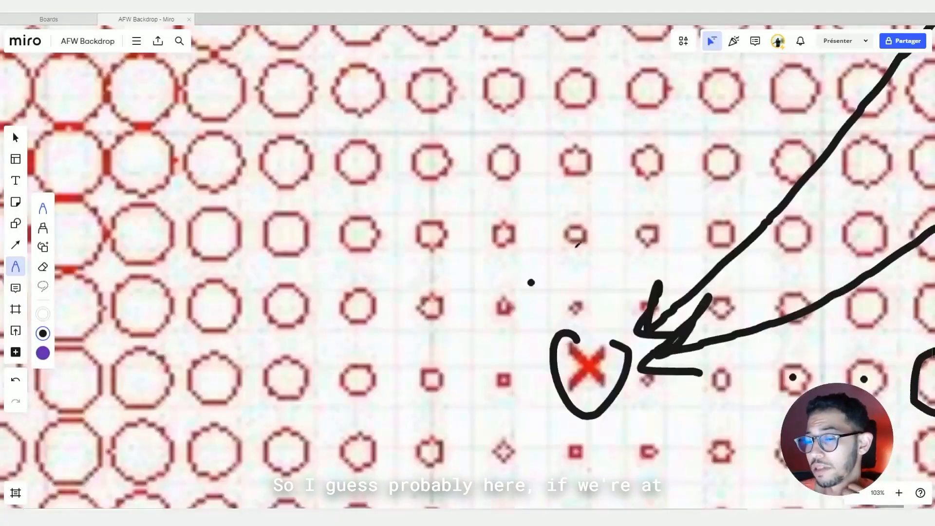
{"action": "scroll", "coordinate": [608, 330], "scroll_direction": "up", "scroll_amount": 5}
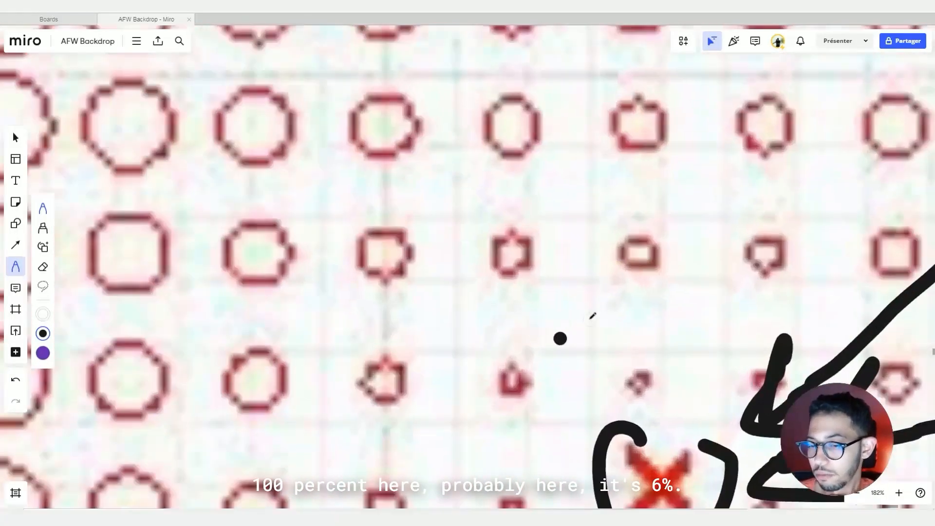
{"action": "mouse_move", "coordinate": [606, 288]}
{"action": "left_mouse_down"}
{"action": "mouse_move", "coordinate": [615, 325]}
{"action": "mouse_move", "coordinate": [626, 308]}
{"action": "left_mouse_up"}
{"action": "left_click_drag", "start_coordinate": [677, 250], "coordinate": [656, 340]}
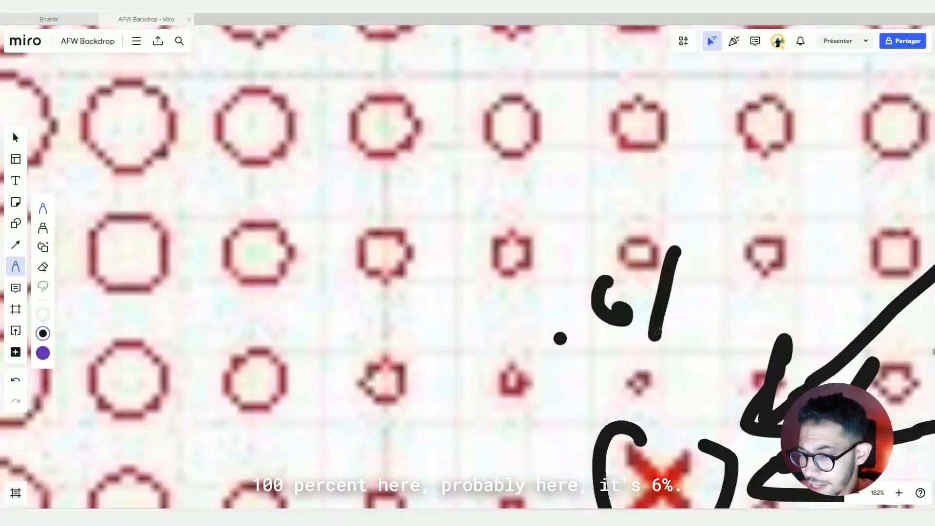
{"action": "left_click", "coordinate": [652, 265]}
{"action": "left_click", "coordinate": [676, 336]}
{"action": "scroll", "coordinate": [644, 348], "scroll_direction": "down", "scroll_amount": 3}
{"action": "scroll", "coordinate": [644, 347], "scroll_direction": "down", "scroll_amount": 7}
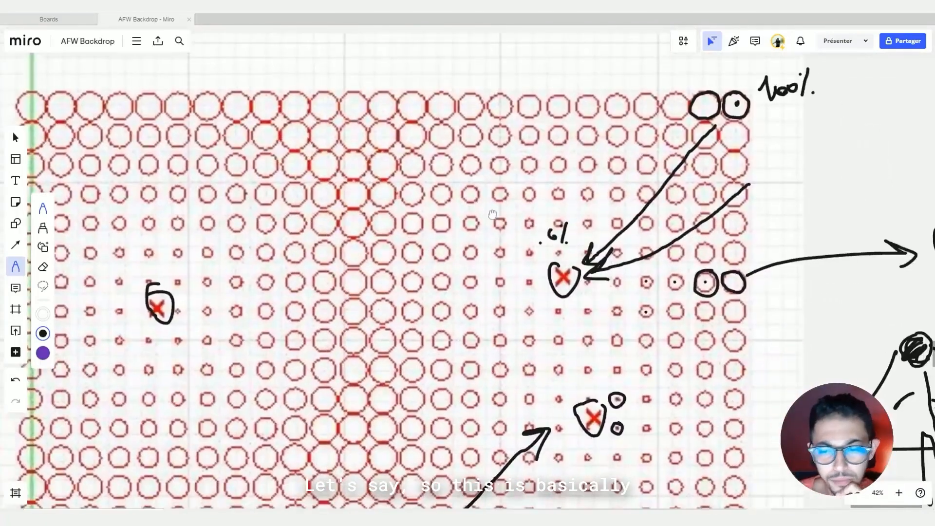
{"action": "scroll", "coordinate": [597, 238], "scroll_direction": "down", "scroll_amount": 2}
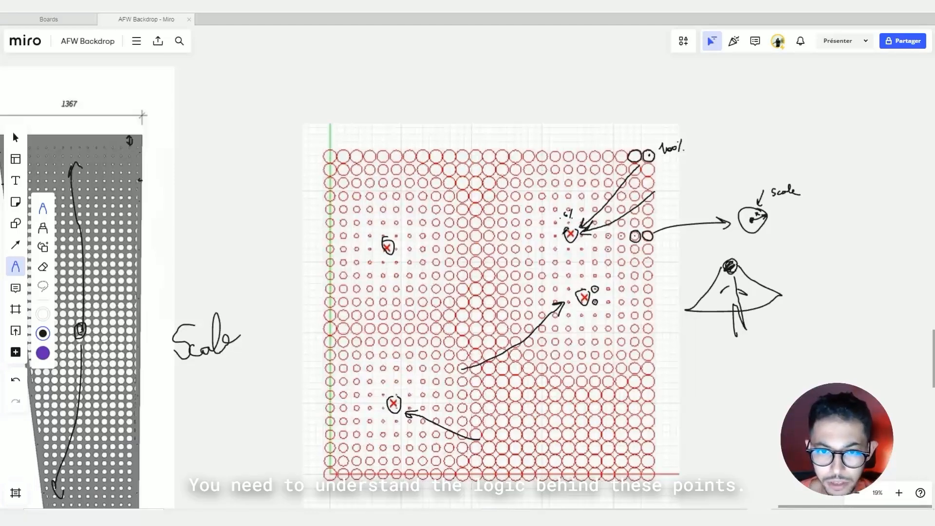
{"action": "scroll", "coordinate": [578, 241], "scroll_direction": "up", "scroll_amount": 5}
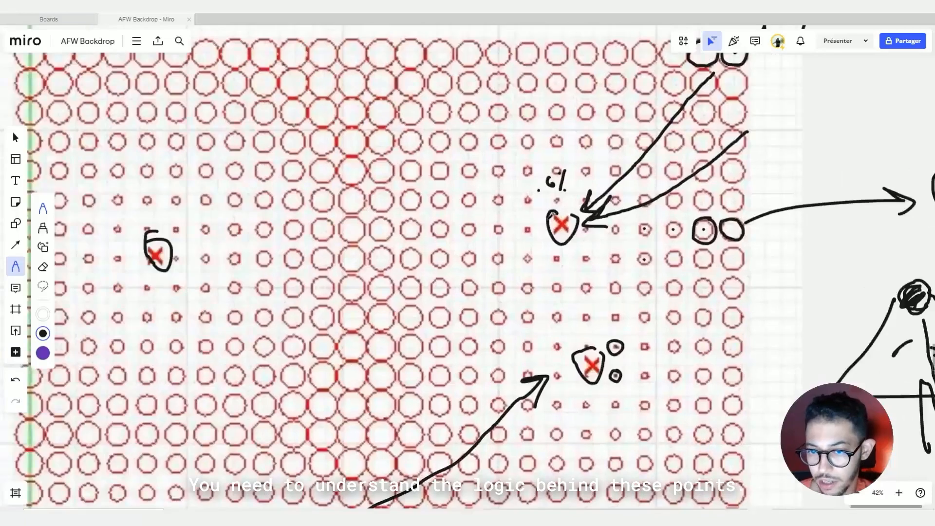
{"action": "scroll", "coordinate": [573, 258], "scroll_direction": "down", "scroll_amount": 3}
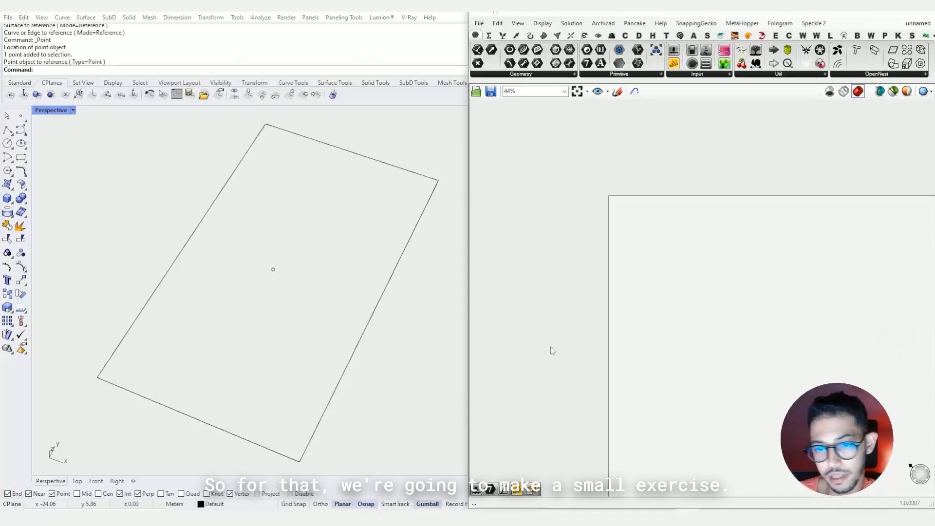
Switch to Rhino and delete the existing rectangle and the point inside it
{"action": "right_click_drag", "start_coordinate": [355, 233], "coordinate": [241, 183]}
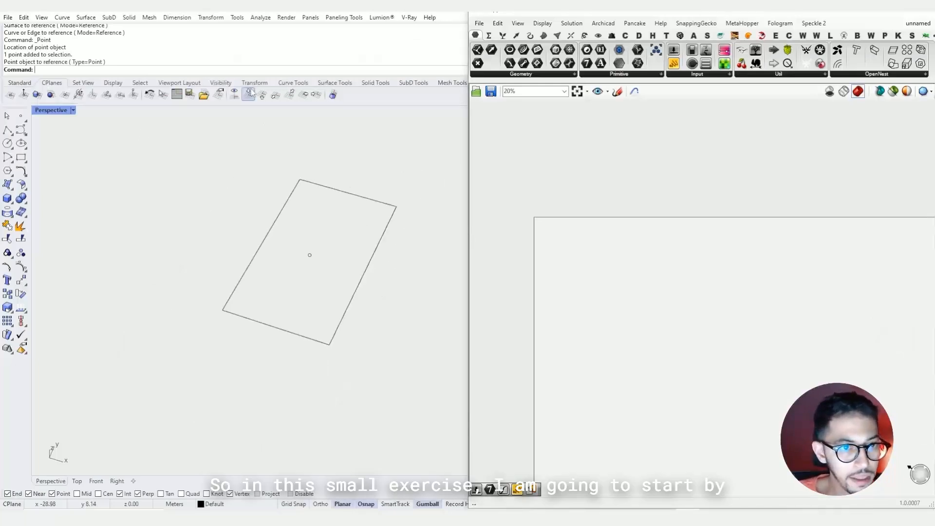
{"action": "left_click", "coordinate": [373, 257]}
{"action": "key", "text": "Delete"}
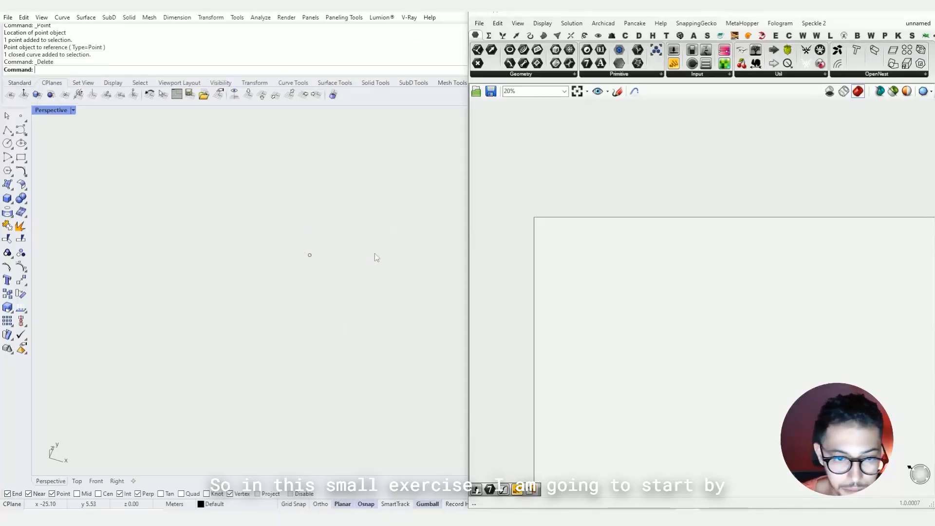
{"action": "left_click_drag", "start_coordinate": [375, 254], "coordinate": [263, 314]}
{"action": "key", "text": "Delete"}
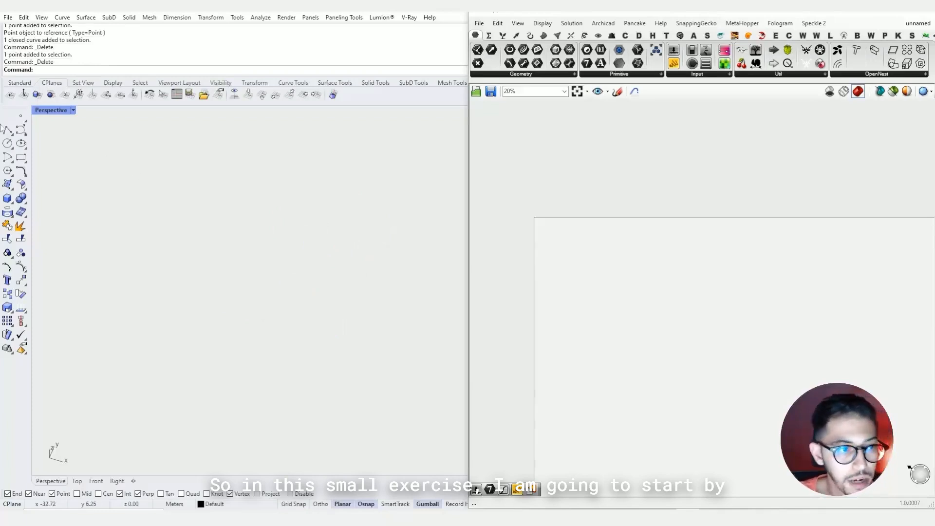
Draw a corner-to-corner rectangle 2 m long and 3.2 m wide in the perspective view
{"action": "left_click", "coordinate": [21, 157]}
{"action": "left_click", "coordinate": [200, 280]}
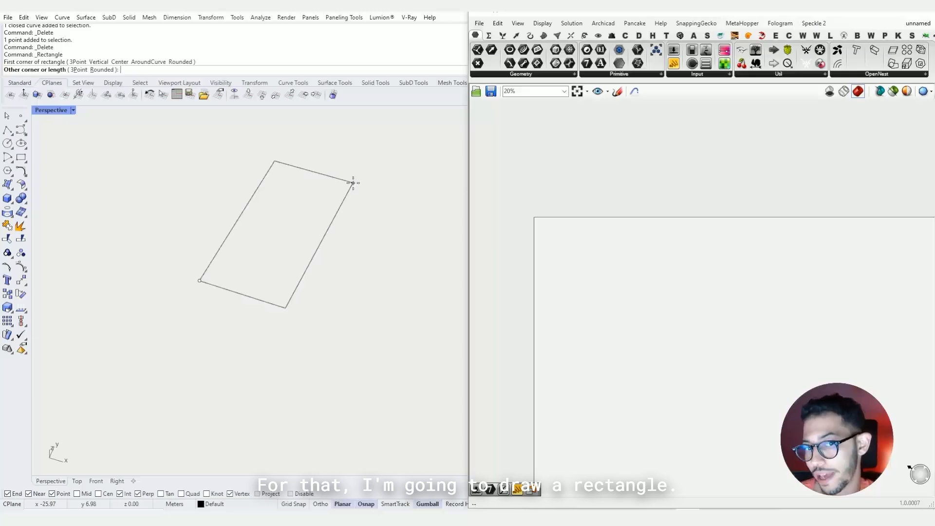
{"action": "type", "text": "2"}
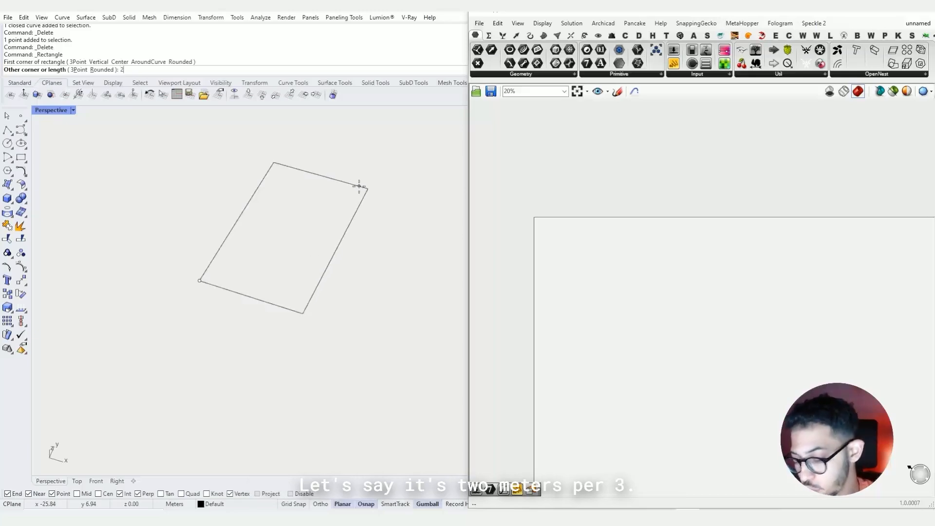
{"action": "key", "text": "Return"}
{"action": "type", "text": "3.2"}
{"action": "key", "text": "Return"}
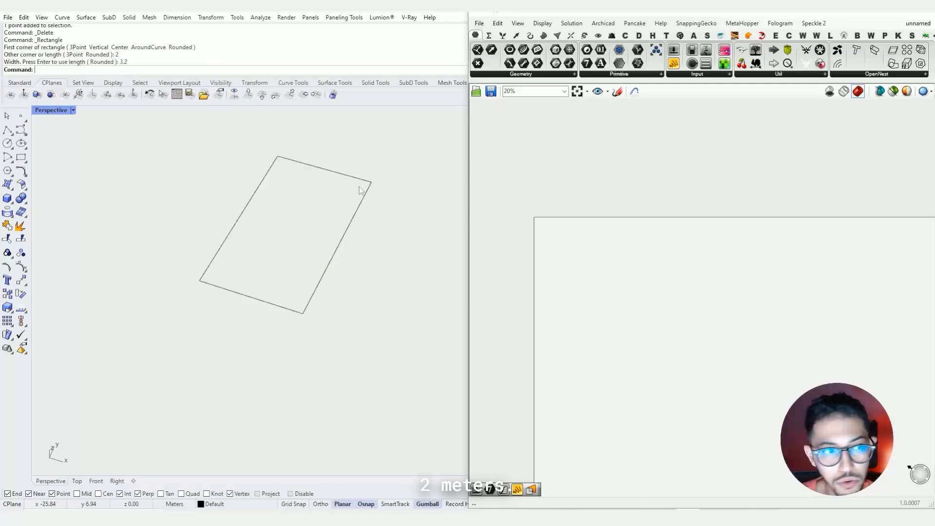
{"action": "scroll", "coordinate": [314, 207], "scroll_direction": "up", "scroll_amount": 5}
{"action": "right_click_drag", "start_coordinate": [329, 192], "coordinate": [340, 248], "text": "shift"}
{"action": "scroll", "coordinate": [340, 205], "scroll_direction": "down", "scroll_amount": 5}
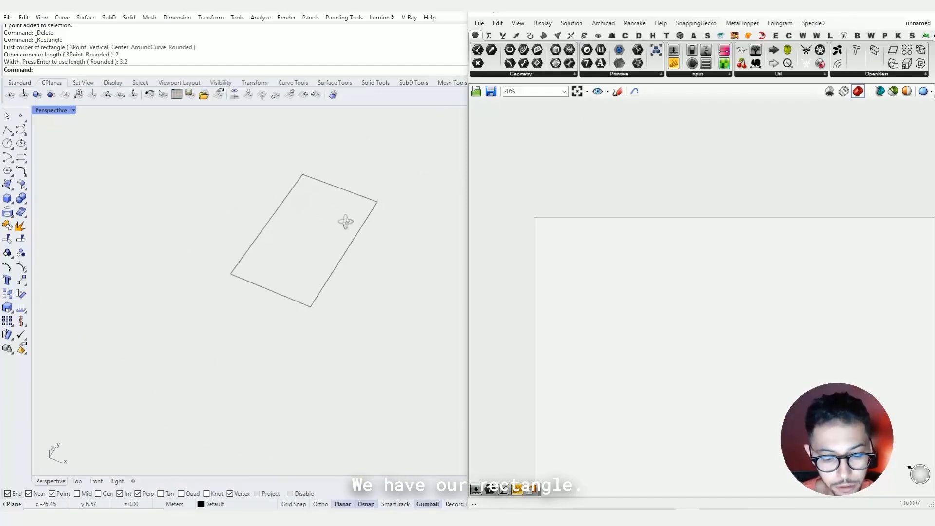
Show the construction grid, move the rectangle next to the origin, and hide the grid again
{"action": "right_click_drag", "start_coordinate": [348, 209], "coordinate": [355, 214]}
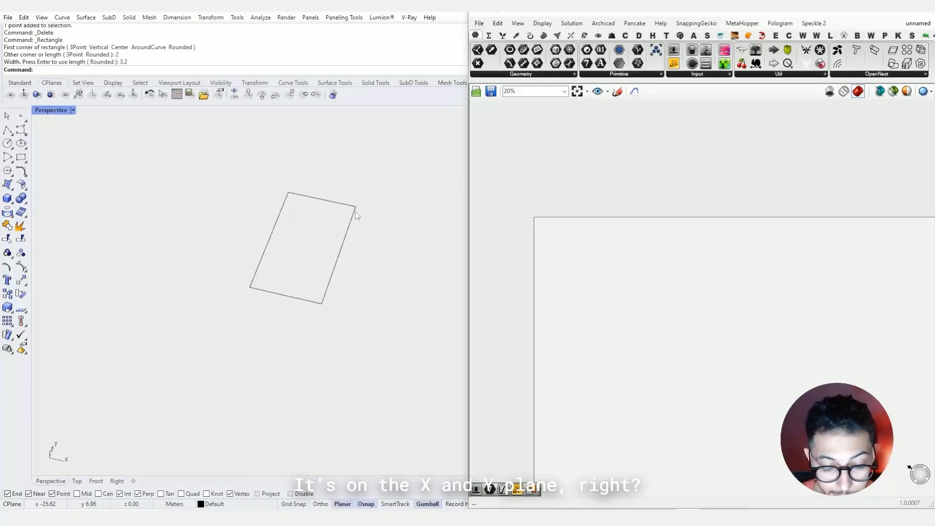
{"action": "key", "text": "F7"}
{"action": "scroll", "coordinate": [342, 275], "scroll_direction": "down", "scroll_amount": 15}
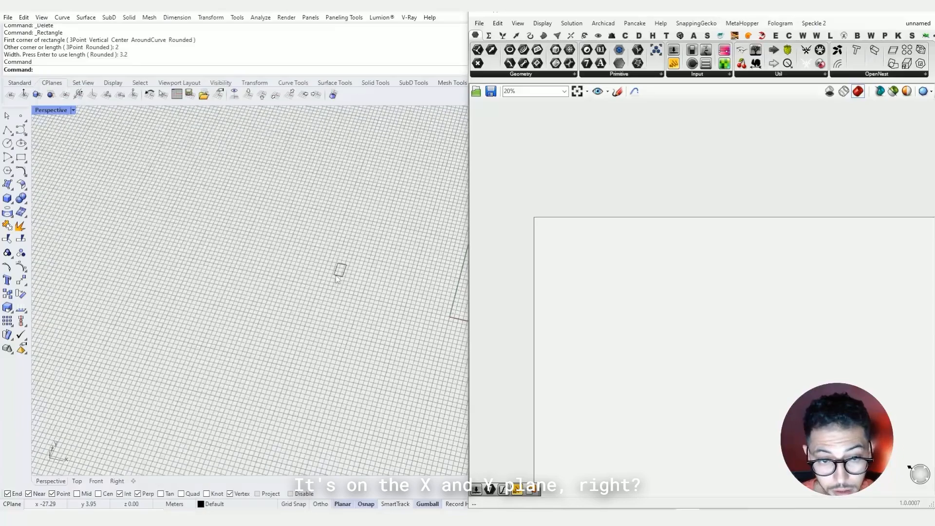
{"action": "left_click_drag", "start_coordinate": [365, 242], "coordinate": [332, 288]}
{"action": "scroll", "coordinate": [344, 293], "scroll_direction": "up", "scroll_amount": 2}
{"action": "scroll", "coordinate": [344, 297], "scroll_direction": "up", "scroll_amount": 8}
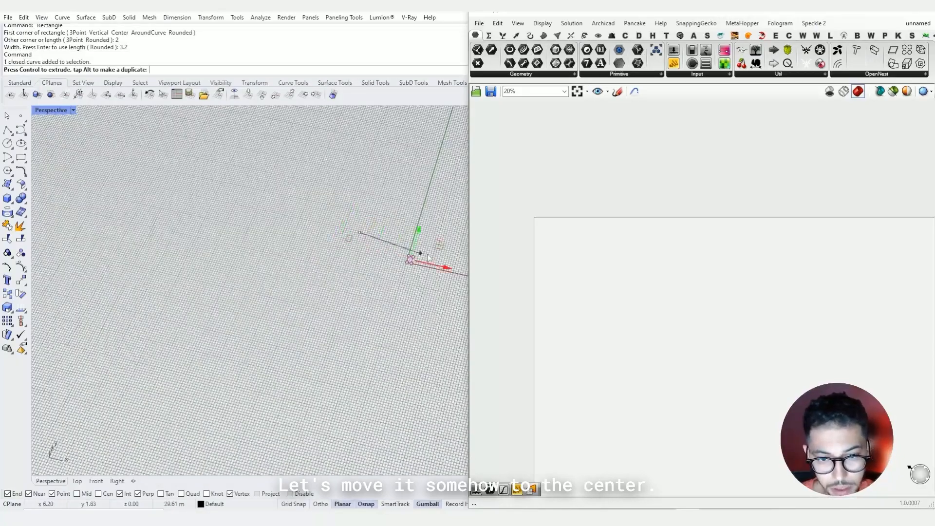
{"action": "key", "text": "F7"}
{"action": "key", "text": "Escape"}
{"action": "scroll", "coordinate": [380, 263], "scroll_direction": "down", "scroll_amount": 5}
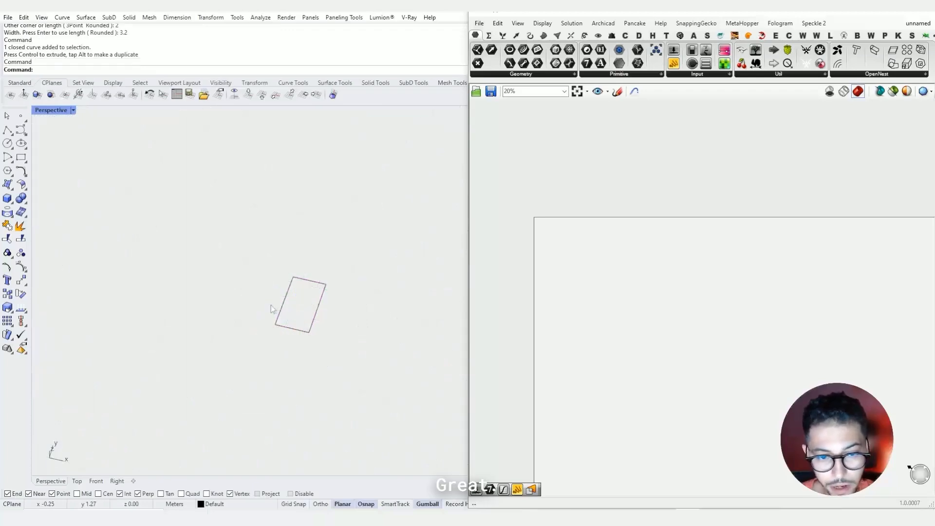
{"action": "scroll", "coordinate": [273, 300], "scroll_direction": "up", "scroll_amount": 5}
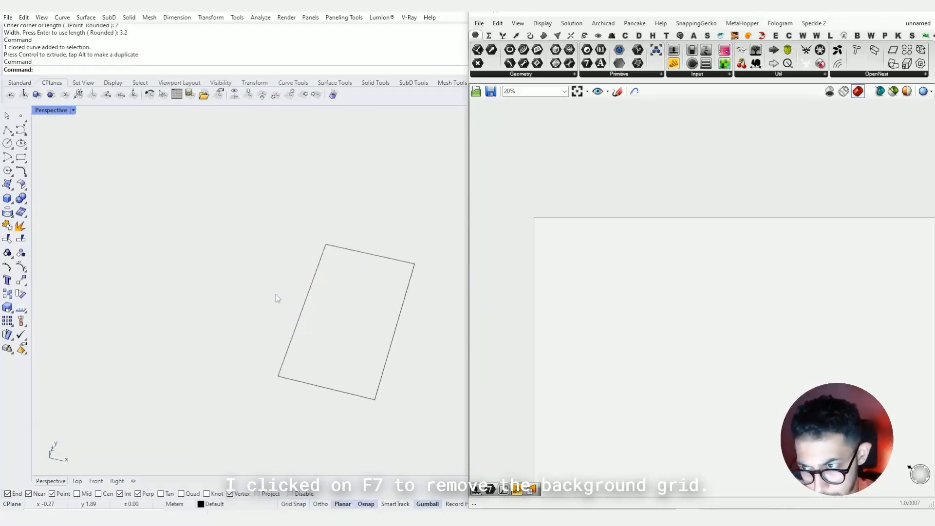
Toggle the background grid on and off in the perspective view
{"action": "key", "text": "F7"}
{"action": "key", "text": "F7"}
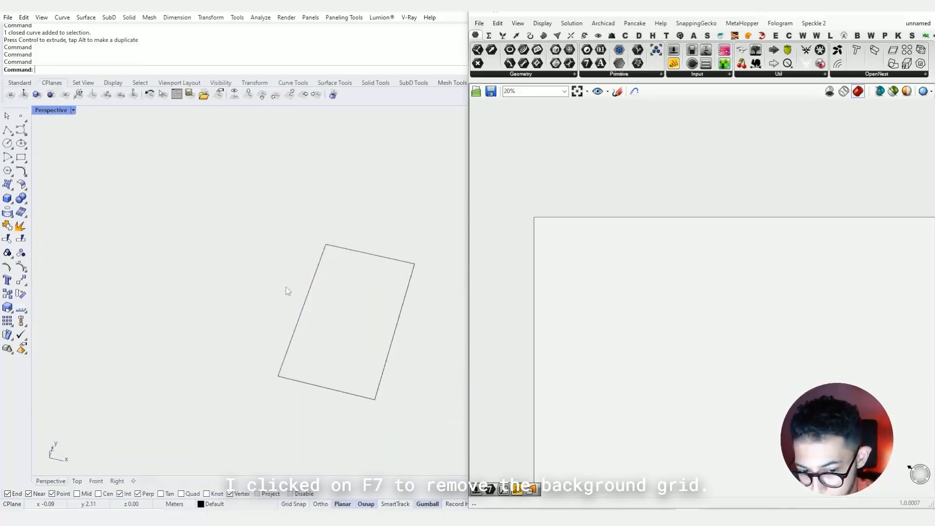
{"action": "key", "text": "F7"}
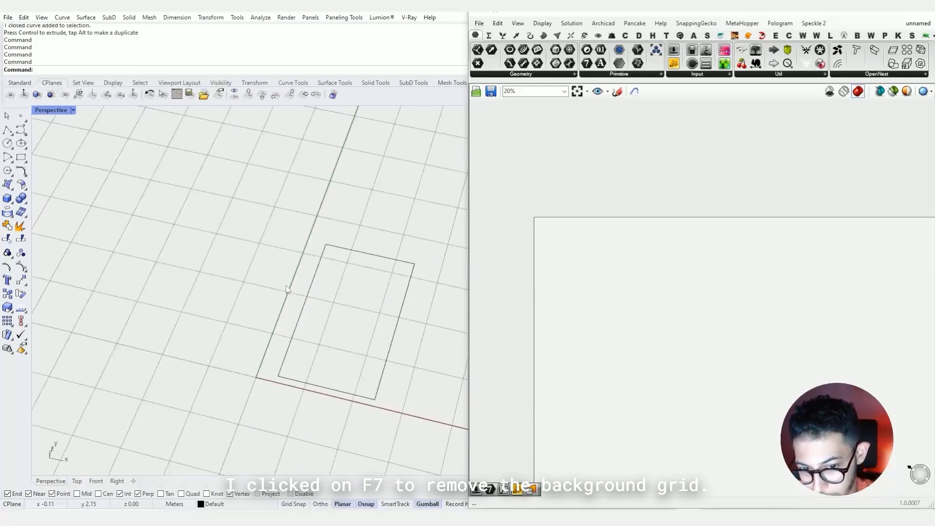
{"action": "key", "text": "F7"}
Add a Curve parameter to the Grasshopper canvas
{"action": "scroll", "coordinate": [560, 239], "scroll_direction": "up", "scroll_amount": 3}
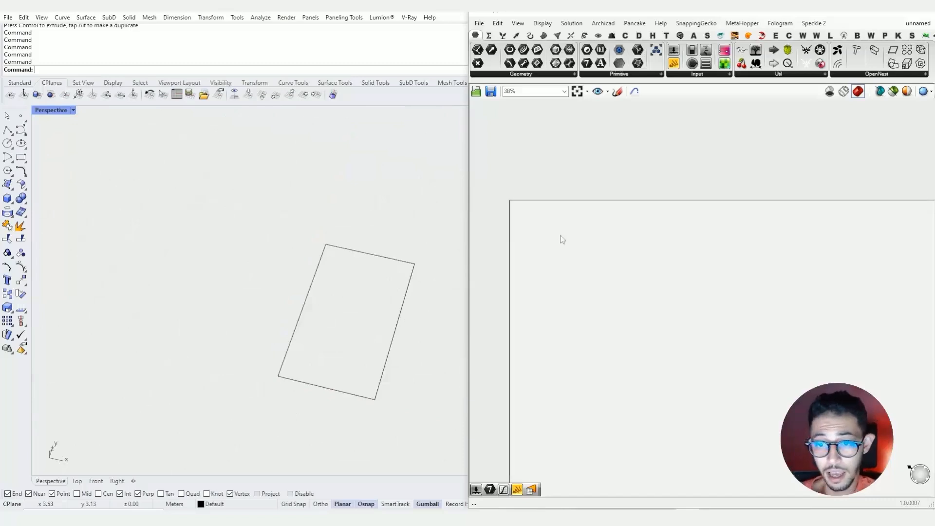
{"action": "double_click", "coordinate": [560, 238]}
{"action": "type", "text": "crv"}
{"action": "left_click", "coordinate": [558, 198]}
{"action": "scroll", "coordinate": [559, 232], "scroll_direction": "up", "scroll_amount": 11}
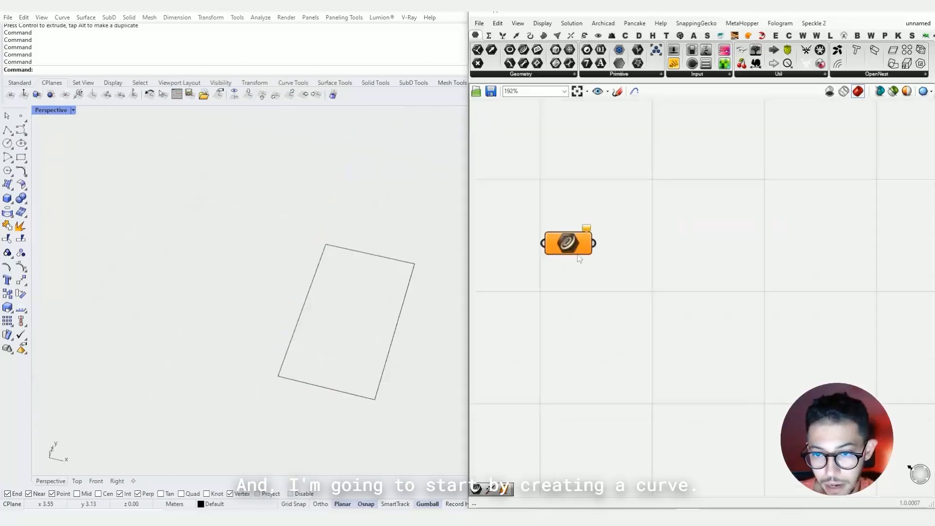
Add the Bifocals component to label components by name, and move it up and away from the Curve parameter
{"action": "right_click_drag", "start_coordinate": [568, 227], "coordinate": [639, 307]}
{"action": "double_click", "coordinate": [579, 183]}
{"action": "type", "text": "bif"}
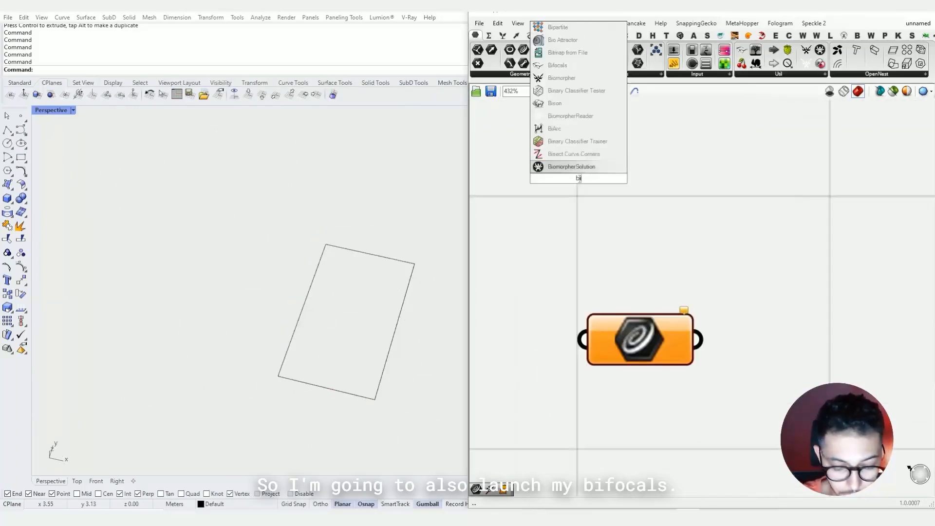
{"action": "key", "text": "Return"}
{"action": "scroll", "coordinate": [580, 183], "scroll_direction": "down", "scroll_amount": 5}
{"action": "right_click_drag", "start_coordinate": [580, 182], "coordinate": [736, 241]}
{"action": "scroll", "coordinate": [628, 224], "scroll_direction": "up", "scroll_amount": 1}
{"action": "left_click_drag", "start_coordinate": [736, 241], "coordinate": [509, 118]}
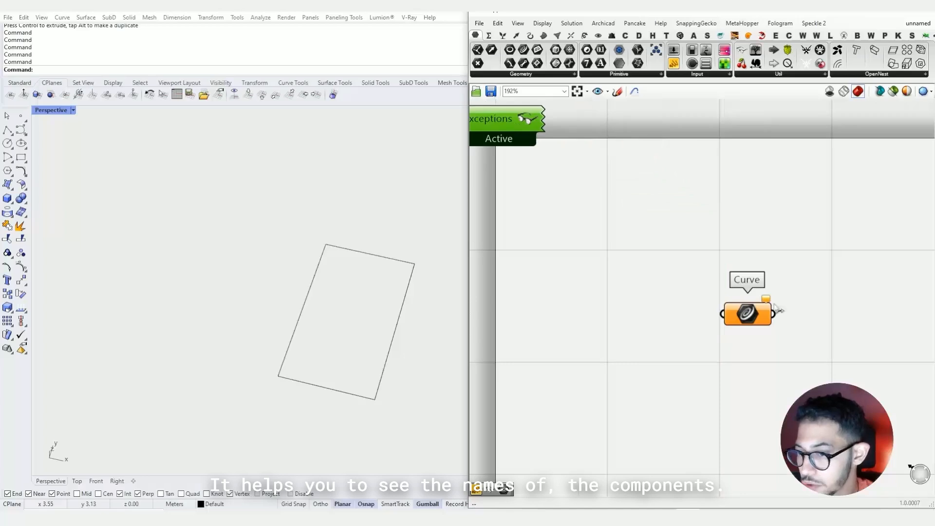
Reference the Rhino rectangle as the single curve of the Curve parameter
{"action": "scroll", "coordinate": [739, 293], "scroll_direction": "up", "scroll_amount": 7}
{"action": "right_click_drag", "start_coordinate": [742, 267], "coordinate": [652, 227]}
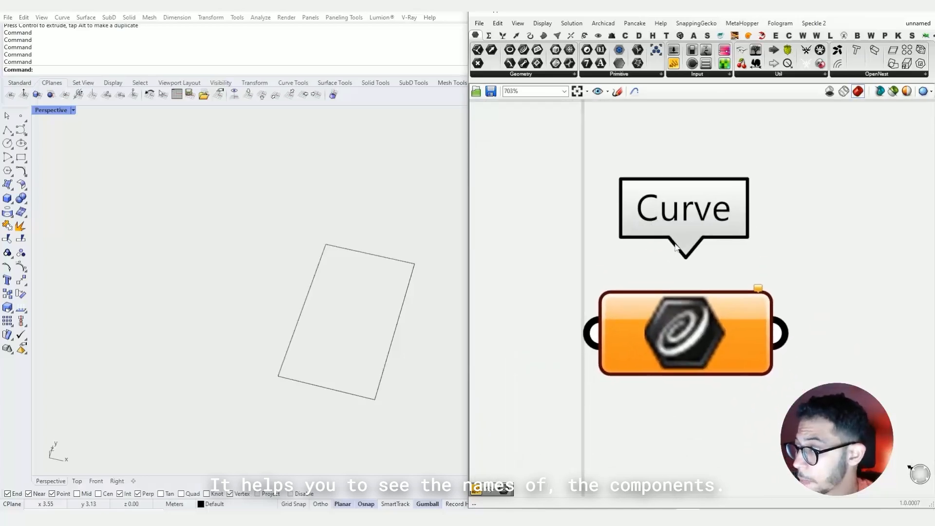
{"action": "scroll", "coordinate": [750, 244], "scroll_direction": "down", "scroll_amount": 4}
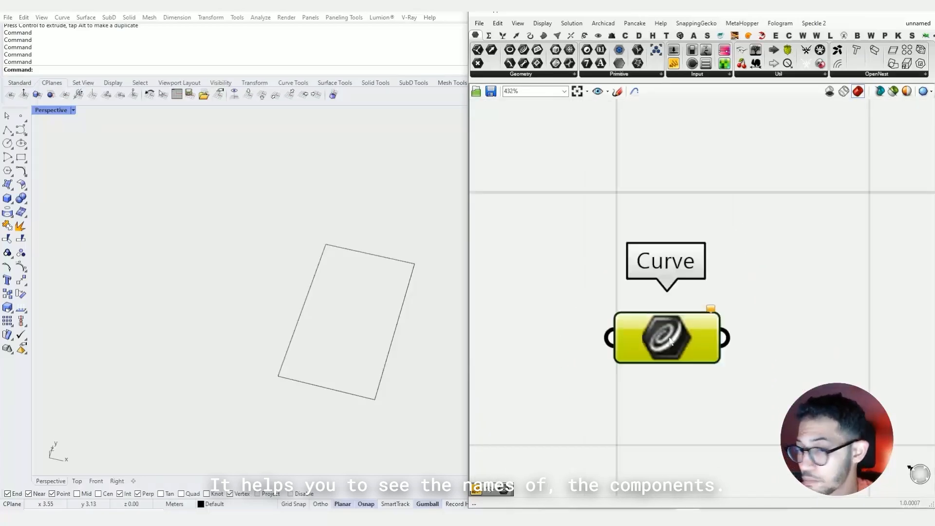
{"action": "right_click_drag", "start_coordinate": [590, 314], "coordinate": [601, 281]}
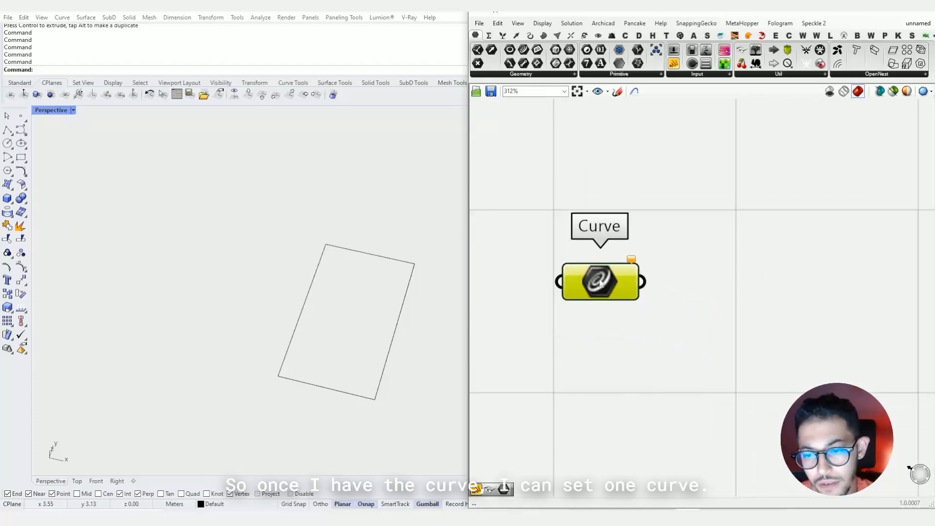
{"action": "right_click", "coordinate": [601, 282]}
{"action": "left_click", "coordinate": [641, 414]}
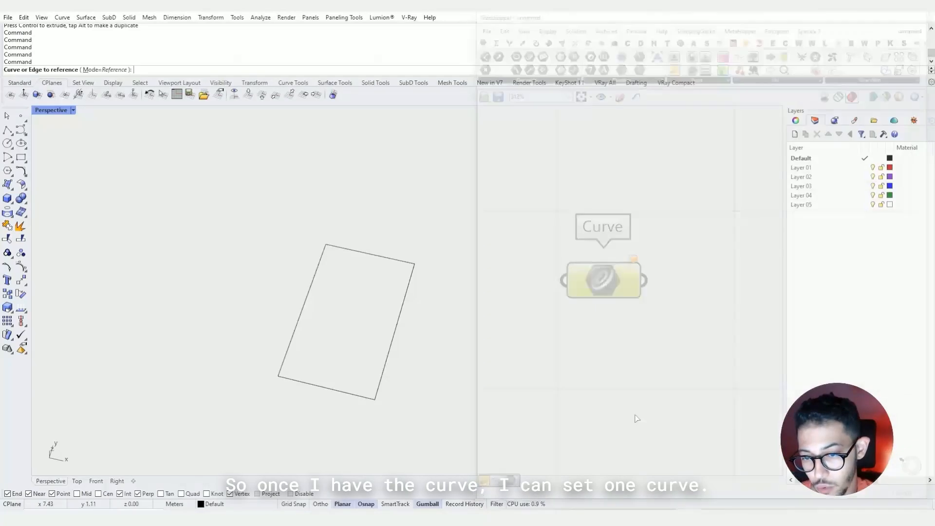
{"action": "left_click", "coordinate": [389, 357]}
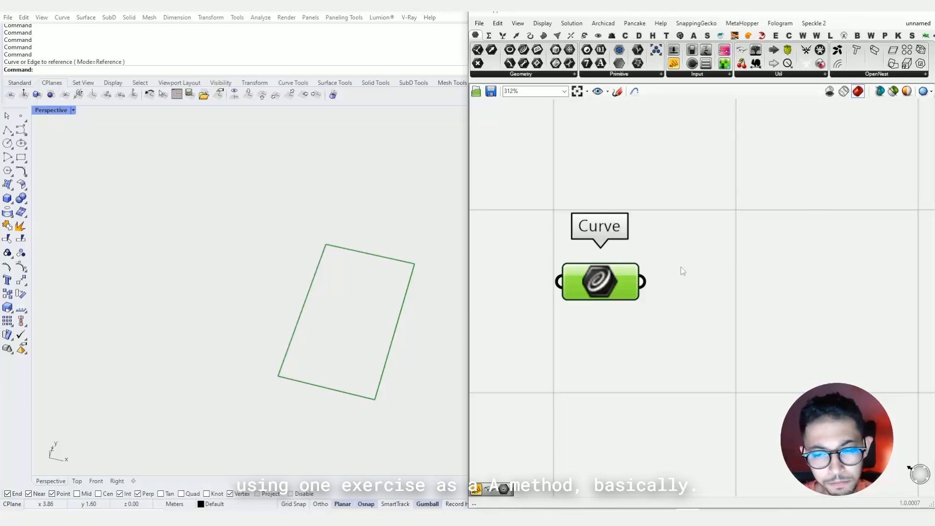
{"action": "left_click_drag", "start_coordinate": [423, 311], "coordinate": [407, 316]}
{"action": "left_click", "coordinate": [685, 281]}
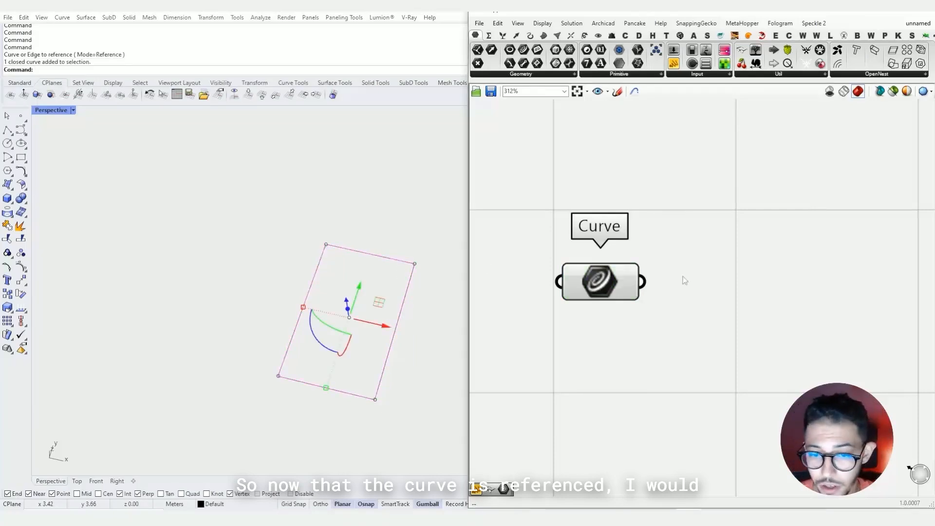
{"action": "left_click", "coordinate": [324, 363]}
{"action": "right_click_drag", "start_coordinate": [320, 364], "coordinate": [295, 318]}
{"action": "scroll", "coordinate": [325, 321], "scroll_direction": "up", "scroll_amount": 3}
Add a Boundary Surfaces component and place it just after the Curve parameter
{"action": "double_click", "coordinate": [687, 267]}
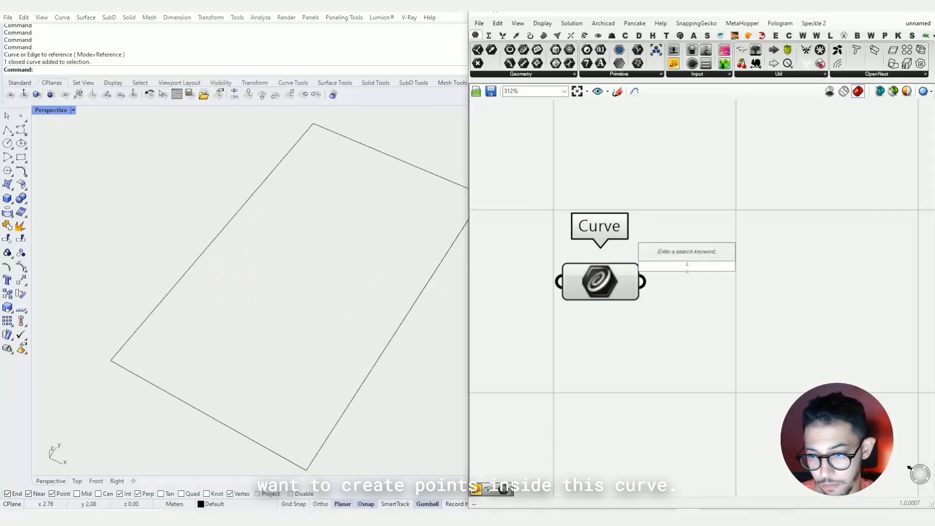
{"action": "type", "text": "sr"}
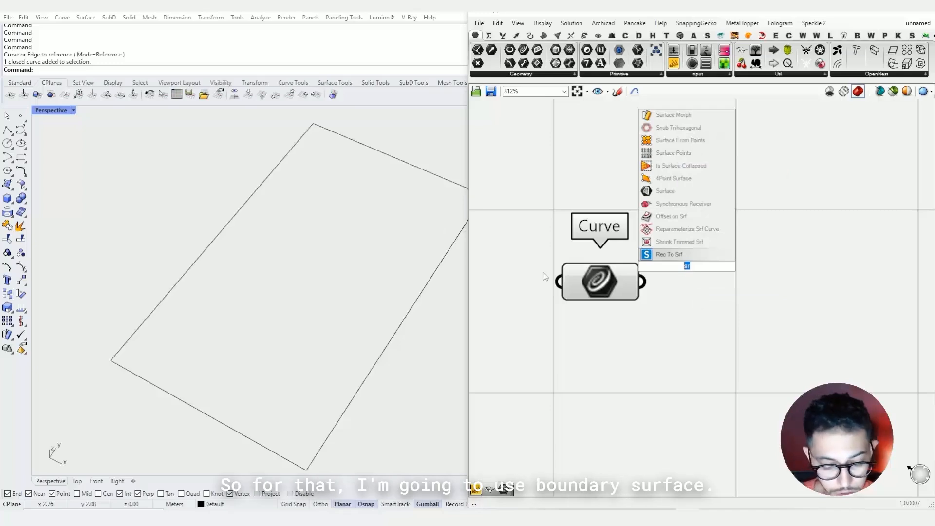
{"action": "type", "text": "boundary"}
{"action": "key", "text": "Up"}
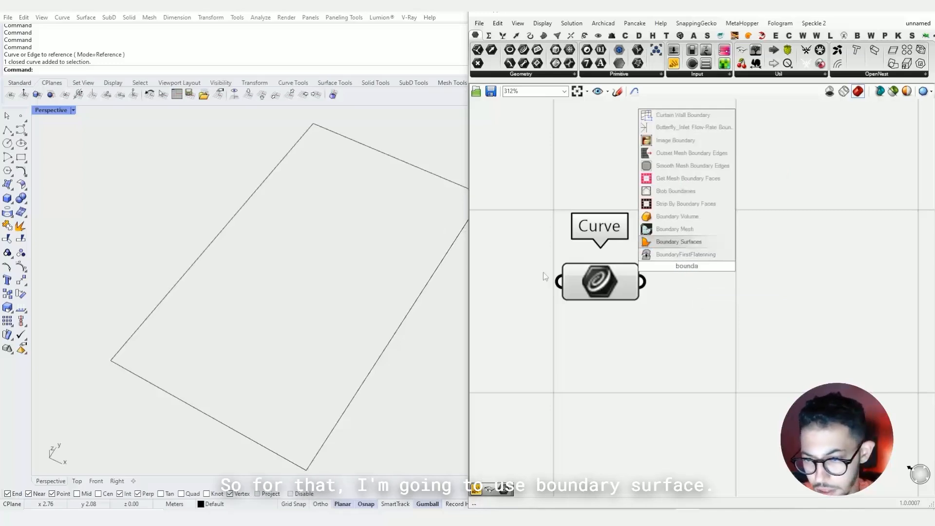
{"action": "key", "text": "Return"}
{"action": "scroll", "coordinate": [671, 267], "scroll_direction": "up", "scroll_amount": 7}
{"action": "scroll", "coordinate": [674, 275], "scroll_direction": "down", "scroll_amount": 7}
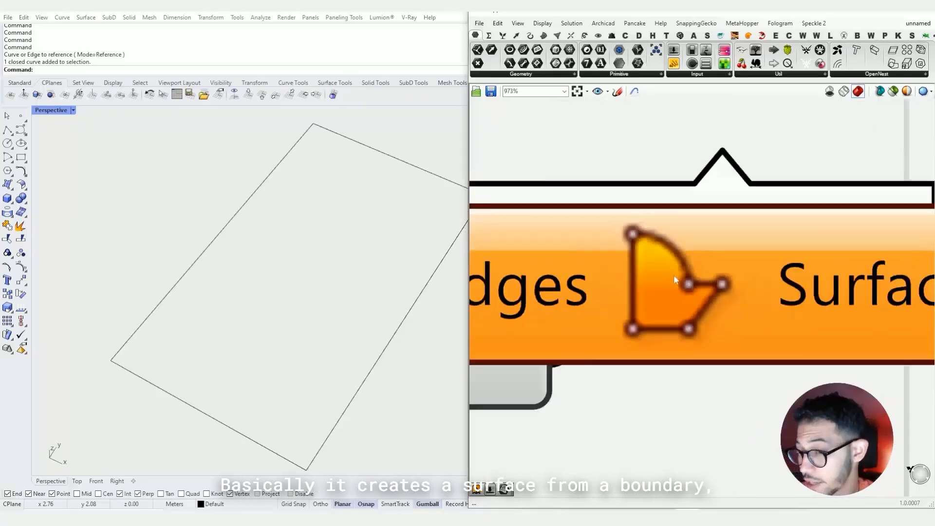
{"action": "left_click_drag", "start_coordinate": [685, 284], "coordinate": [738, 298]}
{"action": "scroll", "coordinate": [656, 301], "scroll_direction": "up", "scroll_amount": 2}
{"action": "scroll", "coordinate": [487, 297], "scroll_direction": "down", "scroll_amount": 3}
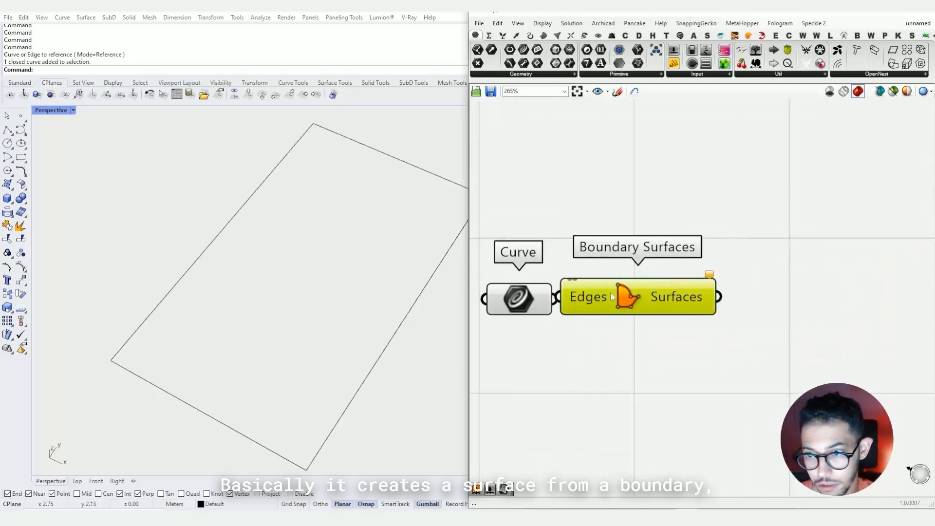
{"action": "left_click_drag", "start_coordinate": [599, 296], "coordinate": [626, 296]}
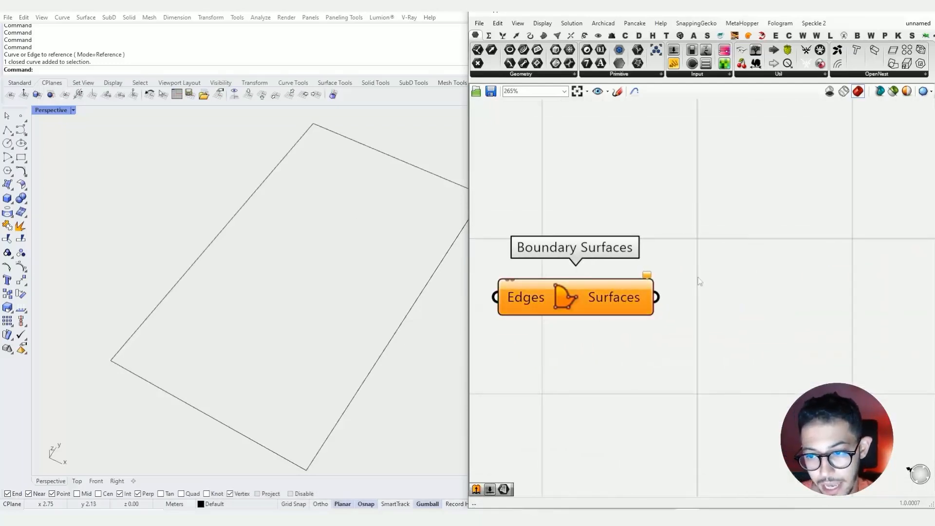
Add a Divide Surface component and place it to the right of Boundary Surfaces
{"action": "double_click", "coordinate": [700, 277]}
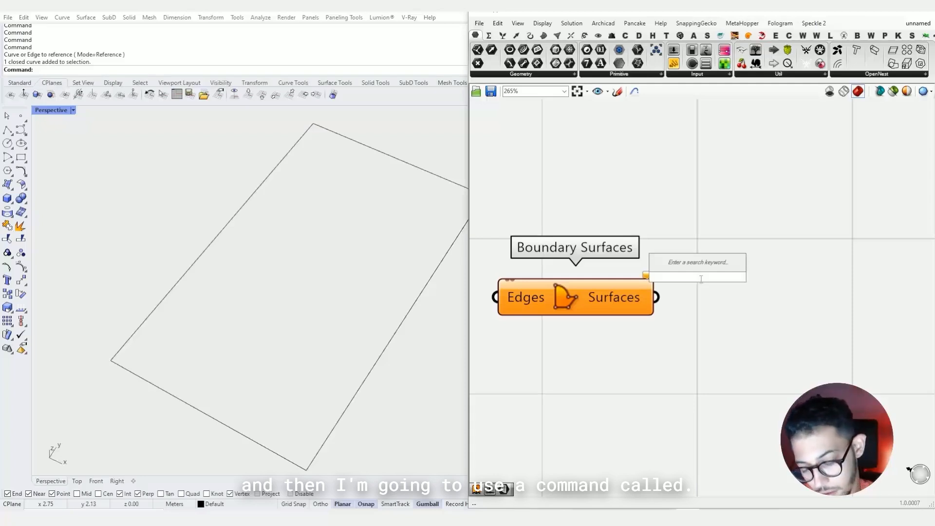
{"action": "type", "text": "divide sur"}
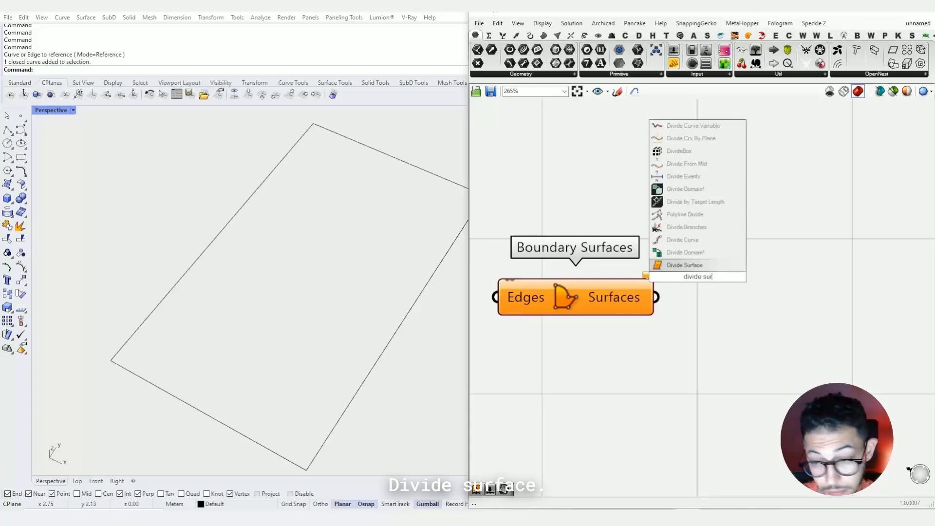
{"action": "key", "text": "Return"}
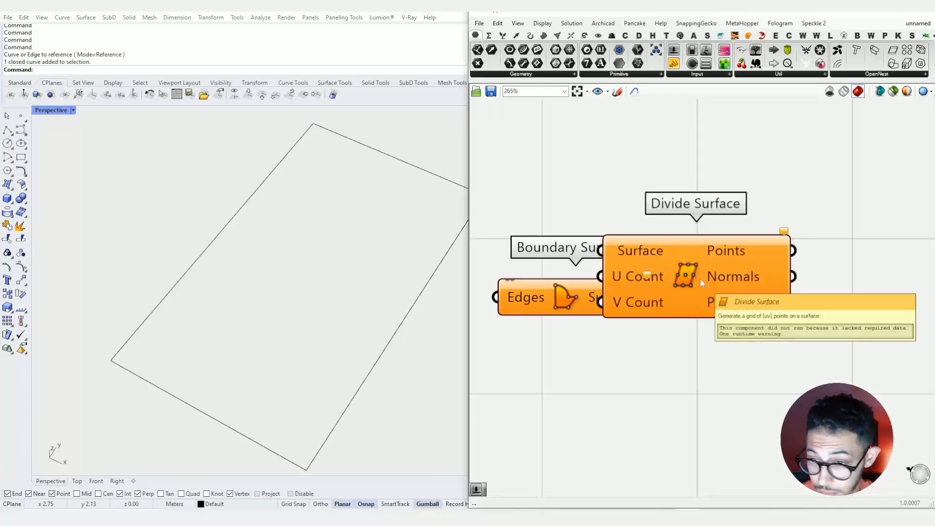
{"action": "left_click_drag", "start_coordinate": [777, 299], "coordinate": [897, 309]}
{"action": "scroll", "coordinate": [744, 301], "scroll_direction": "down", "scroll_amount": 3}
{"action": "scroll", "coordinate": [786, 293], "scroll_direction": "up", "scroll_amount": 10}
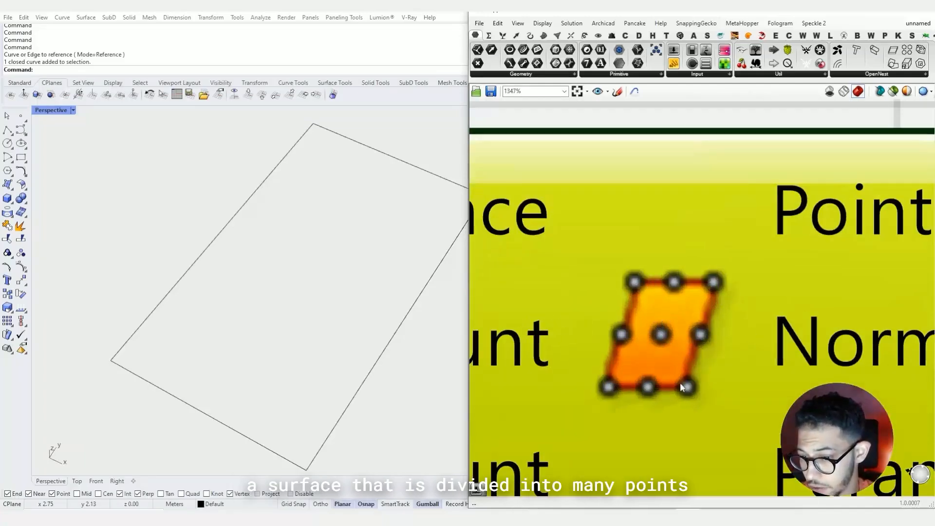
{"action": "scroll", "coordinate": [682, 387], "scroll_direction": "down", "scroll_amount": 3}
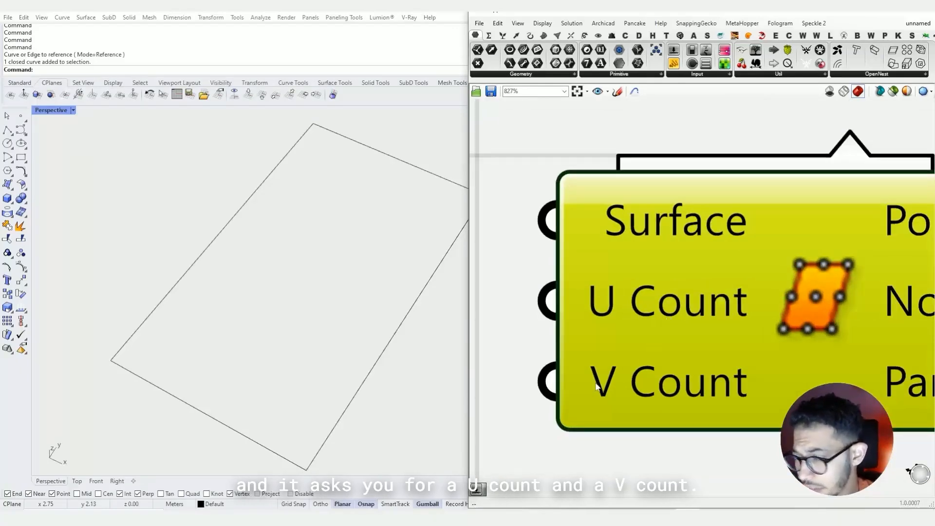
Connect the Curve parameter to the Edges input of Boundary Surfaces
{"action": "scroll", "coordinate": [472, 386], "scroll_direction": "down", "scroll_amount": 5}
{"action": "scroll", "coordinate": [690, 311], "scroll_direction": "down", "scroll_amount": 2}
{"action": "right_click_drag", "start_coordinate": [577, 322], "coordinate": [727, 309]}
{"action": "scroll", "coordinate": [727, 308], "scroll_direction": "down", "scroll_amount": 2}
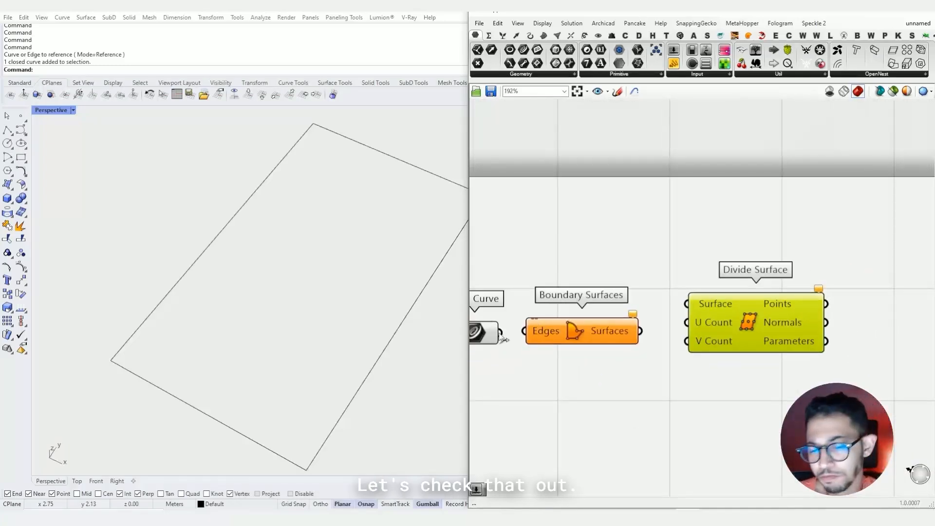
{"action": "left_click_drag", "start_coordinate": [500, 333], "coordinate": [525, 331]}
{"action": "left_click", "coordinate": [587, 424]}
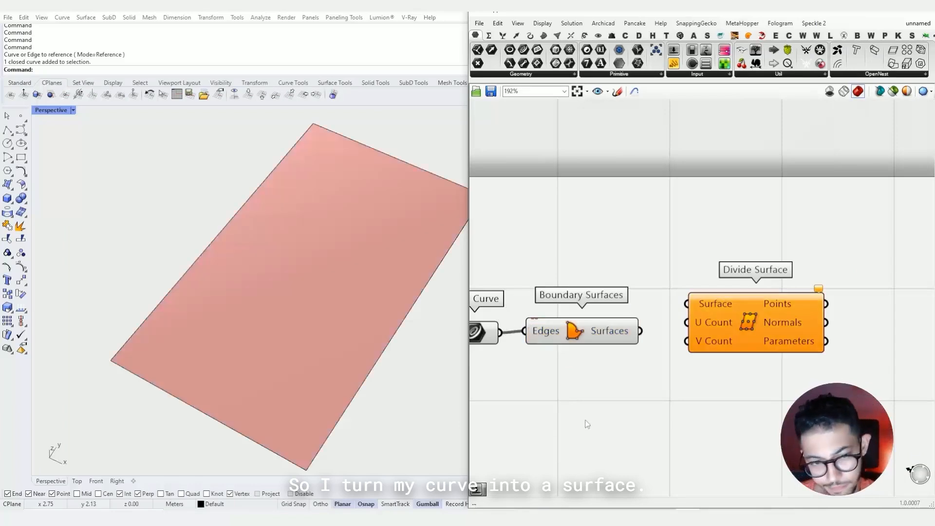
Connect the Boundary Surfaces output to the Surface input of Divide Surface and align the two components
{"action": "left_click", "coordinate": [601, 337]}
{"action": "left_click_drag", "start_coordinate": [640, 332], "coordinate": [741, 334]}
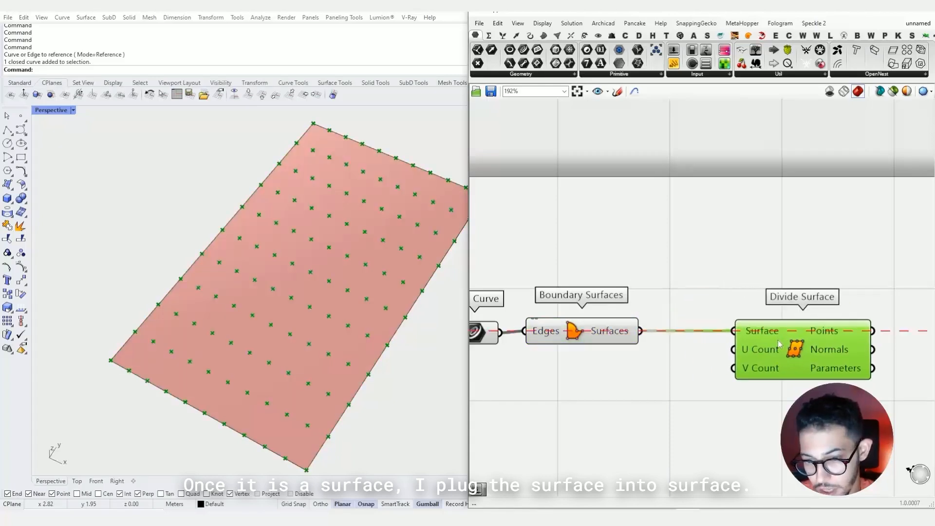
{"action": "scroll", "coordinate": [271, 298], "scroll_direction": "up", "scroll_amount": 5}
{"action": "scroll", "coordinate": [270, 298], "scroll_direction": "down", "scroll_amount": 5}
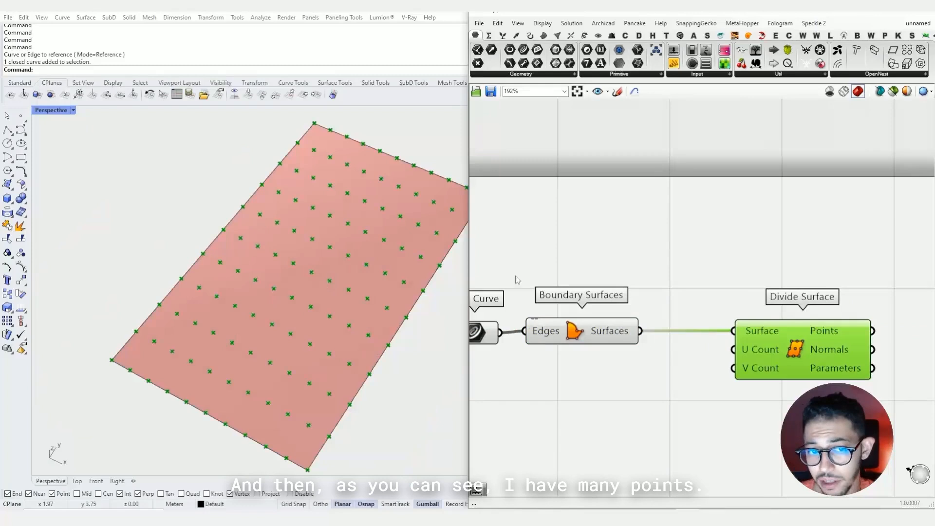
{"action": "scroll", "coordinate": [385, 324], "scroll_direction": "down", "scroll_amount": 6}
{"action": "right_click_drag", "start_coordinate": [385, 324], "coordinate": [392, 211]}
{"action": "scroll", "coordinate": [405, 148], "scroll_direction": "up", "scroll_amount": 10}
{"action": "scroll", "coordinate": [405, 147], "scroll_direction": "down", "scroll_amount": 8}
Add a Circle component with plane and radius inputs to the right of Divide Surface
{"action": "right_click_drag", "start_coordinate": [762, 349], "coordinate": [660, 303]}
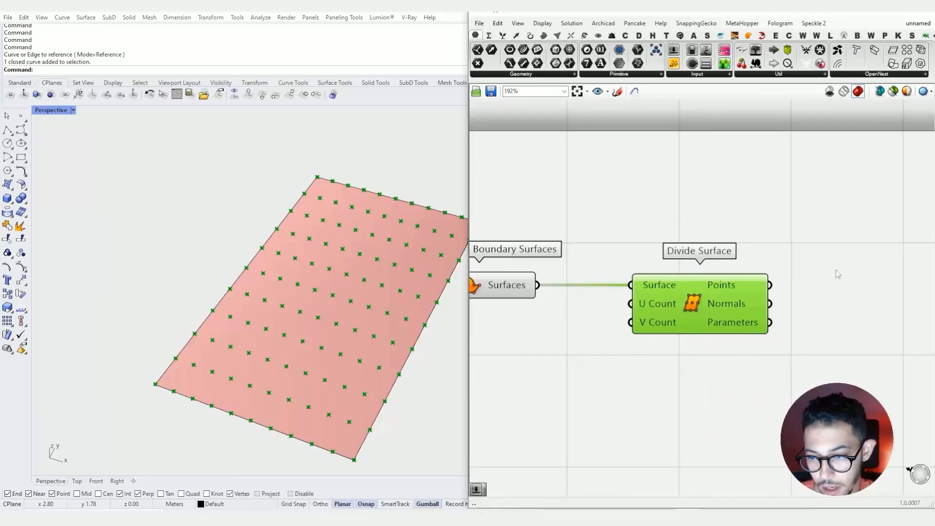
{"action": "right_click", "coordinate": [837, 271]}
{"action": "right_click_drag", "start_coordinate": [801, 280], "coordinate": [754, 276]}
{"action": "double_click", "coordinate": [861, 278]}
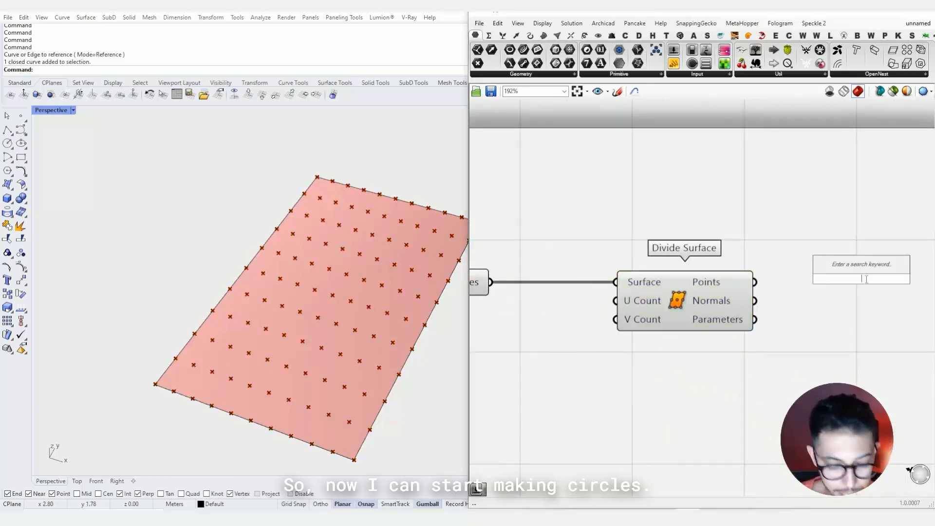
{"action": "type", "text": "circle"}
{"action": "key", "text": "Up"}
{"action": "key", "text": "Return"}
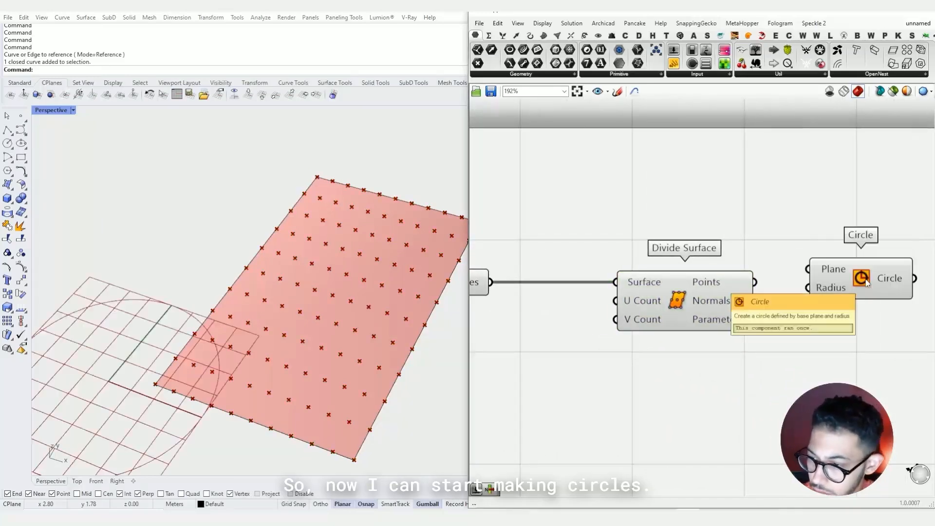
Connect the Divide Surface points to the Circle's Plane input and drive its Radius with a new number slider set to 0.07
{"action": "left_click_drag", "start_coordinate": [816, 267], "coordinate": [754, 282]}
{"action": "left_click_drag", "start_coordinate": [832, 285], "coordinate": [844, 318]}
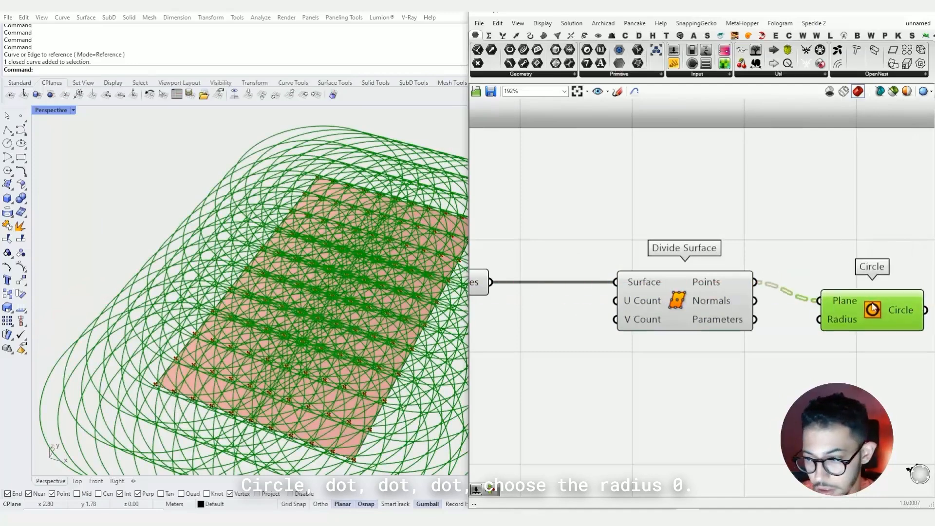
{"action": "double_click", "coordinate": [725, 383]}
{"action": "type", "text": "0.22"}
{"action": "key", "text": "Return"}
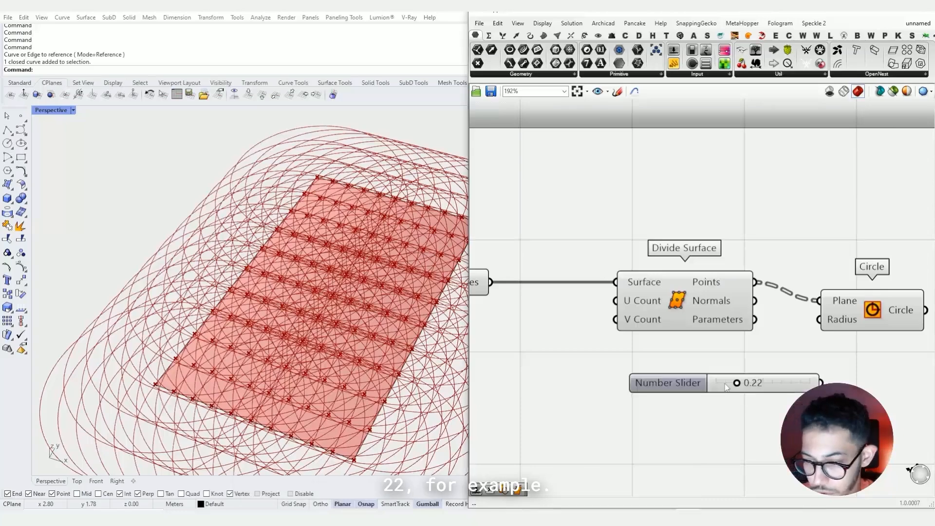
{"action": "left_click_drag", "start_coordinate": [819, 320], "coordinate": [820, 383]}
{"action": "left_click_drag", "start_coordinate": [731, 384], "coordinate": [713, 396]}
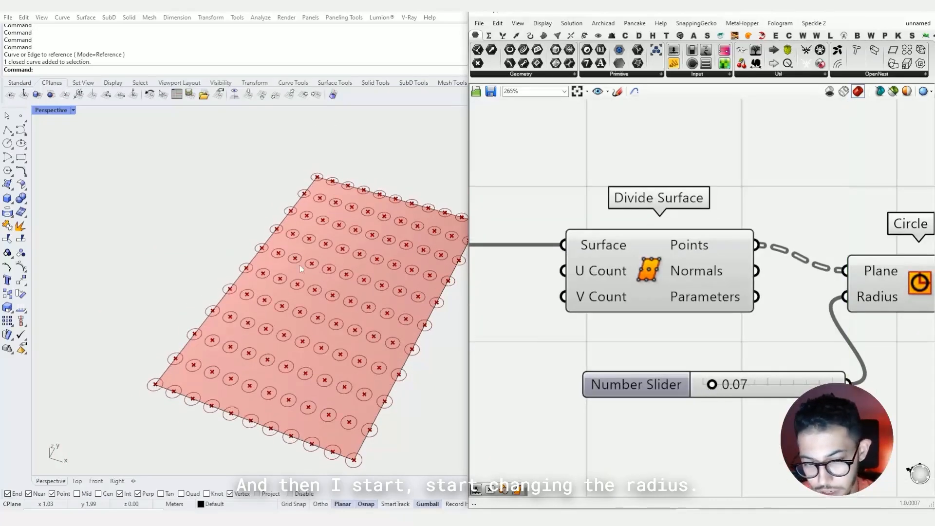
Examine how the circles sit along the edges of the divided surface in the Rhino viewport
{"action": "scroll", "coordinate": [640, 215], "scroll_direction": "down", "scroll_amount": 2}
{"action": "scroll", "coordinate": [336, 280], "scroll_direction": "down", "scroll_amount": 3}
{"action": "right_click_drag", "start_coordinate": [387, 277], "coordinate": [347, 269], "text": "shift"}
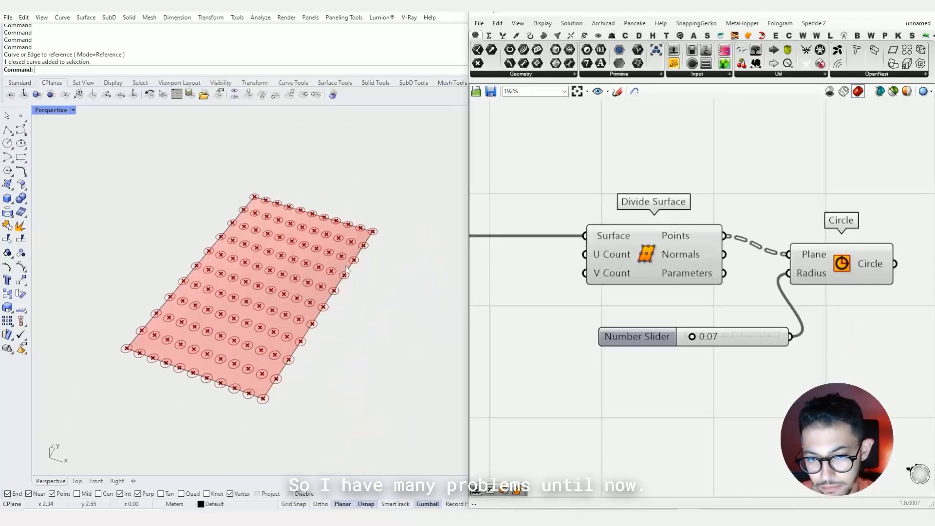
{"action": "scroll", "coordinate": [336, 271], "scroll_direction": "up", "scroll_amount": 2}
{"action": "scroll", "coordinate": [302, 320], "scroll_direction": "up", "scroll_amount": 5}
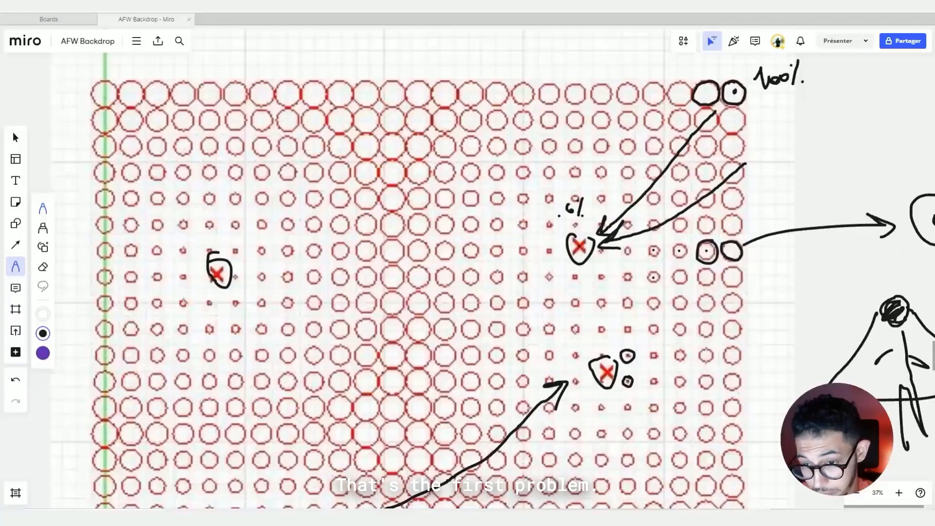
Switch to the Miro board and outline the empty strip along the top edge of the panel drawing with the 1367 dimension
{"action": "scroll", "coordinate": [607, 298], "scroll_direction": "down", "scroll_amount": 5}
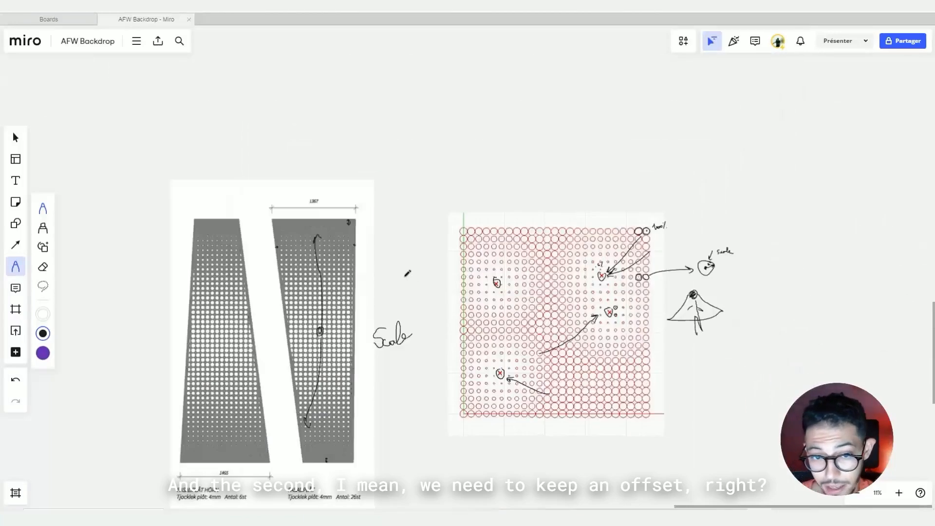
{"action": "scroll", "coordinate": [281, 175], "scroll_direction": "up", "scroll_amount": 4}
{"action": "scroll", "coordinate": [287, 171], "scroll_direction": "up", "scroll_amount": 5}
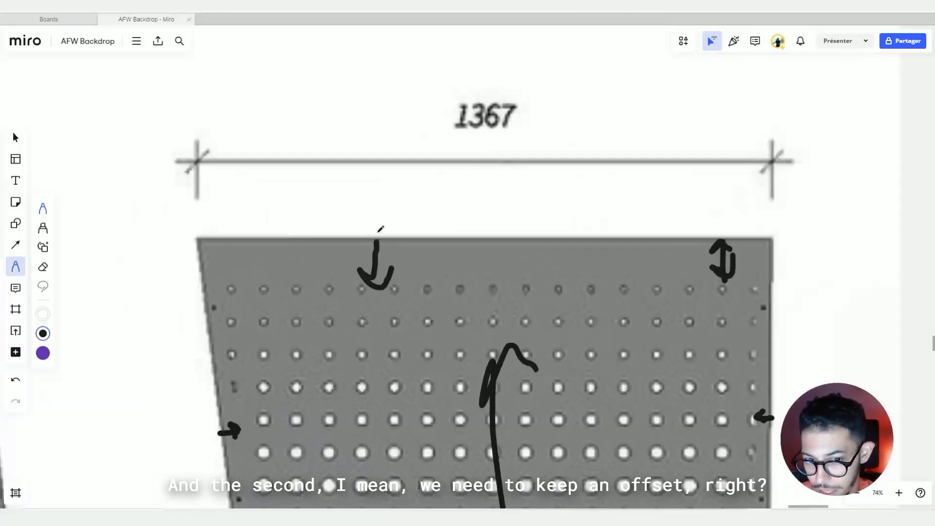
{"action": "scroll", "coordinate": [664, 266], "scroll_direction": "down", "scroll_amount": 1}
{"action": "left_click_drag", "start_coordinate": [262, 276], "coordinate": [738, 275]}
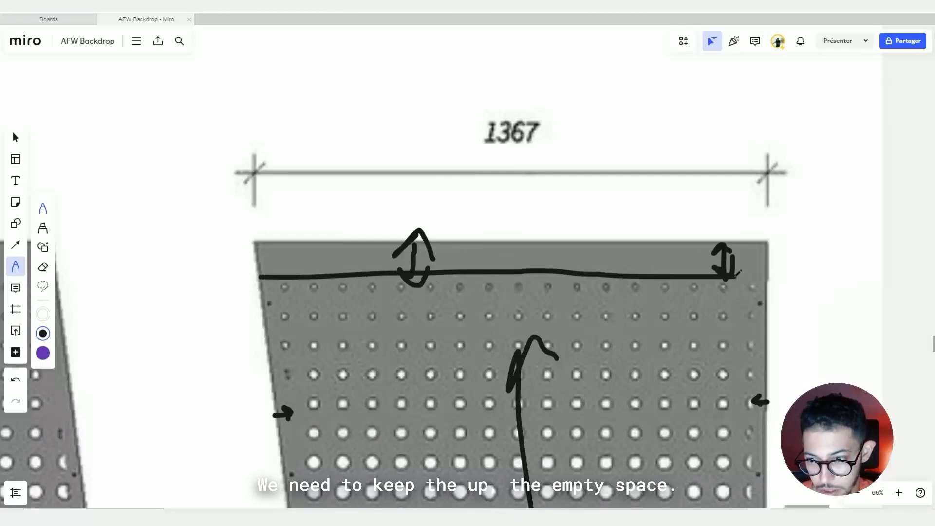
{"action": "mouse_move", "coordinate": [730, 242]}
{"action": "left_mouse_down"}
{"action": "mouse_move", "coordinate": [292, 241]}
{"action": "mouse_move", "coordinate": [252, 263]}
{"action": "left_mouse_up"}
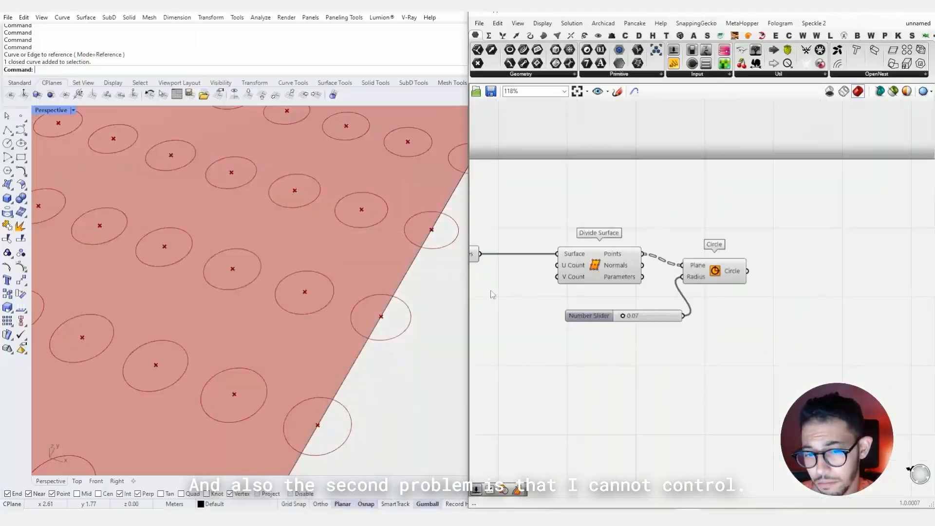
Switch back to Rhino and examine the spacing between the circles across the surface
{"action": "scroll", "coordinate": [321, 367], "scroll_direction": "down", "scroll_amount": 3}
{"action": "right_click_drag", "start_coordinate": [302, 341], "coordinate": [322, 367]}
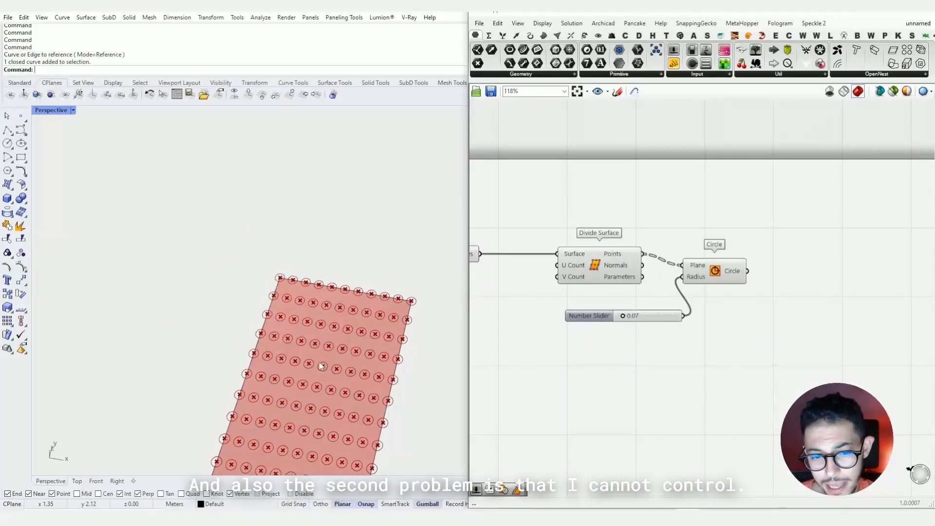
{"action": "scroll", "coordinate": [322, 366], "scroll_direction": "up", "scroll_amount": 5}
{"action": "scroll", "coordinate": [432, 271], "scroll_direction": "up", "scroll_amount": 3}
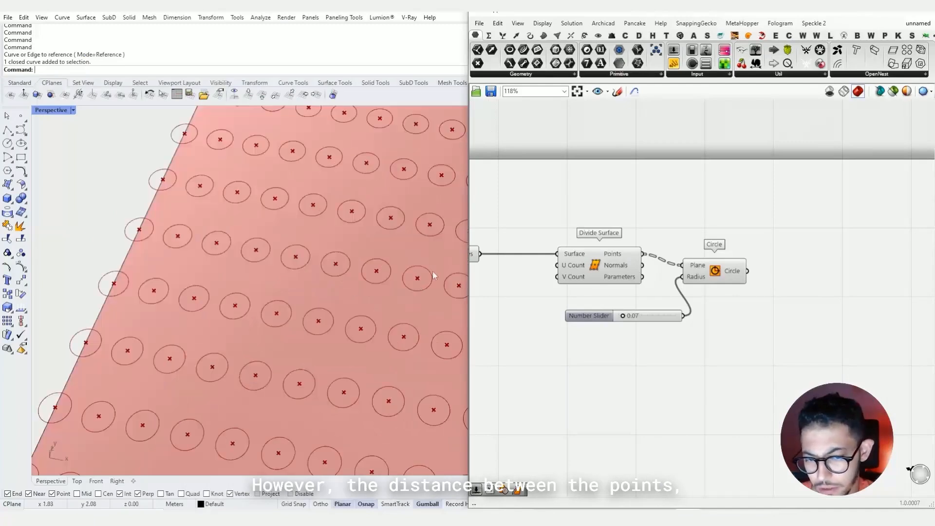
{"action": "scroll", "coordinate": [344, 331], "scroll_direction": "down", "scroll_amount": 5}
{"action": "scroll", "coordinate": [347, 305], "scroll_direction": "up", "scroll_amount": 4}
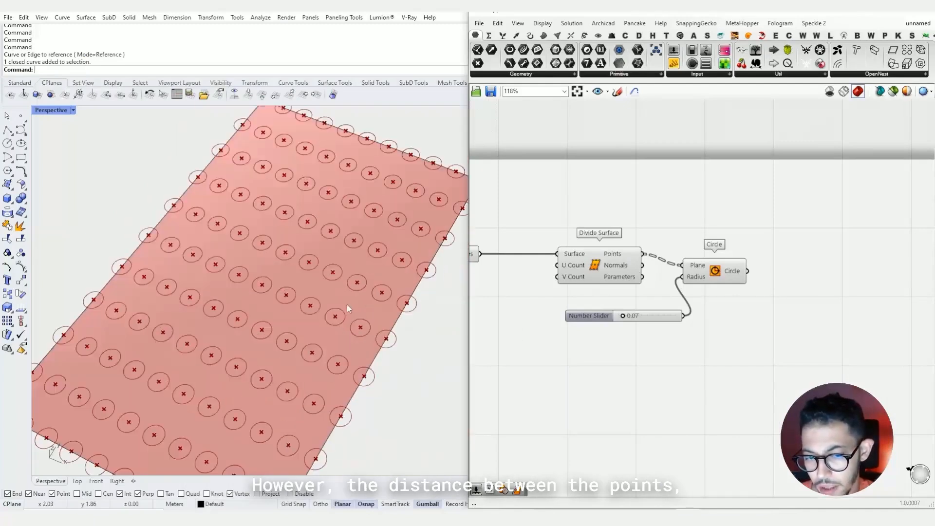
Nudge Boundary Surfaces and shift Divide Surface, the slider and Circle to the right to make room for more components
{"action": "right_click_drag", "start_coordinate": [584, 294], "coordinate": [719, 302]}
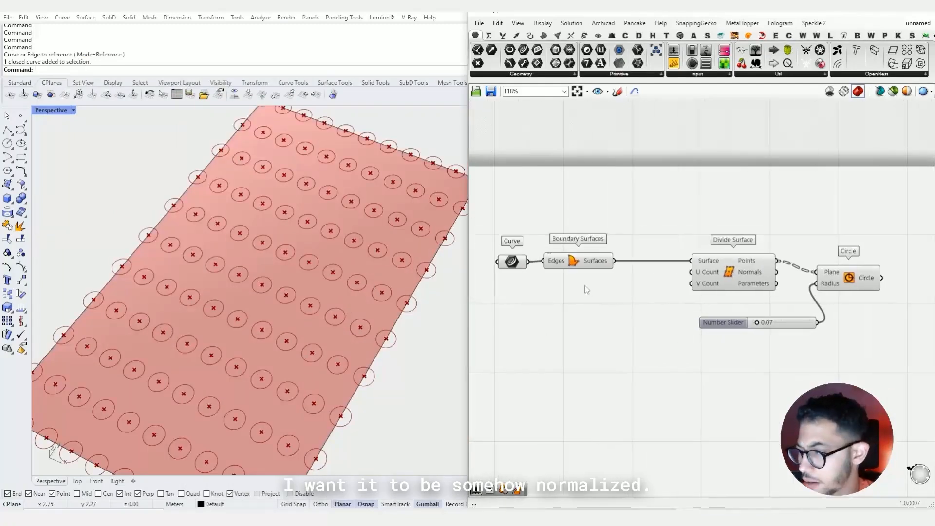
{"action": "left_click_drag", "start_coordinate": [579, 267], "coordinate": [583, 268]}
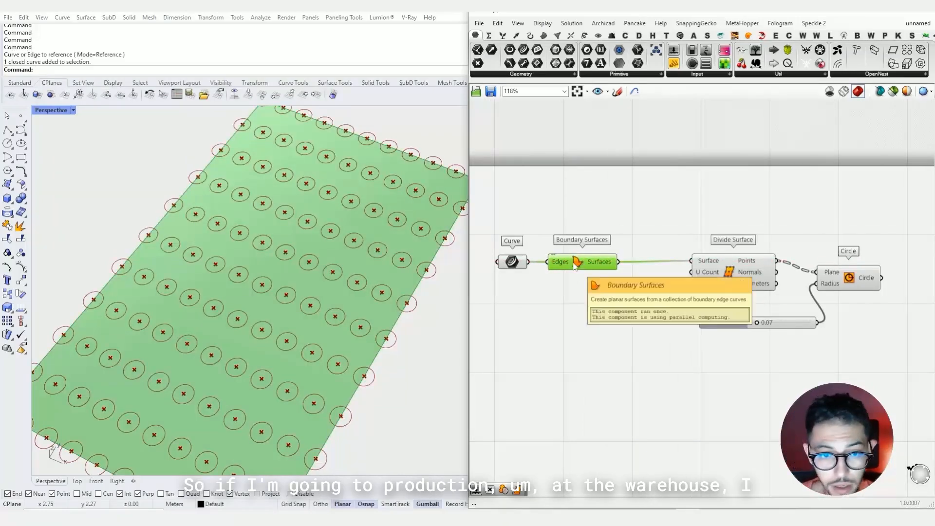
{"action": "left_click", "coordinate": [653, 242]}
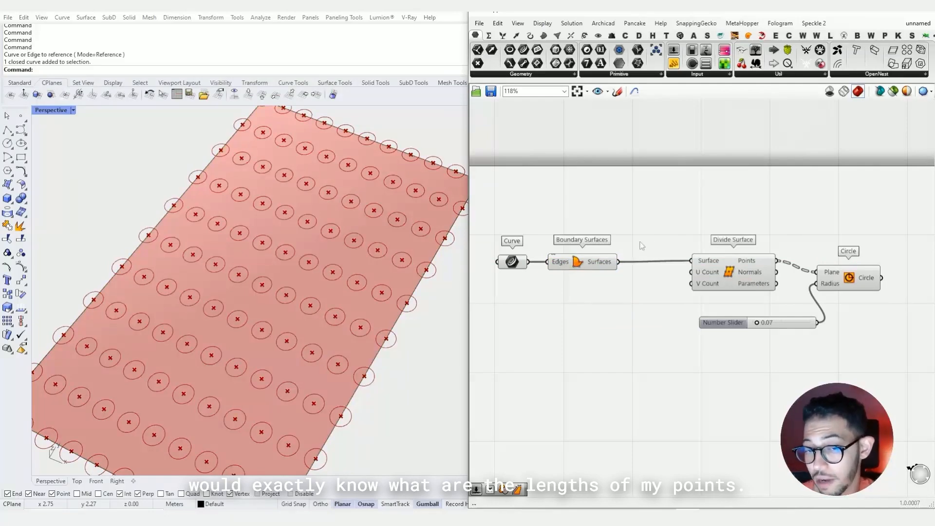
{"action": "left_click_drag", "start_coordinate": [677, 303], "coordinate": [812, 268], "text": "alt"}
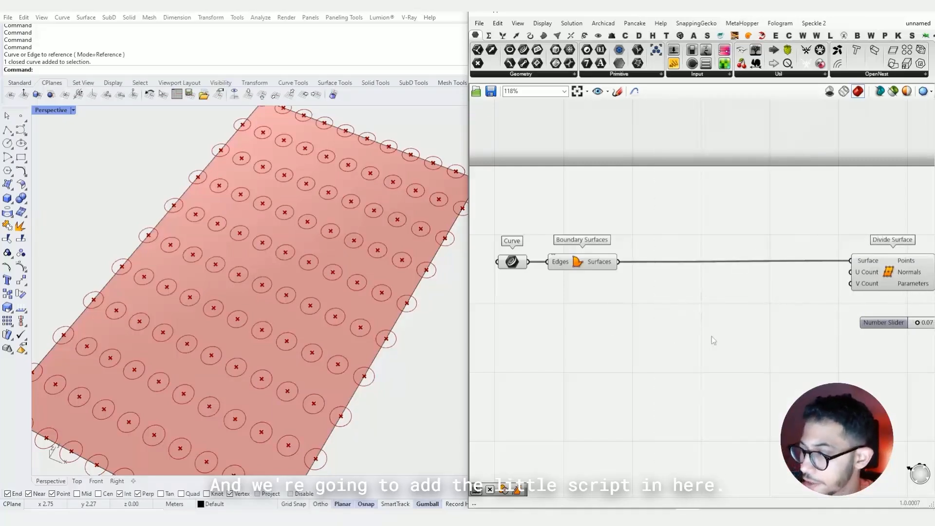
Add a Dimensions component below the main wire and connect the Boundary Surfaces output to its Surface input
{"action": "left_click", "coordinate": [591, 262]}
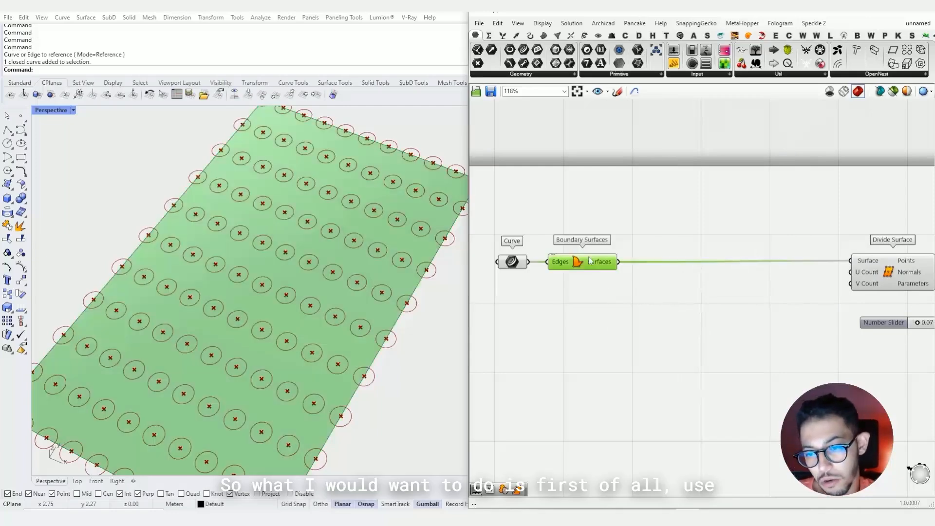
{"action": "double_click", "coordinate": [628, 283]}
{"action": "type", "text": "dime"}
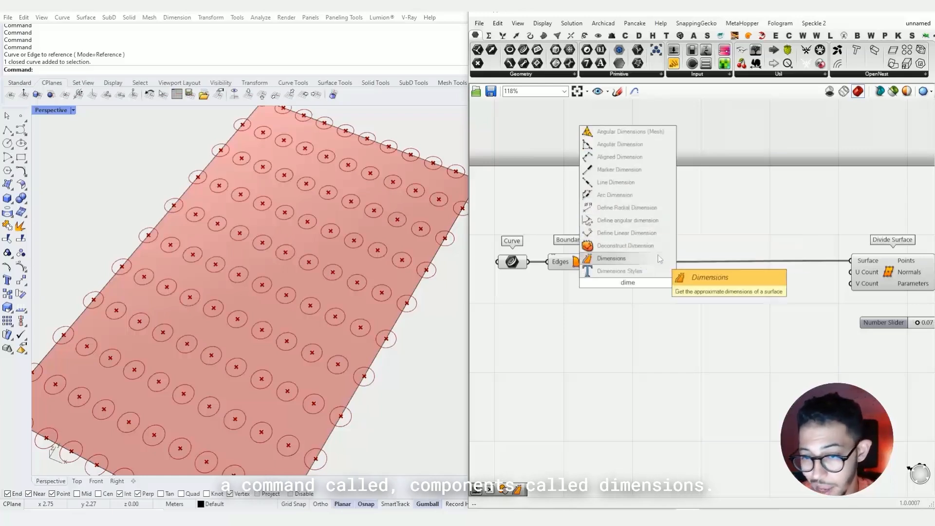
{"action": "left_click", "coordinate": [611, 258]}
{"action": "scroll", "coordinate": [594, 294], "scroll_direction": "up", "scroll_amount": 3}
{"action": "left_click_drag", "start_coordinate": [594, 294], "coordinate": [637, 324]}
{"action": "right_click_drag", "start_coordinate": [609, 267], "coordinate": [564, 273]}
{"action": "left_click_drag", "start_coordinate": [564, 272], "coordinate": [577, 345]}
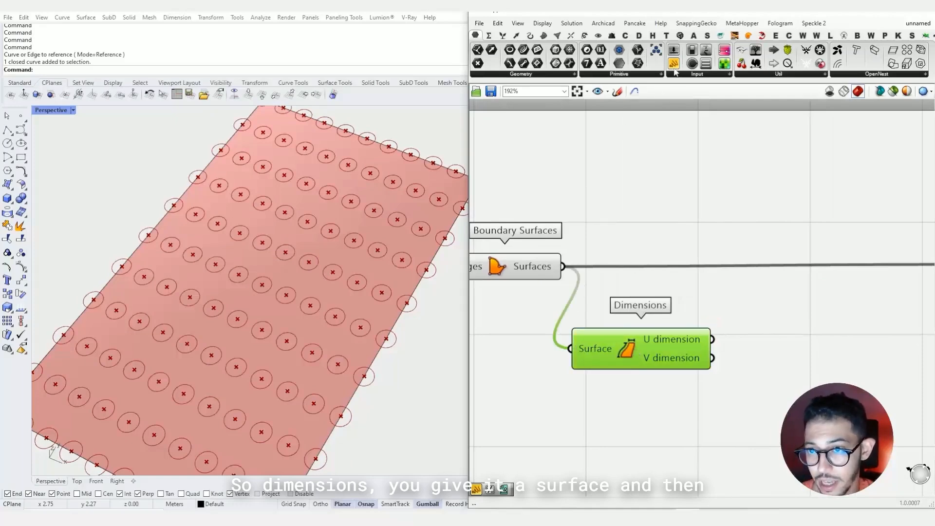
Add two panels next to Dimensions and connect one to U dimension and the other to V dimension
{"action": "left_click_drag", "start_coordinate": [674, 63], "coordinate": [784, 254]}
{"action": "left_click_drag", "start_coordinate": [713, 339], "coordinate": [781, 404]}
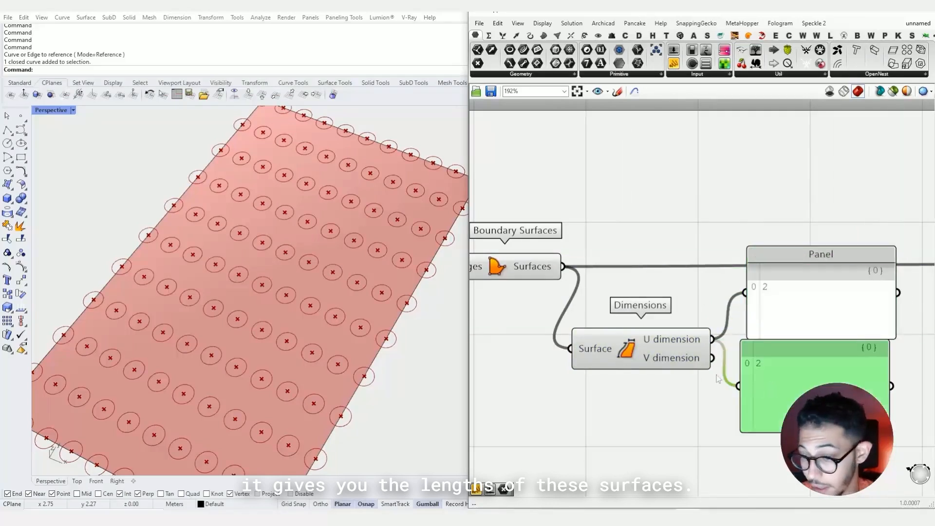
{"action": "left_click_drag", "start_coordinate": [713, 358], "coordinate": [781, 391]}
{"action": "right_click_drag", "start_coordinate": [782, 390], "coordinate": [764, 383]}
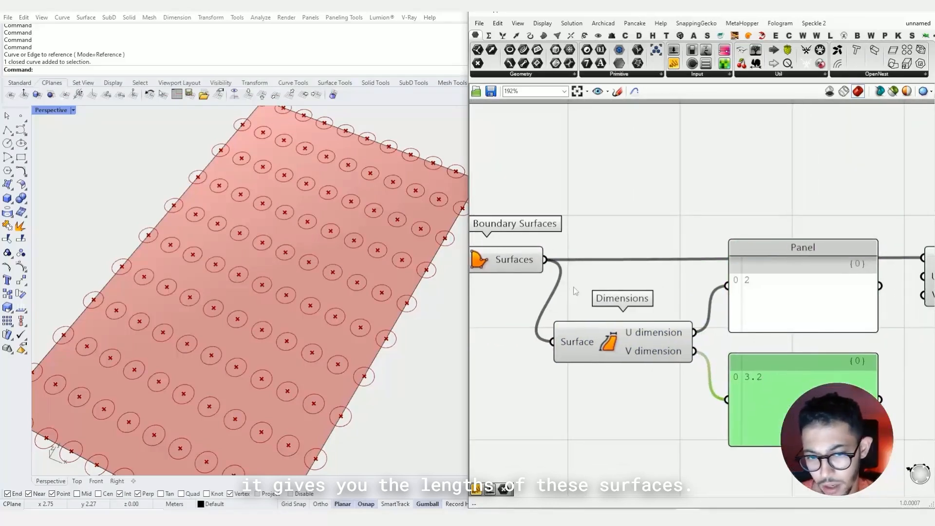
{"action": "scroll", "coordinate": [630, 342], "scroll_direction": "up", "scroll_amount": 3}
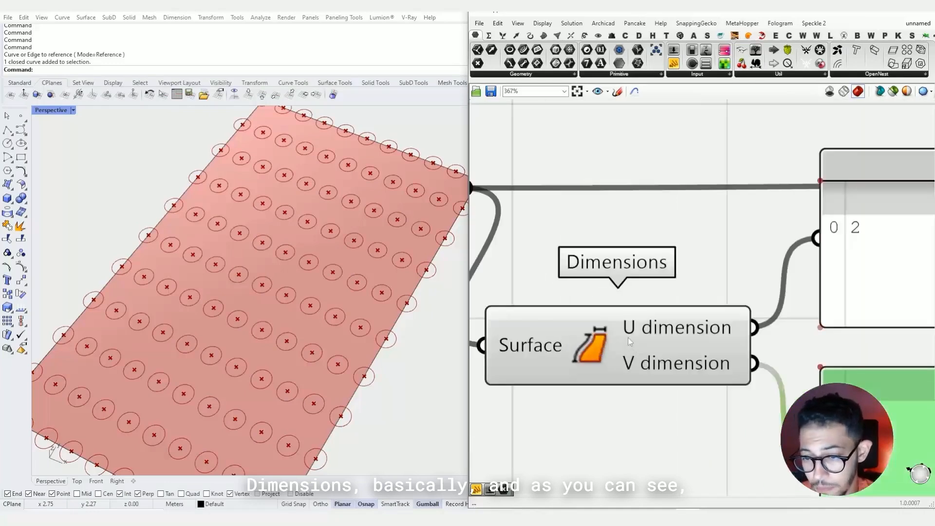
{"action": "scroll", "coordinate": [630, 342], "scroll_direction": "up", "scroll_amount": 1}
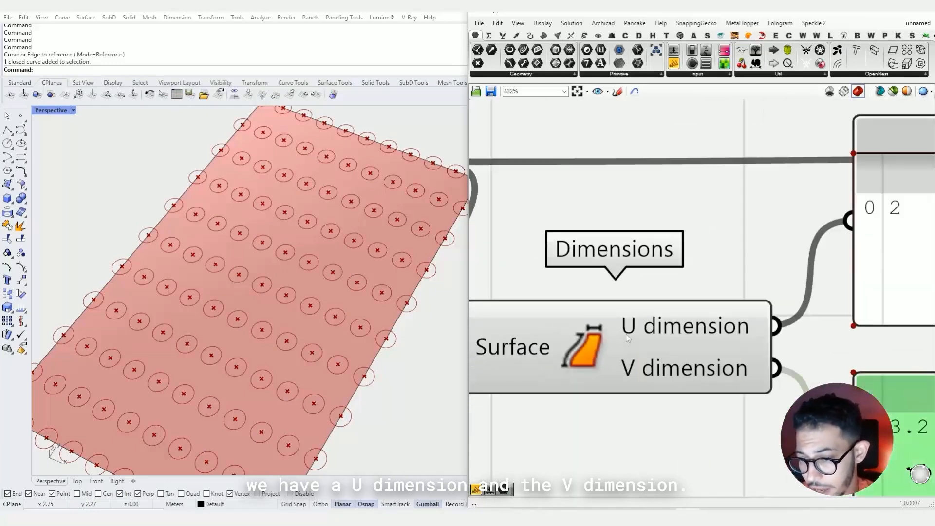
{"action": "scroll", "coordinate": [739, 336], "scroll_direction": "down", "scroll_amount": 3}
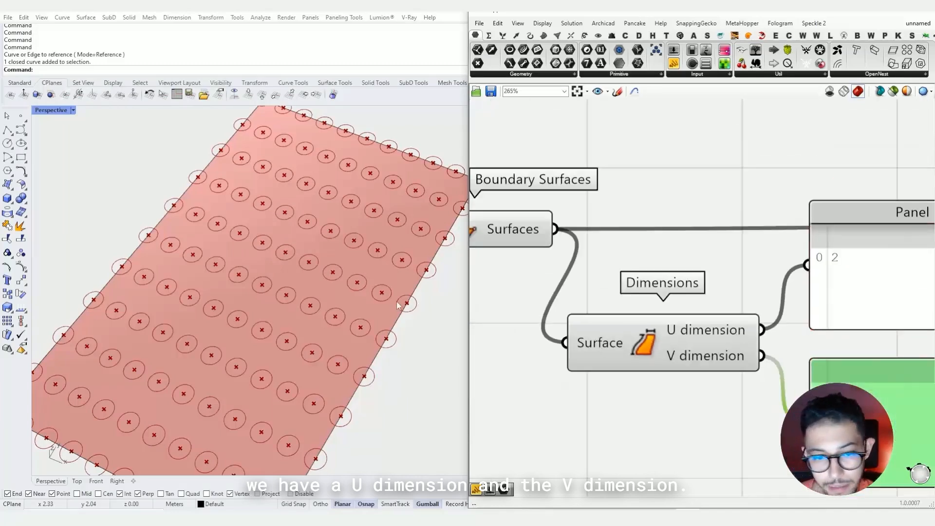
Frame the whole surface in the Perspective view and capture it with ViewCaptureToClipboard at viewport resolution
{"action": "scroll", "coordinate": [418, 309], "scroll_direction": "down", "scroll_amount": 3}
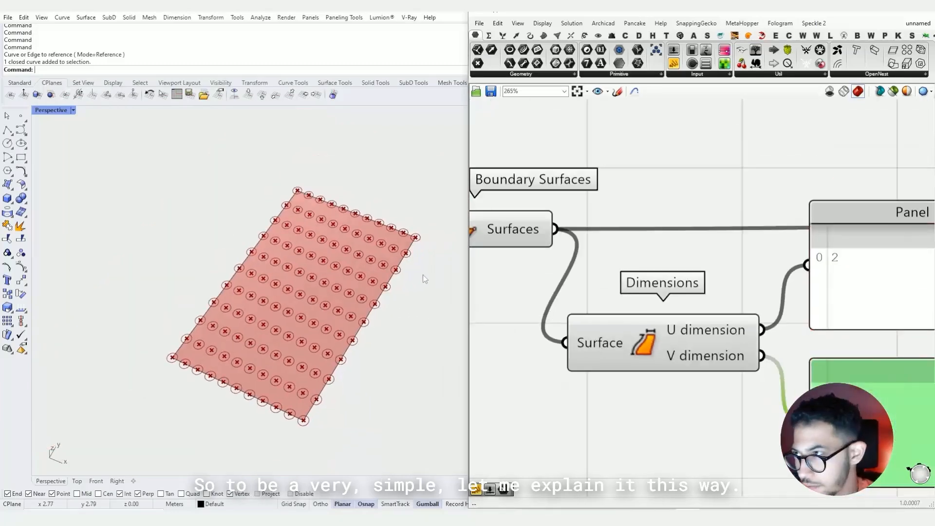
{"action": "scroll", "coordinate": [397, 278], "scroll_direction": "up", "scroll_amount": 3}
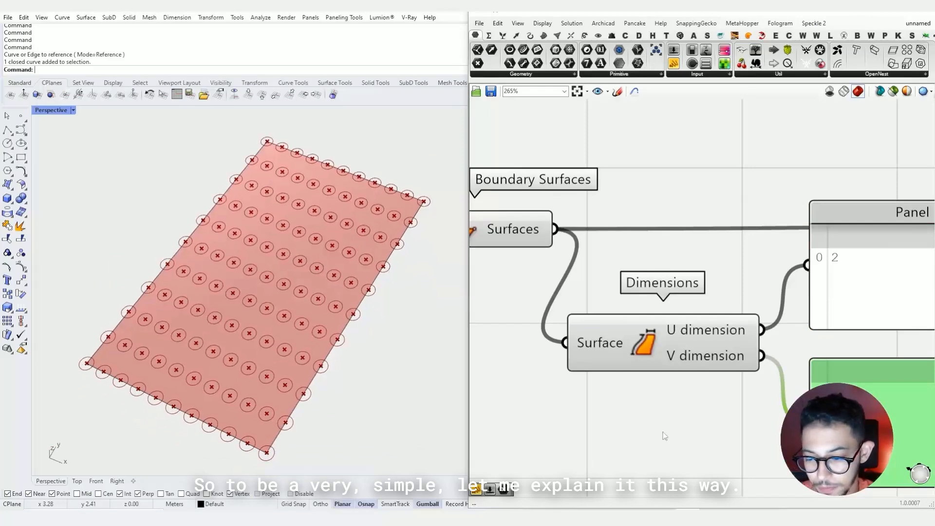
{"action": "type", "text": "ViewCaptureToClipboard"}
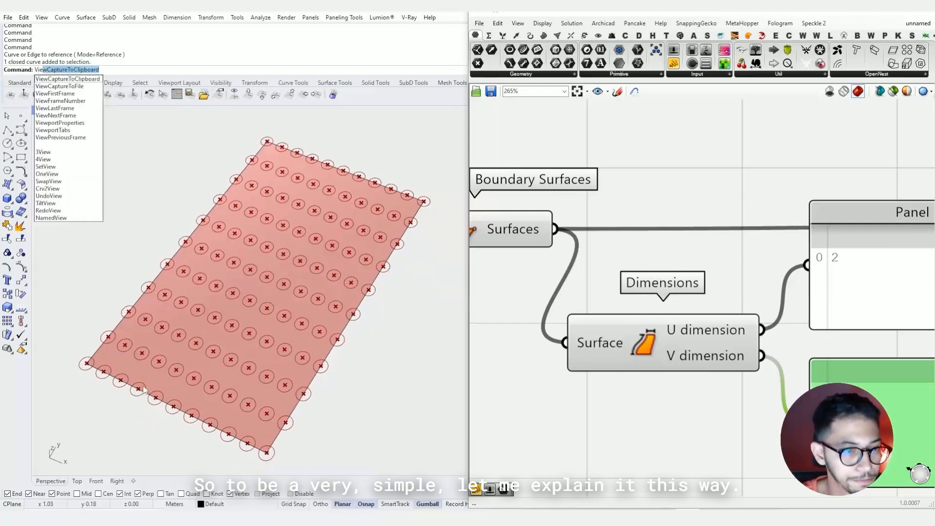
{"action": "key", "text": "Return"}
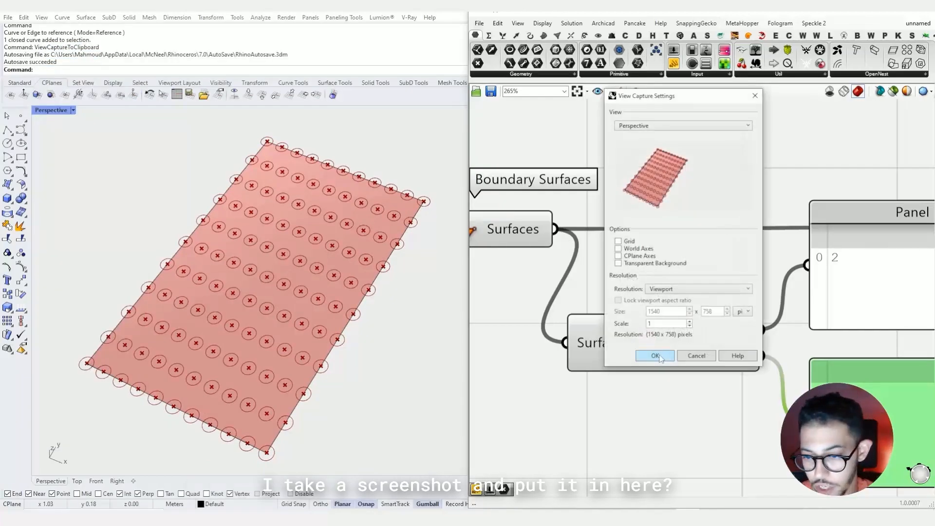
{"action": "key", "text": "Return"}
Switch to the Miro board and paste the captured view into the empty area beside the existing sketches
{"action": "key", "text": "alt+Tab"}
{"action": "key", "text": "alt+Tab"}
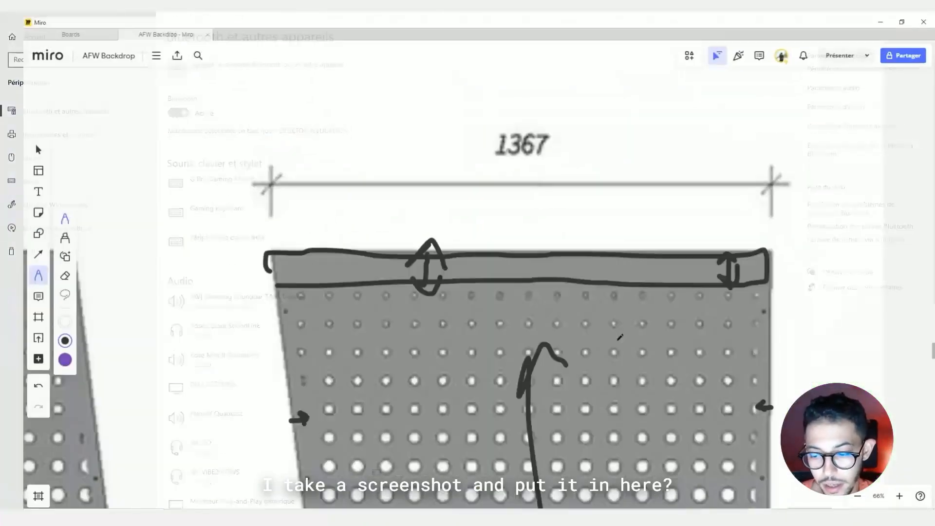
{"action": "right_click_drag", "start_coordinate": [620, 336], "coordinate": [34, 195]}
{"action": "scroll", "coordinate": [35, 195], "scroll_direction": "down", "scroll_amount": 4}
{"action": "scroll", "coordinate": [125, 204], "scroll_direction": "down", "scroll_amount": 4}
{"action": "key", "text": "ctrl+v"}
{"action": "scroll", "coordinate": [424, 234], "scroll_direction": "up", "scroll_amount": 6}
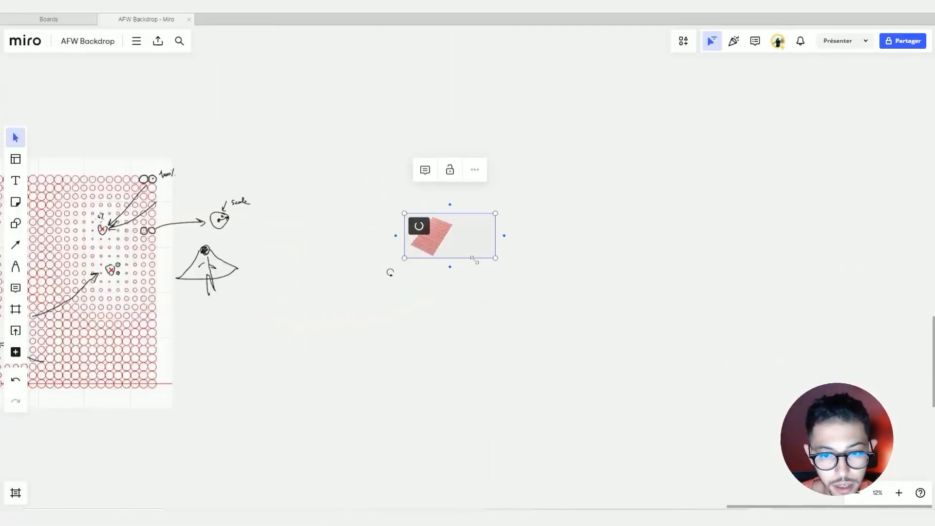
Draw pen arrows along the long and short edges of the pasted surface and label them V and U
{"action": "left_click", "coordinate": [15, 267]}
{"action": "scroll", "coordinate": [398, 246], "scroll_direction": "up", "scroll_amount": 4}
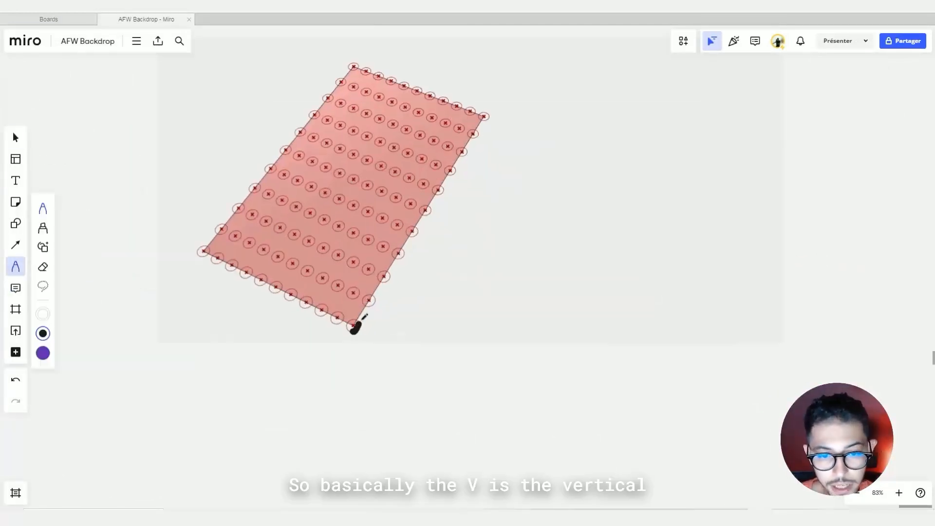
{"action": "mouse_move", "coordinate": [360, 324]}
{"action": "left_mouse_down"}
{"action": "mouse_move", "coordinate": [489, 122]}
{"action": "mouse_move", "coordinate": [495, 141]}
{"action": "mouse_move", "coordinate": [552, 166]}
{"action": "left_mouse_up"}
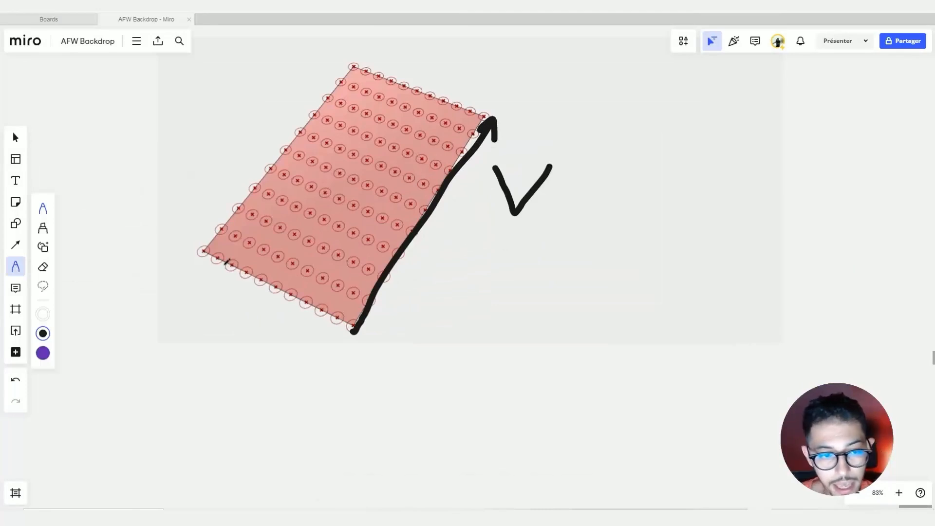
{"action": "left_click_drag", "start_coordinate": [200, 250], "coordinate": [329, 331]}
{"action": "mouse_move", "coordinate": [213, 294]}
{"action": "left_mouse_down"}
{"action": "mouse_move", "coordinate": [214, 331]}
{"action": "mouse_move", "coordinate": [236, 309]}
{"action": "left_mouse_up"}
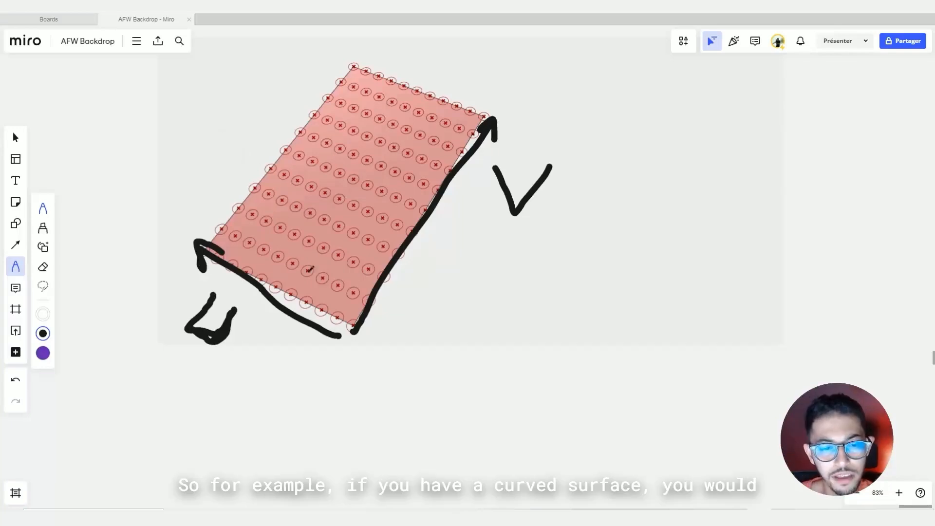
Sketch a curved surface beside the pasted image as an arch with several short curved lines branching off it
{"action": "left_click_drag", "start_coordinate": [780, 258], "coordinate": [552, 353]}
{"action": "mouse_move", "coordinate": [661, 237]}
{"action": "left_mouse_down"}
{"action": "mouse_move", "coordinate": [704, 309]}
{"action": "mouse_move", "coordinate": [704, 330]}
{"action": "left_mouse_up"}
{"action": "left_click_drag", "start_coordinate": [746, 239], "coordinate": [765, 319]}
{"action": "left_click_drag", "start_coordinate": [621, 278], "coordinate": [649, 338]}
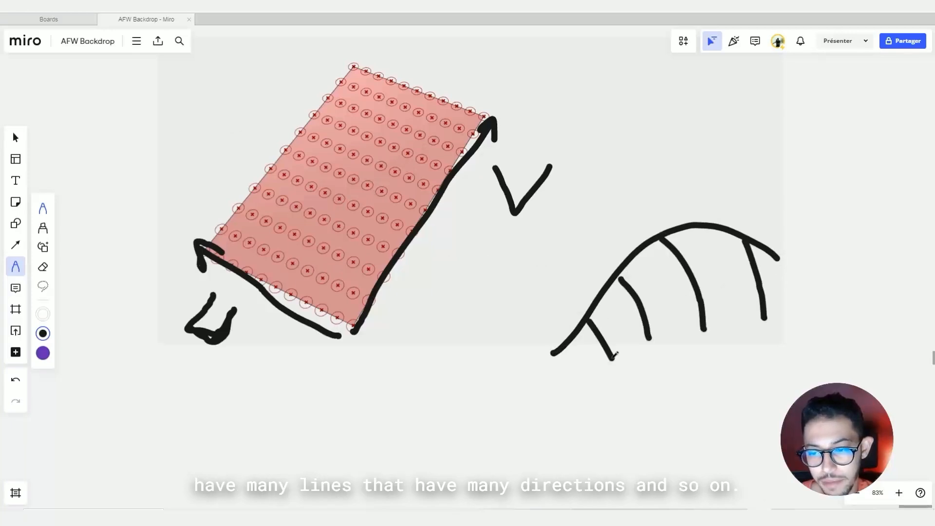
{"action": "scroll", "coordinate": [656, 325], "scroll_direction": "up", "scroll_amount": 2}
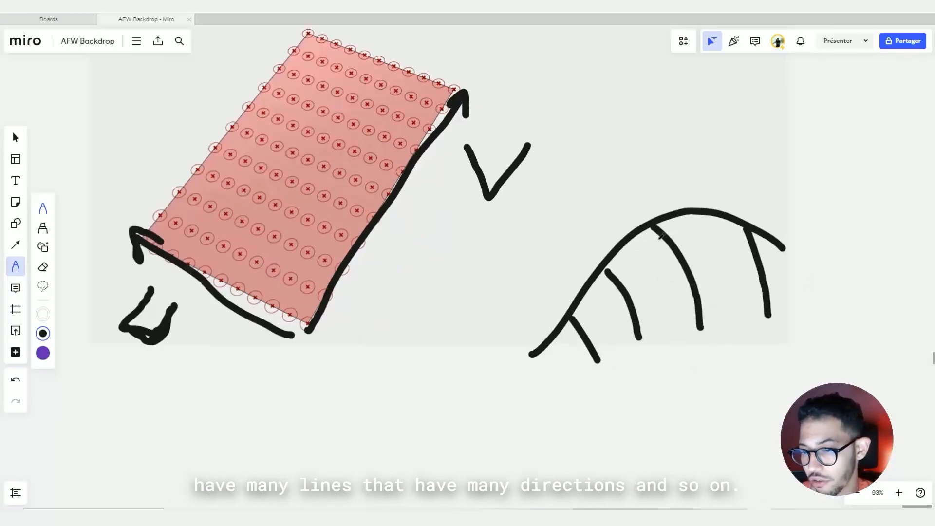
Erase the arch and its branching lines beside the pasted surface image
{"action": "key", "text": "shift+e"}
{"action": "mouse_move", "coordinate": [689, 227]}
{"action": "left_mouse_down"}
{"action": "mouse_move", "coordinate": [748, 255]}
{"action": "mouse_move", "coordinate": [606, 309]}
{"action": "mouse_move", "coordinate": [513, 312]}
{"action": "left_mouse_up"}
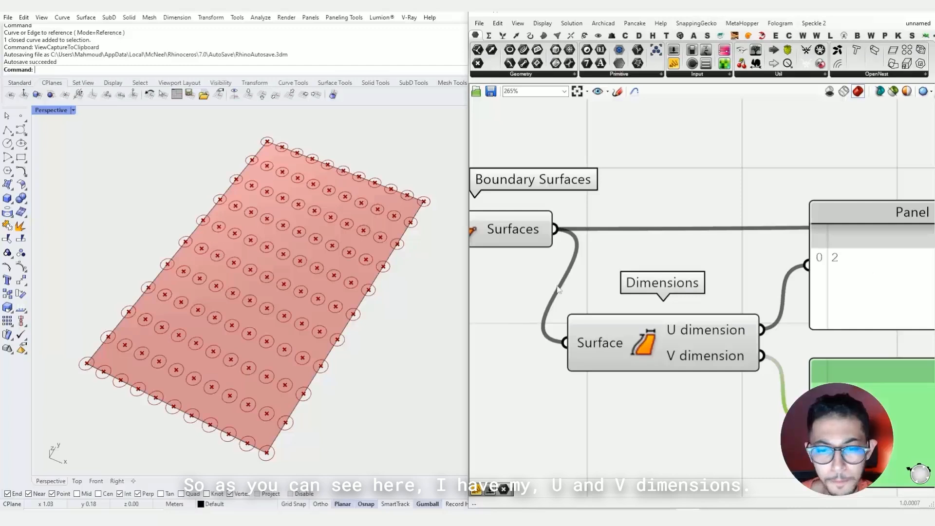
Return to the Grasshopper definition, open up space before Divide Surface, and stack the U and V dimension panels beside Dimensions
{"action": "scroll", "coordinate": [702, 292], "scroll_direction": "down", "scroll_amount": 3}
{"action": "right_click_drag", "start_coordinate": [829, 234], "coordinate": [633, 219]}
{"action": "scroll", "coordinate": [675, 213], "scroll_direction": "up", "scroll_amount": 3}
{"action": "left_click_drag", "start_coordinate": [590, 258], "coordinate": [823, 276], "text": "alt"}
{"action": "left_click_drag", "start_coordinate": [543, 262], "coordinate": [550, 288]}
{"action": "left_click", "coordinate": [511, 358], "text": "shift"}
{"action": "left_click_drag", "start_coordinate": [512, 359], "coordinate": [602, 385]}
{"action": "left_click_drag", "start_coordinate": [624, 293], "coordinate": [616, 276]}
Add a Multiplication component and connect the U dimension panel to its A input
{"action": "double_click", "coordinate": [706, 275]}
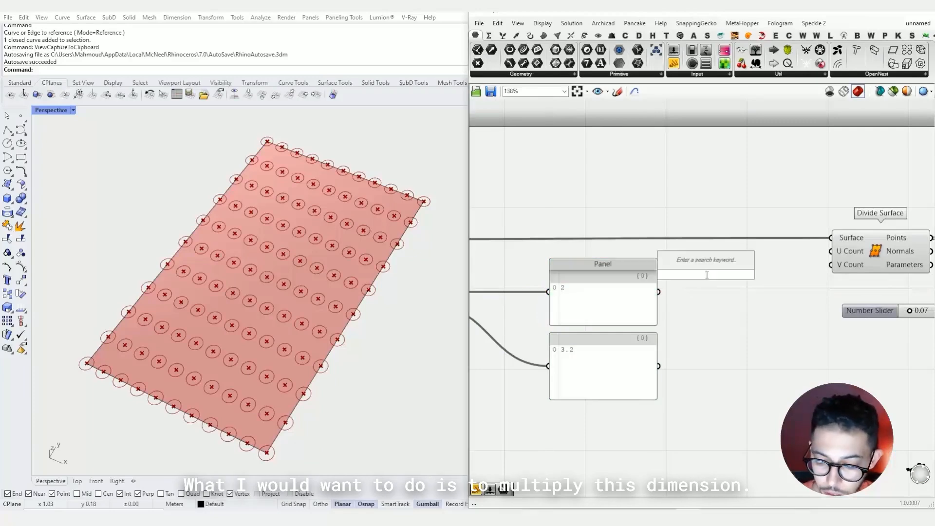
{"action": "type", "text": "*"}
{"action": "key", "text": "Return"}
{"action": "left_click", "coordinate": [602, 293]}
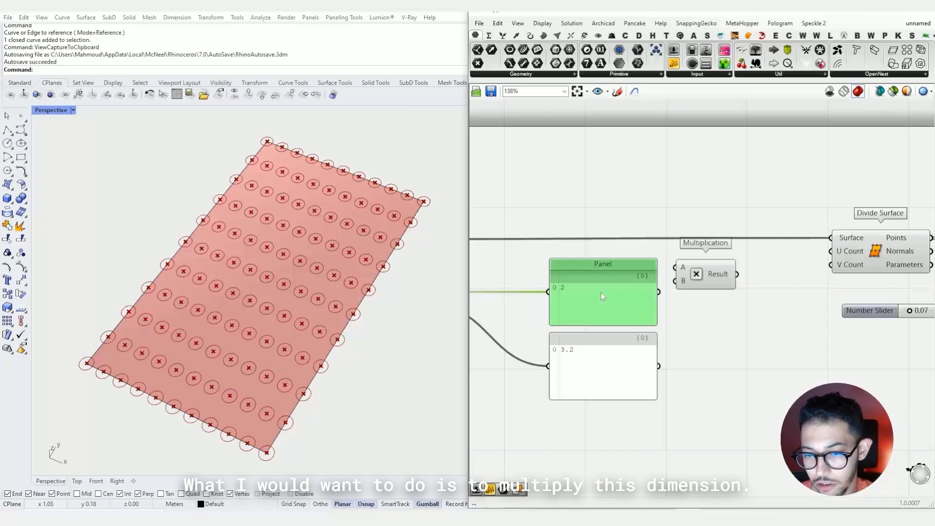
{"action": "left_click_drag", "start_coordinate": [658, 292], "coordinate": [674, 269]}
Shift the Multiplication component away from the panels and add a number slider set to 20
{"action": "right_click_drag", "start_coordinate": [587, 264], "coordinate": [754, 252]}
{"action": "left_click_drag", "start_coordinate": [559, 288], "coordinate": [634, 288]}
{"action": "right_click_drag", "start_coordinate": [690, 293], "coordinate": [571, 287]}
{"action": "left_click_drag", "start_coordinate": [757, 263], "coordinate": [827, 302]}
{"action": "double_click", "coordinate": [764, 301]}
{"action": "type", "text": "20"}
{"action": "key", "text": "Return"}
Connect the 20 slider to the Multiplication's B input, widen the gap, and place the slider just before the component
{"action": "right_click_drag", "start_coordinate": [858, 279], "coordinate": [807, 282]}
{"action": "left_click_drag", "start_coordinate": [707, 276], "coordinate": [786, 276], "text": "alt"}
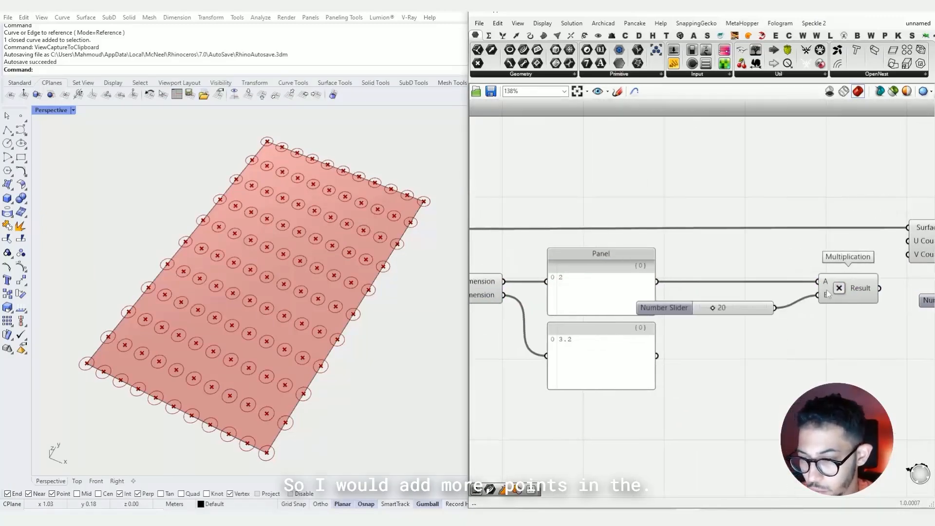
{"action": "right_click_drag", "start_coordinate": [743, 312], "coordinate": [601, 311]}
{"action": "left_click_drag", "start_coordinate": [600, 311], "coordinate": [628, 296]}
{"action": "right_click_drag", "start_coordinate": [589, 279], "coordinate": [827, 282]}
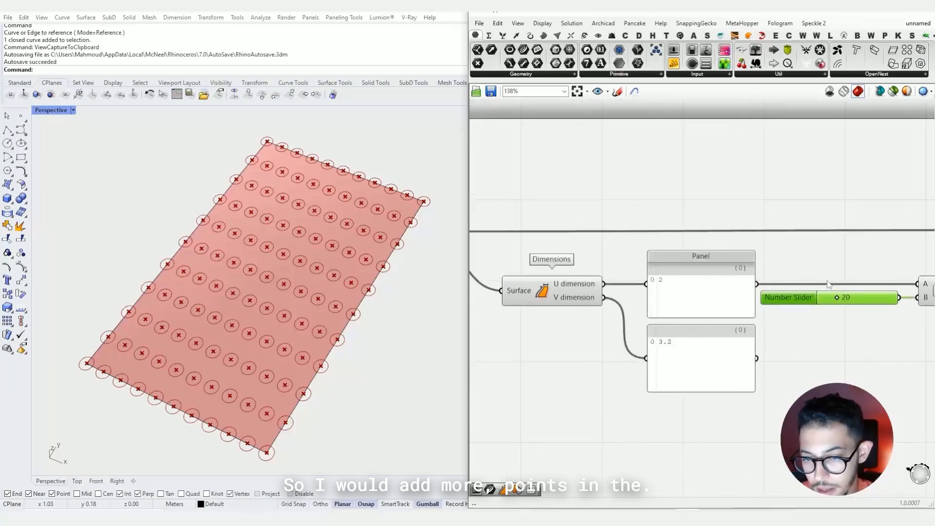
Connect the Multiplication result to the U Count input of Divide Surface
{"action": "scroll", "coordinate": [566, 288], "scroll_direction": "up", "scroll_amount": 3}
{"action": "scroll", "coordinate": [565, 287], "scroll_direction": "down", "scroll_amount": 4}
{"action": "right_click_drag", "start_coordinate": [599, 286], "coordinate": [492, 303]}
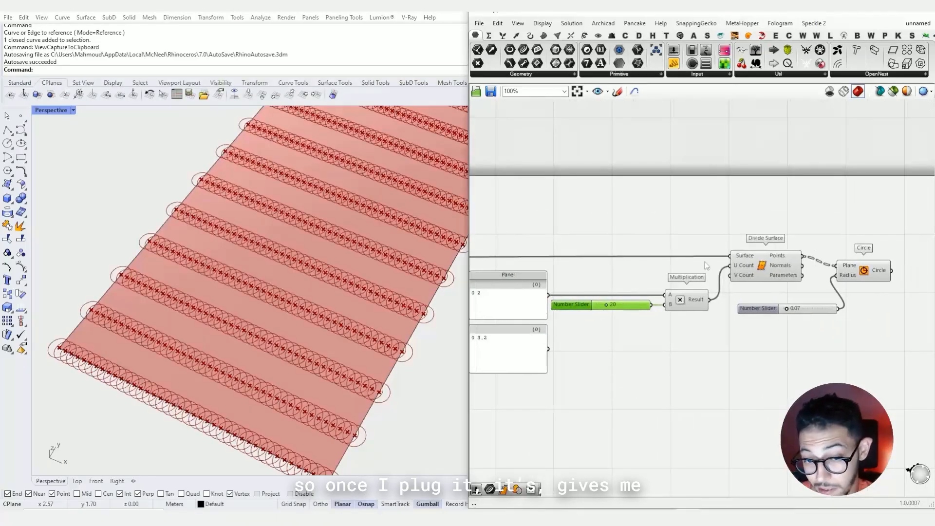
{"action": "scroll", "coordinate": [756, 266], "scroll_direction": "up", "scroll_amount": 2}
{"action": "right_click_drag", "start_coordinate": [636, 300], "coordinate": [675, 292]}
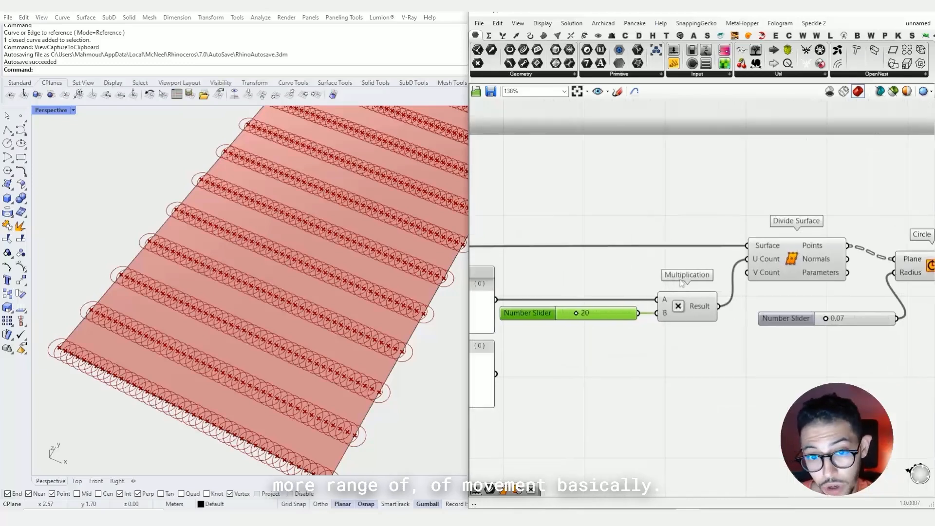
Duplicate the Multiplication component with its shared slider and connect the V dimension to the copy's A input
{"action": "left_click_drag", "start_coordinate": [684, 278], "coordinate": [547, 355]}
{"action": "left_click", "coordinate": [631, 355]}
{"action": "right_click_drag", "start_coordinate": [631, 336], "coordinate": [721, 320]}
{"action": "scroll", "coordinate": [721, 320], "scroll_direction": "down", "scroll_amount": 1}
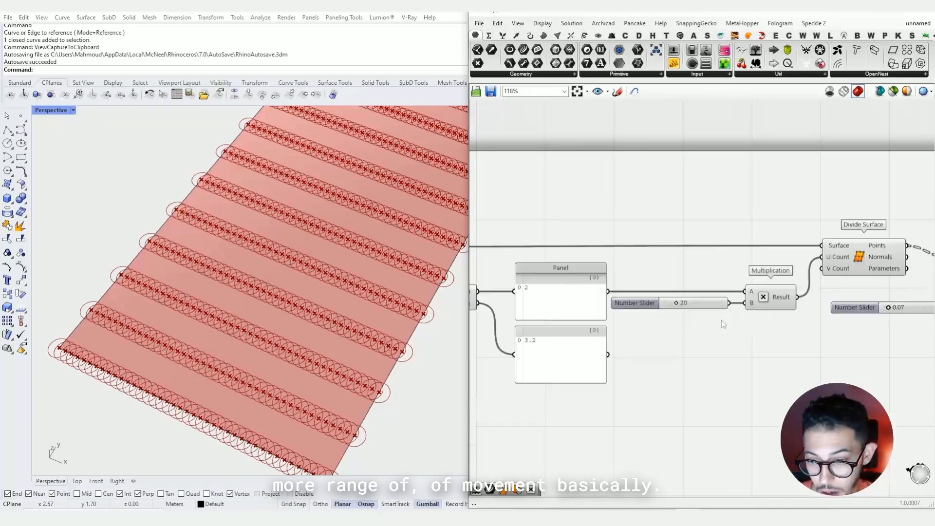
{"action": "left_click_drag", "start_coordinate": [759, 299], "coordinate": [749, 353], "text": "alt"}
{"action": "right_click_drag", "start_coordinate": [751, 357], "coordinate": [820, 351]}
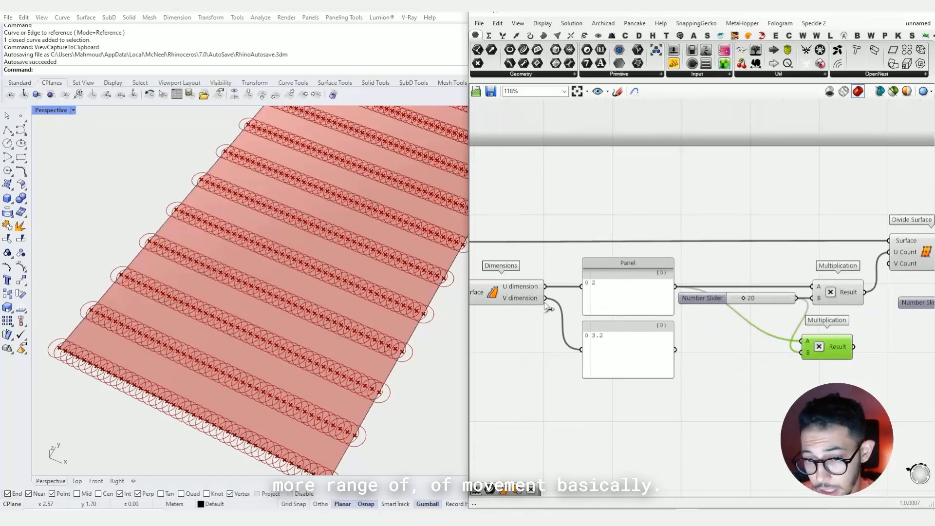
{"action": "left_click_drag", "start_coordinate": [546, 298], "coordinate": [801, 341]}
{"action": "right_click_drag", "start_coordinate": [808, 336], "coordinate": [705, 329]}
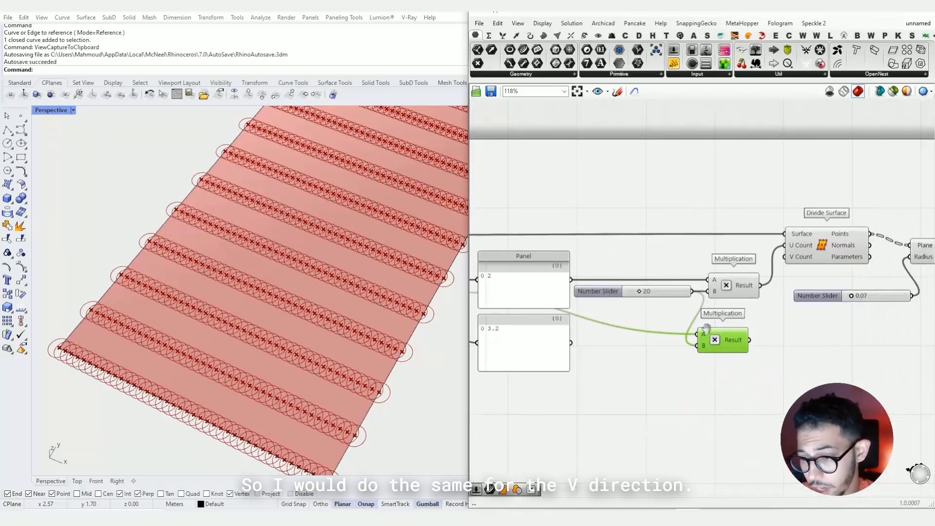
Stack the second Multiplication under the first and center the shared slider in front of both
{"action": "left_click_drag", "start_coordinate": [725, 341], "coordinate": [730, 323]}
{"action": "left_click", "coordinate": [731, 351]}
{"action": "left_click_drag", "start_coordinate": [681, 291], "coordinate": [676, 307]}
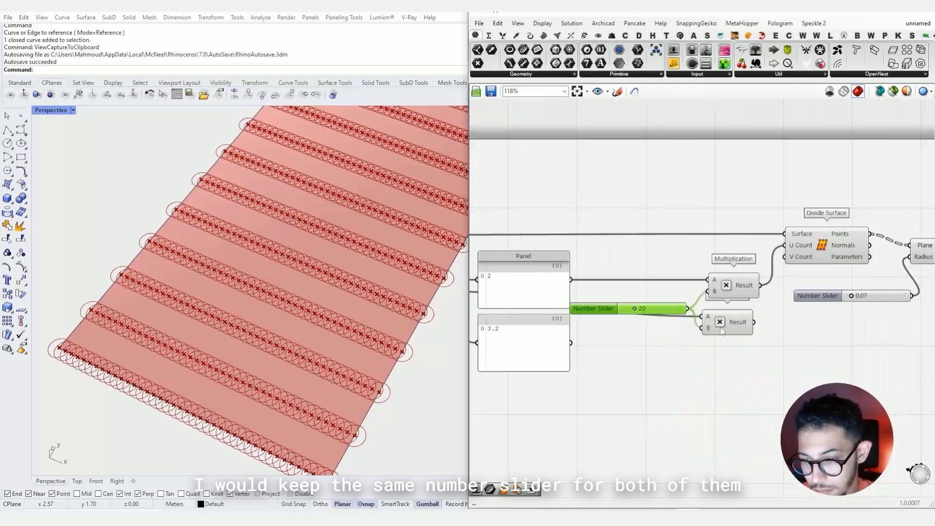
{"action": "left_click_drag", "start_coordinate": [738, 327], "coordinate": [745, 332]}
Delete the two panels attached to the U and V dimension outputs
{"action": "scroll", "coordinate": [531, 279], "scroll_direction": "down", "scroll_amount": 3}
{"action": "left_click", "coordinate": [529, 288]}
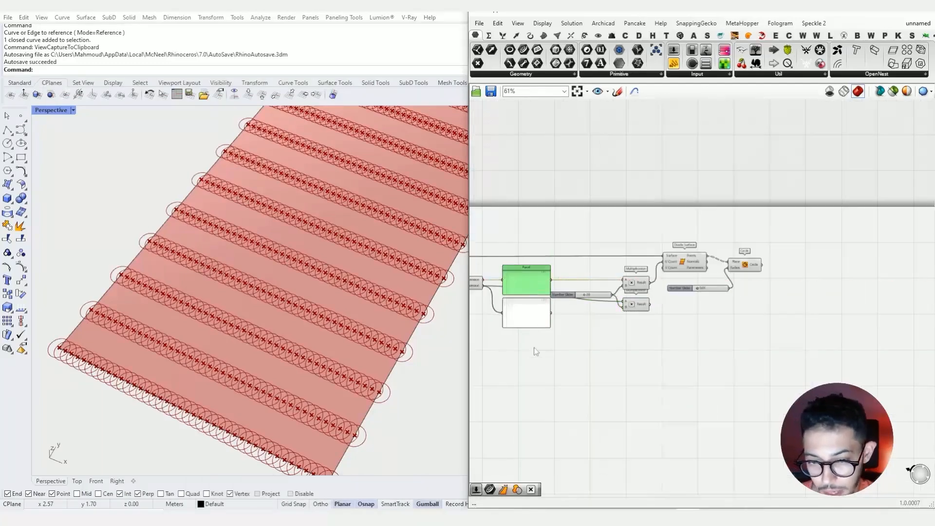
{"action": "left_click_drag", "start_coordinate": [534, 351], "coordinate": [527, 292]}
{"action": "key", "text": "Delete"}
Raise both Multiplication components and their shared slider closer to the Divide Surface level
{"action": "scroll", "coordinate": [628, 288], "scroll_direction": "up", "scroll_amount": 2}
{"action": "left_click_drag", "start_coordinate": [640, 281], "coordinate": [634, 264]}
{"action": "left_click_drag", "start_coordinate": [642, 312], "coordinate": [635, 294]}
{"action": "left_click_drag", "start_coordinate": [528, 290], "coordinate": [527, 275]}
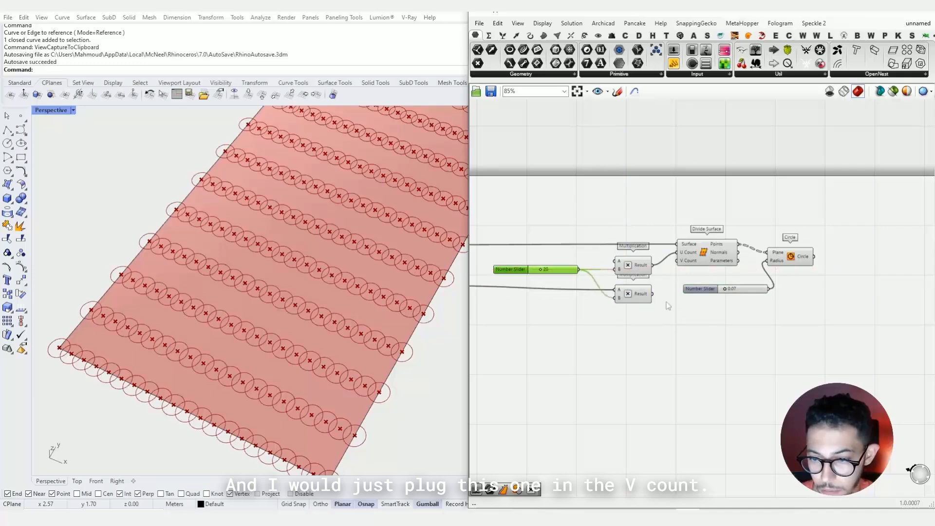
Connect the second Multiplication's result to the V Count input of Divide Surface
{"action": "right_click_drag", "start_coordinate": [668, 306], "coordinate": [739, 346]}
{"action": "left_click", "coordinate": [721, 337]}
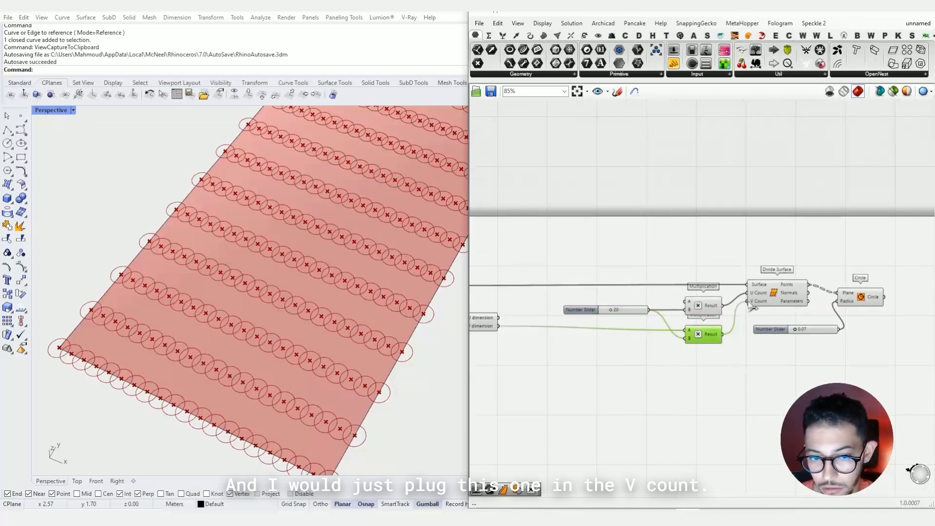
{"action": "left_click_drag", "start_coordinate": [755, 308], "coordinate": [748, 302]}
Examine the density of points and circles across the surface in the Perspective view
{"action": "scroll", "coordinate": [345, 296], "scroll_direction": "down", "scroll_amount": 5}
{"action": "scroll", "coordinate": [355, 295], "scroll_direction": "up", "scroll_amount": 10}
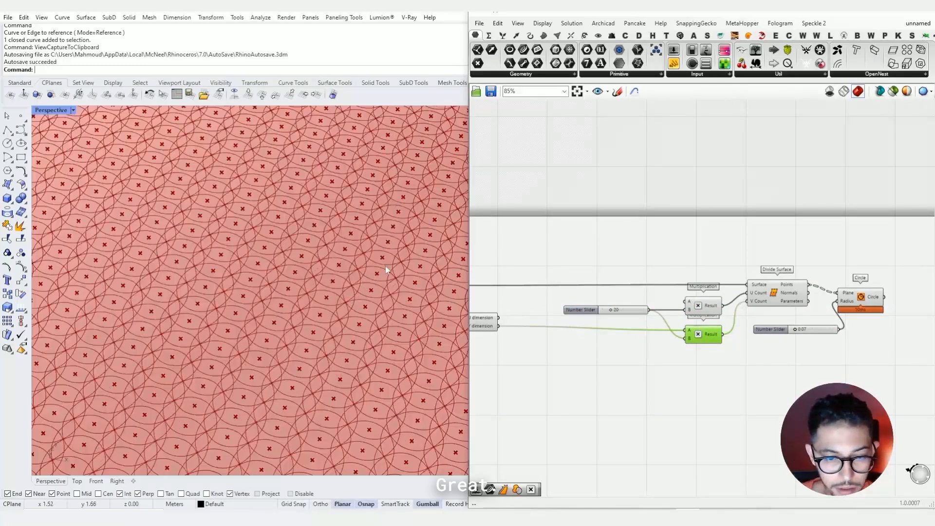
{"action": "scroll", "coordinate": [401, 237], "scroll_direction": "up", "scroll_amount": 4}
{"action": "scroll", "coordinate": [387, 242], "scroll_direction": "down", "scroll_amount": 10}
{"action": "scroll", "coordinate": [385, 242], "scroll_direction": "up", "scroll_amount": 10}
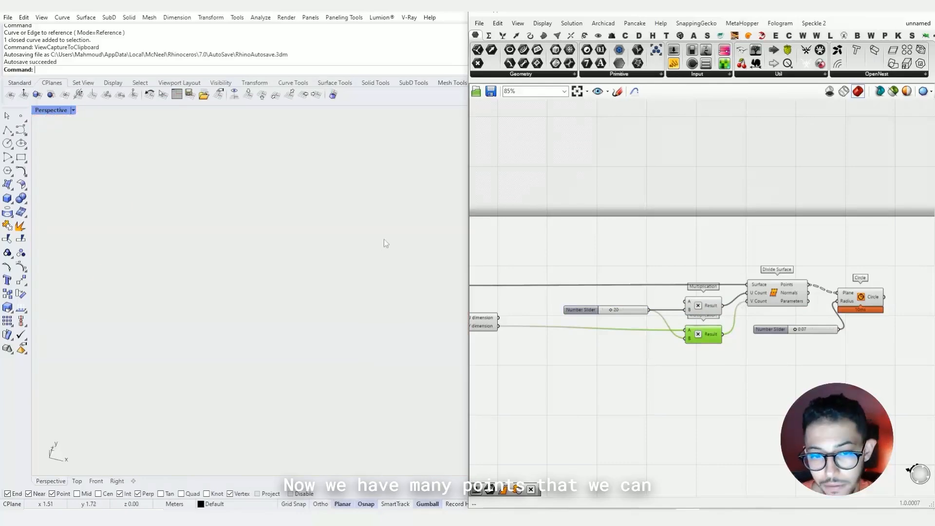
{"action": "scroll", "coordinate": [386, 242], "scroll_direction": "down", "scroll_amount": 4}
{"action": "scroll", "coordinate": [382, 238], "scroll_direction": "down", "scroll_amount": 6}
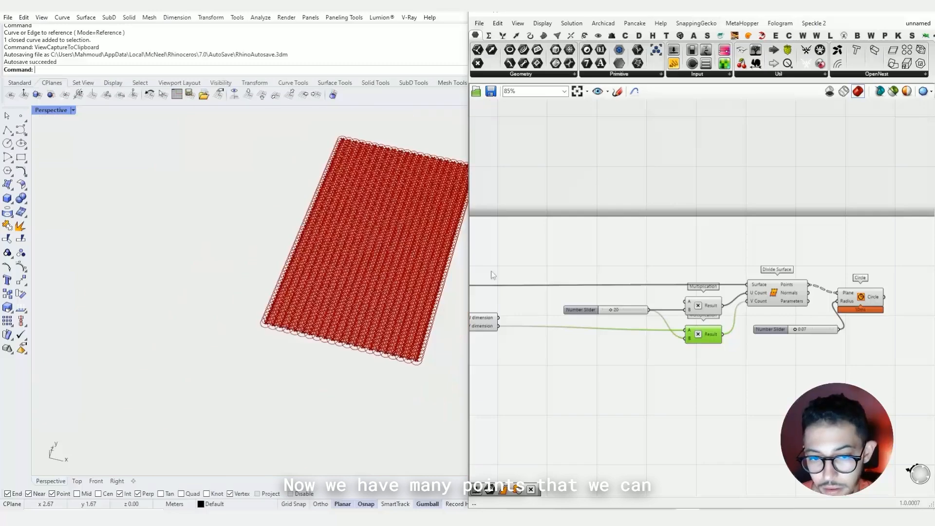
Lower the shared multiplier slider slightly to reduce the surface division density
{"action": "scroll", "coordinate": [707, 323], "scroll_direction": "up", "scroll_amount": 3}
{"action": "scroll", "coordinate": [604, 313], "scroll_direction": "up", "scroll_amount": 3}
{"action": "mouse_move", "coordinate": [627, 312]}
{"action": "left_mouse_down"}
{"action": "mouse_move", "coordinate": [612, 314]}
{"action": "mouse_move", "coordinate": [643, 314]}
{"action": "mouse_move", "coordinate": [623, 314]}
{"action": "left_mouse_up"}
{"action": "scroll", "coordinate": [415, 296], "scroll_direction": "up", "scroll_amount": 6}
{"action": "scroll", "coordinate": [415, 296], "scroll_direction": "down", "scroll_amount": 6}
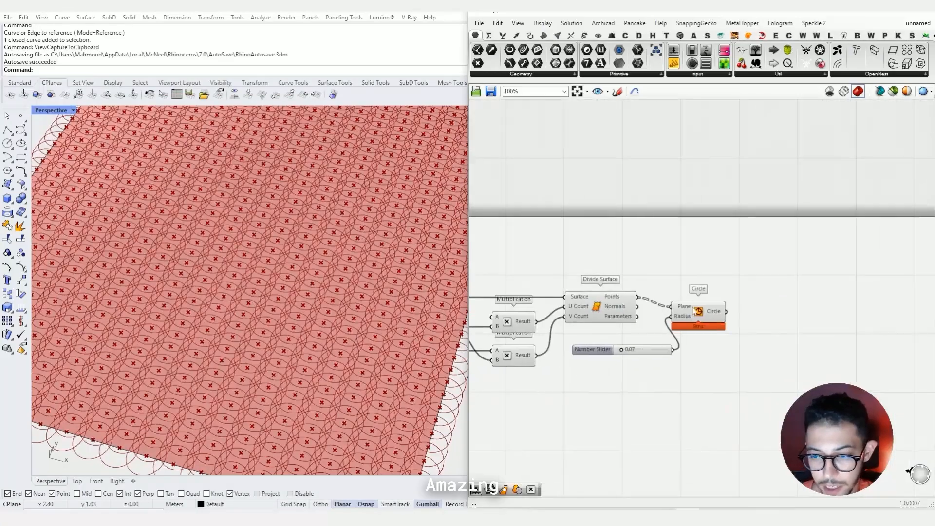
Move the Circle component farther from Divide Surface and set its radius slider to 0.04
{"action": "left_click", "coordinate": [775, 298]}
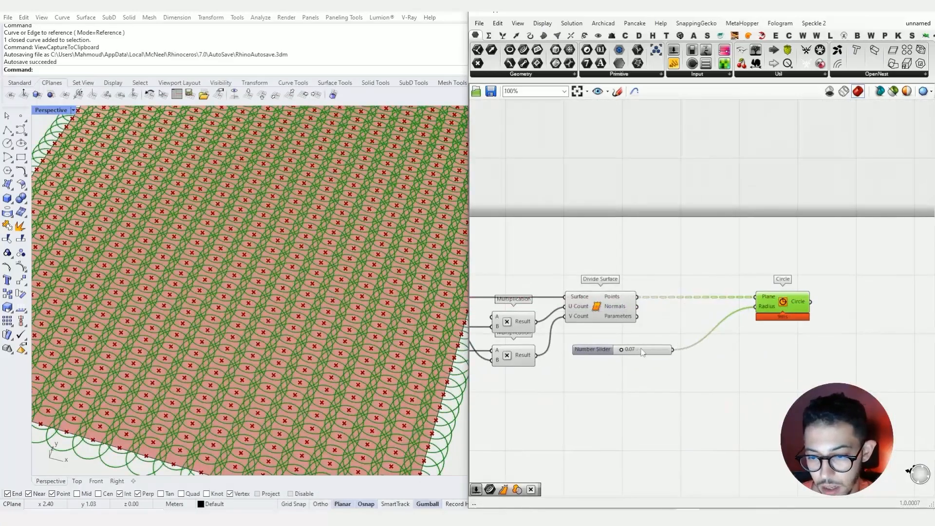
{"action": "scroll", "coordinate": [608, 353], "scroll_direction": "up", "scroll_amount": 5}
{"action": "left_click_drag", "start_coordinate": [624, 353], "coordinate": [617, 353]}
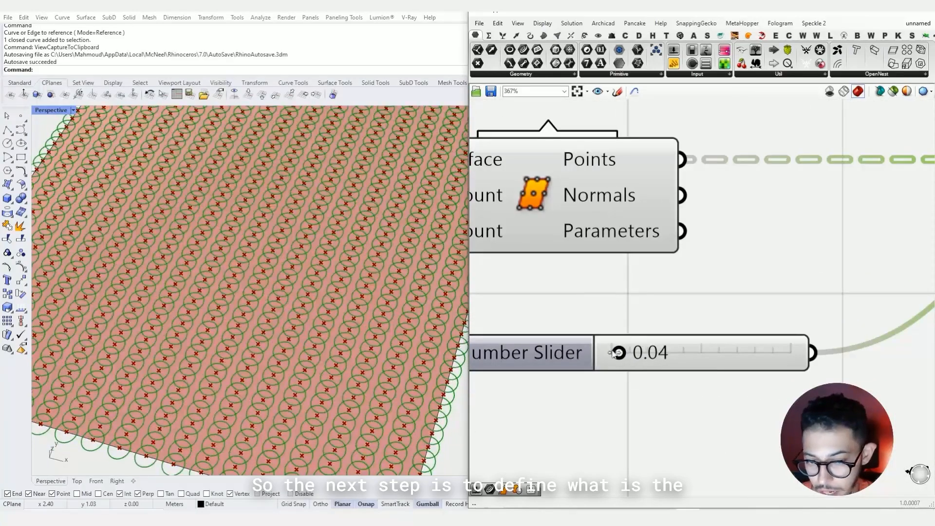
{"action": "scroll", "coordinate": [615, 353], "scroll_direction": "up", "scroll_amount": 2}
Spread out the Circle component and align its radius slider between Divide Surface and the Radius input
{"action": "scroll", "coordinate": [861, 293], "scroll_direction": "down", "scroll_amount": 10}
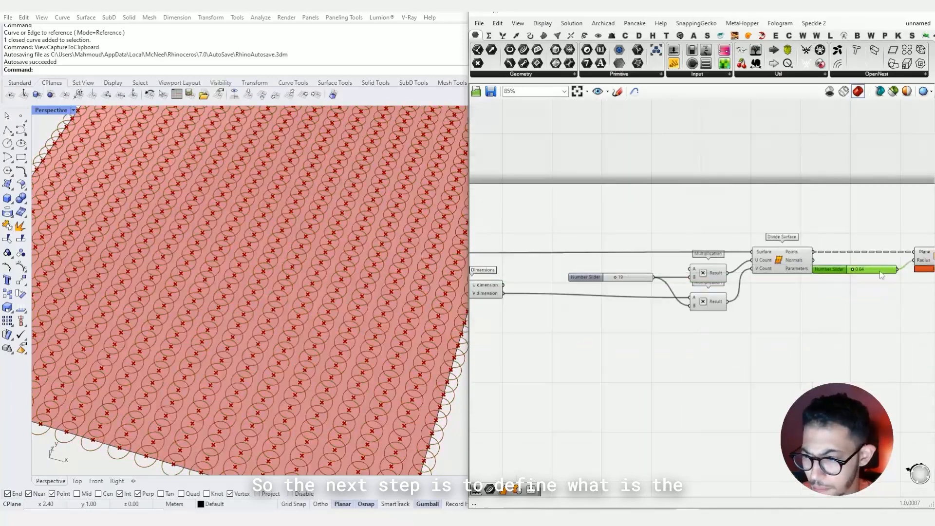
{"action": "scroll", "coordinate": [882, 275], "scroll_direction": "up", "scroll_amount": 4}
{"action": "left_click_drag", "start_coordinate": [775, 280], "coordinate": [798, 279]}
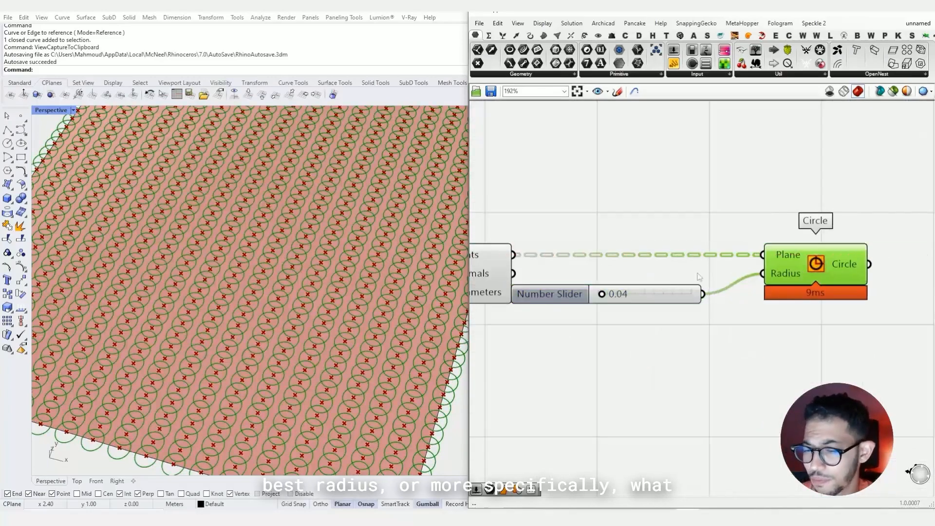
{"action": "left_click_drag", "start_coordinate": [642, 294], "coordinate": [680, 274]}
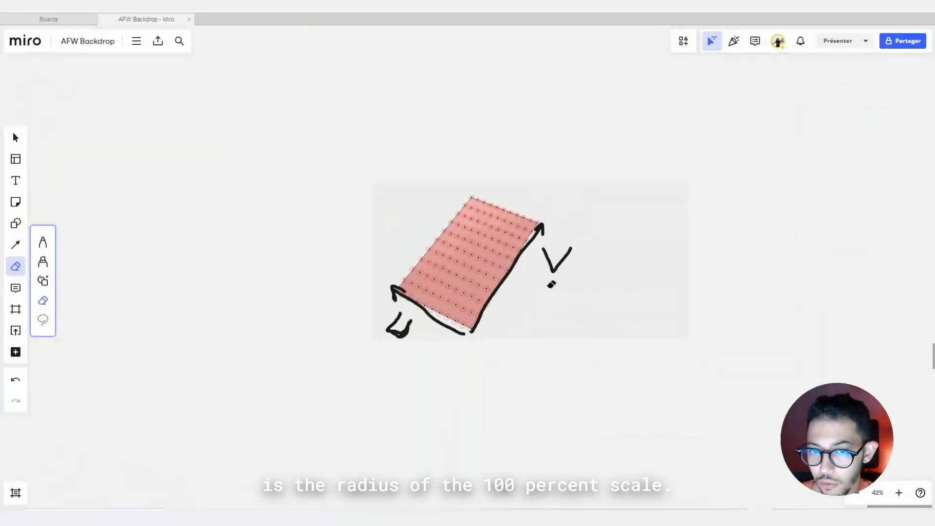
Switch to the Miro board and examine the spacing of the adjacent full-size circles marked 100%
{"action": "scroll", "coordinate": [509, 212], "scroll_direction": "up", "scroll_amount": 3}
{"action": "scroll", "coordinate": [553, 209], "scroll_direction": "down", "scroll_amount": 6}
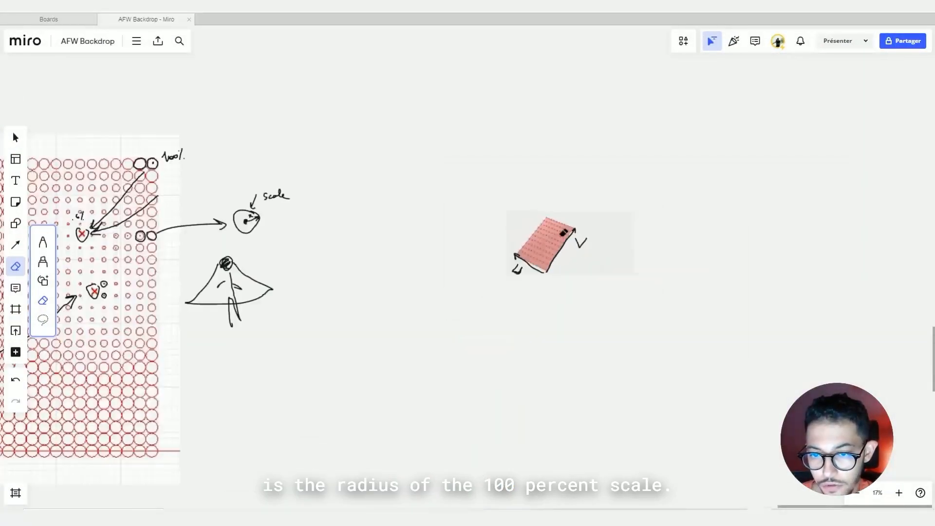
{"action": "key", "text": "Escape"}
{"action": "right_click_drag", "start_coordinate": [336, 228], "coordinate": [551, 256]}
{"action": "scroll", "coordinate": [375, 197], "scroll_direction": "up", "scroll_amount": 7}
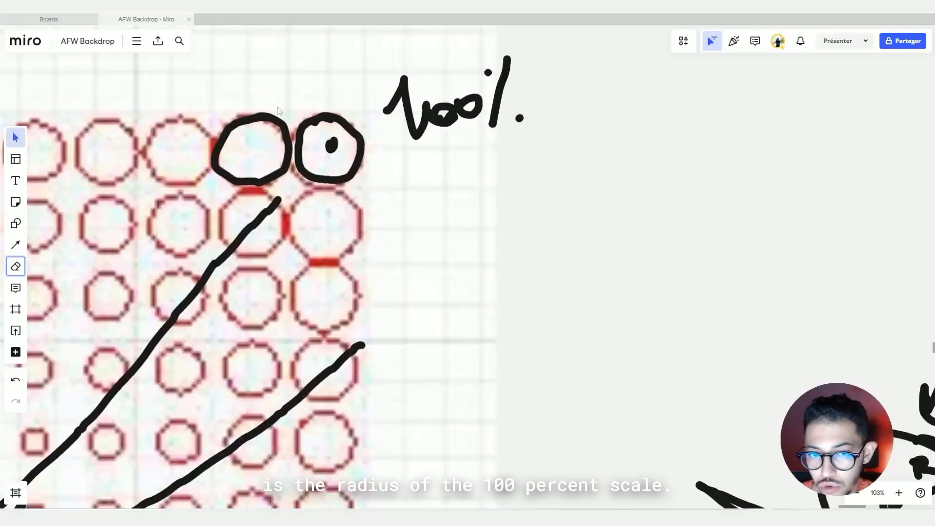
{"action": "scroll", "coordinate": [296, 139], "scroll_direction": "up", "scroll_amount": 2}
{"action": "right_click_drag", "start_coordinate": [282, 121], "coordinate": [433, 166]}
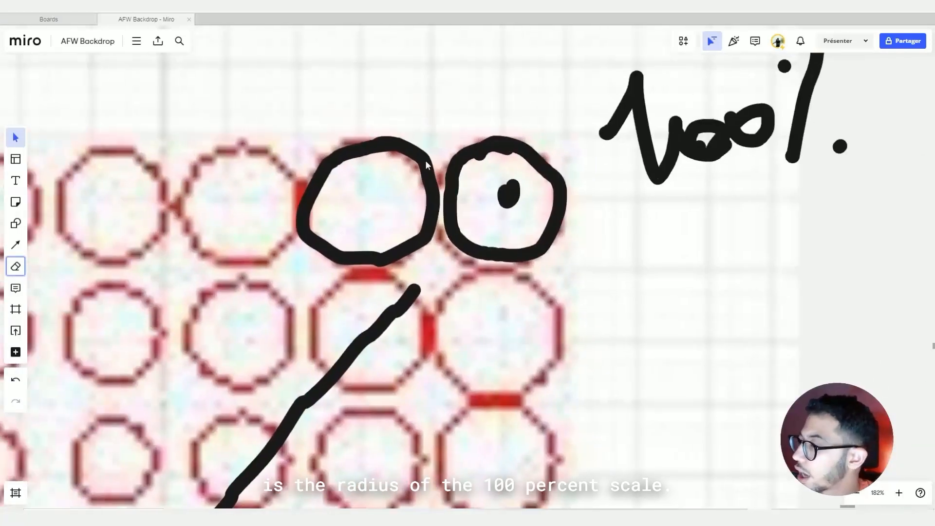
{"action": "mouse_move", "coordinate": [432, 165]}
{"action": "left_mouse_down"}
{"action": "mouse_move", "coordinate": [313, 151]}
{"action": "mouse_move", "coordinate": [431, 171]}
{"action": "left_mouse_up"}
{"action": "mouse_move", "coordinate": [466, 238]}
{"action": "left_mouse_down"}
{"action": "mouse_move", "coordinate": [481, 236]}
{"action": "mouse_move", "coordinate": [443, 248]}
{"action": "mouse_move", "coordinate": [367, 222]}
{"action": "mouse_move", "coordinate": [408, 250]}
{"action": "left_mouse_up"}
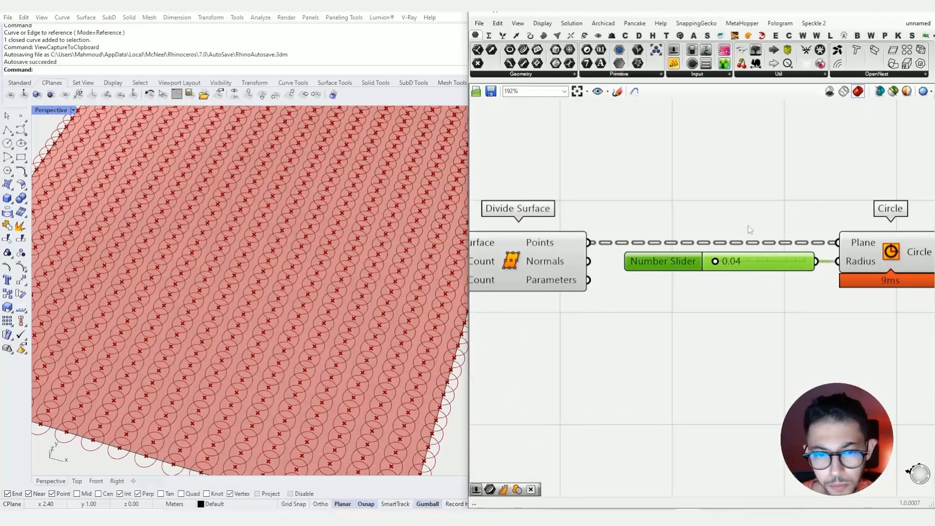
Back in Rhino, frame the circles at the surface's corner and open Outil Capture d'écran to capture them
{"action": "double_click", "coordinate": [588, 350]}
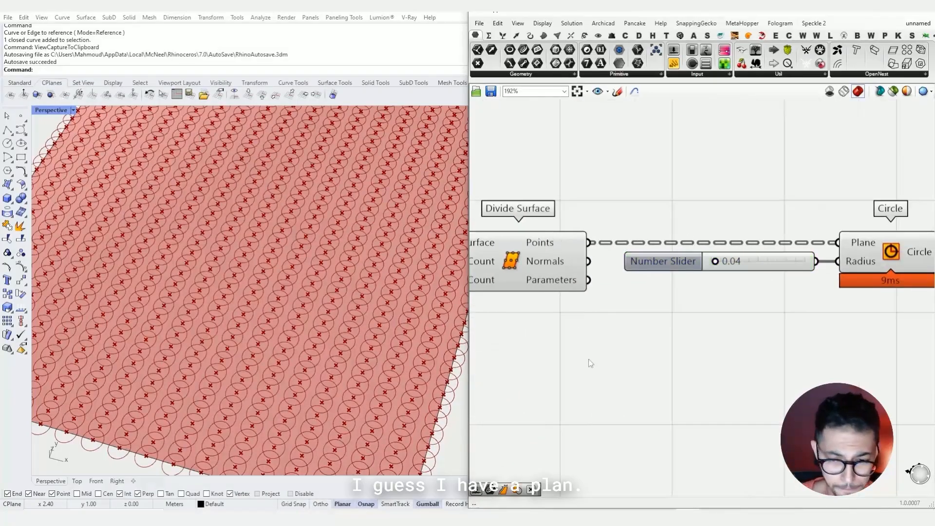
{"action": "left_click", "coordinate": [620, 287]}
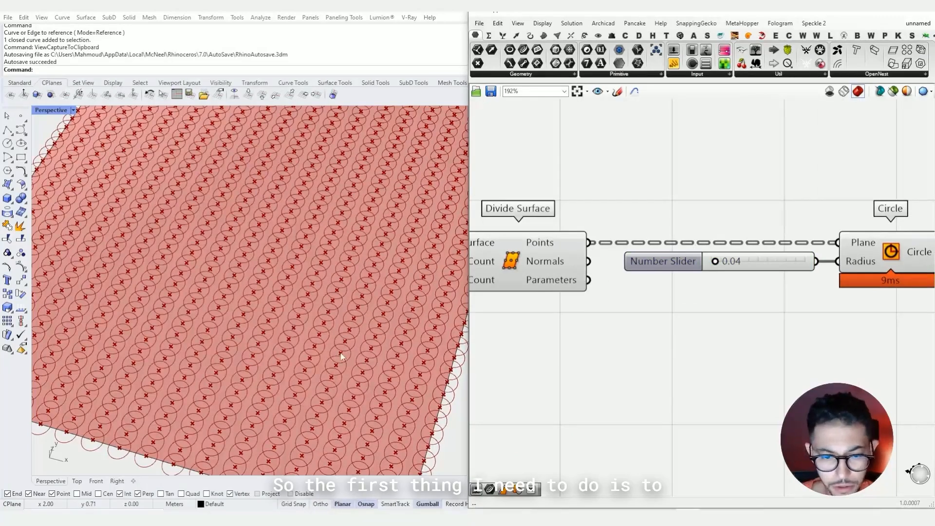
{"action": "right_click_drag", "start_coordinate": [341, 355], "coordinate": [220, 319], "text": "shift"}
{"action": "scroll", "coordinate": [209, 322], "scroll_direction": "up", "scroll_amount": 10}
{"action": "scroll", "coordinate": [219, 304], "scroll_direction": "down", "scroll_amount": 8}
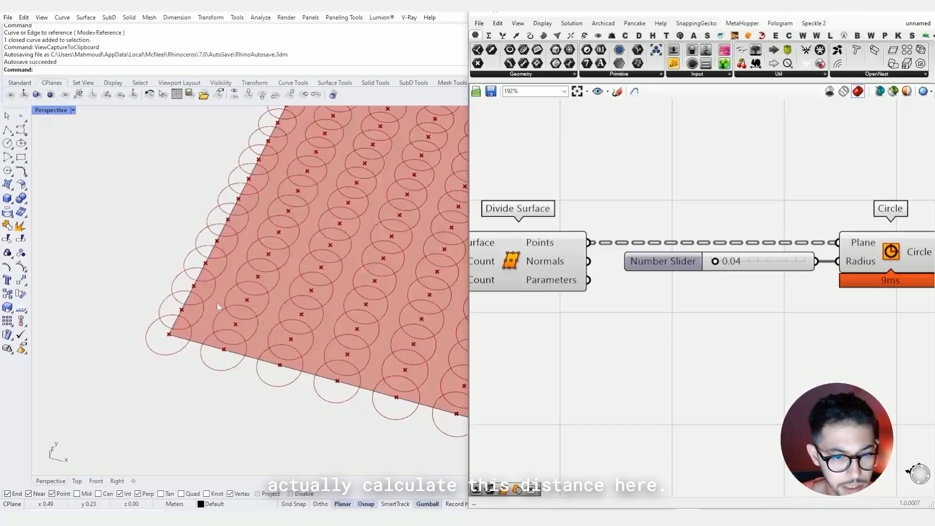
{"action": "scroll", "coordinate": [178, 341], "scroll_direction": "up", "scroll_amount": 5}
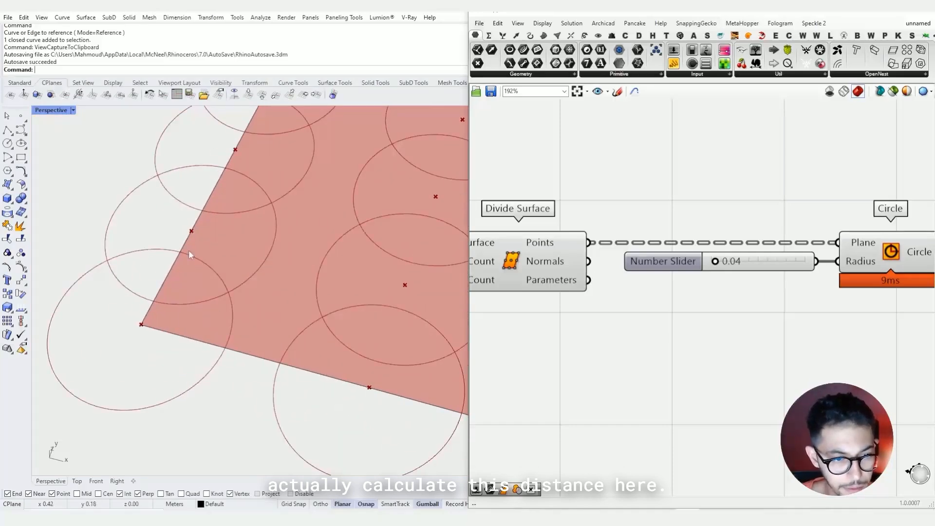
{"action": "left_click", "coordinate": [97, 517]}
{"action": "type", "text": "ca"}
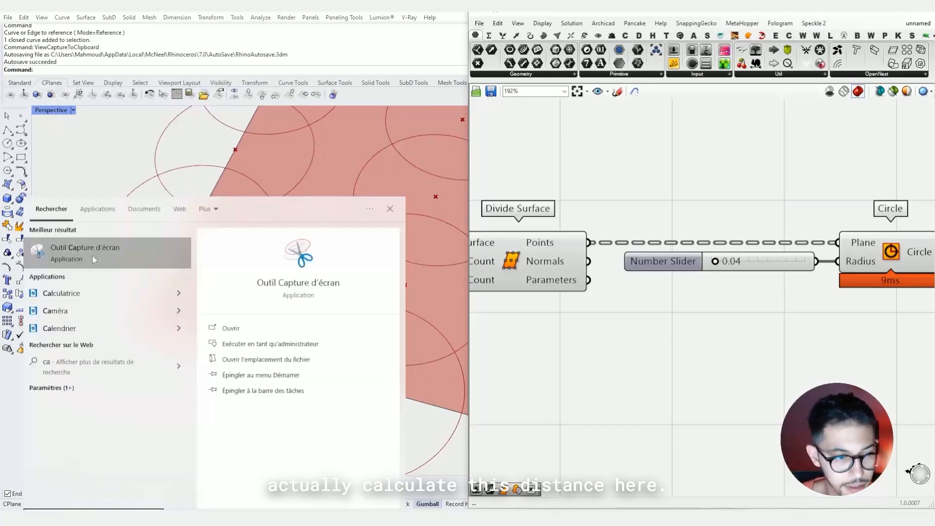
{"action": "left_click", "coordinate": [104, 251]}
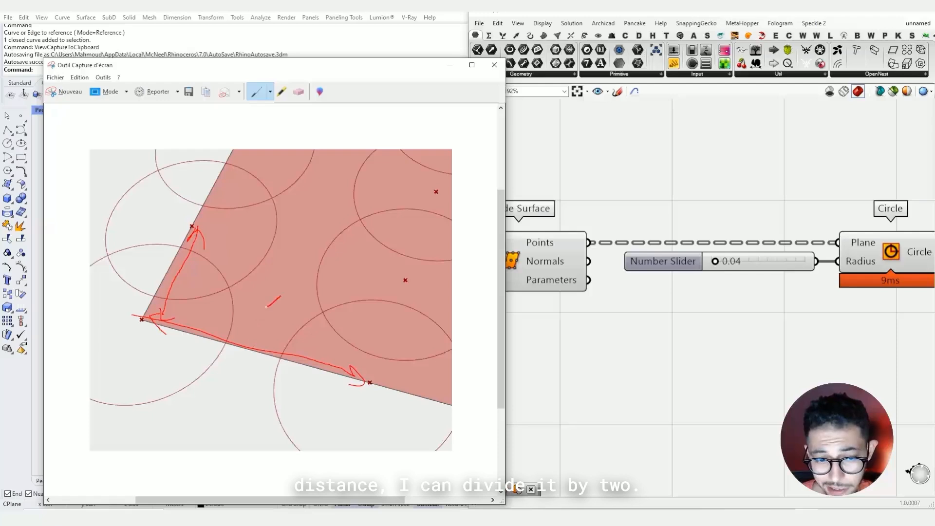
Annotate the captured corner with a circled d/2, a radius arrow labelled R, and two adjacent circles around neighbouring points
{"action": "mouse_move", "coordinate": [261, 276]}
{"action": "left_mouse_down"}
{"action": "mouse_move", "coordinate": [263, 296]}
{"action": "mouse_move", "coordinate": [246, 267]}
{"action": "left_mouse_up"}
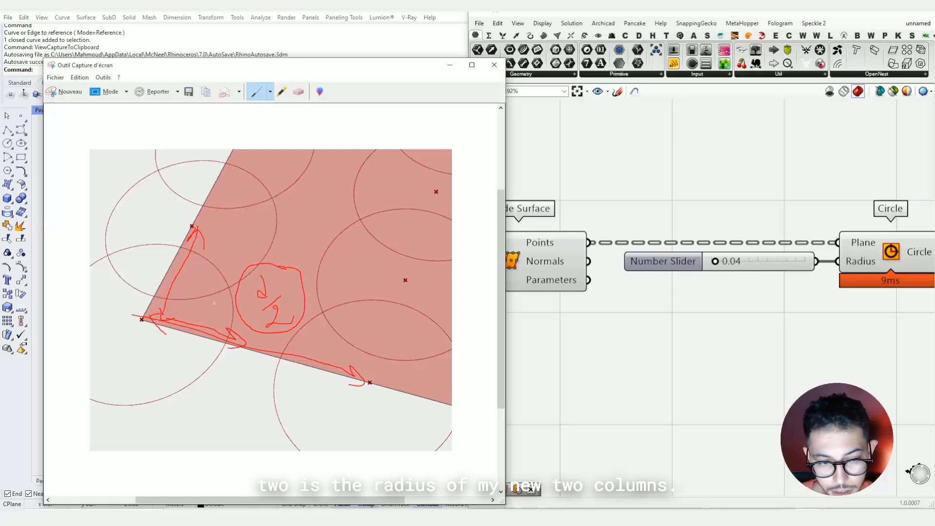
{"action": "mouse_move", "coordinate": [232, 272]}
{"action": "left_mouse_down"}
{"action": "mouse_move", "coordinate": [155, 256]}
{"action": "mouse_move", "coordinate": [124, 370]}
{"action": "mouse_move", "coordinate": [248, 358]}
{"action": "mouse_move", "coordinate": [239, 278]}
{"action": "left_mouse_up"}
{"action": "mouse_move", "coordinate": [245, 333]}
{"action": "left_mouse_down"}
{"action": "mouse_move", "coordinate": [420, 309]}
{"action": "mouse_move", "coordinate": [379, 447]}
{"action": "mouse_move", "coordinate": [255, 352]}
{"action": "mouse_move", "coordinate": [399, 291]}
{"action": "left_mouse_up"}
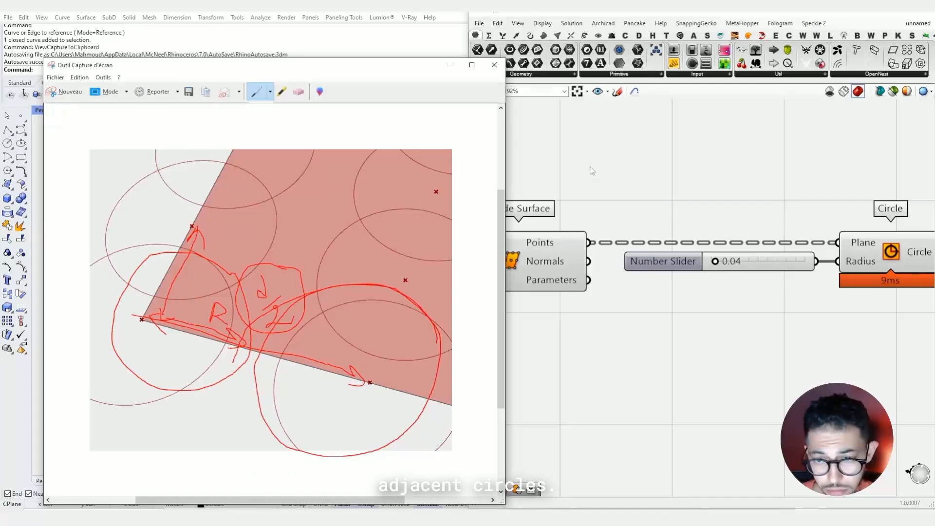
Add a List Item component to the canvas below Divide Surface
{"action": "left_click", "coordinate": [576, 333]}
{"action": "right_click_drag", "start_coordinate": [562, 242], "coordinate": [537, 257]}
{"action": "double_click", "coordinate": [648, 353]}
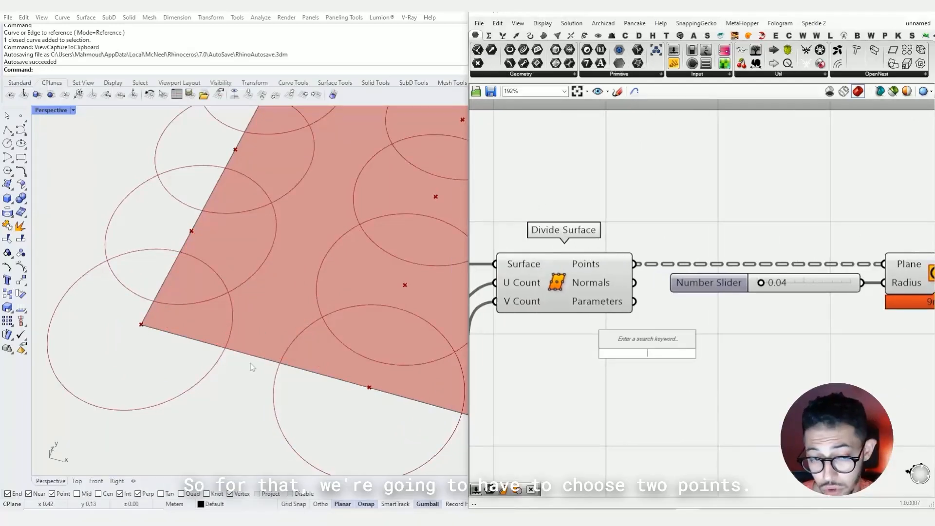
{"action": "double_click", "coordinate": [581, 427]}
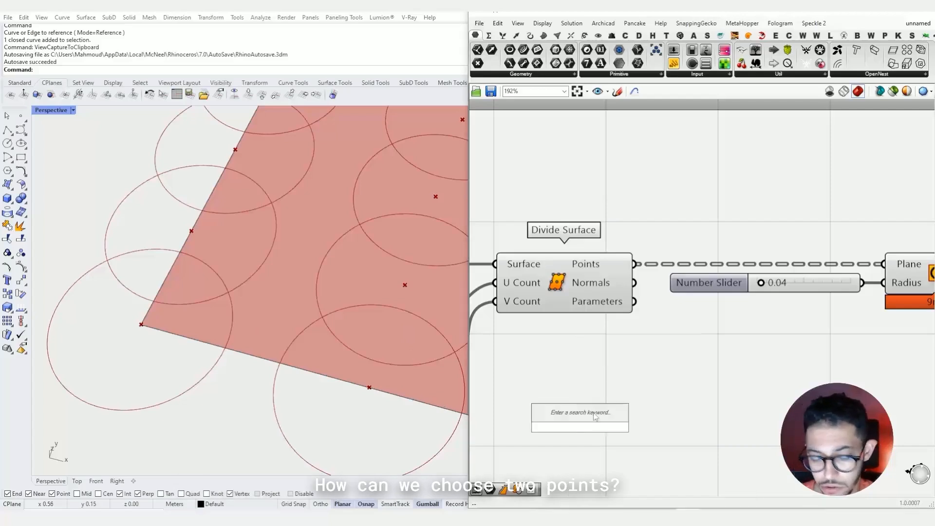
{"action": "type", "text": "list ite"}
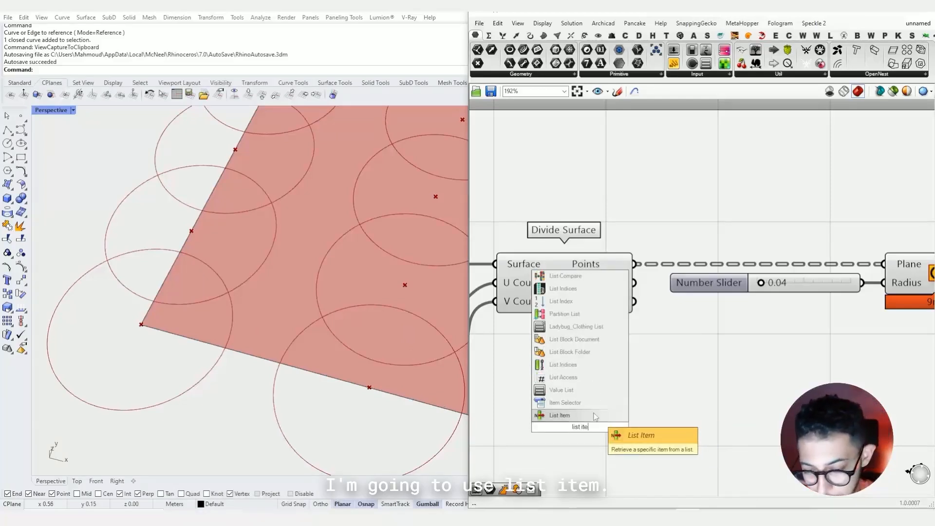
{"action": "left_click", "coordinate": [595, 417]}
Place an empty Panel above Divide Surface and feed it the Points output
{"action": "left_click_drag", "start_coordinate": [674, 64], "coordinate": [694, 198]}
{"action": "right_click_drag", "start_coordinate": [642, 236], "coordinate": [583, 253]}
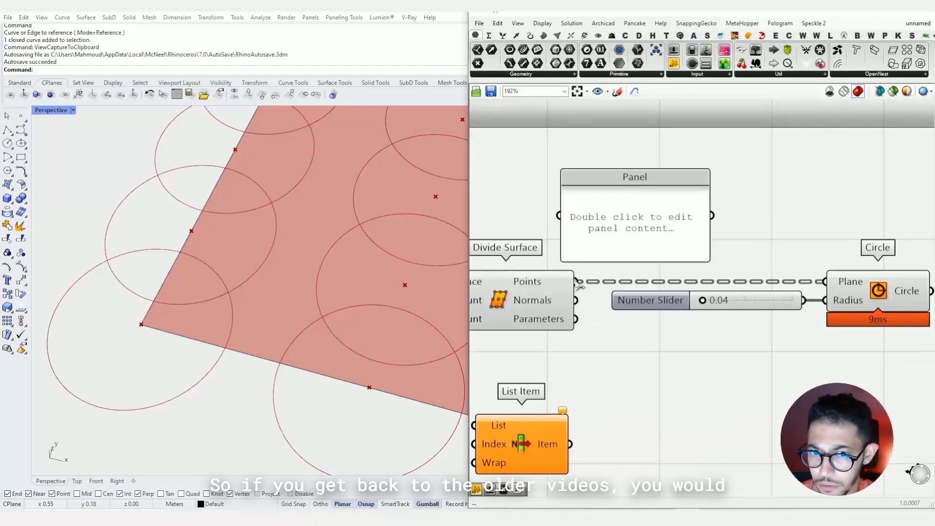
{"action": "mouse_move", "coordinate": [547, 288]}
{"action": "left_mouse_down"}
{"action": "mouse_move", "coordinate": [546, 299]}
{"action": "mouse_move", "coordinate": [549, 289]}
{"action": "left_mouse_up"}
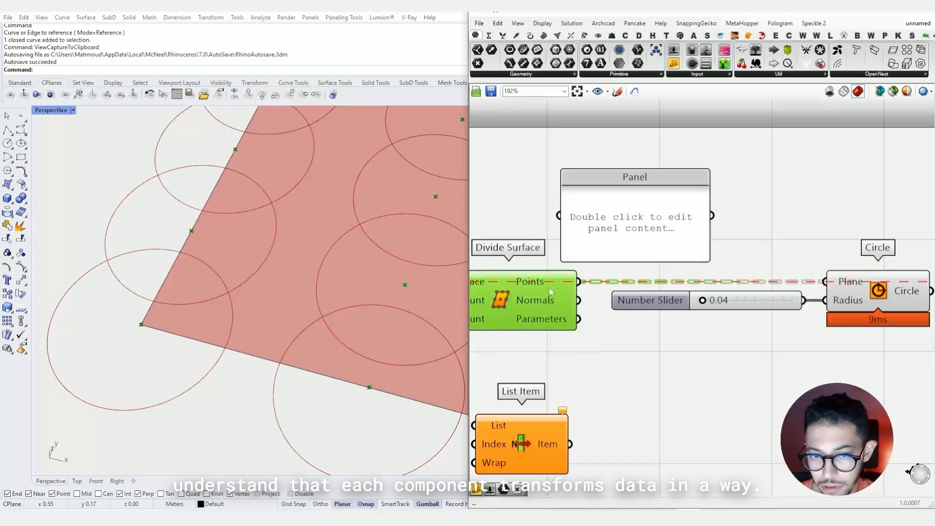
{"action": "left_click_drag", "start_coordinate": [593, 224], "coordinate": [614, 218]}
{"action": "scroll", "coordinate": [556, 282], "scroll_direction": "up", "scroll_amount": 3}
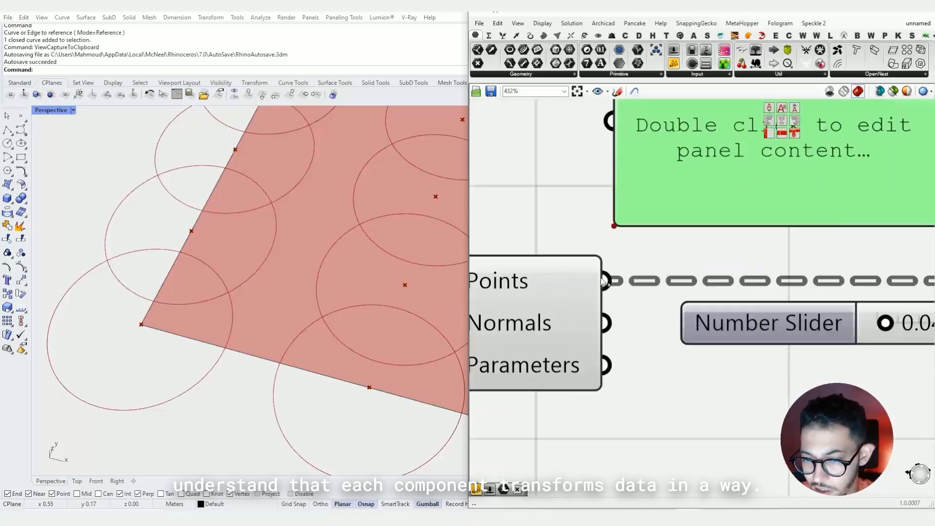
{"action": "scroll", "coordinate": [560, 283], "scroll_direction": "down", "scroll_amount": 3}
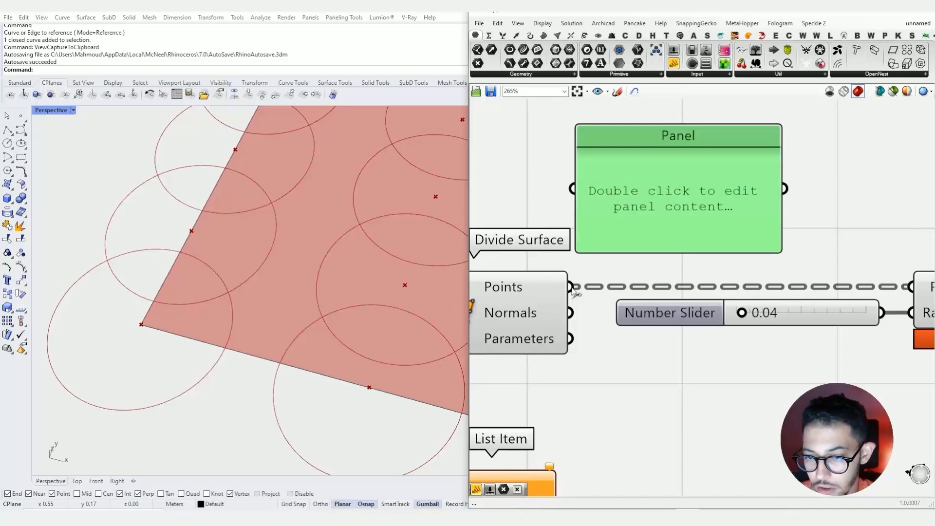
{"action": "left_click_drag", "start_coordinate": [573, 287], "coordinate": [577, 199]}
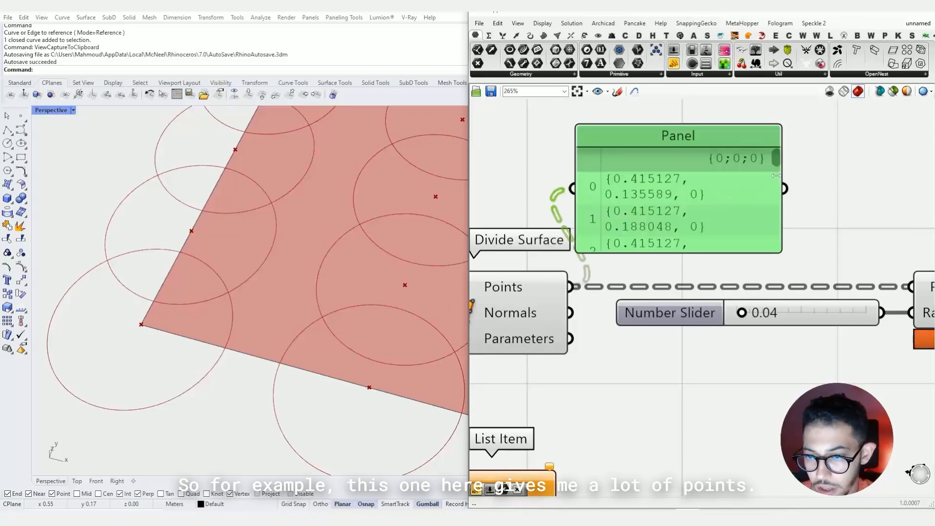
Enlarge the points panel so each coordinate fits on one line, and scroll through its list of points
{"action": "left_click_drag", "start_coordinate": [781, 160], "coordinate": [780, 165]}
{"action": "left_click_drag", "start_coordinate": [720, 124], "coordinate": [720, 96]}
{"action": "left_click_drag", "start_coordinate": [728, 255], "coordinate": [728, 459]}
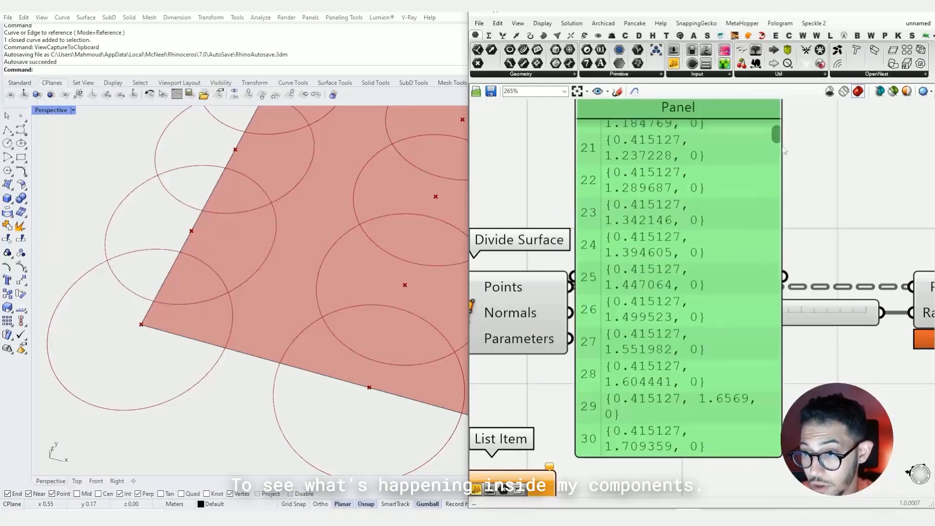
{"action": "left_click_drag", "start_coordinate": [754, 154], "coordinate": [859, 225]}
{"action": "right_click_drag", "start_coordinate": [847, 232], "coordinate": [755, 163]}
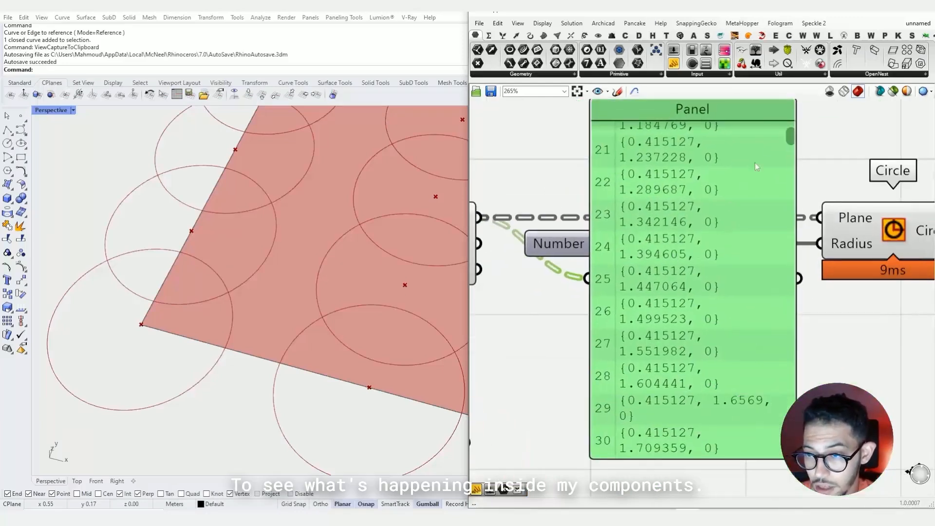
{"action": "scroll", "coordinate": [791, 144], "scroll_direction": "down", "scroll_amount": 20}
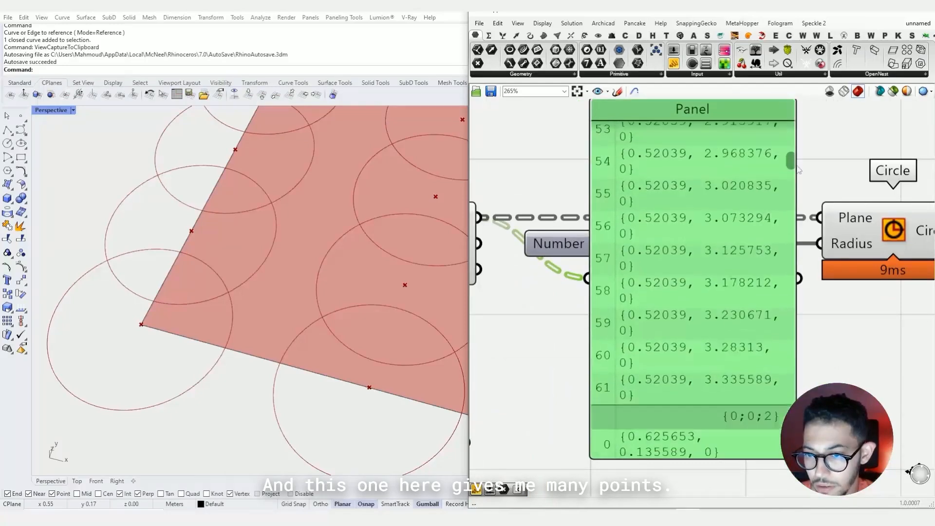
{"action": "left_click_drag", "start_coordinate": [797, 208], "coordinate": [902, 209]}
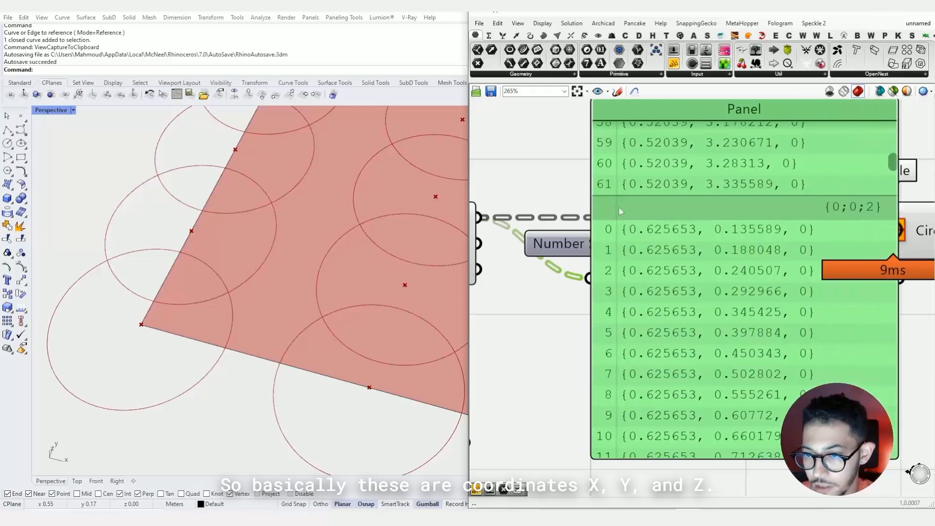
Reposition the List Item component and the points panel below the row running from Divide Surface to Circle
{"action": "scroll", "coordinate": [644, 184], "scroll_direction": "up", "scroll_amount": 3}
{"action": "scroll", "coordinate": [797, 189], "scroll_direction": "down", "scroll_amount": 6}
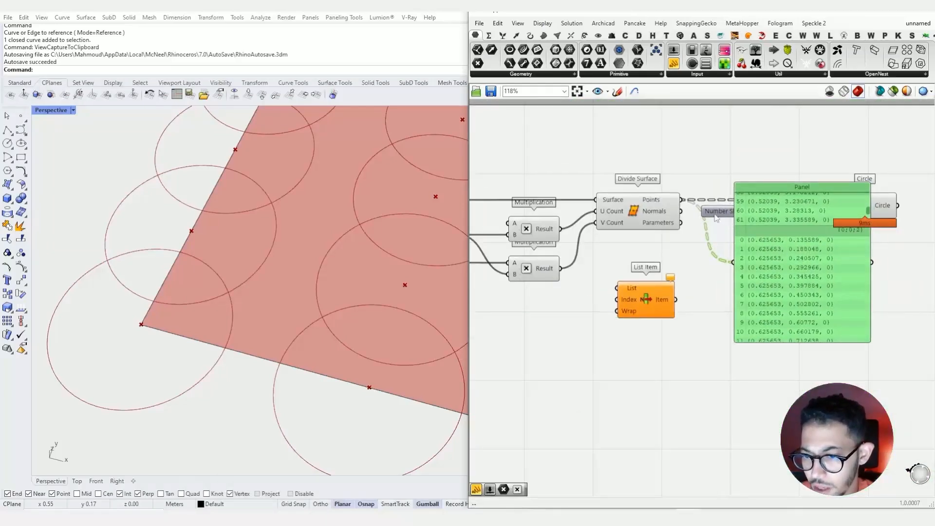
{"action": "scroll", "coordinate": [766, 267], "scroll_direction": "up", "scroll_amount": 1}
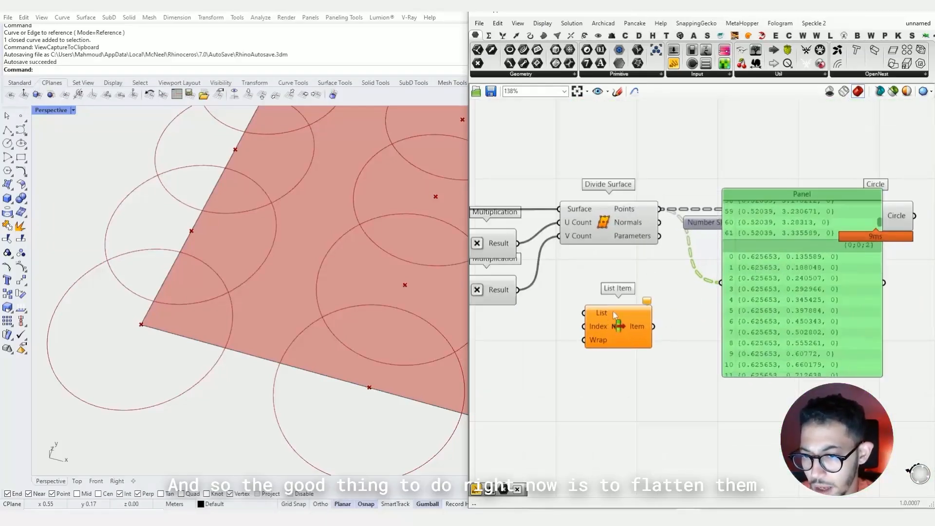
{"action": "left_click_drag", "start_coordinate": [615, 316], "coordinate": [686, 326]}
{"action": "right_click_drag", "start_coordinate": [697, 331], "coordinate": [626, 329]}
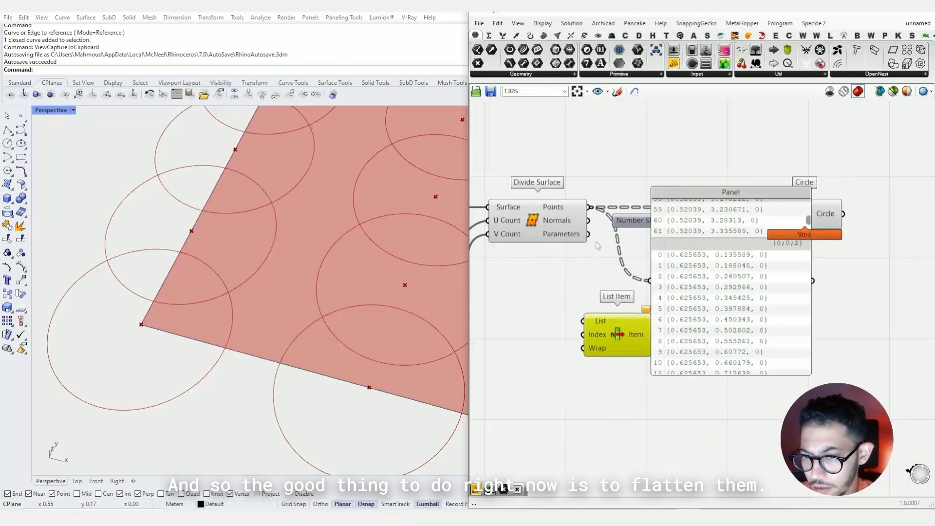
{"action": "left_click_drag", "start_coordinate": [767, 248], "coordinate": [756, 290]}
Scroll through the points panel and examine how the Divide Surface points are grouped into separate branches
{"action": "scroll", "coordinate": [799, 265], "scroll_direction": "up", "scroll_amount": 3}
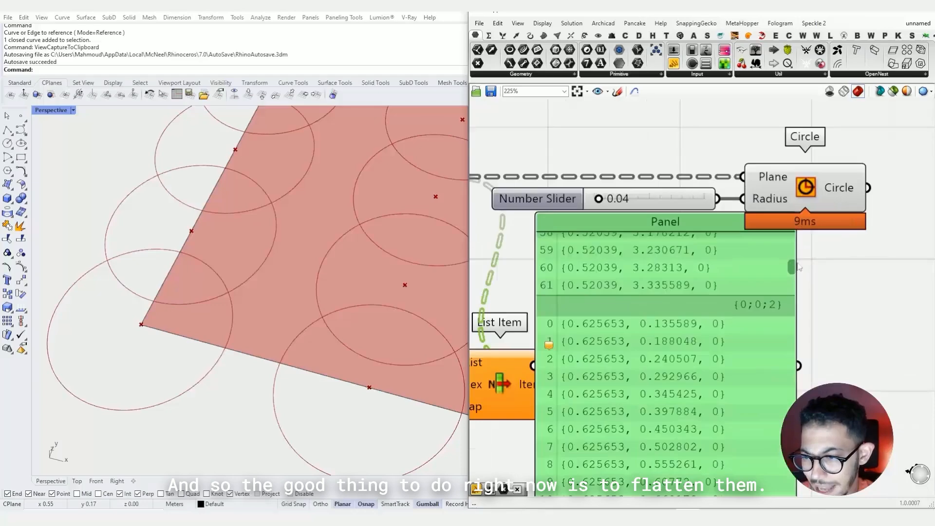
{"action": "scroll", "coordinate": [795, 267], "scroll_direction": "down", "scroll_amount": 4}
{"action": "scroll", "coordinate": [790, 268], "scroll_direction": "up", "scroll_amount": 3}
{"action": "scroll", "coordinate": [779, 269], "scroll_direction": "down", "scroll_amount": 4}
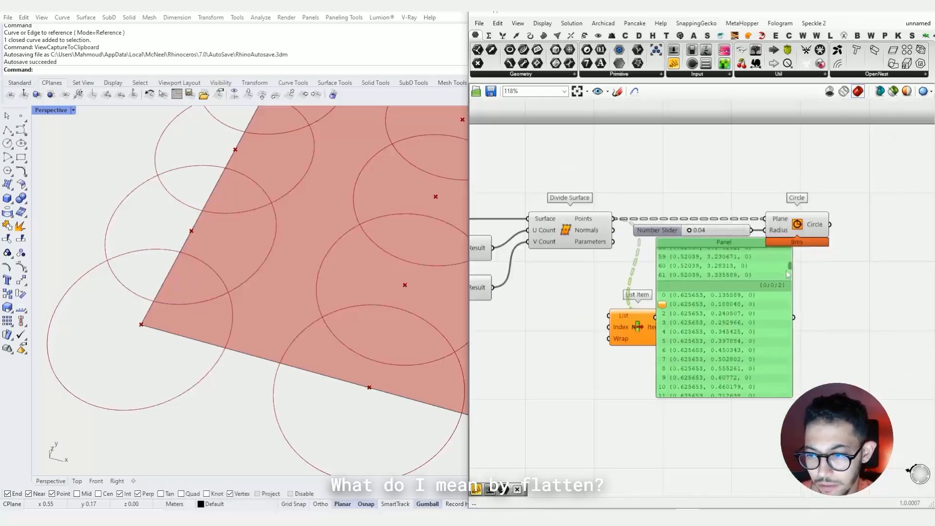
{"action": "scroll", "coordinate": [737, 270], "scroll_direction": "up", "scroll_amount": 3}
{"action": "left_click_drag", "start_coordinate": [731, 228], "coordinate": [760, 123]}
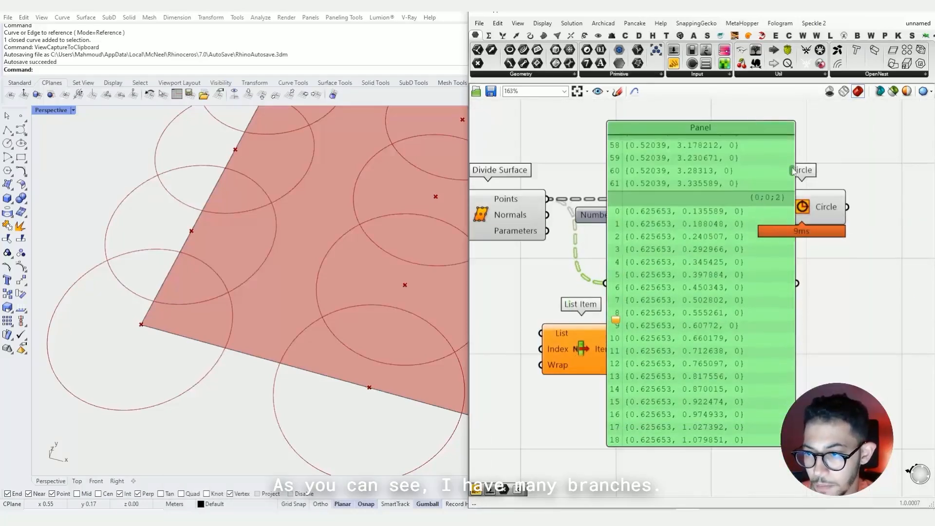
{"action": "left_click_drag", "start_coordinate": [793, 168], "coordinate": [804, 213]}
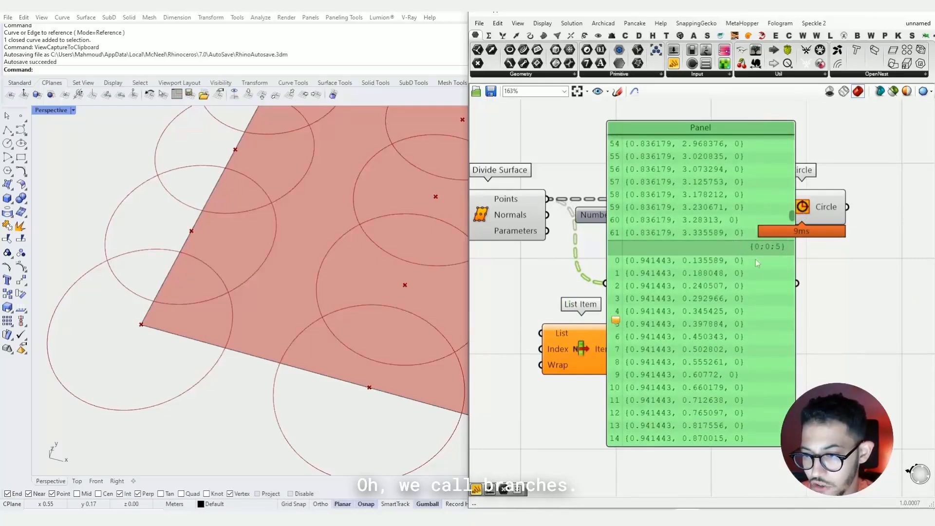
{"action": "scroll", "coordinate": [765, 253], "scroll_direction": "up", "scroll_amount": 4}
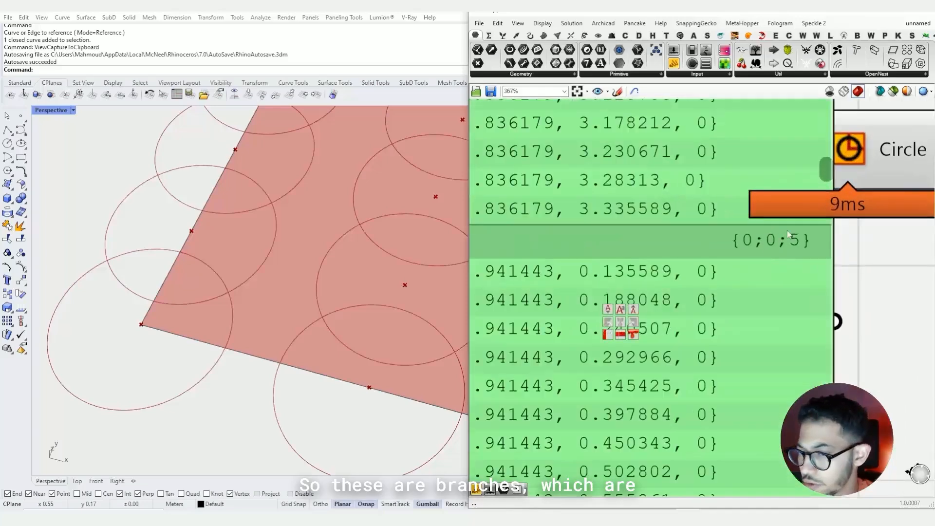
{"action": "scroll", "coordinate": [670, 262], "scroll_direction": "down", "scroll_amount": 4}
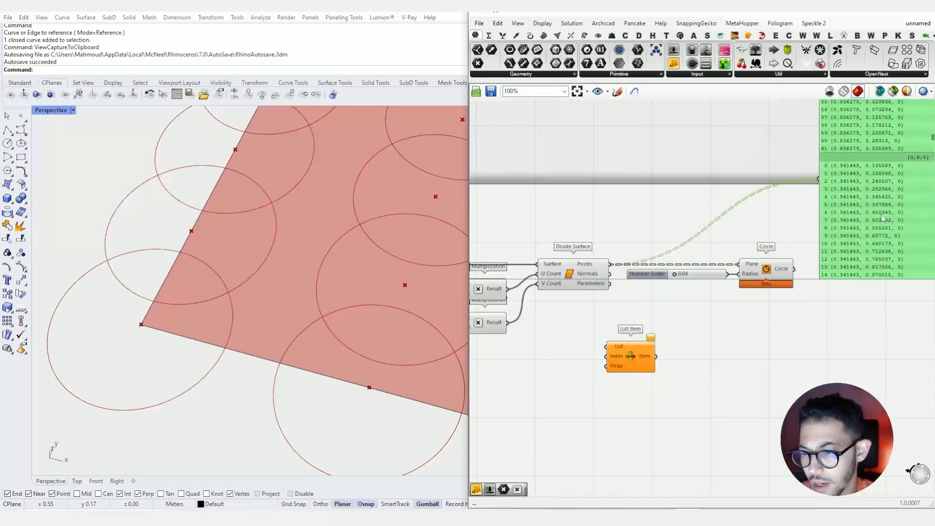
Add a Flatten Tree component below the radius slider and connect Divide Surface's Points to its Tree input
{"action": "left_click_drag", "start_coordinate": [655, 323], "coordinate": [708, 315]}
{"action": "right_click_drag", "start_coordinate": [657, 296], "coordinate": [589, 317]}
{"action": "left_click_drag", "start_coordinate": [541, 238], "coordinate": [585, 324]}
{"action": "scroll", "coordinate": [577, 317], "scroll_direction": "down", "scroll_amount": 1}
{"action": "left_click_drag", "start_coordinate": [660, 184], "coordinate": [737, 424]}
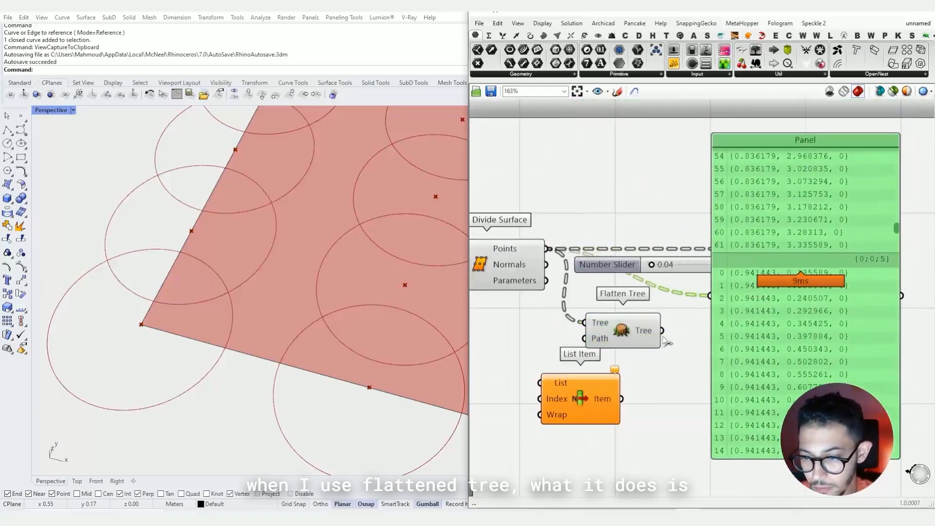
Feed the Flatten Tree output into the points panel and scroll its list back to the first point
{"action": "left_click_drag", "start_coordinate": [662, 331], "coordinate": [781, 382]}
{"action": "right_click_drag", "start_coordinate": [780, 354], "coordinate": [697, 276]}
{"action": "right_click_drag", "start_coordinate": [529, 221], "coordinate": [608, 253]}
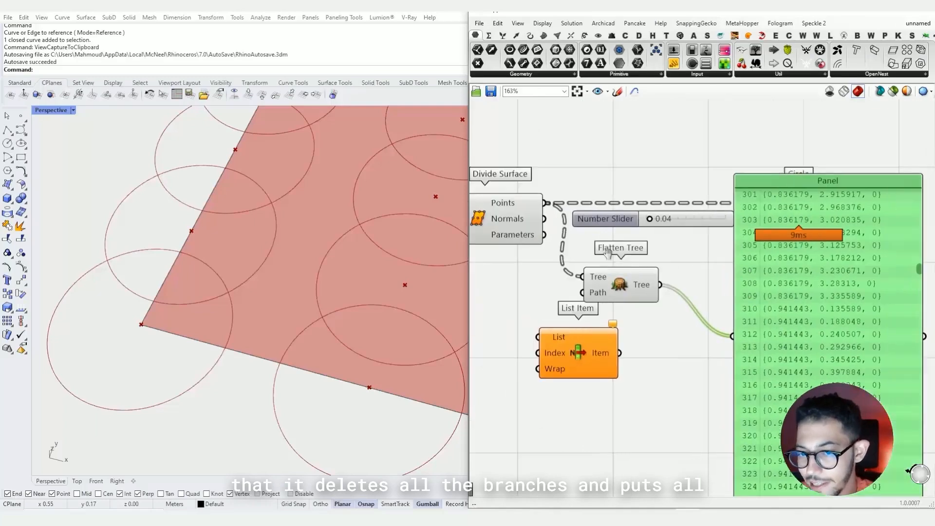
{"action": "left_click_drag", "start_coordinate": [920, 269], "coordinate": [921, 189]}
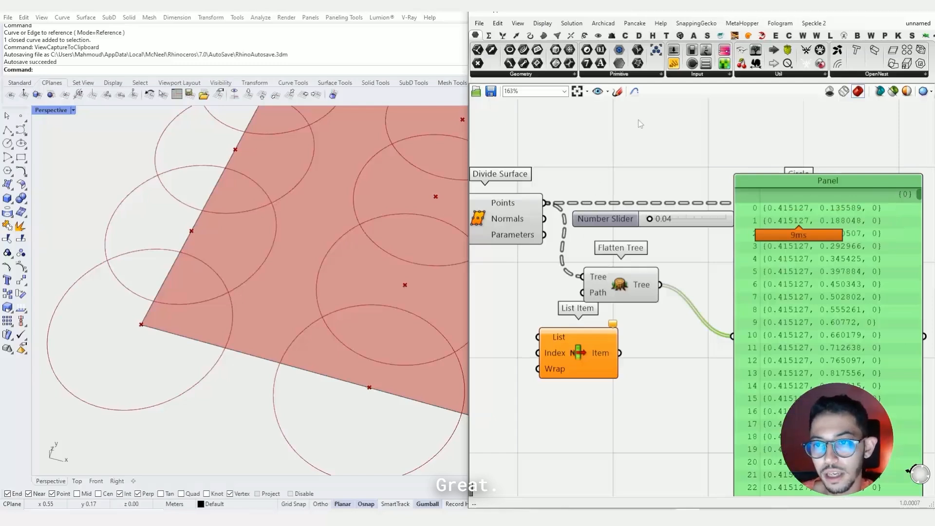
Arrange Flatten Tree, List Item and the points panel in sequence below the Circle component, and resize the panel to suit
{"action": "left_click_drag", "start_coordinate": [618, 273], "coordinate": [670, 324]}
{"action": "right_click_drag", "start_coordinate": [572, 355], "coordinate": [571, 287]}
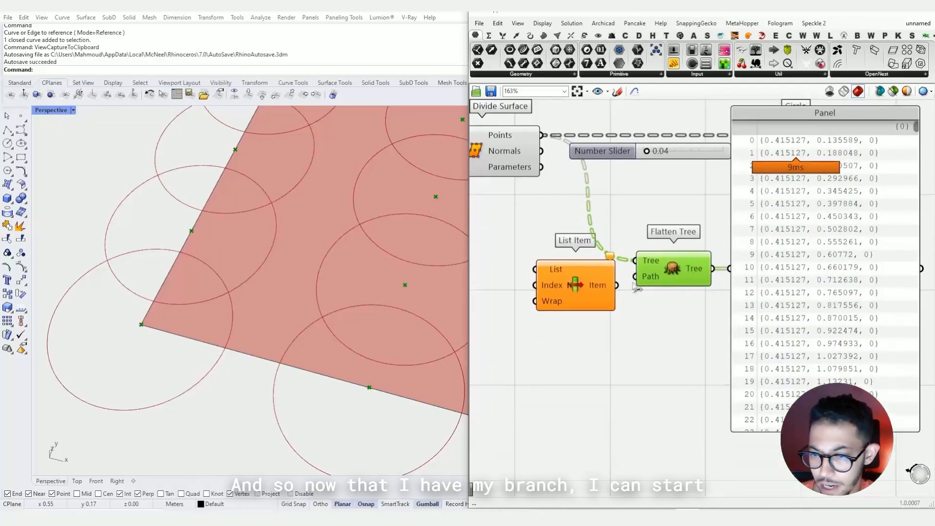
{"action": "left_click_drag", "start_coordinate": [571, 287], "coordinate": [695, 342]}
{"action": "right_click_drag", "start_coordinate": [718, 285], "coordinate": [690, 313]}
{"action": "left_click_drag", "start_coordinate": [722, 313], "coordinate": [778, 314]}
{"action": "right_click_drag", "start_coordinate": [739, 299], "coordinate": [690, 264]}
{"action": "left_click_drag", "start_coordinate": [804, 425], "coordinate": [805, 228]}
{"action": "left_click_drag", "start_coordinate": [811, 194], "coordinate": [856, 292]}
{"action": "left_click_drag", "start_coordinate": [628, 341], "coordinate": [651, 340]}
{"action": "left_click_drag", "start_coordinate": [876, 325], "coordinate": [875, 460]}
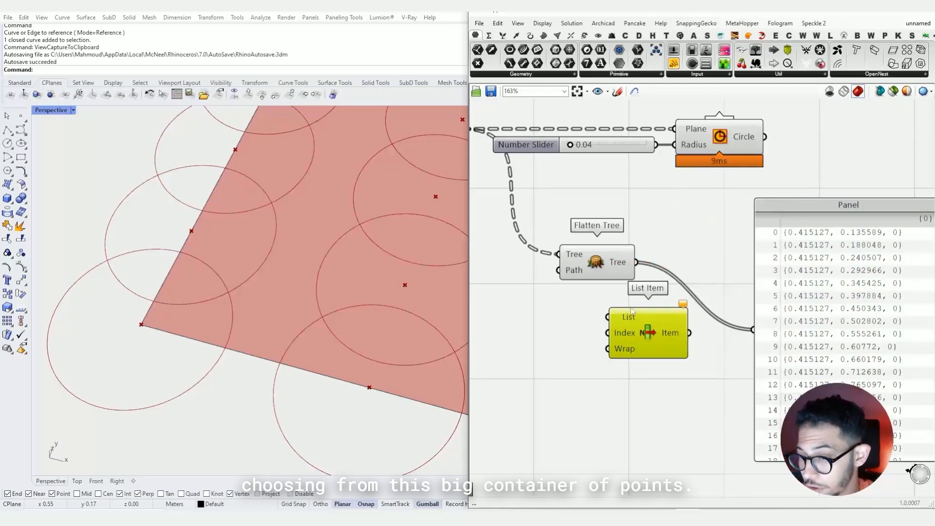
Connect the flattened tree to List Item's List input and create a small panel containing 0 beside its Index input
{"action": "left_click_drag", "start_coordinate": [637, 263], "coordinate": [657, 321]}
{"action": "left_click", "coordinate": [615, 353]}
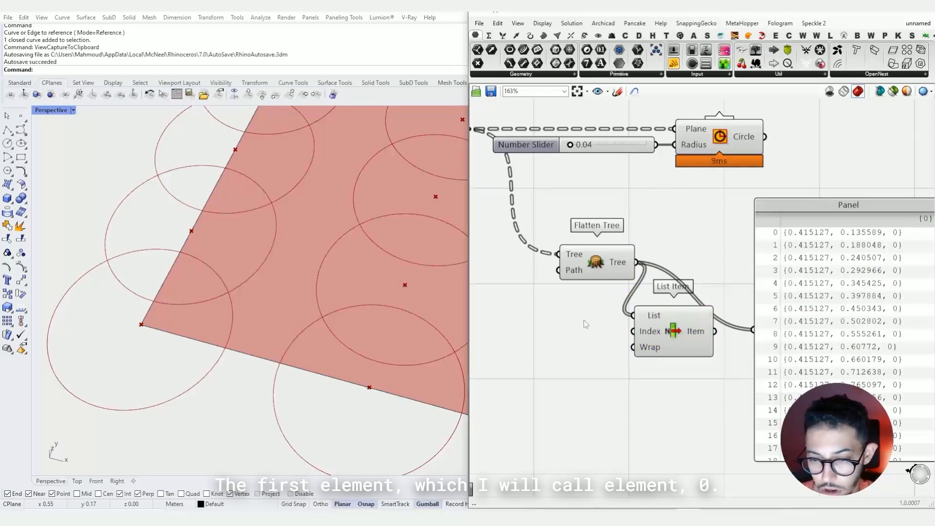
{"action": "double_click", "coordinate": [586, 324]}
{"action": "type", "text": "0"}
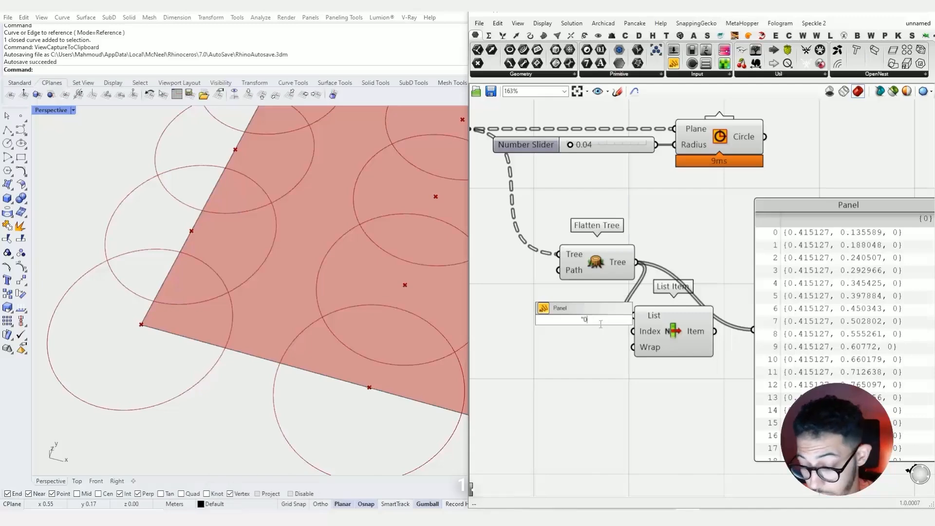
{"action": "key", "text": "Return"}
{"action": "right_click_drag", "start_coordinate": [601, 330], "coordinate": [565, 353]}
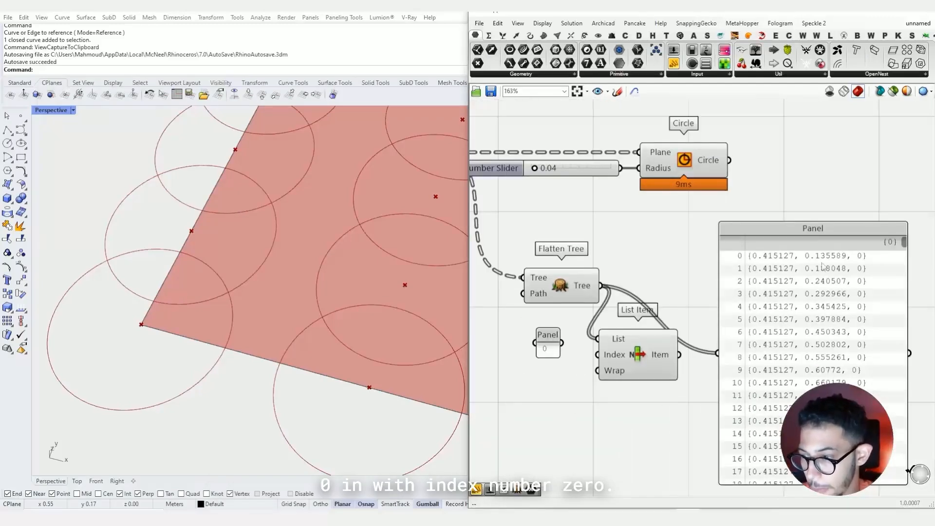
Examine the index numbers listed beside the flattened point coordinates in the panel, starting from index 0
{"action": "scroll", "coordinate": [737, 254], "scroll_direction": "up", "scroll_amount": 5}
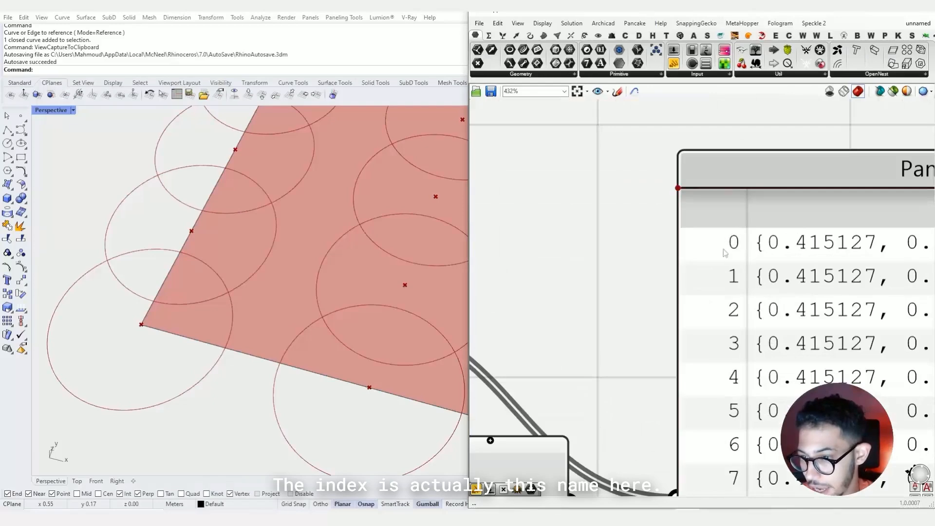
{"action": "scroll", "coordinate": [739, 248], "scroll_direction": "down", "scroll_amount": 3}
{"action": "scroll", "coordinate": [737, 250], "scroll_direction": "down", "scroll_amount": 4}
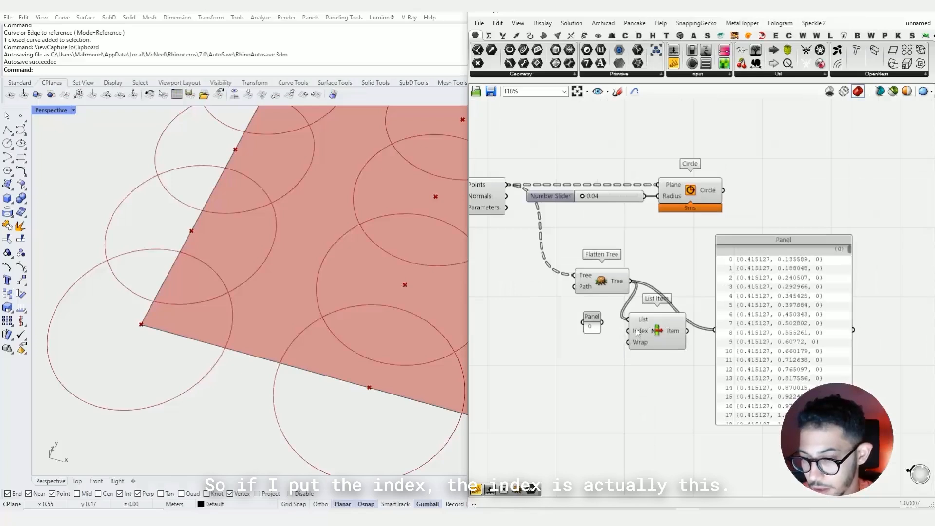
{"action": "scroll", "coordinate": [732, 254], "scroll_direction": "up", "scroll_amount": 8}
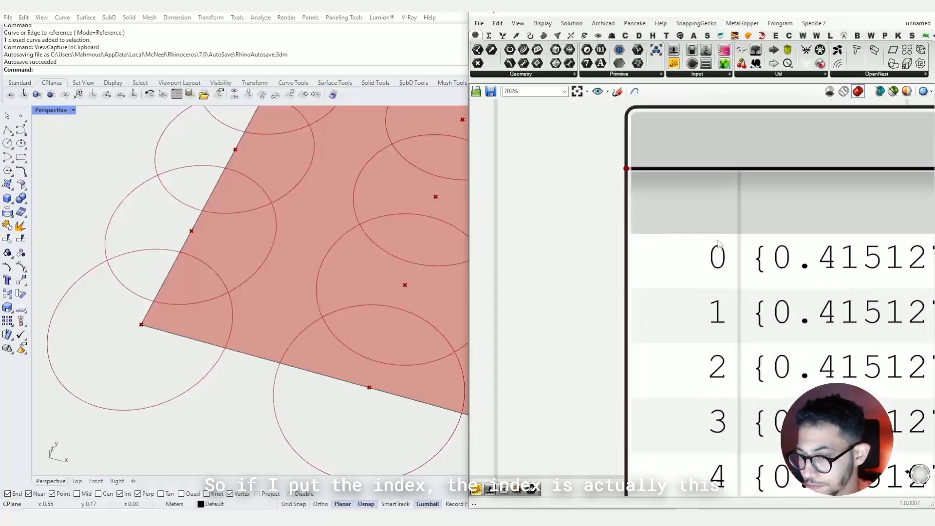
{"action": "right_click_drag", "start_coordinate": [719, 242], "coordinate": [653, 246]}
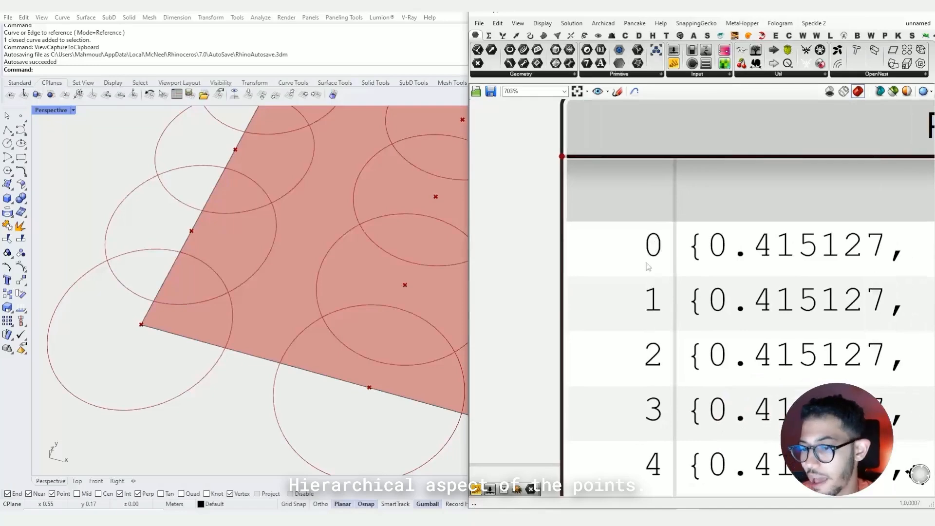
{"action": "scroll", "coordinate": [655, 292], "scroll_direction": "down", "scroll_amount": 2}
{"action": "scroll", "coordinate": [655, 290], "scroll_direction": "up", "scroll_amount": 3}
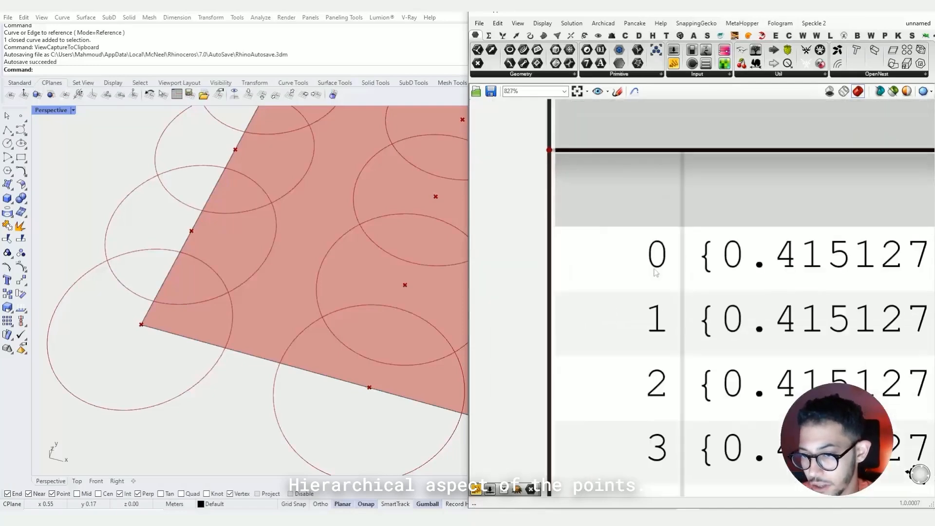
{"action": "scroll", "coordinate": [672, 280], "scroll_direction": "down", "scroll_amount": 4}
{"action": "right_click_drag", "start_coordinate": [672, 280], "coordinate": [841, 257]}
{"action": "scroll", "coordinate": [841, 258], "scroll_direction": "down", "scroll_amount": 3}
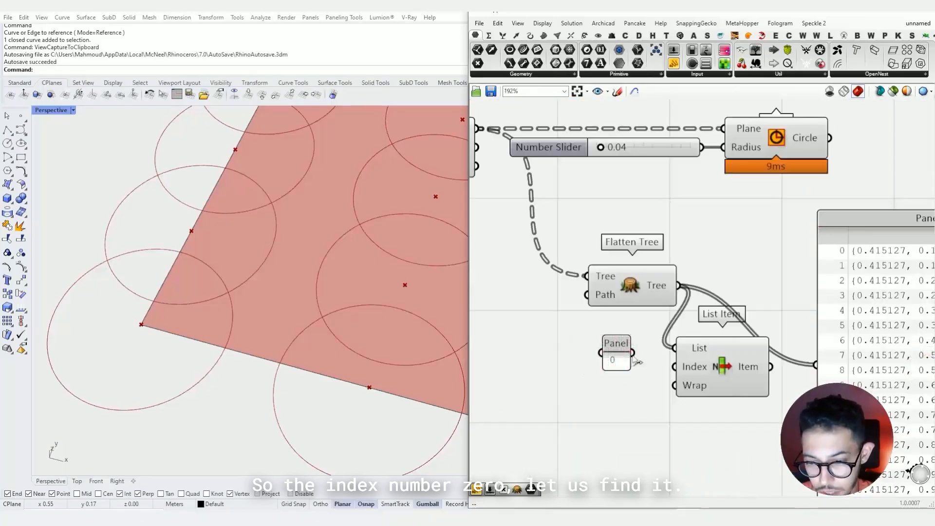
Connect the panel containing 0 to List Item's Index input, line it up beside that input and highlight the picked point
{"action": "left_click_drag", "start_coordinate": [633, 354], "coordinate": [675, 370]}
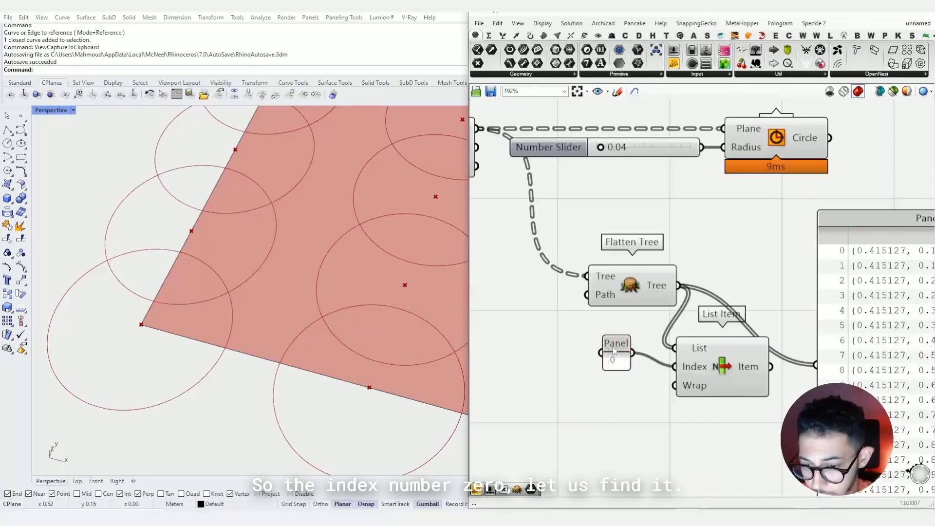
{"action": "left_click_drag", "start_coordinate": [615, 351], "coordinate": [624, 365]}
{"action": "left_click", "coordinate": [714, 369]}
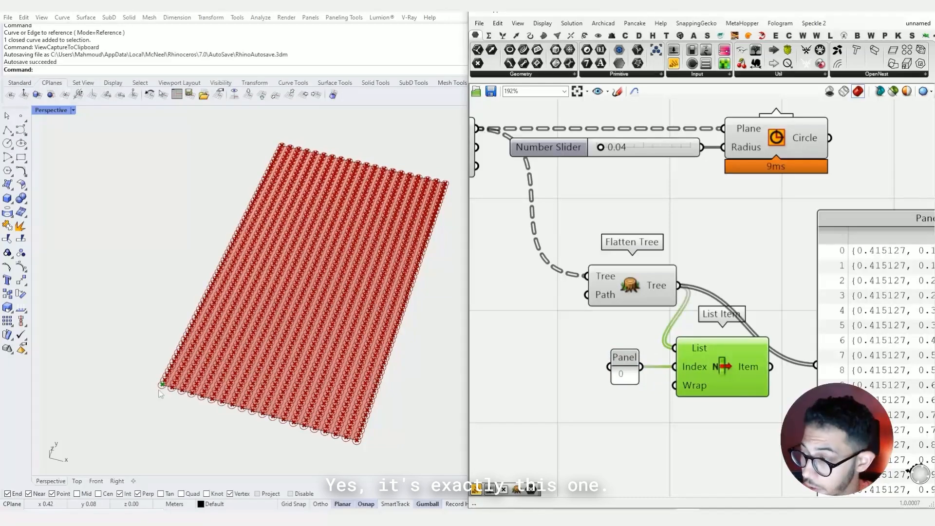
Locate the point picked by List Item in the Rhino viewport and zoom to it
{"action": "scroll", "coordinate": [160, 393], "scroll_direction": "up", "scroll_amount": 3}
{"action": "scroll", "coordinate": [156, 390], "scroll_direction": "down", "scroll_amount": 5}
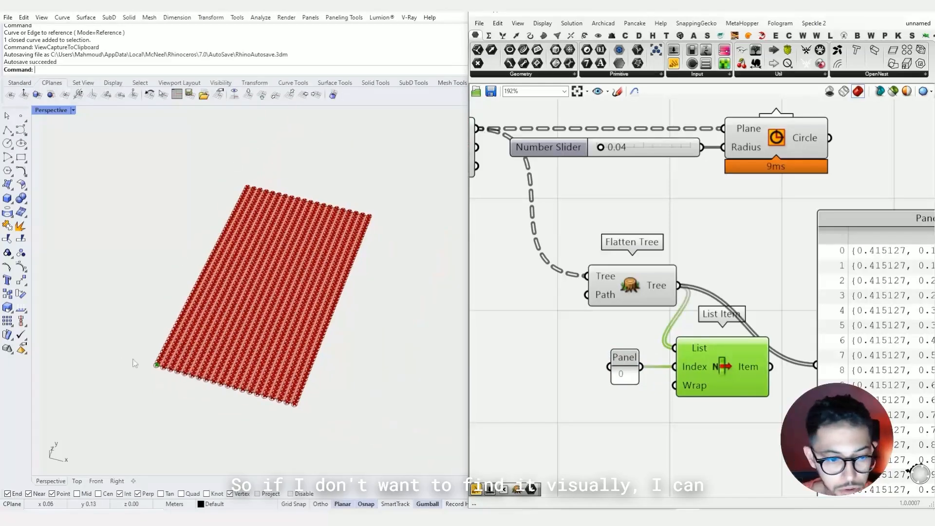
{"action": "mouse_move", "coordinate": [263, 296]}
{"action": "right_mouse_down"}
{"action": "mouse_move", "coordinate": [249, 297]}
{"action": "mouse_move", "coordinate": [255, 303]}
{"action": "right_mouse_up"}
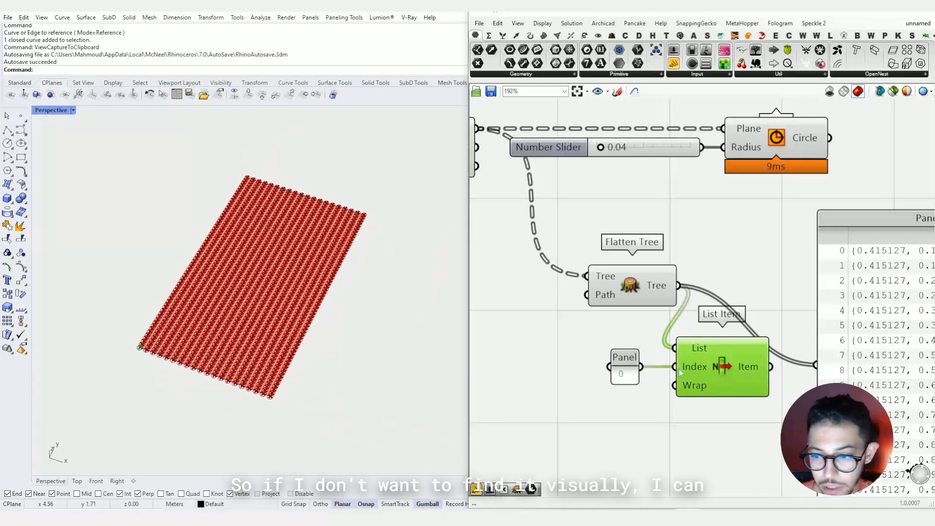
{"action": "middle_click", "coordinate": [722, 366]}
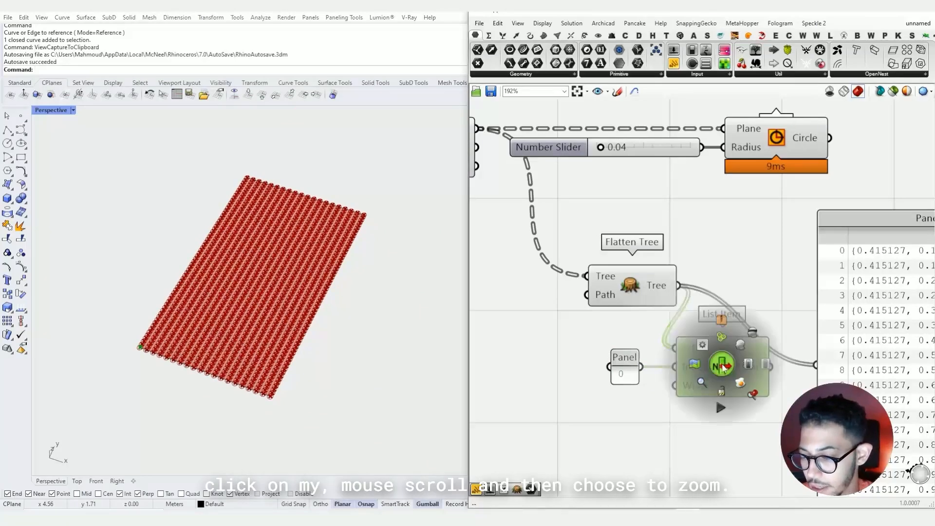
{"action": "left_click", "coordinate": [752, 397]}
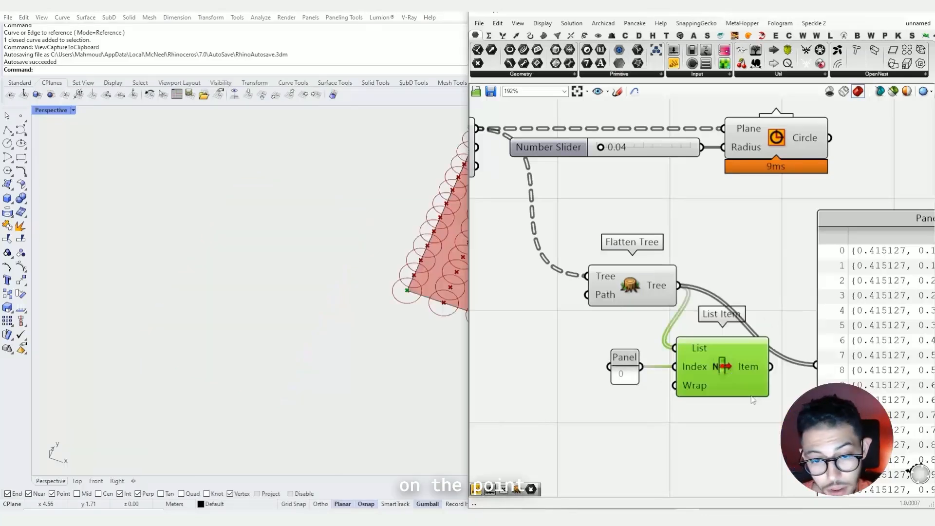
Move the points panel farther away, duplicate List Item with its index panel below the original and set the copy's index to 1
{"action": "right_click_drag", "start_coordinate": [721, 365], "coordinate": [646, 342]}
{"action": "left_click_drag", "start_coordinate": [789, 292], "coordinate": [877, 212]}
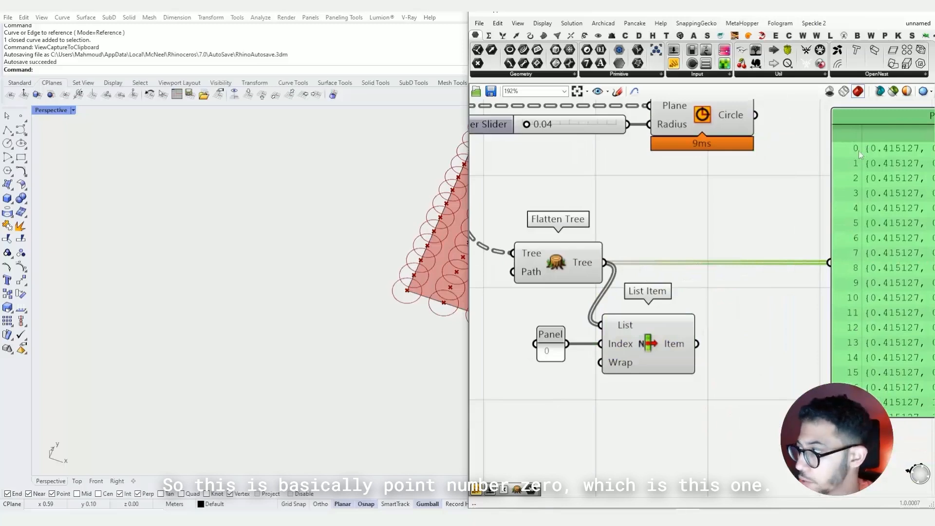
{"action": "left_click_drag", "start_coordinate": [710, 325], "coordinate": [534, 398]}
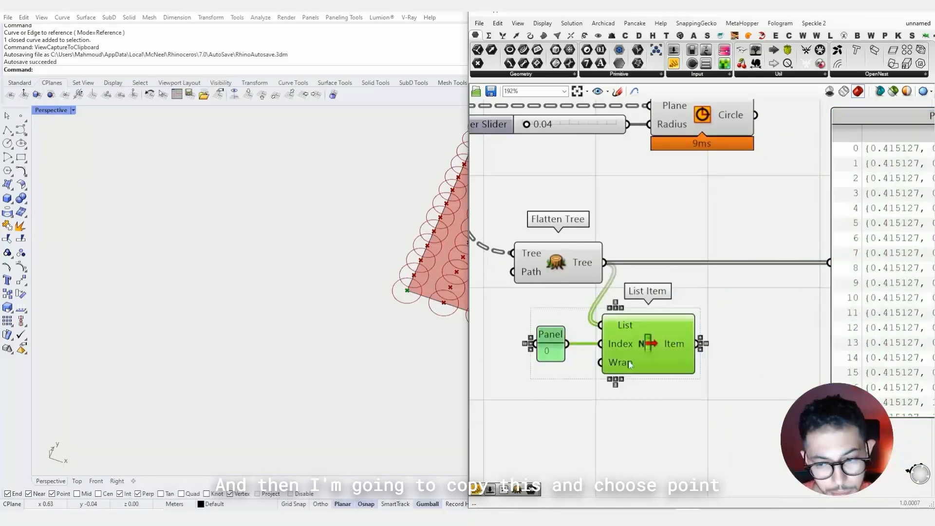
{"action": "left_click_drag", "start_coordinate": [630, 365], "coordinate": [630, 468], "text": "alt"}
{"action": "double_click", "coordinate": [551, 446]}
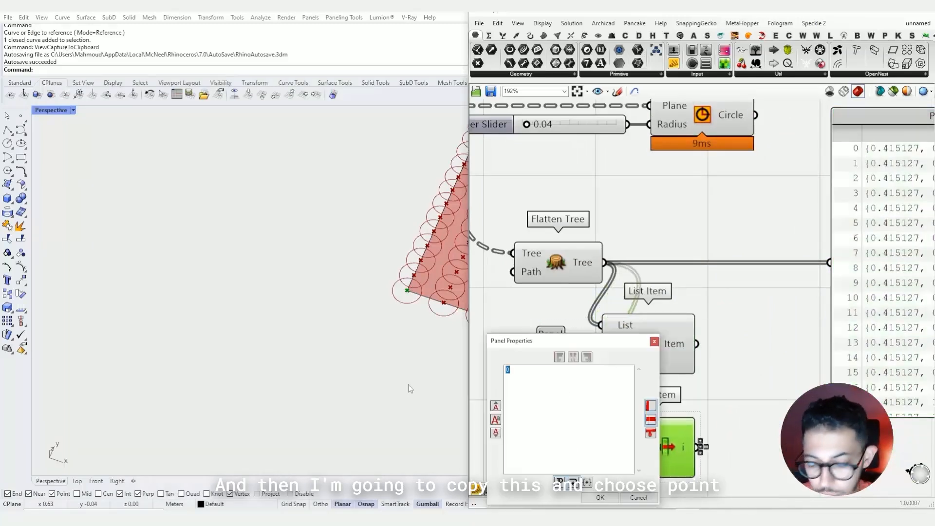
{"action": "type", "text": "1"}
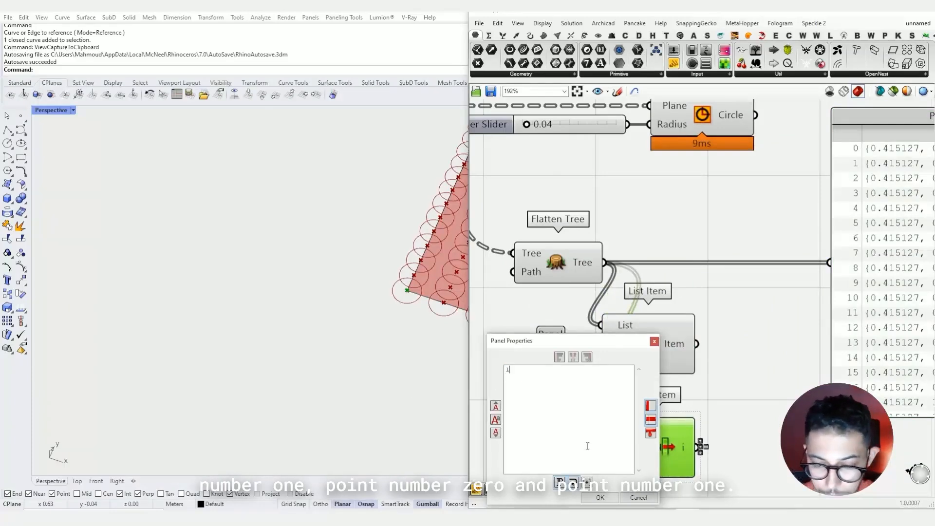
{"action": "left_click", "coordinate": [610, 499]}
Highlight each List Item in turn to check which two neighbouring points they pick in the viewport
{"action": "left_click", "coordinate": [653, 338]}
{"action": "left_click", "coordinate": [647, 437]}
{"action": "scroll", "coordinate": [402, 336], "scroll_direction": "up", "scroll_amount": 5}
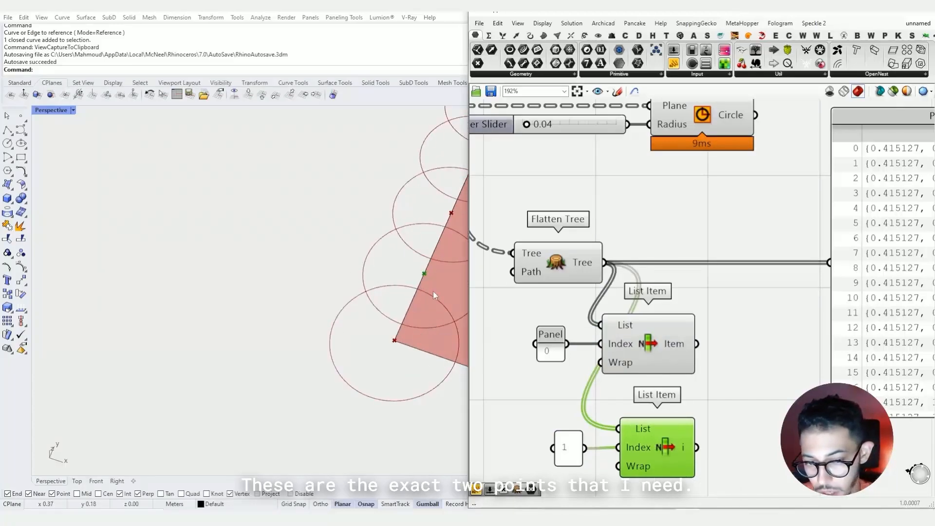
Add a Distance component beside the two List Items and connect their outputs to Point A and Point B
{"action": "right_click_drag", "start_coordinate": [715, 337], "coordinate": [603, 292]}
{"action": "scroll", "coordinate": [609, 291], "scroll_direction": "down", "scroll_amount": 3}
{"action": "left_click_drag", "start_coordinate": [694, 273], "coordinate": [768, 277]}
{"action": "scroll", "coordinate": [577, 304], "scroll_direction": "up", "scroll_amount": 3}
{"action": "double_click", "coordinate": [697, 319]}
{"action": "type", "text": "distance"}
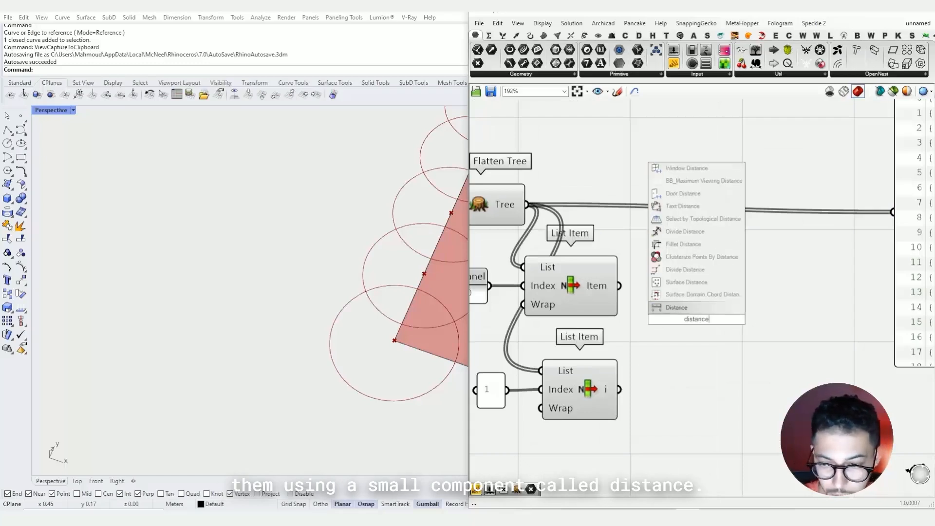
{"action": "key", "text": "Return"}
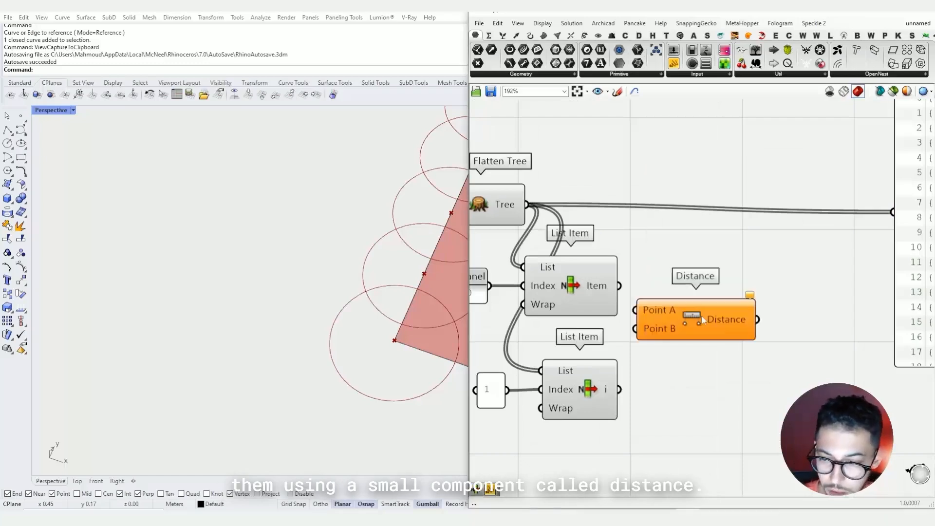
{"action": "left_click_drag", "start_coordinate": [617, 286], "coordinate": [619, 389]}
{"action": "left_click_drag", "start_coordinate": [708, 320], "coordinate": [780, 337]}
Feed the Distance output into the large panel and place the panel beside the component, leaving a gap between them
{"action": "right_click_drag", "start_coordinate": [780, 338], "coordinate": [586, 330]}
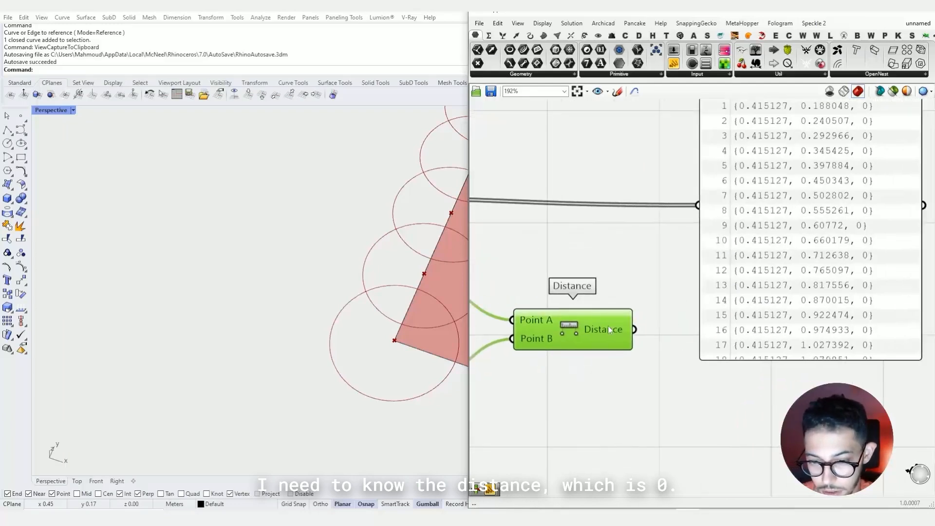
{"action": "left_click_drag", "start_coordinate": [633, 330], "coordinate": [732, 208]}
{"action": "left_click_drag", "start_coordinate": [753, 177], "coordinate": [738, 376]}
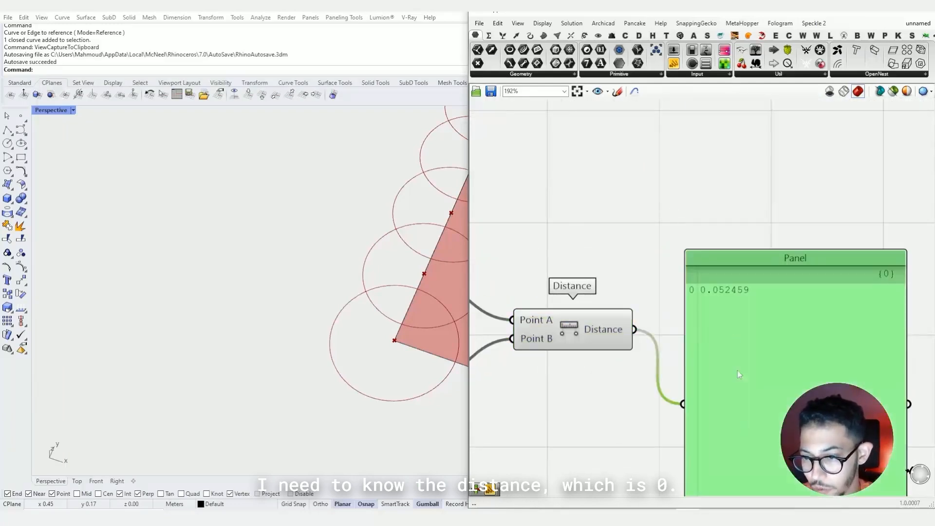
{"action": "left_click_drag", "start_coordinate": [728, 295], "coordinate": [801, 278]}
Add a Division component and connect the Distance output to its A input, placing it slightly below Distance
{"action": "double_click", "coordinate": [687, 320]}
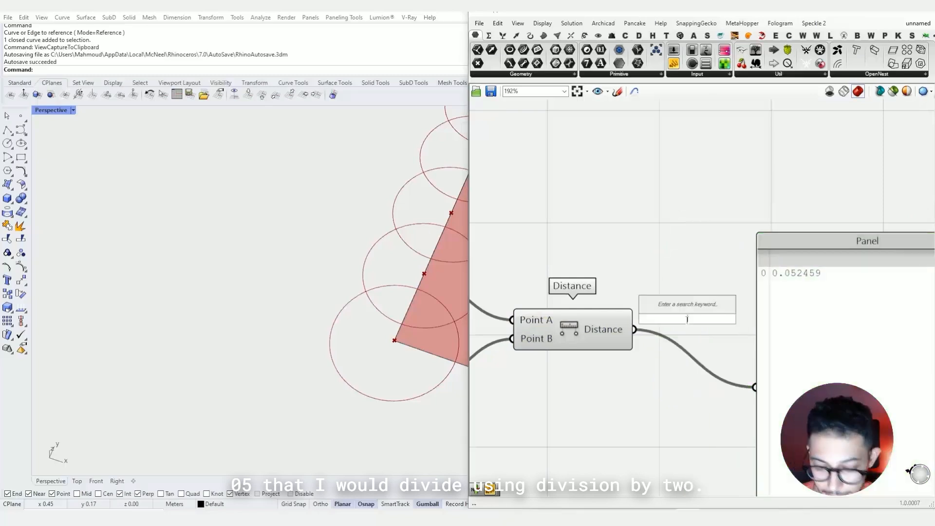
{"action": "type", "text": "/"}
{"action": "key", "text": "Return"}
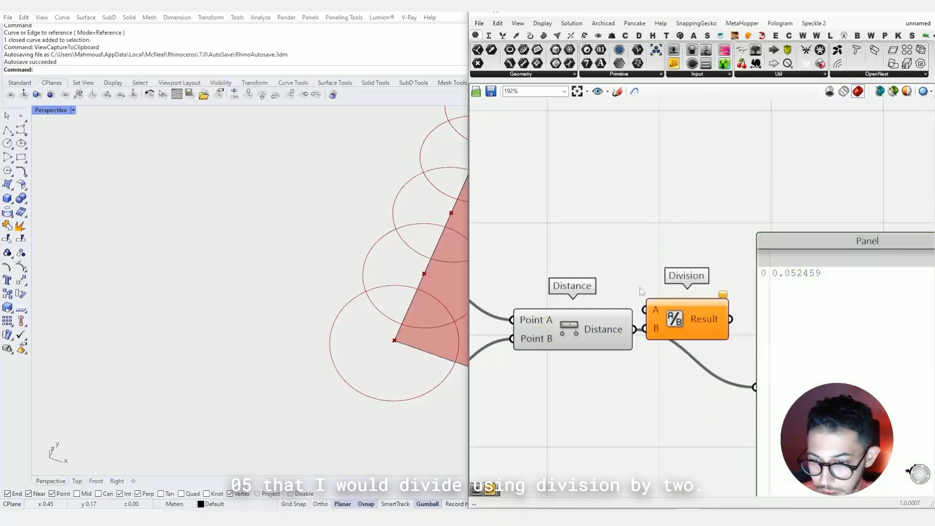
{"action": "left_click_drag", "start_coordinate": [660, 314], "coordinate": [635, 330]}
{"action": "left_click", "coordinate": [613, 234]}
{"action": "left_click_drag", "start_coordinate": [706, 335], "coordinate": [706, 388]}
Create a panel containing 2 and connect it to Division's B input
{"action": "double_click", "coordinate": [588, 425]}
{"action": "type", "text": "\"2"}
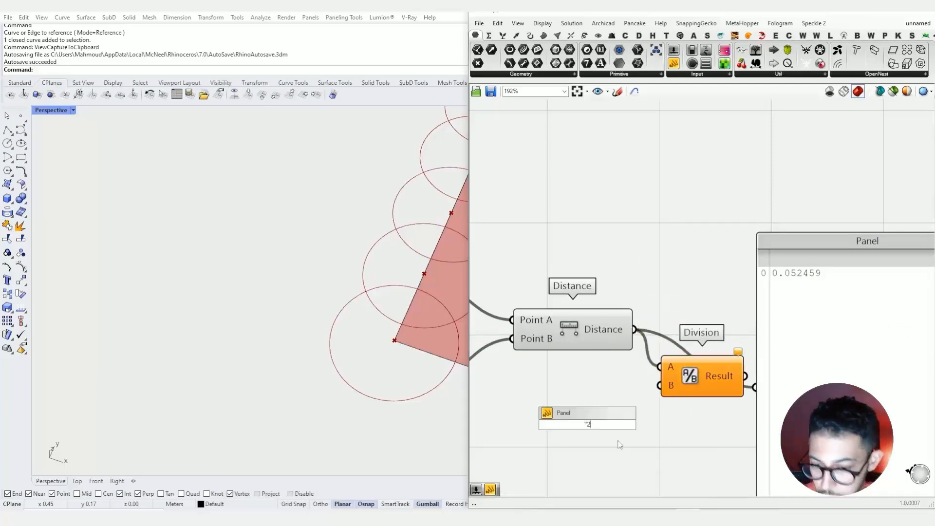
{"action": "key", "text": "Return"}
{"action": "left_click_drag", "start_coordinate": [659, 386], "coordinate": [604, 425]}
Replace the large panel's input with the Division Result and shift the panel away from the component
{"action": "right_click_drag", "start_coordinate": [728, 347], "coordinate": [567, 331]}
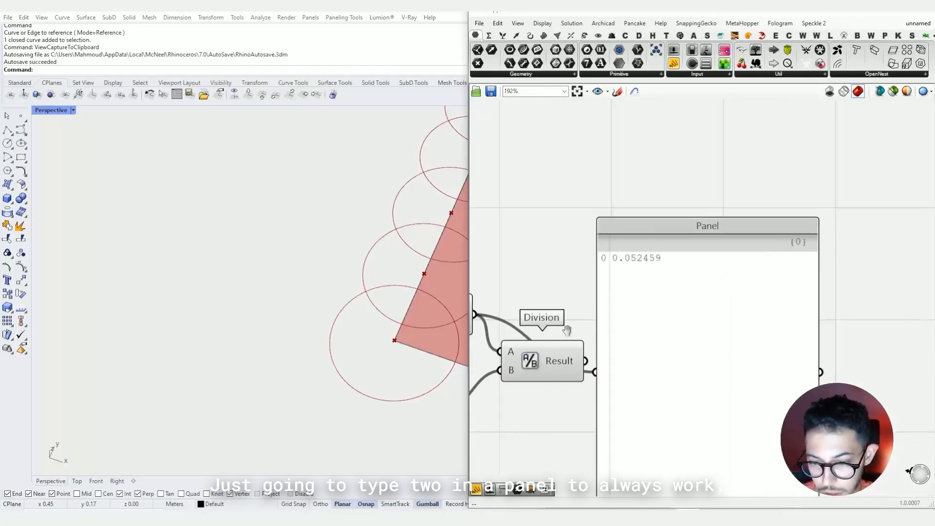
{"action": "left_click_drag", "start_coordinate": [648, 352], "coordinate": [687, 323]}
{"action": "left_click_drag", "start_coordinate": [586, 362], "coordinate": [634, 344]}
{"action": "left_click_drag", "start_coordinate": [685, 339], "coordinate": [760, 320]}
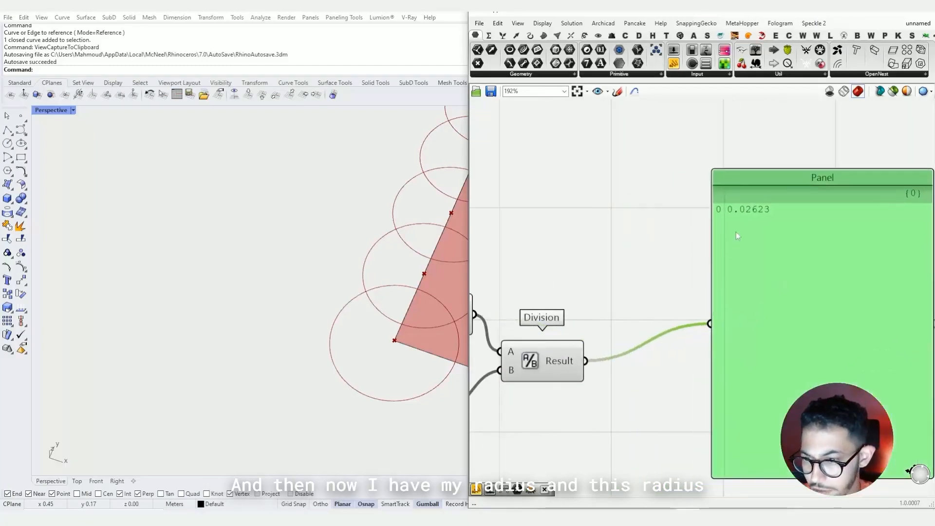
Move Circle farther along the canvas and connect Division's Result to its Radius input in place of the number slider
{"action": "right_click_drag", "start_coordinate": [745, 217], "coordinate": [812, 270]}
{"action": "scroll", "coordinate": [721, 228], "scroll_direction": "down", "scroll_amount": 4}
{"action": "left_click_drag", "start_coordinate": [637, 195], "coordinate": [822, 193]}
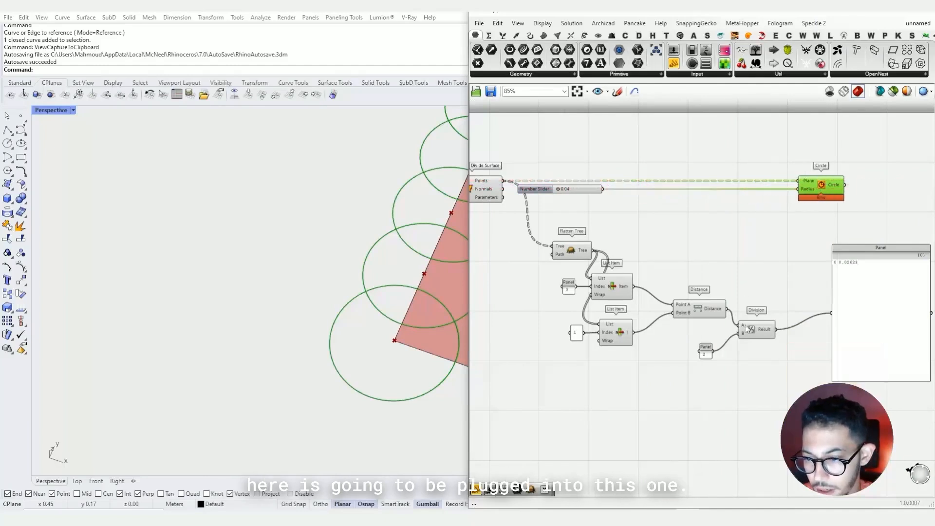
{"action": "left_click_drag", "start_coordinate": [777, 330], "coordinate": [798, 189]}
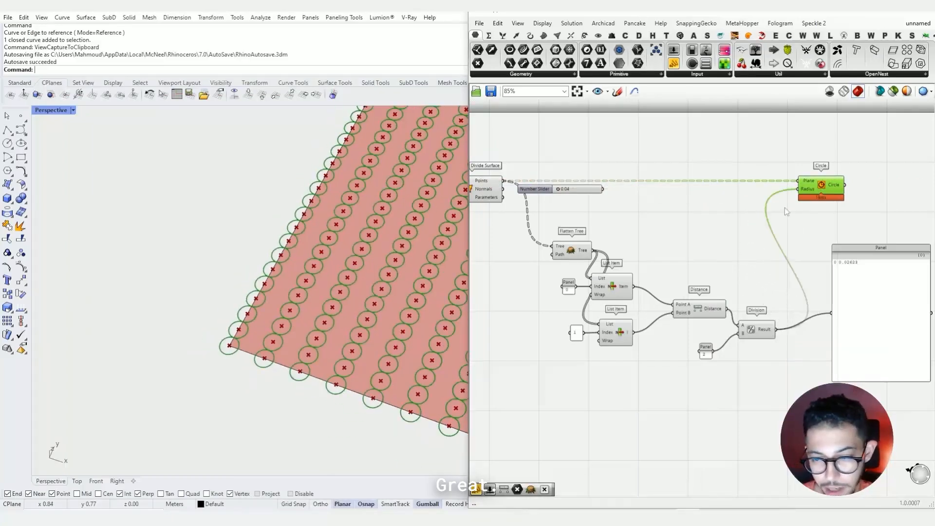
Inspect the resized circles in the viewport up close to see how neighbouring ones meet
{"action": "scroll", "coordinate": [545, 209], "scroll_direction": "up", "scroll_amount": 2}
{"action": "right_click_drag", "start_coordinate": [548, 211], "coordinate": [587, 246]}
{"action": "scroll", "coordinate": [675, 229], "scroll_direction": "down", "scroll_amount": 3}
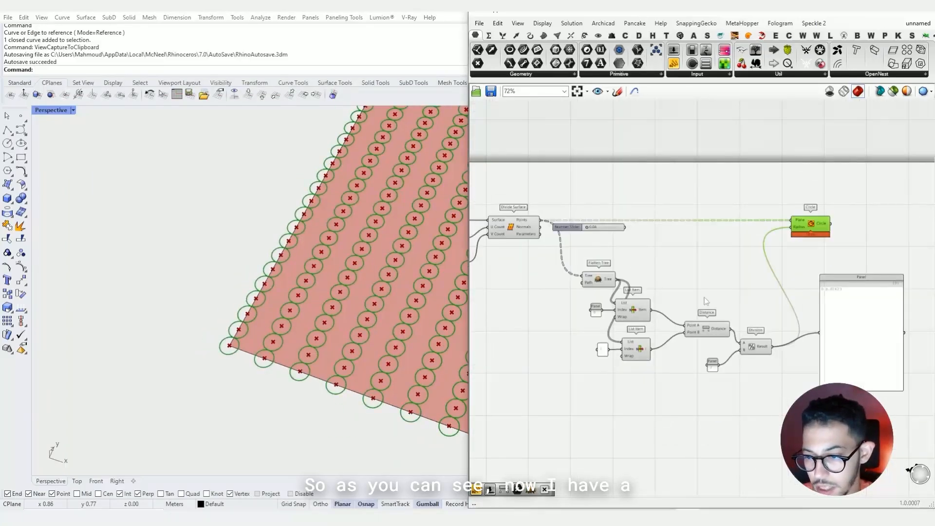
{"action": "scroll", "coordinate": [723, 352], "scroll_direction": "up", "scroll_amount": 2}
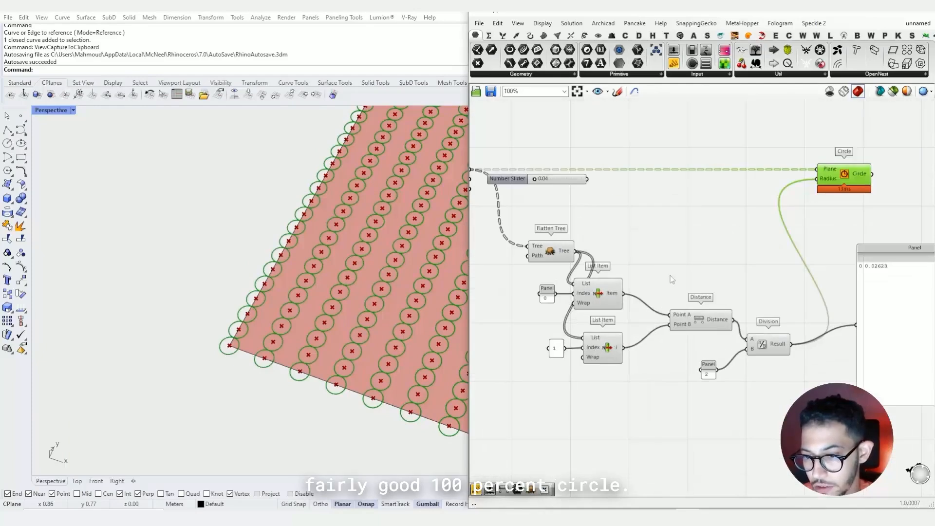
{"action": "scroll", "coordinate": [399, 313], "scroll_direction": "up", "scroll_amount": 5}
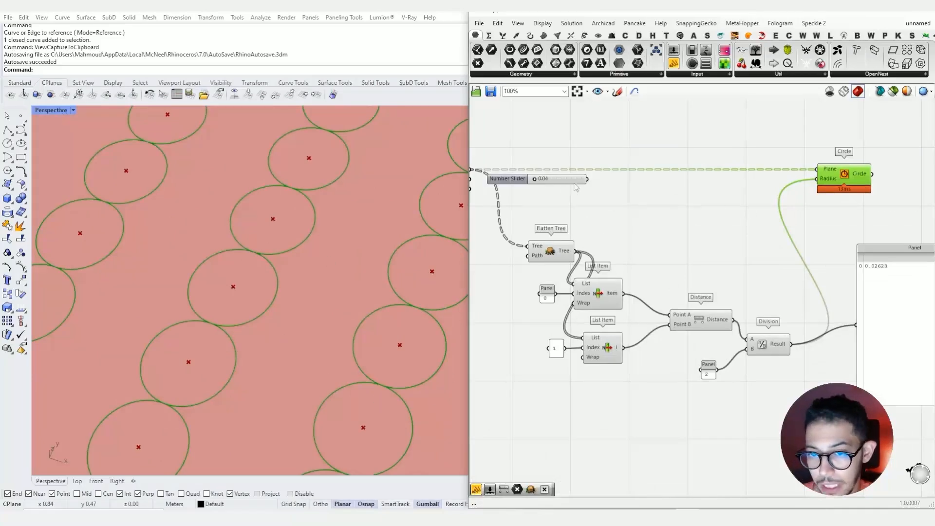
Move Flatten Tree next to Divide Surface and shift the unused number slider out of the way
{"action": "right_click_drag", "start_coordinate": [577, 188], "coordinate": [629, 203]}
{"action": "left_click_drag", "start_coordinate": [604, 264], "coordinate": [563, 219]}
{"action": "left_click_drag", "start_coordinate": [558, 193], "coordinate": [688, 226]}
{"action": "mouse_move", "coordinate": [560, 221]}
{"action": "left_mouse_down"}
{"action": "mouse_move", "coordinate": [577, 211]}
{"action": "mouse_move", "coordinate": [568, 211]}
{"action": "left_mouse_up"}
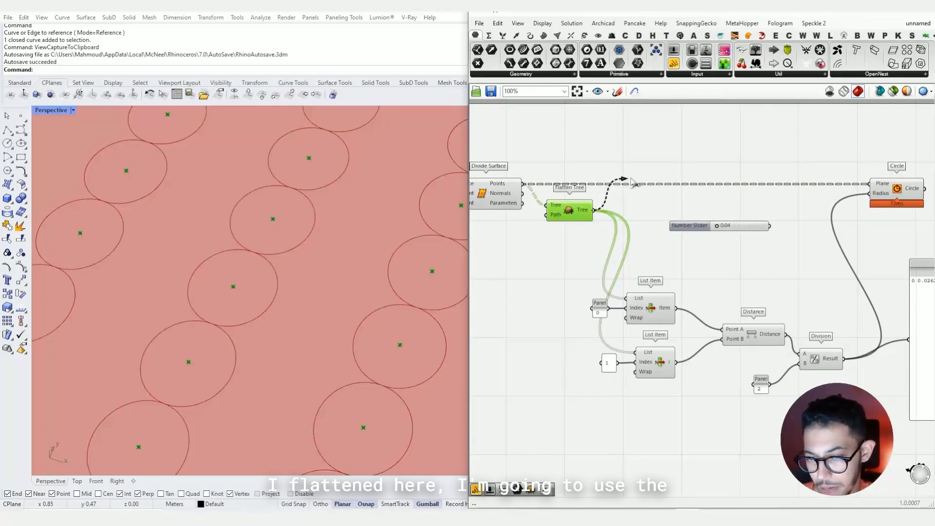
{"action": "left_click_drag", "start_coordinate": [615, 183], "coordinate": [602, 187]}
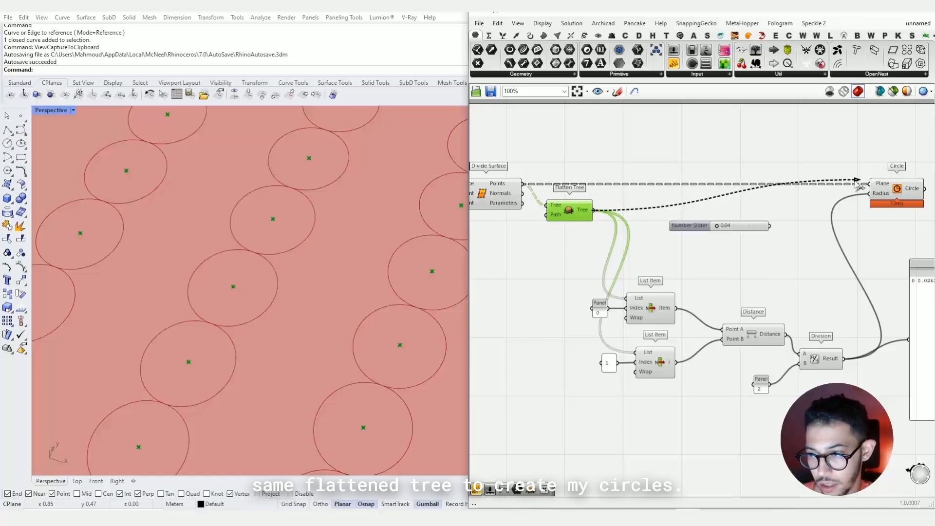
{"action": "left_click_drag", "start_coordinate": [859, 182], "coordinate": [861, 187]}
{"action": "scroll", "coordinate": [859, 182], "scroll_direction": "up", "scroll_amount": 2}
{"action": "scroll", "coordinate": [744, 161], "scroll_direction": "down", "scroll_amount": 2}
{"action": "left_click_drag", "start_coordinate": [744, 160], "coordinate": [671, 192]}
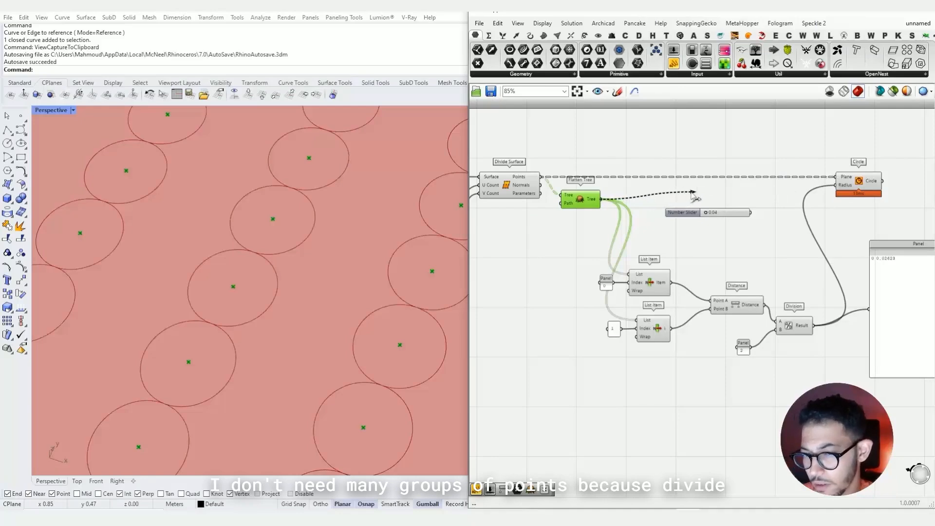
Examine the Divide Surface component and the rows of points it distributes over the panel surface in the viewport
{"action": "scroll", "coordinate": [489, 186], "scroll_direction": "up", "scroll_amount": 5}
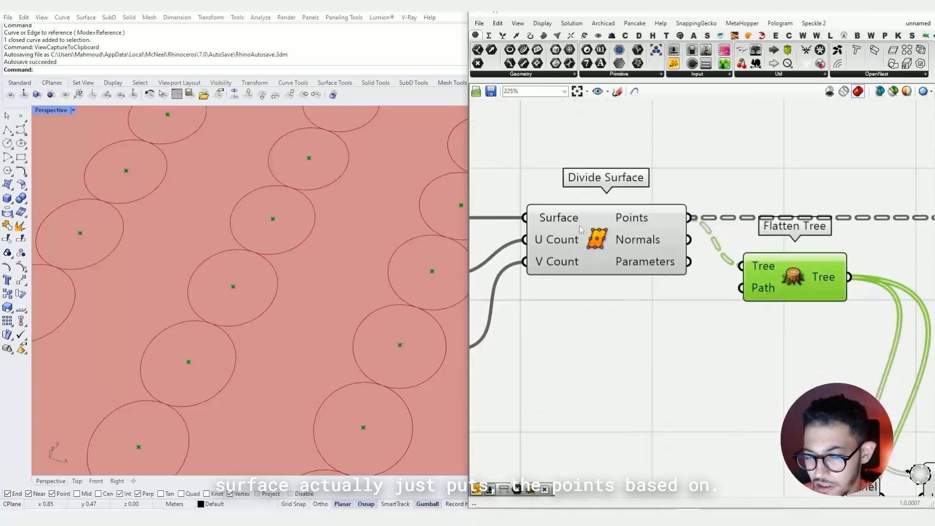
{"action": "scroll", "coordinate": [603, 212], "scroll_direction": "down", "scroll_amount": 1}
{"action": "scroll", "coordinate": [596, 225], "scroll_direction": "down", "scroll_amount": 1}
{"action": "scroll", "coordinate": [406, 264], "scroll_direction": "down", "scroll_amount": 15}
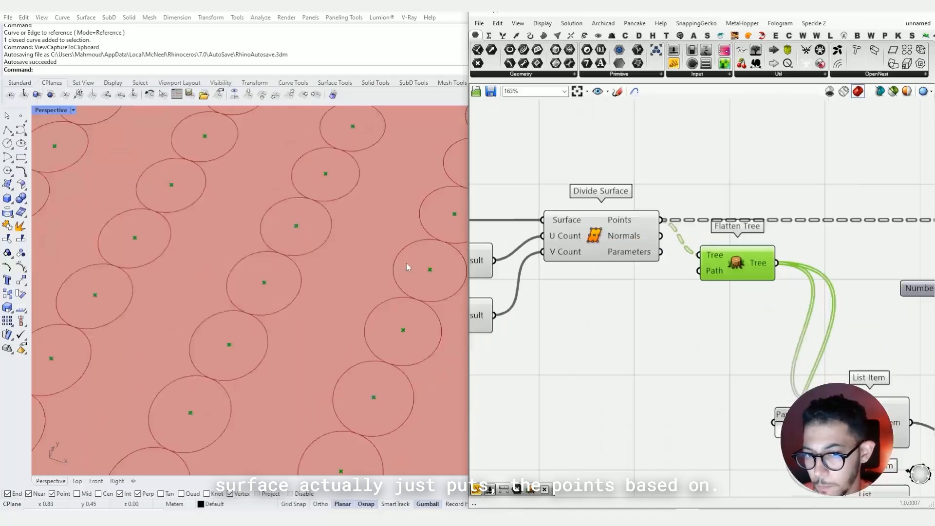
{"action": "right_click_drag", "start_coordinate": [382, 286], "coordinate": [336, 267]}
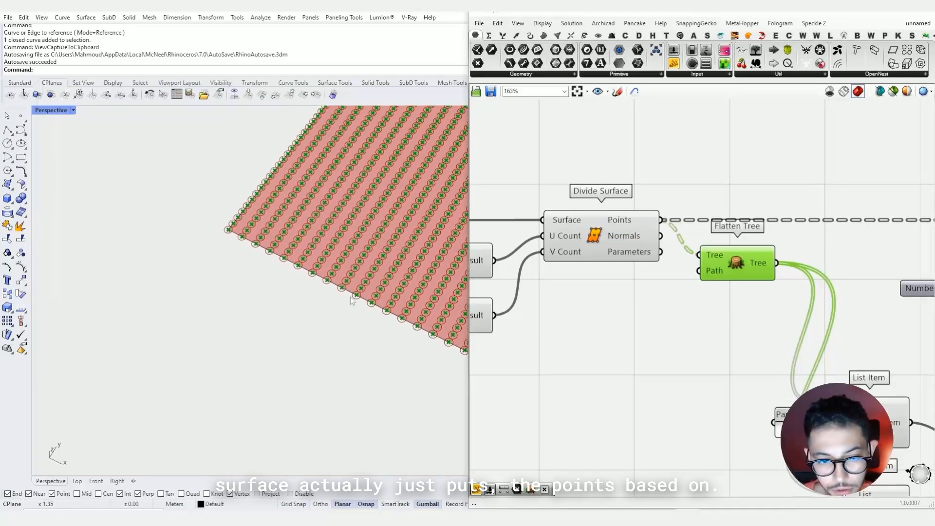
{"action": "scroll", "coordinate": [316, 301], "scroll_direction": "down", "scroll_amount": 9}
{"action": "scroll", "coordinate": [278, 297], "scroll_direction": "up", "scroll_amount": 8}
Connect the Flatten Tree output to Circle's Plane input in place of the Divide Surface points and align Flatten Tree with that wire
{"action": "right_click_drag", "start_coordinate": [708, 226], "coordinate": [627, 247]}
{"action": "scroll", "coordinate": [611, 275], "scroll_direction": "down", "scroll_amount": 6}
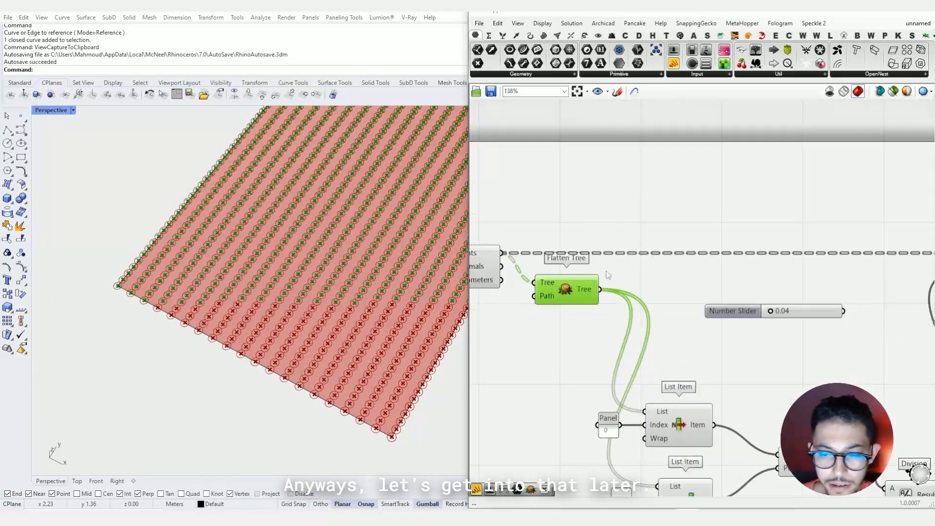
{"action": "scroll", "coordinate": [679, 239], "scroll_direction": "up", "scroll_amount": 3}
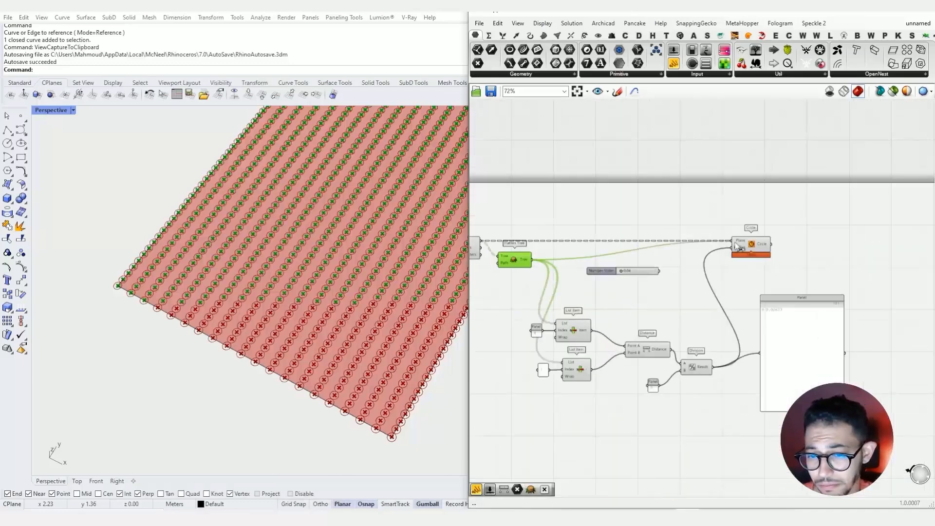
{"action": "left_click_drag", "start_coordinate": [517, 264], "coordinate": [523, 249]}
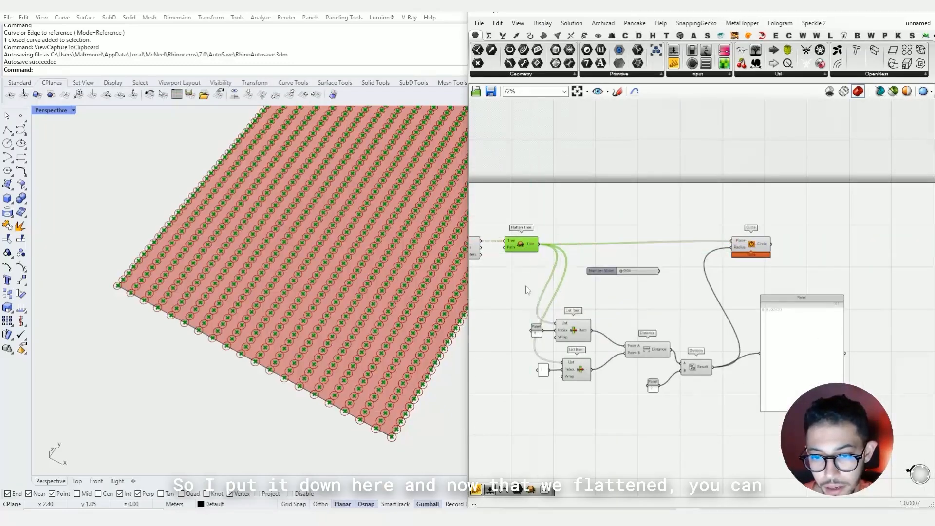
{"action": "scroll", "coordinate": [691, 292], "scroll_direction": "up", "scroll_amount": 4}
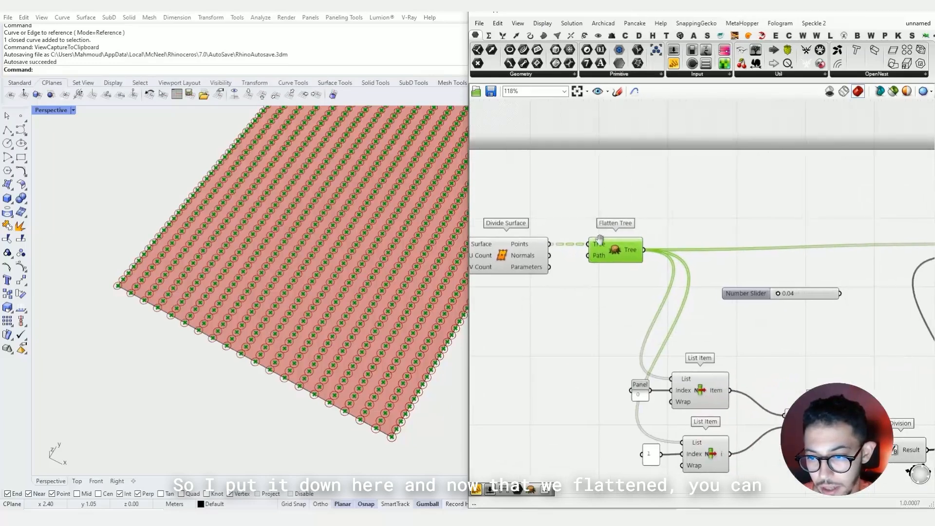
Compare the wire entering Flatten Tree from Divide Surface with the wires leaving Flatten Tree up close
{"action": "scroll", "coordinate": [552, 246], "scroll_direction": "up", "scroll_amount": 3}
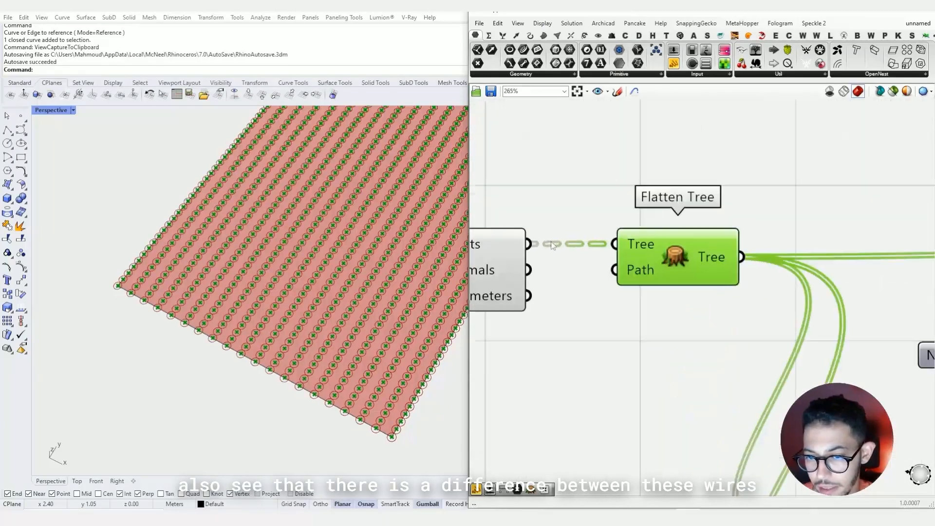
{"action": "scroll", "coordinate": [536, 245], "scroll_direction": "up", "scroll_amount": 6}
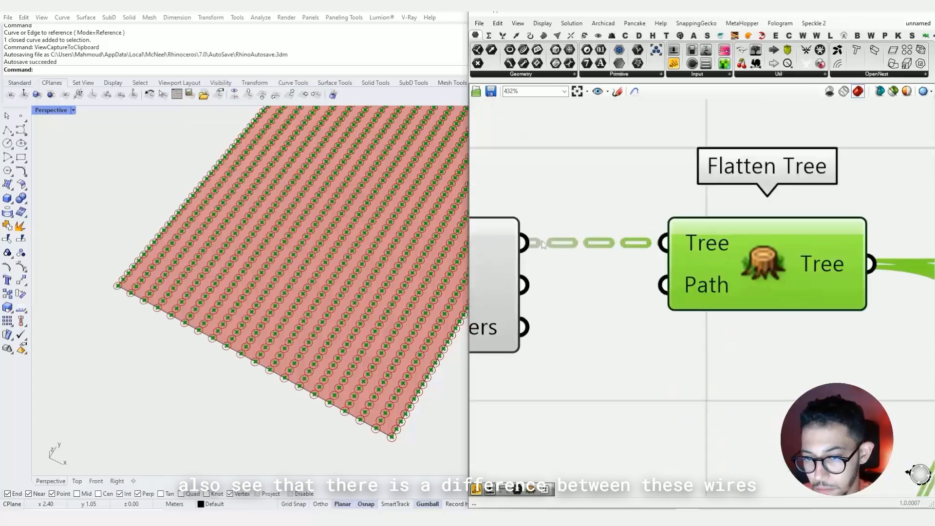
{"action": "scroll", "coordinate": [601, 316], "scroll_direction": "down", "scroll_amount": 6}
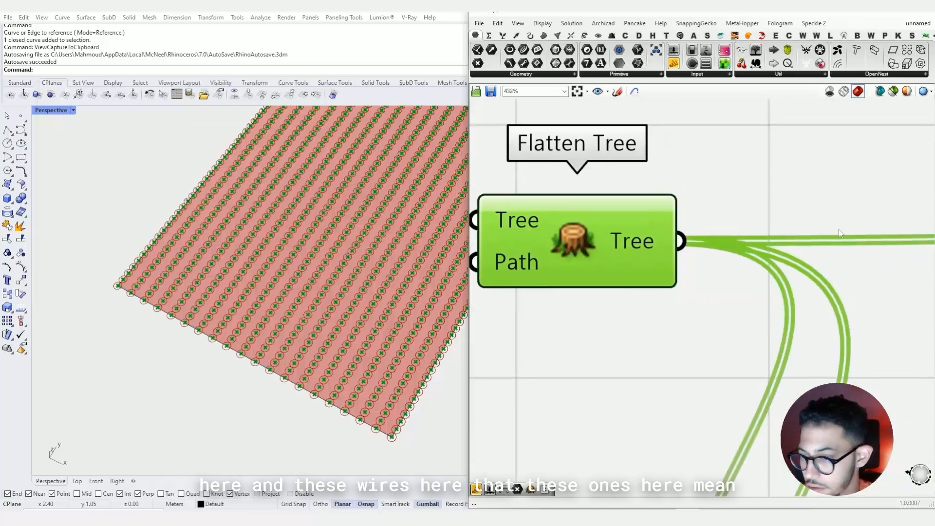
{"action": "scroll", "coordinate": [597, 222], "scroll_direction": "up", "scroll_amount": 3}
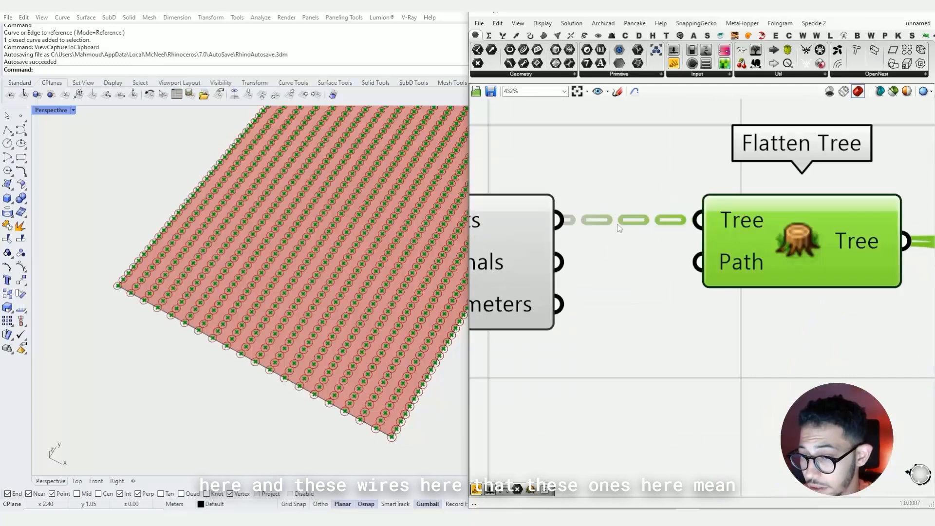
{"action": "scroll", "coordinate": [617, 230], "scroll_direction": "down", "scroll_amount": 2}
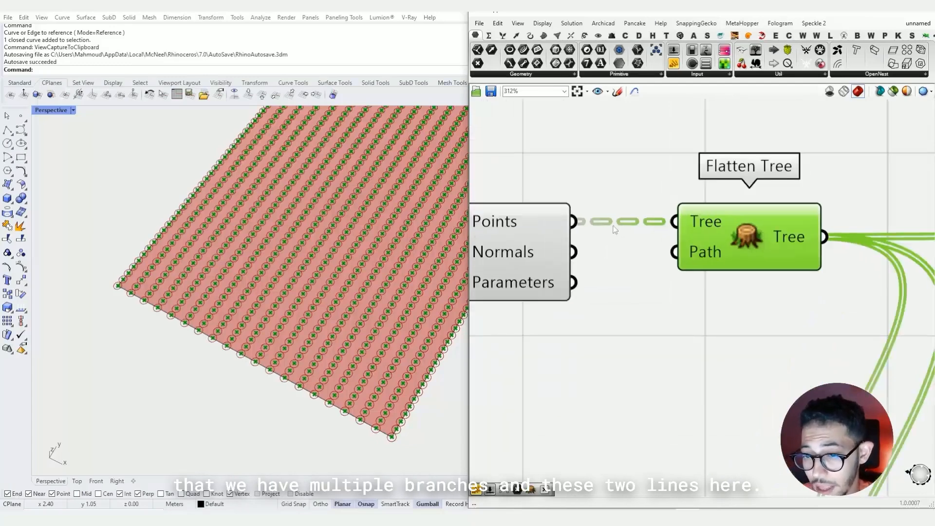
{"action": "scroll", "coordinate": [614, 233], "scroll_direction": "up", "scroll_amount": 4}
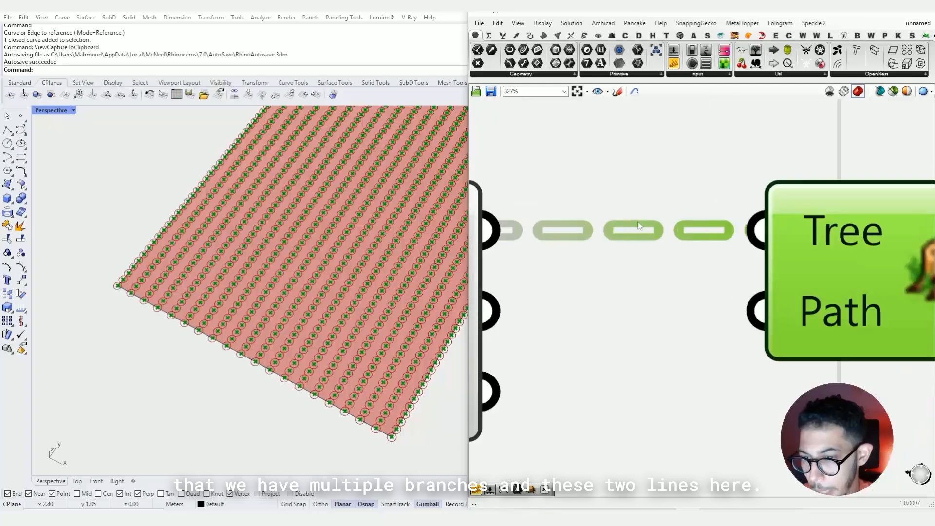
{"action": "scroll", "coordinate": [495, 213], "scroll_direction": "down", "scroll_amount": 4}
{"action": "right_click_drag", "start_coordinate": [801, 224], "coordinate": [517, 188]}
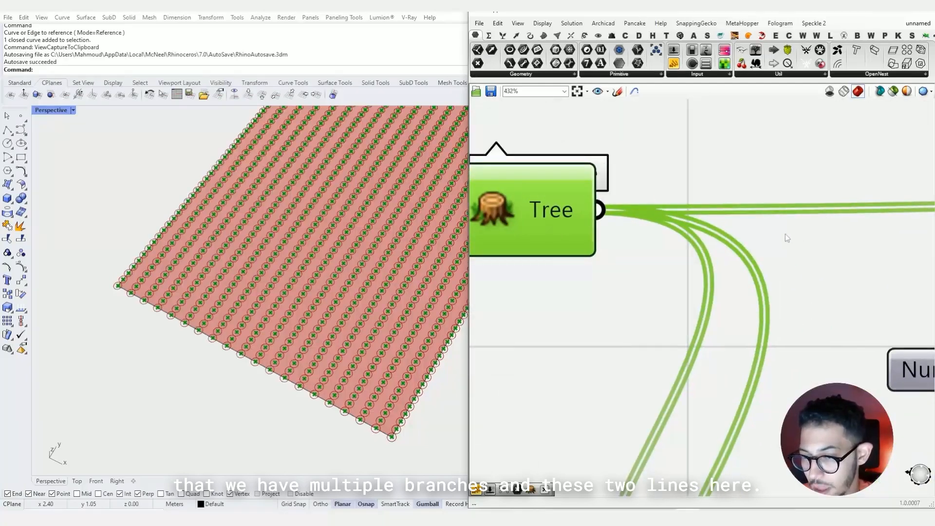
{"action": "scroll", "coordinate": [785, 235], "scroll_direction": "down", "scroll_amount": 3}
{"action": "right_click_drag", "start_coordinate": [785, 229], "coordinate": [649, 213]}
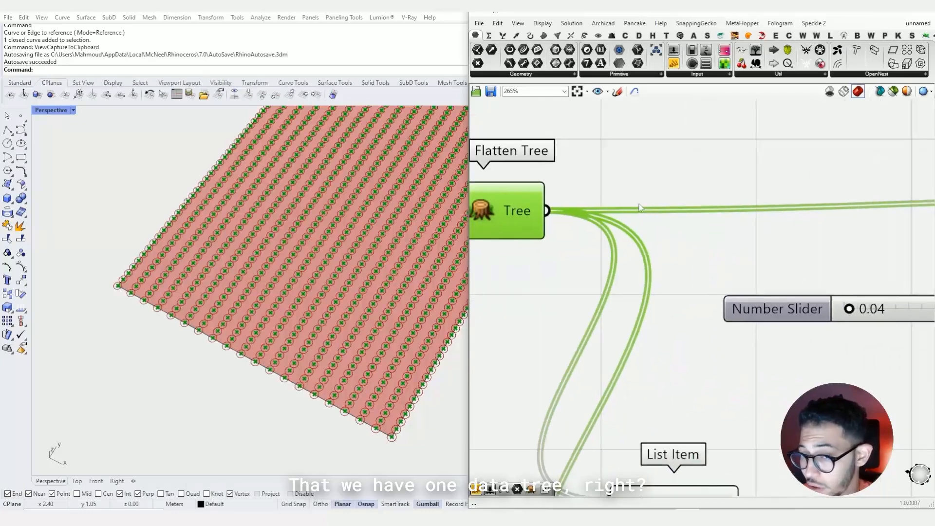
{"action": "scroll", "coordinate": [639, 208], "scroll_direction": "down", "scroll_amount": 2}
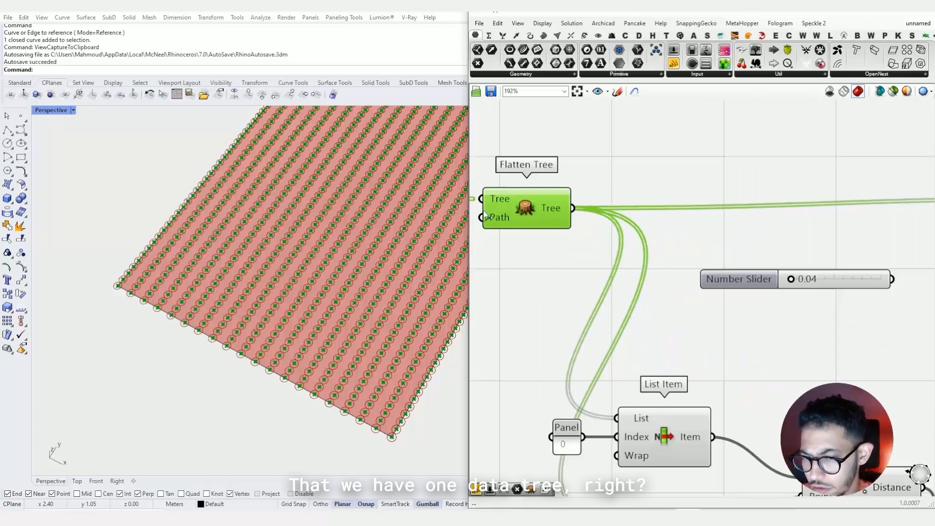
{"action": "scroll", "coordinate": [486, 213], "scroll_direction": "up", "scroll_amount": 5}
{"action": "scroll", "coordinate": [549, 233], "scroll_direction": "down", "scroll_amount": 3}
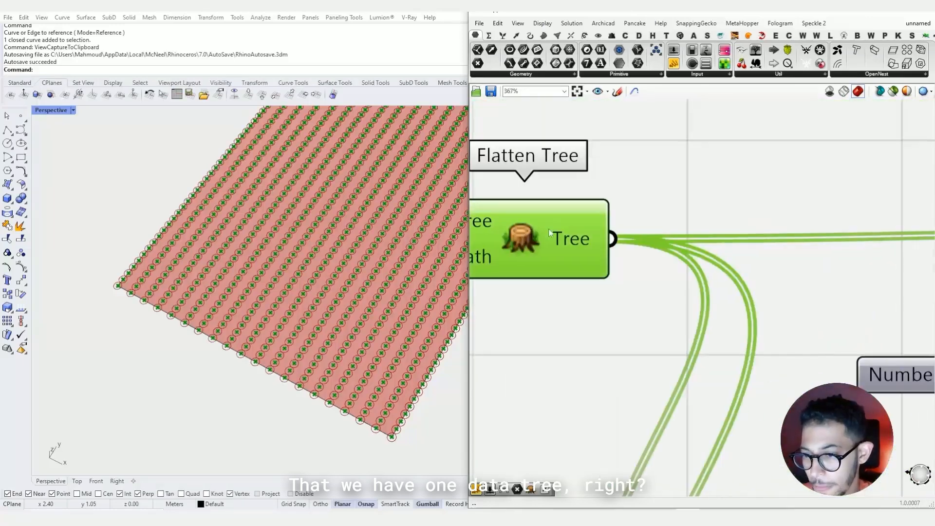
{"action": "scroll", "coordinate": [742, 234], "scroll_direction": "down", "scroll_amount": 4}
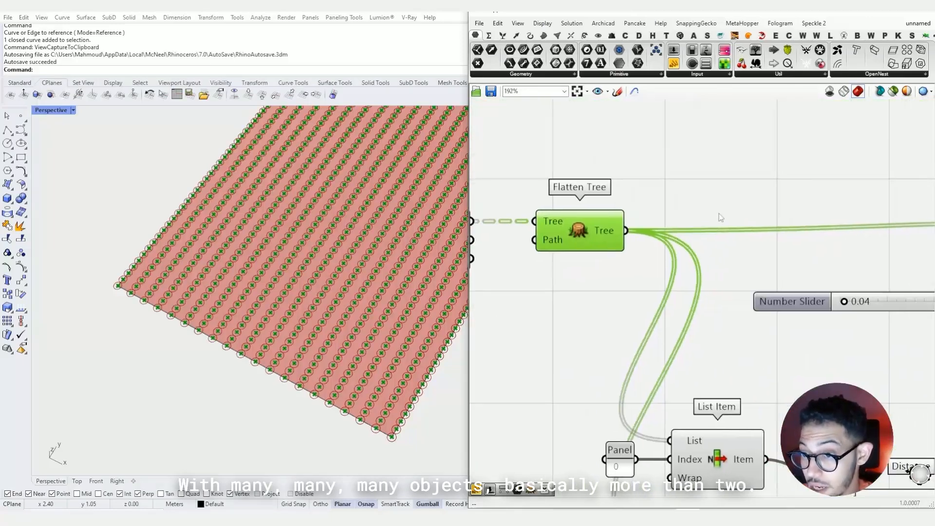
Move Circle further along its Plane wire to straighten the connection, and shift the radius value Panel over beneath it
{"action": "right_click_drag", "start_coordinate": [721, 218], "coordinate": [660, 205]}
{"action": "scroll", "coordinate": [584, 195], "scroll_direction": "down", "scroll_amount": 3}
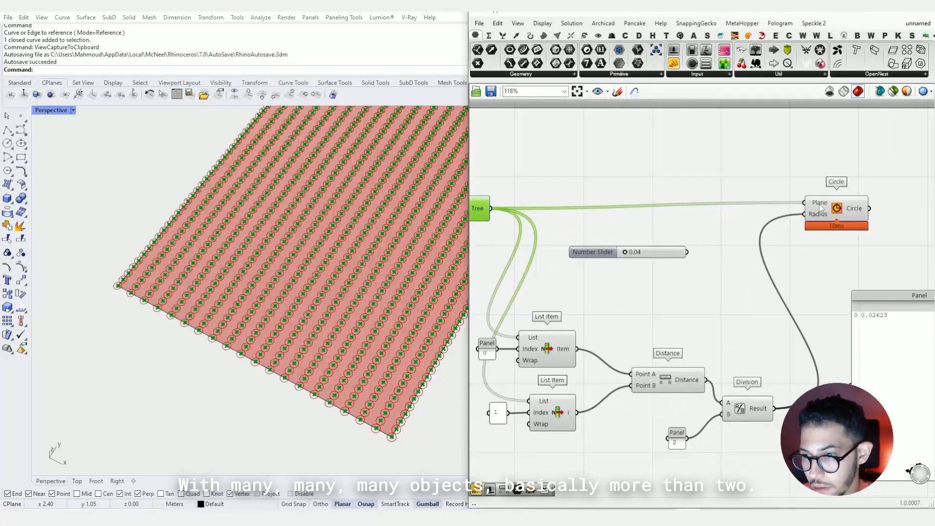
{"action": "left_click_drag", "start_coordinate": [822, 205], "coordinate": [840, 211]}
{"action": "right_click_drag", "start_coordinate": [841, 211], "coordinate": [701, 211]}
{"action": "left_click_drag", "start_coordinate": [701, 211], "coordinate": [862, 211]}
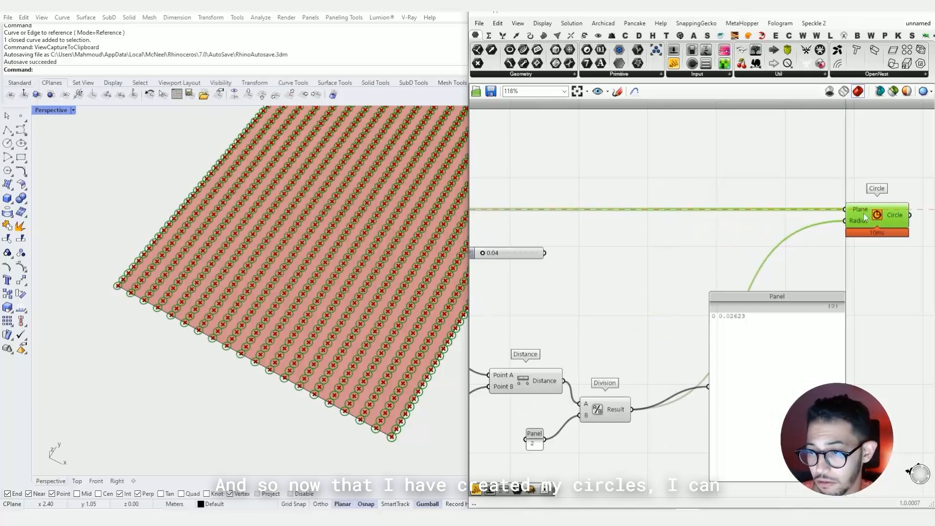
{"action": "right_click_drag", "start_coordinate": [793, 351], "coordinate": [654, 361]}
{"action": "left_click_drag", "start_coordinate": [656, 364], "coordinate": [770, 364]}
{"action": "right_click_drag", "start_coordinate": [769, 364], "coordinate": [847, 338]}
{"action": "scroll", "coordinate": [809, 199], "scroll_direction": "down", "scroll_amount": 4}
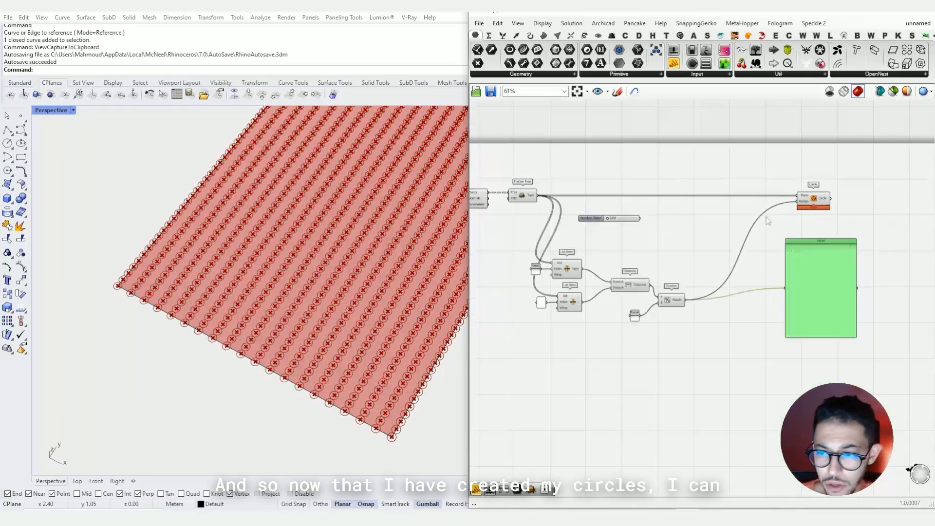
Set the number sliders feeding the two Multiplication components to 38 for the upper one and 19 for the lower one
{"action": "right_click_drag", "start_coordinate": [477, 244], "coordinate": [802, 264]}
{"action": "scroll", "coordinate": [675, 234], "scroll_direction": "up", "scroll_amount": 5}
{"action": "left_click_drag", "start_coordinate": [676, 233], "coordinate": [718, 265]}
{"action": "key", "text": "ctrl+z"}
{"action": "left_click_drag", "start_coordinate": [678, 267], "coordinate": [650, 287]}
{"action": "scroll", "coordinate": [660, 283], "scroll_direction": "up", "scroll_amount": 3}
{"action": "left_click_drag", "start_coordinate": [658, 196], "coordinate": [676, 198]}
Inspect the circles in the viewport up close for touching neighbours, and look over the whole panel
{"action": "scroll", "coordinate": [337, 220], "scroll_direction": "up", "scroll_amount": 6}
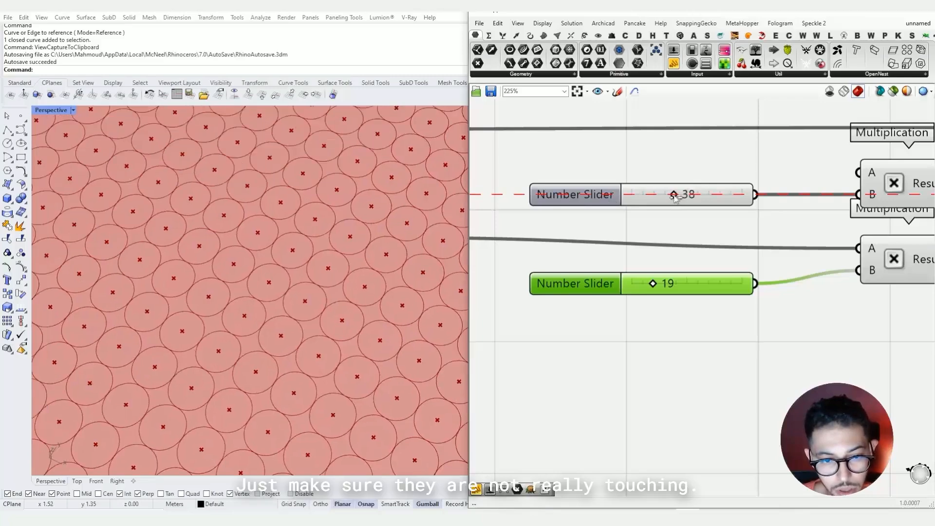
{"action": "scroll", "coordinate": [306, 416], "scroll_direction": "up", "scroll_amount": 5}
{"action": "scroll", "coordinate": [347, 363], "scroll_direction": "down", "scroll_amount": 2}
{"action": "scroll", "coordinate": [655, 318], "scroll_direction": "down", "scroll_amount": 9}
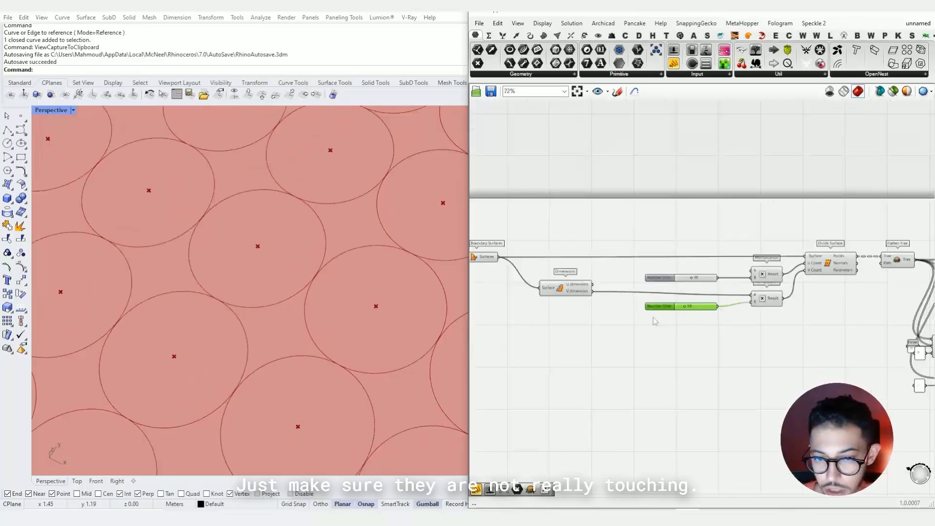
{"action": "scroll", "coordinate": [426, 294], "scroll_direction": "down", "scroll_amount": 15}
{"action": "right_click_drag", "start_coordinate": [426, 294], "coordinate": [362, 367], "text": "shift"}
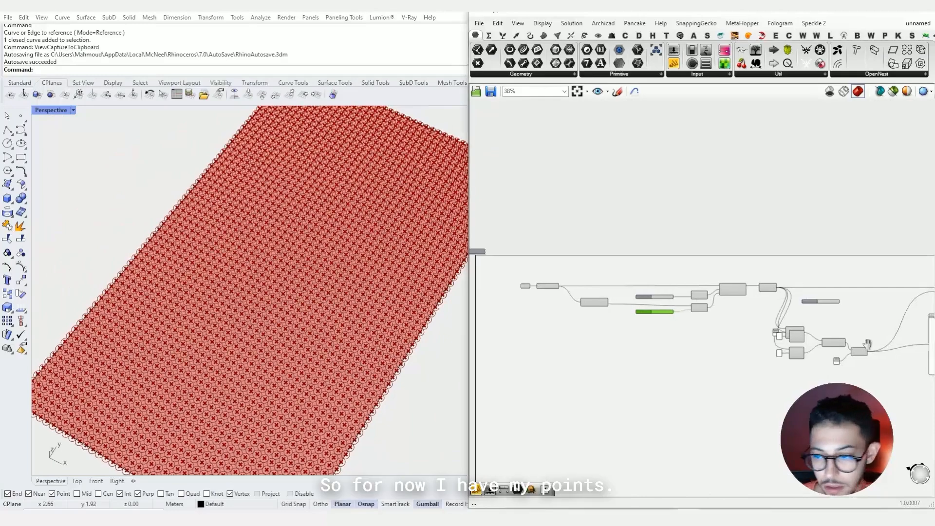
Hide the viewport preview of the grid points from Divide Surface and Flatten Tree, leaving the circles displayed
{"action": "right_click_drag", "start_coordinate": [902, 290], "coordinate": [604, 288]}
{"action": "scroll", "coordinate": [604, 288], "scroll_direction": "up", "scroll_amount": 4}
{"action": "scroll", "coordinate": [901, 234], "scroll_direction": "down", "scroll_amount": 2}
{"action": "scroll", "coordinate": [591, 378], "scroll_direction": "up", "scroll_amount": 3}
{"action": "right_click_drag", "start_coordinate": [589, 380], "coordinate": [858, 409]}
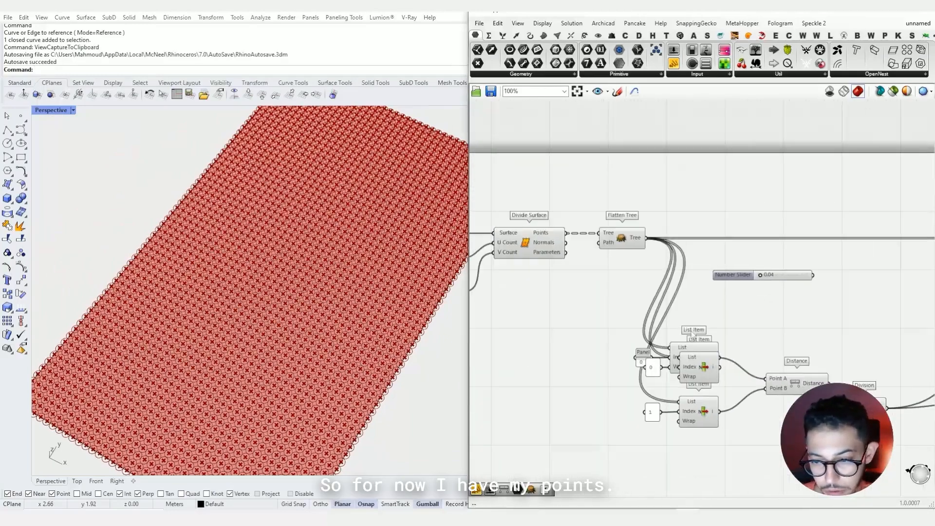
{"action": "left_click", "coordinate": [536, 237]}
{"action": "key", "text": "ctrl+q"}
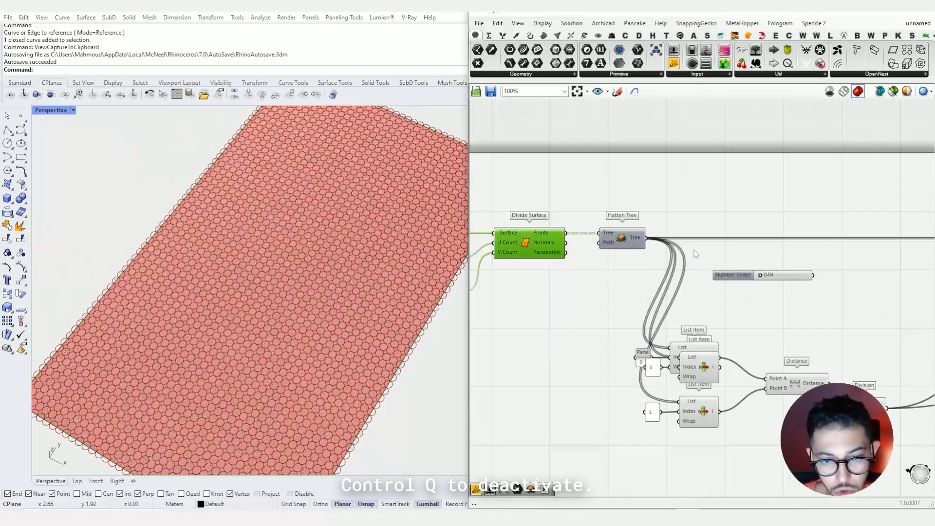
Move the Panel listing the radius value away from the Circle component to clear space beside it
{"action": "scroll", "coordinate": [332, 270], "scroll_direction": "down", "scroll_amount": 6}
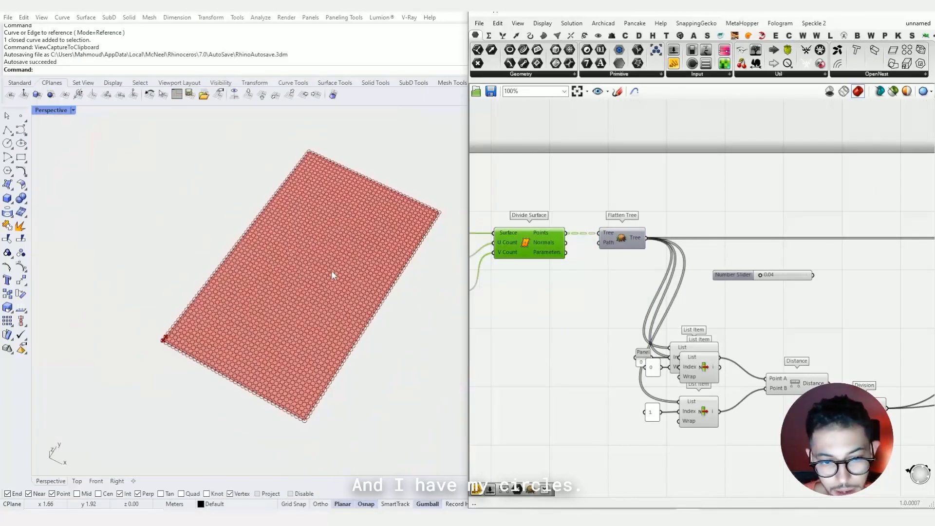
{"action": "scroll", "coordinate": [801, 303], "scroll_direction": "down", "scroll_amount": 4}
{"action": "right_click_drag", "start_coordinate": [801, 303], "coordinate": [492, 304]}
{"action": "scroll", "coordinate": [629, 292], "scroll_direction": "up", "scroll_amount": 5}
{"action": "left_click", "coordinate": [594, 250]}
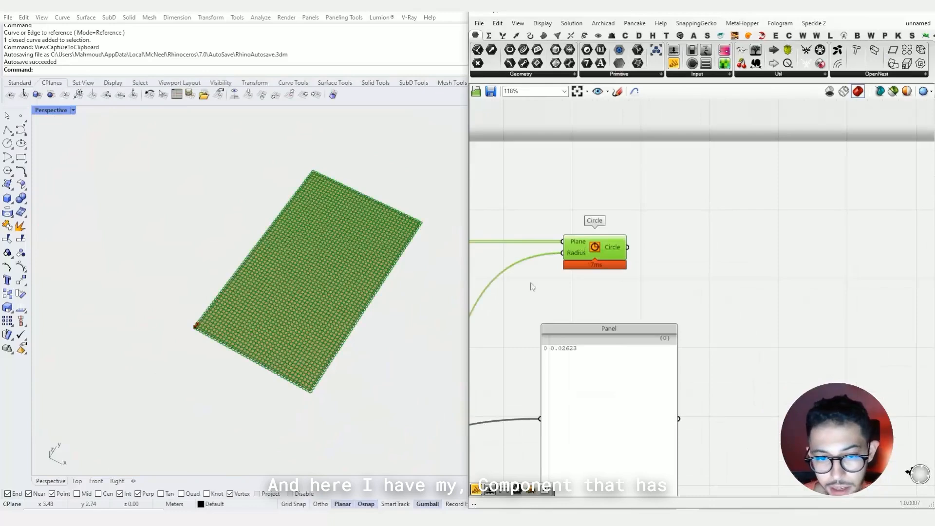
{"action": "left_click_drag", "start_coordinate": [586, 371], "coordinate": [771, 394]}
{"action": "scroll", "coordinate": [590, 266], "scroll_direction": "up", "scroll_amount": 4}
Nudge the Circle component and highlight its curves over the panel in the viewport, clearing the selection when done
{"action": "left_click", "coordinate": [586, 236]}
{"action": "left_click", "coordinate": [677, 254]}
{"action": "right_click_drag", "start_coordinate": [678, 254], "coordinate": [779, 254]}
{"action": "scroll", "coordinate": [780, 254], "scroll_direction": "down", "scroll_amount": 1}
{"action": "left_click_drag", "start_coordinate": [712, 236], "coordinate": [720, 246]}
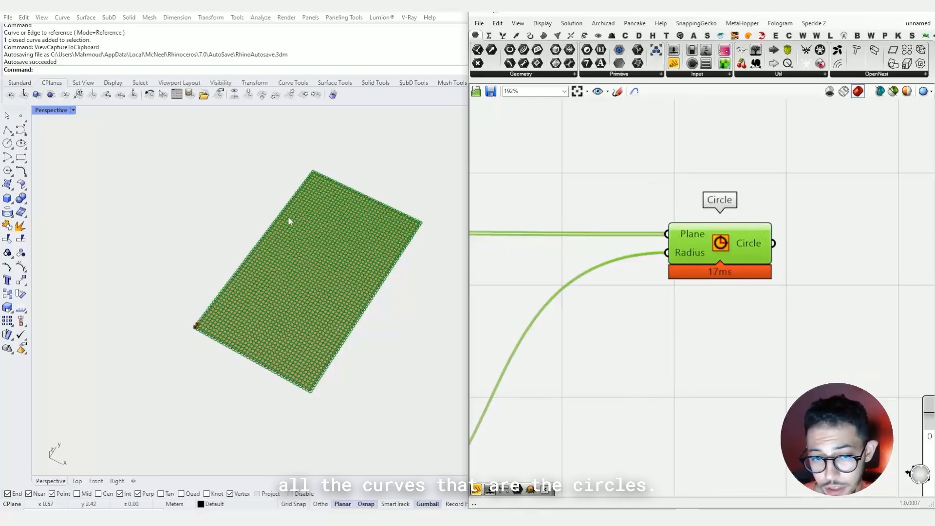
{"action": "left_click", "coordinate": [534, 238]}
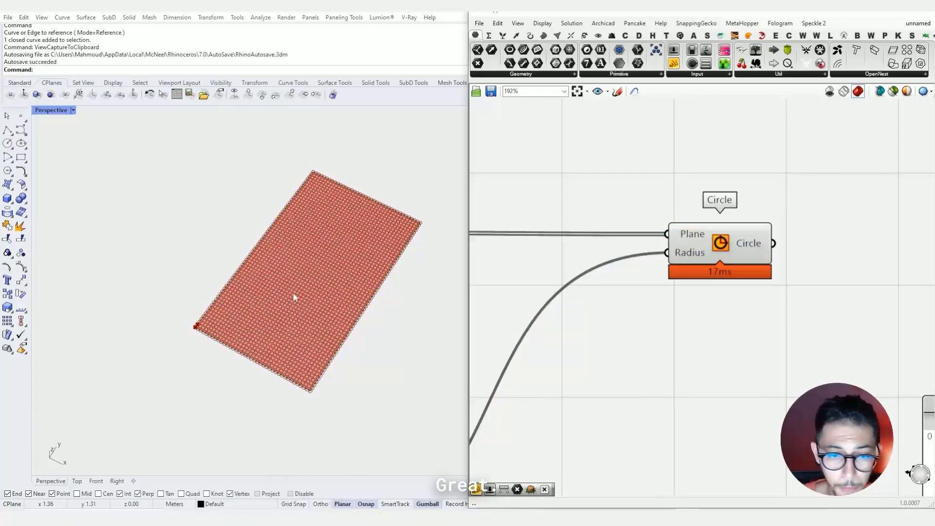
{"action": "scroll", "coordinate": [253, 295], "scroll_direction": "down", "scroll_amount": 2}
{"action": "scroll", "coordinate": [253, 290], "scroll_direction": "up", "scroll_amount": 4}
{"action": "scroll", "coordinate": [252, 290], "scroll_direction": "down", "scroll_amount": 4}
{"action": "scroll", "coordinate": [264, 287], "scroll_direction": "up", "scroll_amount": 2}
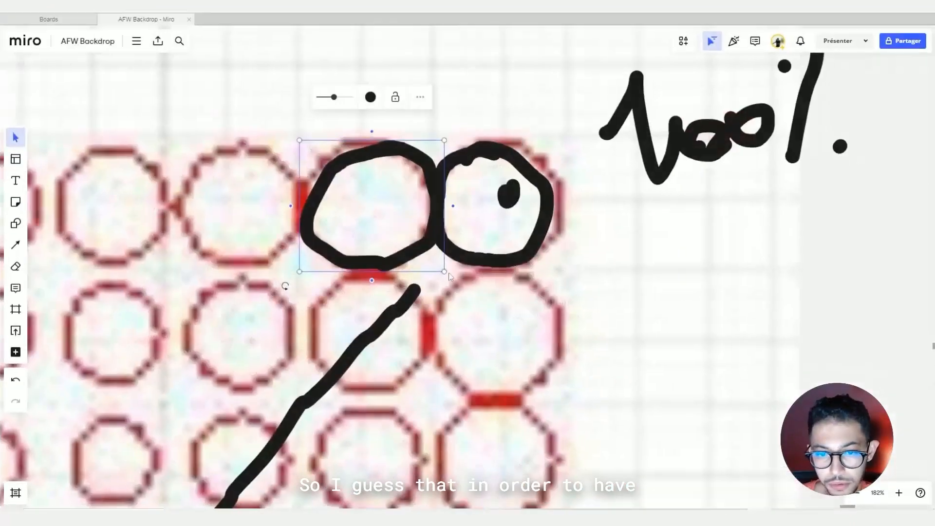
Review the touching circles sketched on the Miro board, and search Pinterest for "cnc milled perforatoion"
{"action": "scroll", "coordinate": [378, 356], "scroll_direction": "down", "scroll_amount": 5}
{"action": "scroll", "coordinate": [378, 356], "scroll_direction": "up", "scroll_amount": 6}
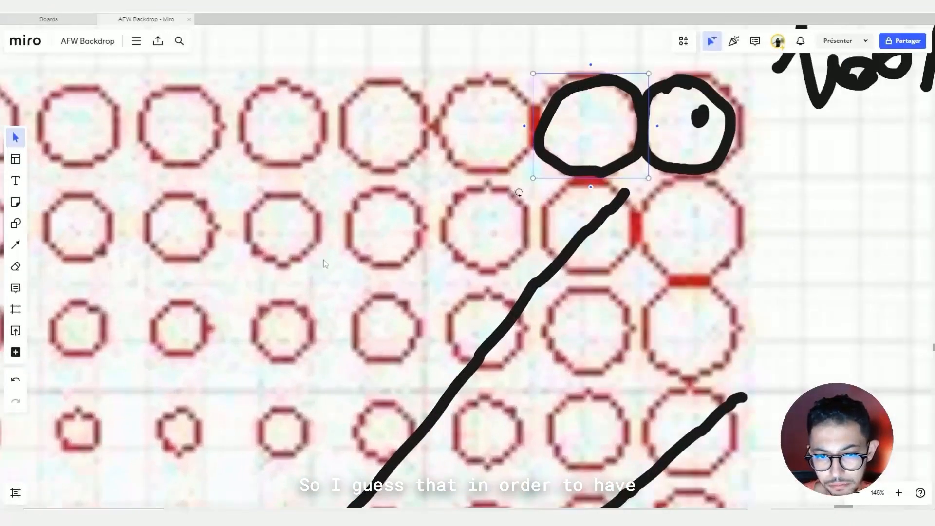
{"action": "mouse_move", "coordinate": [615, 518]}
{"action": "left_click", "coordinate": [668, 477]}
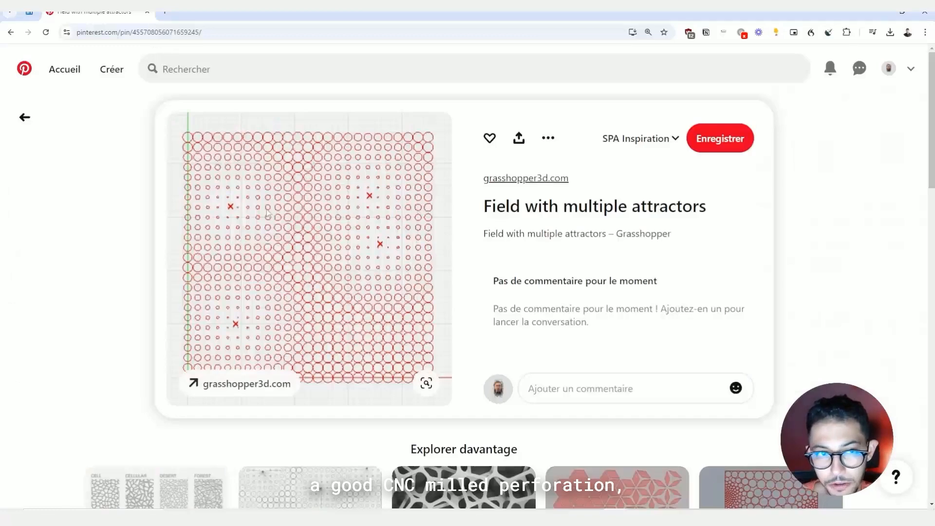
{"action": "left_click", "coordinate": [230, 65]}
{"action": "type", "text": "cnc milled pêr"}
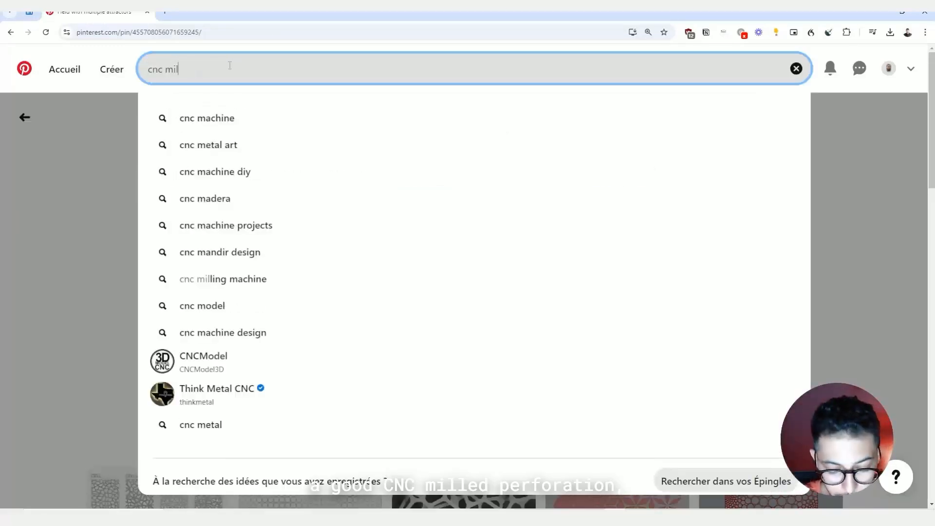
{"action": "key", "text": "BackSpace"}
{"action": "key", "text": "BackSpace"}
{"action": "type", "text": "erforato"}
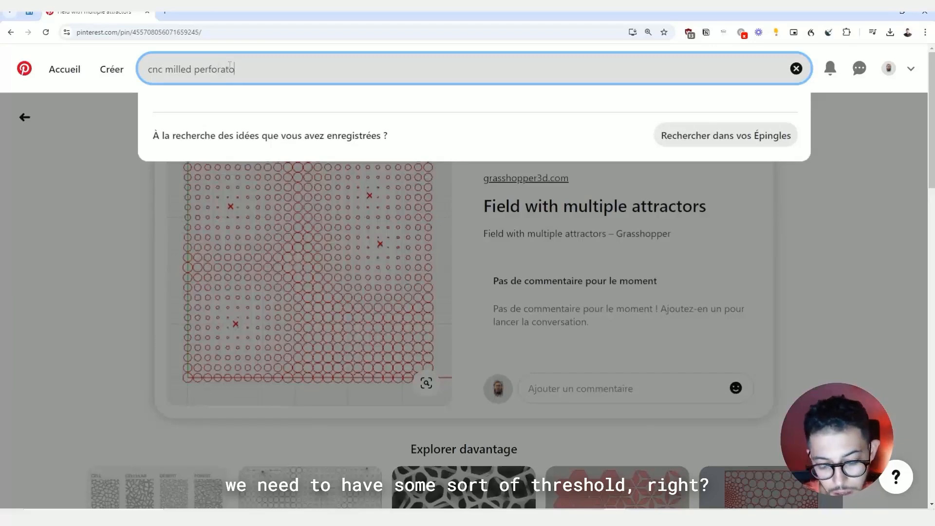
{"action": "type", "text": "ion"}
{"action": "key", "text": "Return"}
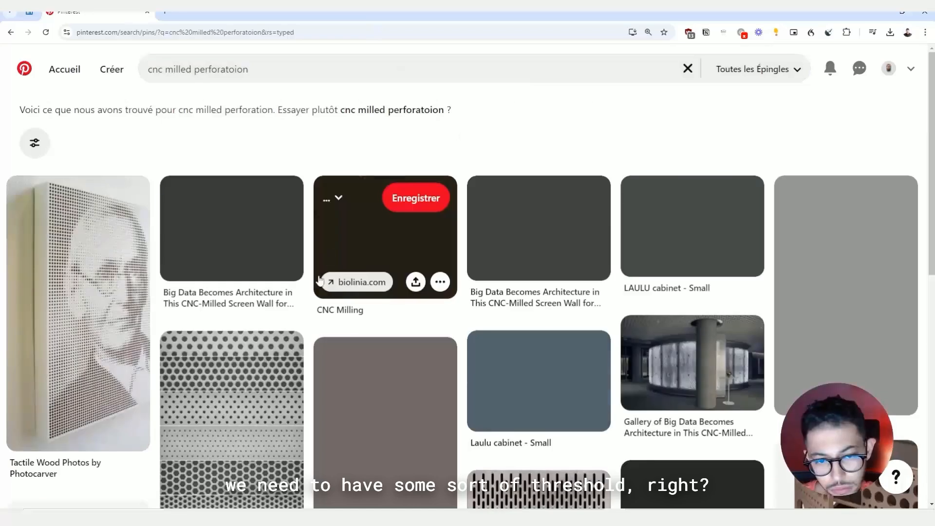
Browse the Pinterest results for spacing between milled holes, opening the perforated Laulu cabinet pin and returning to the list
{"action": "left_click", "coordinate": [530, 399]}
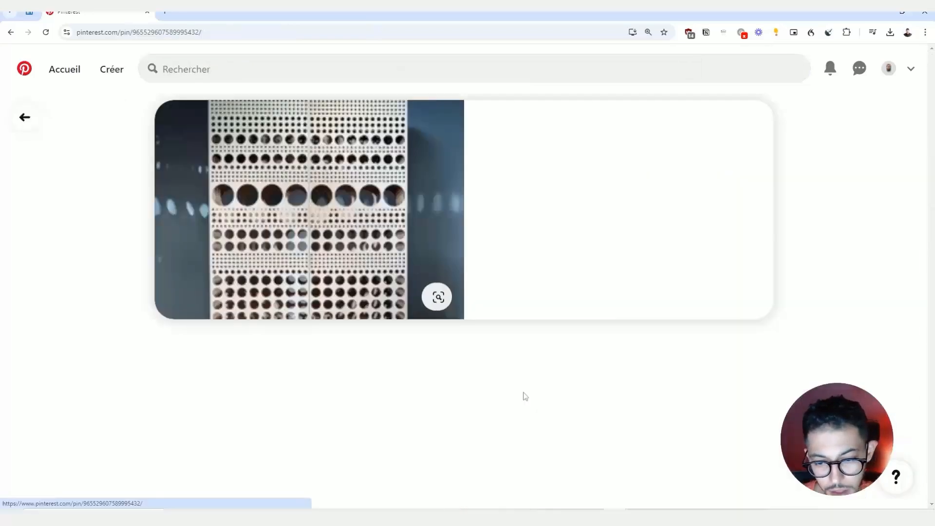
{"action": "left_click", "coordinate": [24, 117]}
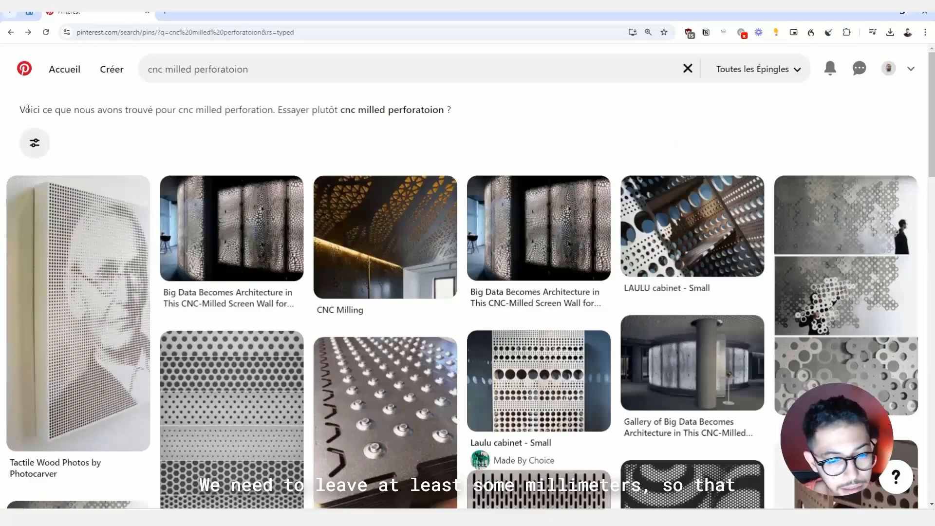
{"action": "scroll", "coordinate": [471, 397], "scroll_direction": "down", "scroll_amount": 6}
{"action": "scroll", "coordinate": [527, 390], "scroll_direction": "down", "scroll_amount": 1}
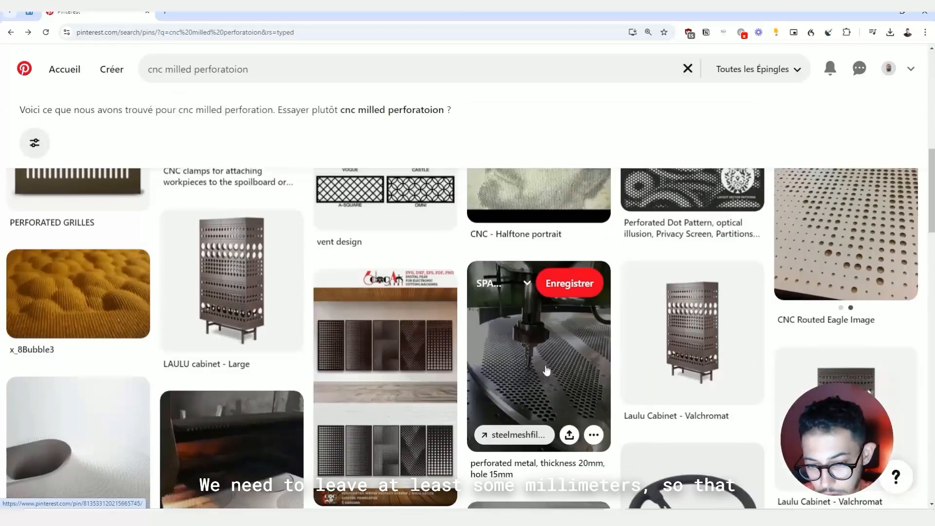
{"action": "scroll", "coordinate": [524, 380], "scroll_direction": "down", "scroll_amount": 3}
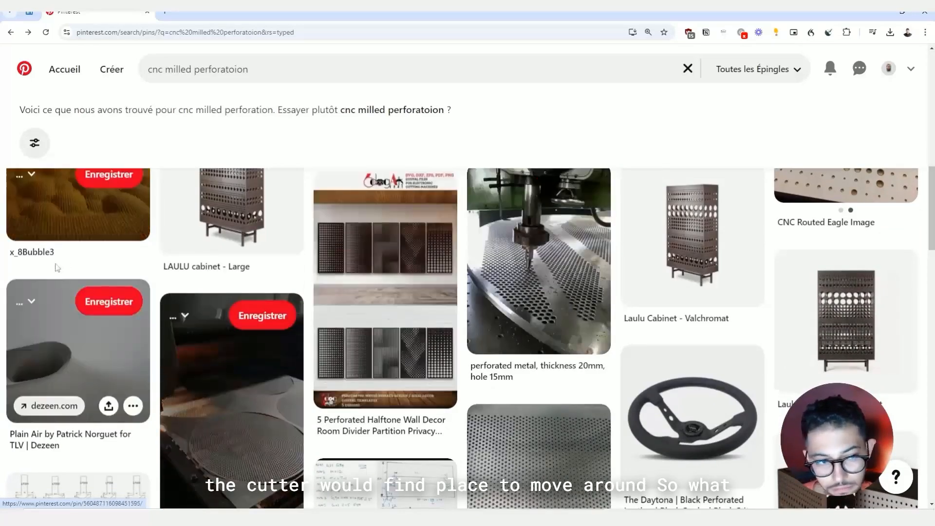
{"action": "scroll", "coordinate": [56, 267], "scroll_direction": "down", "scroll_amount": 3}
Leave Pinterest, look over the attractor sketch in Miro, and switch back to Grasshopper at the Division result feeding Circle's Radius
{"action": "left_click", "coordinate": [880, 14]}
{"action": "scroll", "coordinate": [578, 292], "scroll_direction": "down", "scroll_amount": 5}
{"action": "scroll", "coordinate": [577, 295], "scroll_direction": "down", "scroll_amount": 3}
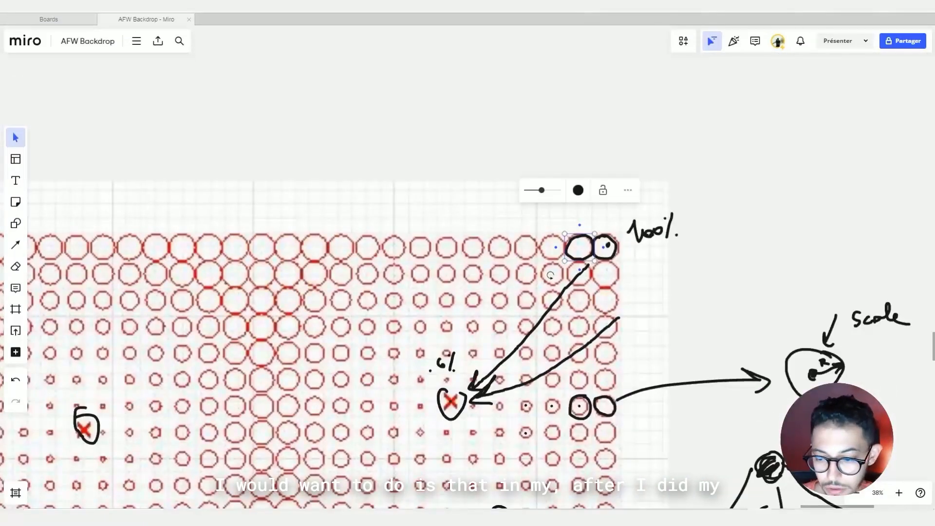
{"action": "key", "text": "alt+Tab"}
{"action": "scroll", "coordinate": [531, 390], "scroll_direction": "up", "scroll_amount": 2}
{"action": "right_click_drag", "start_coordinate": [531, 390], "coordinate": [677, 364]}
{"action": "scroll", "coordinate": [609, 389], "scroll_direction": "up", "scroll_amount": 1}
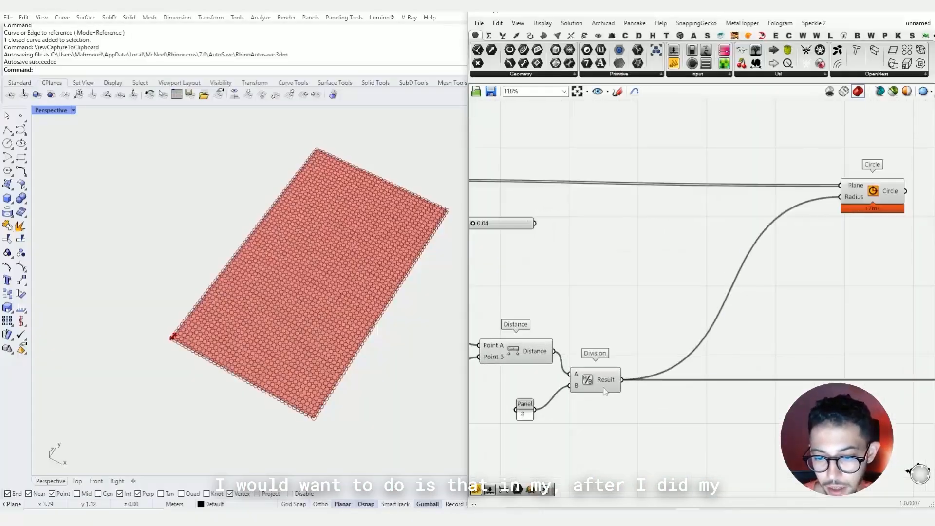
Insert a Data parameter after Division and reroute the Division result's outgoing wires through it, placing it in line with Division
{"action": "left_click_drag", "start_coordinate": [604, 388], "coordinate": [640, 357]}
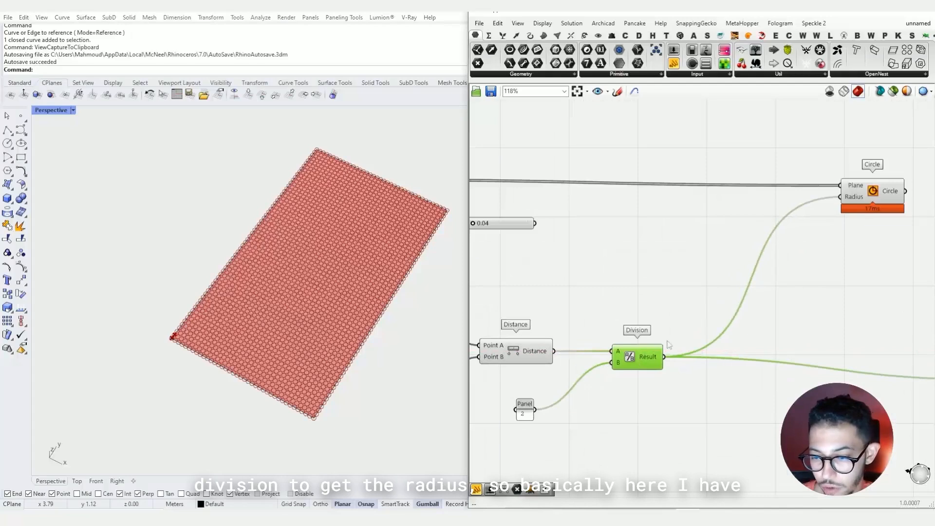
{"action": "double_click", "coordinate": [693, 331]}
{"action": "type", "text": "data"}
{"action": "left_click", "coordinate": [695, 313]}
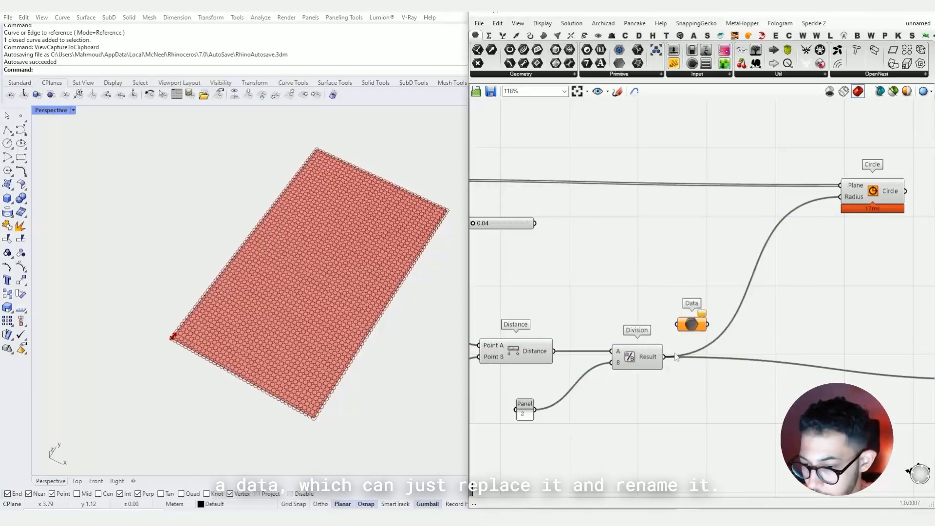
{"action": "mouse_move", "coordinate": [665, 358]}
{"action": "left_mouse_down", "text": "ctrl+shift"}
{"action": "mouse_move", "coordinate": [708, 325]}
{"action": "mouse_move", "coordinate": [665, 358]}
{"action": "left_mouse_up", "text": "ctrl+shift"}
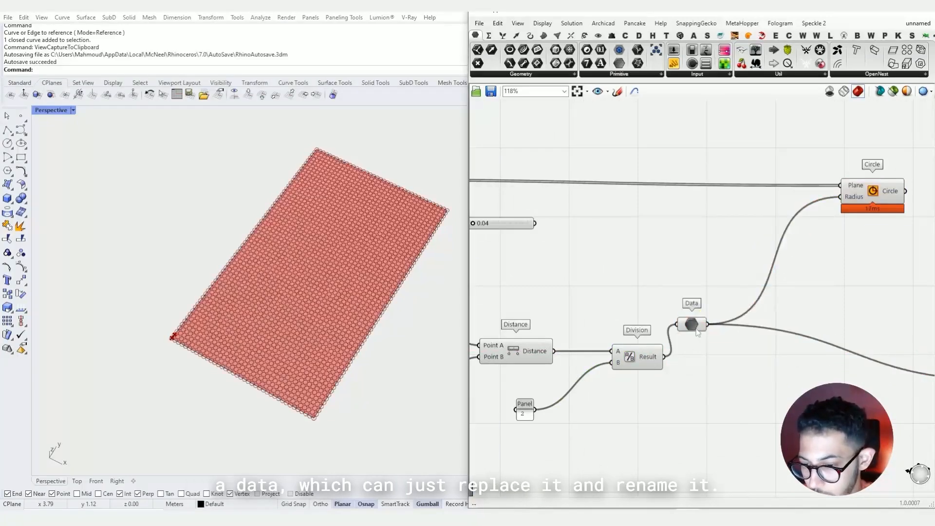
{"action": "left_click_drag", "start_coordinate": [691, 325], "coordinate": [692, 357]}
Rename the Data parameter Radius and move it further from Division to leave room between them
{"action": "right_click", "coordinate": [693, 359]}
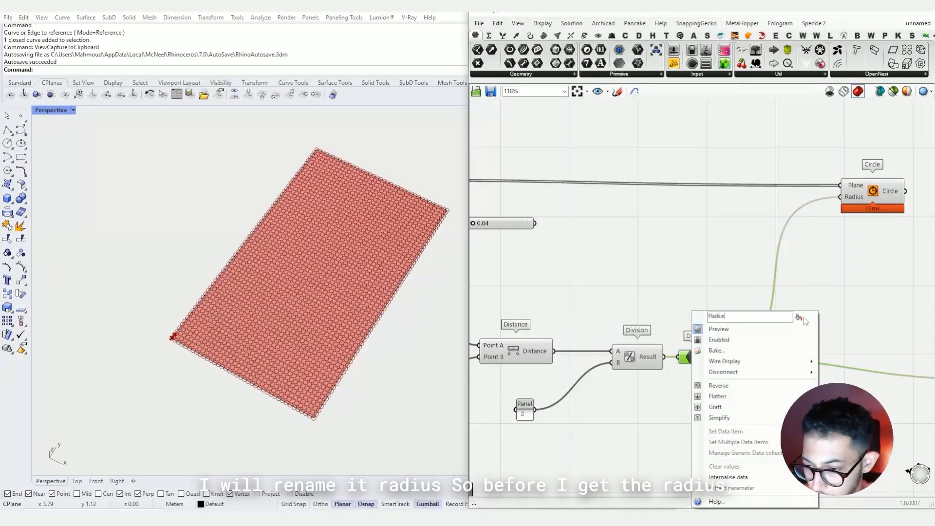
{"action": "key", "text": "Return"}
{"action": "left_click", "coordinate": [713, 279]}
{"action": "left_click_drag", "start_coordinate": [691, 359], "coordinate": [769, 356]}
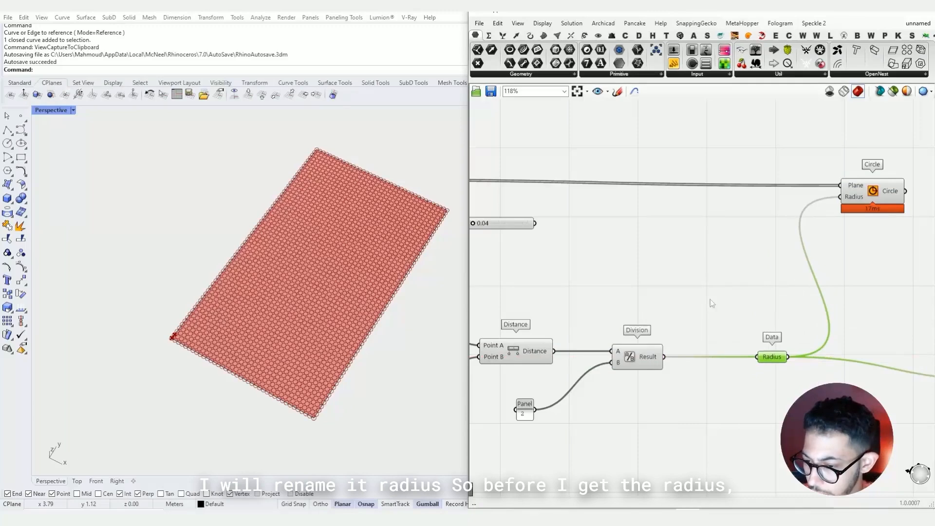
Add a Subtraction component between Division and the Radius parameter, feeding the Division result into its A input
{"action": "scroll", "coordinate": [710, 303], "scroll_direction": "up", "scroll_amount": 3}
{"action": "double_click", "coordinate": [702, 332]}
{"action": "type", "text": "subtraction"}
{"action": "key", "text": "Return"}
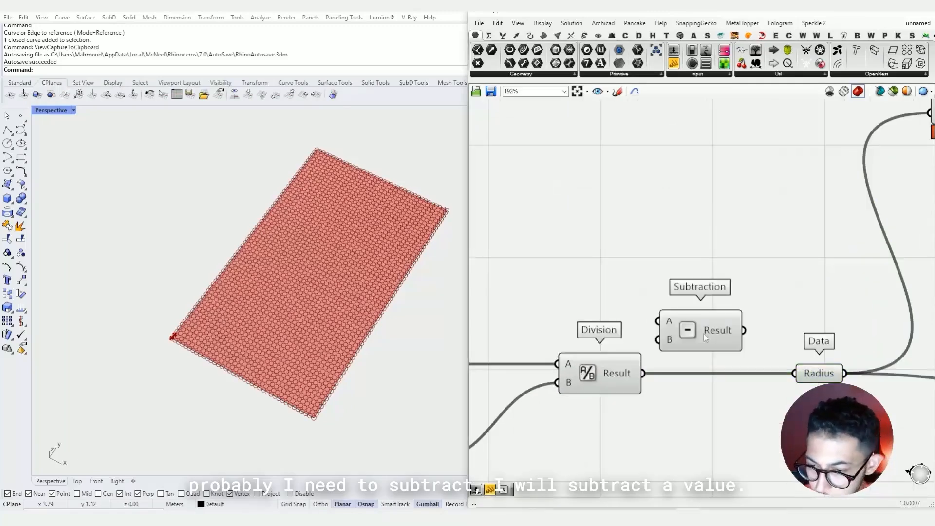
{"action": "left_click_drag", "start_coordinate": [717, 322], "coordinate": [752, 324]}
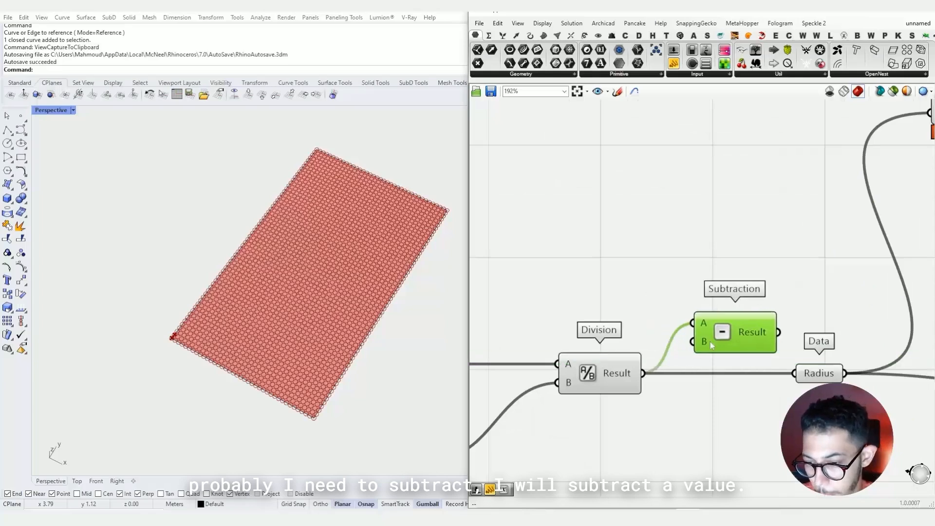
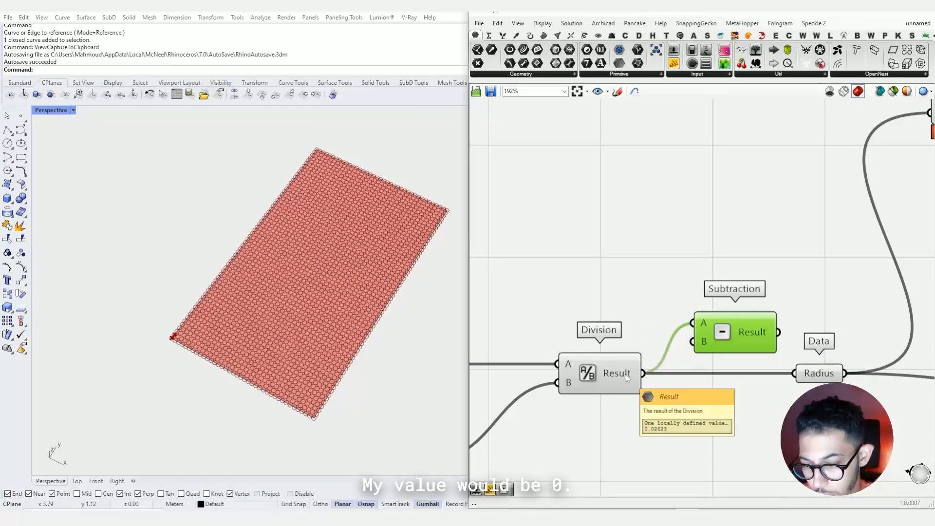
Connect a 0.01 number slider to Subtraction's B input and feed the Subtraction result into the Radius parameter
{"action": "double_click", "coordinate": [649, 439]}
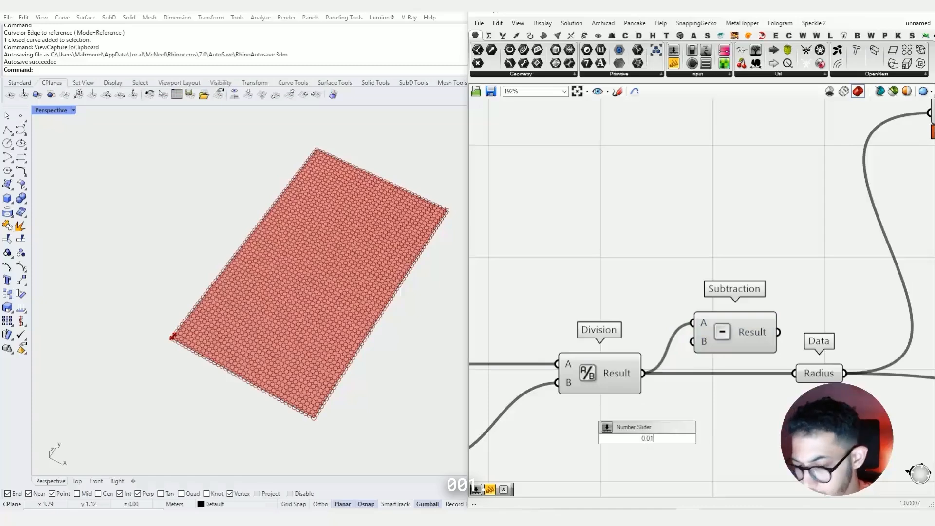
{"action": "key", "text": "Return"}
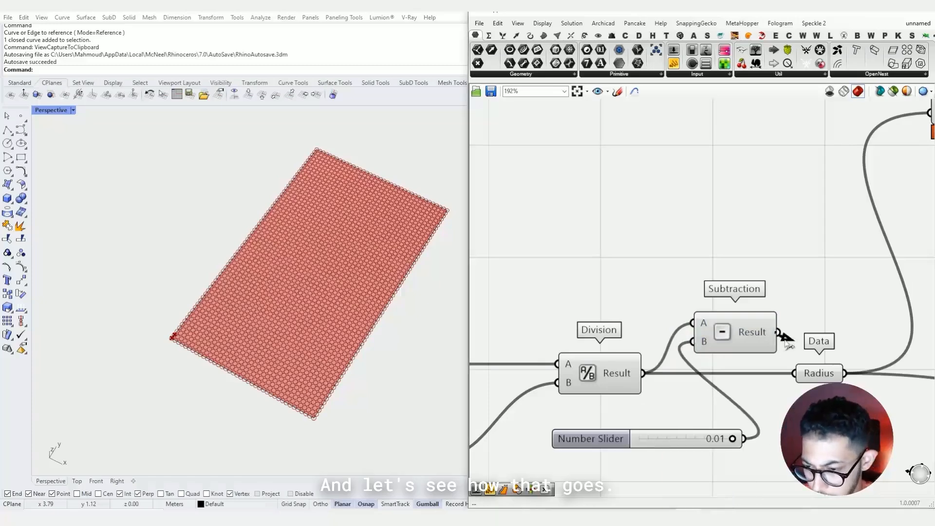
{"action": "scroll", "coordinate": [328, 336], "scroll_direction": "up", "scroll_amount": 10}
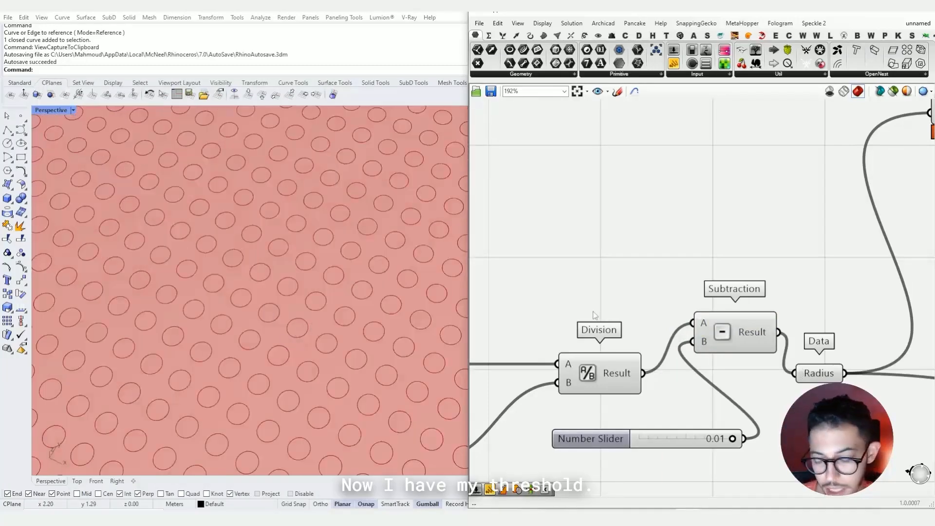
Enlarge the circles by setting the upper Multiplication's number slider to 20 and the lower one's to 9
{"action": "scroll", "coordinate": [670, 341], "scroll_direction": "up", "scroll_amount": 1}
{"action": "right_click_drag", "start_coordinate": [647, 440], "coordinate": [916, 327]}
{"action": "double_click", "coordinate": [649, 360]}
{"action": "left_click", "coordinate": [643, 363]}
{"action": "scroll", "coordinate": [643, 341], "scroll_direction": "down", "scroll_amount": 6}
{"action": "scroll", "coordinate": [580, 279], "scroll_direction": "up", "scroll_amount": 6}
{"action": "scroll", "coordinate": [674, 262], "scroll_direction": "up", "scroll_amount": 2}
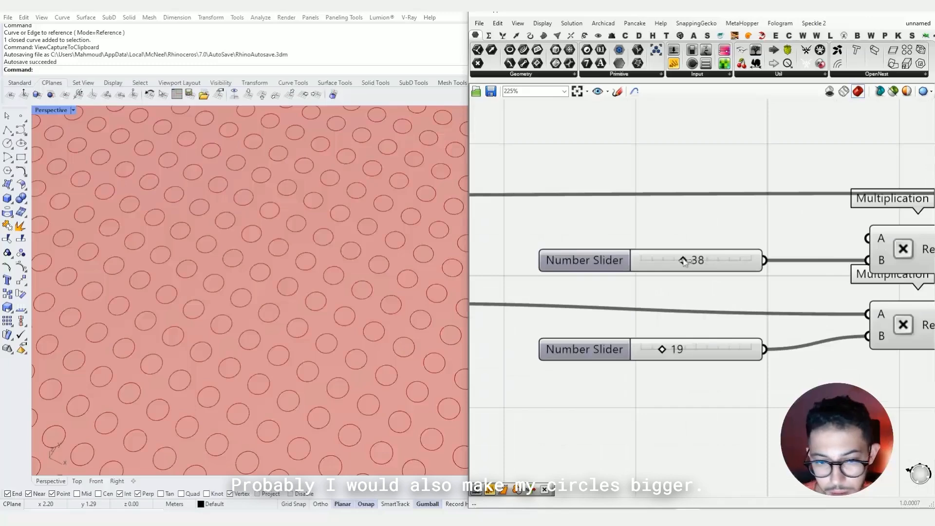
{"action": "left_click_drag", "start_coordinate": [682, 259], "coordinate": [695, 260]}
{"action": "left_click_drag", "start_coordinate": [662, 349], "coordinate": [651, 350]}
{"action": "left_click_drag", "start_coordinate": [687, 262], "coordinate": [662, 267]}
{"action": "scroll", "coordinate": [659, 259], "scroll_direction": "up", "scroll_amount": 3}
{"action": "scroll", "coordinate": [335, 278], "scroll_direction": "down", "scroll_amount": 5}
{"action": "scroll", "coordinate": [334, 277], "scroll_direction": "up", "scroll_amount": 3}
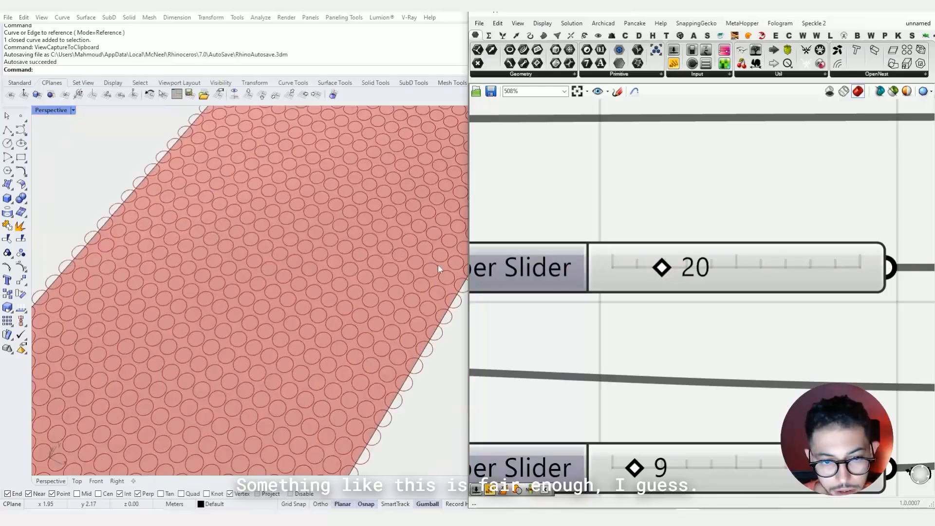
Delete the panel that reads out the Radius values
{"action": "scroll", "coordinate": [662, 292], "scroll_direction": "down", "scroll_amount": 10}
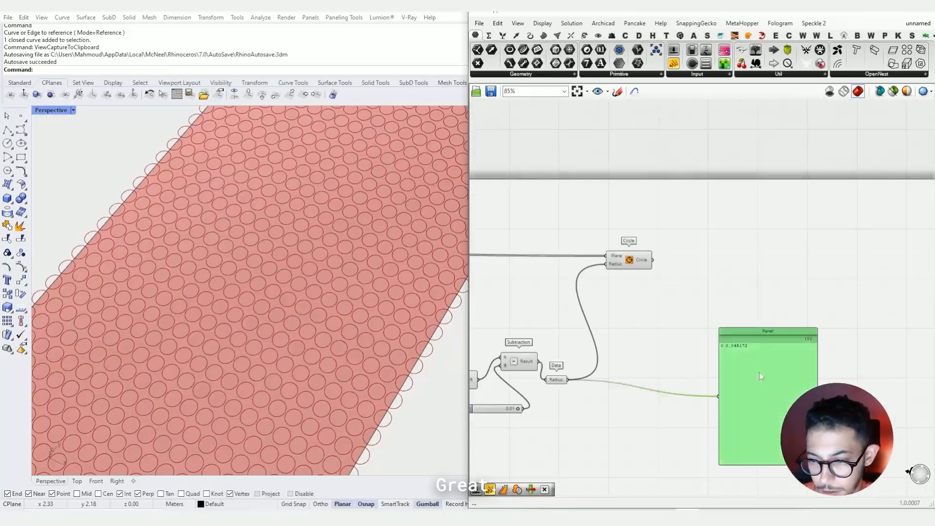
{"action": "scroll", "coordinate": [778, 340], "scroll_direction": "down", "scroll_amount": 2}
{"action": "key", "text": "Delete"}
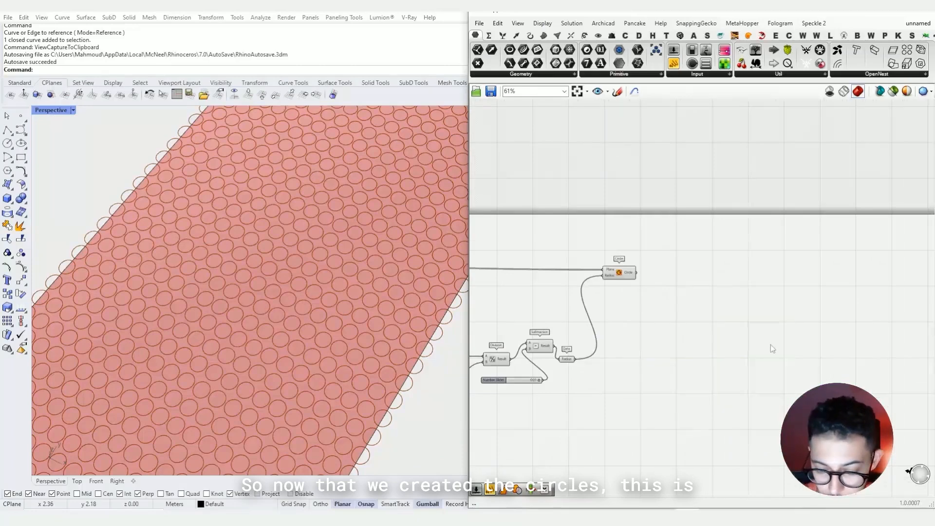
Separate the duplicate List Item and its 0 panel from the first List Item and delete both duplicates
{"action": "scroll", "coordinate": [862, 309], "scroll_direction": "down", "scroll_amount": 6}
{"action": "scroll", "coordinate": [698, 308], "scroll_direction": "up", "scroll_amount": 5}
{"action": "scroll", "coordinate": [870, 245], "scroll_direction": "down", "scroll_amount": 1}
{"action": "scroll", "coordinate": [686, 331], "scroll_direction": "up", "scroll_amount": 2}
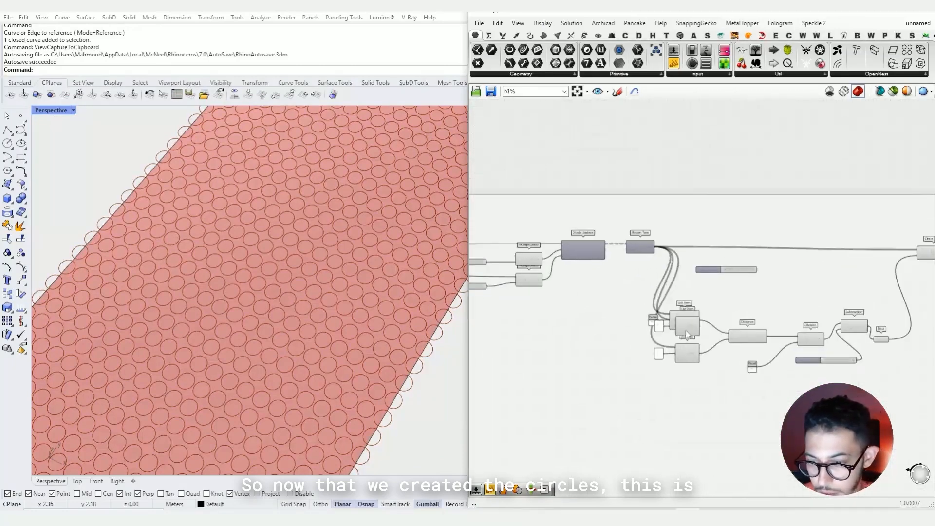
{"action": "left_click_drag", "start_coordinate": [687, 326], "coordinate": [605, 360]}
{"action": "scroll", "coordinate": [661, 330], "scroll_direction": "up", "scroll_amount": 3}
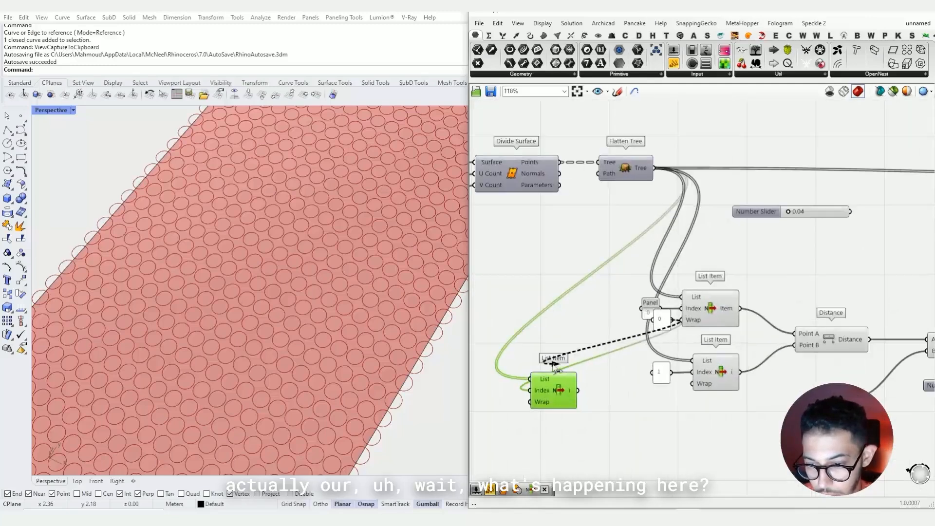
{"action": "left_click_drag", "start_coordinate": [712, 318], "coordinate": [732, 311]}
{"action": "left_click_drag", "start_coordinate": [663, 320], "coordinate": [503, 390]}
{"action": "left_click_drag", "start_coordinate": [571, 336], "coordinate": [492, 409]}
{"action": "key", "text": "Delete"}
Group the components at the start of the definition that create the surface and its dimensions
{"action": "scroll", "coordinate": [589, 351], "scroll_direction": "down", "scroll_amount": 5}
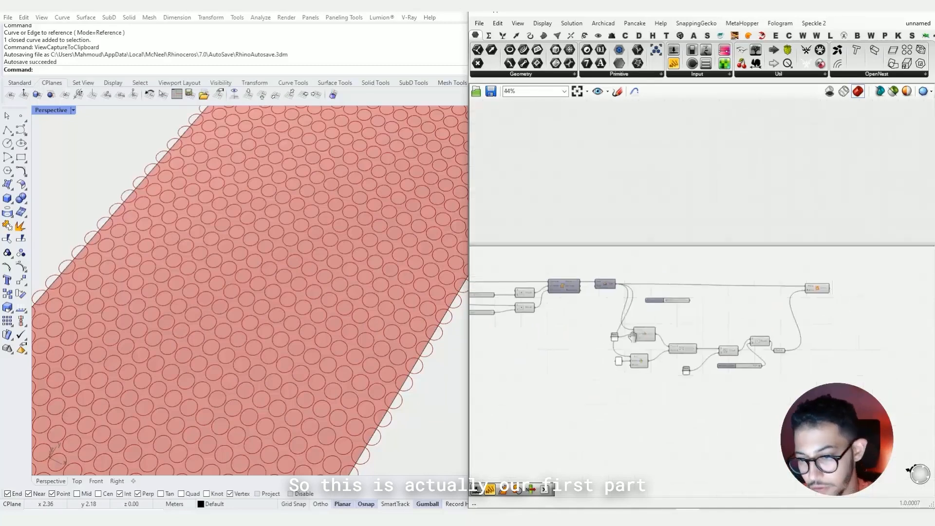
{"action": "scroll", "coordinate": [611, 313], "scroll_direction": "up", "scroll_amount": 4}
{"action": "right_click_drag", "start_coordinate": [532, 309], "coordinate": [703, 342]}
{"action": "scroll", "coordinate": [611, 316], "scroll_direction": "down", "scroll_amount": 5}
{"action": "scroll", "coordinate": [759, 310], "scroll_direction": "up", "scroll_amount": 5}
{"action": "scroll", "coordinate": [746, 300], "scroll_direction": "down", "scroll_amount": 5}
{"action": "right_click_drag", "start_coordinate": [712, 296], "coordinate": [760, 291]}
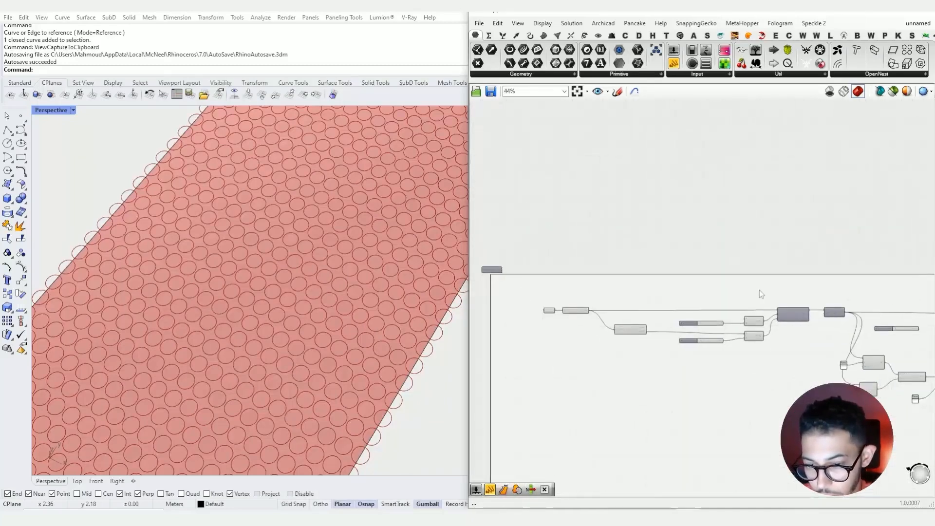
{"action": "left_click_drag", "start_coordinate": [759, 289], "coordinate": [511, 374]}
{"action": "key", "text": "ctrl+g"}
Group the count sliders, both Multiplication components and Divide Surface
{"action": "scroll", "coordinate": [796, 313], "scroll_direction": "up", "scroll_amount": 5}
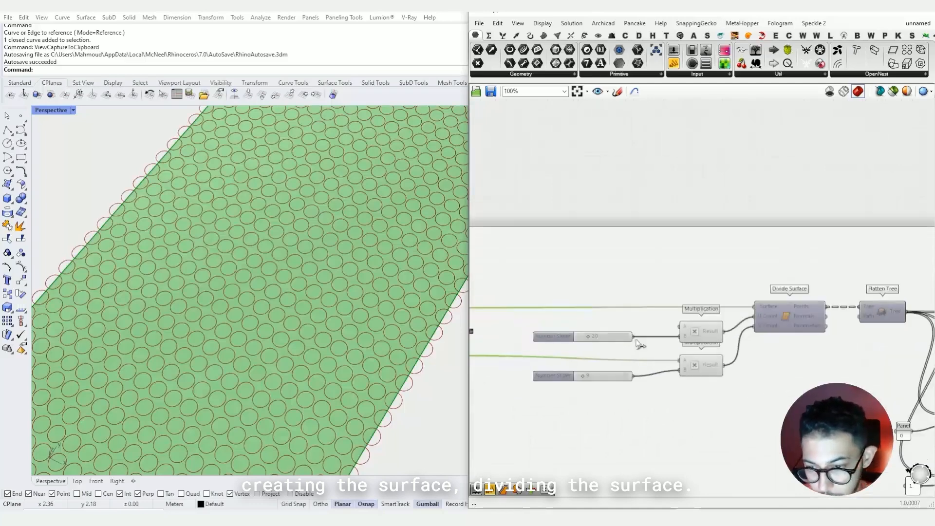
{"action": "left_click_drag", "start_coordinate": [814, 267], "coordinate": [562, 416]}
{"action": "key", "text": "ctrl+g"}
Put Flatten Tree in its own group and nudge it slightly towards Divide Surface
{"action": "right_click_drag", "start_coordinate": [750, 326], "coordinate": [468, 303]}
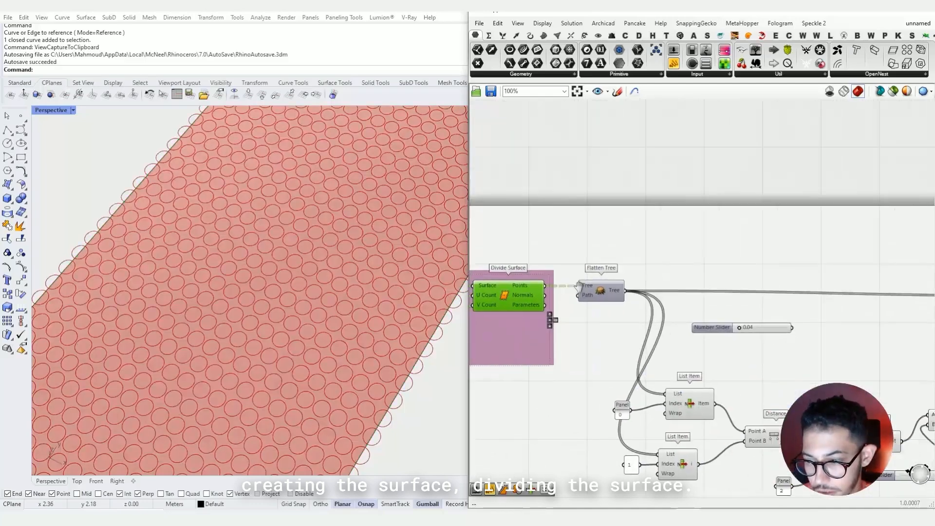
{"action": "left_click_drag", "start_coordinate": [602, 255], "coordinate": [564, 319]}
{"action": "key", "text": "ctrl+g"}
{"action": "left_click_drag", "start_coordinate": [589, 287], "coordinate": [579, 283]}
Group the radius calculation, from the two List Items and Distance through Division and Subtraction to the Radius parameter
{"action": "scroll", "coordinate": [770, 365], "scroll_direction": "down", "scroll_amount": 3}
{"action": "right_click_drag", "start_coordinate": [775, 368], "coordinate": [666, 318]}
{"action": "left_click_drag", "start_coordinate": [808, 303], "coordinate": [492, 410]}
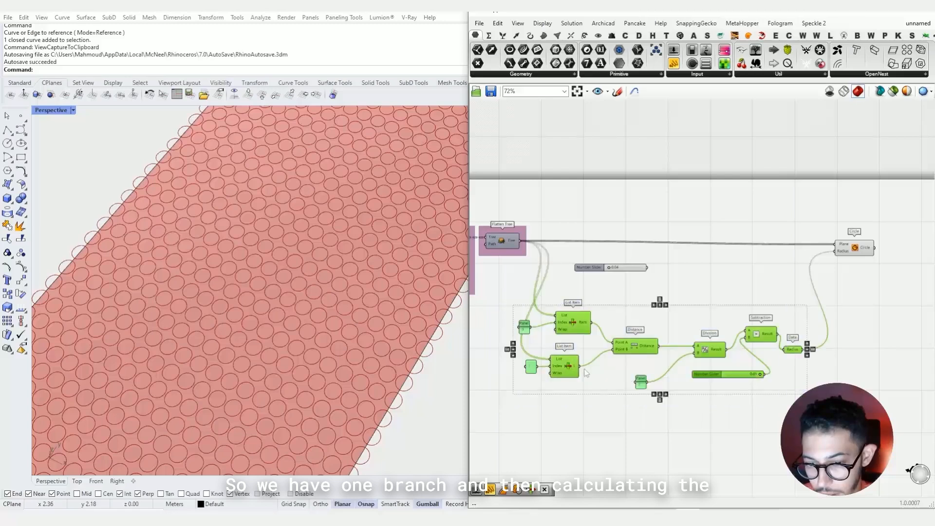
{"action": "key", "text": "ctrl+g"}
Align the Subtraction component with Division inside the radius calculation group
{"action": "scroll", "coordinate": [652, 352], "scroll_direction": "up", "scroll_amount": 3}
{"action": "left_click", "coordinate": [653, 349]}
{"action": "left_click", "coordinate": [766, 354]}
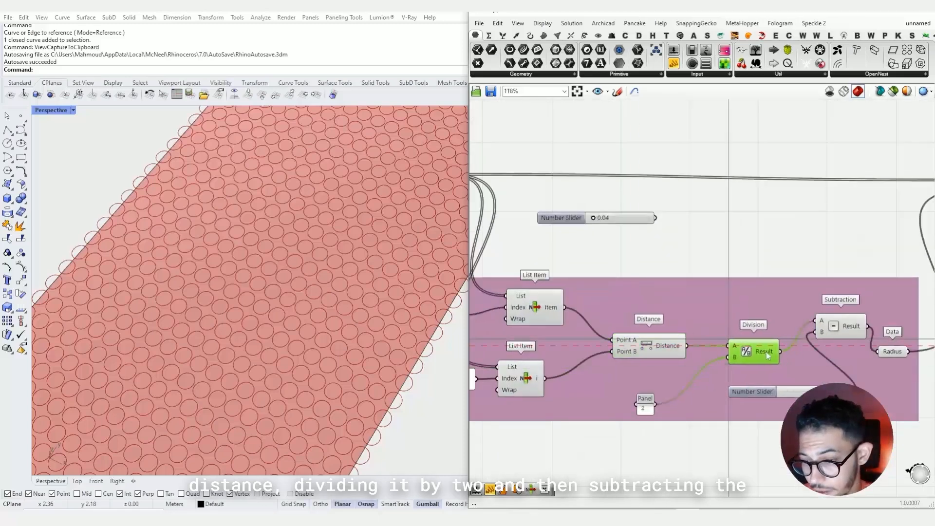
{"action": "right_click_drag", "start_coordinate": [787, 357], "coordinate": [687, 343]}
{"action": "left_click_drag", "start_coordinate": [749, 311], "coordinate": [760, 342]}
Rename the 0.01 slider feeding Subtraction to CNC THRESHHOLD DISTANCE
{"action": "scroll", "coordinate": [665, 378], "scroll_direction": "up", "scroll_amount": 3}
{"action": "left_click", "coordinate": [663, 381]}
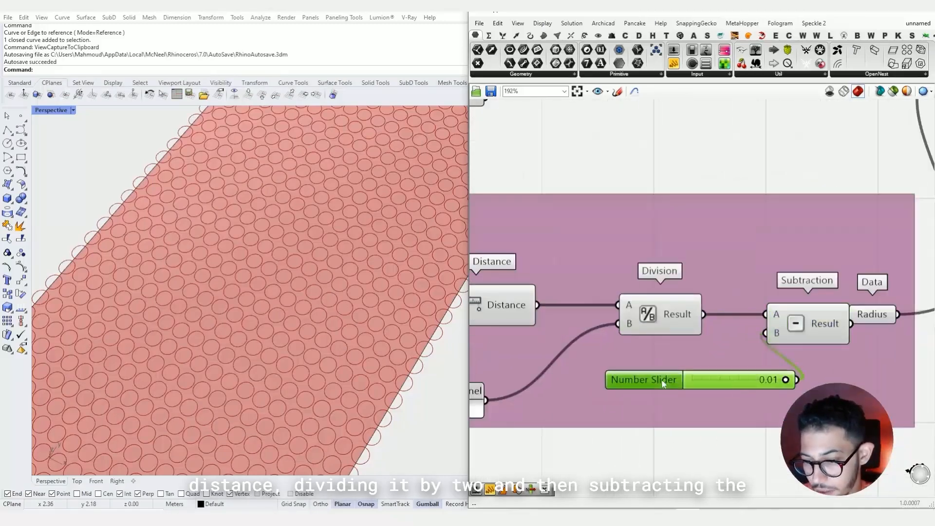
{"action": "right_click", "coordinate": [662, 380]}
{"action": "left_click_drag", "start_coordinate": [721, 386], "coordinate": [484, 381]}
{"action": "type", "text": "CNC"}
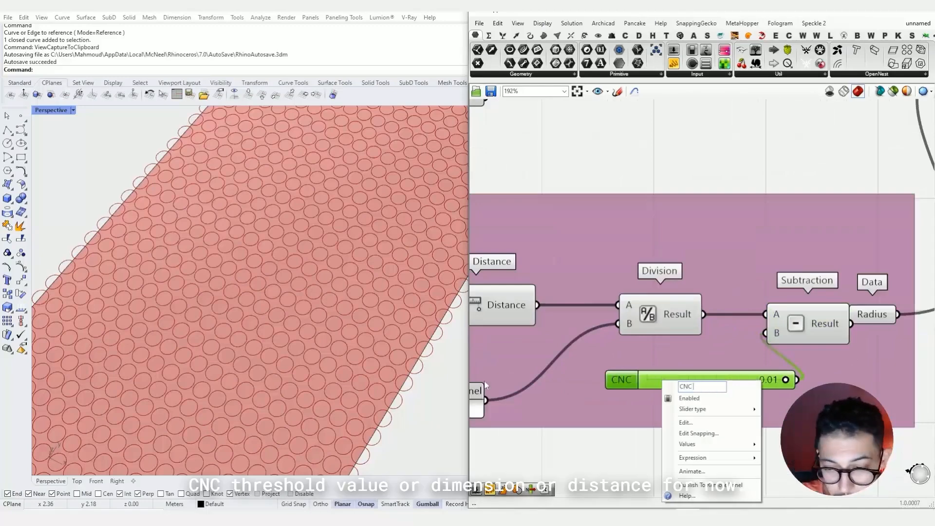
{"action": "type", "text": " THRESHHOLD"}
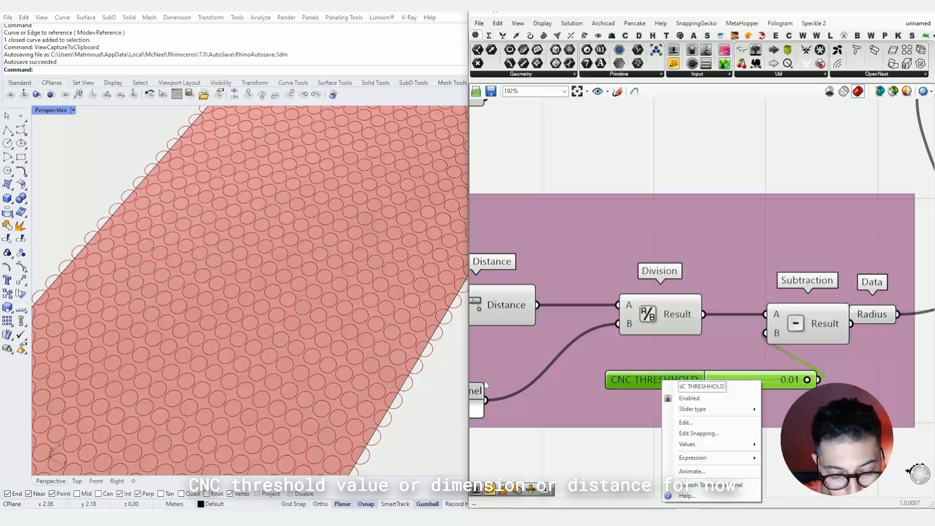
{"action": "type", "text": " VALUE"}
{"action": "key", "text": "BackSpace"}
{"action": "key", "text": "BackSpace"}
{"action": "key", "text": "BackSpace"}
{"action": "key", "text": "BackSpace"}
{"action": "key", "text": "BackSpace"}
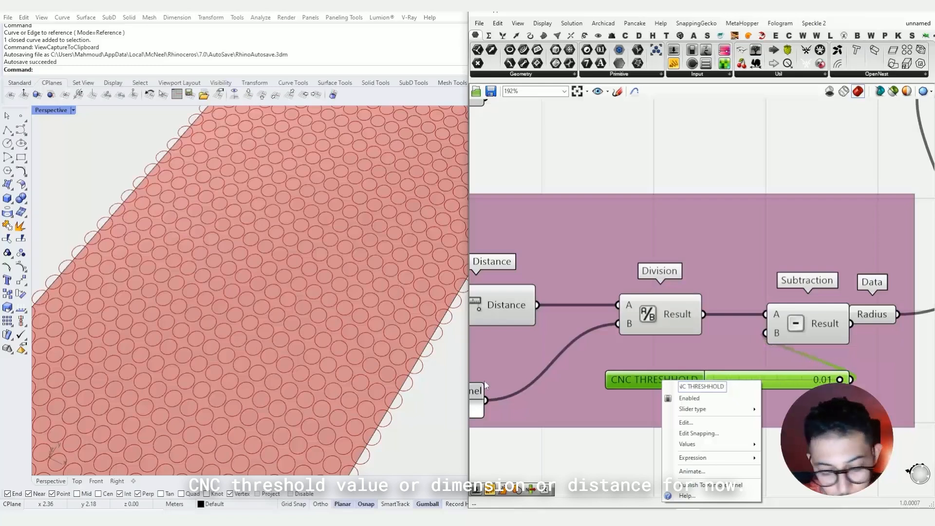
{"action": "type", "text": "DIMENSIONS"}
{"action": "key", "text": "BackSpace"}
{"action": "key", "text": "BackSpace"}
{"action": "key", "text": "BackSpace"}
{"action": "key", "text": "BackSpace"}
{"action": "key", "text": "BackSpace"}
{"action": "key", "text": "BackSpace"}
{"action": "key", "text": "BackSpace"}
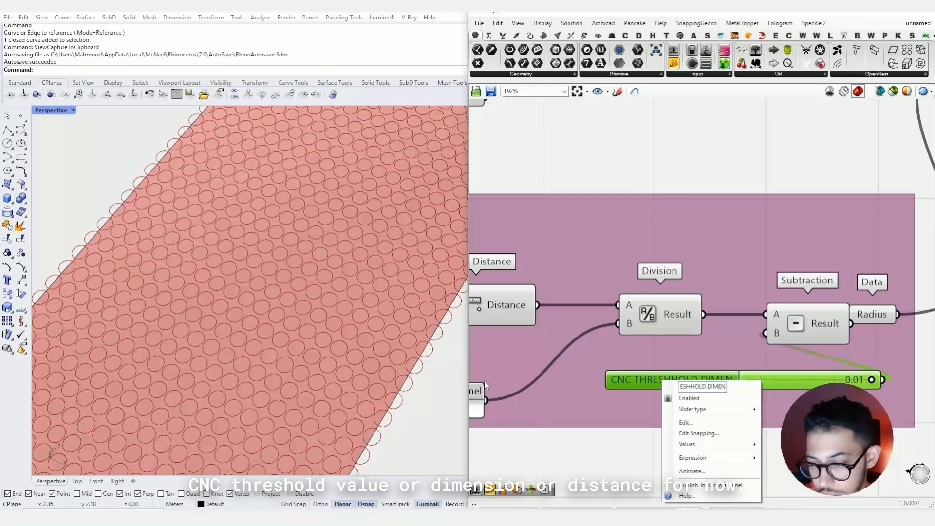
{"action": "key", "text": "BackSpace"}
{"action": "type", "text": "STANCE"}
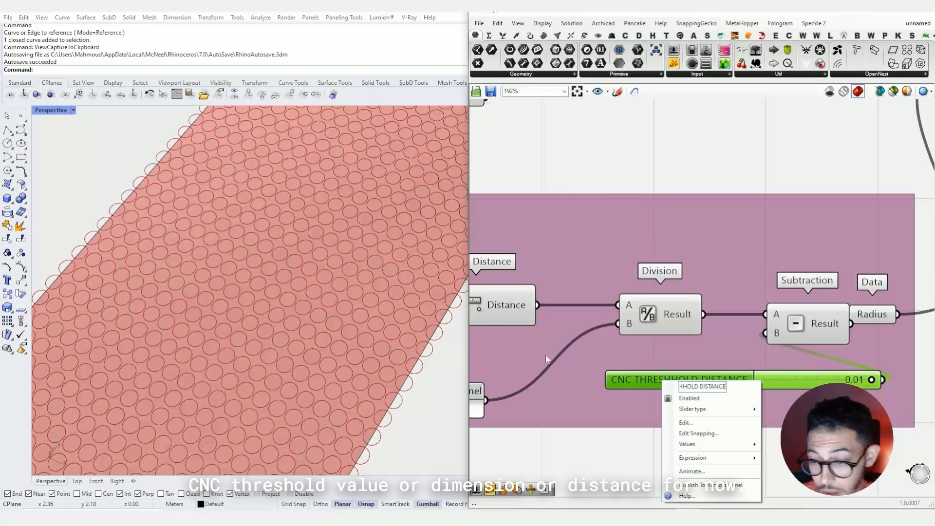
{"action": "left_click", "coordinate": [661, 321]}
Shift the CNC threshold slider away from Subtraction and move the Radius parameter clear of the Subtraction component
{"action": "scroll", "coordinate": [661, 321], "scroll_direction": "down", "scroll_amount": 2}
{"action": "left_click_drag", "start_coordinate": [685, 362], "coordinate": [603, 366]}
{"action": "right_click_drag", "start_coordinate": [818, 319], "coordinate": [626, 324]}
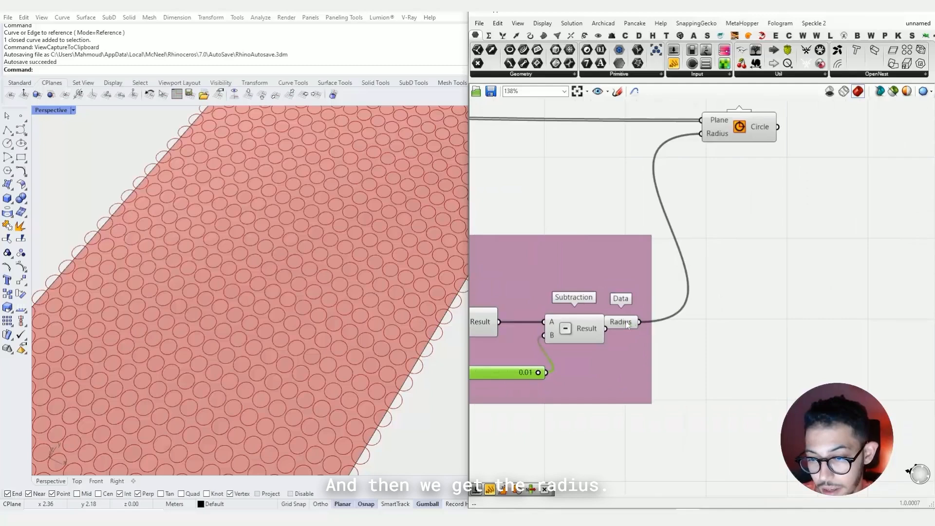
{"action": "left_click_drag", "start_coordinate": [627, 325], "coordinate": [672, 337]}
{"action": "scroll", "coordinate": [814, 359], "scroll_direction": "down", "scroll_amount": 2}
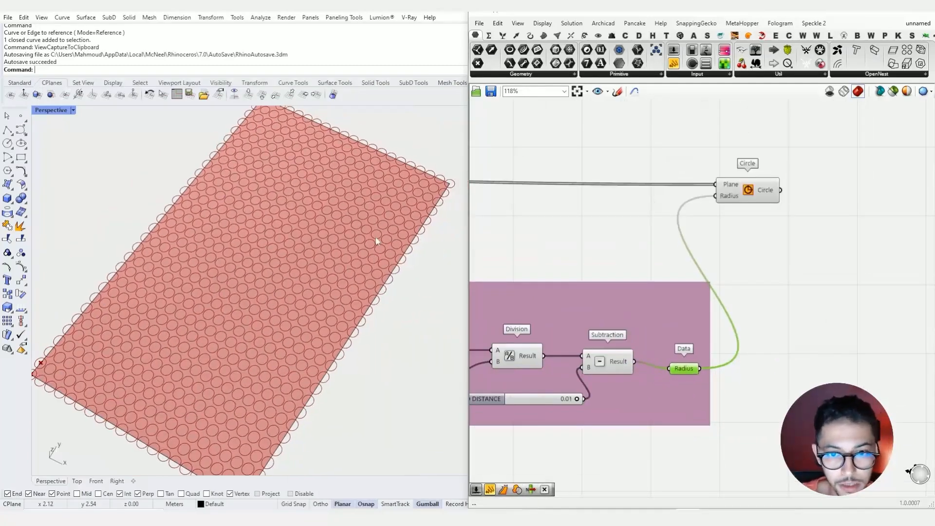
Create a Rhino point on the panel as the attractor and move it just outside the panel's long edge
{"action": "right_click_drag", "start_coordinate": [781, 229], "coordinate": [705, 272]}
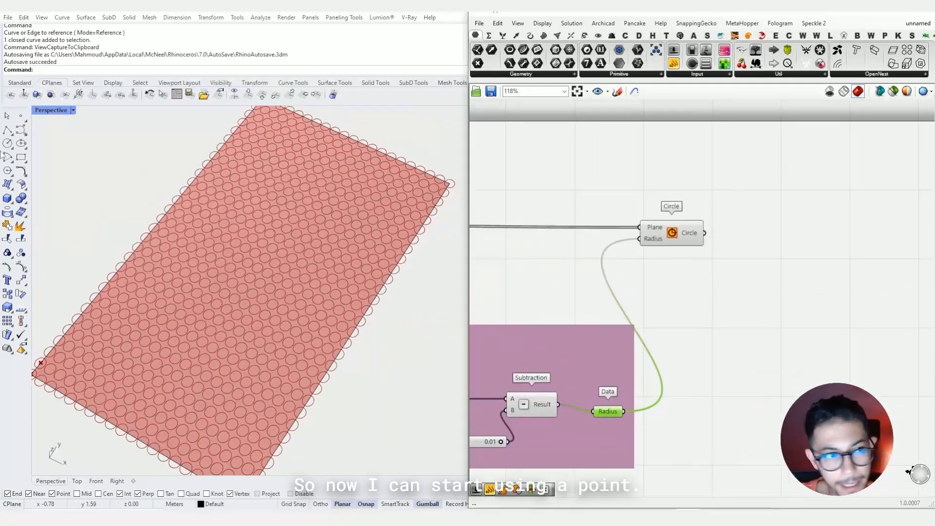
{"action": "left_click", "coordinate": [21, 115]}
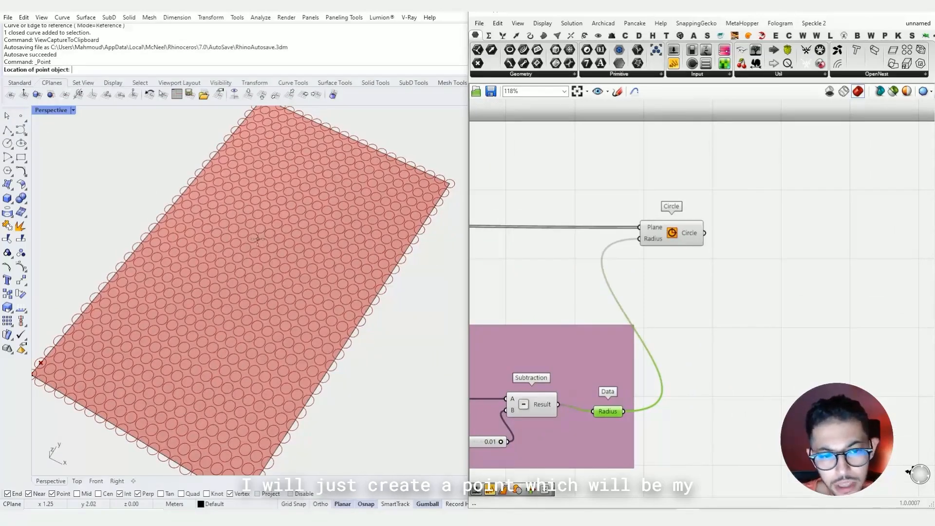
{"action": "left_click", "coordinate": [304, 225]}
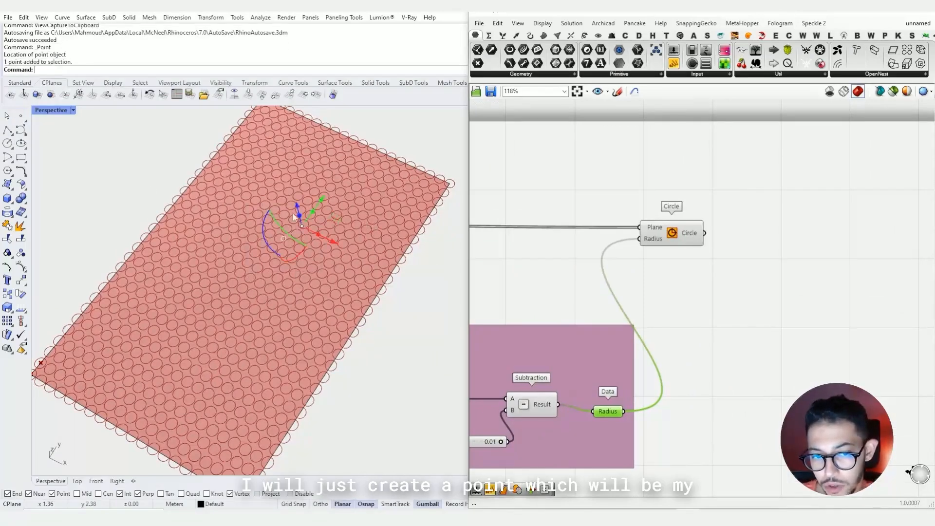
{"action": "left_click_drag", "start_coordinate": [337, 215], "coordinate": [419, 338]}
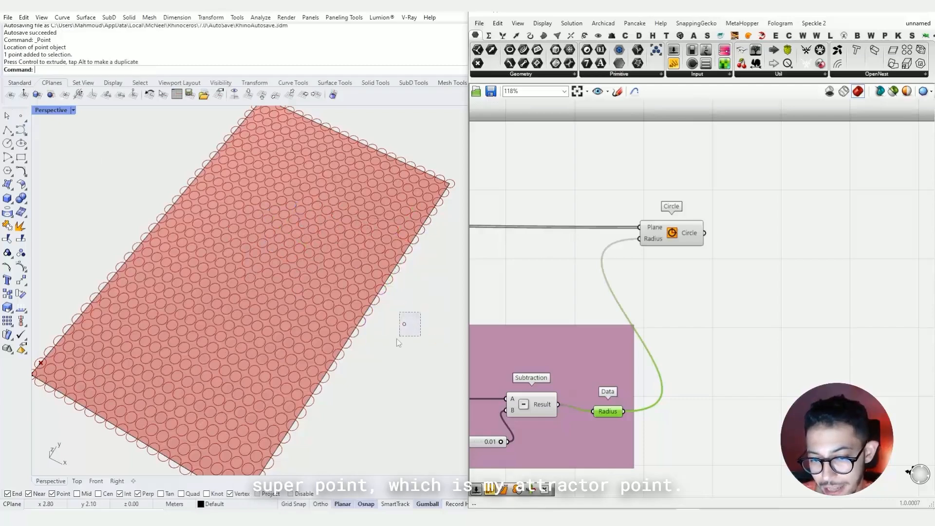
Move the attractor point from outside the long edge onto the perforated panel and deselect it
{"action": "double_click", "coordinate": [717, 291]}
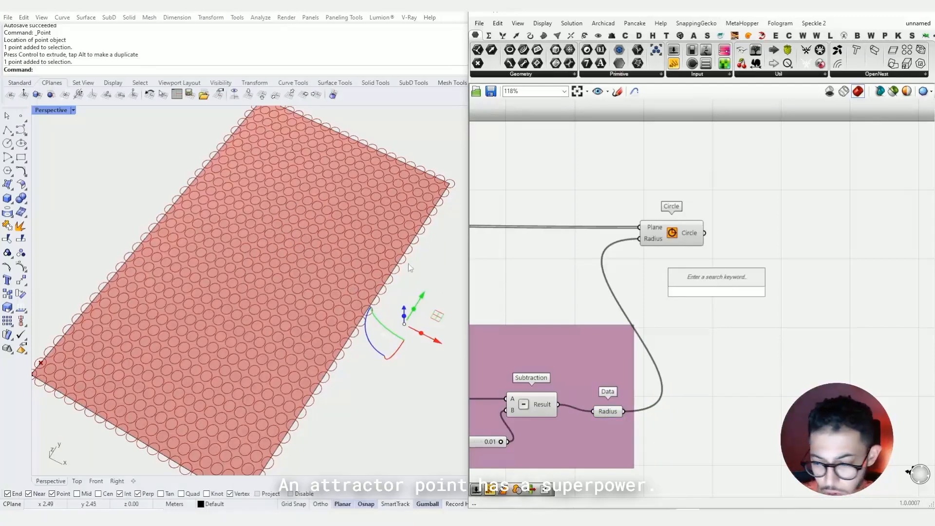
{"action": "left_click_drag", "start_coordinate": [435, 328], "coordinate": [360, 266]}
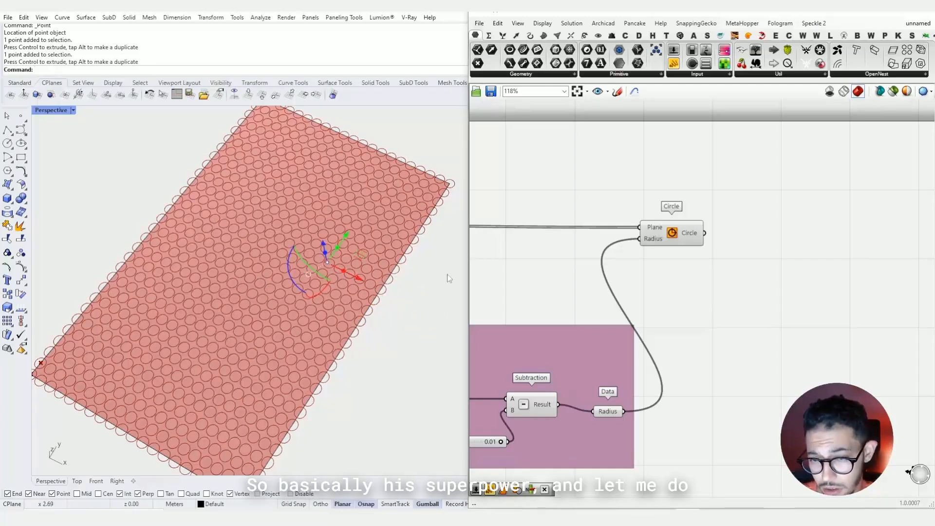
{"action": "left_click", "coordinate": [402, 280]}
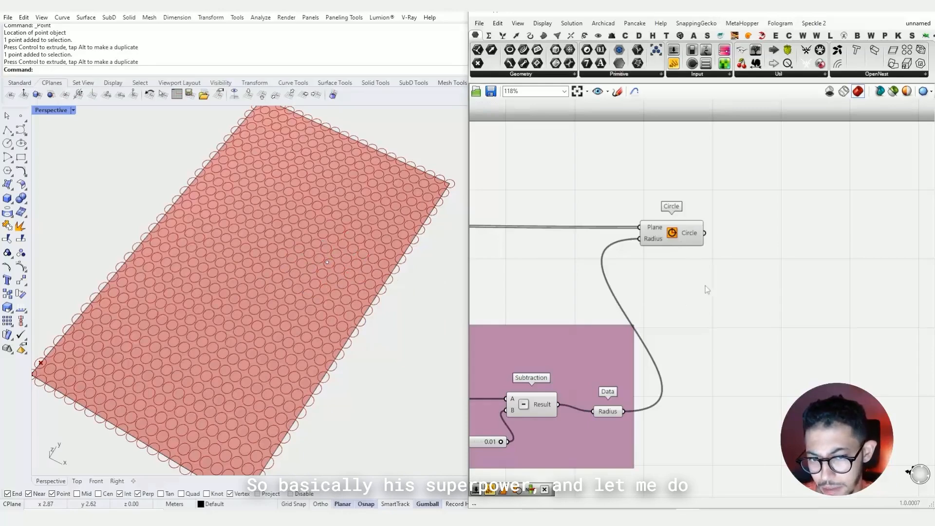
Shift the Circle component slightly farther from the radius calculation group
{"action": "right_click_drag", "start_coordinate": [655, 234], "coordinate": [846, 265]}
{"action": "scroll", "coordinate": [846, 264], "scroll_direction": "down", "scroll_amount": 2}
{"action": "left_click_drag", "start_coordinate": [852, 264], "coordinate": [866, 259]}
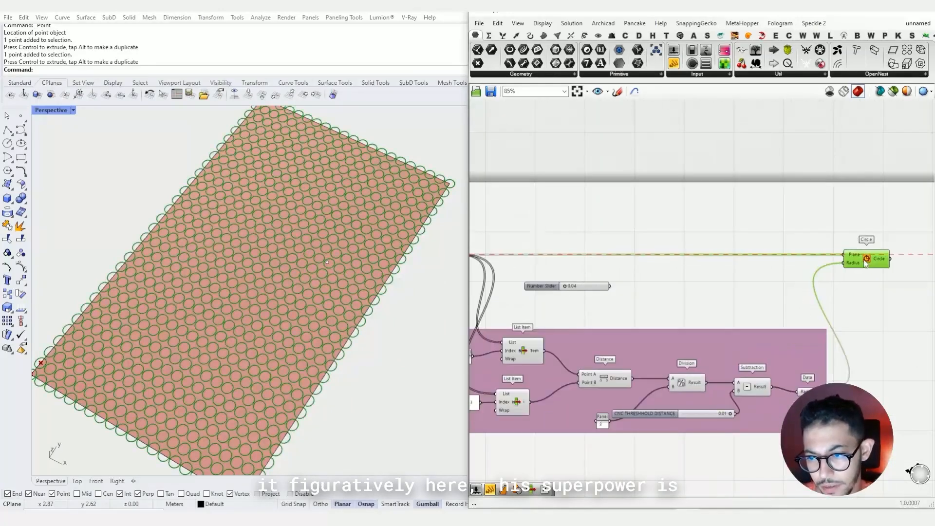
Add a Point parameter above the Flatten Tree output wires and set it to reference the Rhino attractor point
{"action": "right_click_drag", "start_coordinate": [548, 212], "coordinate": [661, 232]}
{"action": "double_click", "coordinate": [646, 249]}
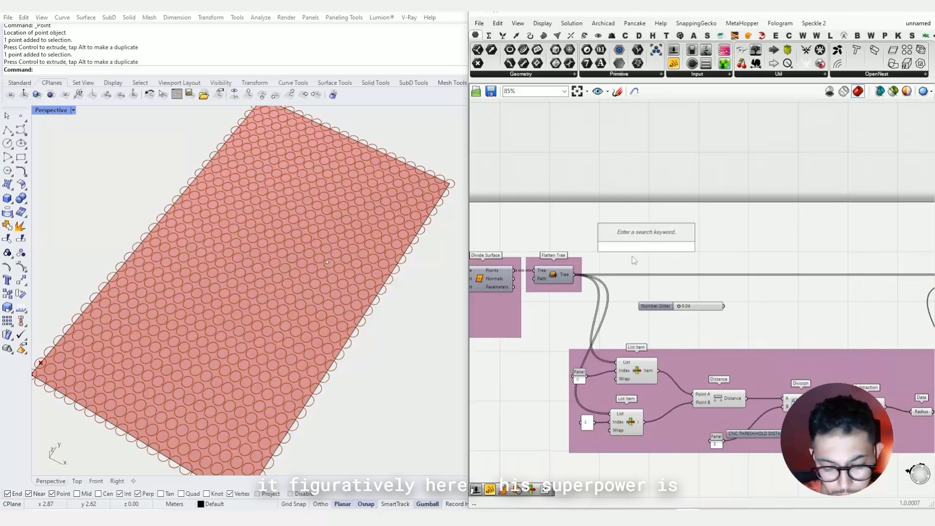
{"action": "type", "text": "POINT"}
{"action": "key", "text": "Return"}
{"action": "scroll", "coordinate": [646, 242], "scroll_direction": "up", "scroll_amount": 3}
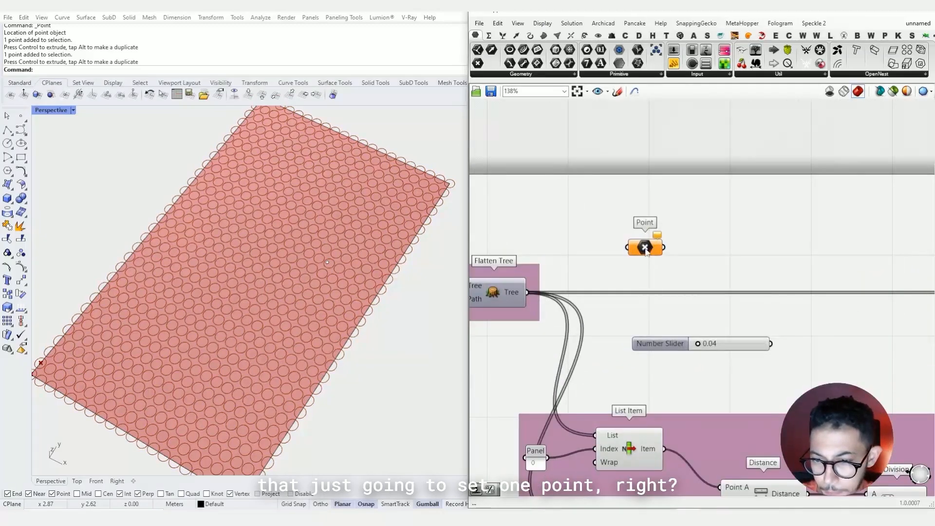
{"action": "right_click", "coordinate": [644, 244]}
{"action": "left_click", "coordinate": [691, 382]}
{"action": "left_click", "coordinate": [328, 262]}
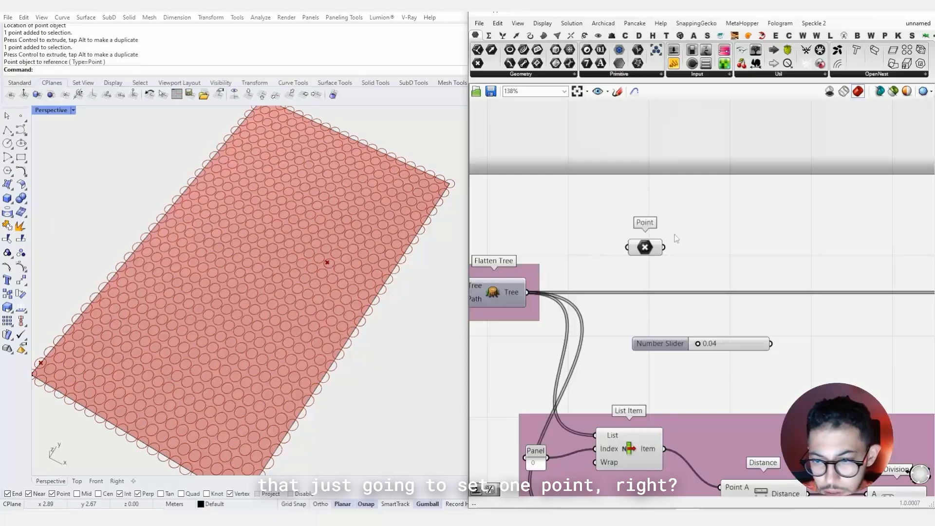
Add a two-point Line component beside the Point parameter and reposition the Point parameter above Flatten Tree
{"action": "scroll", "coordinate": [655, 248], "scroll_direction": "up", "scroll_amount": 3}
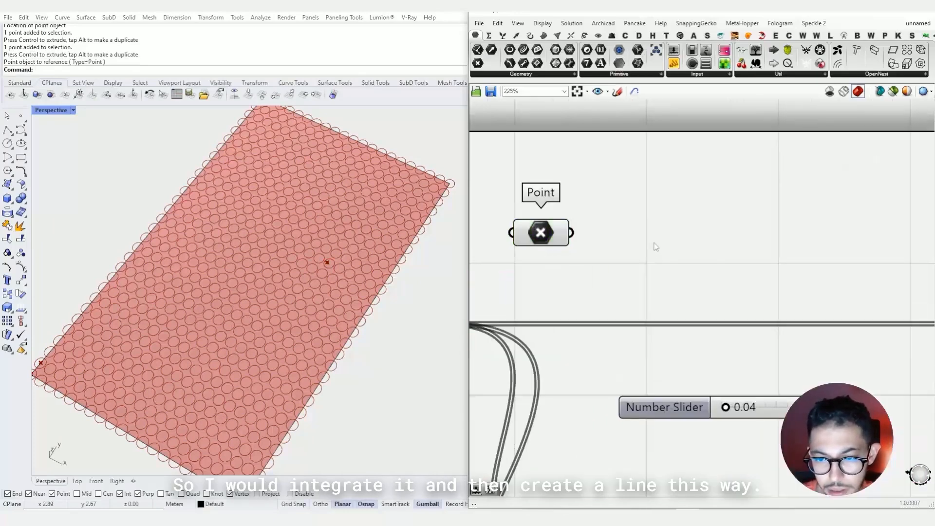
{"action": "double_click", "coordinate": [653, 244]}
{"action": "type", "text": "Line"}
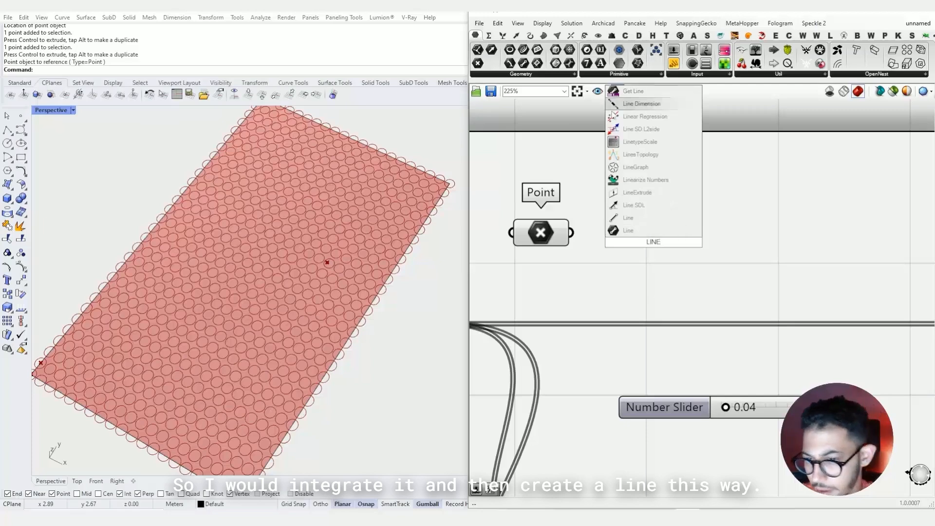
{"action": "key", "text": "Return"}
{"action": "scroll", "coordinate": [690, 257], "scroll_direction": "down", "scroll_amount": 4}
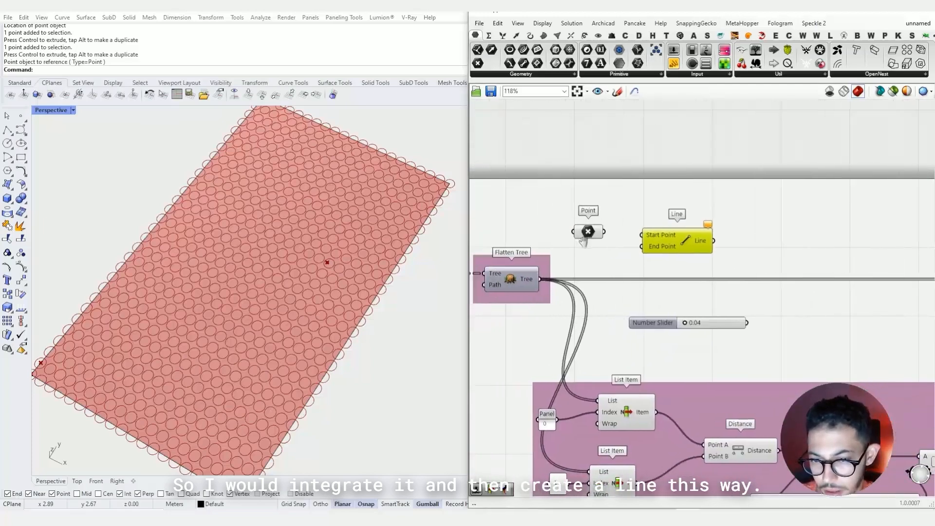
{"action": "left_click_drag", "start_coordinate": [628, 240], "coordinate": [615, 229]}
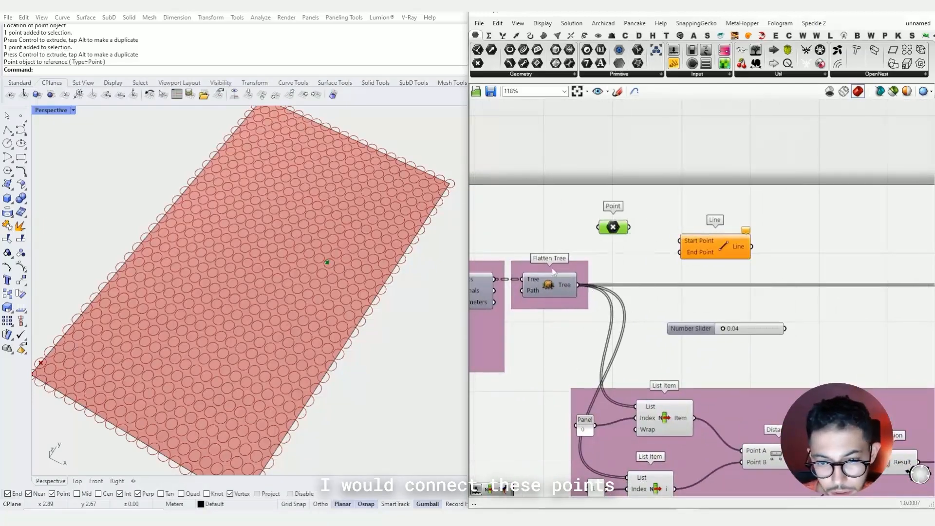
Hide the Flatten Tree preview, then wire its points into Line's End Point and the attractor Point into Start Point
{"action": "left_click", "coordinate": [550, 286]}
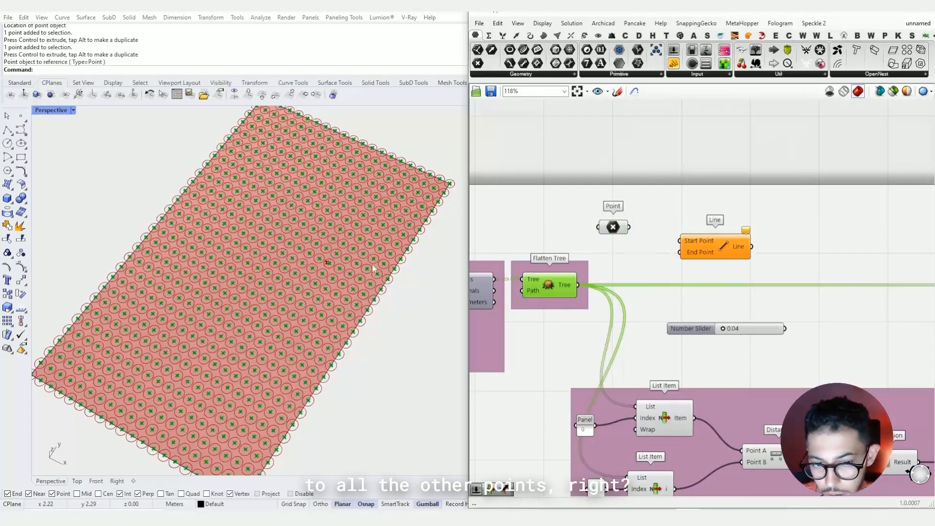
{"action": "key", "text": "ctrl+q"}
{"action": "left_click_drag", "start_coordinate": [599, 282], "coordinate": [681, 252]}
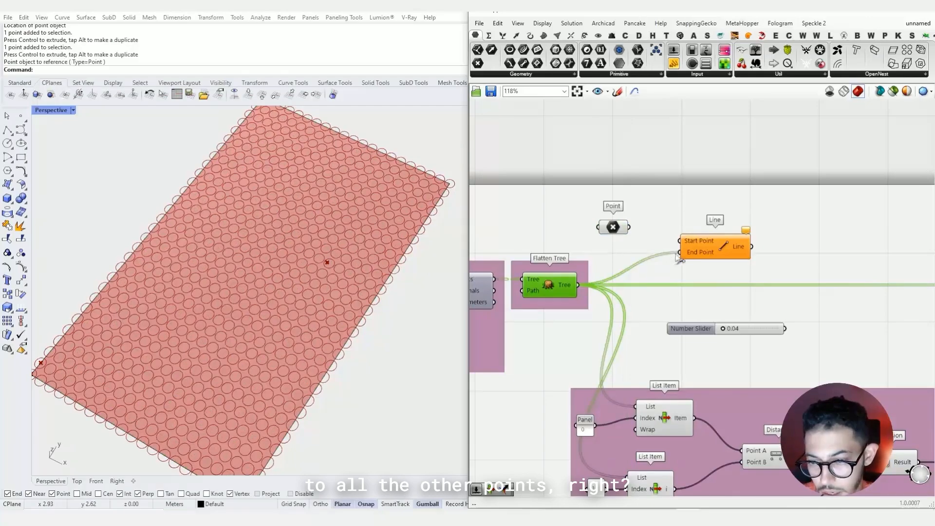
{"action": "left_click_drag", "start_coordinate": [628, 227], "coordinate": [680, 241]}
Move the attractor point across the panel and back toward its middle, inspecting the lines that run to the circle centres
{"action": "scroll", "coordinate": [332, 254], "scroll_direction": "up", "scroll_amount": 5}
{"action": "scroll", "coordinate": [347, 260], "scroll_direction": "down", "scroll_amount": 3}
{"action": "left_click", "coordinate": [351, 253]}
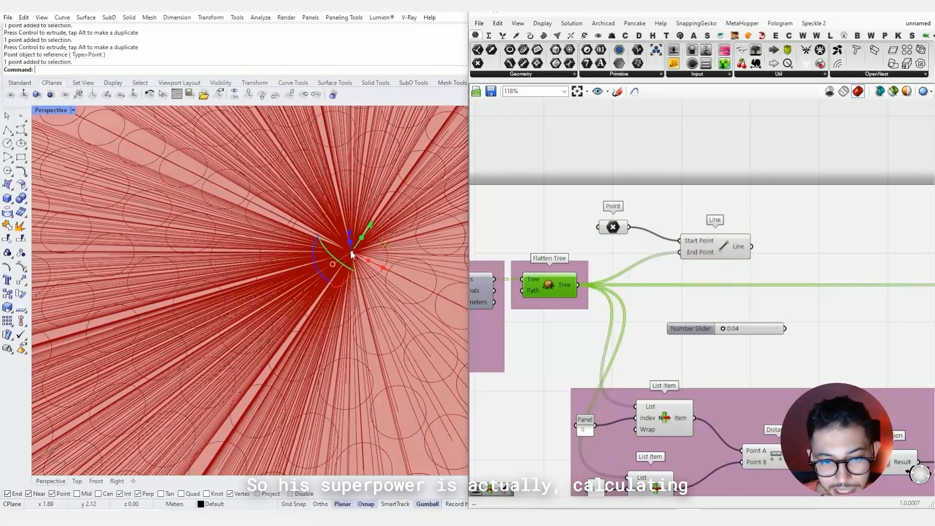
{"action": "scroll", "coordinate": [351, 253], "scroll_direction": "down", "scroll_amount": 3}
{"action": "scroll", "coordinate": [250, 360], "scroll_direction": "up", "scroll_amount": 4}
{"action": "mouse_move", "coordinate": [381, 248]}
{"action": "left_mouse_down"}
{"action": "mouse_move", "coordinate": [249, 361]}
{"action": "mouse_move", "coordinate": [298, 389]}
{"action": "left_mouse_up"}
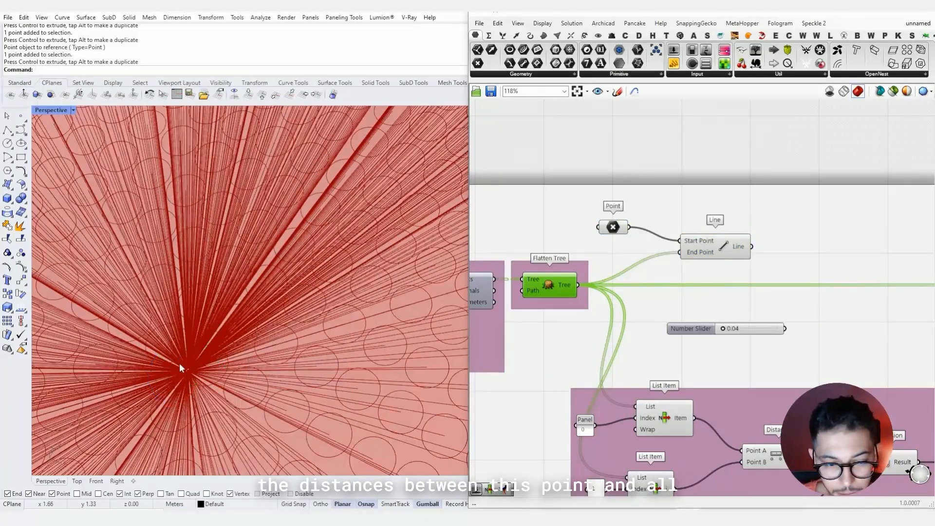
{"action": "left_click", "coordinate": [189, 373]}
{"action": "left_click_drag", "start_coordinate": [224, 363], "coordinate": [362, 276]}
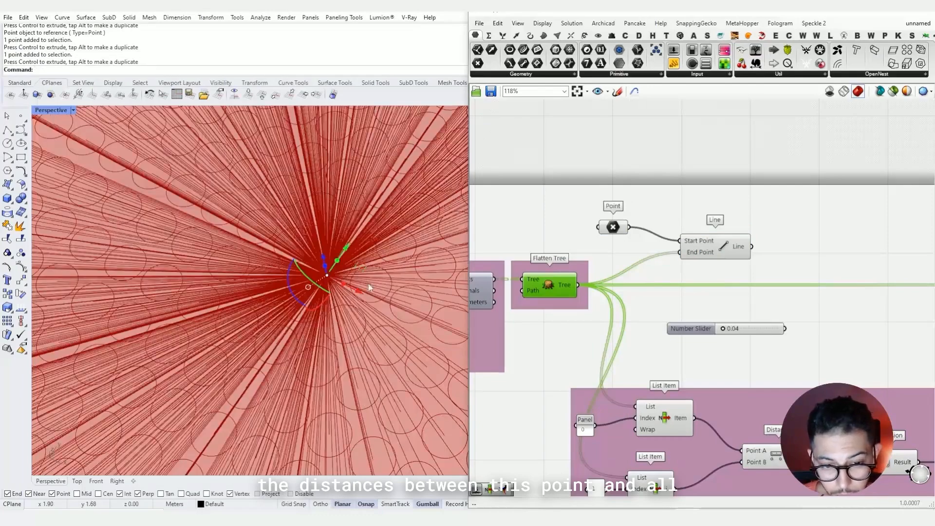
{"action": "scroll", "coordinate": [413, 306], "scroll_direction": "up", "scroll_amount": 5}
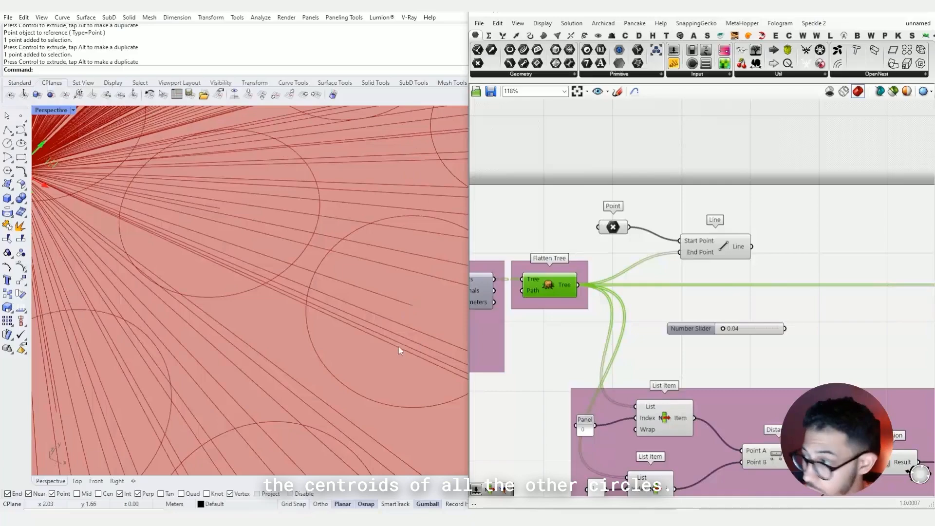
{"action": "scroll", "coordinate": [154, 271], "scroll_direction": "down", "scroll_amount": 20}
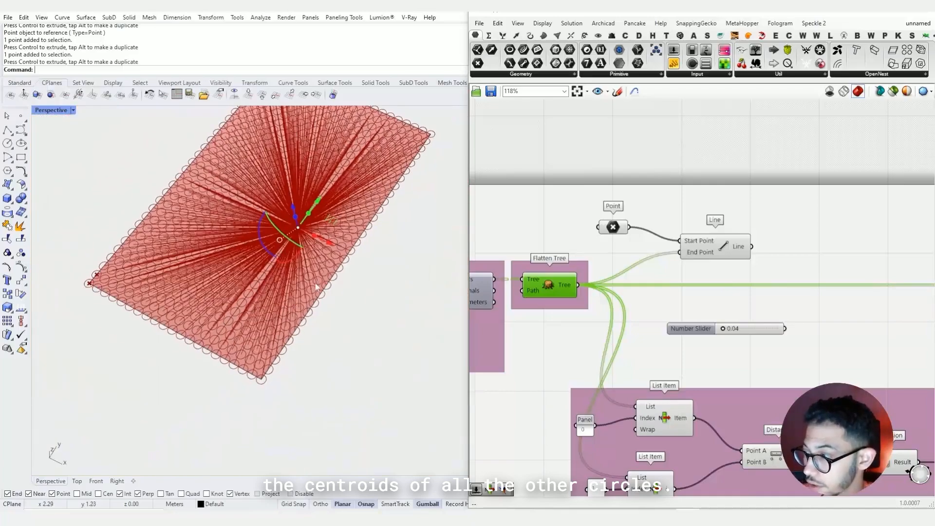
{"action": "scroll", "coordinate": [223, 302], "scroll_direction": "up", "scroll_amount": 9}
{"action": "scroll", "coordinate": [223, 304], "scroll_direction": "down", "scroll_amount": 8}
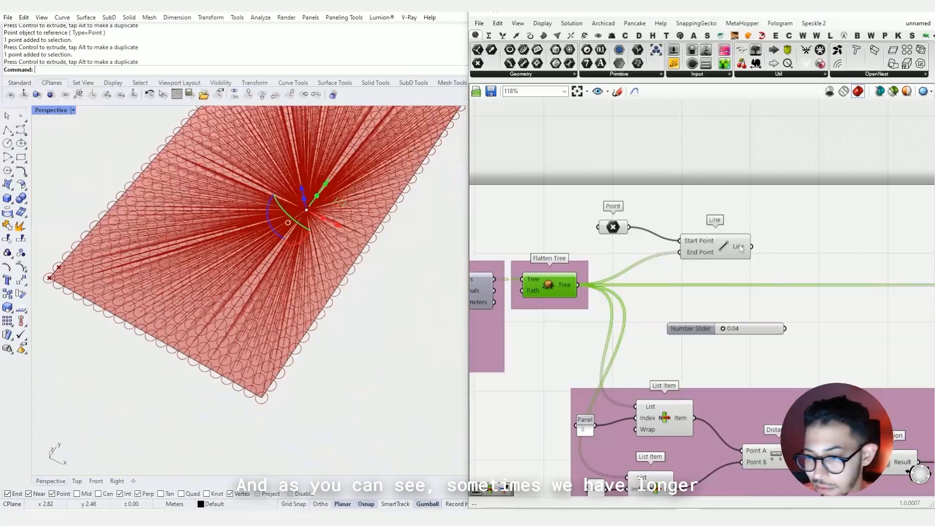
Connect a new Panel to the Line output, enlarge it to list many lines, and place it above the Line component
{"action": "mouse_move", "coordinate": [741, 248]}
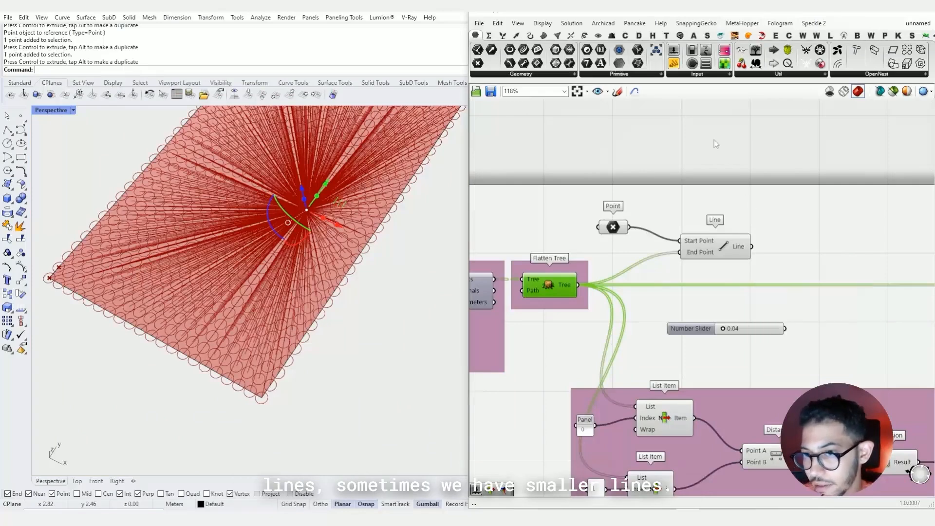
{"action": "left_click", "coordinate": [674, 63]}
{"action": "left_click", "coordinate": [822, 232]}
{"action": "left_click_drag", "start_coordinate": [743, 248], "coordinate": [775, 230]}
{"action": "left_click_drag", "start_coordinate": [810, 259], "coordinate": [821, 502]}
{"action": "left_click_drag", "start_coordinate": [838, 356], "coordinate": [879, 165]}
Examine the line lengths listed in the Panel connected to the Line component
{"action": "right_click_drag", "start_coordinate": [878, 165], "coordinate": [778, 285]}
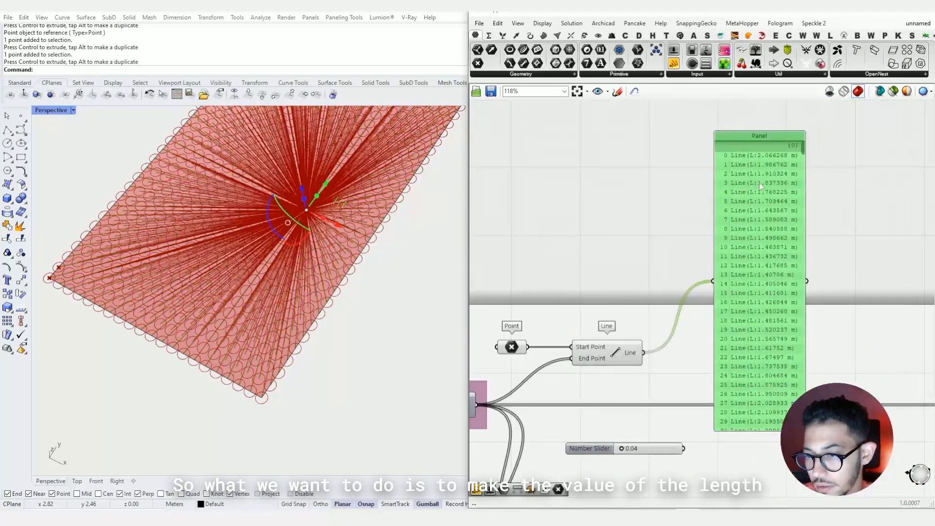
{"action": "scroll", "coordinate": [760, 186], "scroll_direction": "up", "scroll_amount": 2}
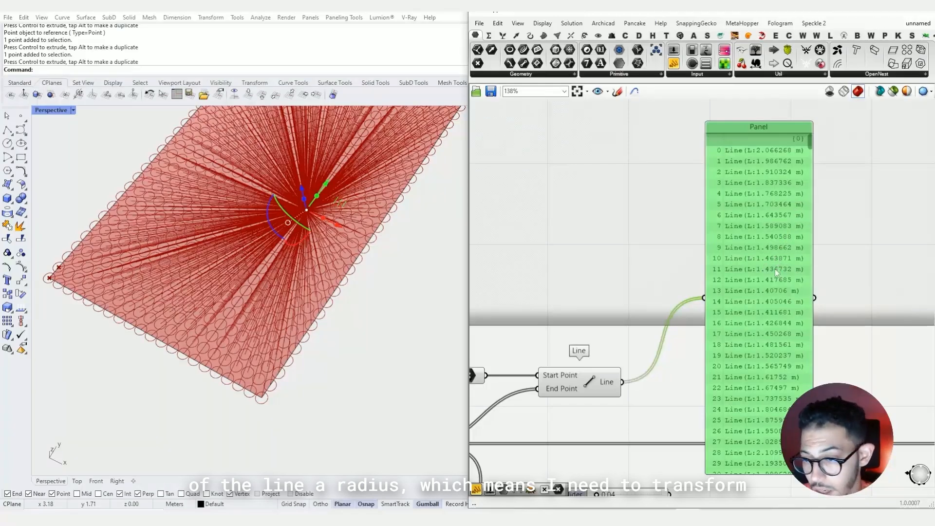
{"action": "scroll", "coordinate": [775, 269], "scroll_direction": "up", "scroll_amount": 10}
{"action": "right_click_drag", "start_coordinate": [722, 306], "coordinate": [680, 310]}
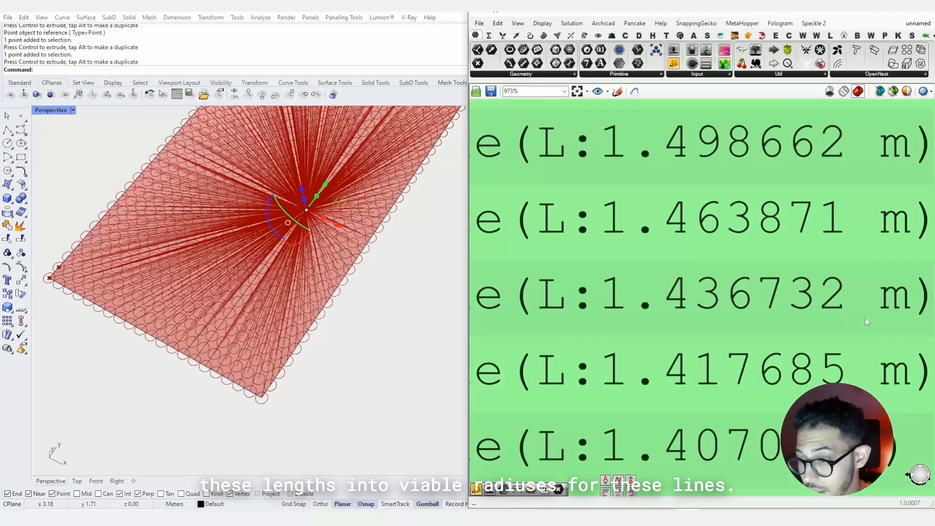
{"action": "scroll", "coordinate": [866, 317], "scroll_direction": "down", "scroll_amount": 8}
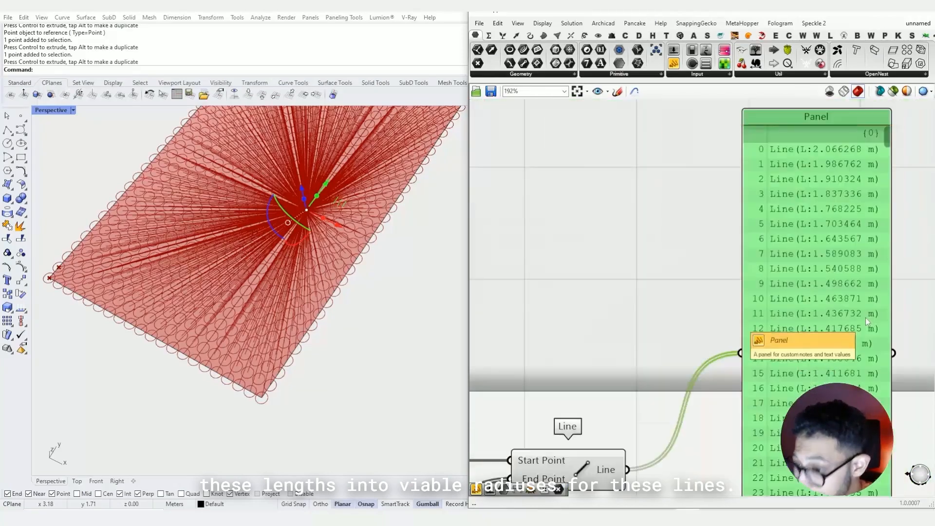
{"action": "scroll", "coordinate": [866, 315], "scroll_direction": "down", "scroll_amount": 3}
{"action": "right_click_drag", "start_coordinate": [849, 315], "coordinate": [697, 306]}
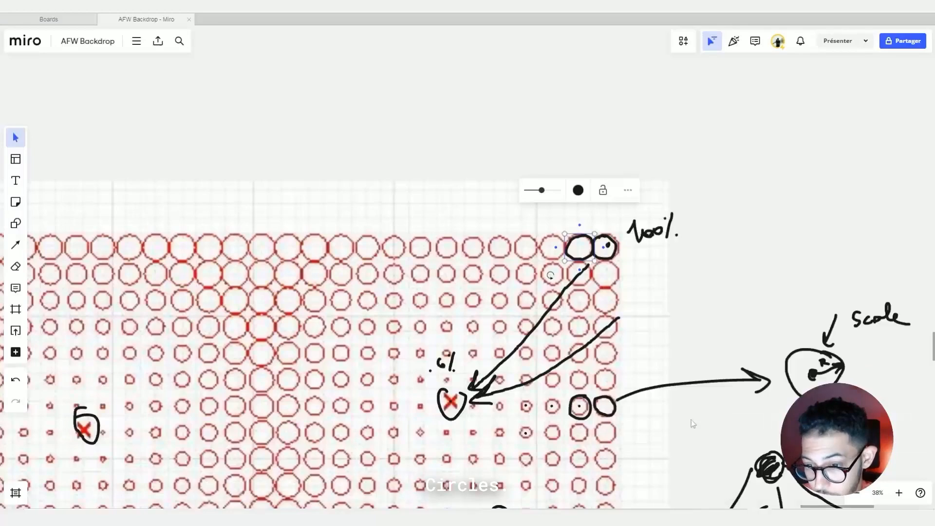
Switch to the Miro board and paste the screenshot of the attractor lines beside the annotated U/V panel image
{"action": "scroll", "coordinate": [468, 263], "scroll_direction": "down", "scroll_amount": 5}
{"action": "scroll", "coordinate": [611, 296], "scroll_direction": "up", "scroll_amount": 3}
{"action": "key", "text": "ctrl+v"}
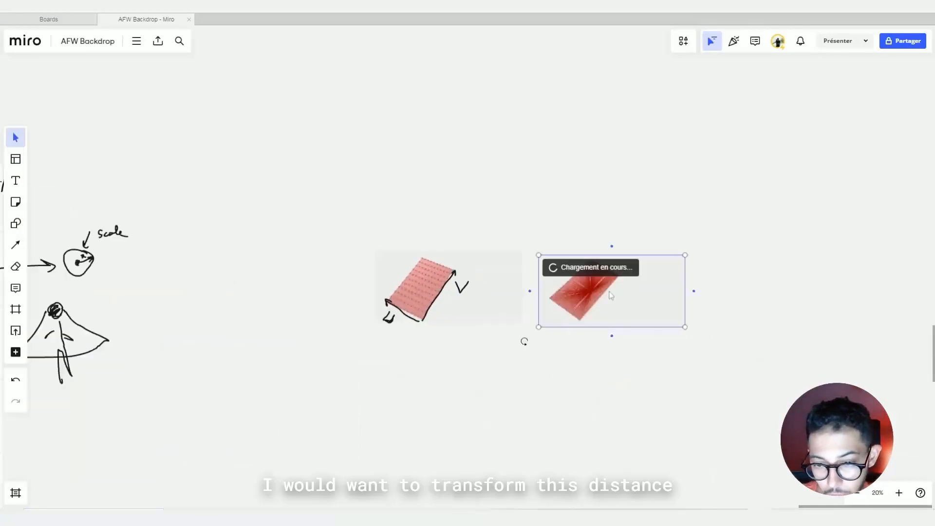
Activate the black pen for drawing over the pasted image of the attractor lines
{"action": "scroll", "coordinate": [591, 294], "scroll_direction": "up", "scroll_amount": 5}
{"action": "left_click", "coordinate": [16, 267]}
{"action": "left_click", "coordinate": [43, 209]}
{"action": "scroll", "coordinate": [470, 292], "scroll_direction": "up", "scroll_amount": 3}
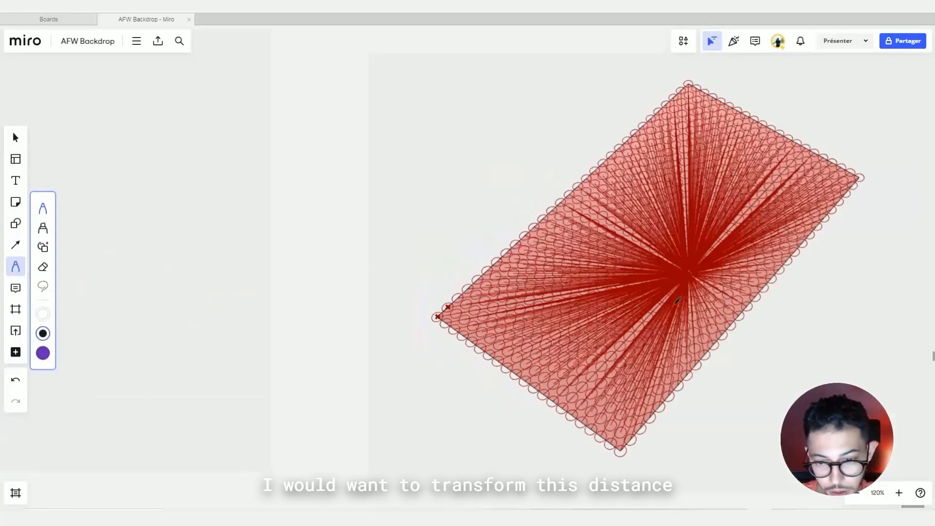
Draw a thick black double-headed arrow from the centre of the radiating lines to the rectangle's far-left corner
{"action": "left_click_drag", "start_coordinate": [682, 273], "coordinate": [445, 296]}
{"action": "key", "text": "ctrl+z"}
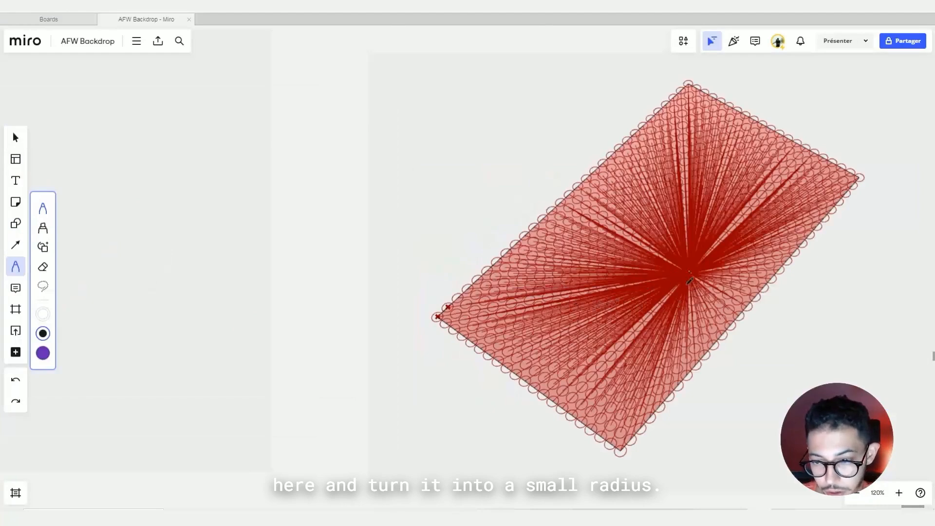
{"action": "key", "text": "ctrl+shift+z"}
Reduce the pen thickness and sketch several thinner black lines radiating from the centre below the thick arrow
{"action": "left_click", "coordinate": [43, 333]}
{"action": "left_click_drag", "start_coordinate": [96, 262], "coordinate": [74, 262]}
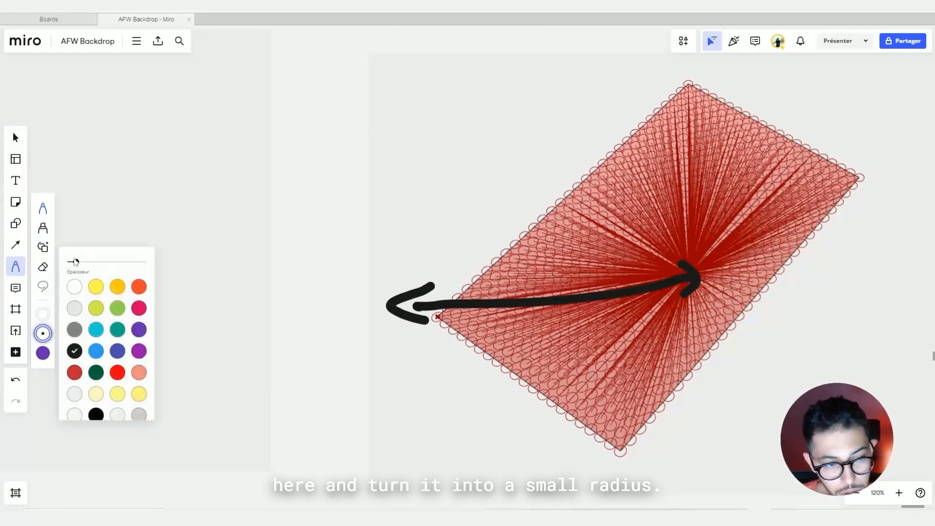
{"action": "scroll", "coordinate": [664, 390], "scroll_direction": "up", "scroll_amount": 5}
{"action": "scroll", "coordinate": [531, 453], "scroll_direction": "down", "scroll_amount": 3}
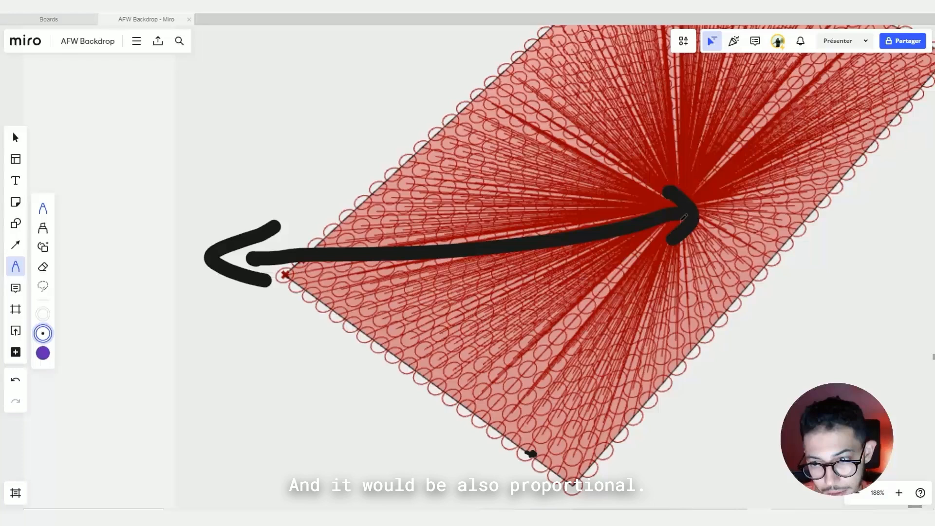
{"action": "left_click_drag", "start_coordinate": [684, 218], "coordinate": [481, 271]}
{"action": "mouse_move", "coordinate": [668, 225]}
{"action": "left_mouse_down"}
{"action": "mouse_move", "coordinate": [498, 307]}
{"action": "mouse_move", "coordinate": [628, 292]}
{"action": "mouse_move", "coordinate": [600, 342]}
{"action": "mouse_move", "coordinate": [675, 259]}
{"action": "mouse_move", "coordinate": [659, 378]}
{"action": "left_mouse_up"}
Handwrite ">R" above the long arrow and "<R" among the shorter radiating lines
{"action": "left_click_drag", "start_coordinate": [307, 196], "coordinate": [309, 228]}
{"action": "mouse_move", "coordinate": [341, 187]}
{"action": "left_mouse_down"}
{"action": "mouse_move", "coordinate": [333, 192]}
{"action": "mouse_move", "coordinate": [371, 225]}
{"action": "left_mouse_up"}
{"action": "scroll", "coordinate": [375, 227], "scroll_direction": "down", "scroll_amount": 3}
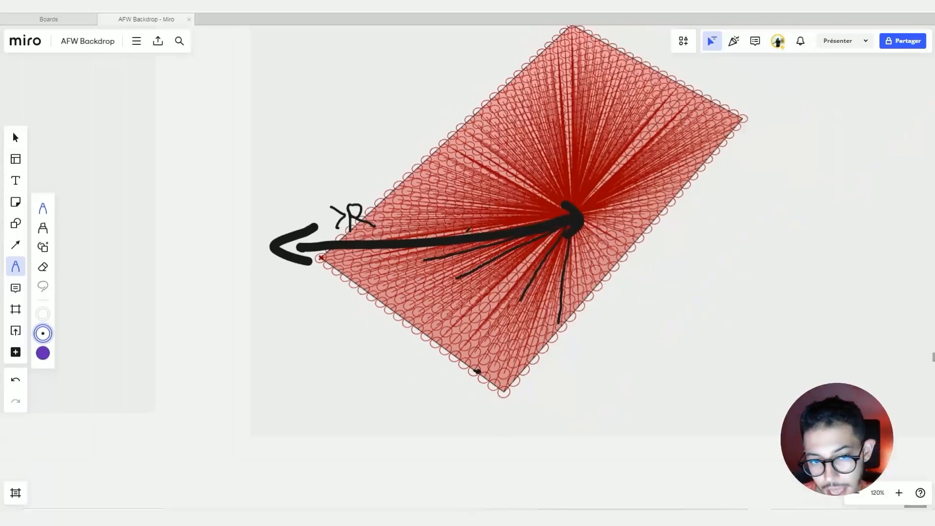
{"action": "scroll", "coordinate": [536, 235], "scroll_direction": "up", "scroll_amount": 3}
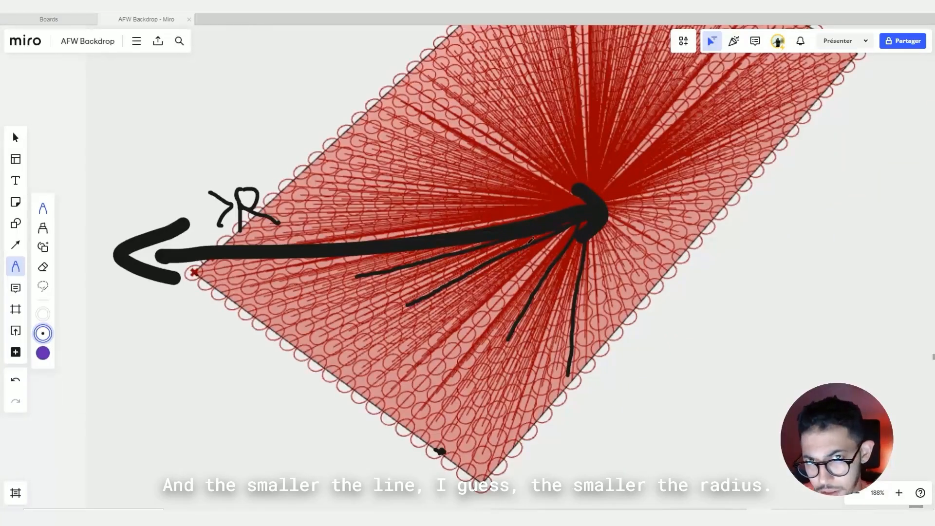
{"action": "left_click_drag", "start_coordinate": [502, 273], "coordinate": [510, 270]}
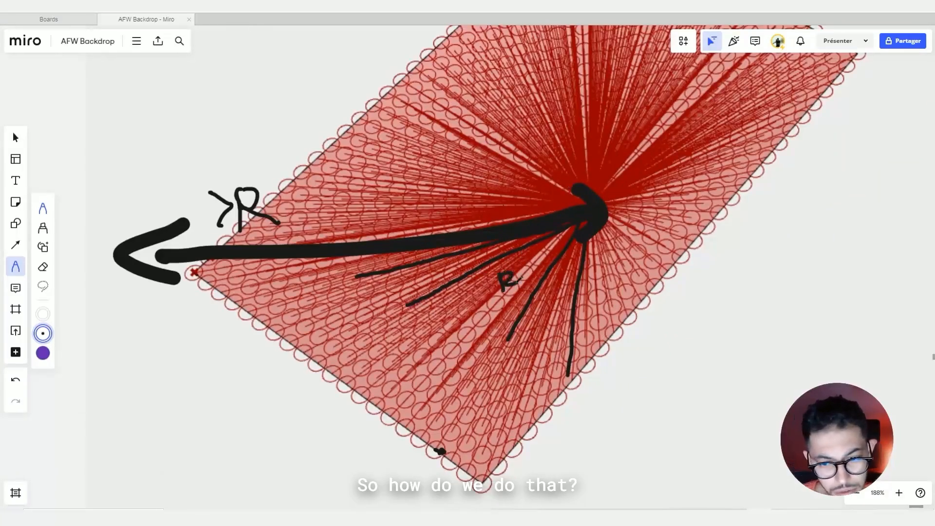
Sketch a vertical stroke and a longer, nearly horizontal stroke in the empty area right of the circle pattern
{"action": "scroll", "coordinate": [569, 202], "scroll_direction": "right", "scroll_amount": 5}
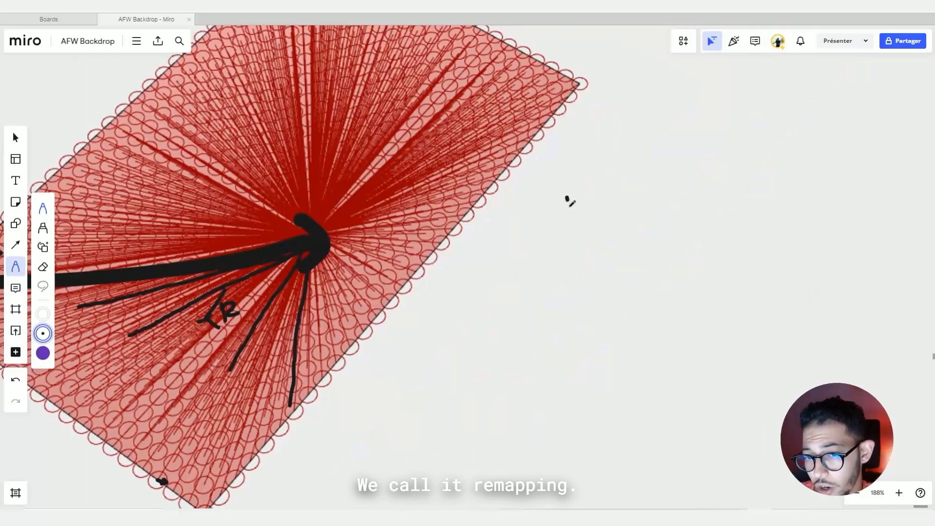
{"action": "left_click_drag", "start_coordinate": [567, 199], "coordinate": [568, 270]}
{"action": "mouse_move", "coordinate": [543, 211]}
{"action": "left_mouse_down"}
{"action": "mouse_move", "coordinate": [561, 195]}
{"action": "mouse_move", "coordinate": [610, 249]}
{"action": "mouse_move", "coordinate": [741, 203]}
{"action": "mouse_move", "coordinate": [775, 203]}
{"action": "mouse_move", "coordinate": [758, 227]}
{"action": "left_mouse_up"}
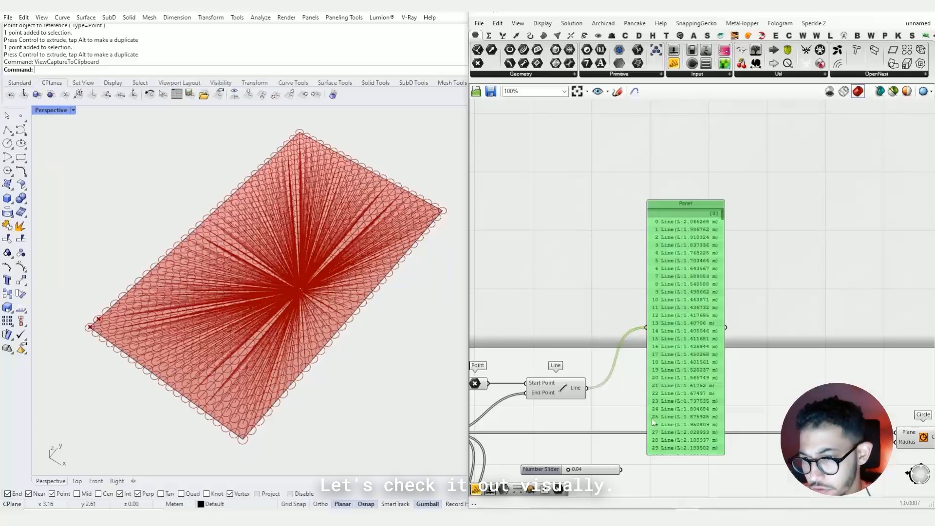
In Grasshopper, add a Remap Numbers component to the right of the Line component
{"action": "scroll", "coordinate": [638, 290], "scroll_direction": "down", "scroll_amount": 2}
{"action": "scroll", "coordinate": [638, 291], "scroll_direction": "up", "scroll_amount": 2}
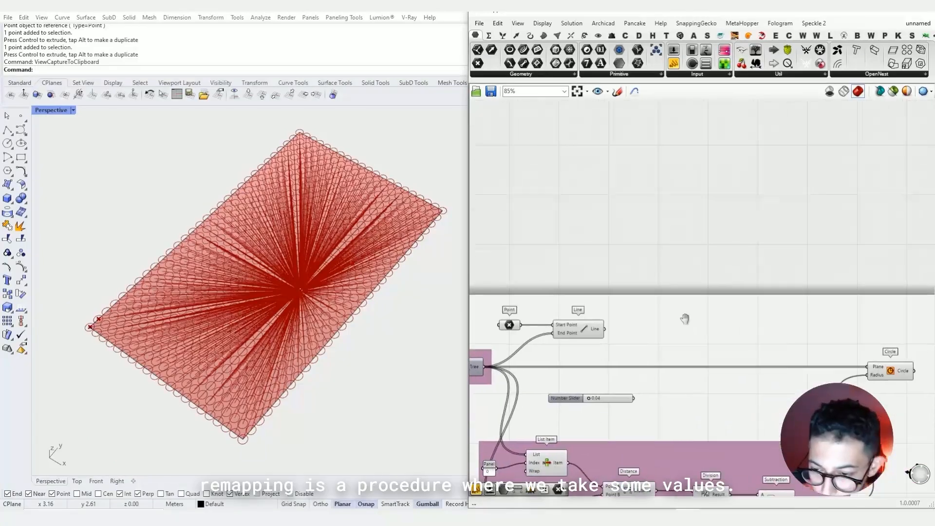
{"action": "double_click", "coordinate": [682, 320]}
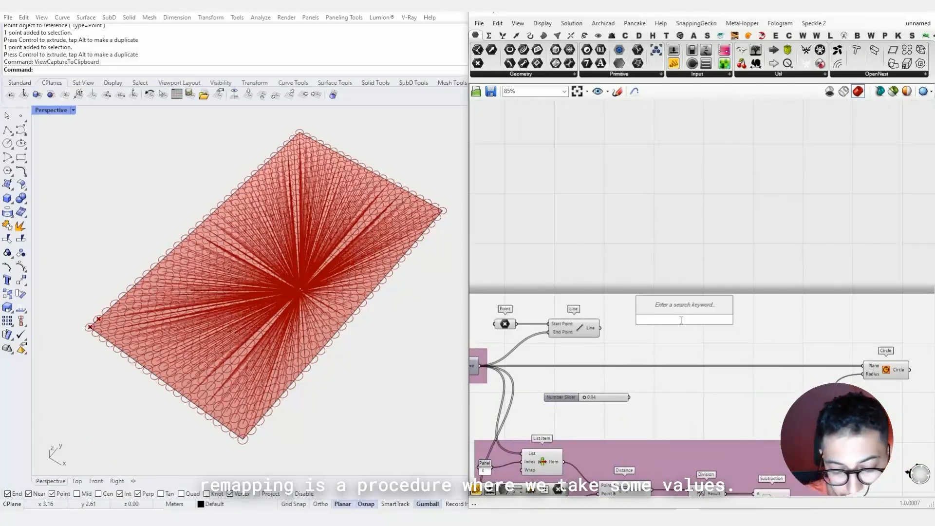
{"action": "type", "text": "remap"}
{"action": "key", "text": "Return"}
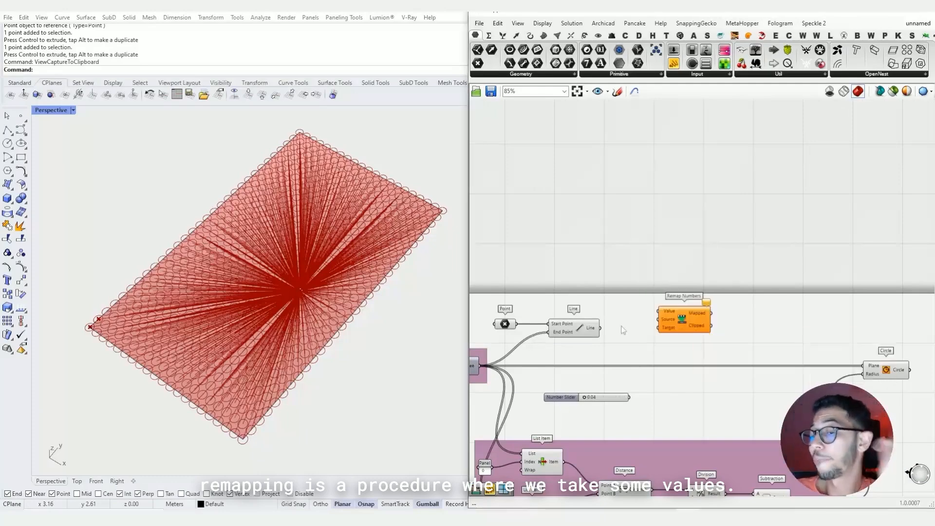
Examine the Value, Source and Target inputs and the icon of the Remap Numbers component
{"action": "scroll", "coordinate": [576, 312], "scroll_direction": "up", "scroll_amount": 1}
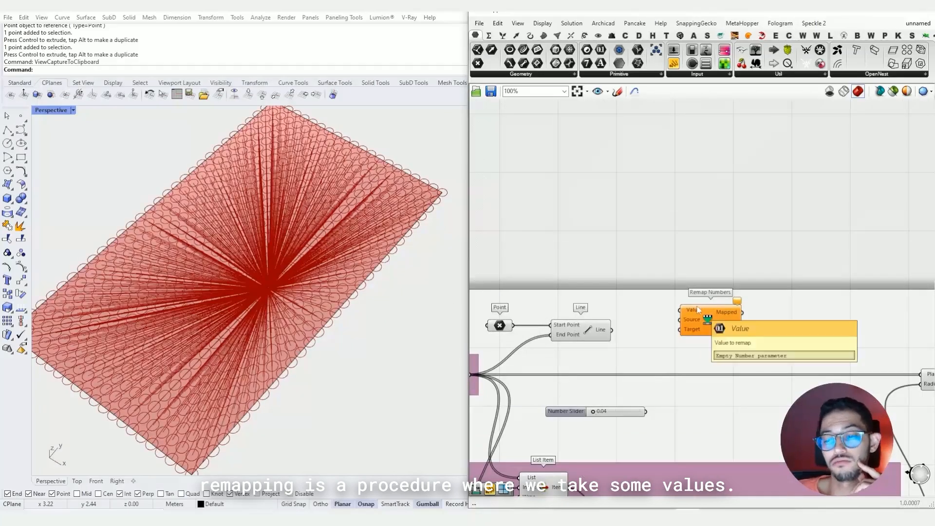
{"action": "scroll", "coordinate": [699, 316], "scroll_direction": "up", "scroll_amount": 4}
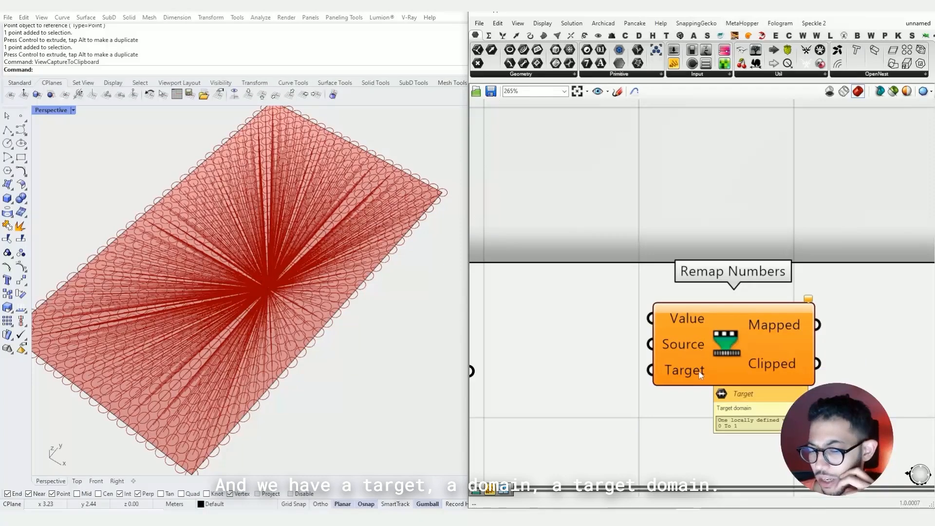
{"action": "scroll", "coordinate": [700, 374], "scroll_direction": "down", "scroll_amount": 2}
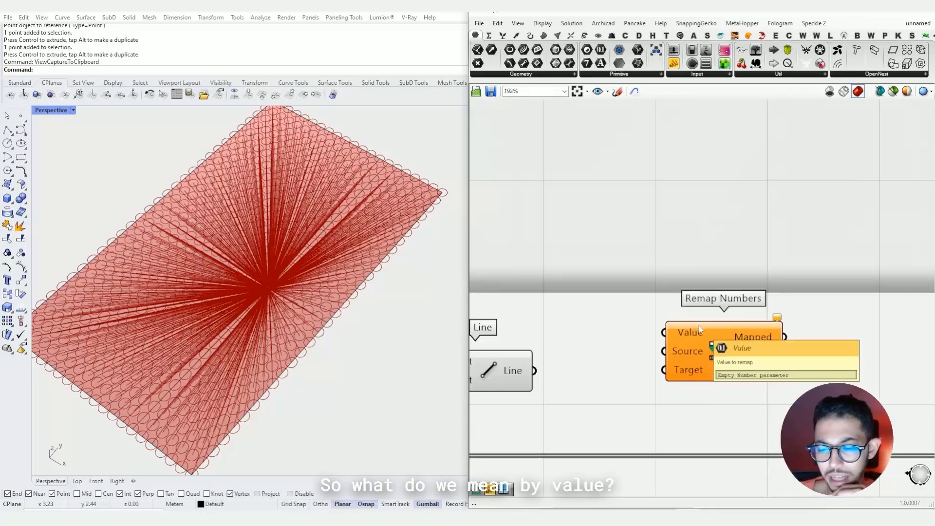
{"action": "right_click", "coordinate": [685, 378]}
{"action": "left_click", "coordinate": [661, 356]}
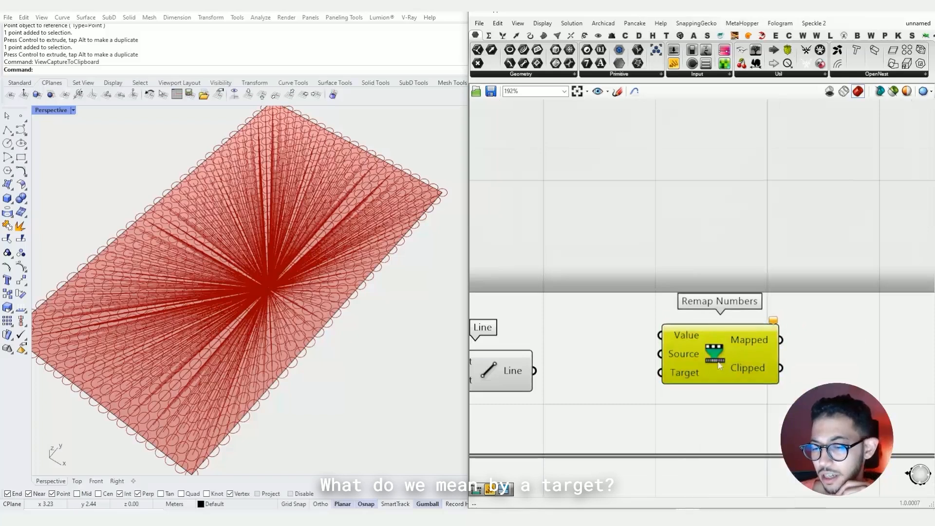
{"action": "scroll", "coordinate": [726, 358], "scroll_direction": "up", "scroll_amount": 10}
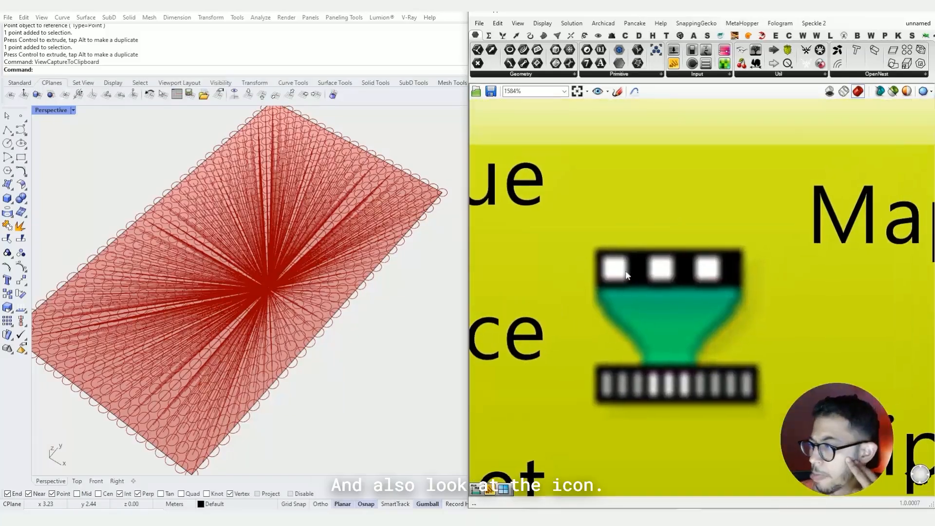
{"action": "scroll", "coordinate": [532, 262], "scroll_direction": "up", "scroll_amount": 2}
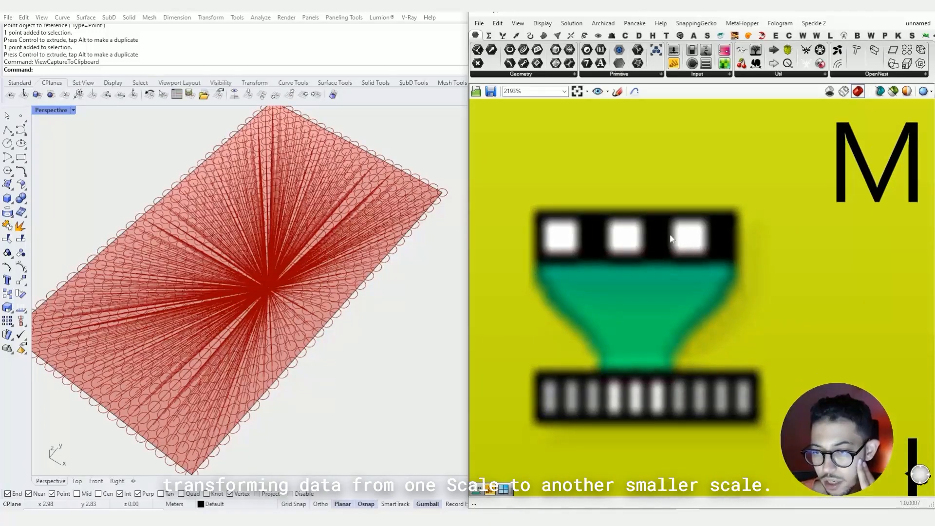
{"action": "scroll", "coordinate": [641, 220], "scroll_direction": "down", "scroll_amount": 2}
{"action": "scroll", "coordinate": [670, 320], "scroll_direction": "up", "scroll_amount": 4}
{"action": "scroll", "coordinate": [670, 319], "scroll_direction": "down", "scroll_amount": 6}
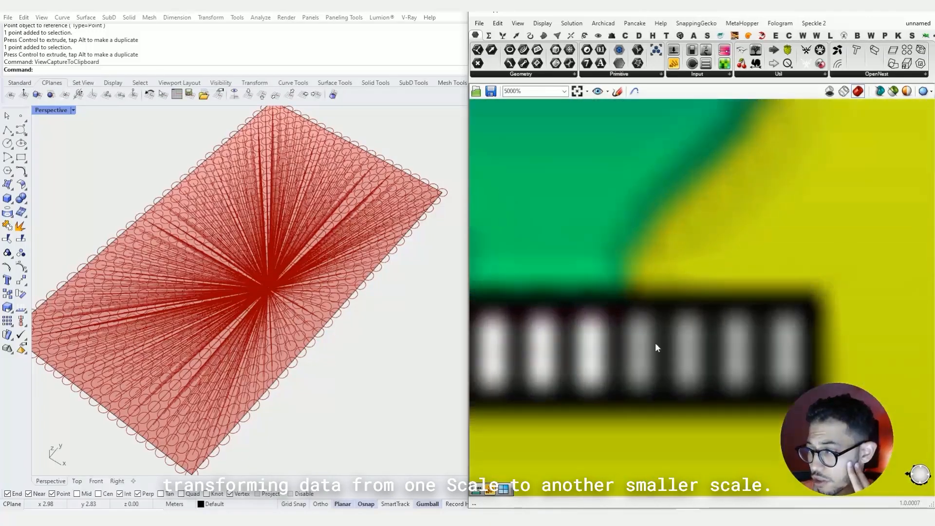
{"action": "scroll", "coordinate": [767, 284], "scroll_direction": "down", "scroll_amount": 3}
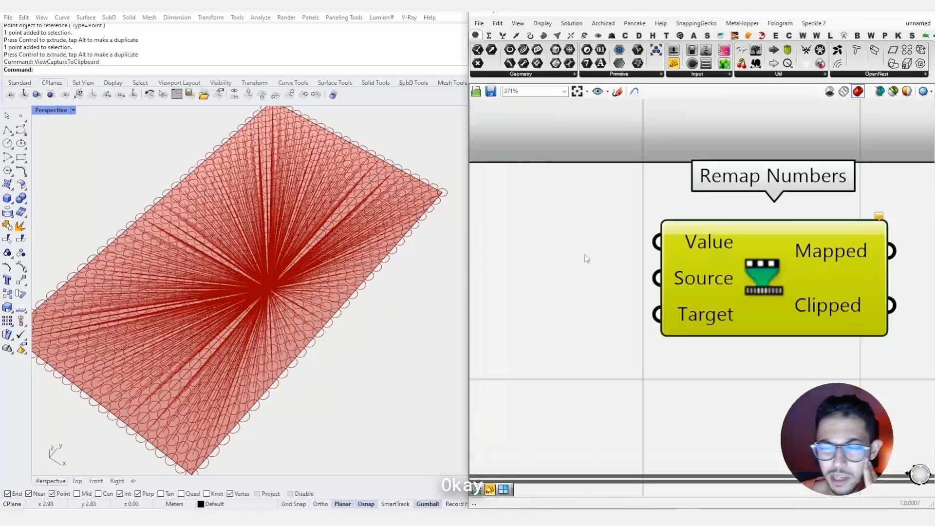
Delete the Line component that joins the attractor point to the grid points
{"action": "scroll", "coordinate": [586, 255], "scroll_direction": "down", "scroll_amount": 2}
{"action": "right_click_drag", "start_coordinate": [689, 277], "coordinate": [849, 261]}
{"action": "scroll", "coordinate": [848, 261], "scroll_direction": "down", "scroll_amount": 1}
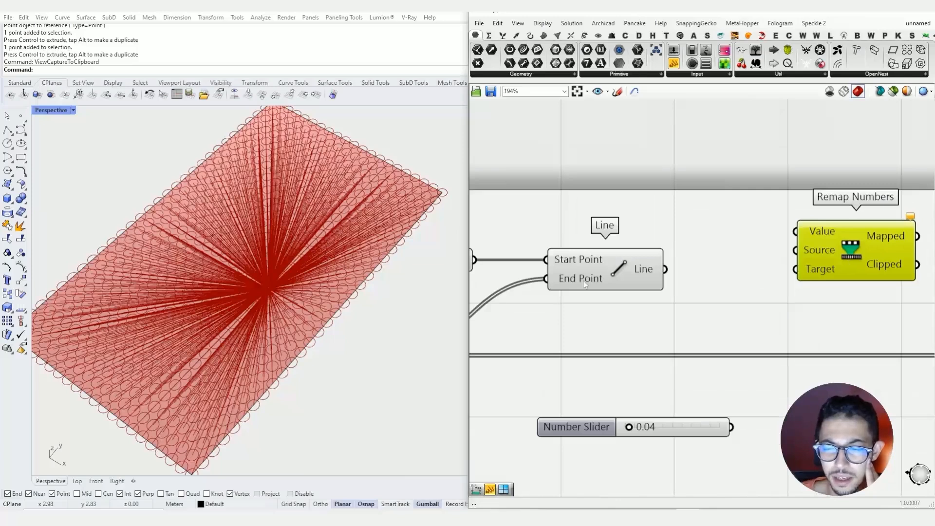
{"action": "left_click", "coordinate": [509, 289]}
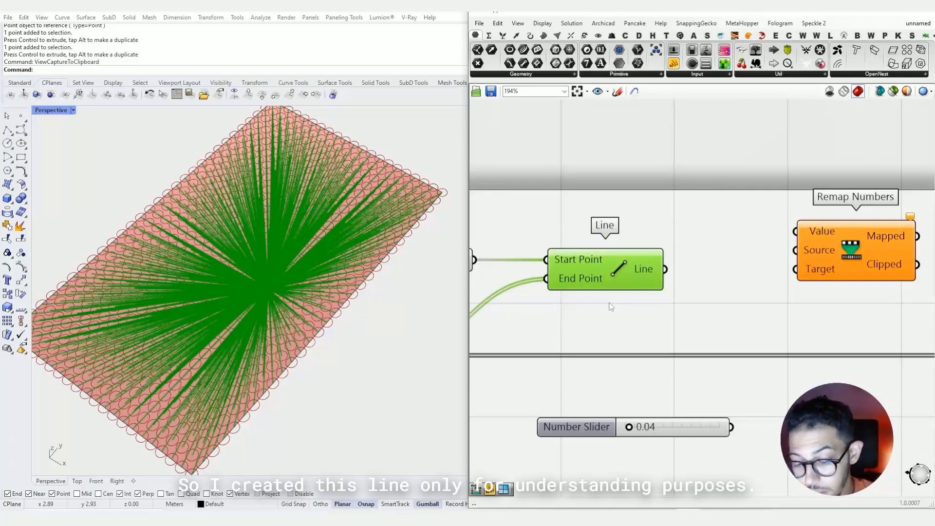
{"action": "left_click", "coordinate": [582, 317]}
{"action": "left_click", "coordinate": [597, 284]}
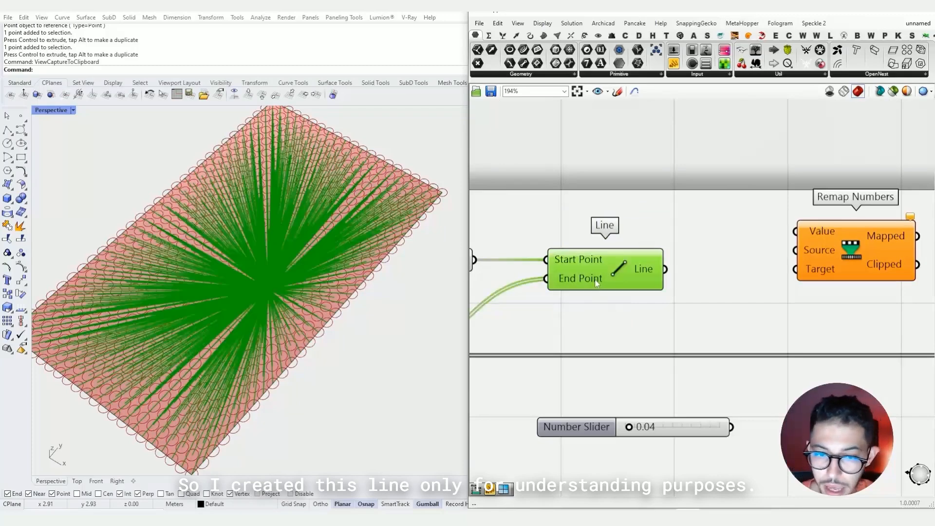
{"action": "mouse_move", "coordinate": [594, 278]}
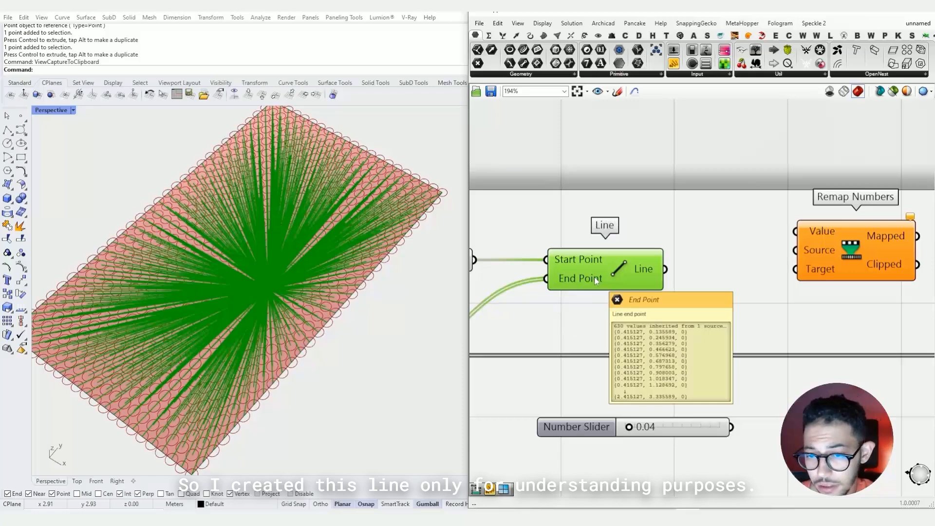
{"action": "key", "text": "Delete"}
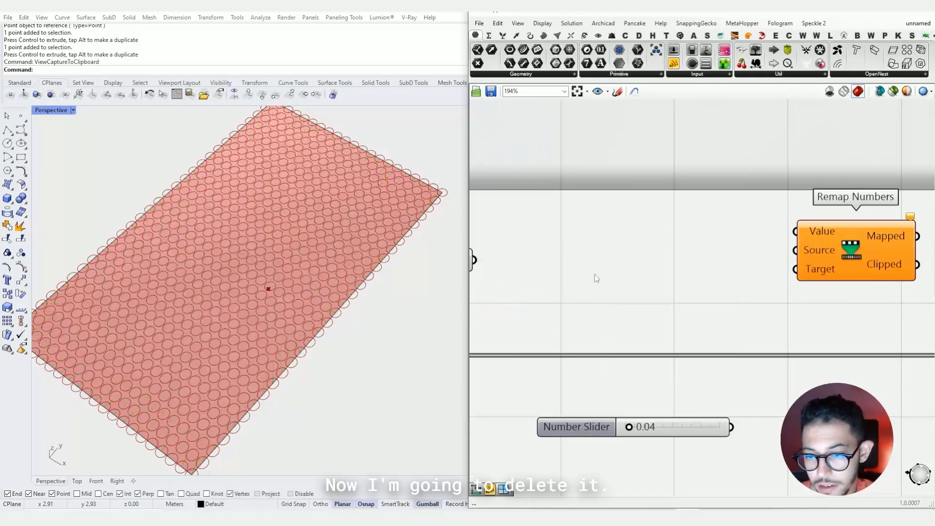
Rename the Point parameter above Flatten Tree as "Attractor Point"
{"action": "right_click_drag", "start_coordinate": [551, 282], "coordinate": [732, 263]}
{"action": "left_click_drag", "start_coordinate": [613, 242], "coordinate": [534, 207]}
{"action": "right_click", "coordinate": [535, 207]}
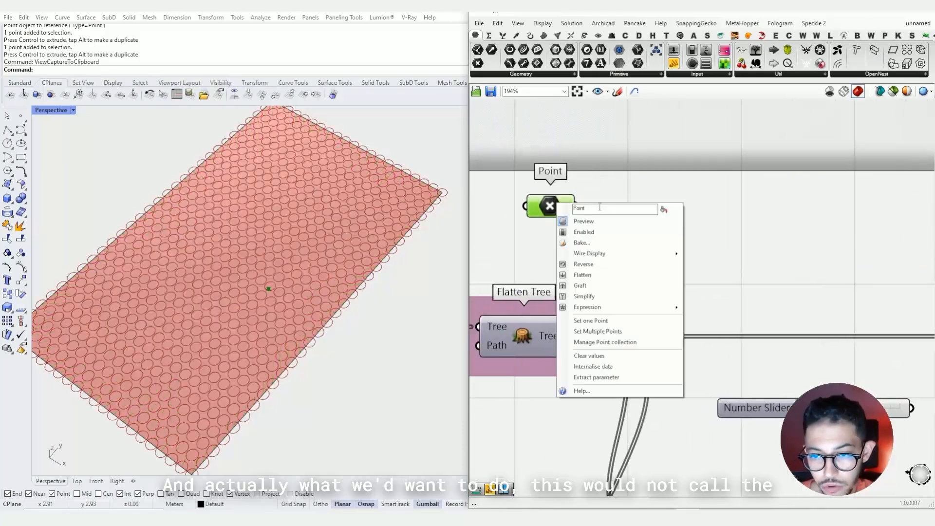
{"action": "type", "text": "Attract"}
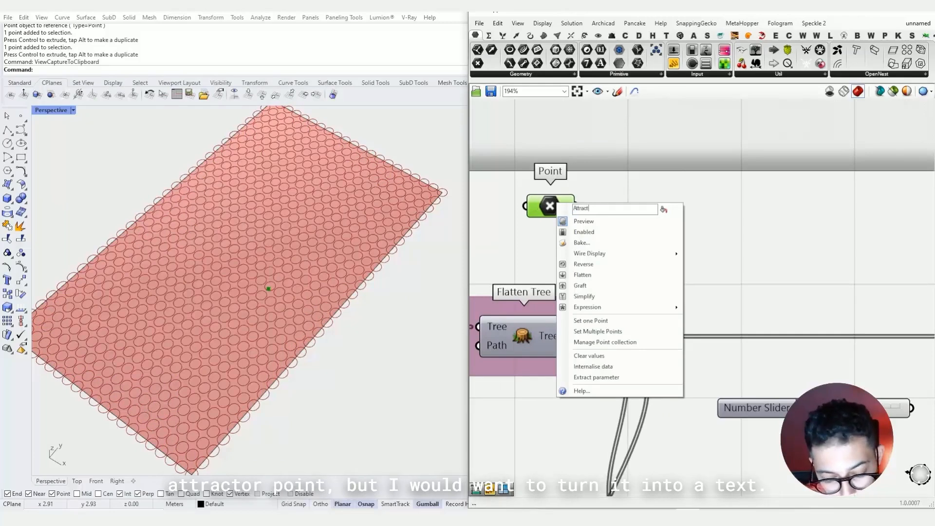
{"action": "type", "text": "or Point"}
{"action": "key", "text": "Return"}
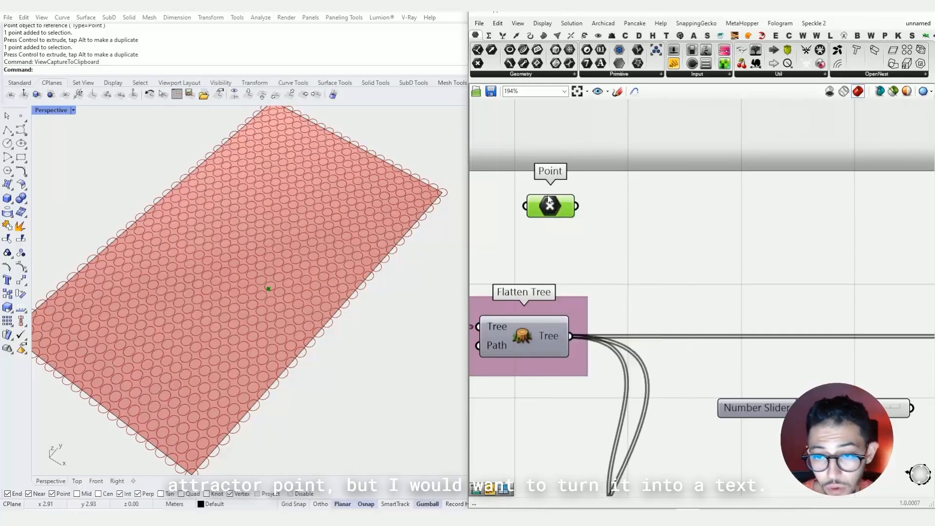
Display the Attractor Point parameter by its name instead of its icon and shift it slightly down
{"action": "right_click", "coordinate": [549, 199]}
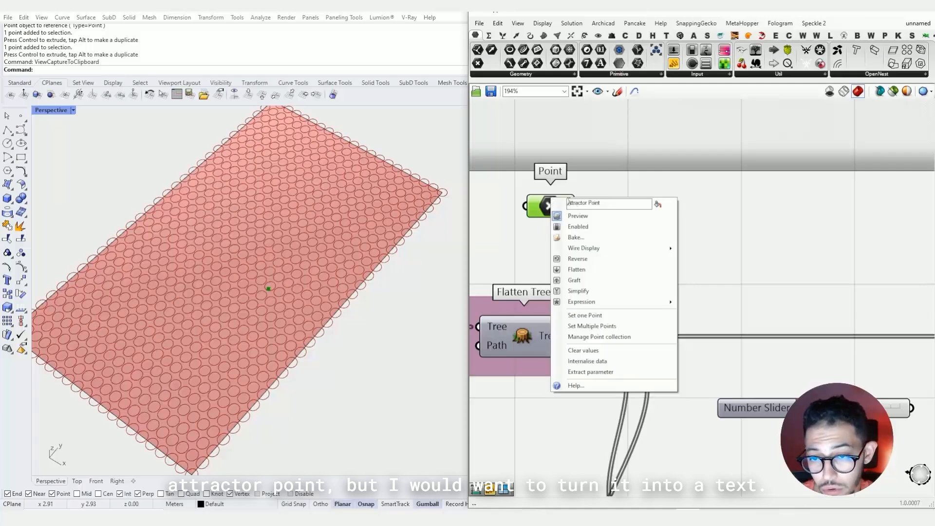
{"action": "left_click", "coordinate": [657, 205]}
{"action": "left_click_drag", "start_coordinate": [523, 206], "coordinate": [536, 222]}
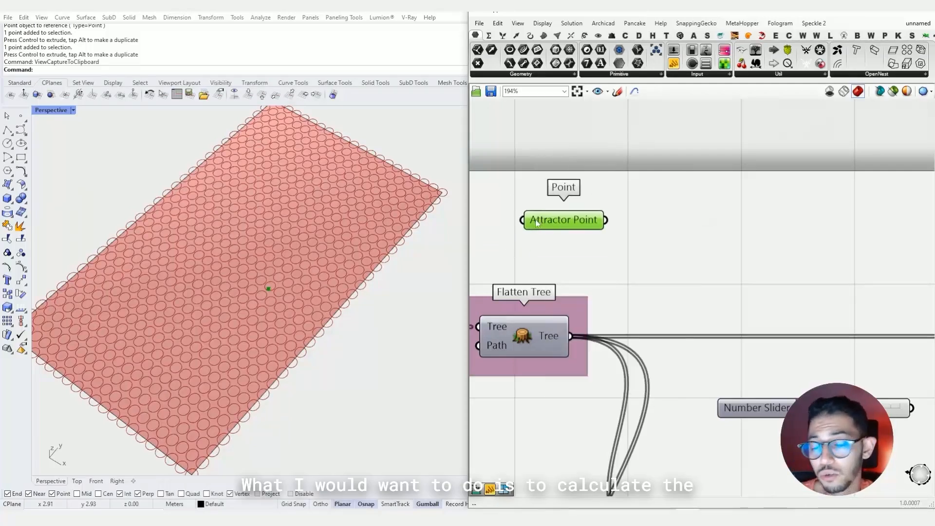
Add a Distance component near the Attractor Point parameter and connect that parameter to its Point A input
{"action": "left_click", "coordinate": [647, 282]}
{"action": "double_click", "coordinate": [649, 286]}
{"action": "type", "text": "distance"}
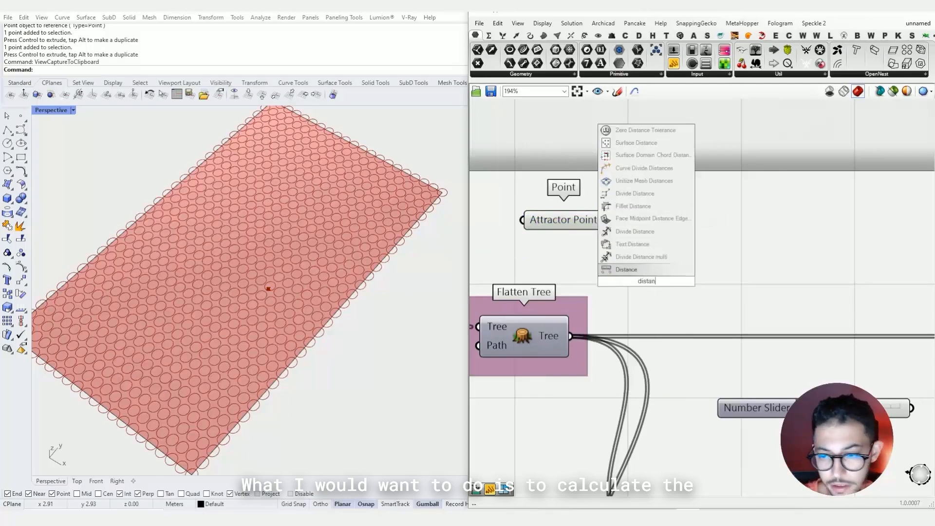
{"action": "key", "text": "Return"}
{"action": "scroll", "coordinate": [653, 289], "scroll_direction": "down", "scroll_amount": 5}
{"action": "right_click_drag", "start_coordinate": [653, 288], "coordinate": [578, 237]}
{"action": "scroll", "coordinate": [668, 363], "scroll_direction": "up", "scroll_amount": 9}
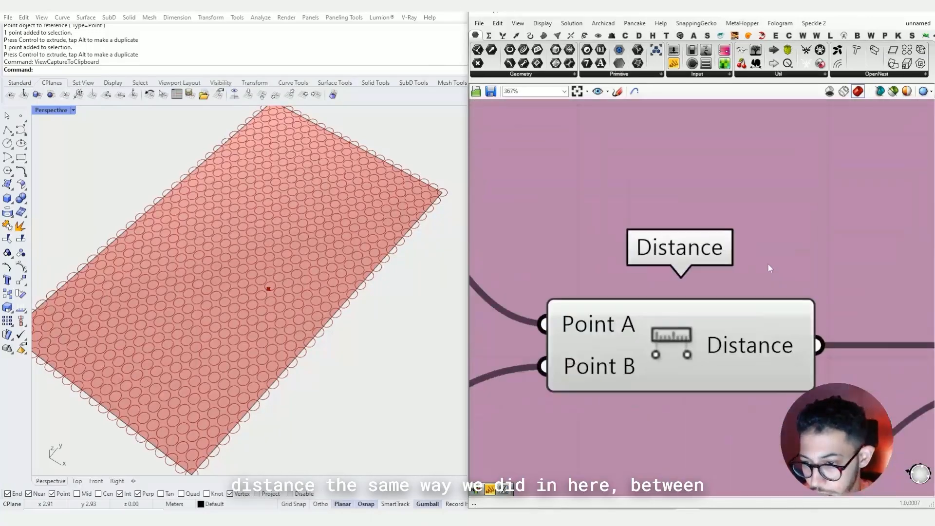
{"action": "scroll", "coordinate": [768, 268], "scroll_direction": "down", "scroll_amount": 10}
{"action": "right_click_drag", "start_coordinate": [745, 263], "coordinate": [699, 362]}
{"action": "scroll", "coordinate": [608, 294], "scroll_direction": "up", "scroll_amount": 5}
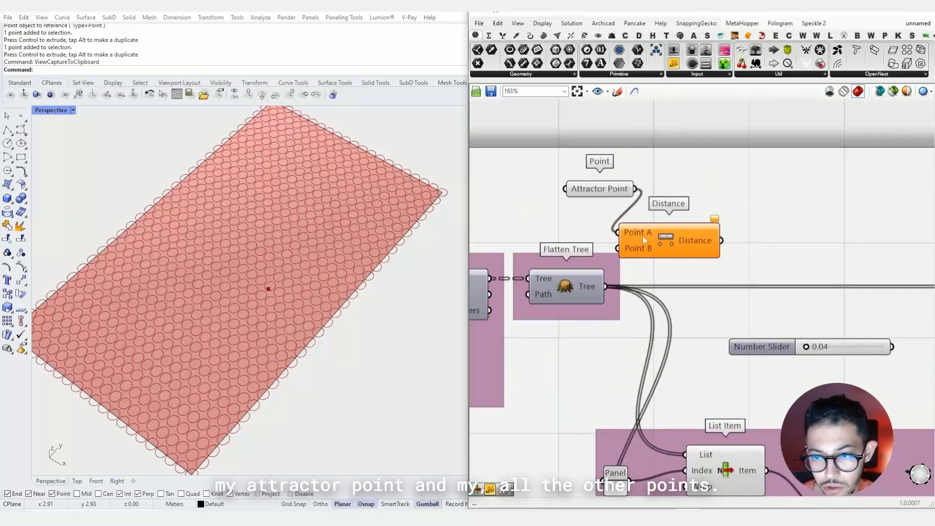
Connect the Flatten Tree output to Point B of the repositioned Distance component and toggle the tree's preview to check its points
{"action": "left_click_drag", "start_coordinate": [626, 251], "coordinate": [675, 235]}
{"action": "left_click_drag", "start_coordinate": [606, 287], "coordinate": [670, 231]}
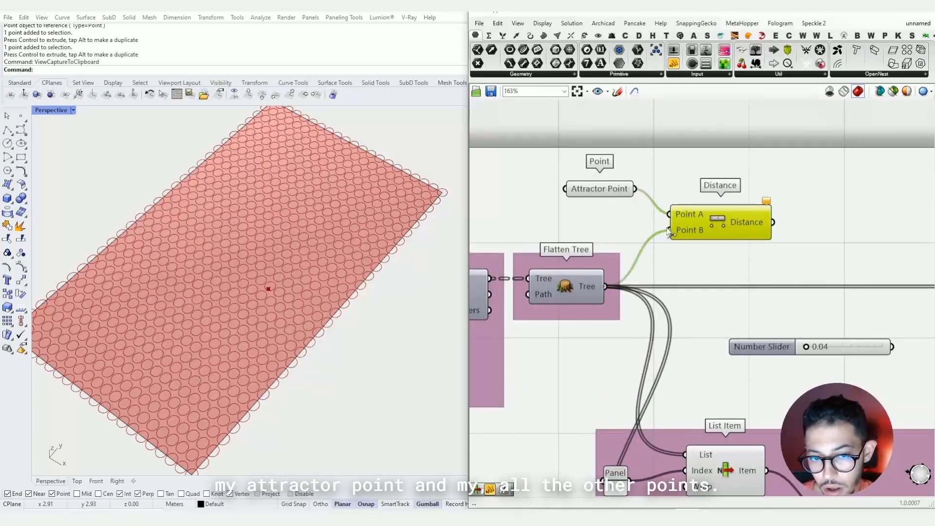
{"action": "left_click", "coordinate": [599, 275]}
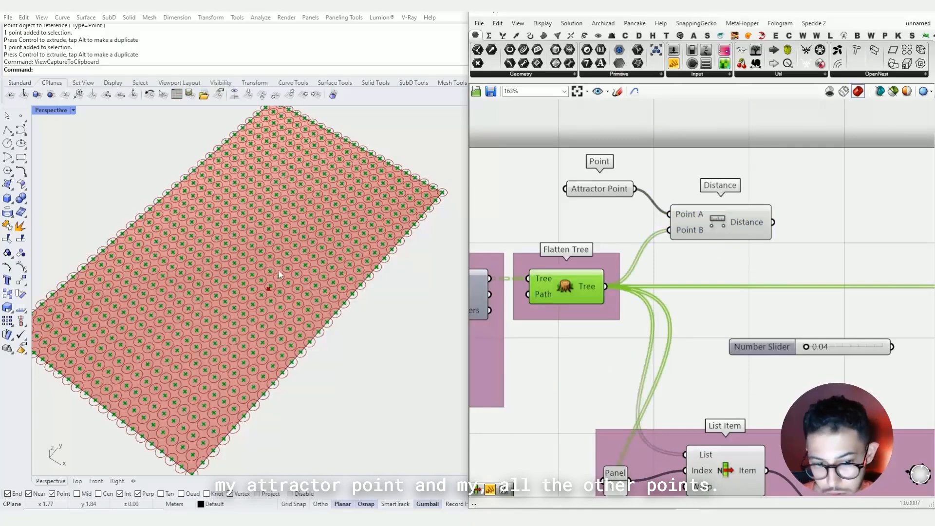
{"action": "key", "text": "ctrl+q"}
Connect the Distance output to the Value input of the Remap Numbers component
{"action": "scroll", "coordinate": [716, 271], "scroll_direction": "down", "scroll_amount": 5}
{"action": "right_click_drag", "start_coordinate": [716, 272], "coordinate": [570, 293]}
{"action": "scroll", "coordinate": [573, 283], "scroll_direction": "up", "scroll_amount": 4}
{"action": "left_click_drag", "start_coordinate": [597, 268], "coordinate": [743, 234]}
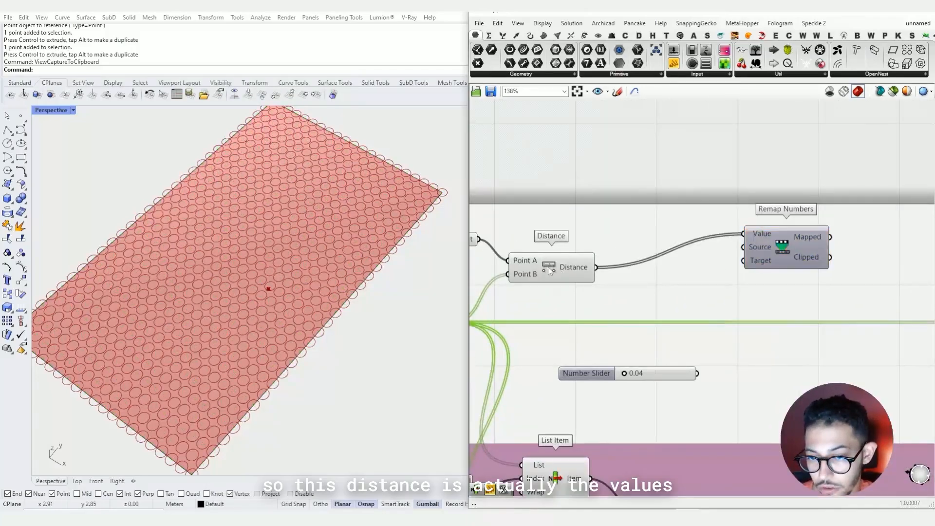
Reposition the Distance and Remap Numbers components farther along the definition, lining them up along their connecting wire
{"action": "left_click_drag", "start_coordinate": [565, 268], "coordinate": [590, 268]}
{"action": "left_click_drag", "start_coordinate": [783, 247], "coordinate": [548, 289]}
{"action": "left_click_drag", "start_coordinate": [584, 268], "coordinate": [645, 226]}
{"action": "left_click", "coordinate": [720, 276]}
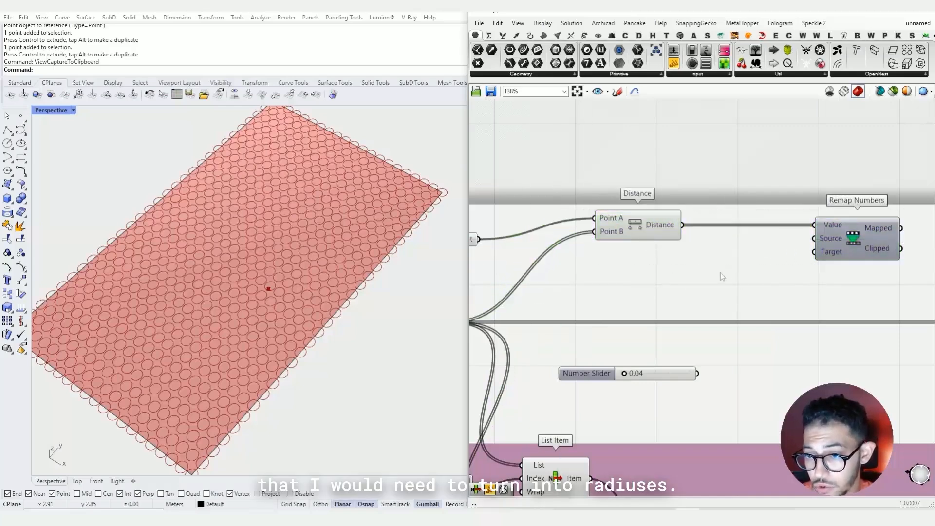
Delete the unconnected 0.04 number slider from the canvas
{"action": "double_click", "coordinate": [685, 289]}
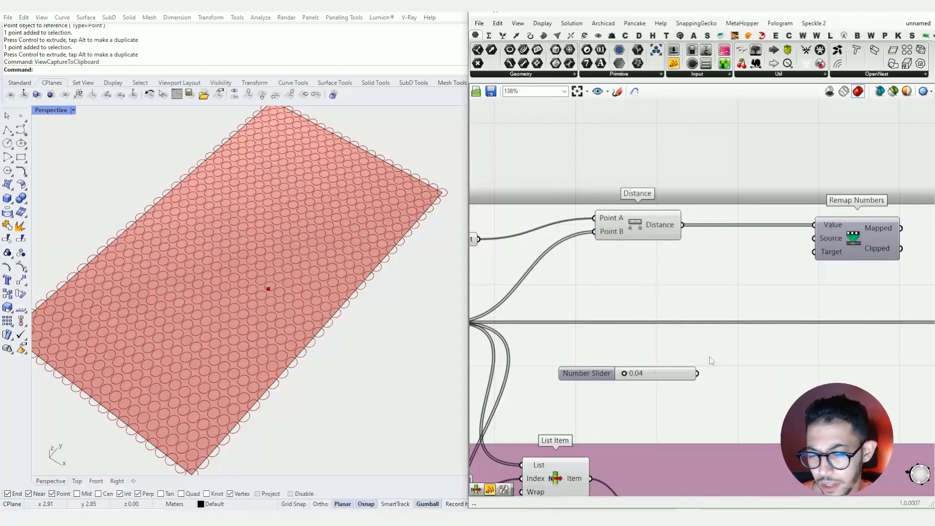
{"action": "left_click_drag", "start_coordinate": [710, 356], "coordinate": [626, 431]}
{"action": "key", "text": "Delete"}
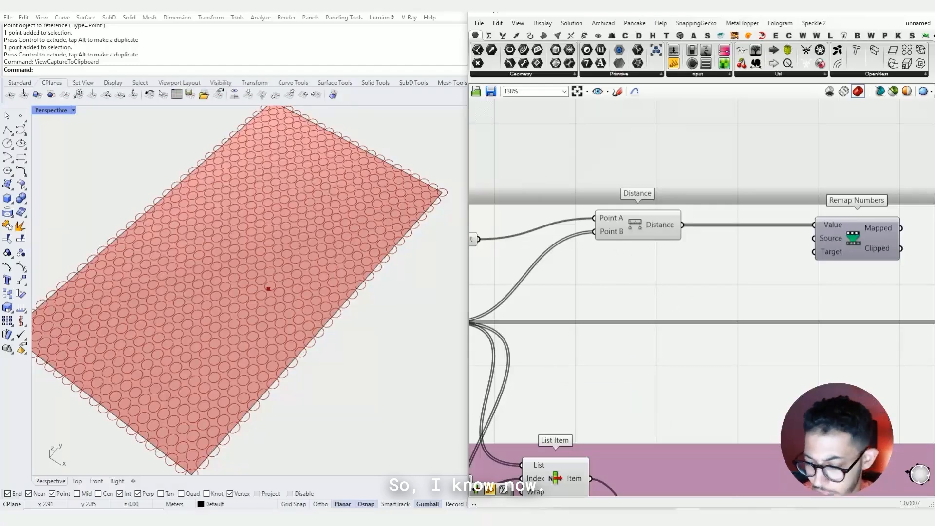
Add a panel beside the Radius data parameter, connect it to the Radius output, and read the maximum radius
{"action": "scroll", "coordinate": [638, 299], "scroll_direction": "down", "scroll_amount": 5}
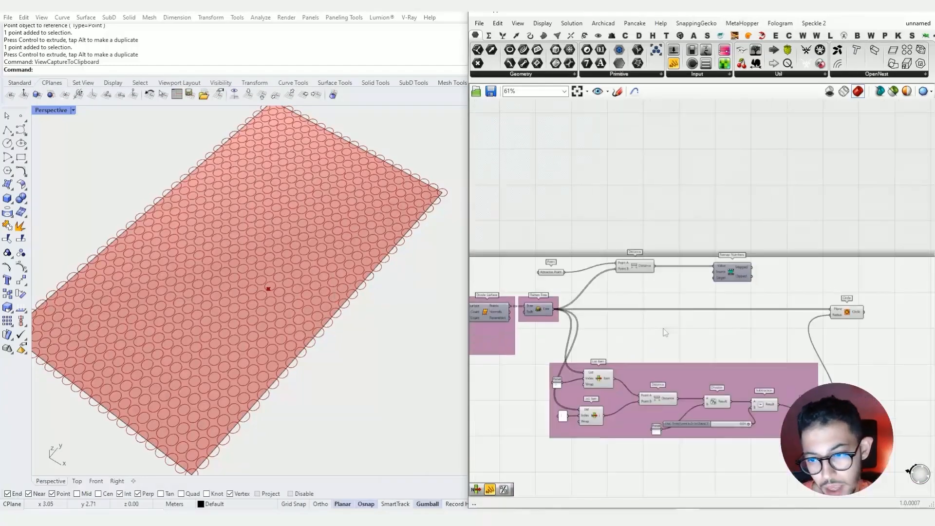
{"action": "scroll", "coordinate": [799, 398], "scroll_direction": "up", "scroll_amount": 5}
{"action": "right_click_drag", "start_coordinate": [846, 165], "coordinate": [668, 135]}
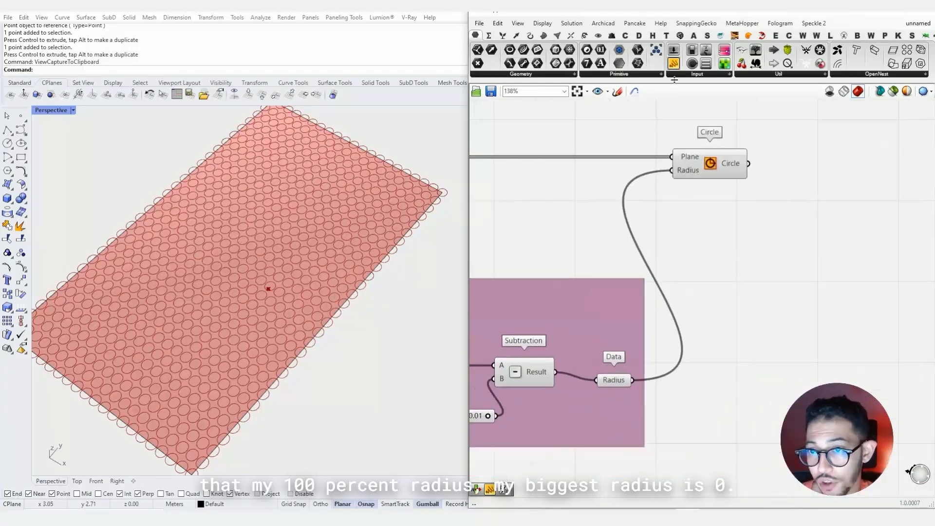
{"action": "left_click", "coordinate": [645, 396]}
{"action": "left_click_drag", "start_coordinate": [623, 384], "coordinate": [745, 379]}
{"action": "left_click_drag", "start_coordinate": [677, 389], "coordinate": [715, 392]}
{"action": "scroll", "coordinate": [741, 388], "scroll_direction": "up", "scroll_amount": 5}
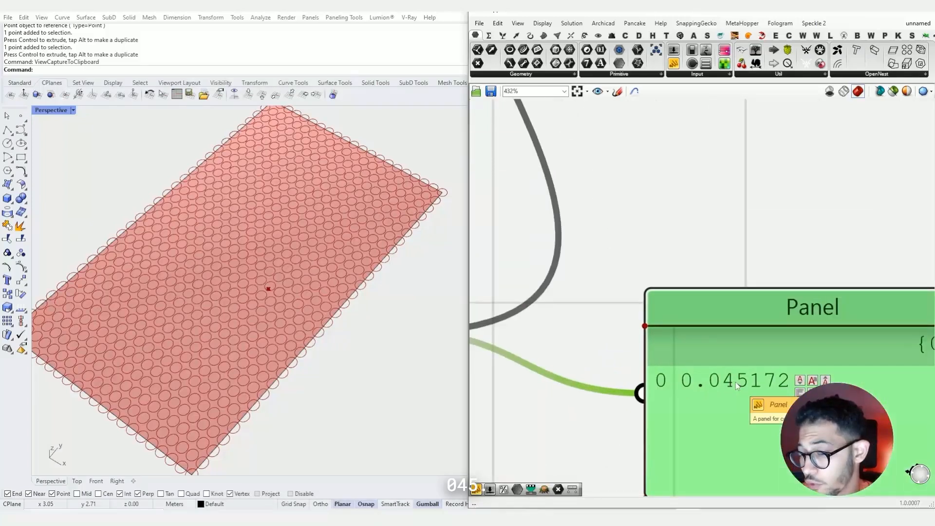
{"action": "scroll", "coordinate": [735, 383], "scroll_direction": "up", "scroll_amount": 1}
{"action": "scroll", "coordinate": [732, 383], "scroll_direction": "down", "scroll_amount": 6}
{"action": "scroll", "coordinate": [733, 383], "scroll_direction": "down", "scroll_amount": 2}
Move the Remap Numbers component farther from the Distance component, closer to the Circle component
{"action": "right_click_drag", "start_coordinate": [569, 240], "coordinate": [720, 311]}
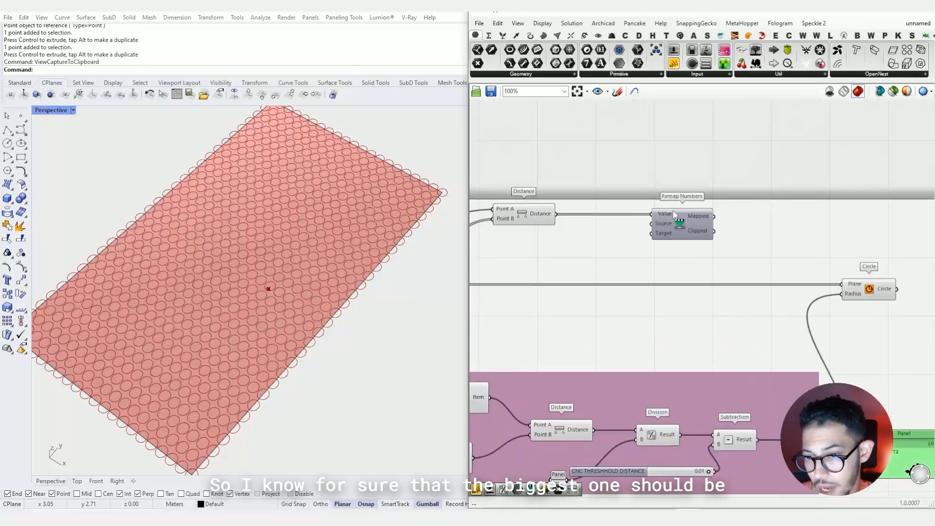
{"action": "left_click_drag", "start_coordinate": [675, 215], "coordinate": [781, 216]}
{"action": "scroll", "coordinate": [694, 235], "scroll_direction": "up", "scroll_amount": 1}
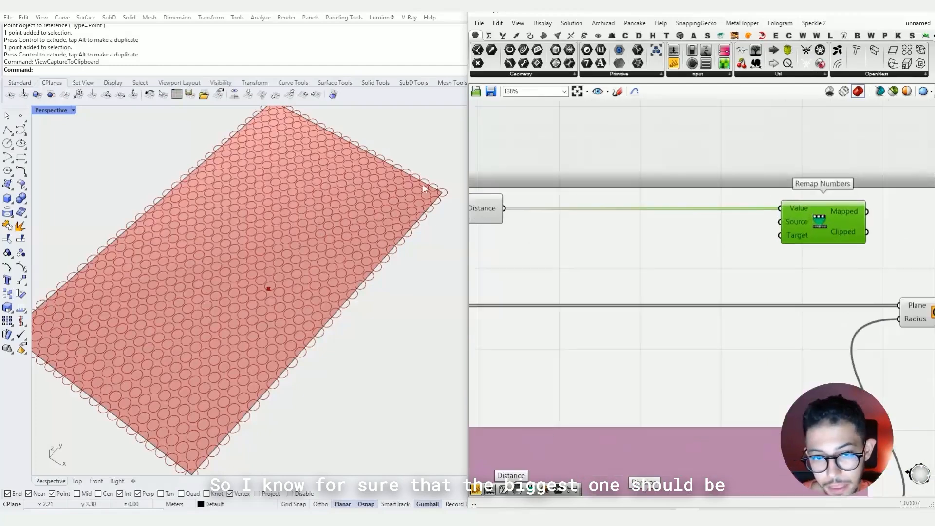
Examine the radius panel, the Circle component's radius wiring and the Target input of Remap Numbers
{"action": "scroll", "coordinate": [435, 187], "scroll_direction": "up", "scroll_amount": 6}
{"action": "scroll", "coordinate": [436, 185], "scroll_direction": "down", "scroll_amount": 10}
{"action": "right_click_drag", "start_coordinate": [766, 364], "coordinate": [562, 236]}
{"action": "scroll", "coordinate": [766, 436], "scroll_direction": "up", "scroll_amount": 4}
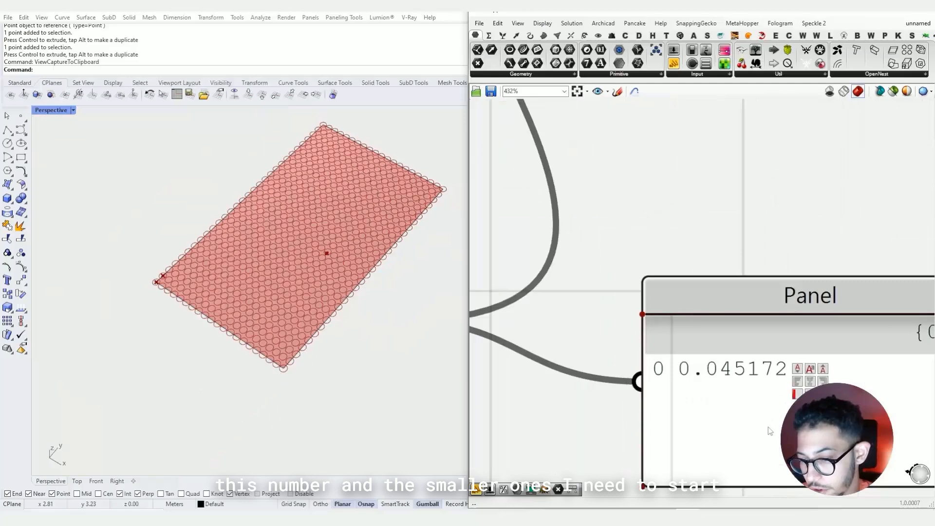
{"action": "scroll", "coordinate": [766, 436], "scroll_direction": "down", "scroll_amount": 5}
{"action": "scroll", "coordinate": [764, 425], "scroll_direction": "up", "scroll_amount": 3}
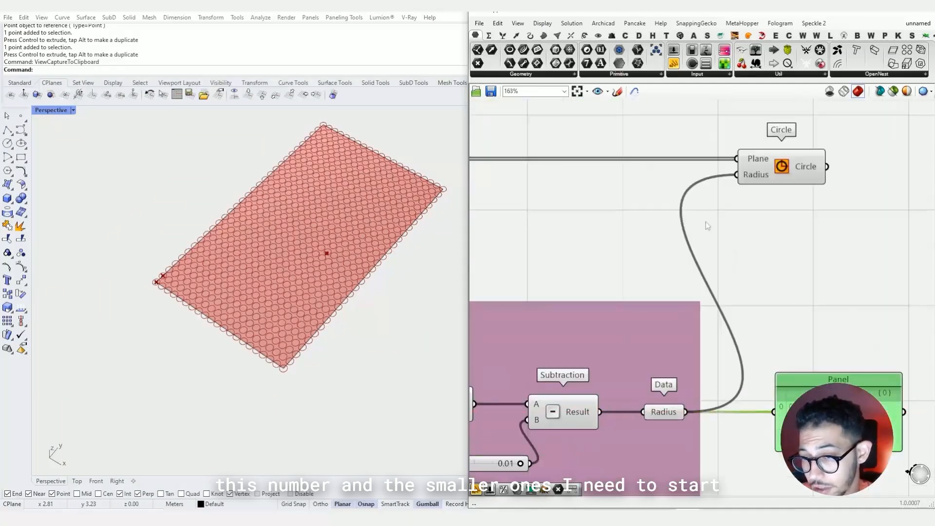
{"action": "right_click_drag", "start_coordinate": [613, 235], "coordinate": [686, 291]}
{"action": "left_click", "coordinate": [717, 125]}
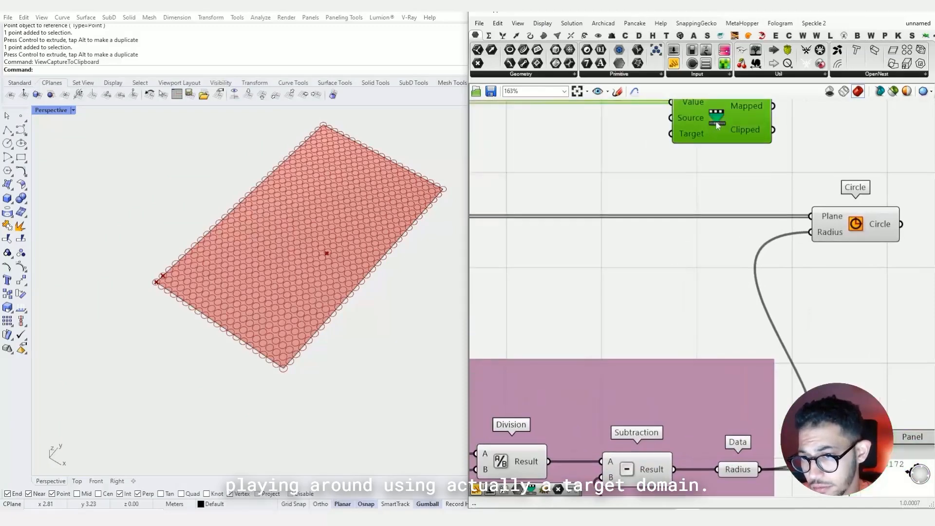
{"action": "right_click_drag", "start_coordinate": [632, 155], "coordinate": [637, 200]}
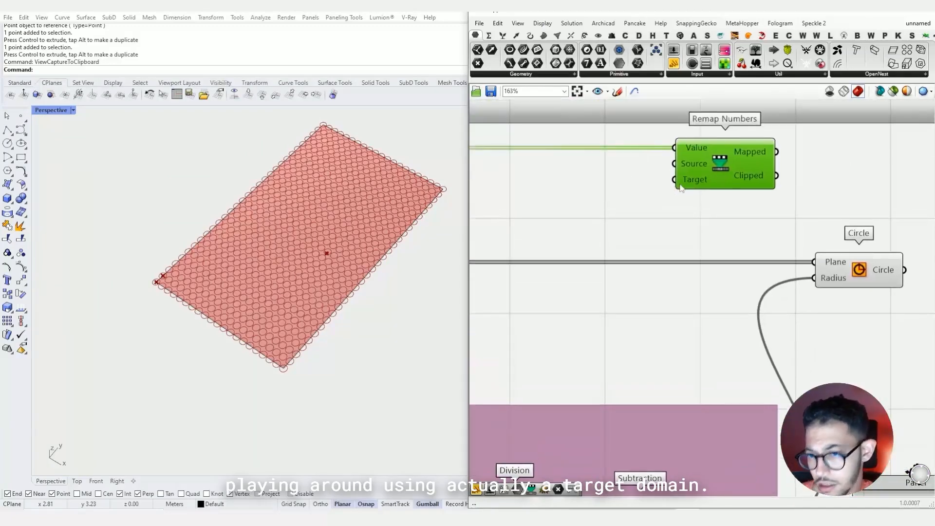
{"action": "mouse_move", "coordinate": [682, 188]}
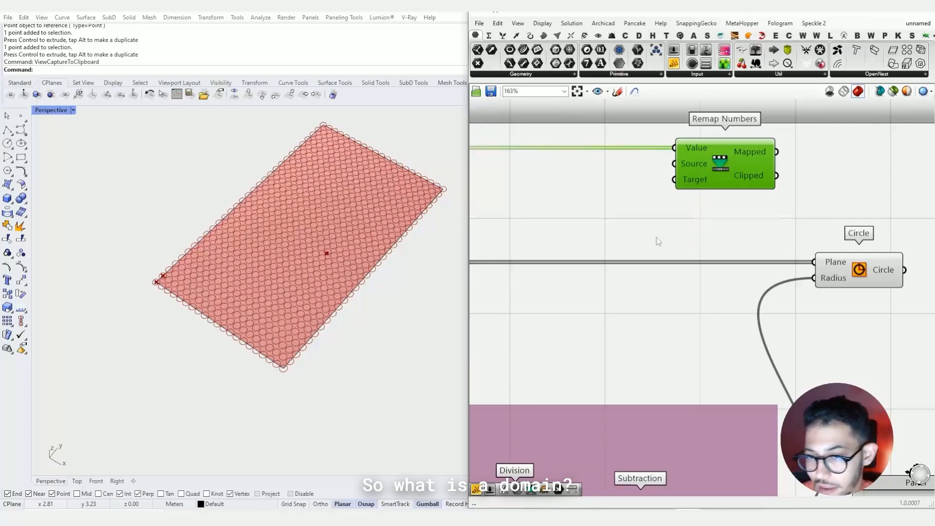
Add a Construct Domain component just before the Remap Numbers component
{"action": "left_click", "coordinate": [606, 212]}
{"action": "double_click", "coordinate": [600, 209]}
{"action": "type", "text": "constr"}
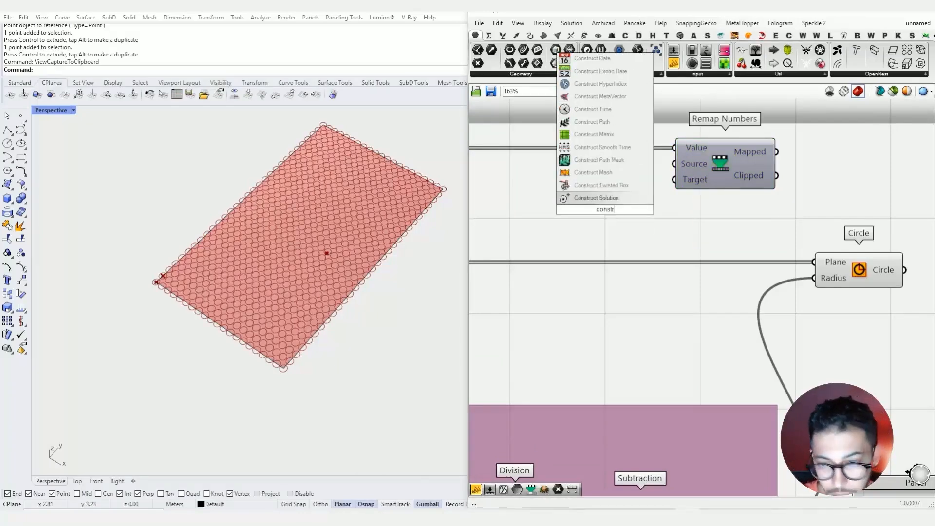
{"action": "type", "text": "uct doma"}
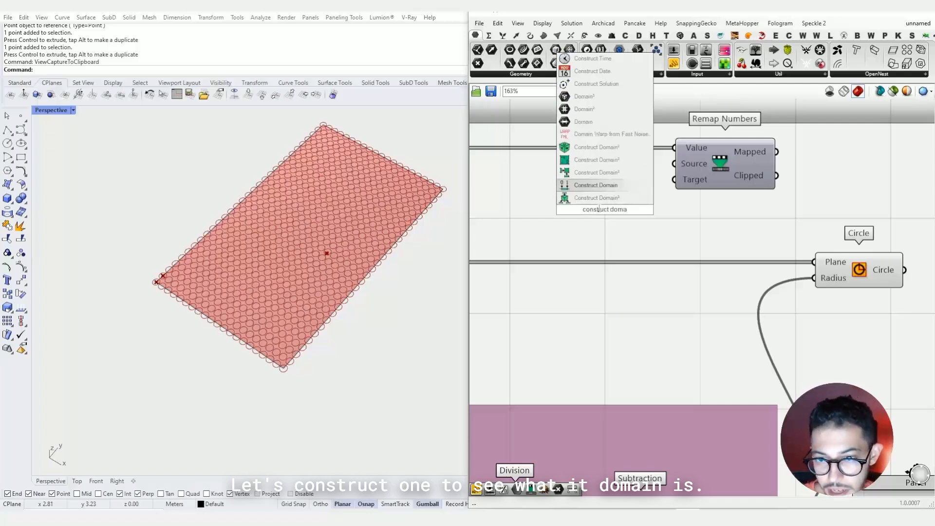
{"action": "key", "text": "Return"}
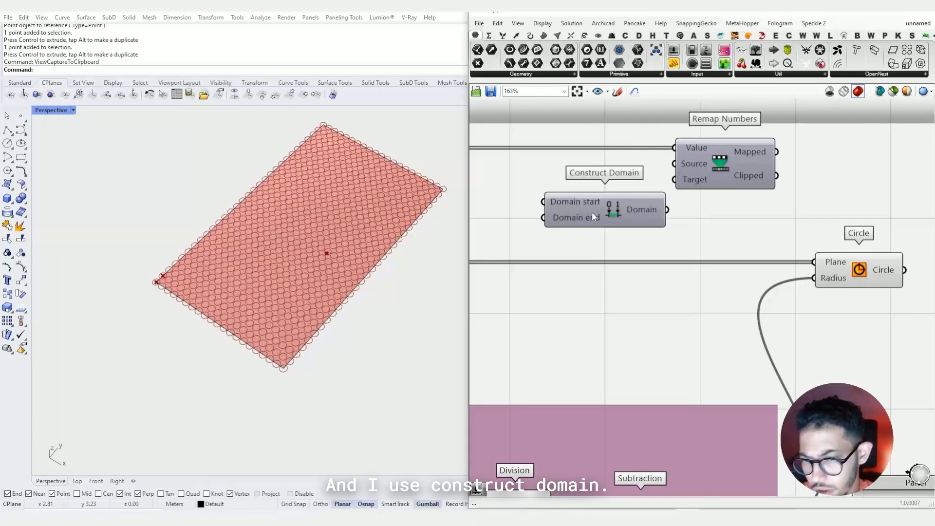
Examine the Construct Domain component closely, including its icon and its Domain start and Domain end inputs
{"action": "scroll", "coordinate": [555, 207], "scroll_direction": "up", "scroll_amount": 8}
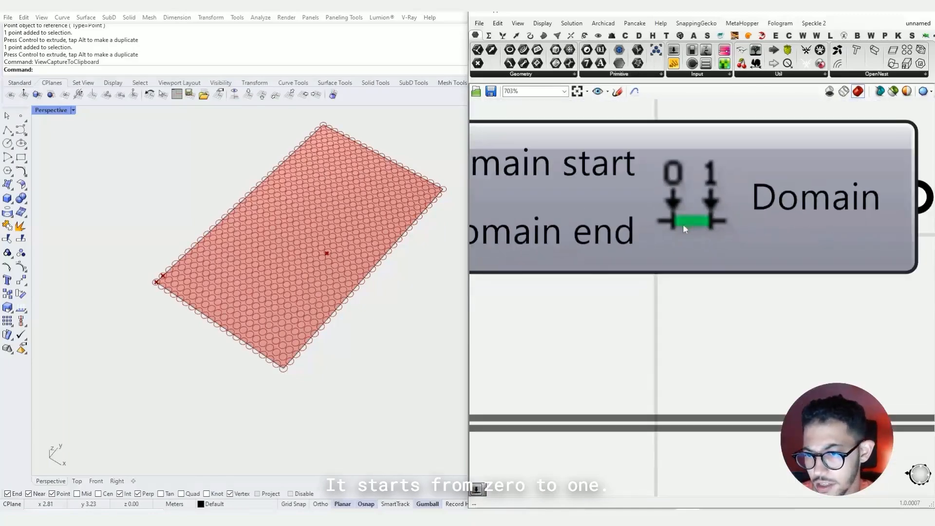
{"action": "scroll", "coordinate": [666, 204], "scroll_direction": "up", "scroll_amount": 2}
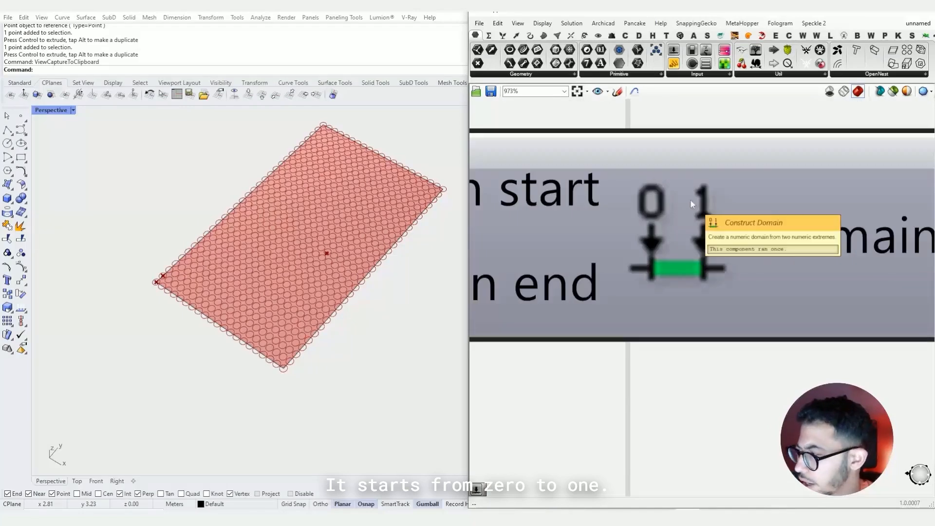
{"action": "scroll", "coordinate": [648, 267], "scroll_direction": "up", "scroll_amount": 2}
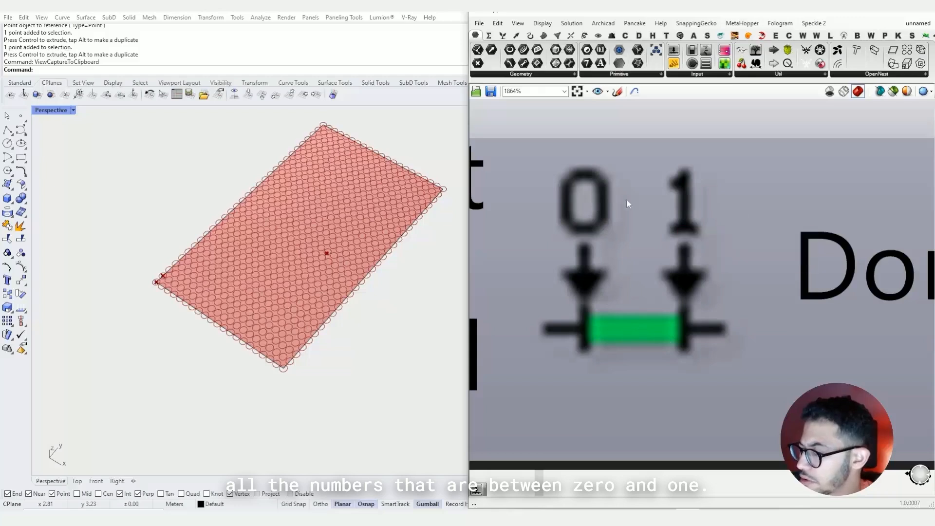
{"action": "scroll", "coordinate": [611, 214], "scroll_direction": "down", "scroll_amount": 2}
{"action": "scroll", "coordinate": [610, 217], "scroll_direction": "down", "scroll_amount": 2}
{"action": "right_click_drag", "start_coordinate": [610, 217], "coordinate": [783, 219]}
{"action": "right_click_drag", "start_coordinate": [647, 223], "coordinate": [717, 229]}
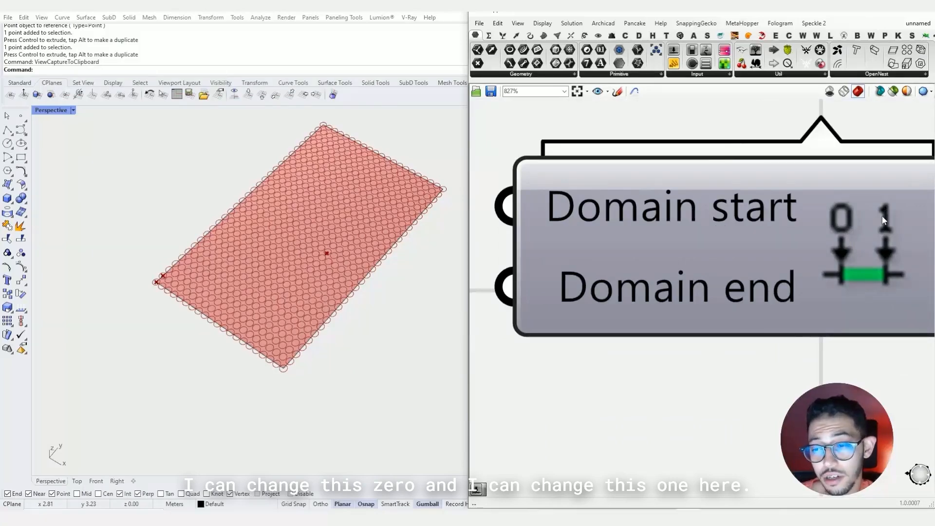
{"action": "left_click", "coordinate": [601, 213]}
{"action": "scroll", "coordinate": [600, 213], "scroll_direction": "down", "scroll_amount": 1}
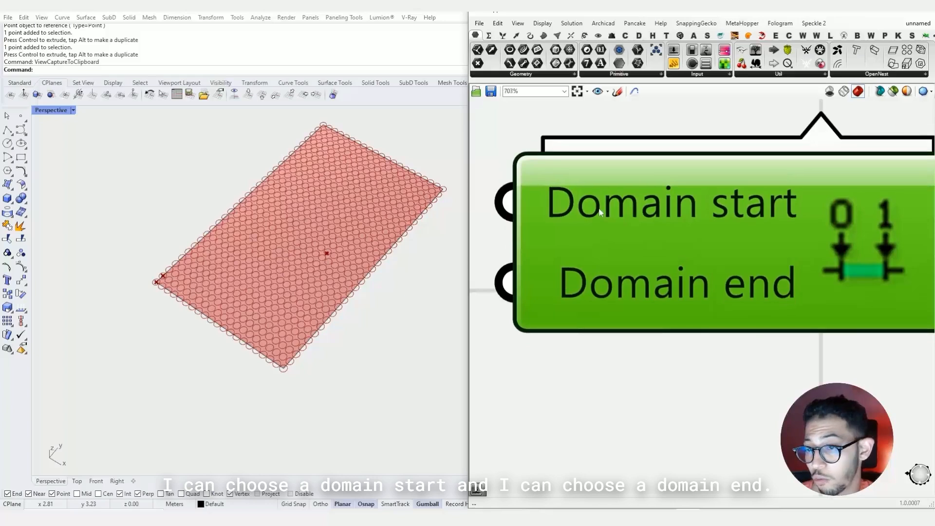
{"action": "scroll", "coordinate": [600, 212], "scroll_direction": "down", "scroll_amount": 2}
{"action": "scroll", "coordinate": [588, 249], "scroll_direction": "down", "scroll_amount": 2}
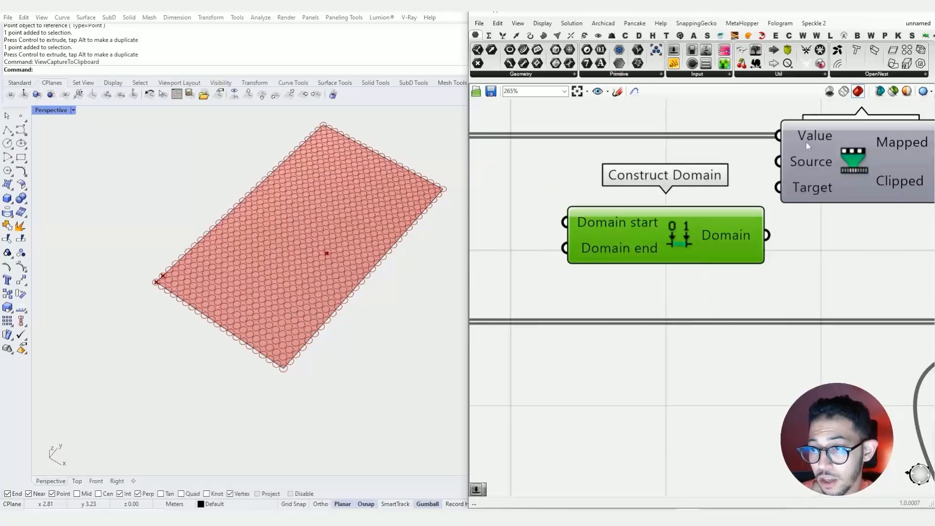
Connect a temporary panel to the Distance output, look through the list of distances, and delete the panel
{"action": "scroll", "coordinate": [806, 142], "scroll_direction": "down", "scroll_amount": 3}
{"action": "left_click_drag", "start_coordinate": [671, 67], "coordinate": [759, 173]}
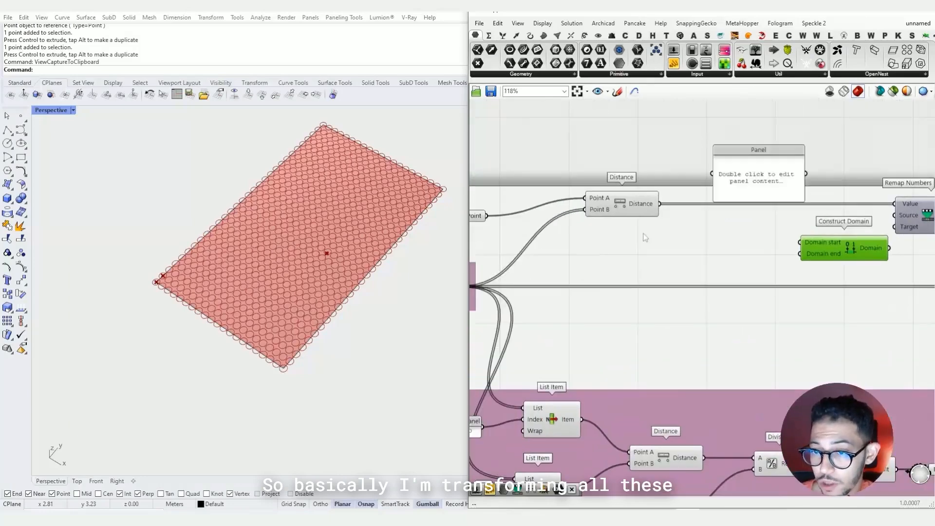
{"action": "left_click_drag", "start_coordinate": [677, 196], "coordinate": [712, 174]}
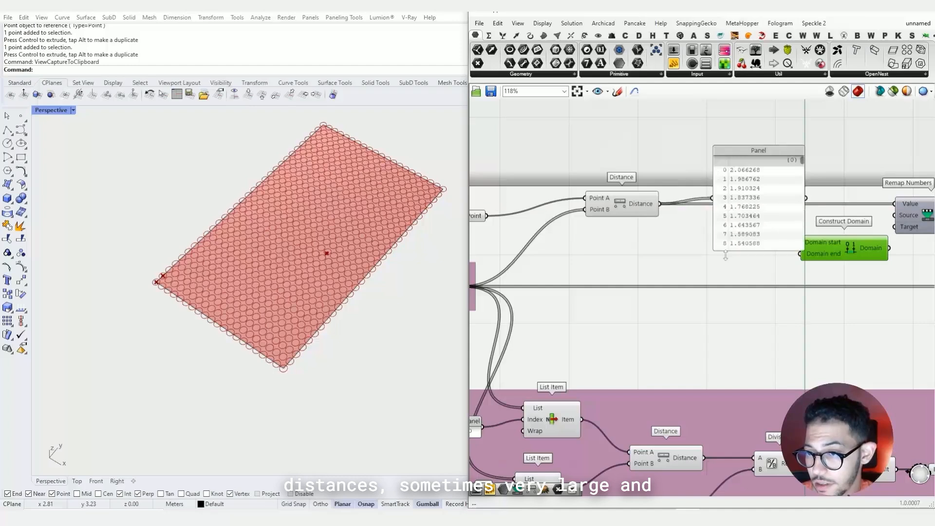
{"action": "left_click_drag", "start_coordinate": [799, 171], "coordinate": [806, 276]}
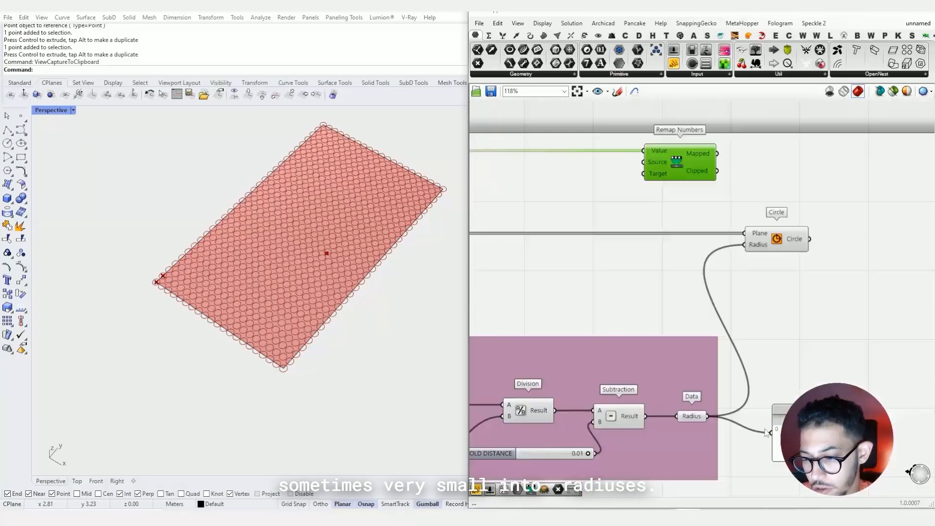
{"action": "scroll", "coordinate": [766, 426], "scroll_direction": "up", "scroll_amount": 2}
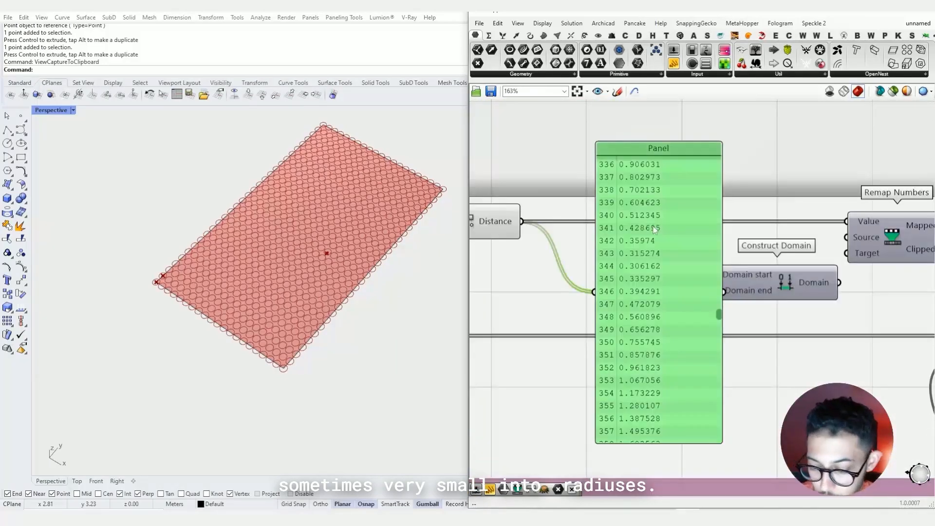
{"action": "key", "text": "Delete"}
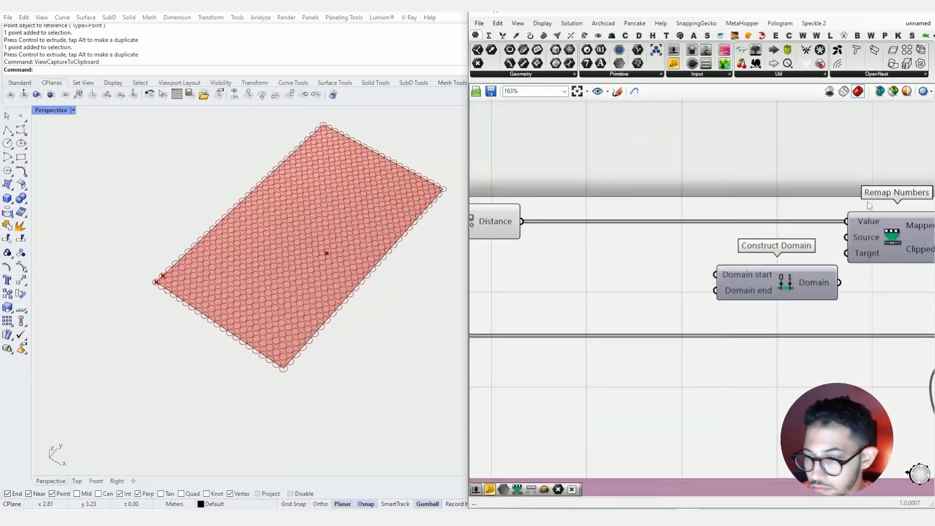
Connect the Domain output of Construct Domain to the Target input of Remap Numbers and tidy the component's position
{"action": "right_click_drag", "start_coordinate": [873, 236], "coordinate": [829, 254]}
{"action": "left_click_drag", "start_coordinate": [872, 182], "coordinate": [685, 326]}
{"action": "left_click", "coordinate": [787, 323]}
{"action": "left_click", "coordinate": [791, 339]}
{"action": "left_click_drag", "start_coordinate": [792, 265], "coordinate": [899, 266]}
{"action": "left_click_drag", "start_coordinate": [820, 297], "coordinate": [752, 271]}
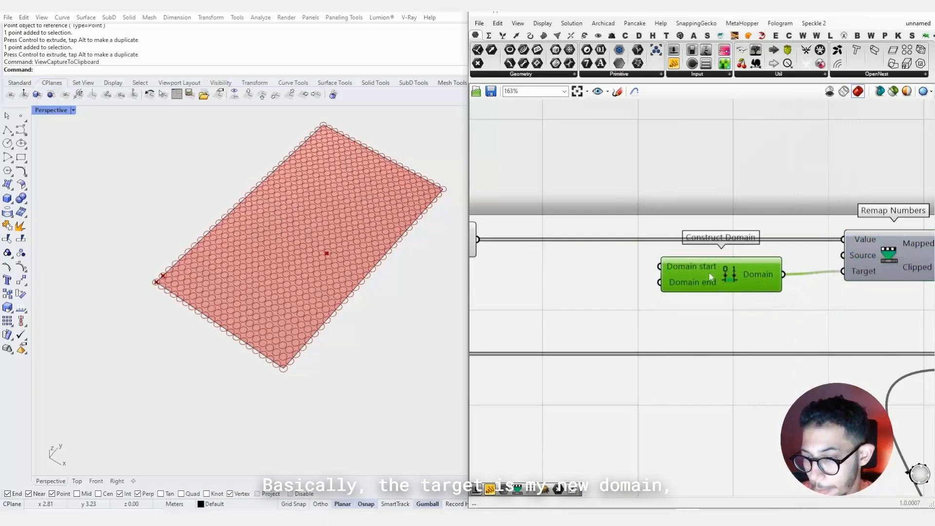
Add a number slider set to 0 and connect it to the Domain start input of Construct Domain
{"action": "right_click_drag", "start_coordinate": [633, 291], "coordinate": [675, 278]}
{"action": "left_click", "coordinate": [642, 259]}
{"action": "double_click", "coordinate": [644, 263]}
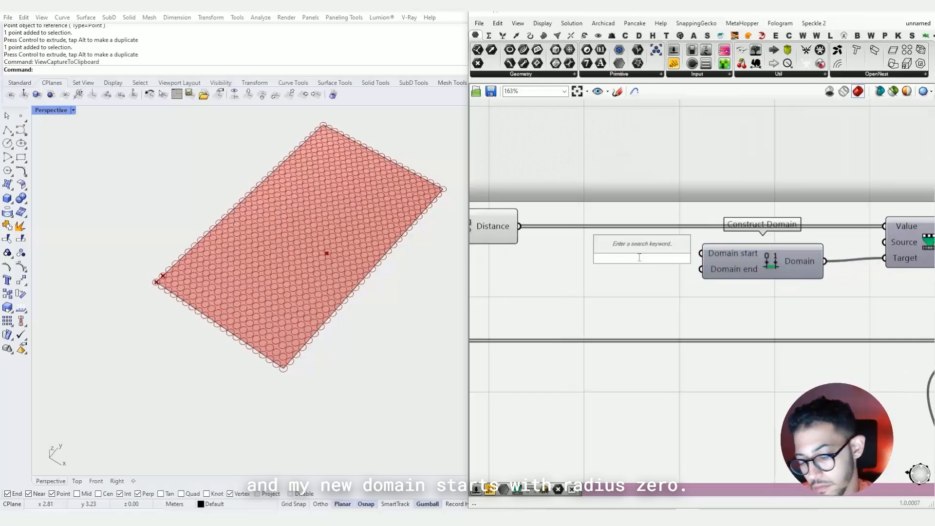
{"action": "type", "text": "0"}
{"action": "key", "text": "Escape"}
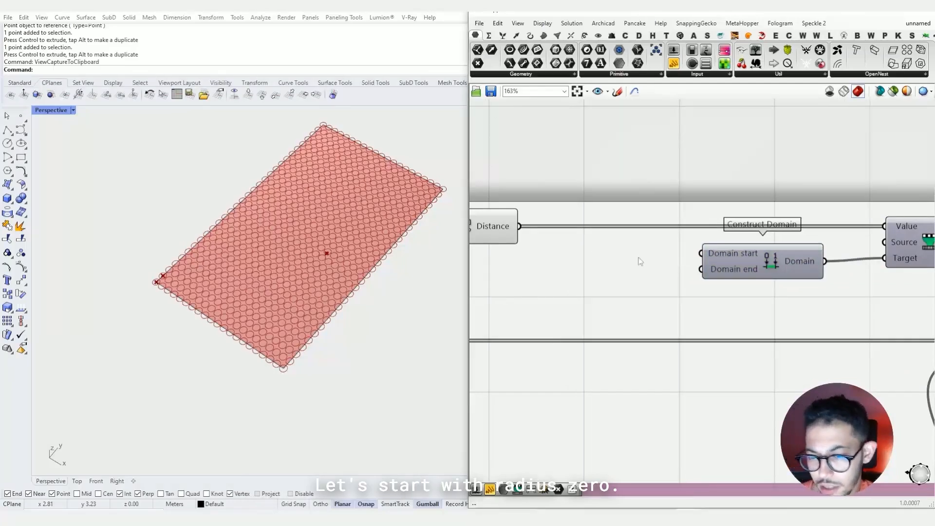
{"action": "double_click", "coordinate": [639, 257]}
{"action": "type", "text": "0"}
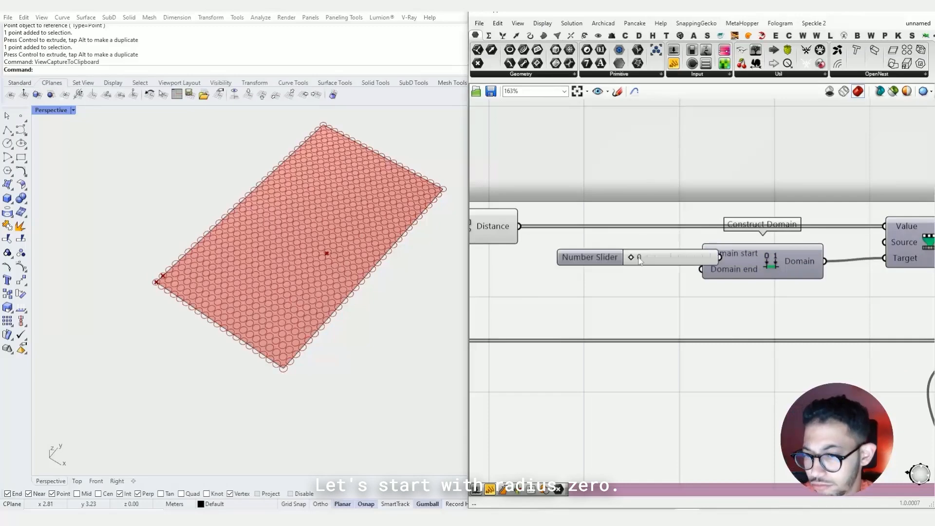
{"action": "key", "text": "Return"}
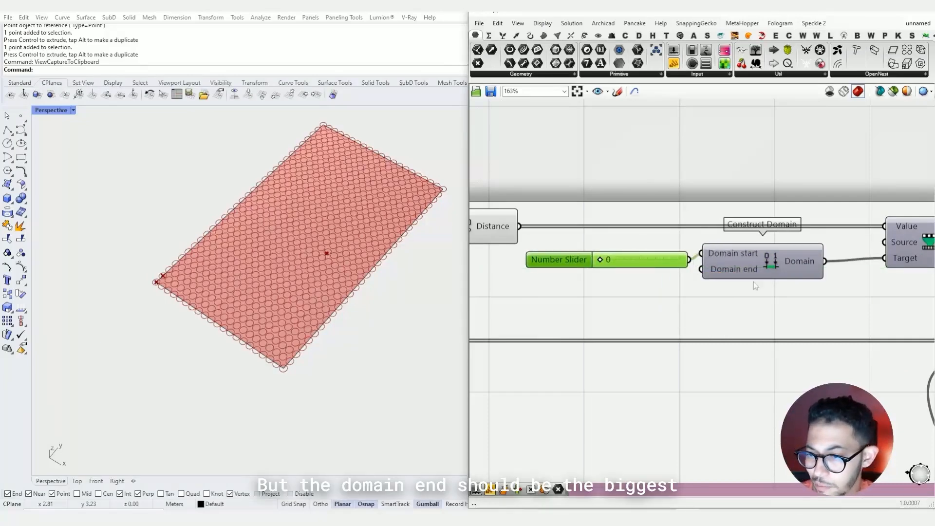
Move the 0 slider, Construct Domain and Remap Numbers together farther along the canvas, past the Radius data parameter
{"action": "left_click_drag", "start_coordinate": [798, 271], "coordinate": [814, 278]}
{"action": "scroll", "coordinate": [814, 278], "scroll_direction": "down", "scroll_amount": 4}
{"action": "right_click_drag", "start_coordinate": [814, 278], "coordinate": [631, 247]}
{"action": "left_click_drag", "start_coordinate": [760, 201], "coordinate": [559, 262]}
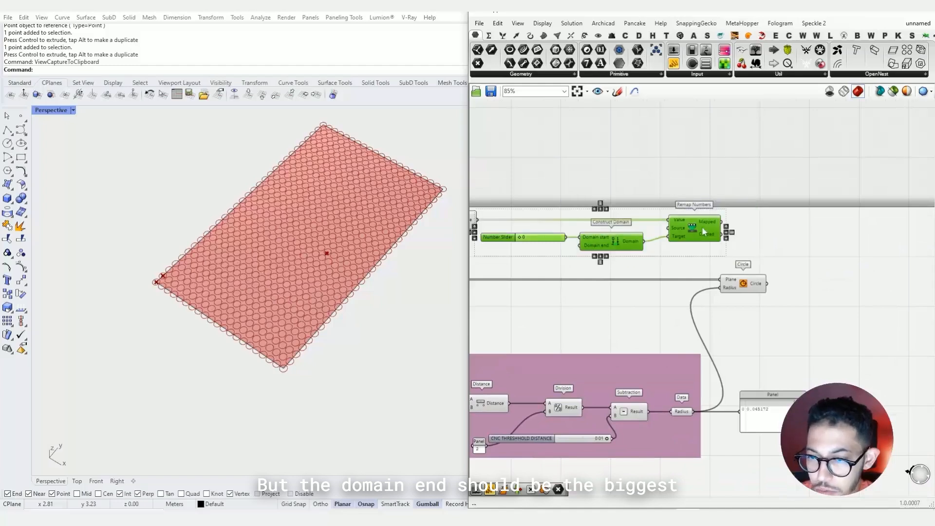
{"action": "left_click_drag", "start_coordinate": [703, 227], "coordinate": [898, 232]}
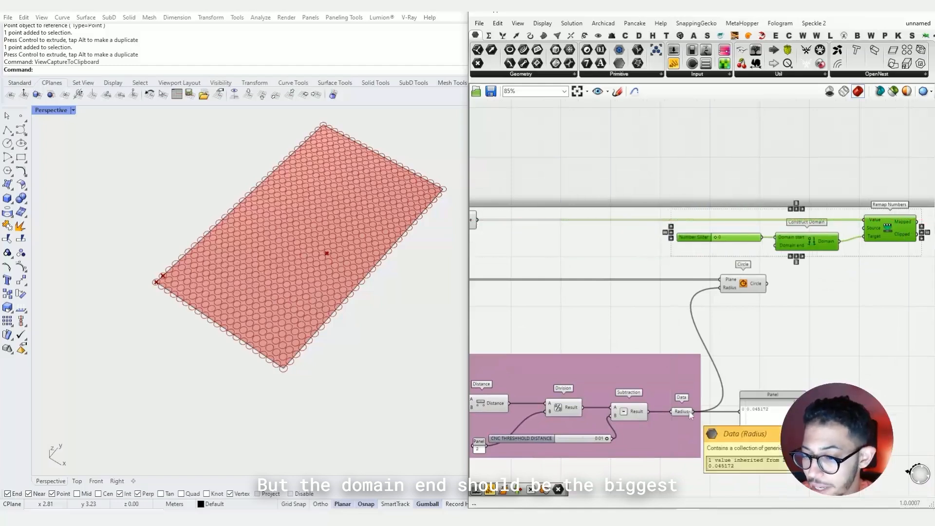
{"action": "scroll", "coordinate": [751, 417], "scroll_direction": "up", "scroll_amount": 5}
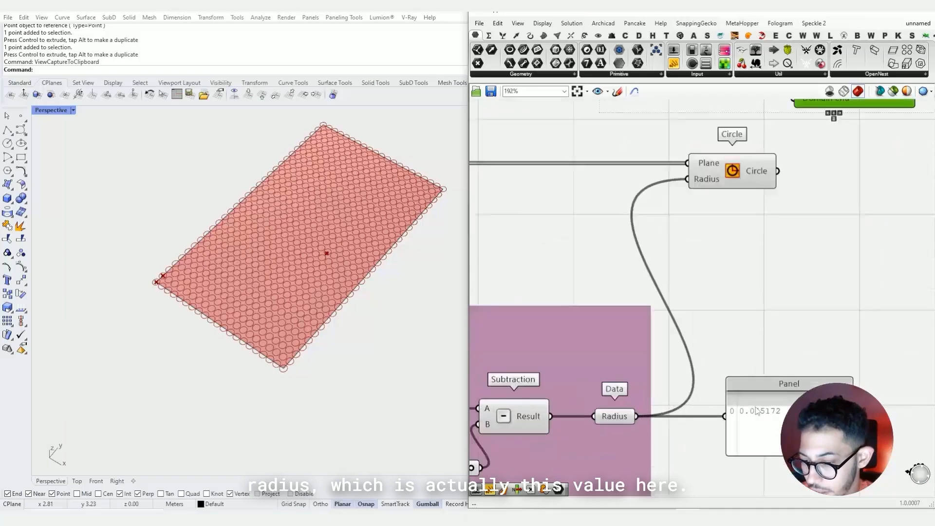
Connect the Radius data parameter to the Domain end input of Construct Domain
{"action": "scroll", "coordinate": [612, 415], "scroll_direction": "down", "scroll_amount": 4}
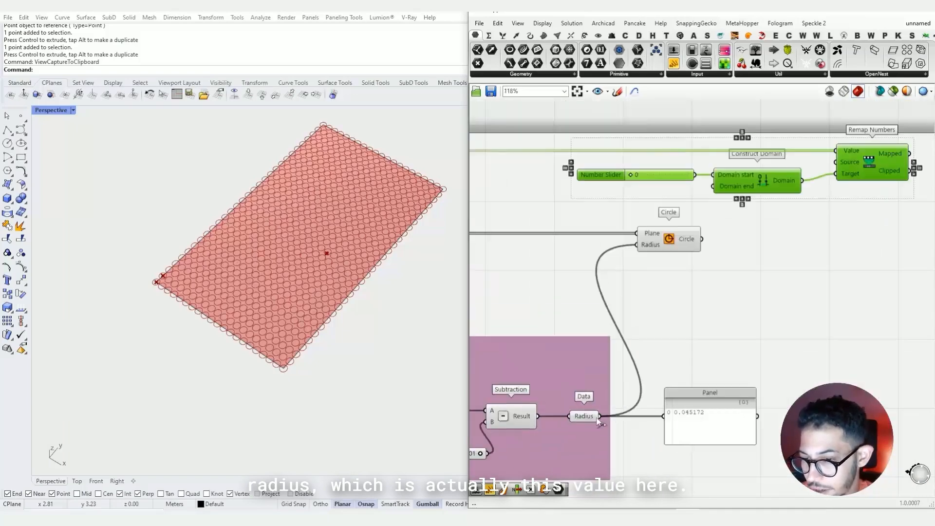
{"action": "left_click_drag", "start_coordinate": [599, 417], "coordinate": [661, 412]}
{"action": "left_click_drag", "start_coordinate": [729, 271], "coordinate": [713, 186]}
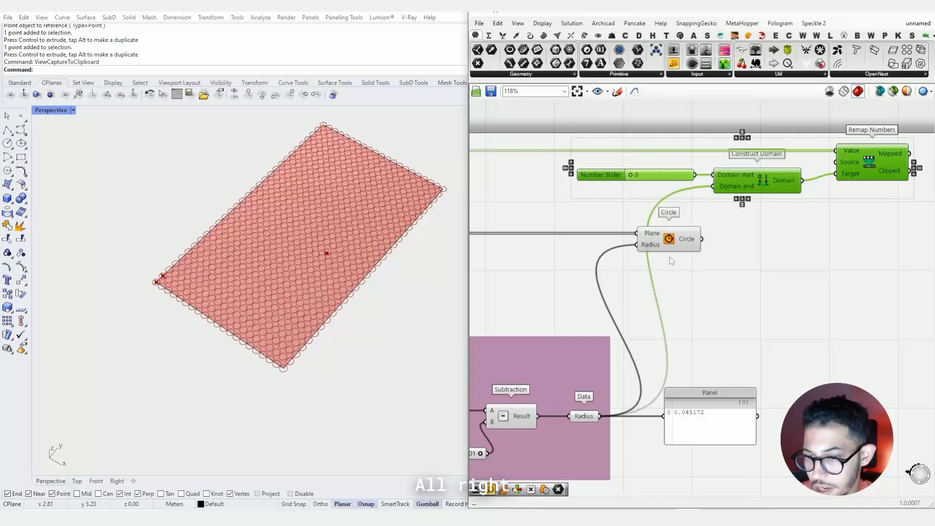
Shift the Circle component back and move the 0 slider, Construct Domain and Remap Numbers together farther along the canvas
{"action": "left_click_drag", "start_coordinate": [680, 247], "coordinate": [604, 247]}
{"action": "left_click_drag", "start_coordinate": [604, 247], "coordinate": [610, 247]}
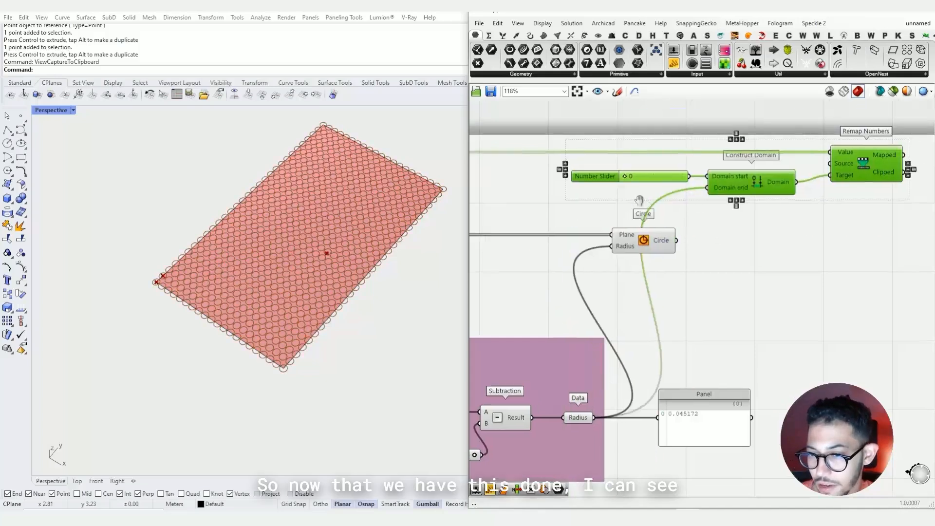
{"action": "right_click_drag", "start_coordinate": [752, 229], "coordinate": [585, 239]}
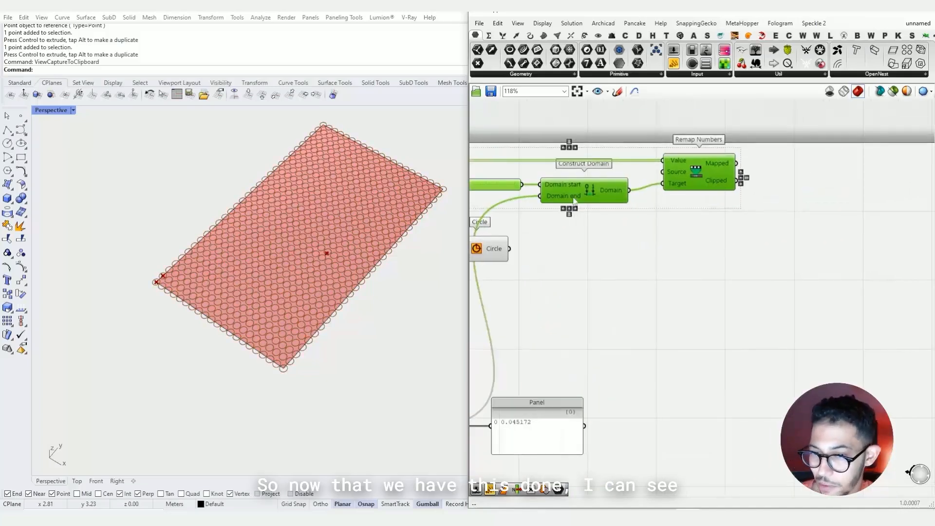
{"action": "left_click_drag", "start_coordinate": [575, 198], "coordinate": [763, 201]}
{"action": "left_click", "coordinate": [682, 233]}
{"action": "scroll", "coordinate": [640, 237], "scroll_direction": "down", "scroll_amount": 2}
{"action": "scroll", "coordinate": [821, 193], "scroll_direction": "up", "scroll_amount": 1}
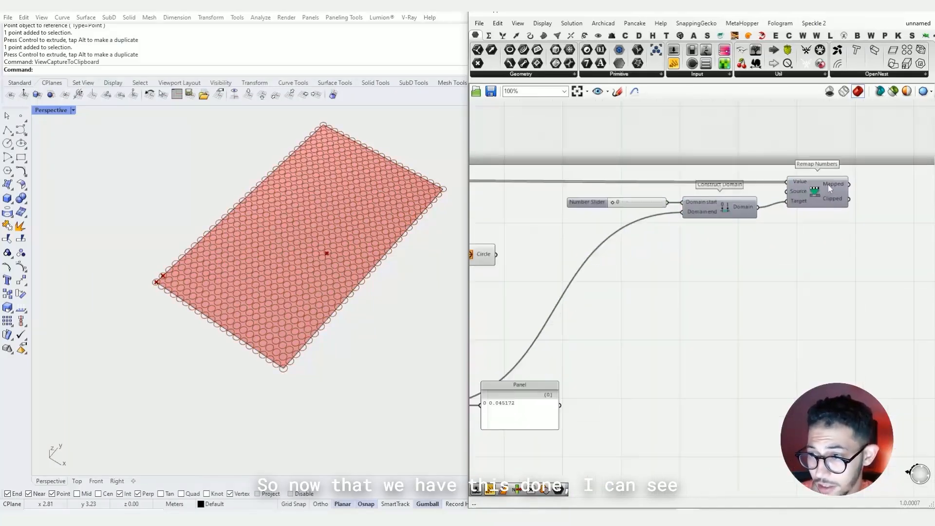
Add a panel beside Remap Numbers and connect it to the Mapped output
{"action": "right_click_drag", "start_coordinate": [834, 180], "coordinate": [775, 214]}
{"action": "left_click_drag", "start_coordinate": [678, 67], "coordinate": [784, 222]}
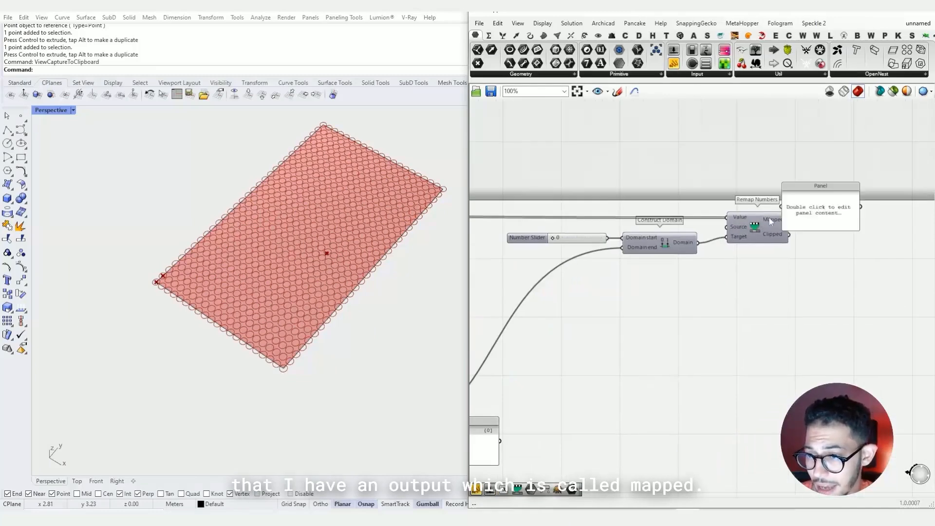
{"action": "scroll", "coordinate": [779, 222], "scroll_direction": "up", "scroll_amount": 4}
{"action": "left_click", "coordinate": [831, 195]}
{"action": "left_click_drag", "start_coordinate": [831, 195], "coordinate": [893, 211]}
{"action": "scroll", "coordinate": [815, 220], "scroll_direction": "up", "scroll_amount": 3}
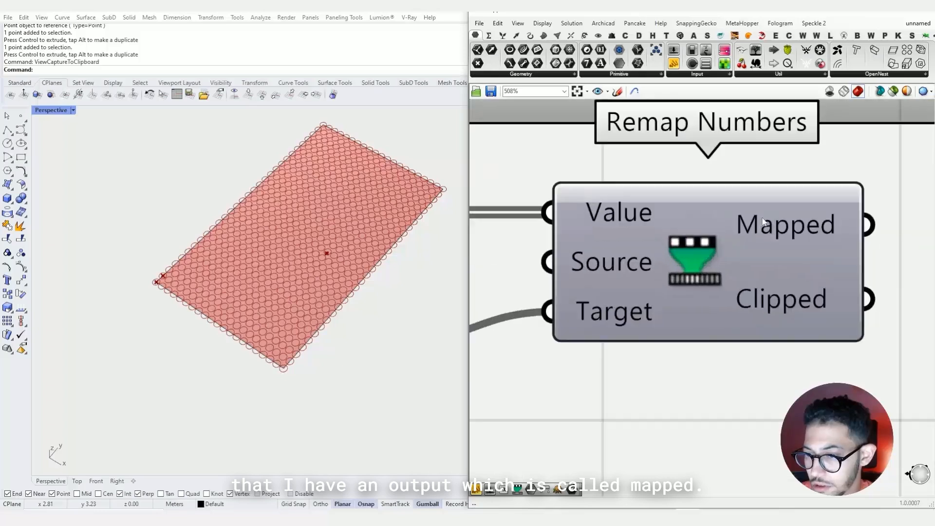
{"action": "right_click_drag", "start_coordinate": [818, 224], "coordinate": [684, 268]}
{"action": "left_click_drag", "start_coordinate": [684, 268], "coordinate": [760, 229]}
{"action": "scroll", "coordinate": [755, 239], "scroll_direction": "down", "scroll_amount": 3}
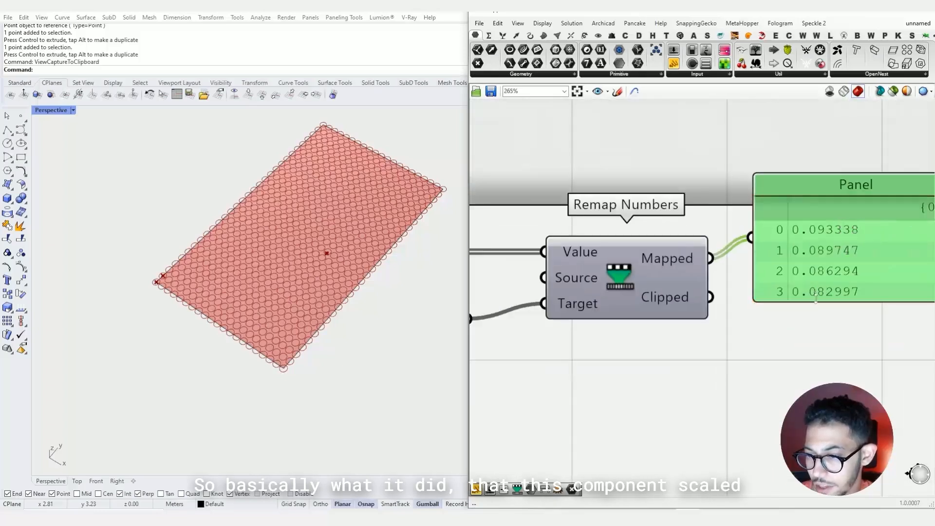
Lengthen the Mapped panel to list more values and align it beside Remap Numbers
{"action": "left_click_drag", "start_coordinate": [816, 299], "coordinate": [818, 482]}
{"action": "scroll", "coordinate": [847, 354], "scroll_direction": "down", "scroll_amount": 5}
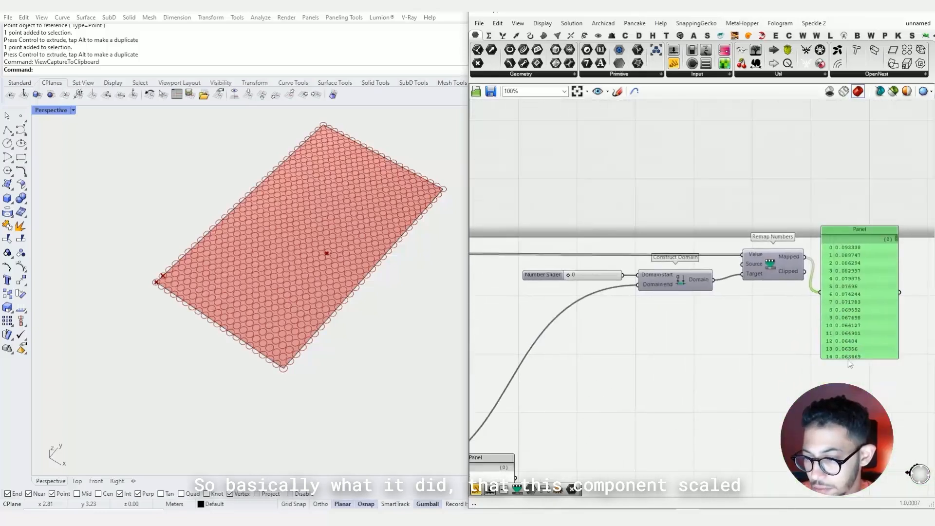
{"action": "left_click", "coordinate": [859, 369]}
{"action": "left_click_drag", "start_coordinate": [859, 359], "coordinate": [858, 463]}
{"action": "left_click_drag", "start_coordinate": [856, 384], "coordinate": [866, 298]}
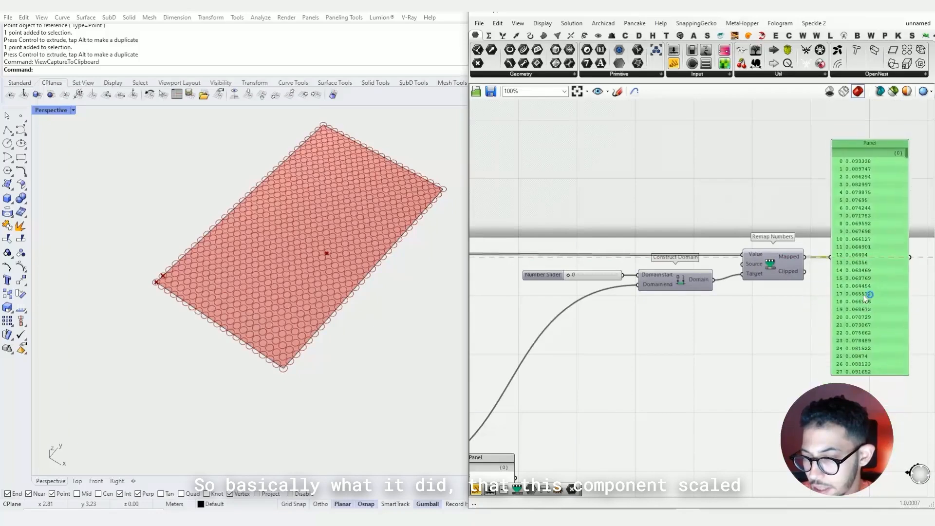
Duplicate the panel, connect the copy to the Distance output, and place both panels side by side
{"action": "scroll", "coordinate": [697, 274], "scroll_direction": "down", "scroll_amount": 2}
{"action": "right_click_drag", "start_coordinate": [616, 258], "coordinate": [764, 267]}
{"action": "scroll", "coordinate": [764, 267], "scroll_direction": "down", "scroll_amount": 2}
{"action": "scroll", "coordinate": [638, 271], "scroll_direction": "up", "scroll_amount": 2}
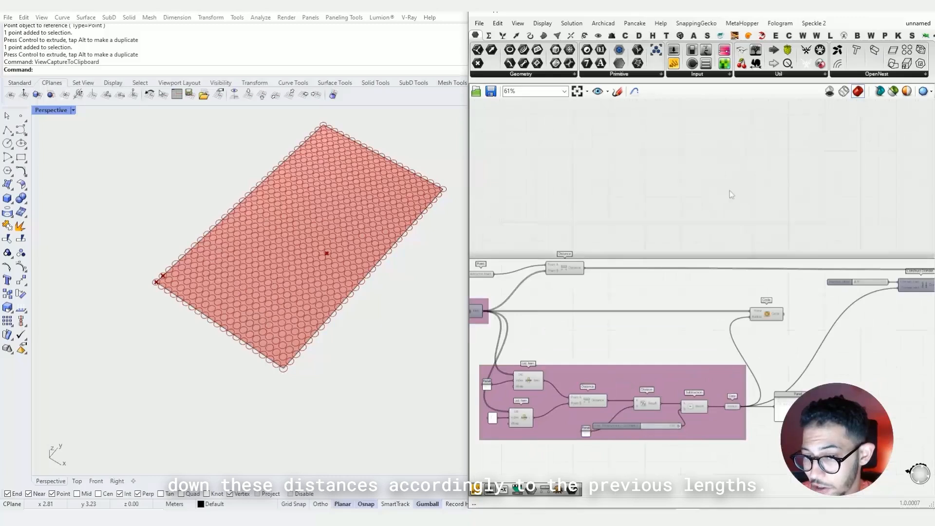
{"action": "right_click_drag", "start_coordinate": [907, 247], "coordinate": [748, 258]}
{"action": "left_click_drag", "start_coordinate": [864, 264], "coordinate": [597, 241], "text": "alt"}
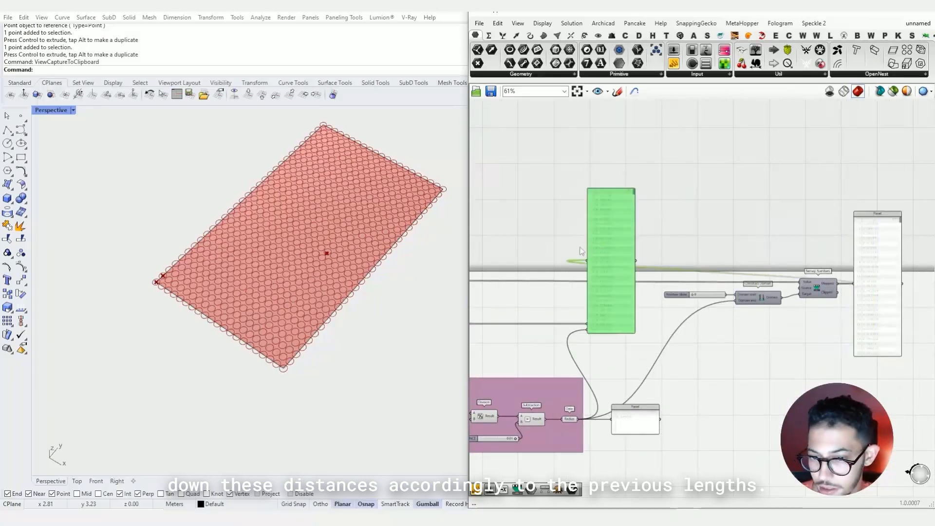
{"action": "right_click_drag", "start_coordinate": [484, 288], "coordinate": [603, 300]}
{"action": "right_click_drag", "start_coordinate": [721, 285], "coordinate": [558, 272]}
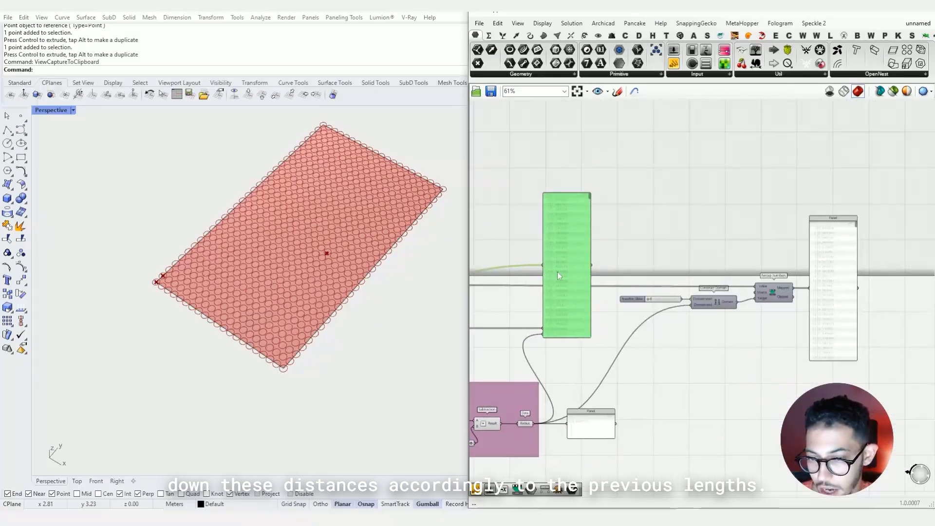
{"action": "left_click_drag", "start_coordinate": [557, 272], "coordinate": [774, 294]}
{"action": "scroll", "coordinate": [774, 294], "scroll_direction": "up", "scroll_amount": 3}
{"action": "left_click_drag", "start_coordinate": [856, 283], "coordinate": [865, 276]}
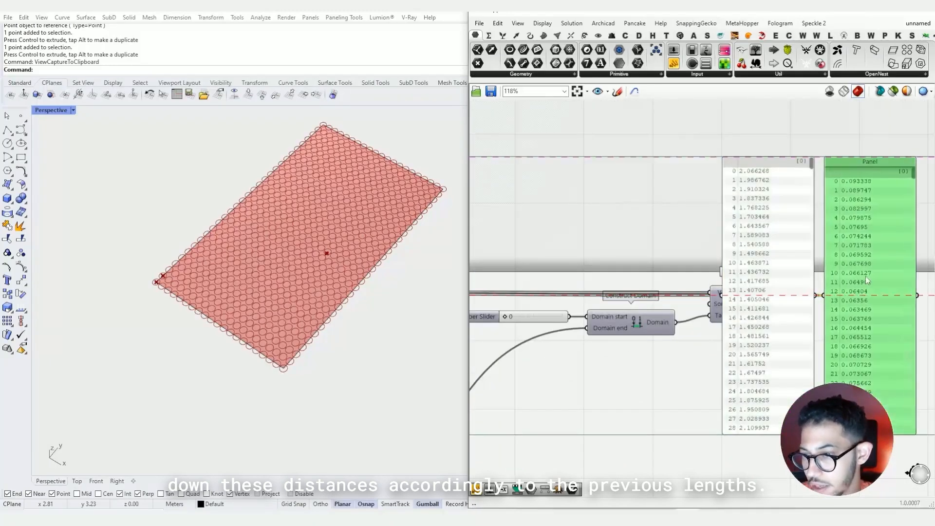
Compare the original distances with the remapped values in the two panels, and delete both panels
{"action": "right_click_drag", "start_coordinate": [845, 252], "coordinate": [764, 246]}
{"action": "scroll", "coordinate": [767, 245], "scroll_direction": "up", "scroll_amount": 1}
{"action": "scroll", "coordinate": [702, 202], "scroll_direction": "up", "scroll_amount": 4}
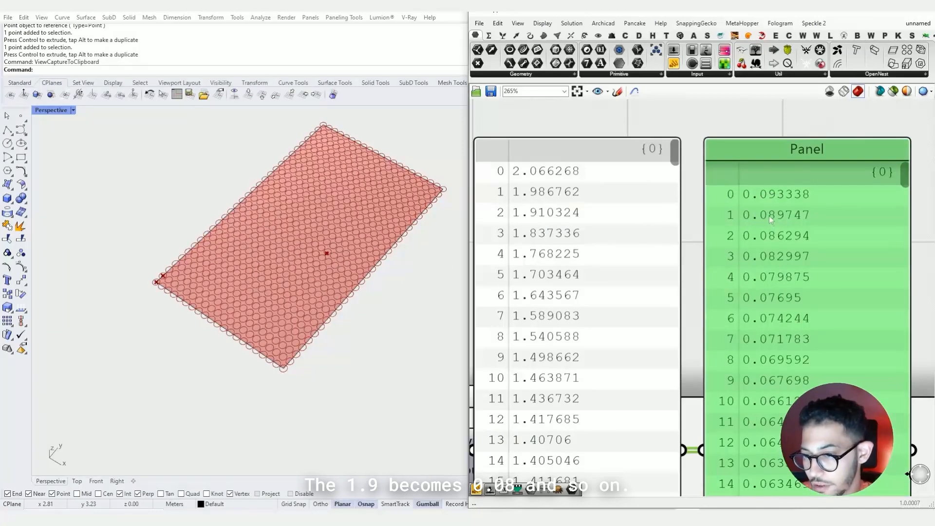
{"action": "scroll", "coordinate": [775, 215], "scroll_direction": "down", "scroll_amount": 7}
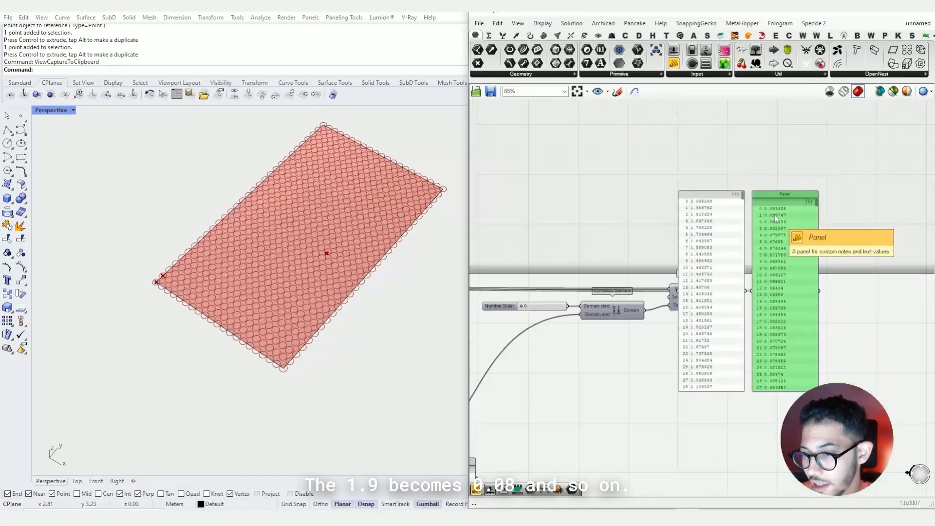
{"action": "left_click_drag", "start_coordinate": [817, 203], "coordinate": [805, 368]}
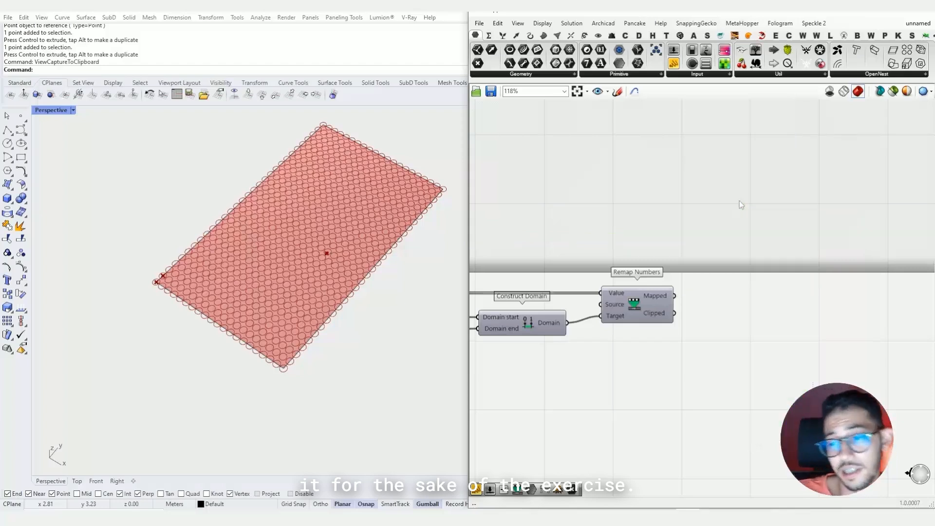
{"action": "key", "text": "Delete"}
{"action": "scroll", "coordinate": [667, 307], "scroll_direction": "down", "scroll_amount": 2}
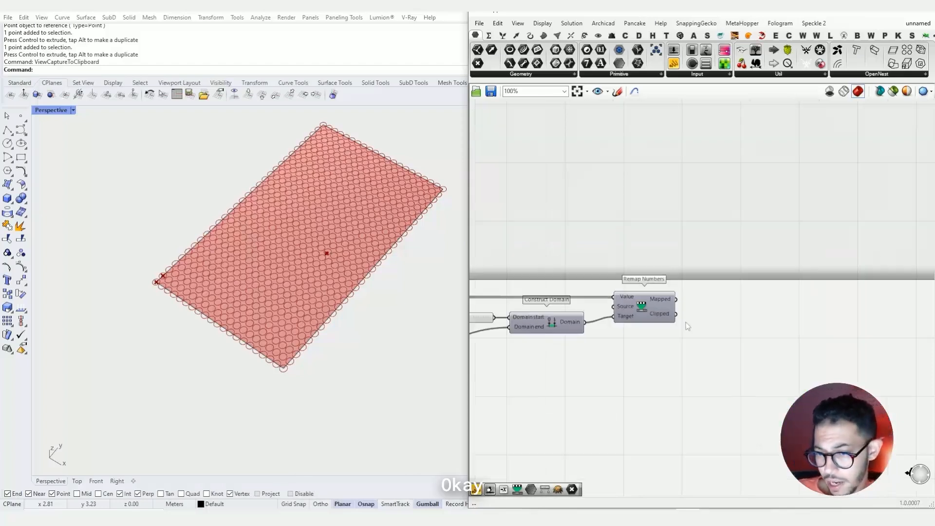
Add a Data parameter beside Remap Numbers and connect it to the Mapped output
{"action": "mouse_move", "coordinate": [659, 300]}
{"action": "double_click", "coordinate": [696, 299]}
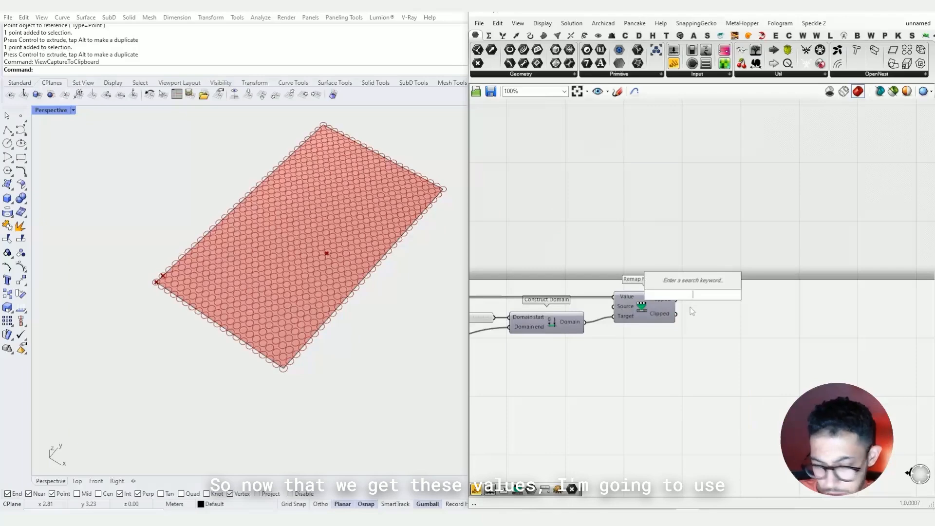
{"action": "type", "text": "data"}
{"action": "left_click", "coordinate": [695, 285]}
{"action": "scroll", "coordinate": [686, 298], "scroll_direction": "up", "scroll_amount": 3}
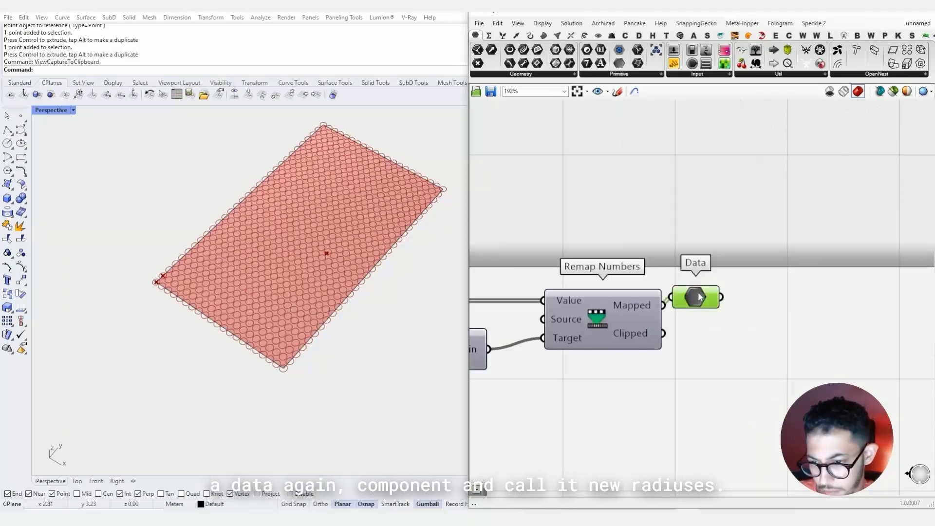
Rename the new Data parameter to NEW RADIUSES
{"action": "right_click", "coordinate": [700, 297]}
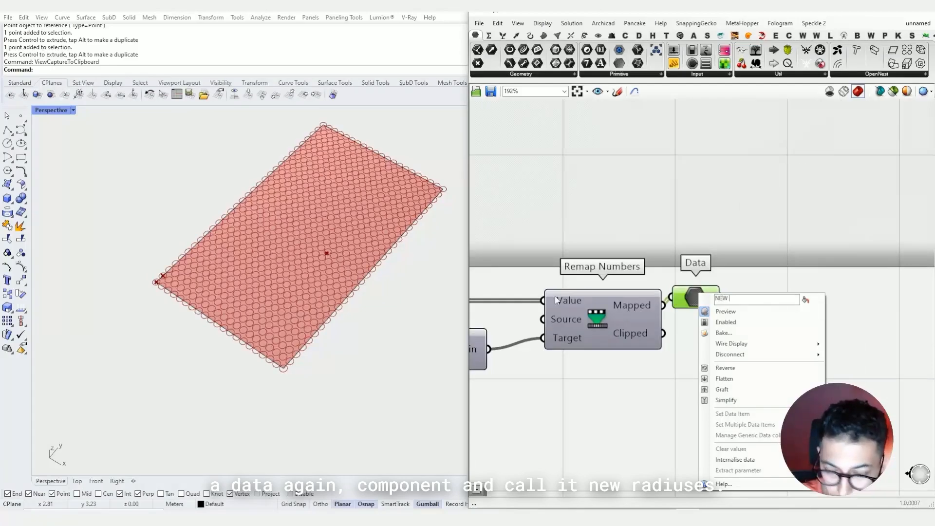
{"action": "type", "text": "NEW RADISU"}
{"action": "key", "text": "BackSpace"}
{"action": "key", "text": "BackSpace"}
{"action": "type", "text": "USES"}
{"action": "key", "text": "Return"}
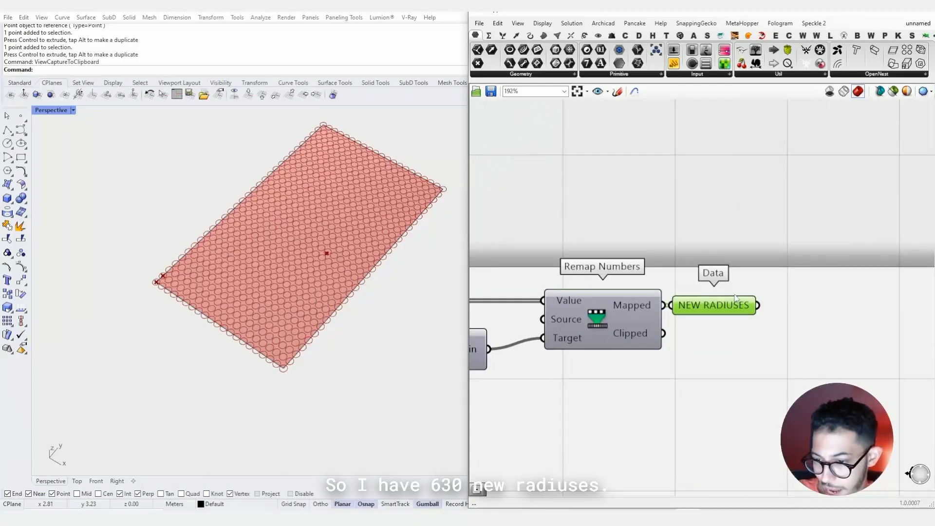
Inspect the contents of NEW RADIUSES and move the Circle component to just below that parameter
{"action": "mouse_move", "coordinate": [741, 303]}
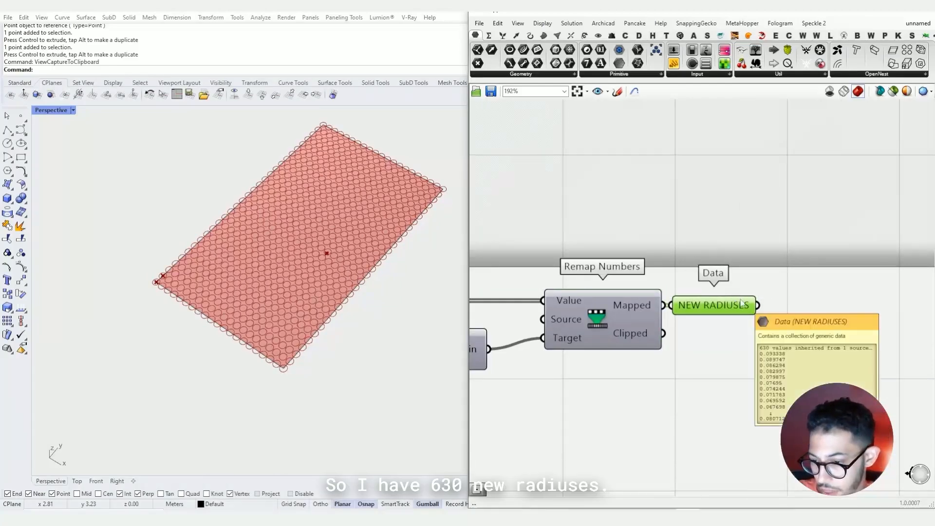
{"action": "scroll", "coordinate": [741, 303], "scroll_direction": "down", "scroll_amount": 5}
{"action": "left_click_drag", "start_coordinate": [660, 316], "coordinate": [893, 316]}
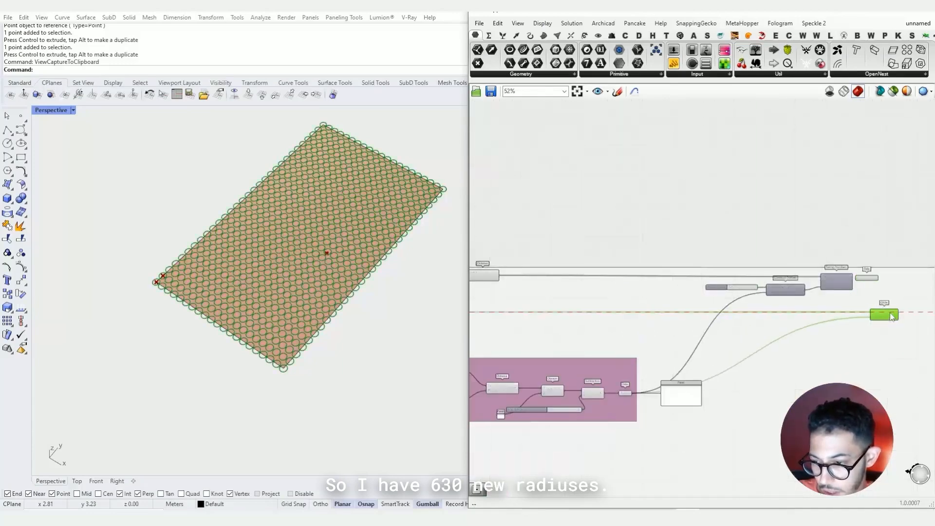
Select Flatten Tree and check how many grid points its Tree output contains
{"action": "scroll", "coordinate": [735, 319], "scroll_direction": "up", "scroll_amount": 3}
{"action": "left_click", "coordinate": [604, 324]}
{"action": "scroll", "coordinate": [604, 324], "scroll_direction": "up", "scroll_amount": 4}
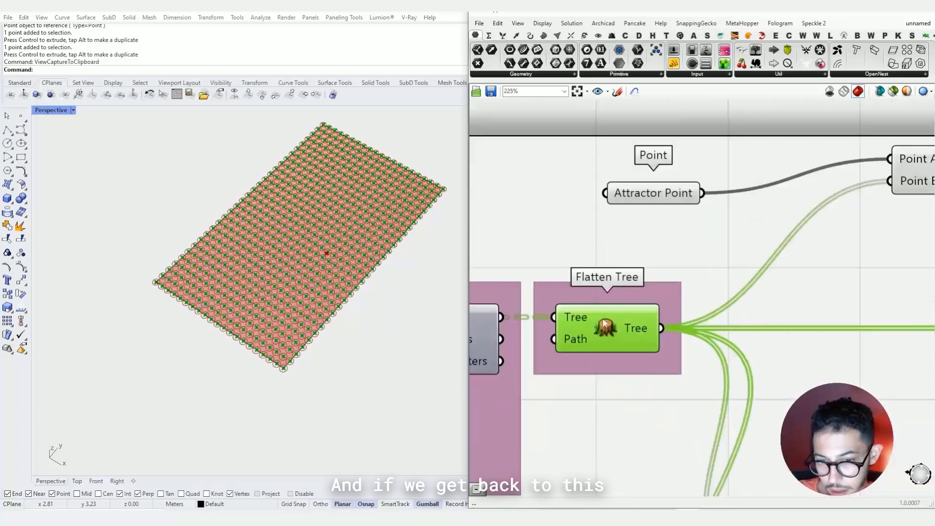
{"action": "scroll", "coordinate": [605, 324], "scroll_direction": "up", "scroll_amount": 3}
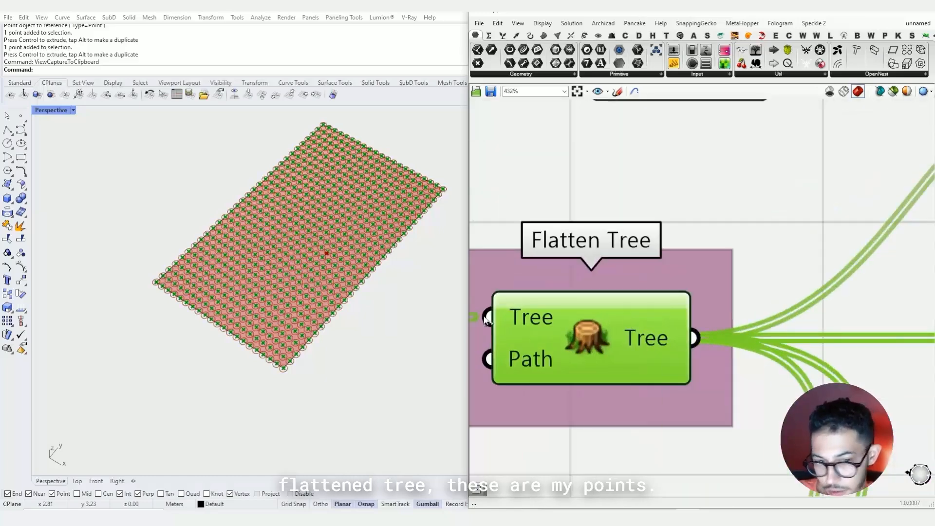
{"action": "scroll", "coordinate": [287, 265], "scroll_direction": "up", "scroll_amount": 4}
{"action": "mouse_move", "coordinate": [661, 343]}
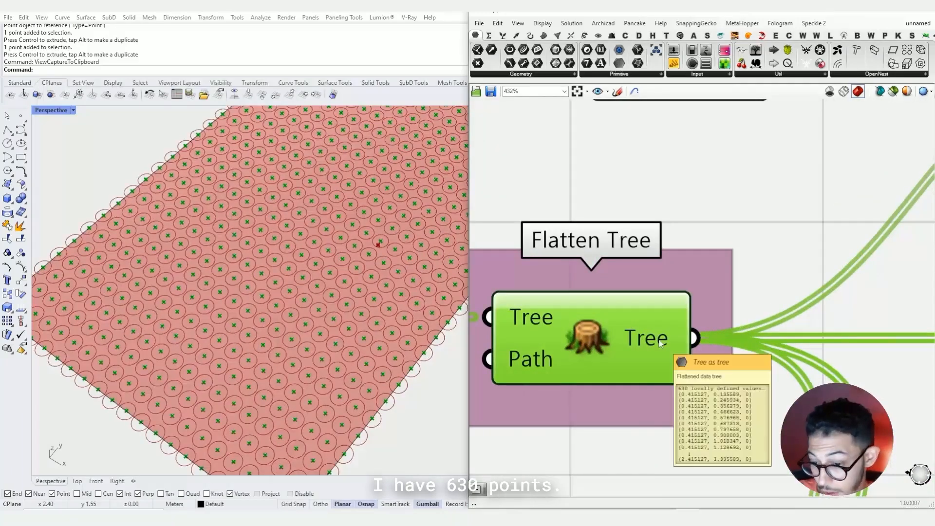
{"action": "scroll", "coordinate": [660, 344], "scroll_direction": "down", "scroll_amount": 8}
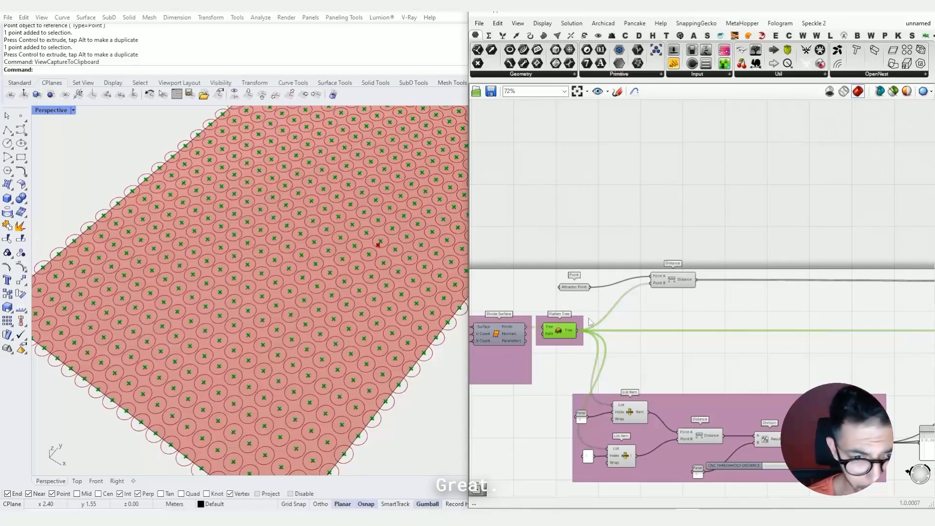
Replace the Circle component's Radius input with NEW RADIUSES, place that parameter beside Circle, and inspect the circles in the viewport
{"action": "scroll", "coordinate": [598, 326], "scroll_direction": "down", "scroll_amount": 2}
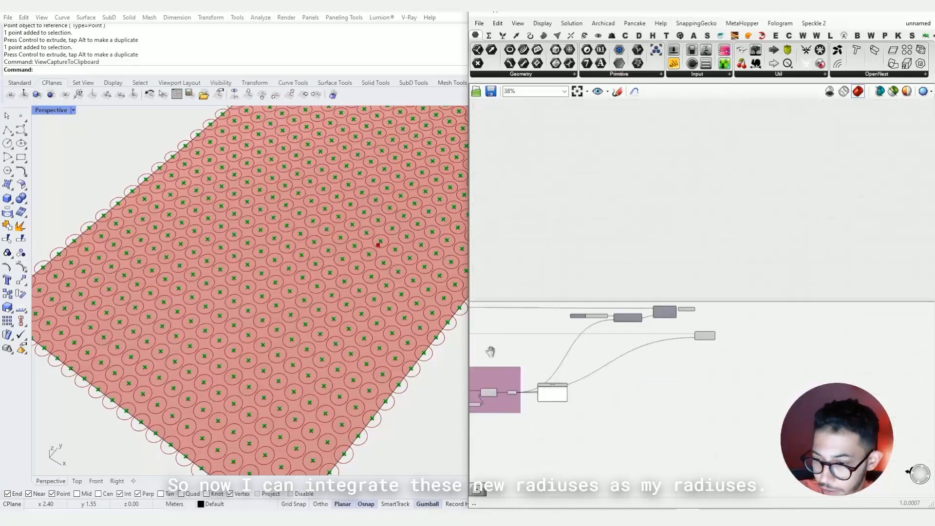
{"action": "scroll", "coordinate": [787, 305], "scroll_direction": "up", "scroll_amount": 3}
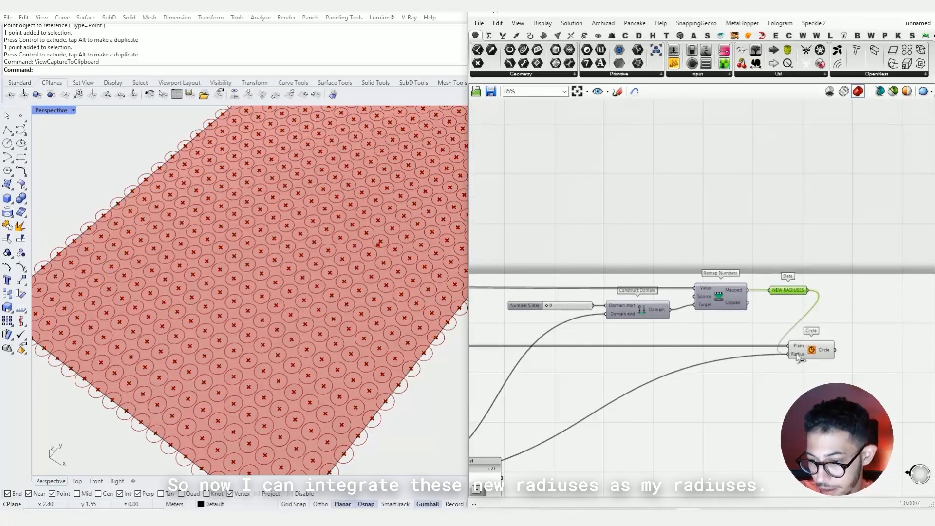
{"action": "left_click_drag", "start_coordinate": [799, 356], "coordinate": [795, 355]}
{"action": "left_click_drag", "start_coordinate": [804, 290], "coordinate": [771, 353]}
{"action": "scroll", "coordinate": [390, 281], "scroll_direction": "down", "scroll_amount": 3}
{"action": "scroll", "coordinate": [390, 281], "scroll_direction": "up", "scroll_amount": 3}
{"action": "right_click_drag", "start_coordinate": [390, 281], "coordinate": [384, 279]}
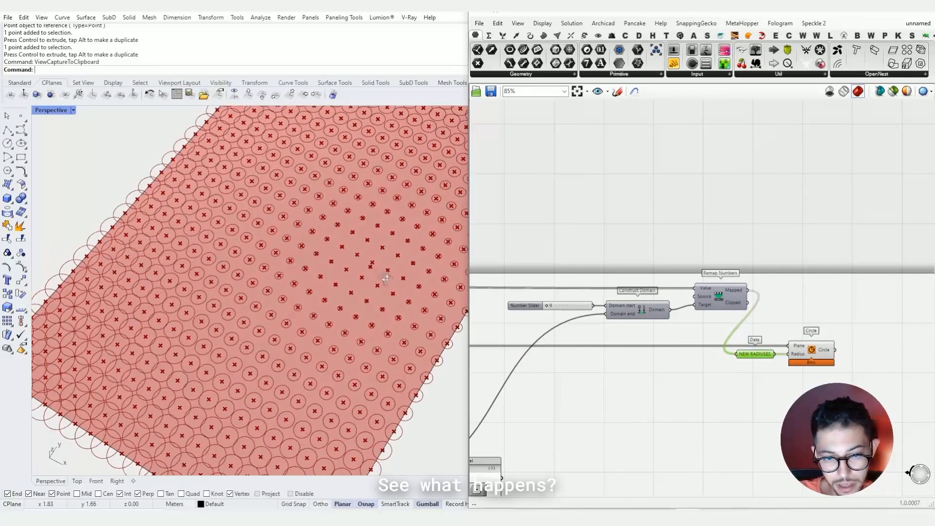
{"action": "scroll", "coordinate": [384, 279], "scroll_direction": "down", "scroll_amount": 5}
Select all components of the definition and turn their preview off
{"action": "left_click", "coordinate": [632, 390]}
{"action": "right_click_drag", "start_coordinate": [788, 303], "coordinate": [733, 298]}
{"action": "scroll", "coordinate": [737, 293], "scroll_direction": "down", "scroll_amount": 10}
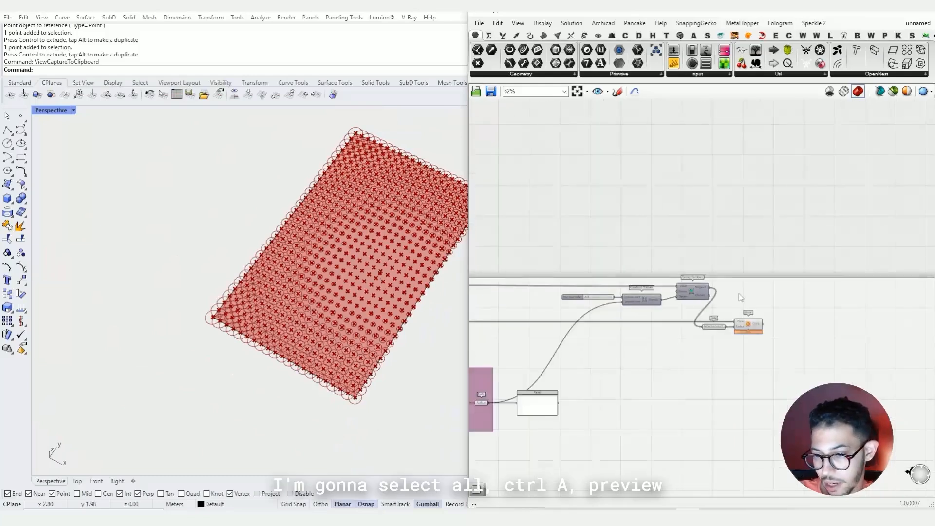
{"action": "key", "text": "ctrl+a"}
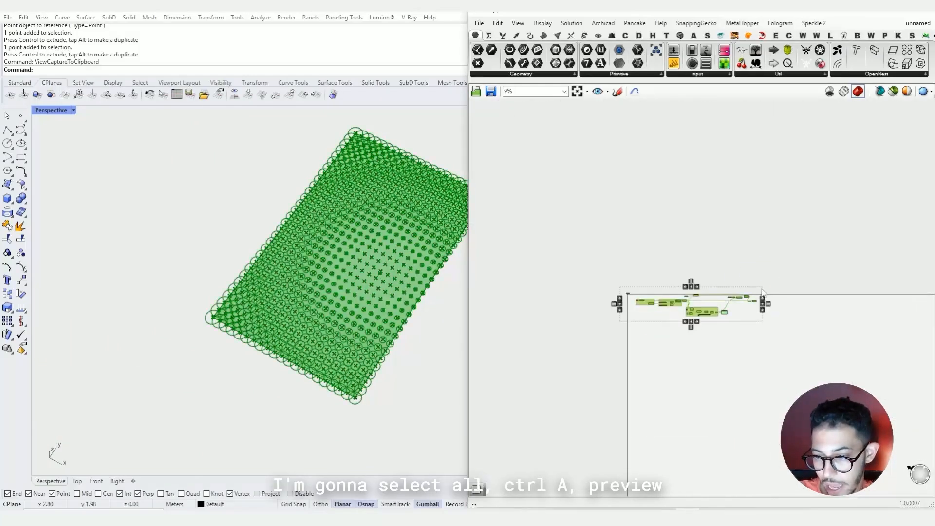
{"action": "scroll", "coordinate": [763, 291], "scroll_direction": "up", "scroll_amount": 6}
{"action": "right_click", "coordinate": [767, 269]}
{"action": "left_click", "coordinate": [785, 285]}
{"action": "left_click", "coordinate": [752, 313]}
Turn the preview back on for the Circle component only
{"action": "scroll", "coordinate": [751, 316], "scroll_direction": "up", "scroll_amount": 5}
{"action": "left_click", "coordinate": [691, 346]}
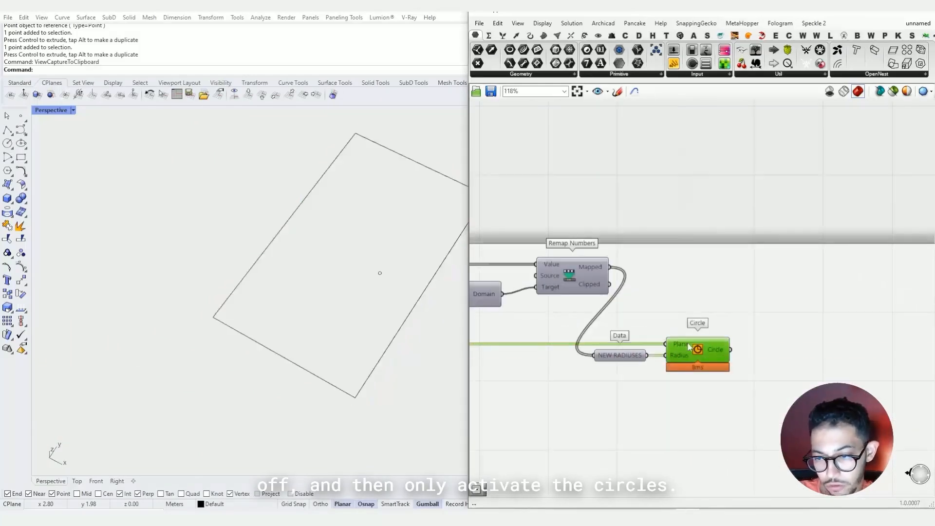
{"action": "key", "text": "ctrl+q"}
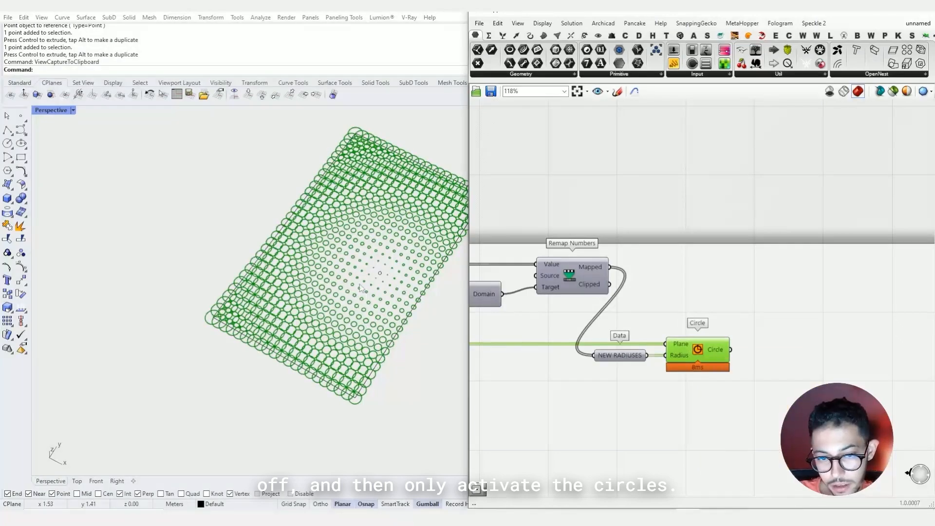
Examine the circle pattern from above and trace the Construct Domain wiring back to the Radius parameter and its panel
{"action": "left_click", "coordinate": [267, 217]}
{"action": "right_click_drag", "start_coordinate": [285, 231], "coordinate": [329, 258]}
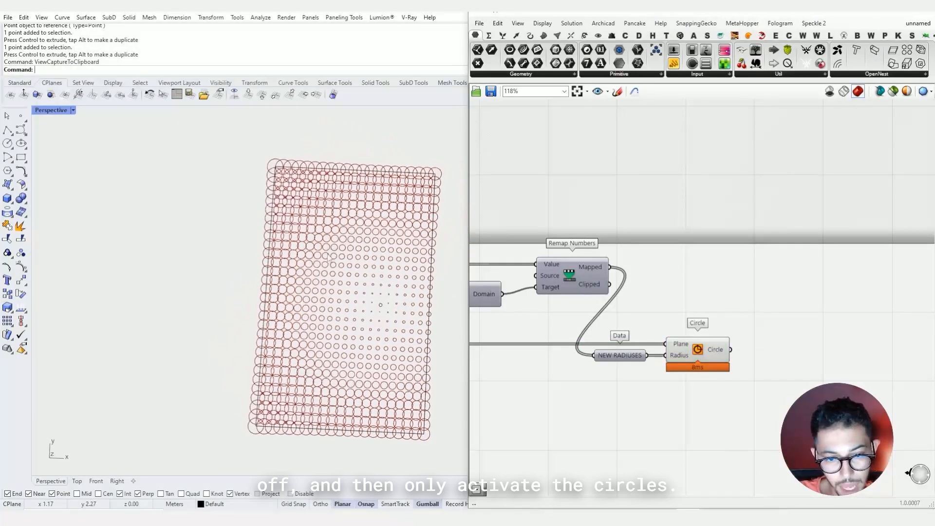
{"action": "scroll", "coordinate": [328, 268], "scroll_direction": "up", "scroll_amount": 2}
{"action": "right_click_drag", "start_coordinate": [506, 287], "coordinate": [763, 299]}
{"action": "right_click_drag", "start_coordinate": [686, 305], "coordinate": [755, 243]}
{"action": "scroll", "coordinate": [756, 242], "scroll_direction": "down", "scroll_amount": 2}
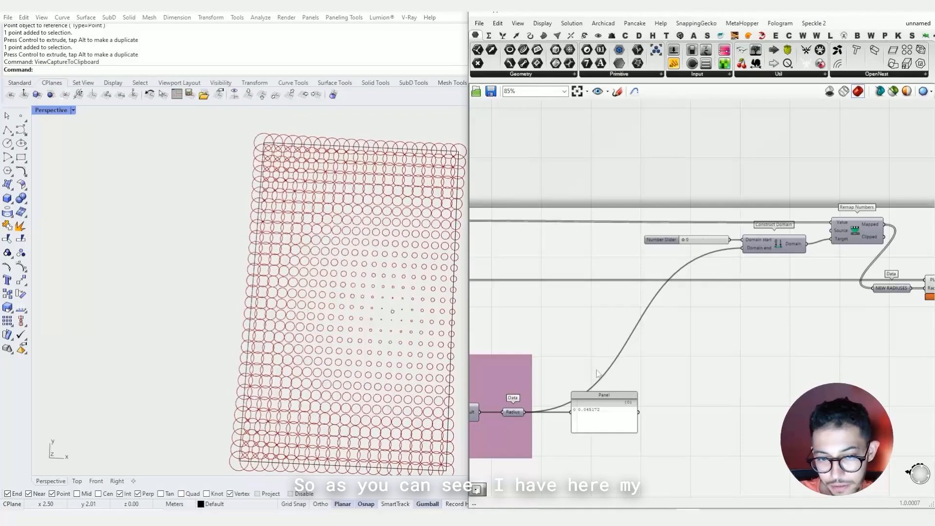
{"action": "scroll", "coordinate": [352, 195], "scroll_direction": "up", "scroll_amount": 1}
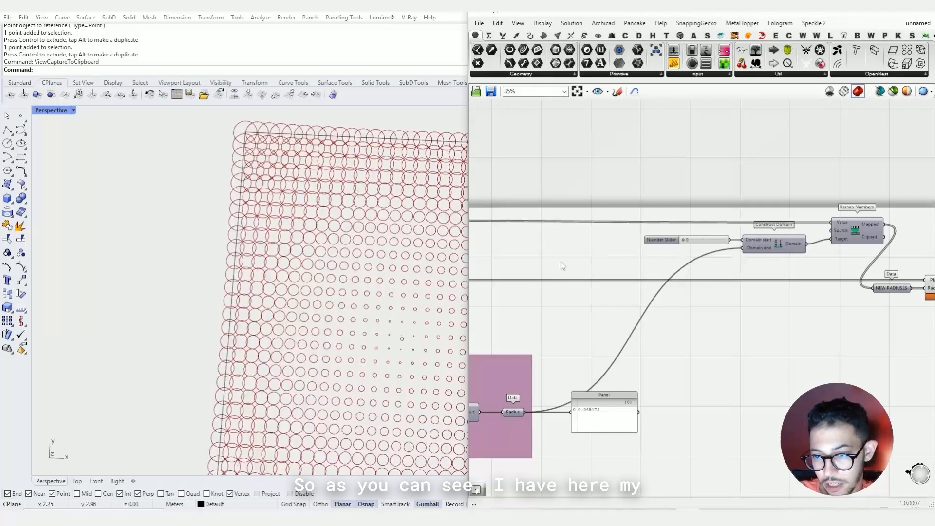
{"action": "right_click_drag", "start_coordinate": [561, 263], "coordinate": [663, 240]}
Add a number slider of 0.02 below the THRESHHOLD DISTANCE slider in the radius group
{"action": "left_click_drag", "start_coordinate": [696, 389], "coordinate": [707, 389]}
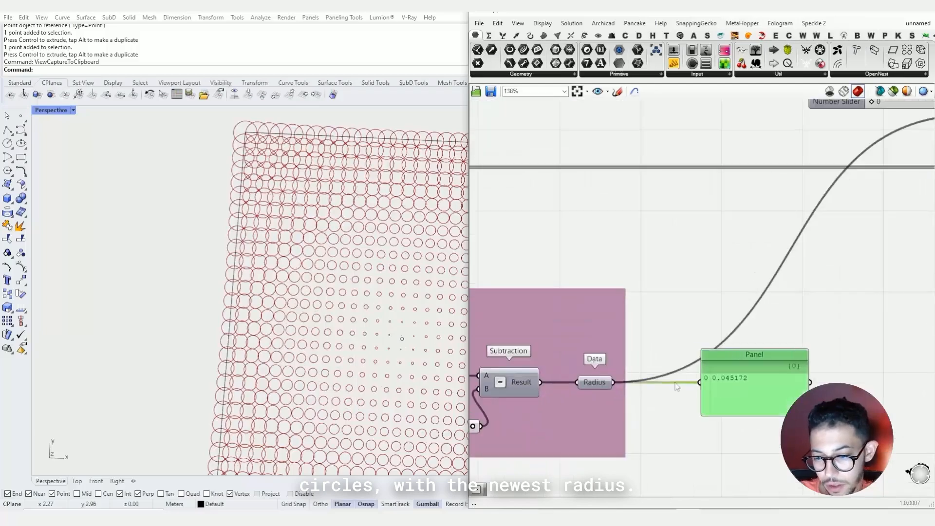
{"action": "scroll", "coordinate": [677, 388], "scroll_direction": "down", "scroll_amount": 3}
{"action": "scroll", "coordinate": [561, 404], "scroll_direction": "up", "scroll_amount": 6}
{"action": "mouse_move", "coordinate": [641, 384]}
{"action": "left_mouse_down"}
{"action": "mouse_move", "coordinate": [524, 383]}
{"action": "mouse_move", "coordinate": [630, 390]}
{"action": "left_mouse_up"}
{"action": "right_click_drag", "start_coordinate": [596, 442], "coordinate": [744, 367]}
{"action": "double_click", "coordinate": [565, 380]}
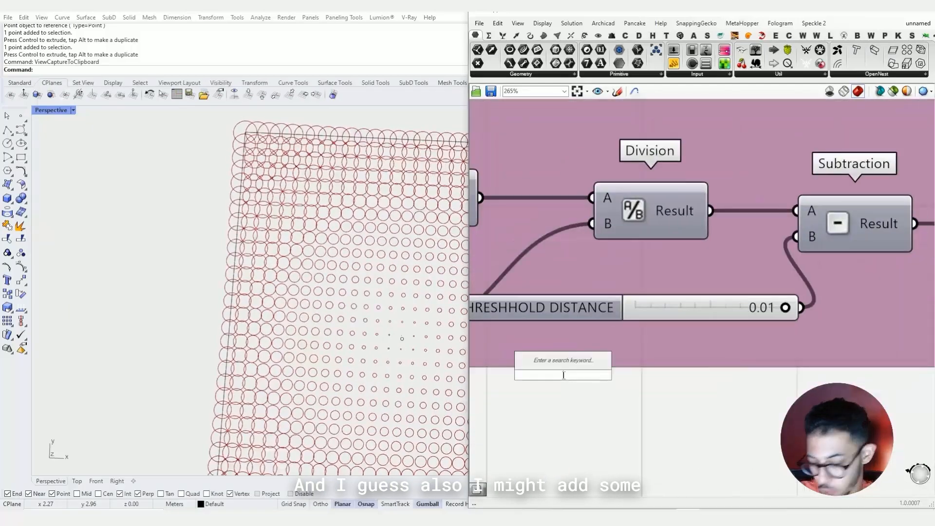
{"action": "type", "text": "0.02"}
{"action": "key", "text": "Return"}
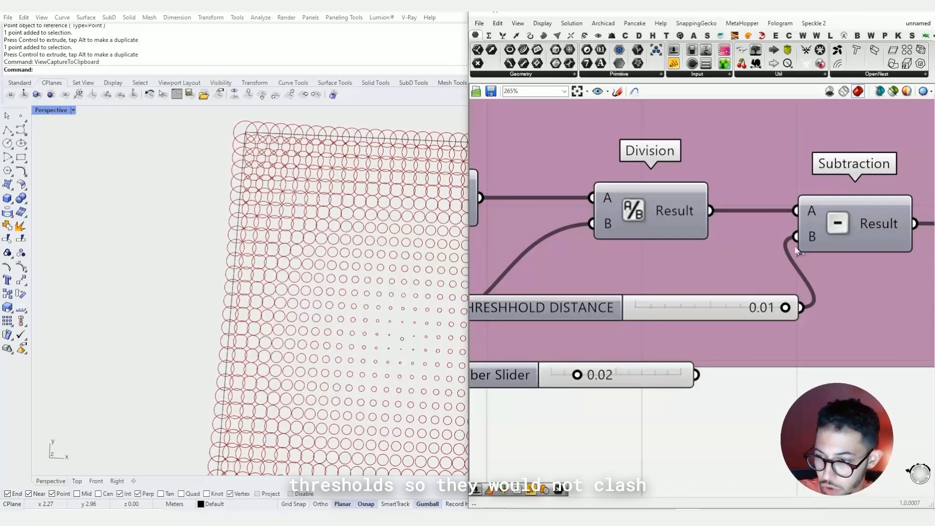
Replace THRESHHOLD DISTANCE with the new slider on Subtraction's B input and set the slider to 0.03
{"action": "left_click_drag", "start_coordinate": [798, 241], "coordinate": [697, 375]}
{"action": "left_click", "coordinate": [640, 316]}
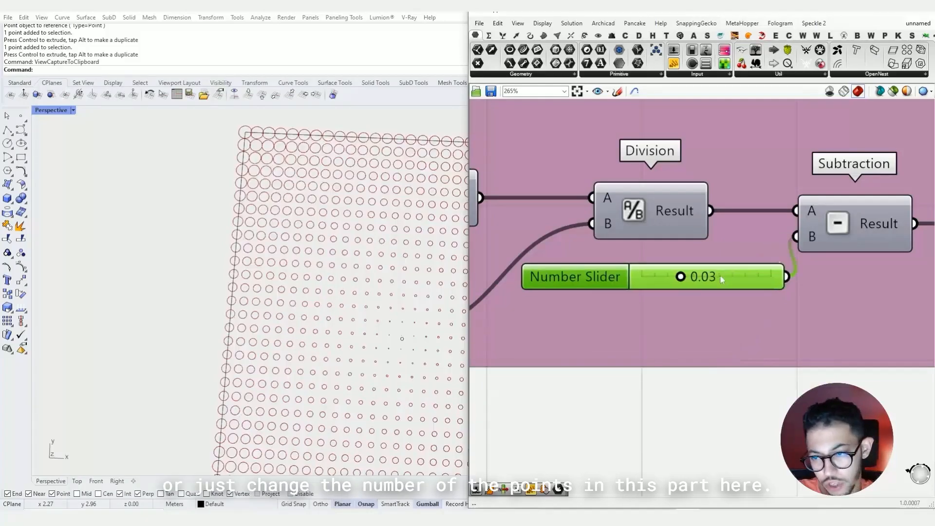
Review the whole circle pattern, the grid's point-count sliders and the Radius panel
{"action": "scroll", "coordinate": [720, 275], "scroll_direction": "down", "scroll_amount": 5}
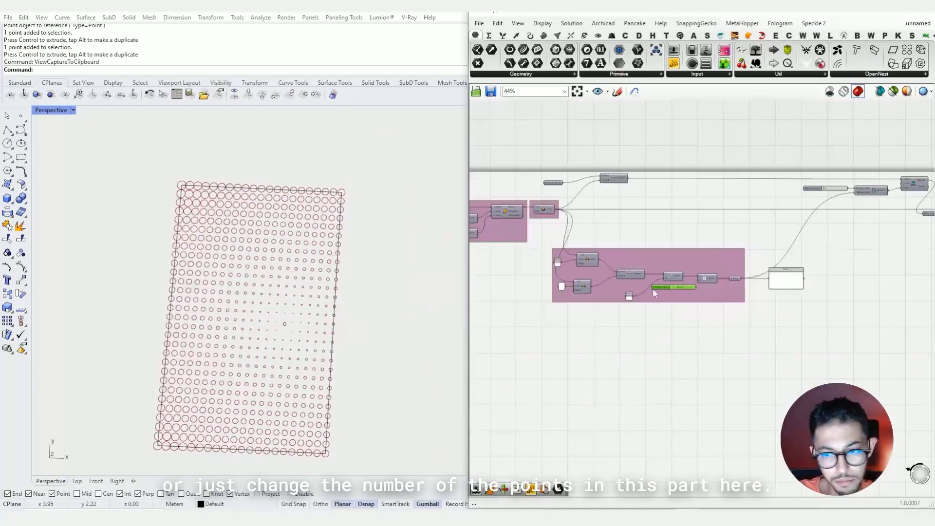
{"action": "right_click_drag", "start_coordinate": [632, 297], "coordinate": [900, 292]}
{"action": "scroll", "coordinate": [760, 215], "scroll_direction": "up", "scroll_amount": 6}
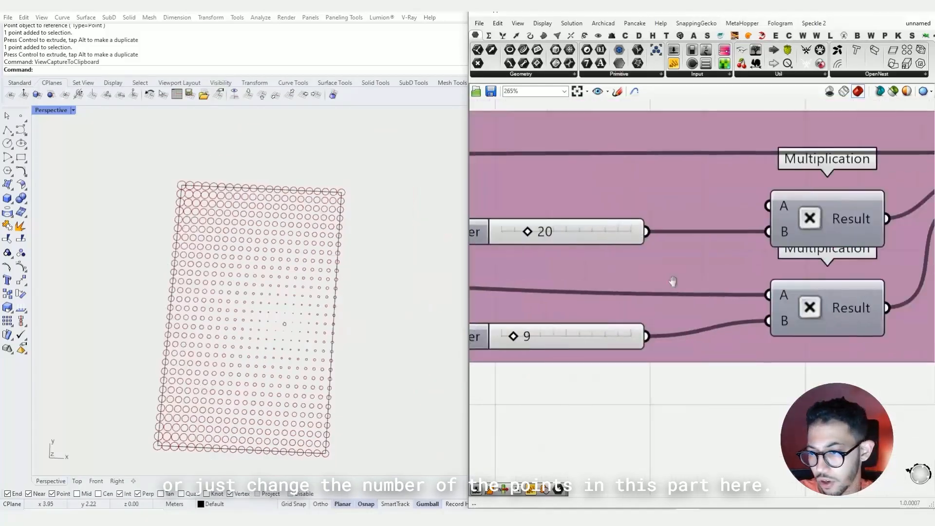
{"action": "scroll", "coordinate": [740, 252], "scroll_direction": "down", "scroll_amount": 5}
{"action": "right_click_drag", "start_coordinate": [804, 241], "coordinate": [593, 259]}
{"action": "left_click_drag", "start_coordinate": [621, 174], "coordinate": [576, 331]}
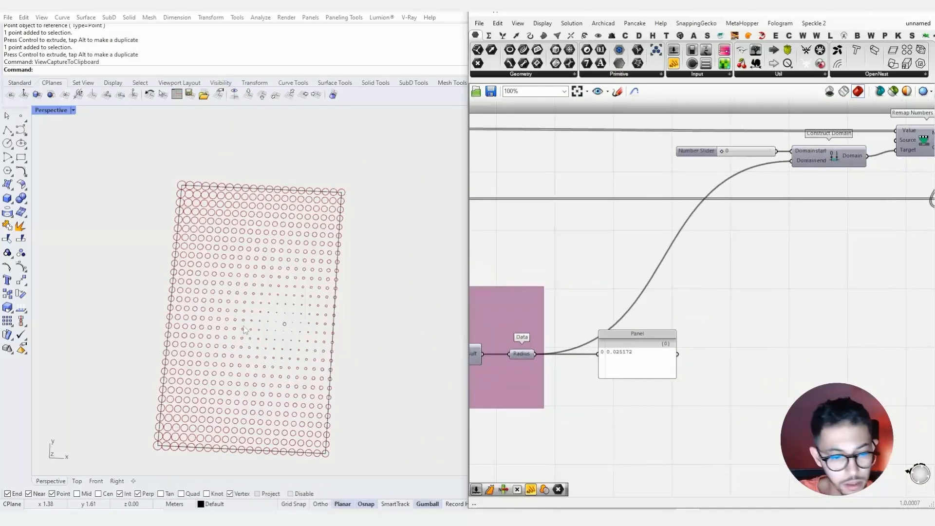
Select the attractor point in the Rhino viewport and move it around the grid to the rectangle's lower-left area
{"action": "scroll", "coordinate": [271, 324], "scroll_direction": "up", "scroll_amount": 7}
{"action": "left_click", "coordinate": [299, 328]}
{"action": "scroll", "coordinate": [330, 309], "scroll_direction": "down", "scroll_amount": 3}
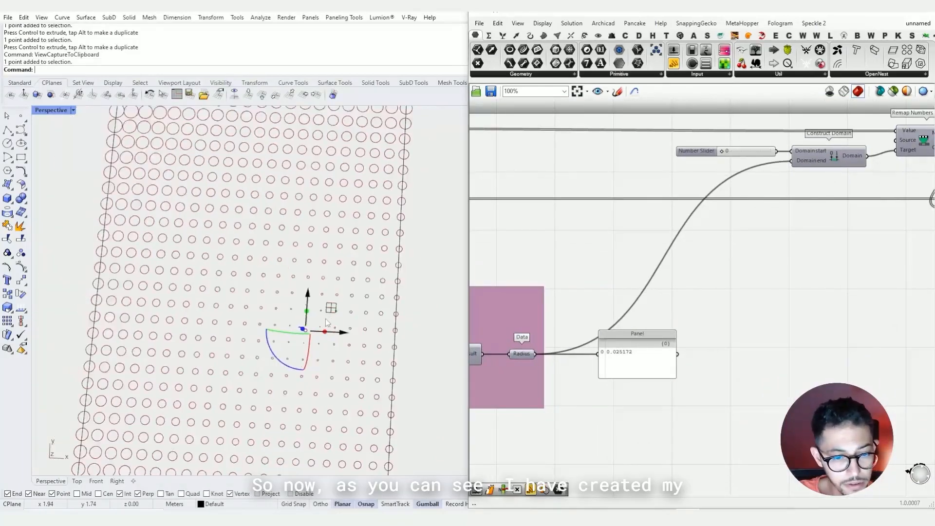
{"action": "left_click_drag", "start_coordinate": [334, 305], "coordinate": [230, 410]}
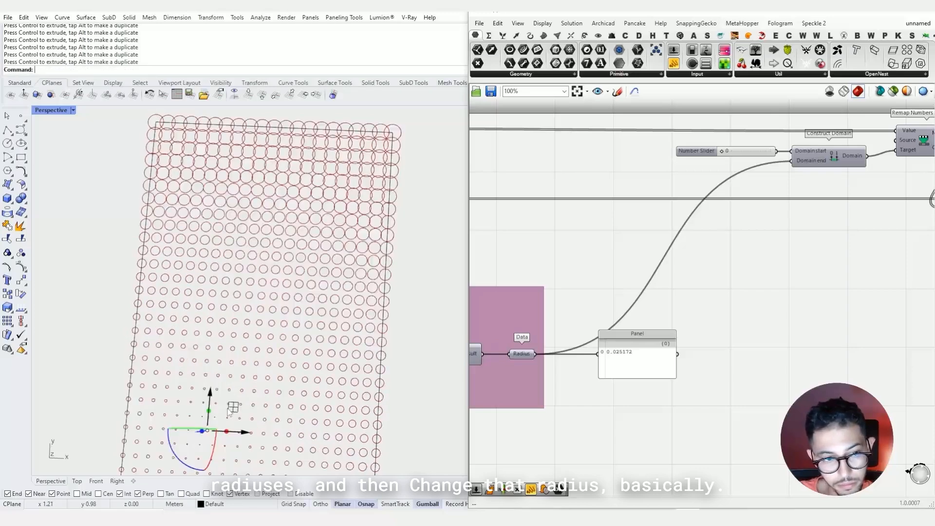
Inspect the enlarged circles along the rectangle's upper edge, then move the attractor point up towards that edge
{"action": "scroll", "coordinate": [514, 363], "scroll_direction": "down", "scroll_amount": 3}
{"action": "scroll", "coordinate": [673, 248], "scroll_direction": "up", "scroll_amount": 2}
{"action": "scroll", "coordinate": [682, 235], "scroll_direction": "down", "scroll_amount": 1}
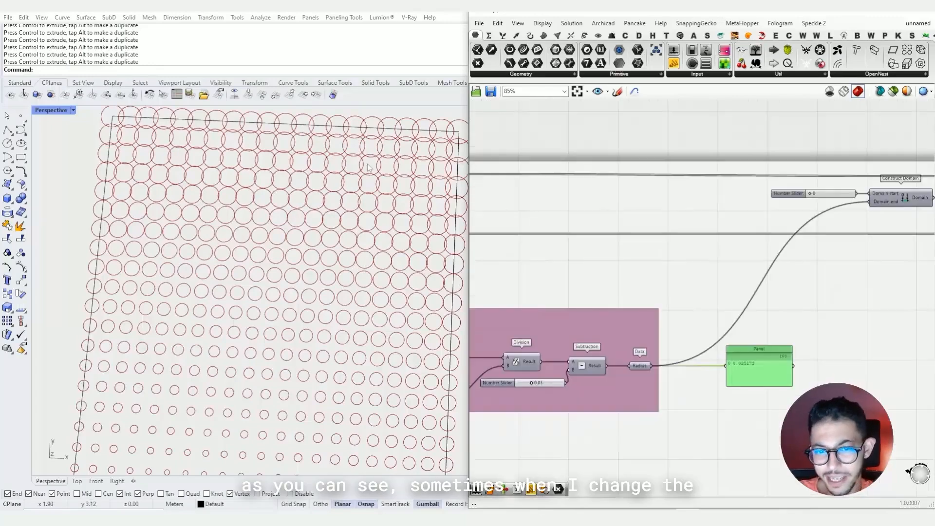
{"action": "scroll", "coordinate": [356, 365], "scroll_direction": "down", "scroll_amount": 2}
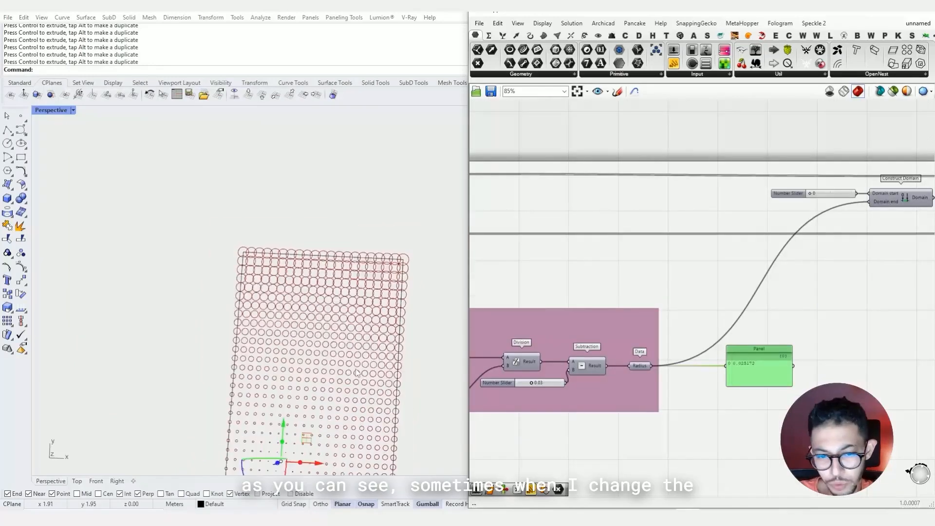
{"action": "scroll", "coordinate": [306, 458], "scroll_direction": "up", "scroll_amount": 2}
{"action": "left_click_drag", "start_coordinate": [318, 469], "coordinate": [370, 232]}
Examine the circles farthest from the attractor, along the rectangle's lower edge and corner, for overlaps
{"action": "scroll", "coordinate": [369, 230], "scroll_direction": "down", "scroll_amount": 4}
{"action": "mouse_move", "coordinate": [369, 230]}
{"action": "right_mouse_down"}
{"action": "mouse_move", "coordinate": [331, 224]}
{"action": "mouse_move", "coordinate": [362, 227]}
{"action": "right_mouse_up"}
{"action": "right_click_drag", "start_coordinate": [363, 226], "coordinate": [283, 243], "text": "shift"}
{"action": "scroll", "coordinate": [235, 467], "scroll_direction": "up", "scroll_amount": 5}
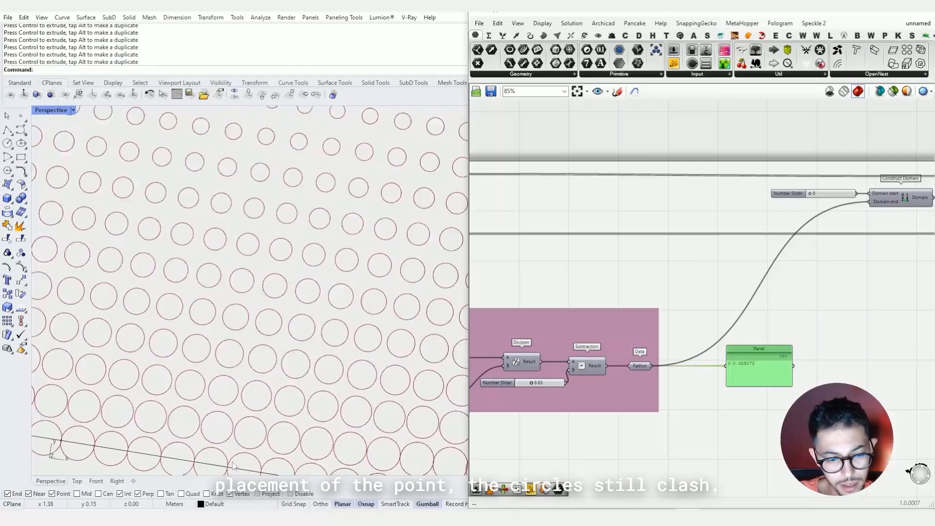
{"action": "scroll", "coordinate": [303, 361], "scroll_direction": "down", "scroll_amount": 6}
{"action": "scroll", "coordinate": [339, 414], "scroll_direction": "up", "scroll_amount": 6}
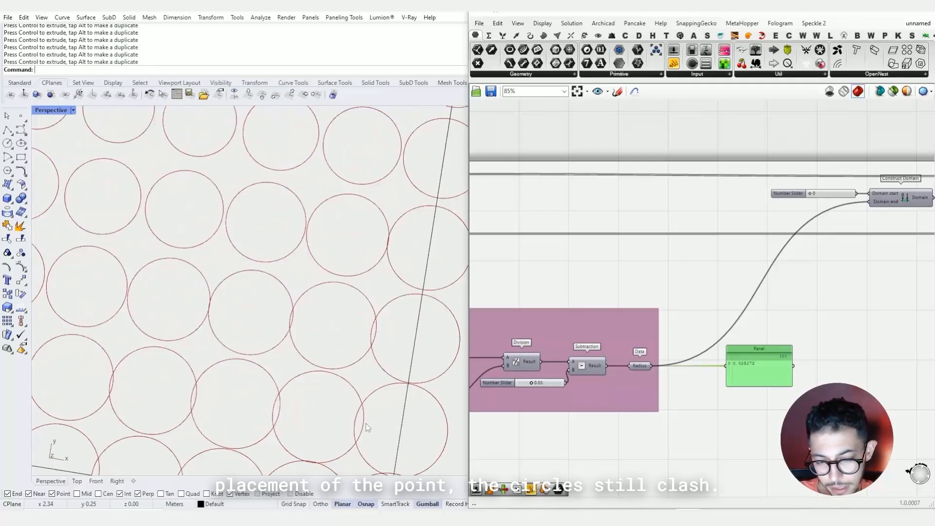
{"action": "scroll", "coordinate": [803, 312], "scroll_direction": "down", "scroll_amount": 5}
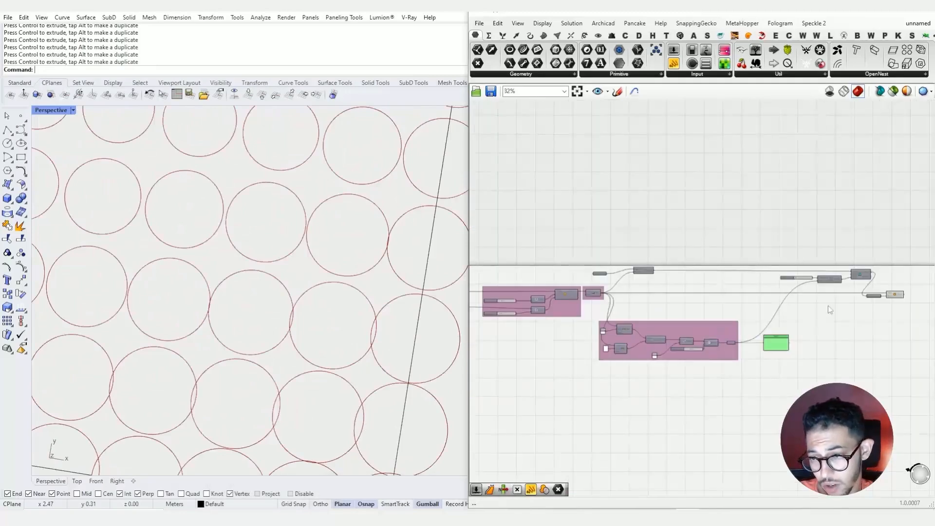
Add a Bounds component between the Distance and Construct Domain components
{"action": "scroll", "coordinate": [824, 297], "scroll_direction": "up", "scroll_amount": 4}
{"action": "double_click", "coordinate": [579, 269]}
{"action": "type", "text": "BOUNDS"}
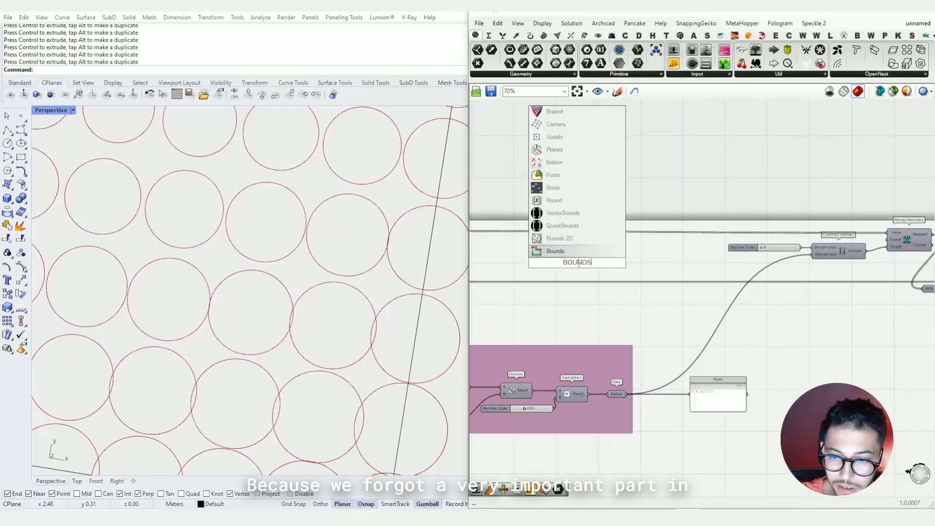
{"action": "key", "text": "Return"}
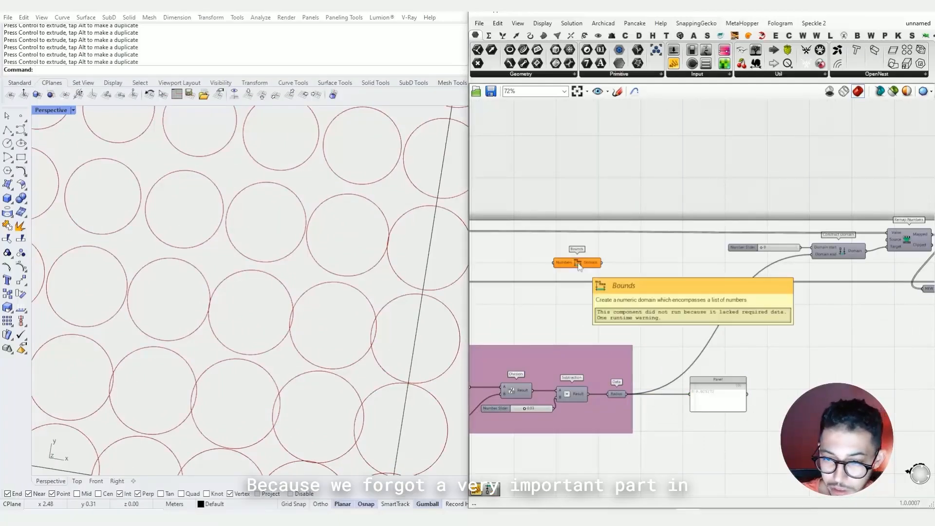
{"action": "right_click_drag", "start_coordinate": [694, 266], "coordinate": [528, 288]}
{"action": "left_click_drag", "start_coordinate": [703, 211], "coordinate": [569, 334]}
{"action": "left_click_drag", "start_coordinate": [767, 186], "coordinate": [558, 306]}
{"action": "right_click_drag", "start_coordinate": [551, 303], "coordinate": [856, 275]}
{"action": "left_click", "coordinate": [629, 234]}
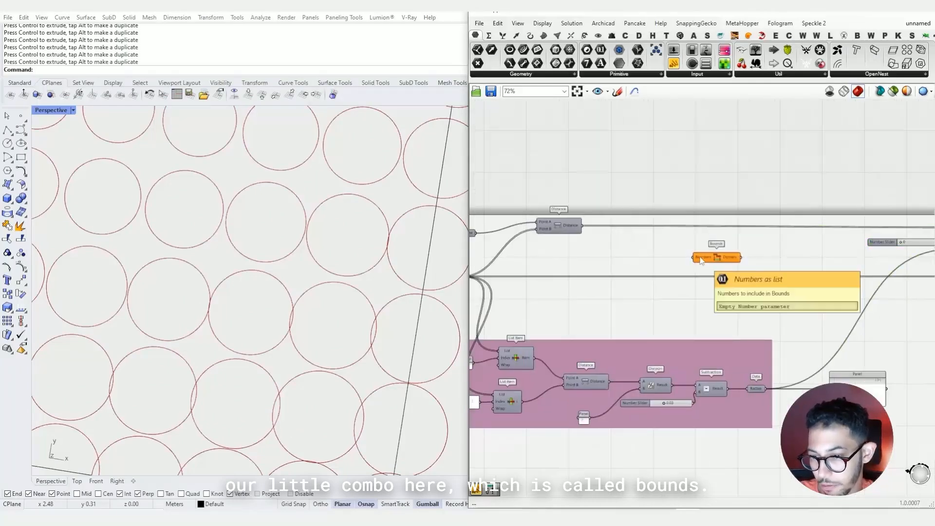
Examine the Remap Numbers component's Value, Source and Target inputs and what feeds them
{"action": "scroll", "coordinate": [577, 241], "scroll_direction": "down", "scroll_amount": 4}
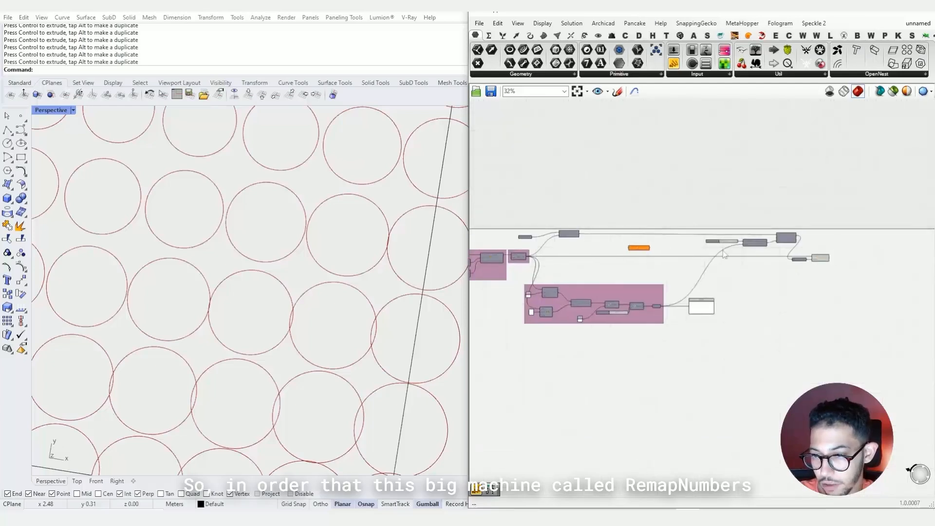
{"action": "scroll", "coordinate": [761, 238], "scroll_direction": "up", "scroll_amount": 4}
{"action": "left_click", "coordinate": [814, 233]}
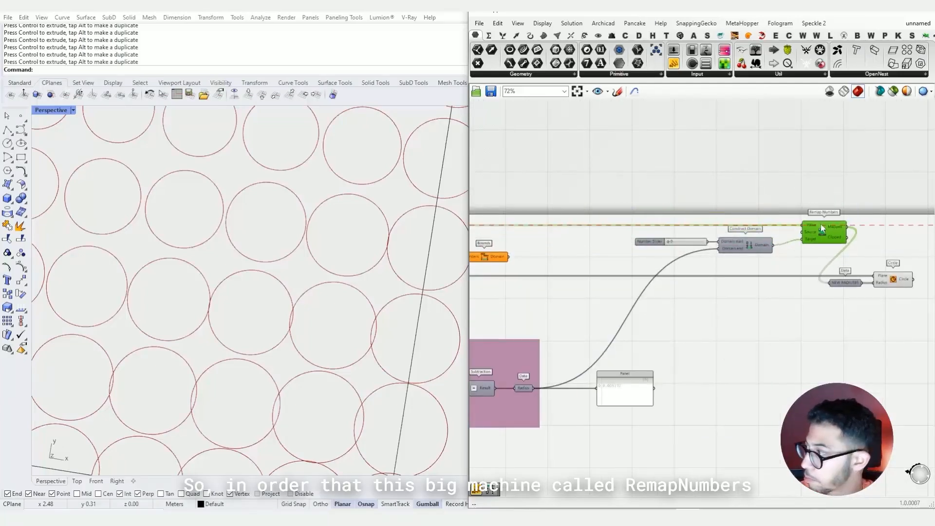
{"action": "scroll", "coordinate": [815, 231], "scroll_direction": "up", "scroll_amount": 4}
{"action": "scroll", "coordinate": [824, 225], "scroll_direction": "down", "scroll_amount": 4}
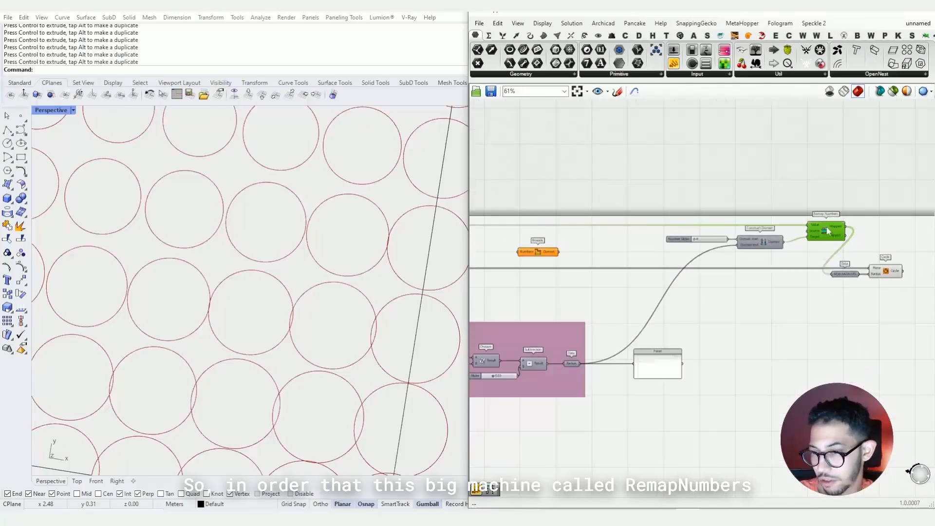
{"action": "mouse_move", "coordinate": [816, 240]}
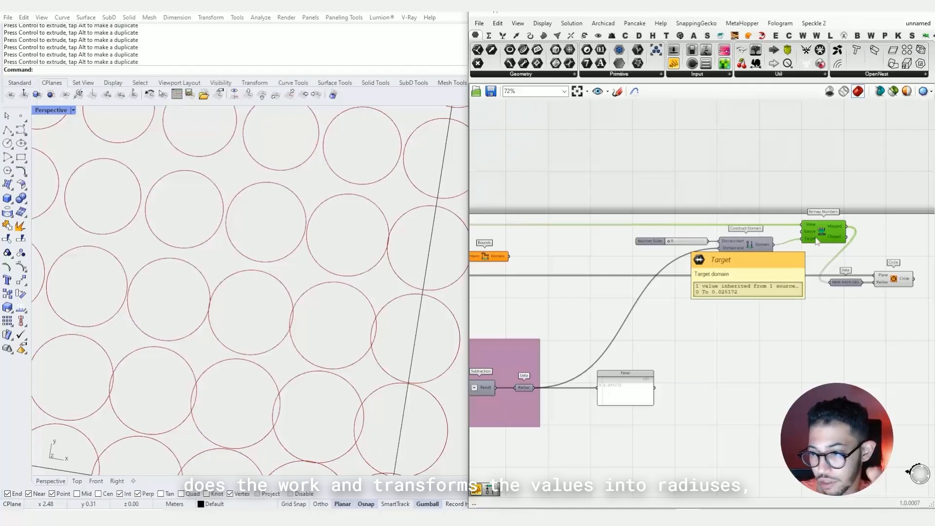
{"action": "scroll", "coordinate": [843, 260], "scroll_direction": "up", "scroll_amount": 3}
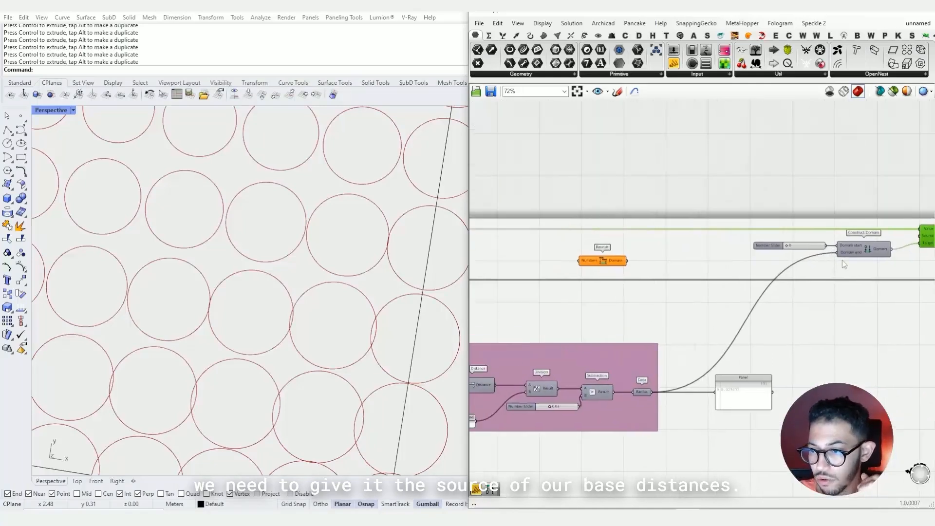
{"action": "scroll", "coordinate": [791, 258], "scroll_direction": "down", "scroll_amount": 4}
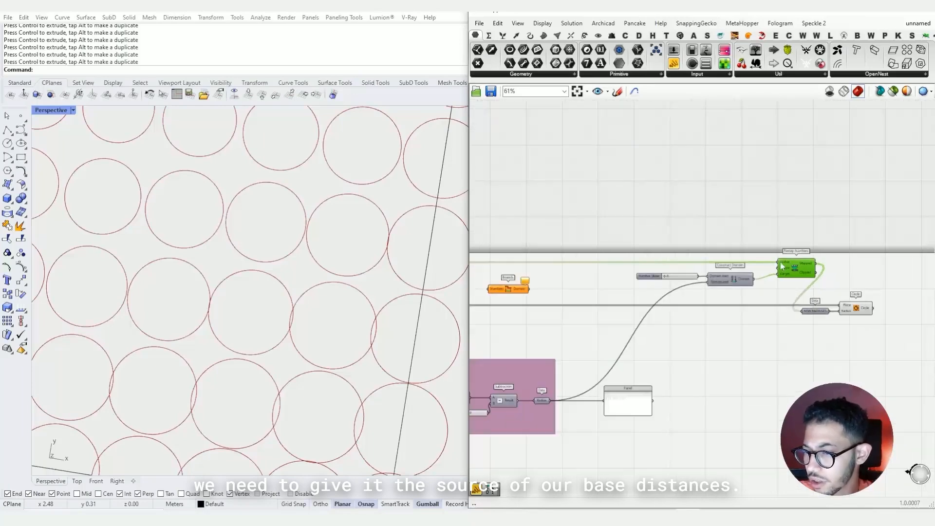
Place Bounds next to the attractor Distance component and connect the Distance output to its Numbers input
{"action": "scroll", "coordinate": [636, 282], "scroll_direction": "up", "scroll_amount": 3}
{"action": "mouse_move", "coordinate": [662, 263]}
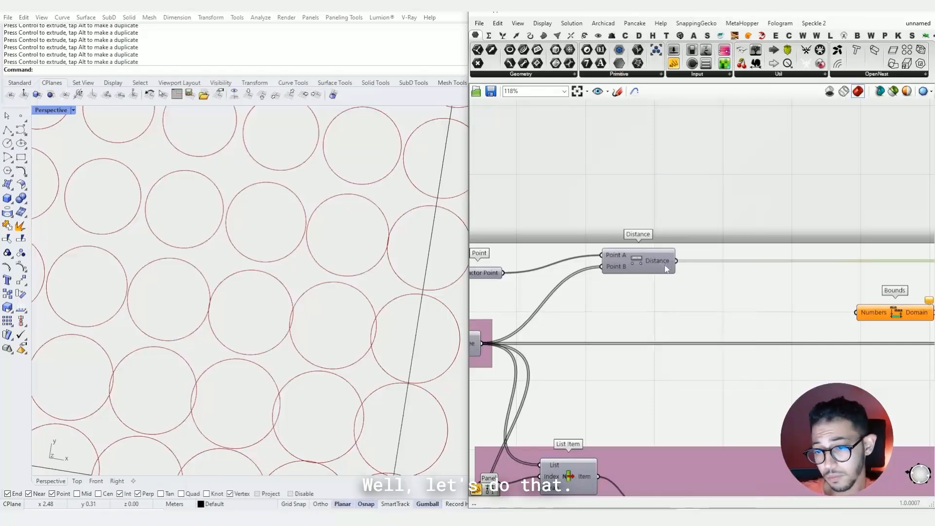
{"action": "right_click_drag", "start_coordinate": [694, 358], "coordinate": [587, 416]}
{"action": "mouse_move", "coordinate": [554, 320]}
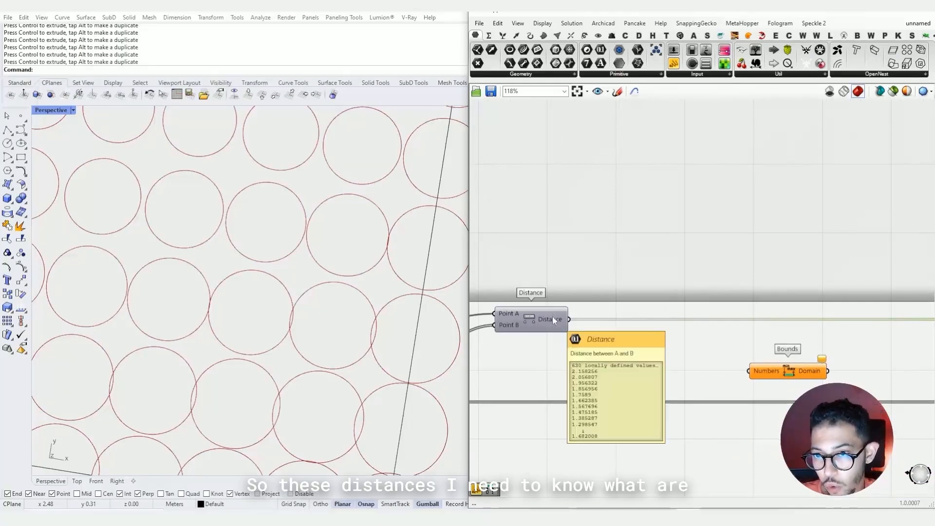
{"action": "left_click_drag", "start_coordinate": [770, 372], "coordinate": [622, 287]}
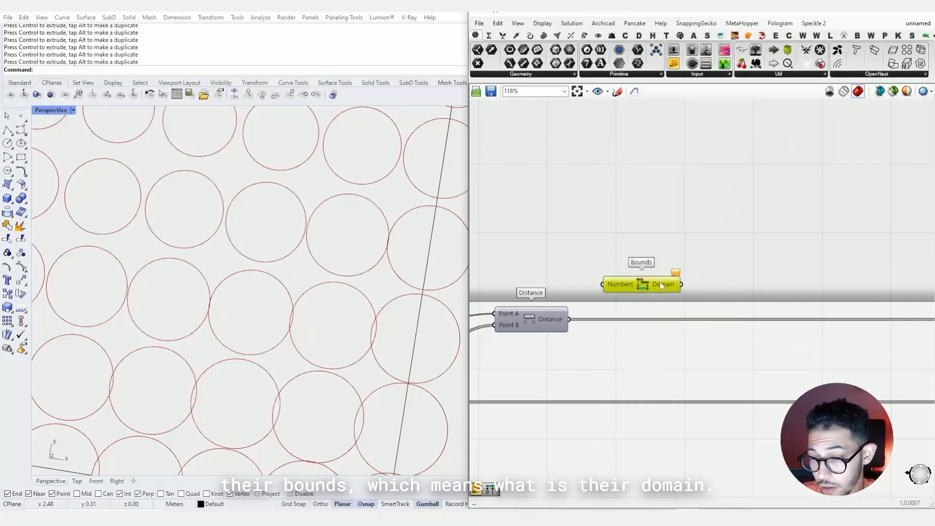
{"action": "scroll", "coordinate": [621, 287], "scroll_direction": "up", "scroll_amount": 3}
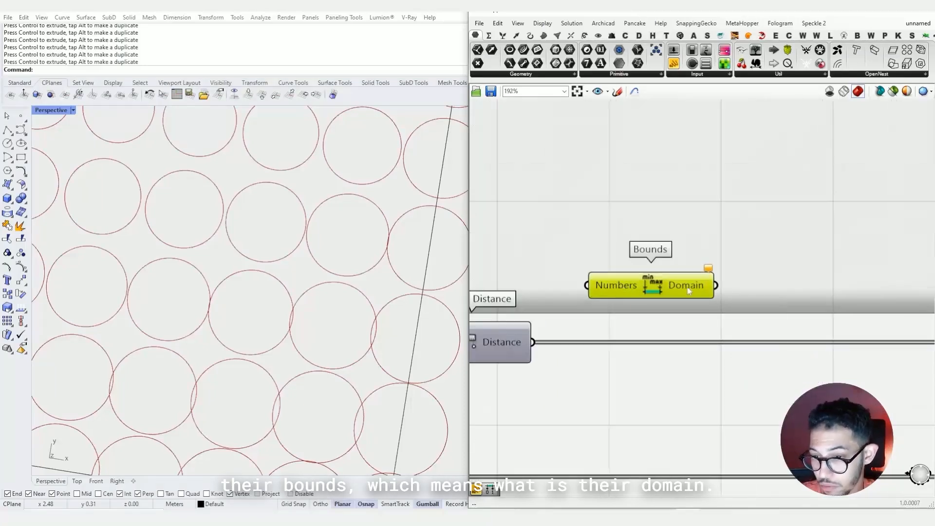
{"action": "mouse_move", "coordinate": [700, 291]}
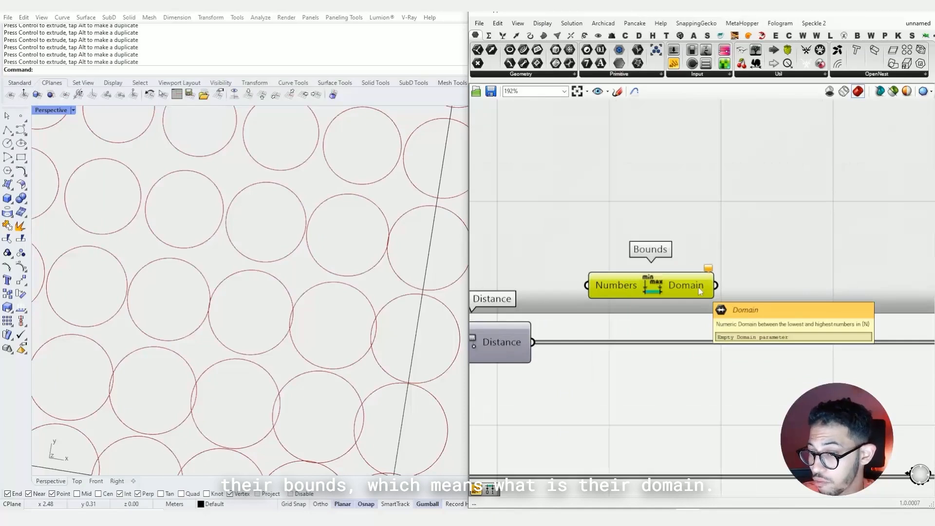
{"action": "left_click_drag", "start_coordinate": [533, 342], "coordinate": [575, 293]}
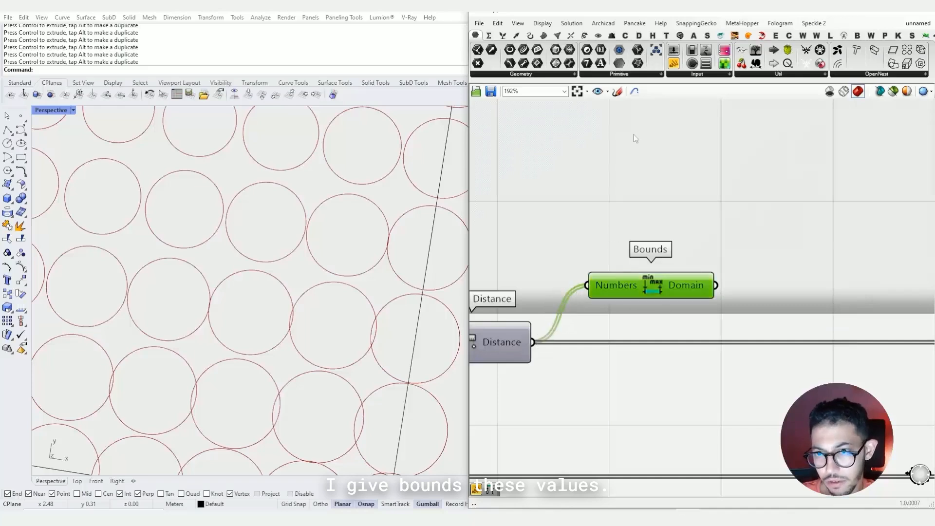
Attach a panel to Bounds' Domain output and compare its range with the Distance values
{"action": "left_click_drag", "start_coordinate": [674, 63], "coordinate": [737, 146]}
{"action": "left_click_drag", "start_coordinate": [716, 285], "coordinate": [736, 193]}
{"action": "left_click_drag", "start_coordinate": [791, 208], "coordinate": [804, 302]}
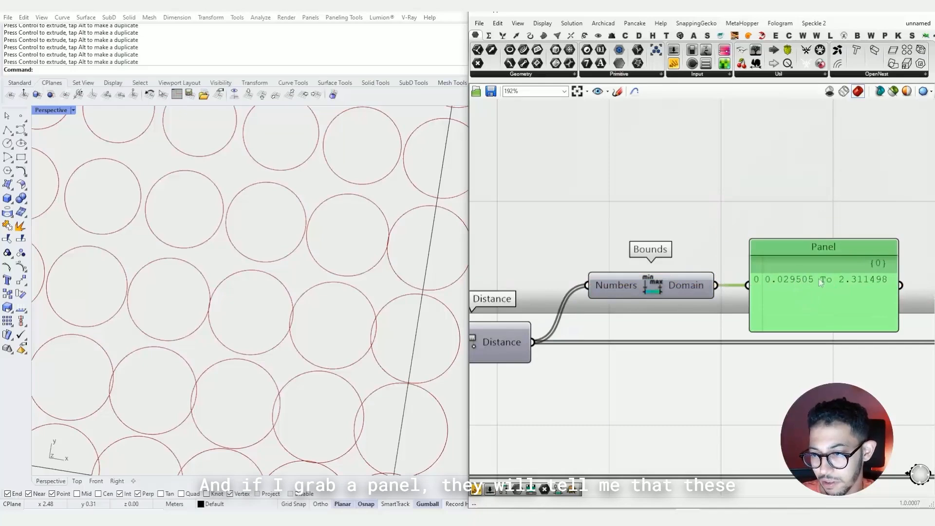
{"action": "right_click_drag", "start_coordinate": [583, 303], "coordinate": [651, 295]}
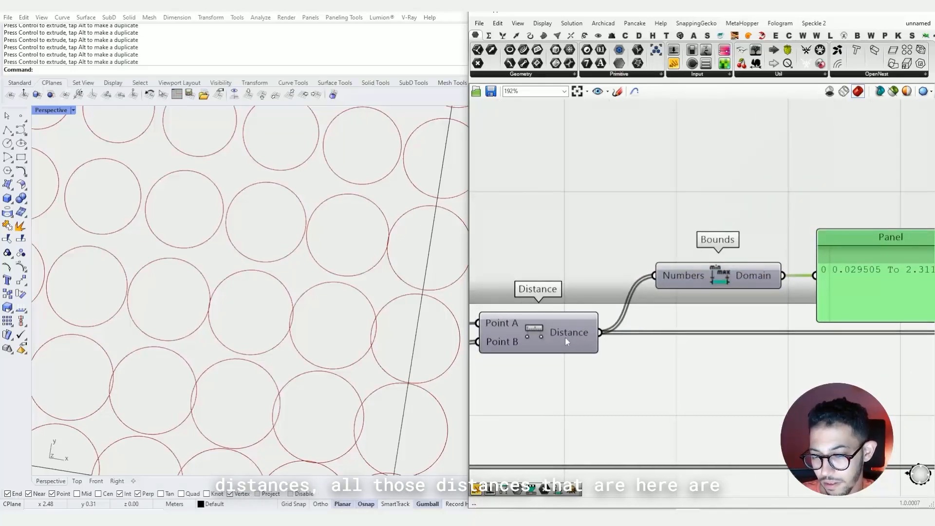
{"action": "mouse_move", "coordinate": [565, 337]}
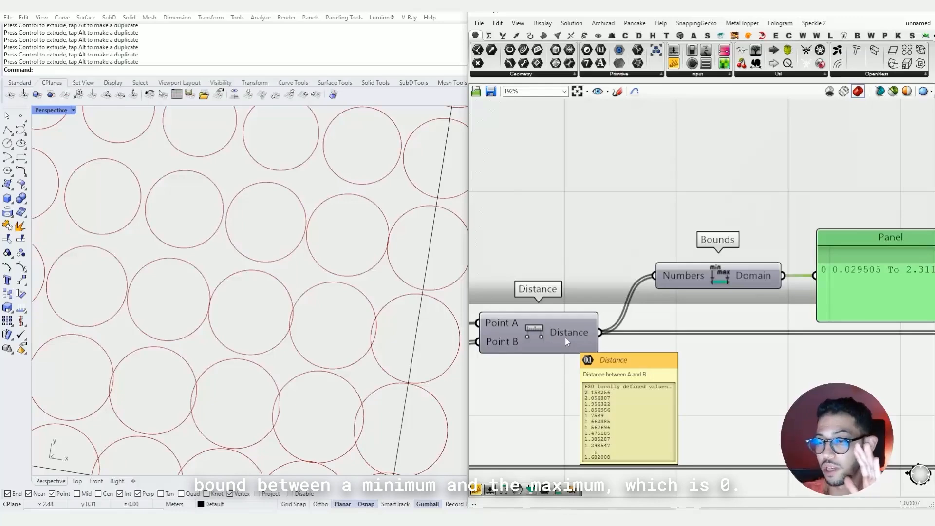
Check the Bounds range in its panel, move Bounds beside Remap Numbers and delete the panel
{"action": "scroll", "coordinate": [682, 232], "scroll_direction": "up", "scroll_amount": 5}
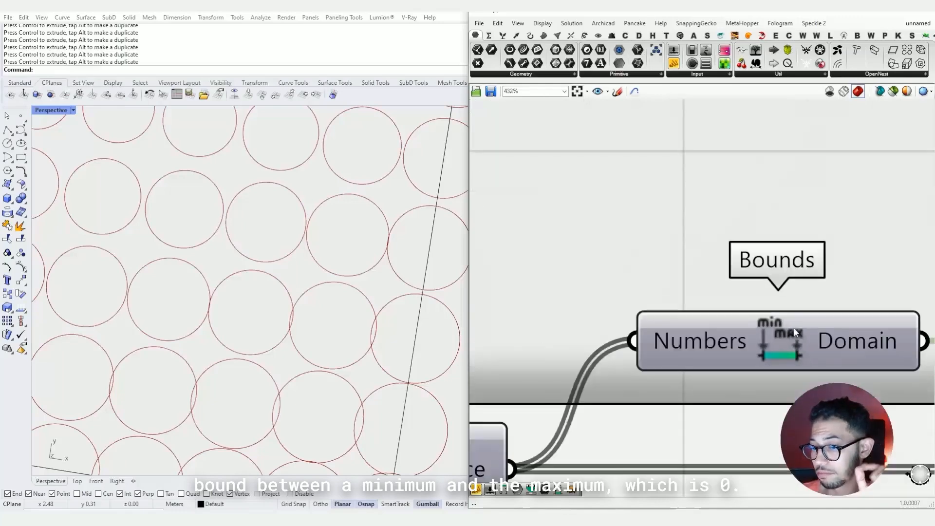
{"action": "right_click_drag", "start_coordinate": [925, 302], "coordinate": [710, 276]}
{"action": "scroll", "coordinate": [852, 302], "scroll_direction": "up", "scroll_amount": 5}
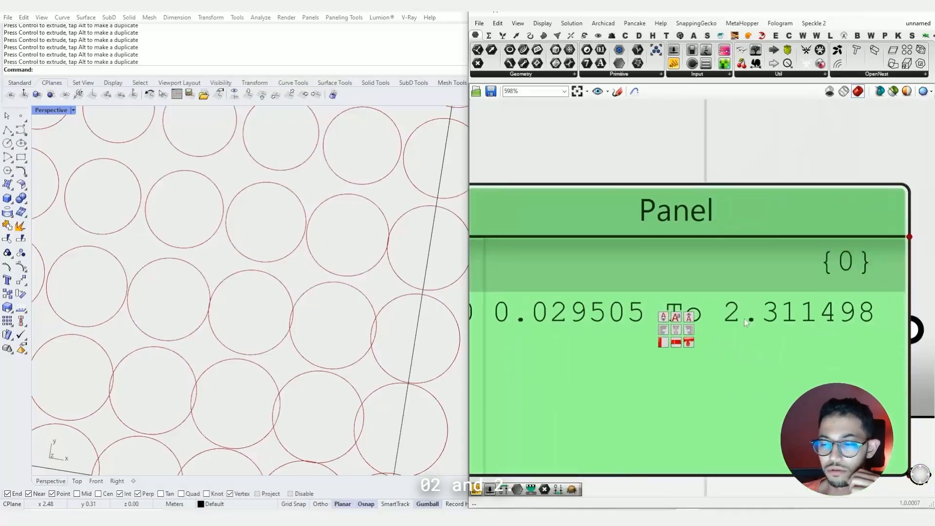
{"action": "scroll", "coordinate": [735, 296], "scroll_direction": "down", "scroll_amount": 8}
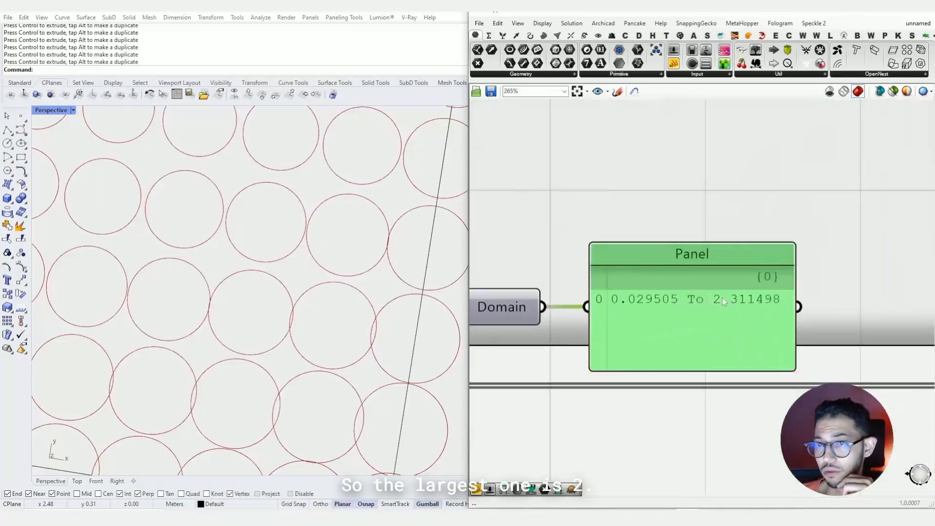
{"action": "scroll", "coordinate": [616, 317], "scroll_direction": "down", "scroll_amount": 4}
{"action": "left_click", "coordinate": [541, 315], "text": "shift"}
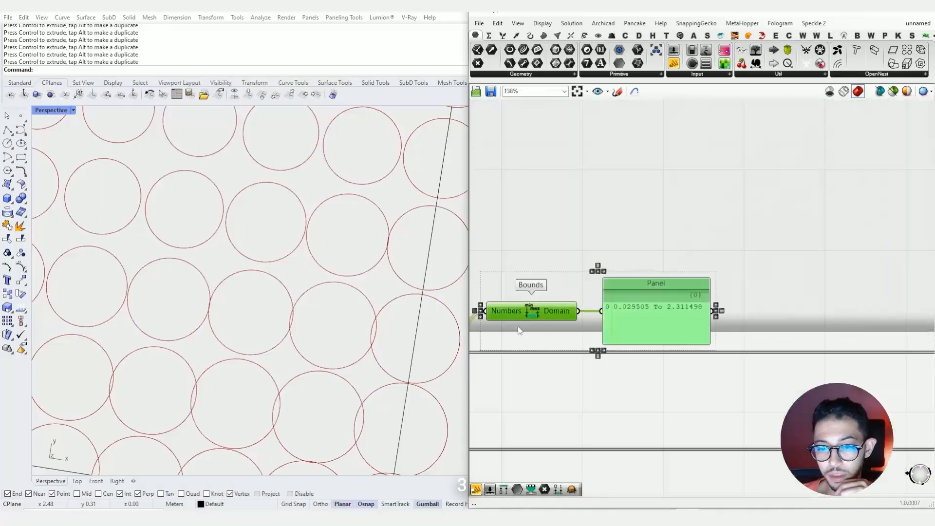
{"action": "left_click_drag", "start_coordinate": [525, 309], "coordinate": [774, 312]}
{"action": "scroll", "coordinate": [538, 299], "scroll_direction": "down", "scroll_amount": 6}
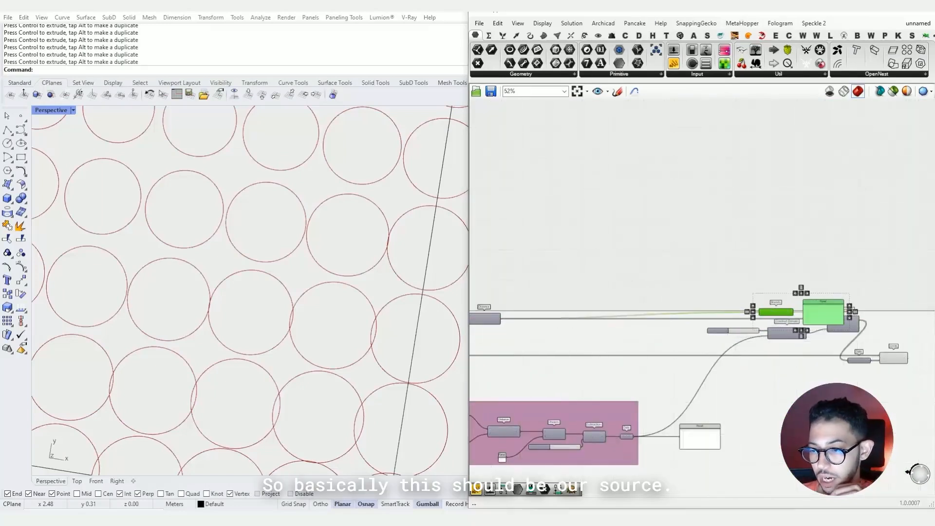
{"action": "left_click_drag", "start_coordinate": [834, 306], "coordinate": [836, 310]}
{"action": "left_click", "coordinate": [834, 311]}
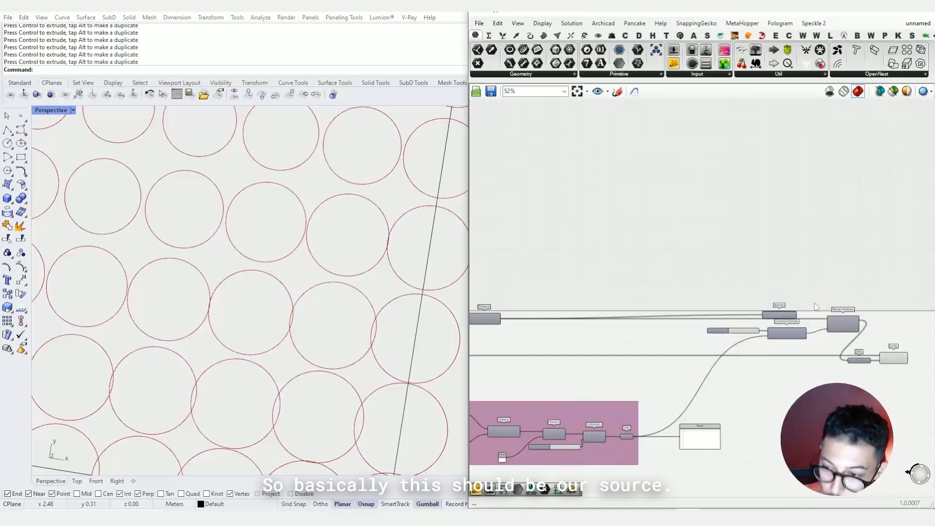
Connect Bounds' Domain output to Remap Numbers' Source input and move Construct Domain with its slider below Bounds
{"action": "scroll", "coordinate": [811, 309], "scroll_direction": "up", "scroll_amount": 4}
{"action": "left_click_drag", "start_coordinate": [775, 320], "coordinate": [838, 338]}
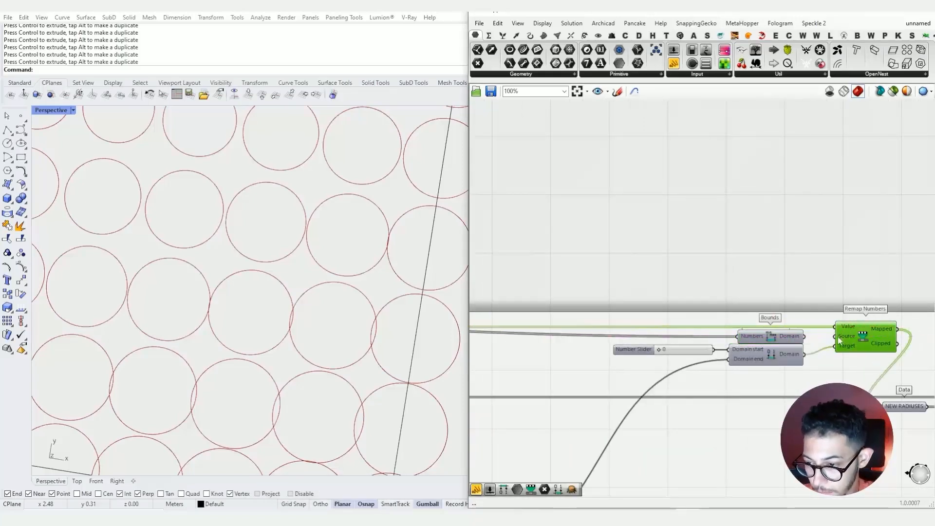
{"action": "left_click_drag", "start_coordinate": [757, 344], "coordinate": [766, 379]}
{"action": "left_click_drag", "start_coordinate": [636, 355], "coordinate": [637, 392]}
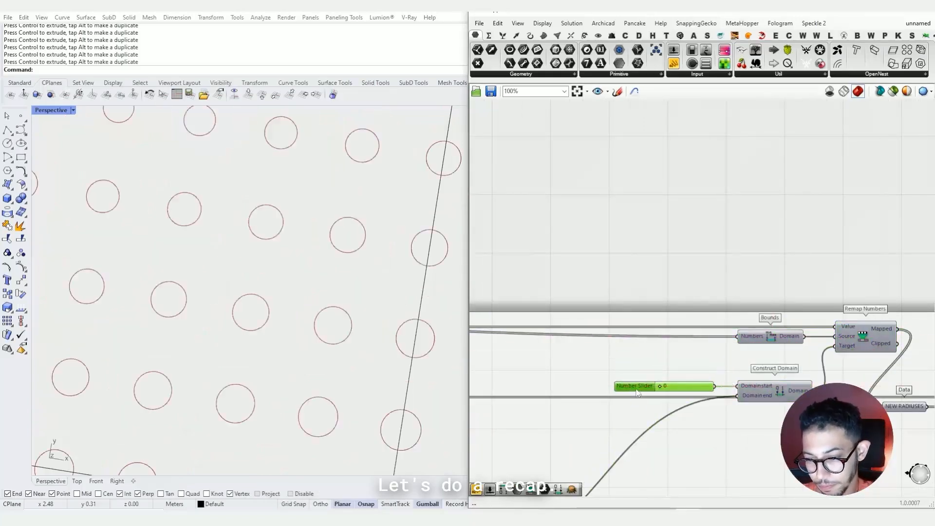
Add a number slider with the value 0.11 above the existing Domain start slider
{"action": "scroll", "coordinate": [652, 374], "scroll_direction": "up", "scroll_amount": 4}
{"action": "scroll", "coordinate": [653, 375], "scroll_direction": "down", "scroll_amount": 3}
{"action": "double_click", "coordinate": [649, 358]}
{"action": "type", "text": "0.11"}
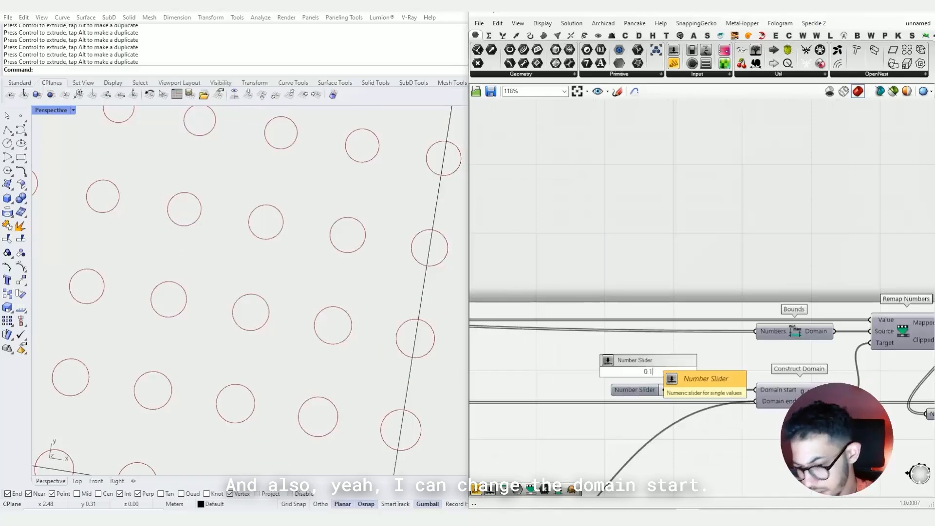
{"action": "key", "text": "Return"}
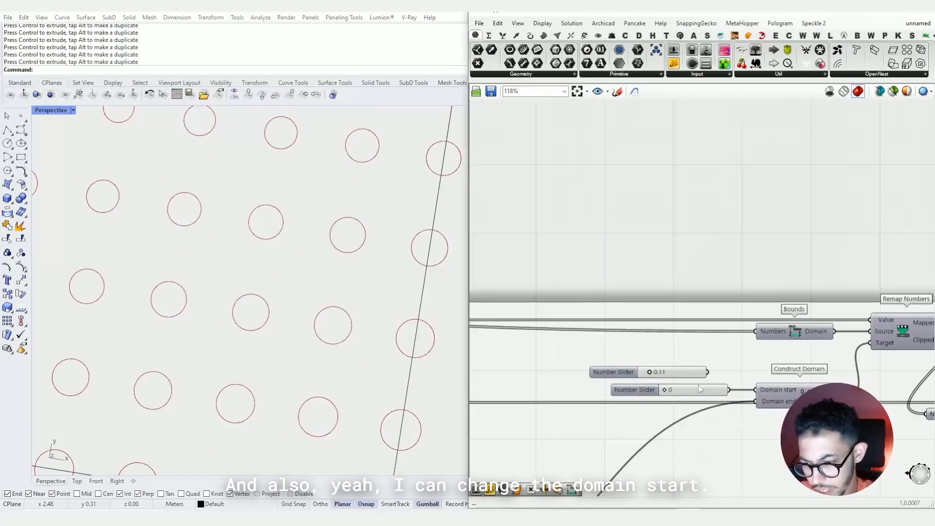
Set the new slider to 0.07, connect it to Construct Domain's Domain start input and delete the old integer slider
{"action": "scroll", "coordinate": [210, 195], "scroll_direction": "down", "scroll_amount": 6}
{"action": "left_click", "coordinate": [208, 176]}
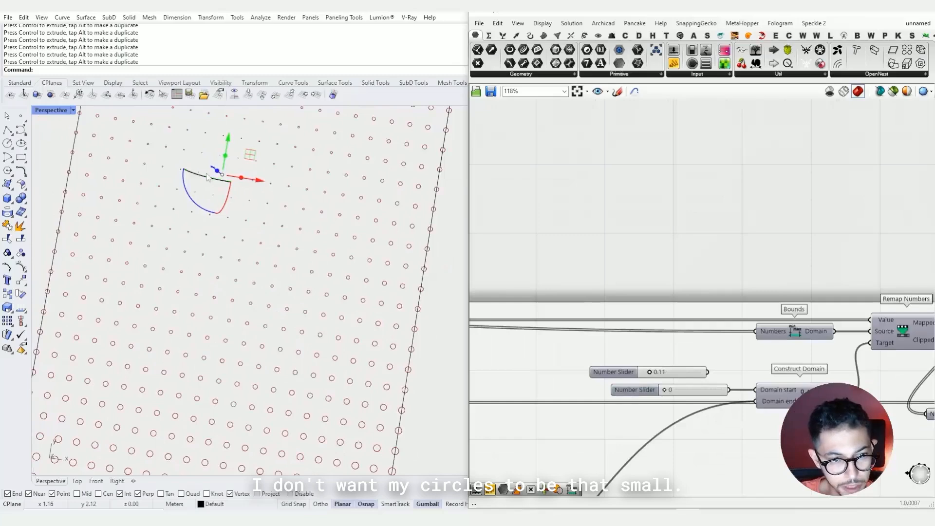
{"action": "scroll", "coordinate": [208, 177], "scroll_direction": "up", "scroll_amount": 8}
{"action": "scroll", "coordinate": [688, 384], "scroll_direction": "up", "scroll_amount": 3}
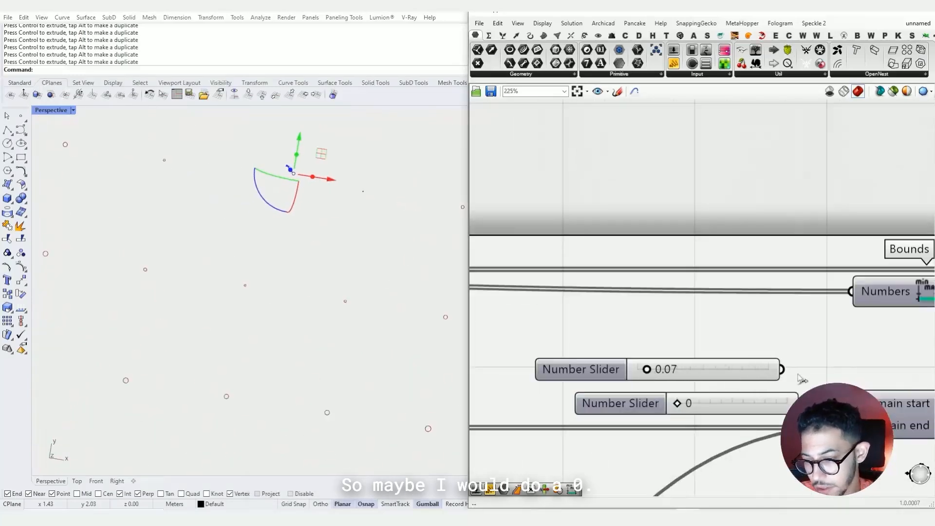
{"action": "left_click_drag", "start_coordinate": [801, 380], "coordinate": [862, 403]}
{"action": "left_click", "coordinate": [621, 403]}
{"action": "key", "text": "Delete"}
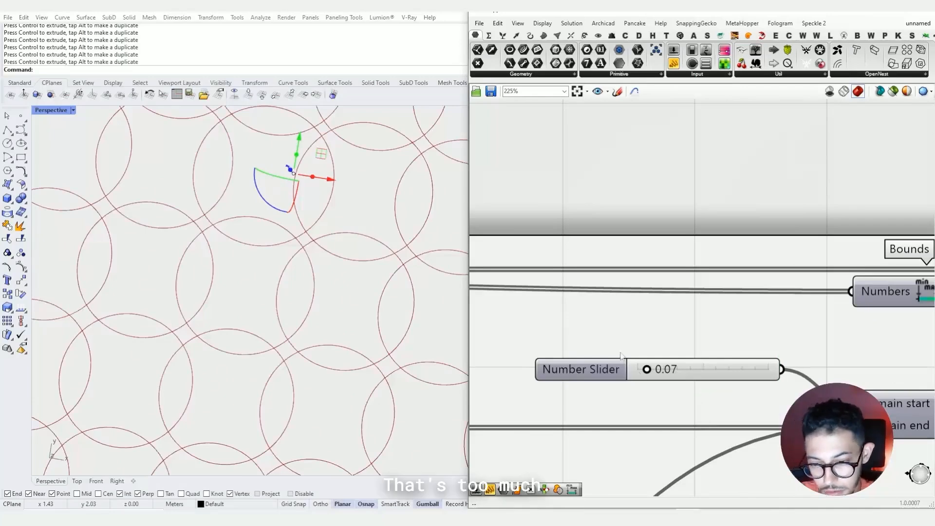
Add a 0.007 number slider, connect it to Domain start and delete the 0.07 slider
{"action": "double_click", "coordinate": [624, 333]}
{"action": "type", "text": "0.007"}
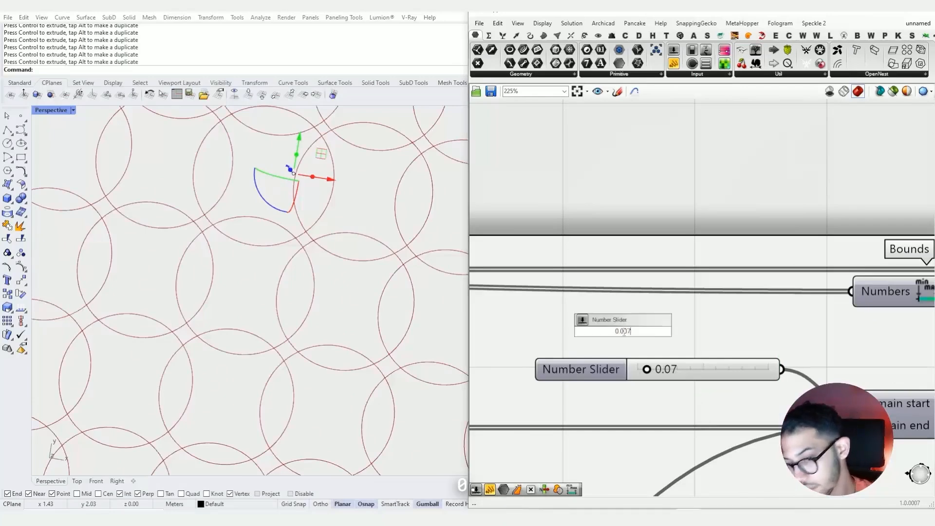
{"action": "key", "text": "Return"}
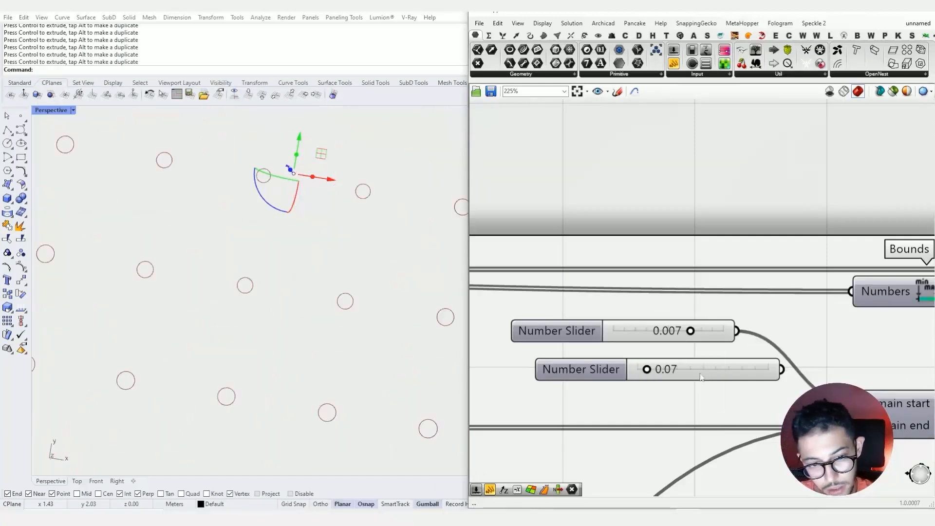
{"action": "left_click", "coordinate": [702, 377]}
{"action": "key", "text": "Delete"}
Set the Domain start slider to 0.010 and check the circles across the whole panel
{"action": "left_click_drag", "start_coordinate": [690, 331], "coordinate": [728, 331]}
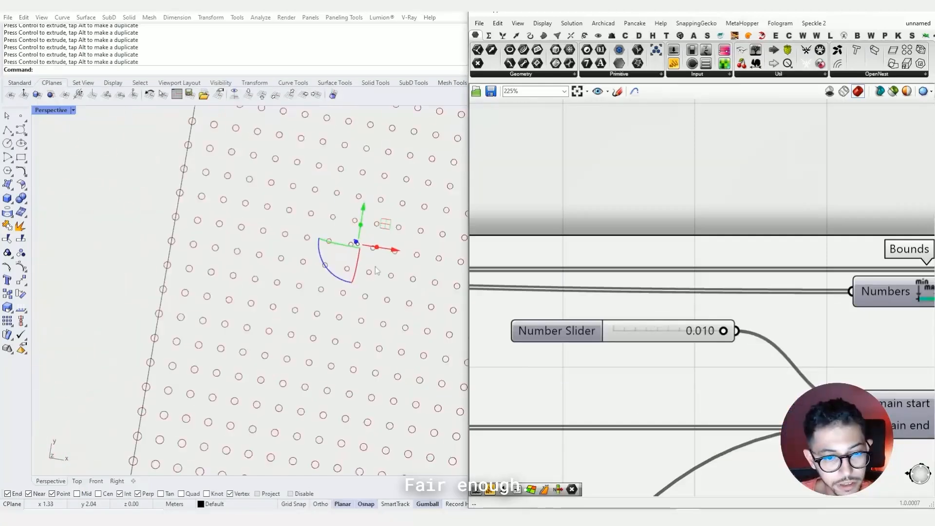
{"action": "scroll", "coordinate": [376, 267], "scroll_direction": "down", "scroll_amount": 8}
{"action": "right_click_drag", "start_coordinate": [375, 267], "coordinate": [281, 242], "text": "shift"}
{"action": "scroll", "coordinate": [762, 314], "scroll_direction": "down", "scroll_amount": 4}
Shift Bounds slightly away from Remap Numbers and set the Domain start slider to 0.000
{"action": "right_click_drag", "start_coordinate": [762, 314], "coordinate": [678, 290]}
{"action": "left_click_drag", "start_coordinate": [780, 281], "coordinate": [760, 282]}
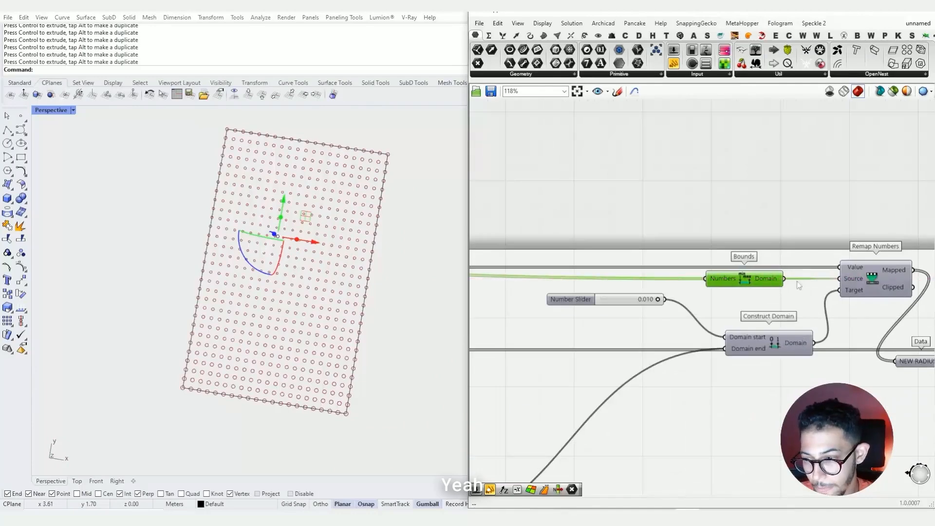
{"action": "left_click", "coordinate": [797, 281]}
{"action": "scroll", "coordinate": [683, 285], "scroll_direction": "up", "scroll_amount": 3}
{"action": "left_click_drag", "start_coordinate": [649, 312], "coordinate": [577, 319]}
{"action": "scroll", "coordinate": [679, 340], "scroll_direction": "down", "scroll_amount": 4}
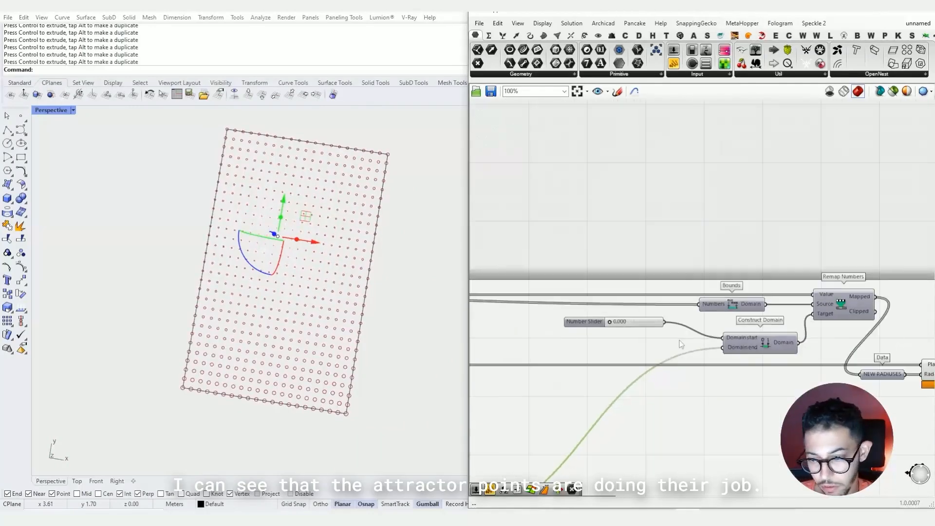
Try to straighten the wires by nudging the Bounds and attractor Distance components, and undo the moves
{"action": "left_click_drag", "start_coordinate": [747, 307], "coordinate": [750, 296]}
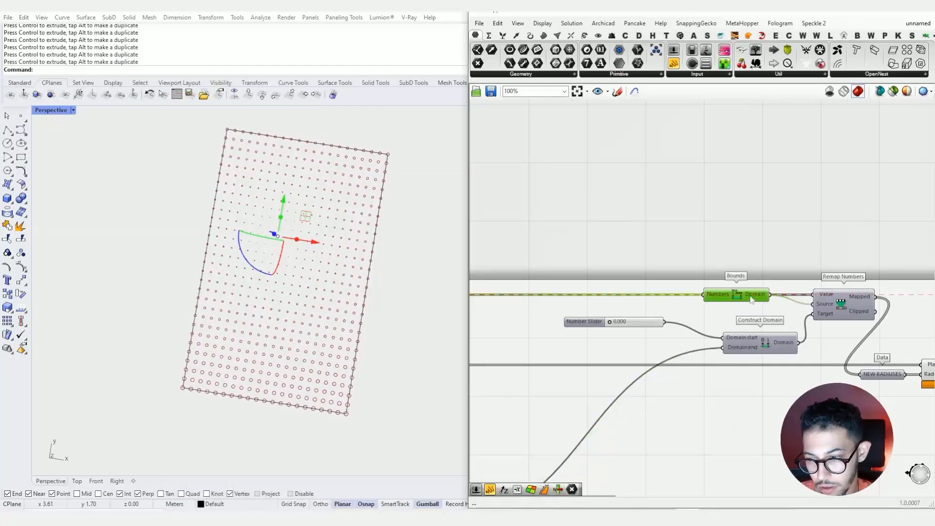
{"action": "left_click", "coordinate": [752, 282]}
{"action": "scroll", "coordinate": [751, 285], "scroll_direction": "down", "scroll_amount": 3}
{"action": "right_click_drag", "start_coordinate": [751, 285], "coordinate": [875, 301]}
{"action": "scroll", "coordinate": [653, 289], "scroll_direction": "up", "scroll_amount": 3}
{"action": "left_click_drag", "start_coordinate": [707, 311], "coordinate": [705, 295]}
{"action": "left_click", "coordinate": [705, 282]}
{"action": "key", "text": "ctrl+z"}
Move Construct Domain down below the wire that feeds the Circle's Plane input
{"action": "scroll", "coordinate": [750, 293], "scroll_direction": "down", "scroll_amount": 4}
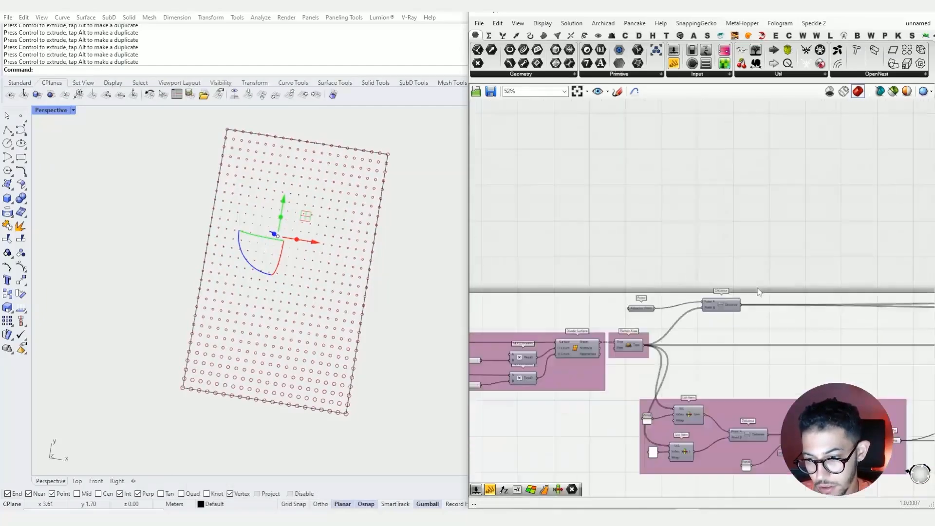
{"action": "right_click_drag", "start_coordinate": [760, 292], "coordinate": [584, 314]}
{"action": "scroll", "coordinate": [870, 342], "scroll_direction": "up", "scroll_amount": 4}
{"action": "right_click_drag", "start_coordinate": [883, 345], "coordinate": [647, 360]}
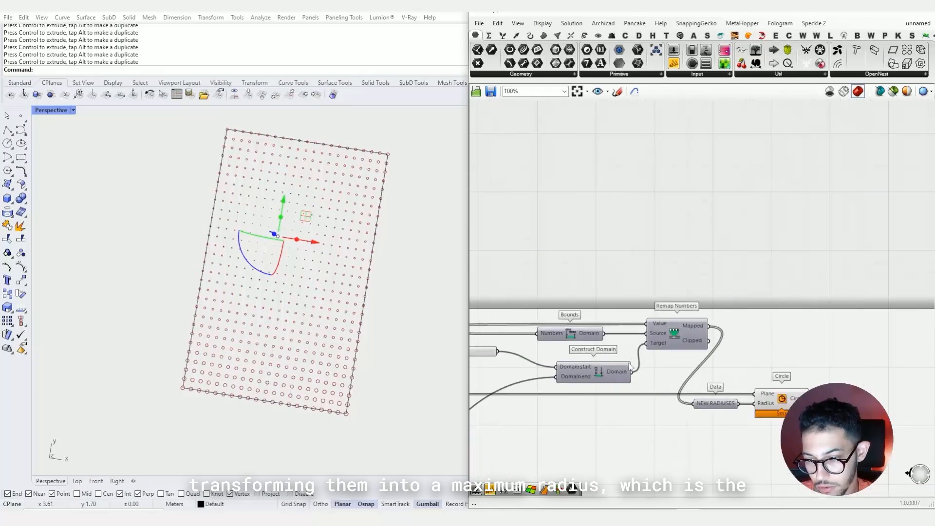
{"action": "scroll", "coordinate": [636, 375], "scroll_direction": "down", "scroll_amount": 1}
{"action": "right_click_drag", "start_coordinate": [637, 417], "coordinate": [769, 350]}
{"action": "left_click_drag", "start_coordinate": [726, 303], "coordinate": [709, 355]}
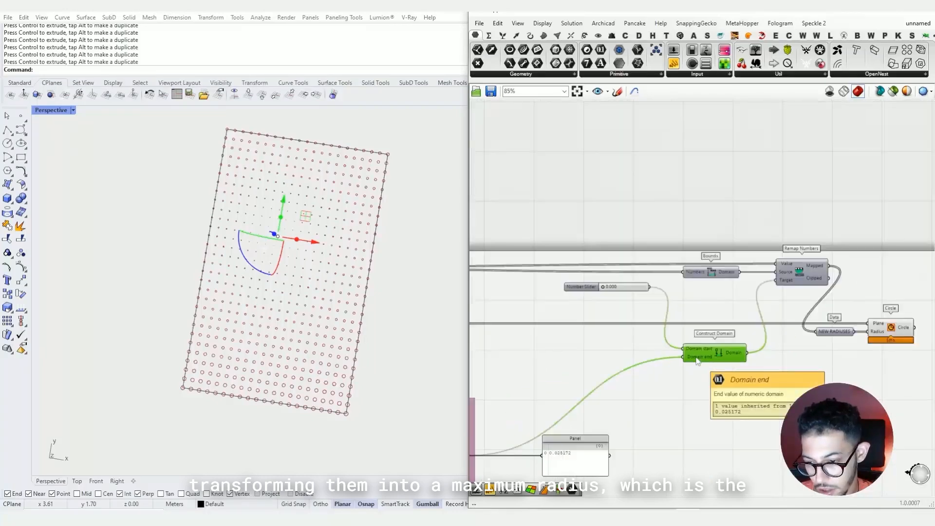
Move the minimum radius slider level with Construct Domain's Domain start input and lower Bounds slightly
{"action": "scroll", "coordinate": [702, 350], "scroll_direction": "up", "scroll_amount": 1}
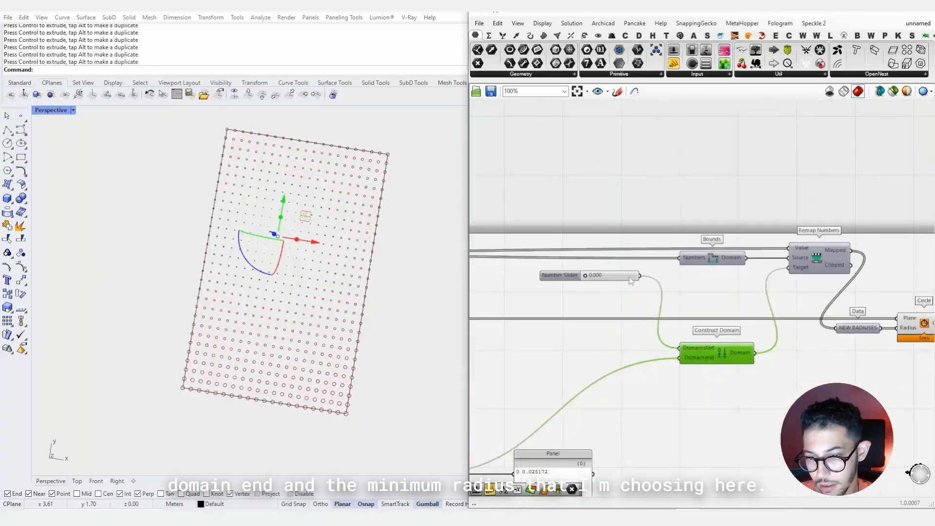
{"action": "left_click_drag", "start_coordinate": [631, 280], "coordinate": [631, 354]}
{"action": "scroll", "coordinate": [609, 356], "scroll_direction": "up", "scroll_amount": 3}
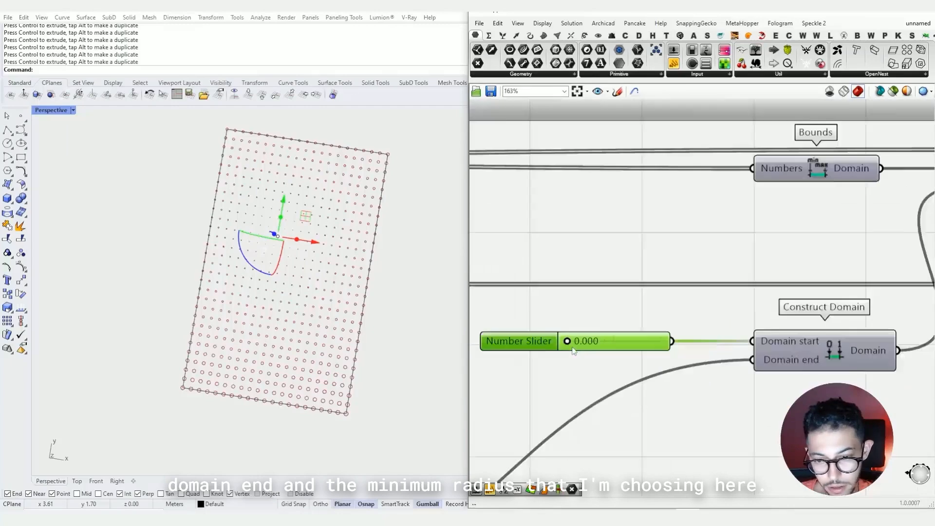
{"action": "scroll", "coordinate": [620, 313], "scroll_direction": "down", "scroll_amount": 6}
{"action": "left_click_drag", "start_coordinate": [701, 262], "coordinate": [701, 269]}
Inspect the size of the outer circles and set the Subtraction slider in the maximum radius group to 0.02
{"action": "right_click_drag", "start_coordinate": [604, 398], "coordinate": [808, 368]}
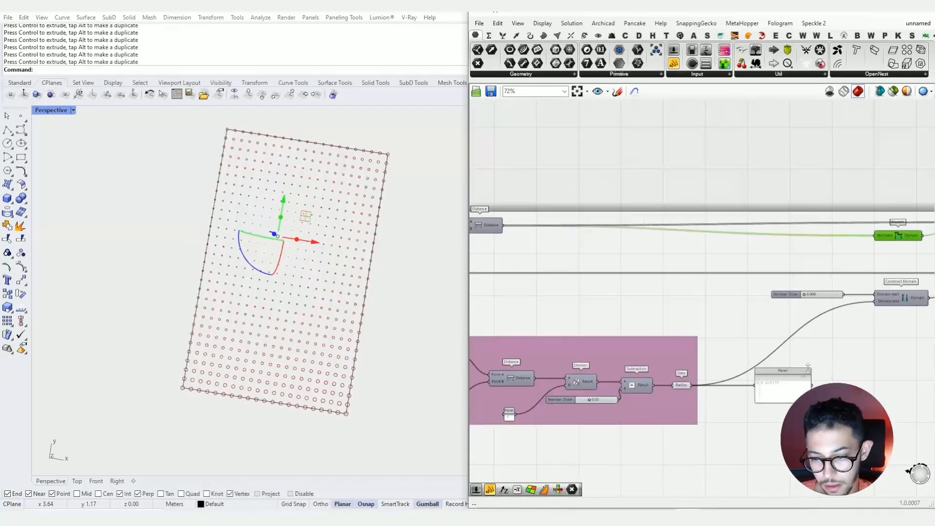
{"action": "left_click", "coordinate": [680, 385]}
{"action": "scroll", "coordinate": [234, 375], "scroll_direction": "up", "scroll_amount": 5}
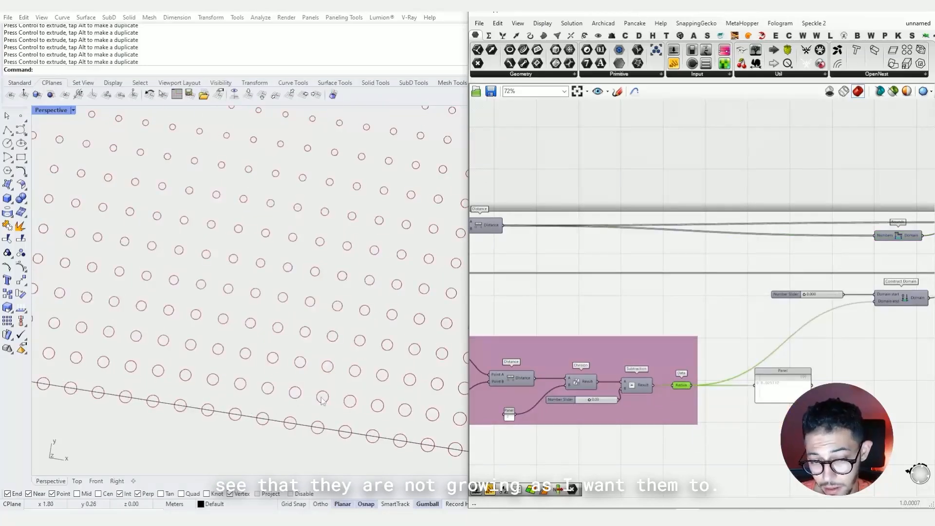
{"action": "scroll", "coordinate": [488, 410], "scroll_direction": "up", "scroll_amount": 3}
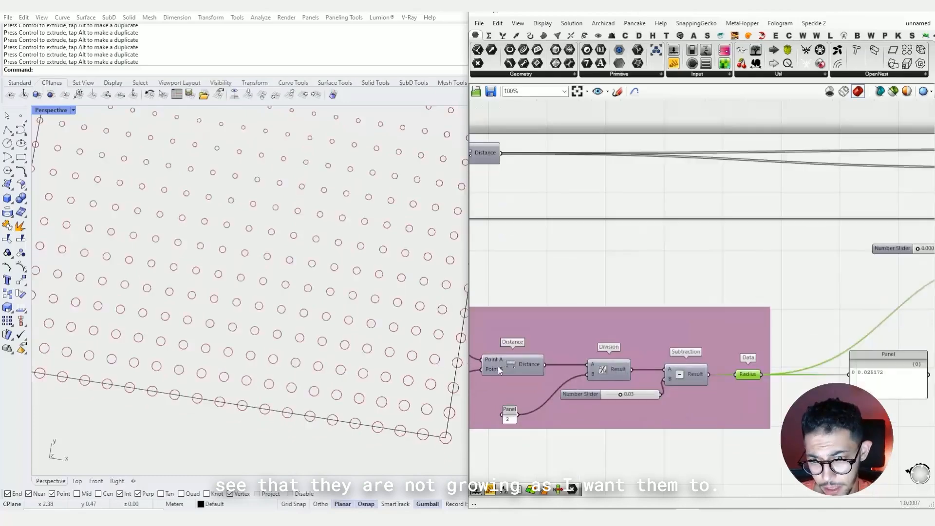
{"action": "left_click_drag", "start_coordinate": [624, 398], "coordinate": [619, 399]}
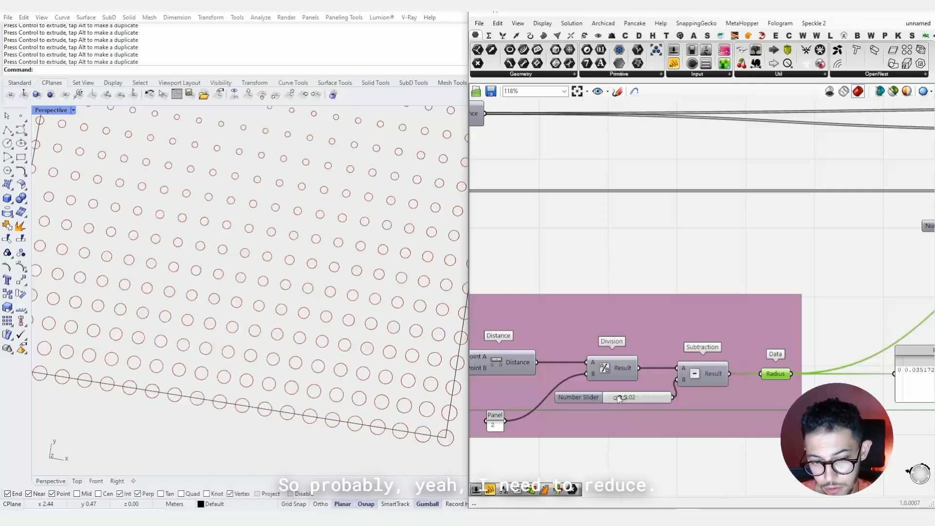
Rename the Subtraction component's number slider to CNC CUTTING THRESSHOLD
{"action": "scroll", "coordinate": [599, 398], "scroll_direction": "up", "scroll_amount": 1}
{"action": "right_click", "coordinate": [580, 395]}
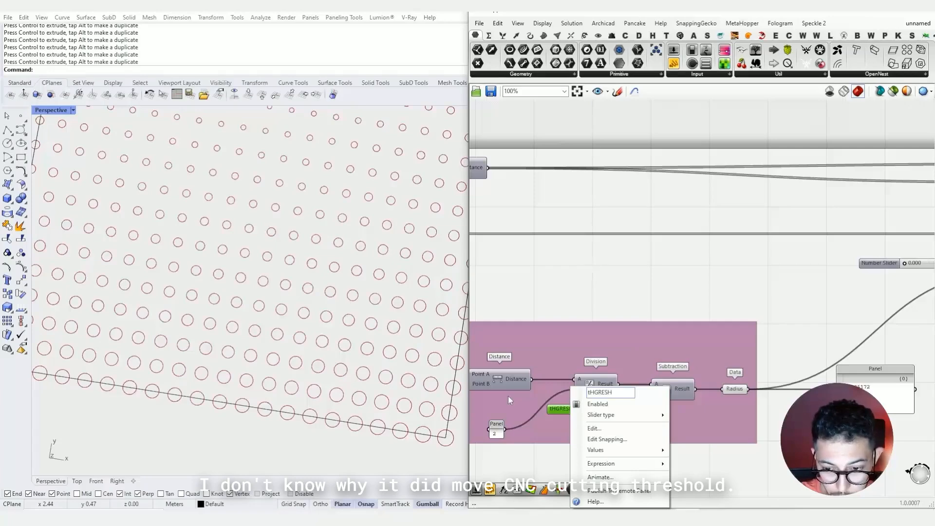
{"action": "key", "text": "ctrl+a"}
{"action": "key", "text": "BackSpace"}
{"action": "type", "text": "TH"}
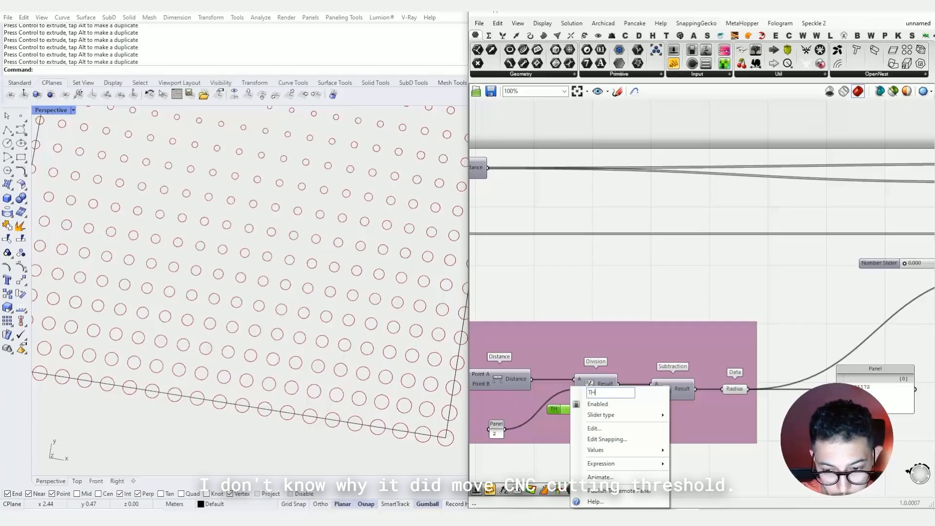
{"action": "key", "text": "BackSpace"}
{"action": "type", "text": "CNC"}
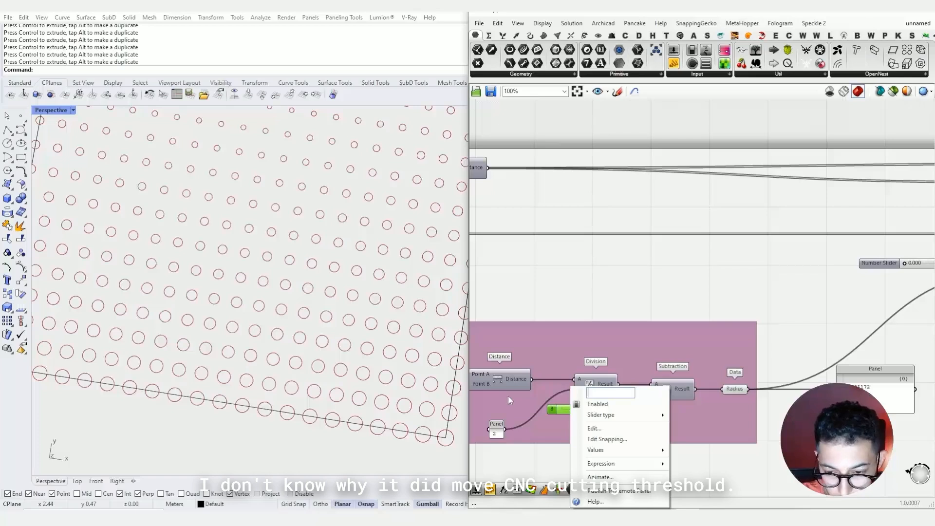
{"action": "type", "text": " CUTTING"}
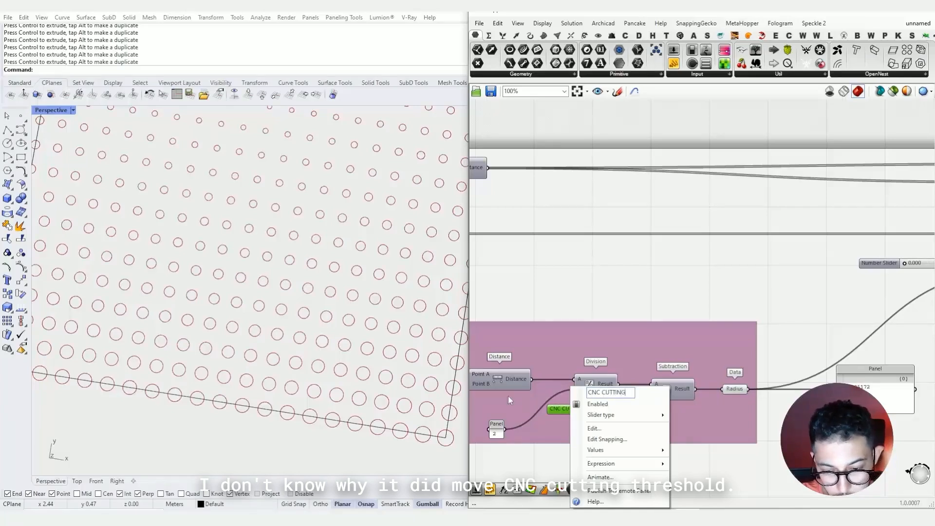
{"action": "type", "text": " THRESH"}
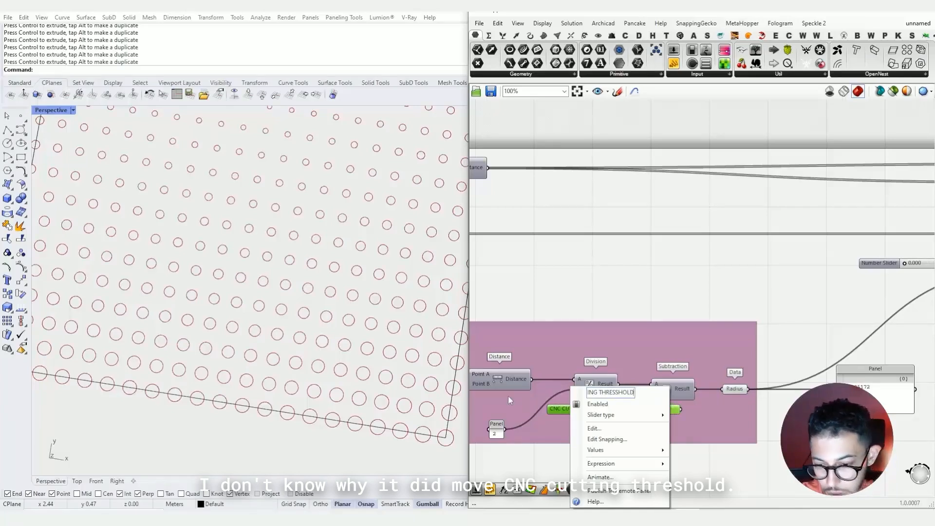
{"action": "key", "text": "Return"}
Set the cutting threshold slider to 0.01 and check the circles across the whole panel
{"action": "scroll", "coordinate": [639, 401], "scroll_direction": "up", "scroll_amount": 3}
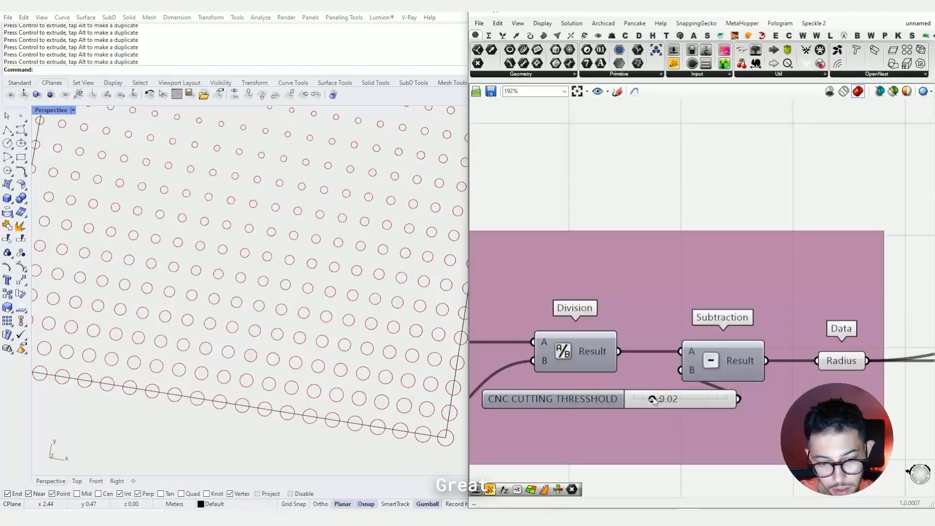
{"action": "left_click_drag", "start_coordinate": [655, 399], "coordinate": [643, 400]}
{"action": "scroll", "coordinate": [308, 225], "scroll_direction": "down", "scroll_amount": 5}
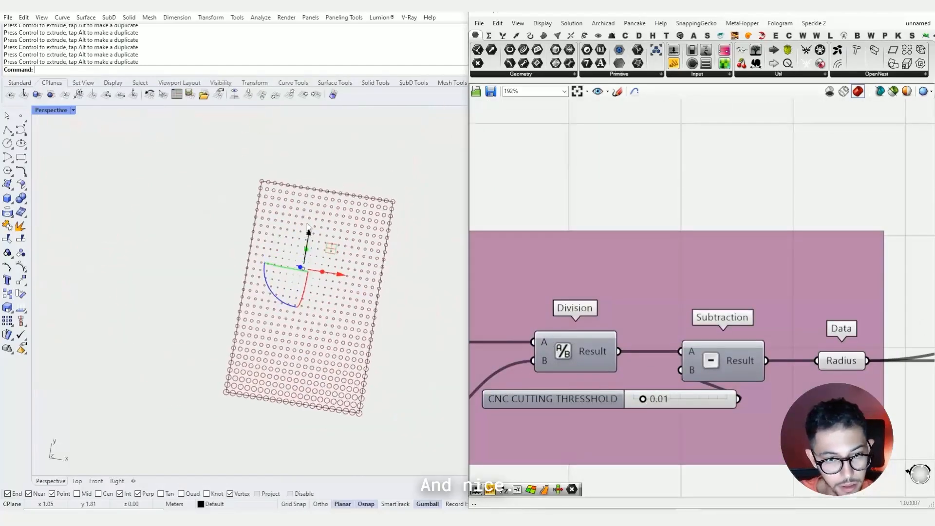
Move the attractor point lower within the circle grid and space the Circle component farther from NEW RADIUSES
{"action": "scroll", "coordinate": [305, 196], "scroll_direction": "up", "scroll_amount": 2}
{"action": "left_click_drag", "start_coordinate": [331, 266], "coordinate": [345, 313]}
{"action": "scroll", "coordinate": [347, 313], "scroll_direction": "up", "scroll_amount": 2}
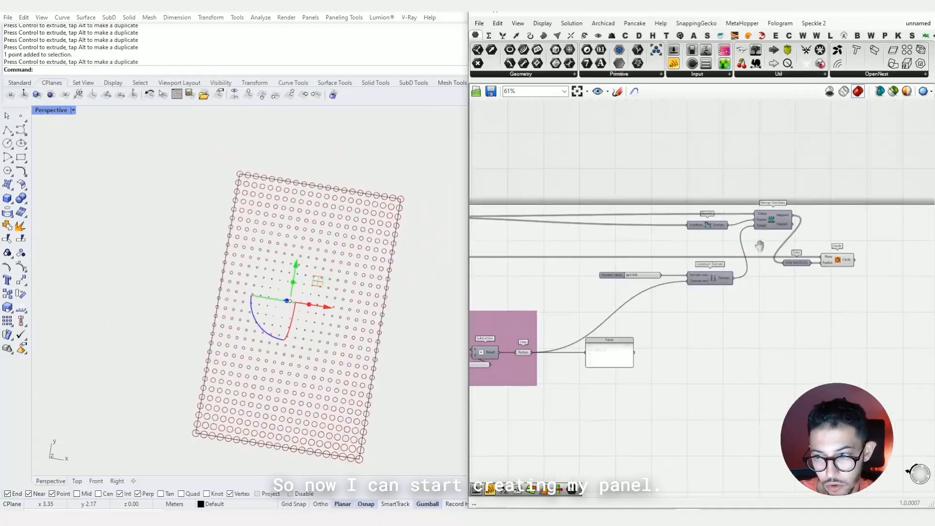
{"action": "right_click_drag", "start_coordinate": [879, 270], "coordinate": [664, 336]}
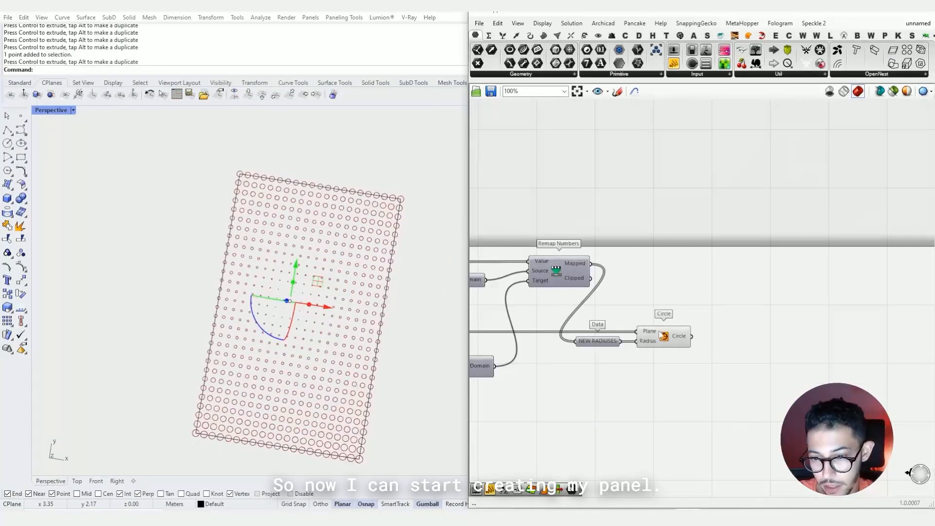
{"action": "left_click_drag", "start_coordinate": [661, 333], "coordinate": [695, 342]}
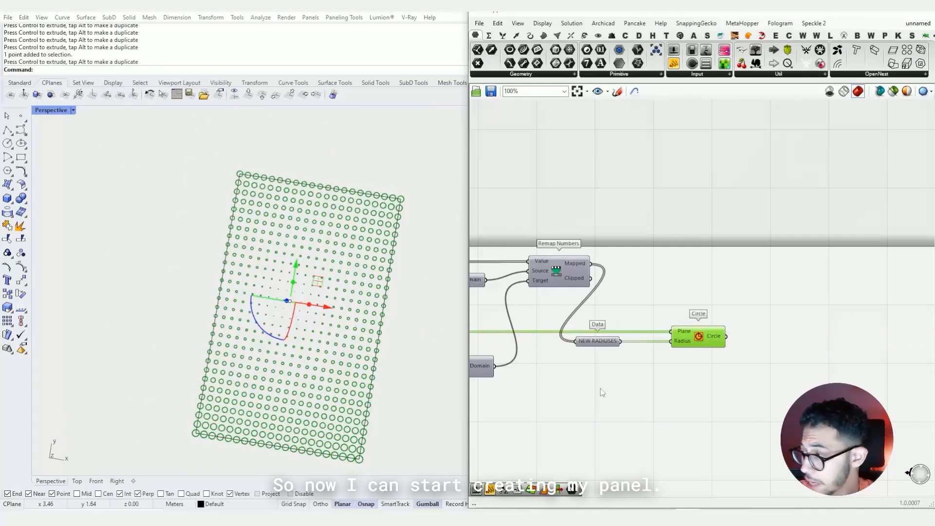
{"action": "left_click", "coordinate": [596, 410]}
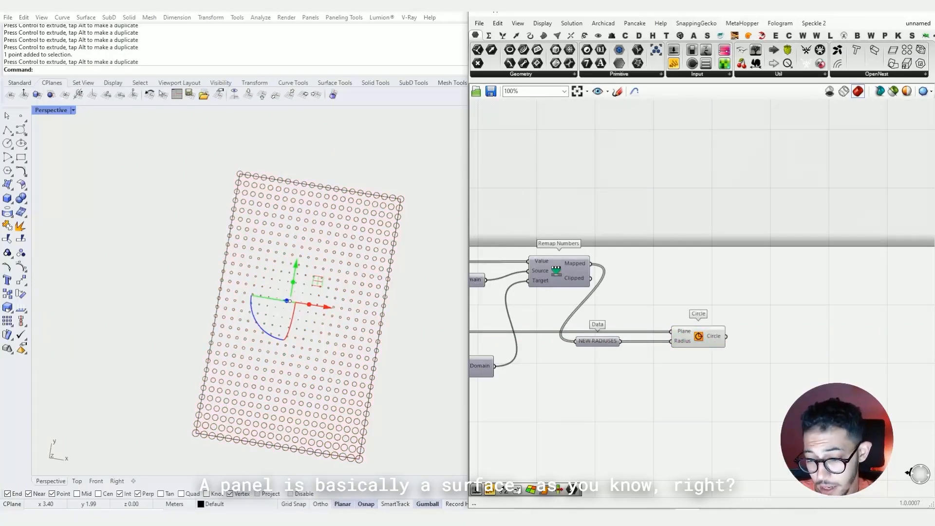
Switch to the Pinterest browser window to view the perforated metal panel references, and return to Rhino and Grasshopper
{"action": "left_click", "coordinate": [615, 516]}
{"action": "mouse_move", "coordinate": [630, 495]}
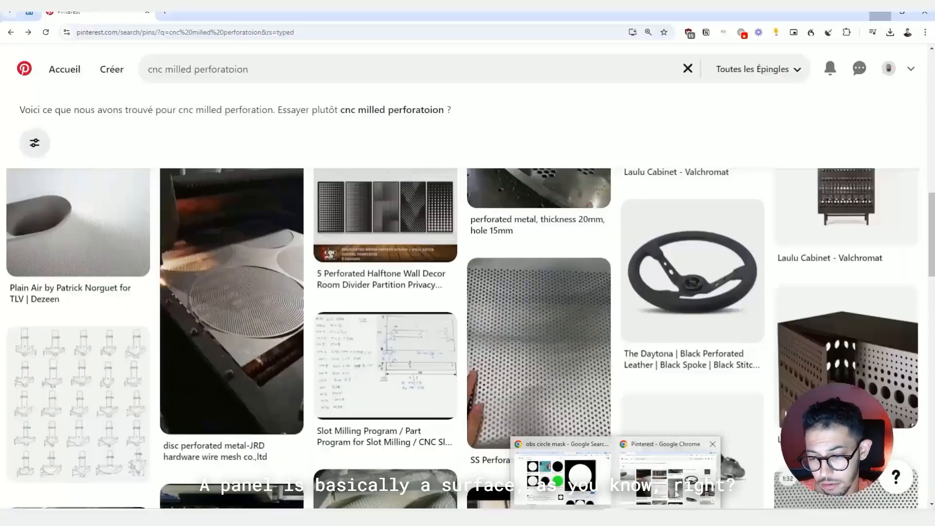
{"action": "left_click", "coordinate": [663, 478]}
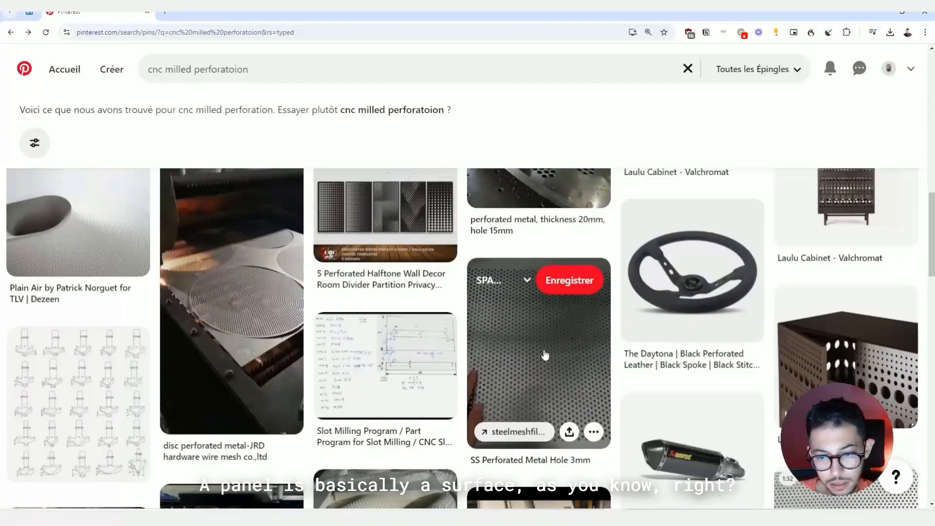
{"action": "left_click", "coordinate": [548, 394]}
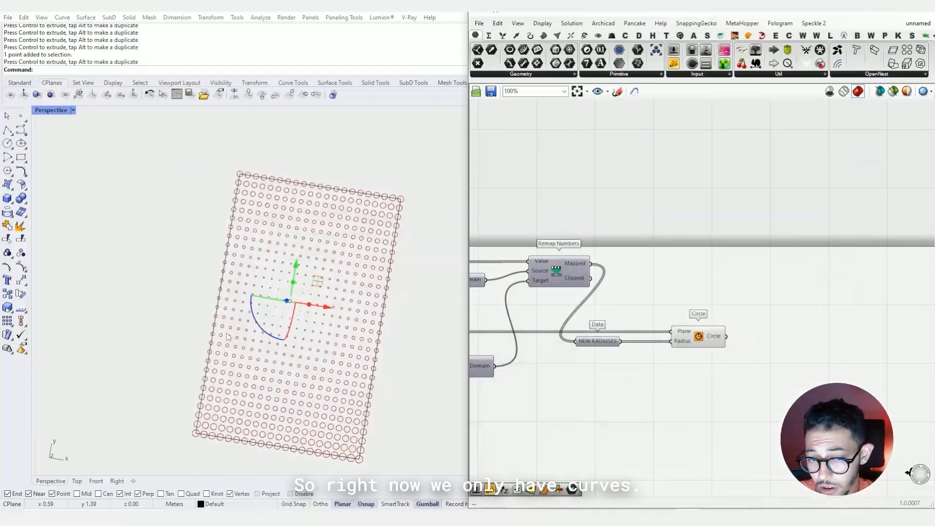
Place Construct Domain just below Bounds, set the minimum radius slider to 0.001, and group them with Remap Numbers
{"action": "right_click_drag", "start_coordinate": [594, 267], "coordinate": [830, 273]}
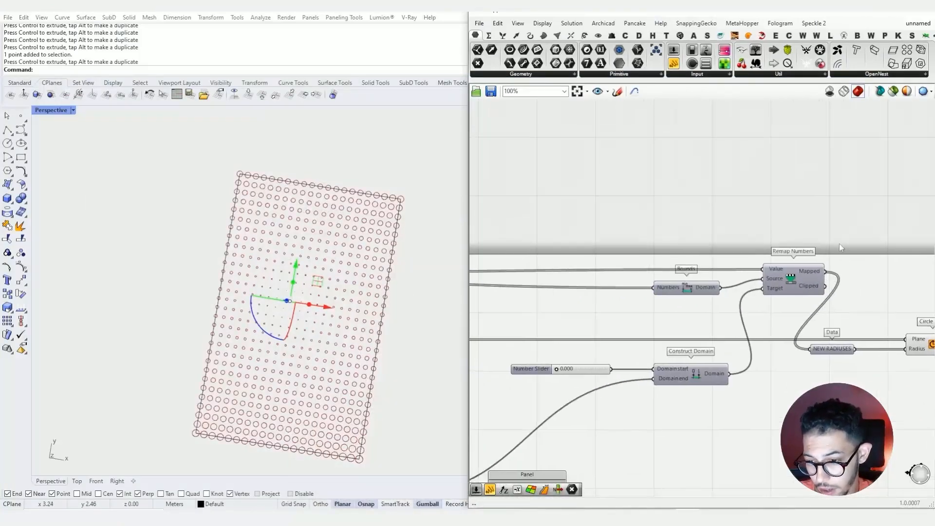
{"action": "scroll", "coordinate": [824, 254], "scroll_direction": "down", "scroll_amount": 1}
{"action": "left_click_drag", "start_coordinate": [723, 346], "coordinate": [731, 300]}
{"action": "left_click", "coordinate": [598, 330]}
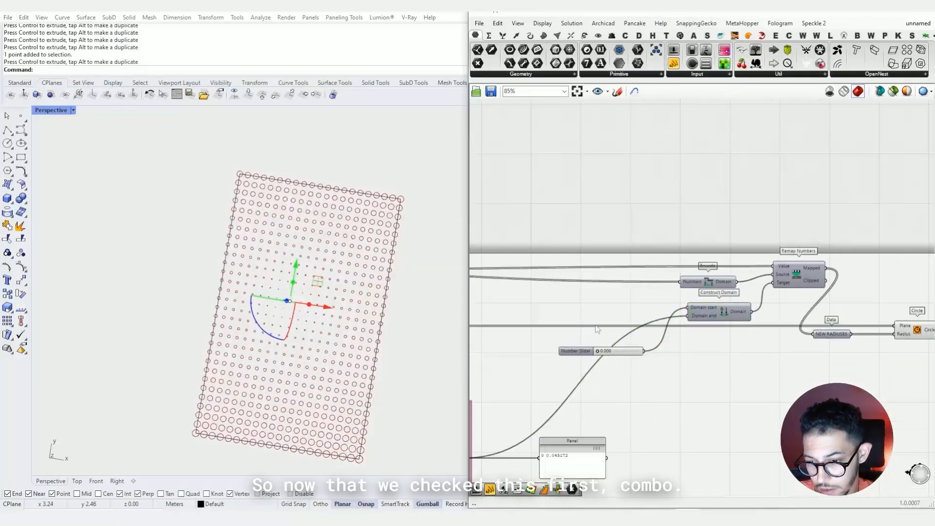
{"action": "scroll", "coordinate": [598, 351], "scroll_direction": "up", "scroll_amount": 3}
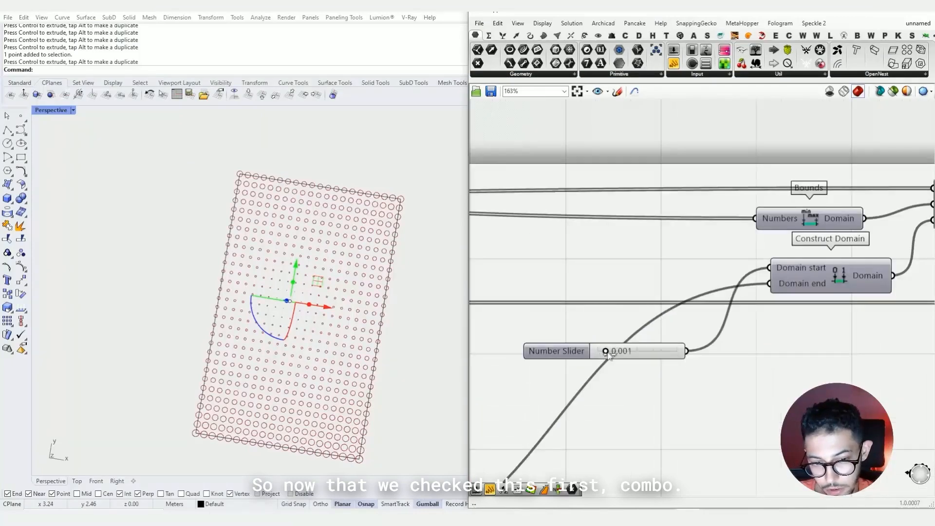
{"action": "scroll", "coordinate": [607, 354], "scroll_direction": "down", "scroll_amount": 3}
Move NEW RADIUSES and Circle farther away from the remapping group
{"action": "left_click", "coordinate": [810, 335]}
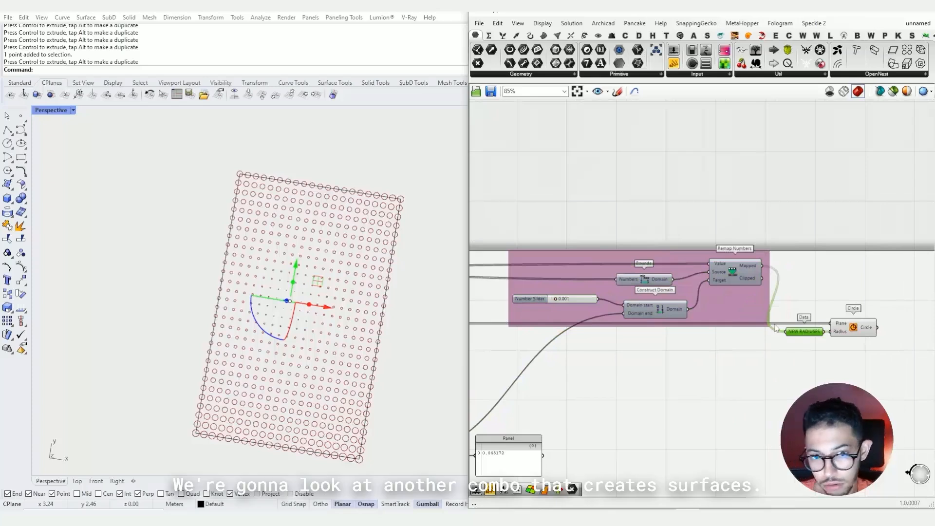
{"action": "right_click_drag", "start_coordinate": [852, 305], "coordinate": [761, 299]}
{"action": "left_click_drag", "start_coordinate": [798, 305], "coordinate": [698, 332]}
{"action": "left_click_drag", "start_coordinate": [763, 324], "coordinate": [803, 323]}
{"action": "left_click", "coordinate": [684, 357]}
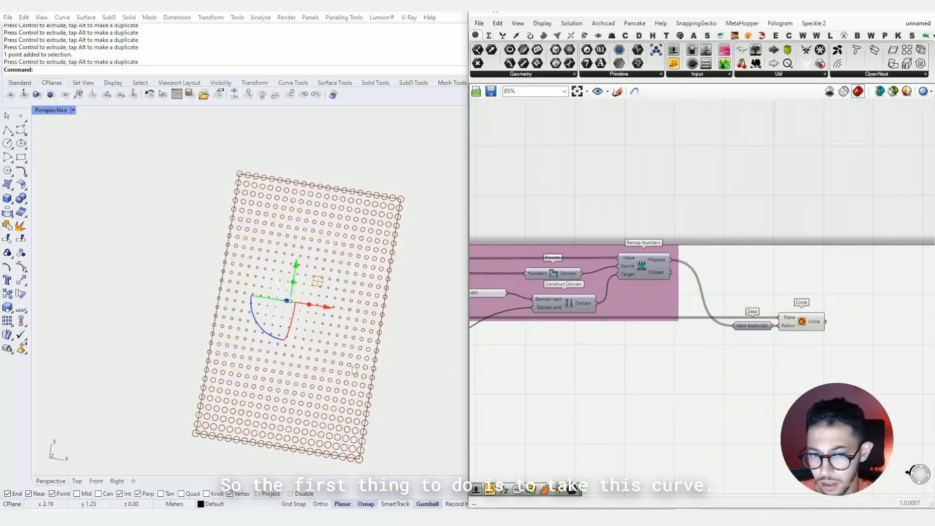
Add a Curve parameter fed by the original panel outline Curve and place it below the Circle component
{"action": "right_click_drag", "start_coordinate": [819, 326], "coordinate": [737, 310]}
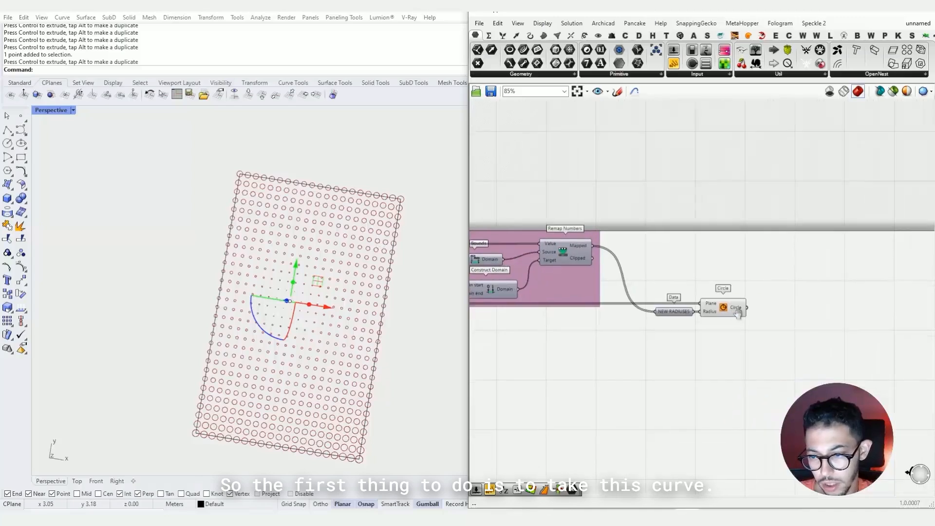
{"action": "left_click", "coordinate": [728, 309]}
{"action": "scroll", "coordinate": [729, 310], "scroll_direction": "down", "scroll_amount": 3}
{"action": "right_click_drag", "start_coordinate": [648, 311], "coordinate": [819, 310]}
{"action": "right_click_drag", "start_coordinate": [510, 314], "coordinate": [851, 316]}
{"action": "scroll", "coordinate": [517, 290], "scroll_direction": "up", "scroll_amount": 4}
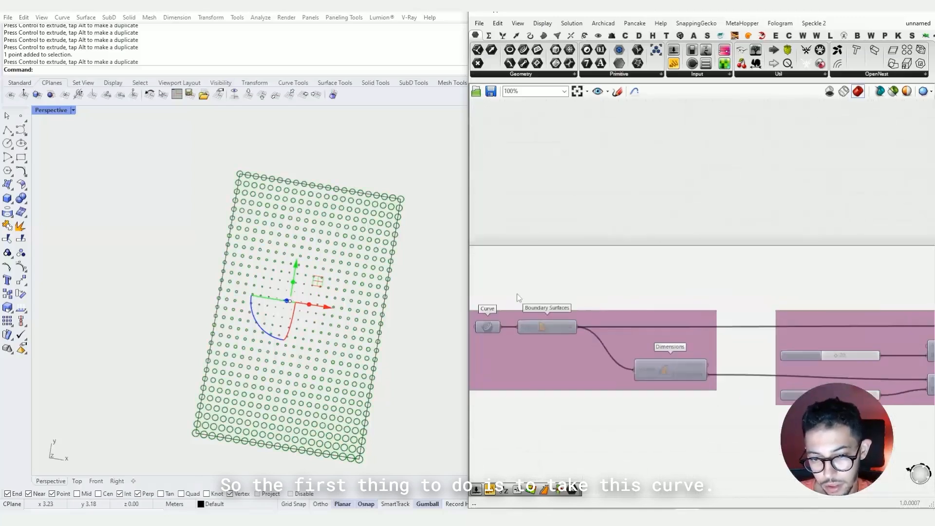
{"action": "double_click", "coordinate": [505, 295]}
{"action": "type", "text": "curv"}
{"action": "left_click", "coordinate": [493, 261]}
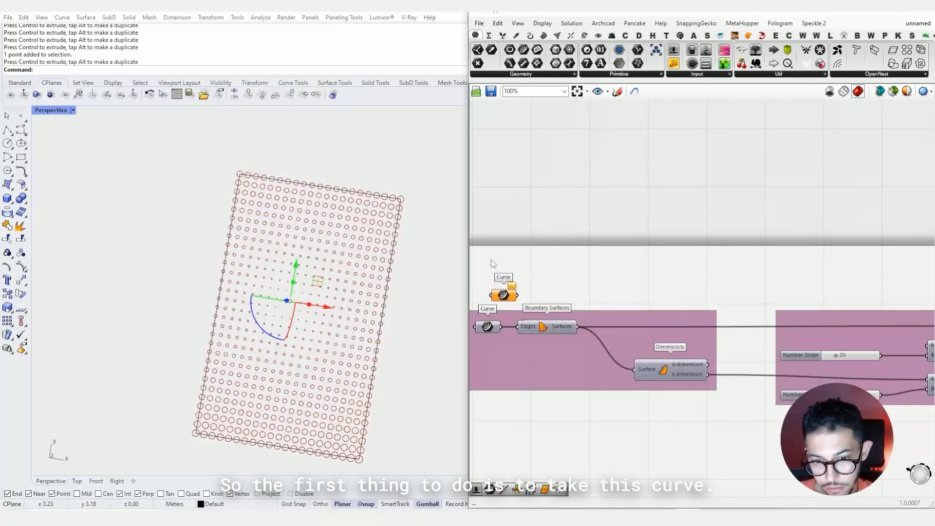
{"action": "left_click_drag", "start_coordinate": [501, 327], "coordinate": [833, 292]}
{"action": "scroll", "coordinate": [517, 271], "scroll_direction": "down", "scroll_amount": 10}
{"action": "scroll", "coordinate": [562, 285], "scroll_direction": "up", "scroll_amount": 2}
{"action": "scroll", "coordinate": [833, 292], "scroll_direction": "up", "scroll_amount": 3}
Add a Scale component beside the new Curve parameter and feed the curve into its Geometry input
{"action": "double_click", "coordinate": [678, 325]}
{"action": "type", "text": "scale"}
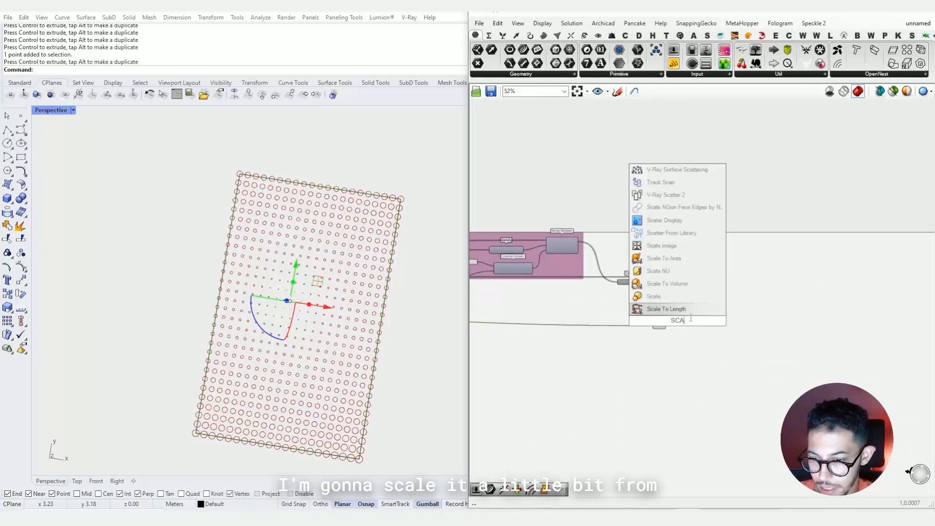
{"action": "key", "text": "Return"}
{"action": "scroll", "coordinate": [677, 319], "scroll_direction": "up", "scroll_amount": 4}
{"action": "left_click_drag", "start_coordinate": [713, 331], "coordinate": [616, 373]}
Add an Area component for the curve and connect its Centroid to Scale's Center input
{"action": "double_click", "coordinate": [658, 375]}
{"action": "type", "text": "area"}
{"action": "left_click", "coordinate": [653, 359]}
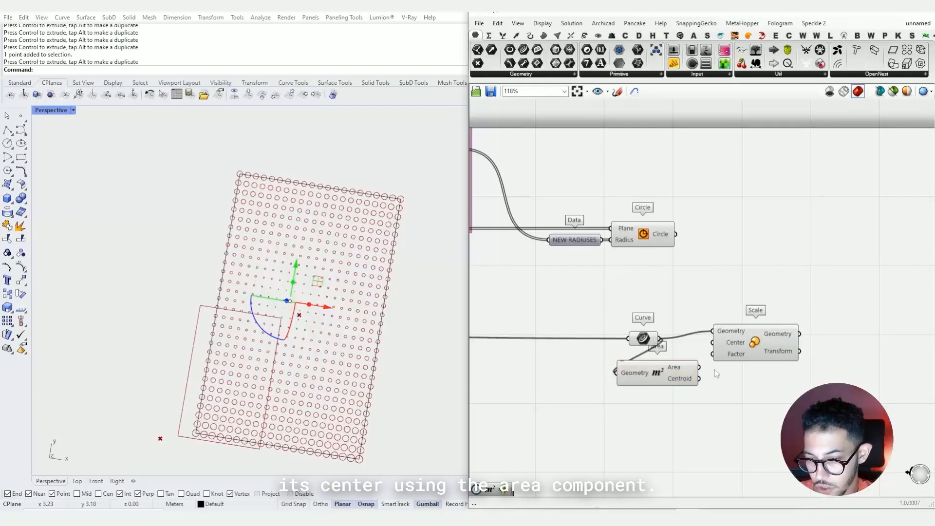
{"action": "left_click_drag", "start_coordinate": [696, 374], "coordinate": [712, 389]}
{"action": "left_click_drag", "start_coordinate": [734, 354], "coordinate": [816, 362]}
{"action": "left_click_drag", "start_coordinate": [714, 394], "coordinate": [795, 349]}
{"action": "left_click_drag", "start_coordinate": [675, 388], "coordinate": [723, 357]}
Add a 1.02 number slider to Scale's Factor input and raise it to 1.07 to enlarge the panel outline
{"action": "double_click", "coordinate": [709, 377]}
{"action": "type", "text": "1.02"}
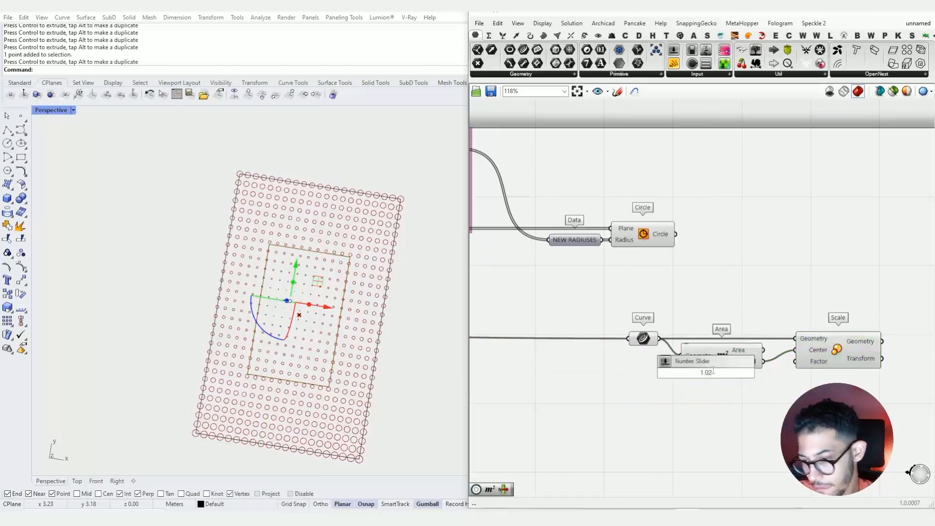
{"action": "key", "text": "Return"}
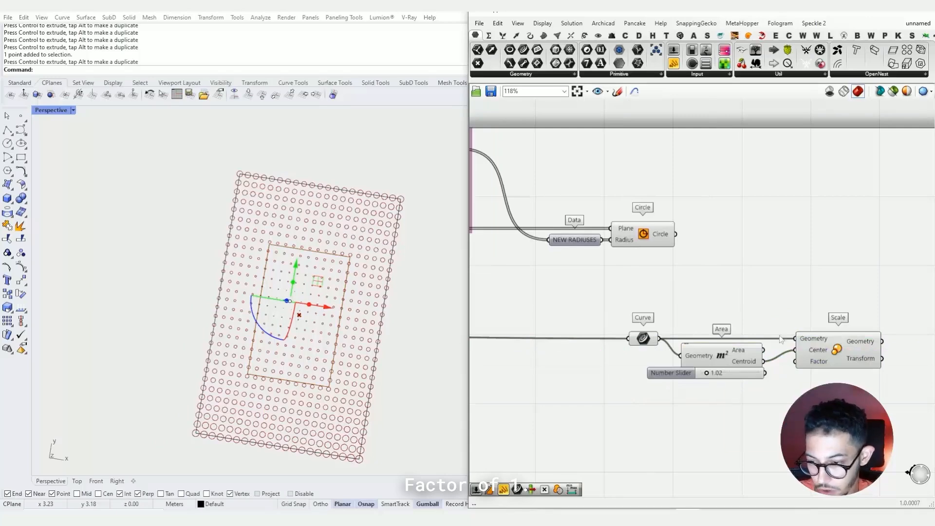
{"action": "scroll", "coordinate": [719, 372], "scroll_direction": "up", "scroll_amount": 8}
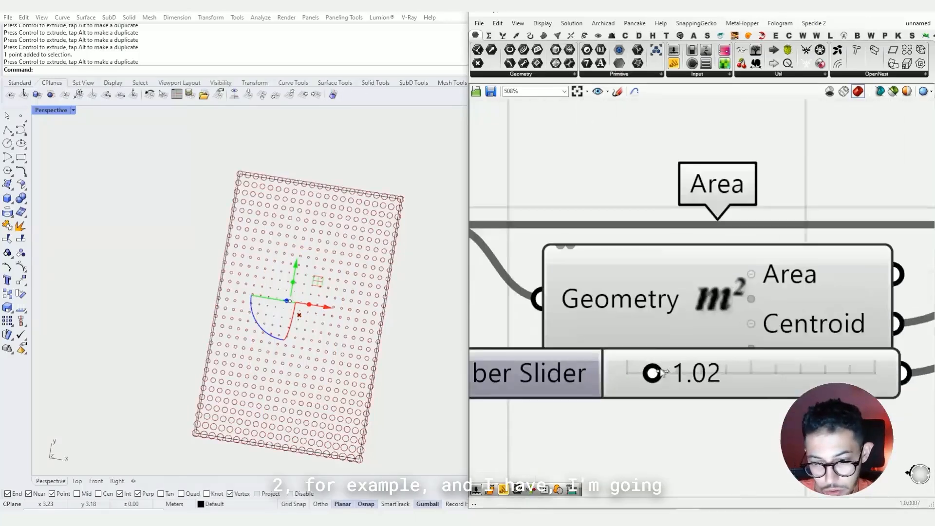
{"action": "scroll", "coordinate": [406, 201], "scroll_direction": "up", "scroll_amount": 2}
{"action": "scroll", "coordinate": [407, 209], "scroll_direction": "up", "scroll_amount": 3}
{"action": "mouse_move", "coordinate": [658, 387]}
{"action": "left_mouse_down"}
{"action": "mouse_move", "coordinate": [671, 386]}
{"action": "mouse_move", "coordinate": [652, 374]}
{"action": "left_mouse_up"}
{"action": "scroll", "coordinate": [385, 272], "scroll_direction": "down", "scroll_amount": 5}
{"action": "scroll", "coordinate": [643, 366], "scroll_direction": "down", "scroll_amount": 8}
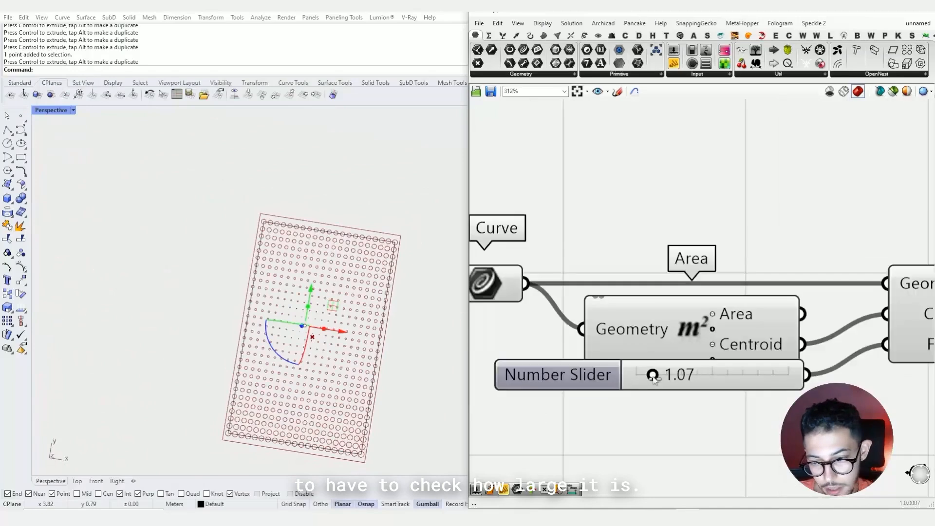
Move the Scale setup lower on the canvas and feed the Curve parameter into a new Offset Curve component
{"action": "left_click_drag", "start_coordinate": [586, 328], "coordinate": [557, 327]}
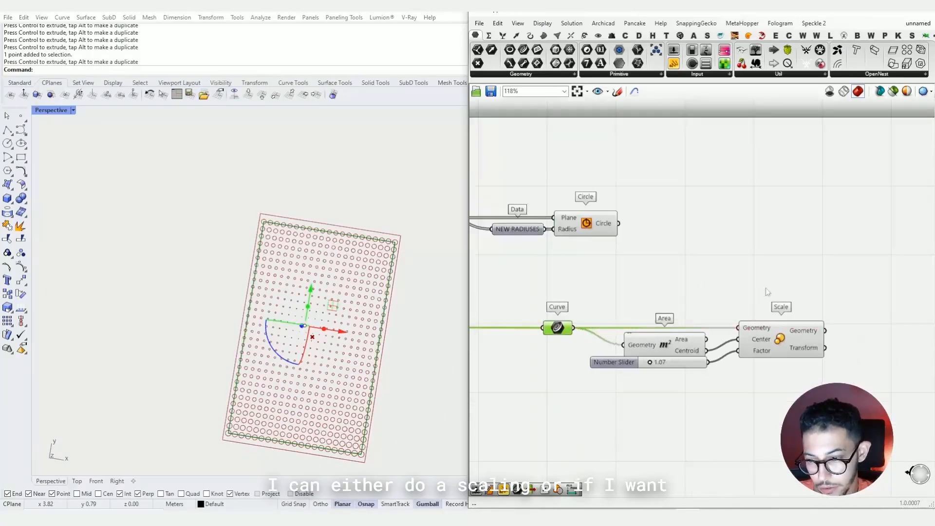
{"action": "left_click_drag", "start_coordinate": [772, 288], "coordinate": [576, 420]}
{"action": "left_click_drag", "start_coordinate": [648, 345], "coordinate": [648, 413]}
{"action": "double_click", "coordinate": [673, 314]}
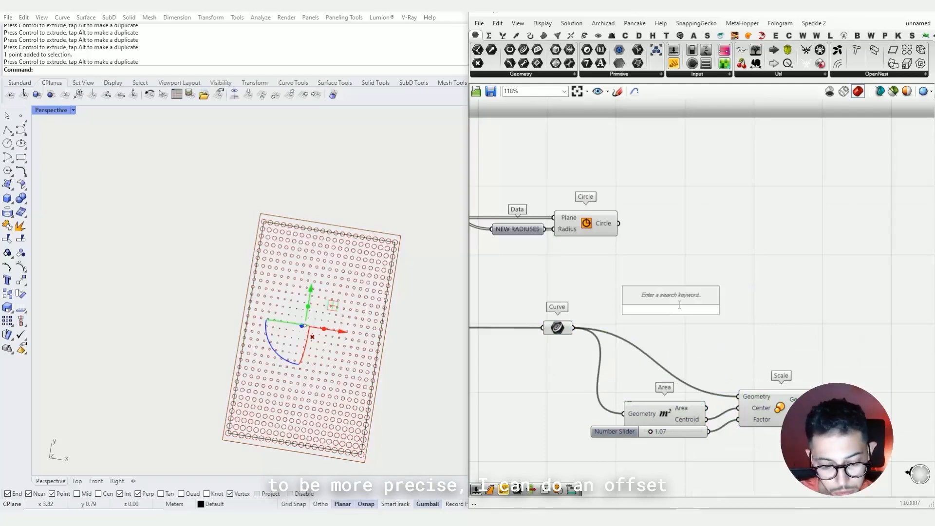
{"action": "type", "text": "OFFEST"}
{"action": "double_click", "coordinate": [679, 305]}
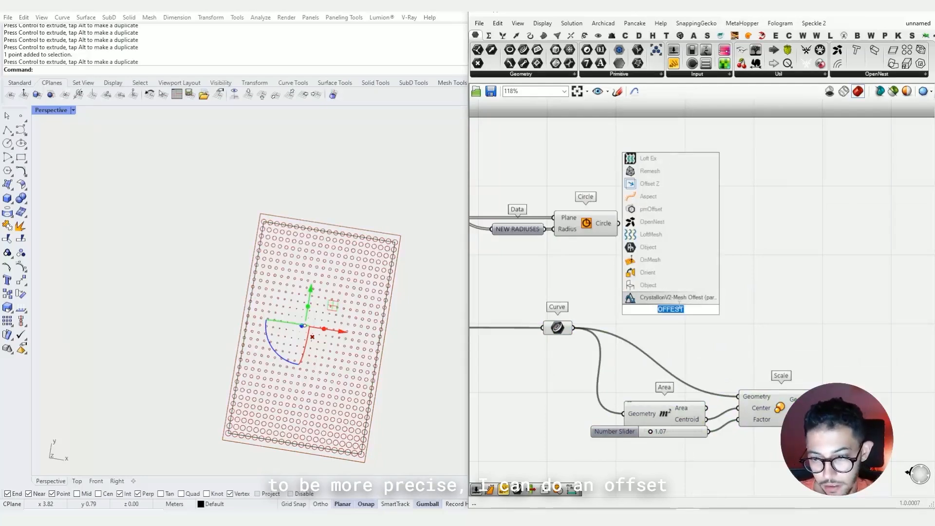
{"action": "type", "text": "OFFSET"}
{"action": "key", "text": "Return"}
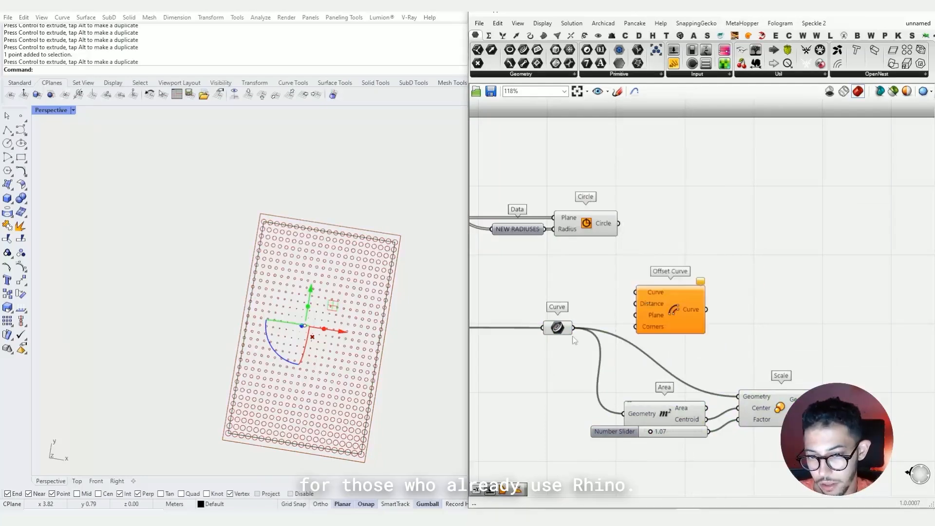
{"action": "left_click_drag", "start_coordinate": [573, 328], "coordinate": [779, 313]}
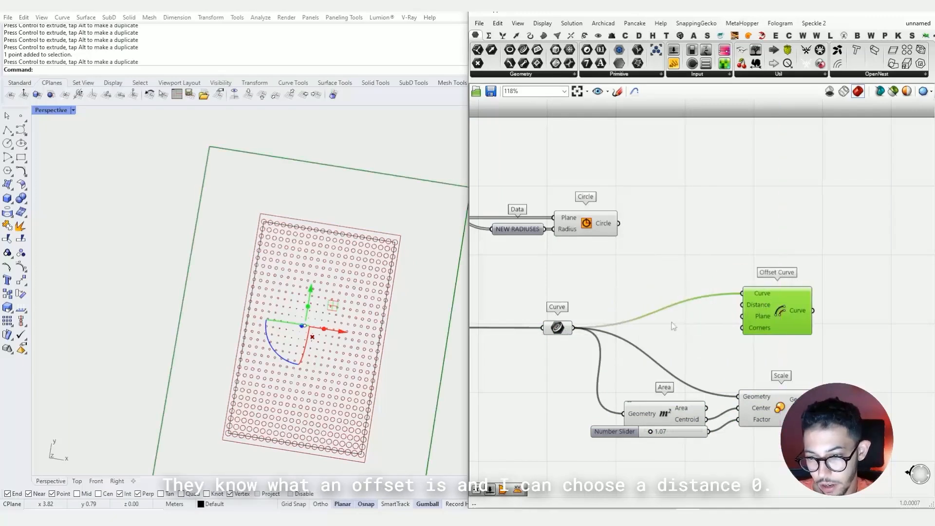
Add a number slider of 0.22 and connect it to Offset Curve's Distance input
{"action": "double_click", "coordinate": [676, 317]}
{"action": "type", "text": "1."}
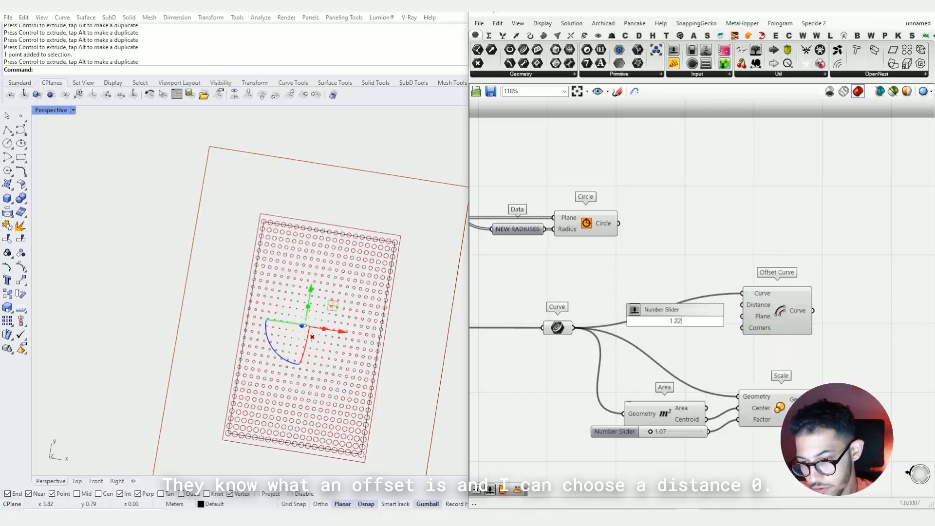
{"action": "type", "text": "22"}
{"action": "key", "text": "Return"}
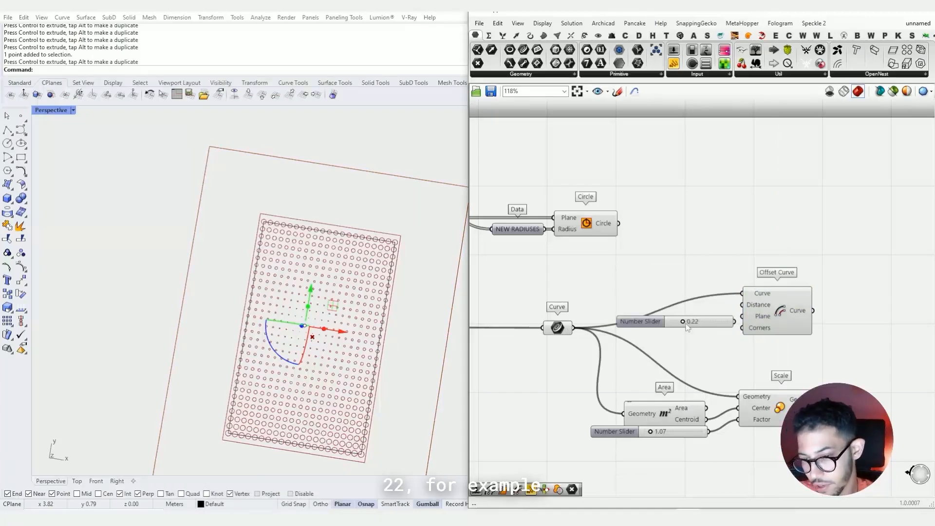
{"action": "scroll", "coordinate": [704, 323], "scroll_direction": "up", "scroll_amount": 1}
{"action": "left_click_drag", "start_coordinate": [734, 321], "coordinate": [742, 305]}
{"action": "left_click", "coordinate": [777, 317]}
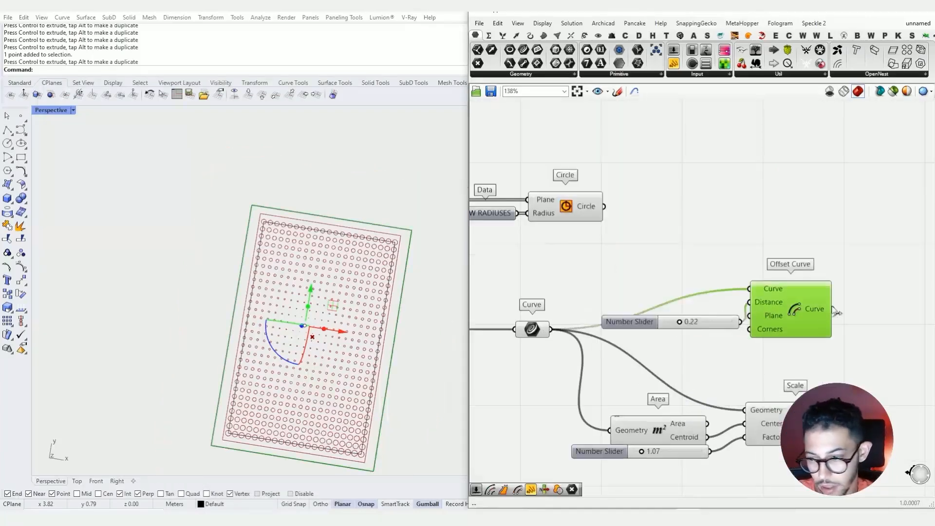
Delete the Scale, Area and factor slider components, and align Offset Curve and its distance slider with the Curve parameter
{"action": "left_click_drag", "start_coordinate": [868, 382], "coordinate": [594, 494]}
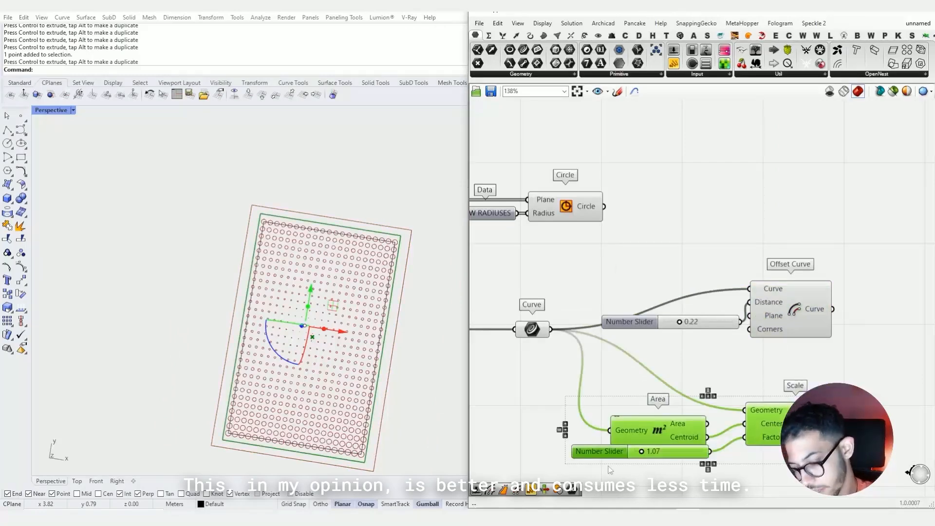
{"action": "key", "text": "Delete"}
{"action": "left_click_drag", "start_coordinate": [798, 241], "coordinate": [645, 410]}
{"action": "left_click_drag", "start_coordinate": [629, 323], "coordinate": [612, 363]}
{"action": "left_click", "coordinate": [617, 410]}
{"action": "left_click", "coordinate": [631, 363]}
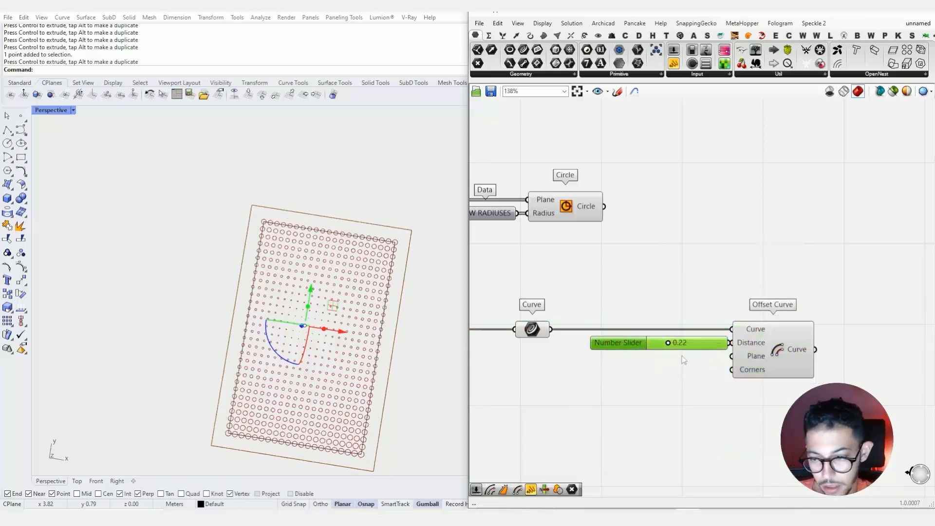
Set the Offset Curve distance slider to 0.09
{"action": "scroll", "coordinate": [678, 359], "scroll_direction": "up", "scroll_amount": 5}
{"action": "left_click_drag", "start_coordinate": [666, 331], "coordinate": [641, 330]}
{"action": "left_click", "coordinate": [651, 265]}
{"action": "scroll", "coordinate": [652, 265], "scroll_direction": "down", "scroll_amount": 6}
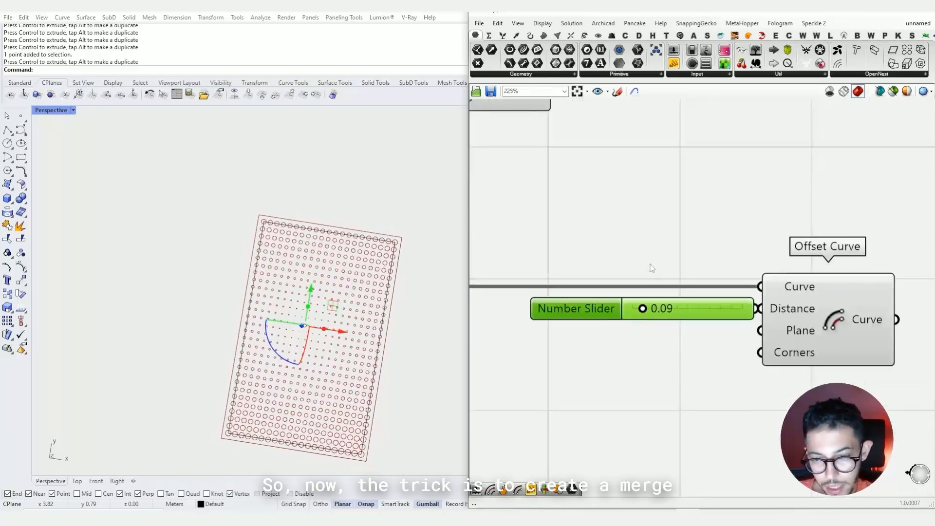
Move NEW RADIUSES and Circle above Offset Curve and add a Merge component beyond them
{"action": "left_click_drag", "start_coordinate": [647, 204], "coordinate": [477, 290]}
{"action": "left_click_drag", "start_coordinate": [567, 238], "coordinate": [751, 239]}
{"action": "double_click", "coordinate": [891, 282]}
{"action": "type", "text": "merge"}
{"action": "key", "text": "Return"}
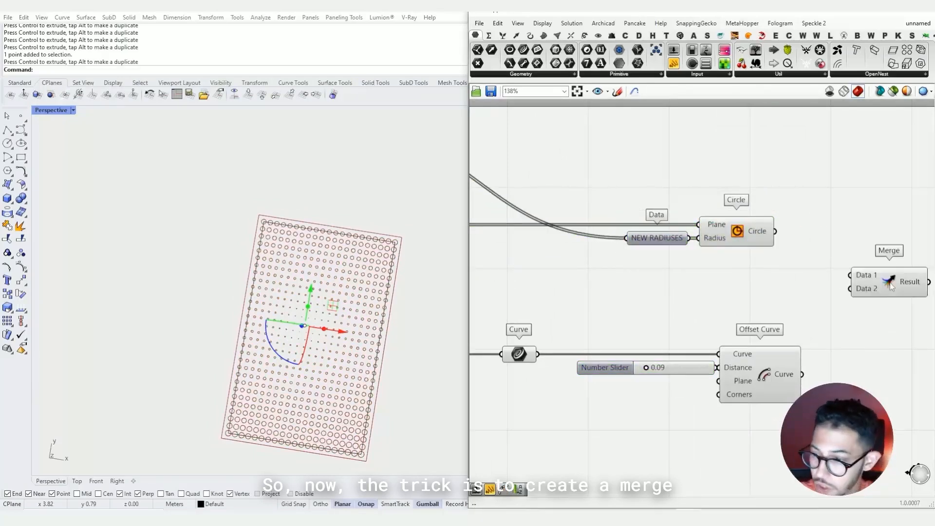
Add a Boundary Surfaces component after Merge
{"action": "double_click", "coordinate": [822, 293]}
{"action": "type", "text": "BOUNDAR"}
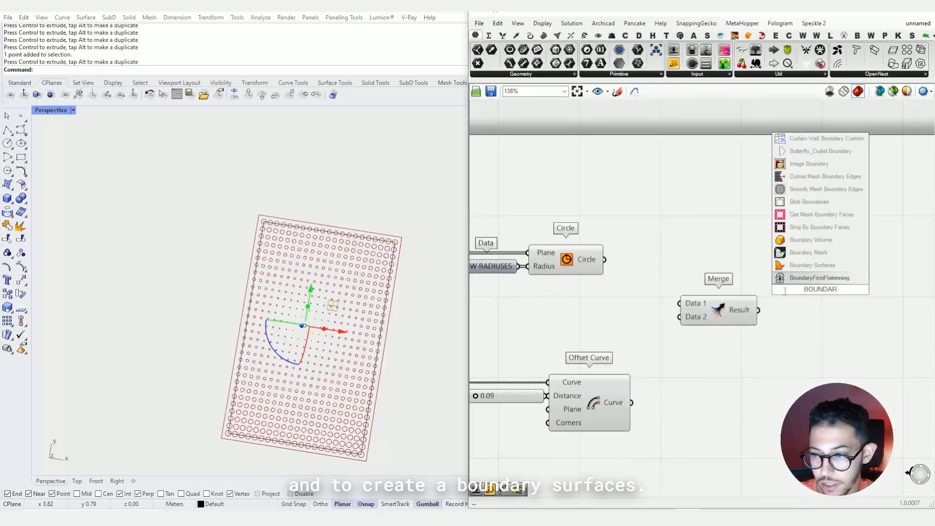
{"action": "left_click", "coordinate": [813, 265]}
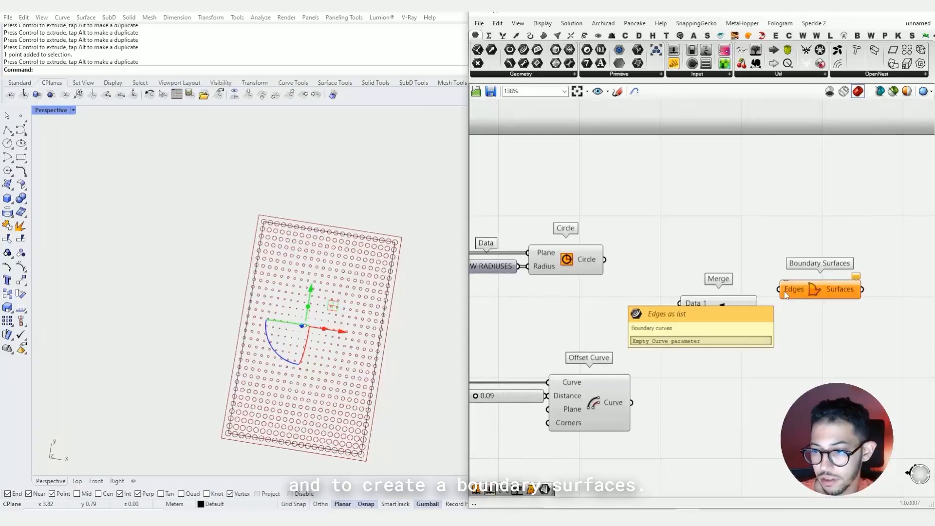
Space out Merge and Boundary Surfaces, wiring Offset Curve to Data 1, Circle to Data 2, and Merge's Result to Edges
{"action": "scroll", "coordinate": [820, 295], "scroll_direction": "up", "scroll_amount": 4}
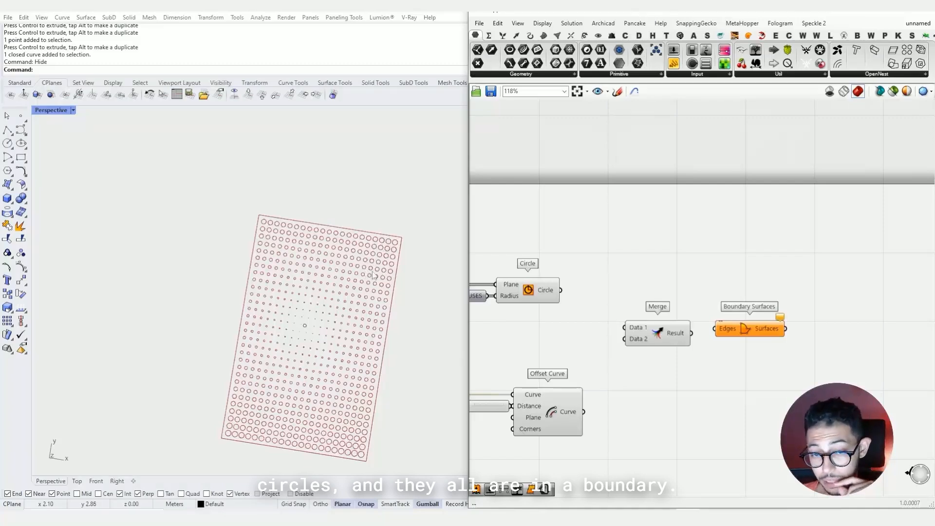
{"action": "left_click_drag", "start_coordinate": [633, 336], "coordinate": [641, 336]}
{"action": "left_click_drag", "start_coordinate": [750, 330], "coordinate": [788, 330]}
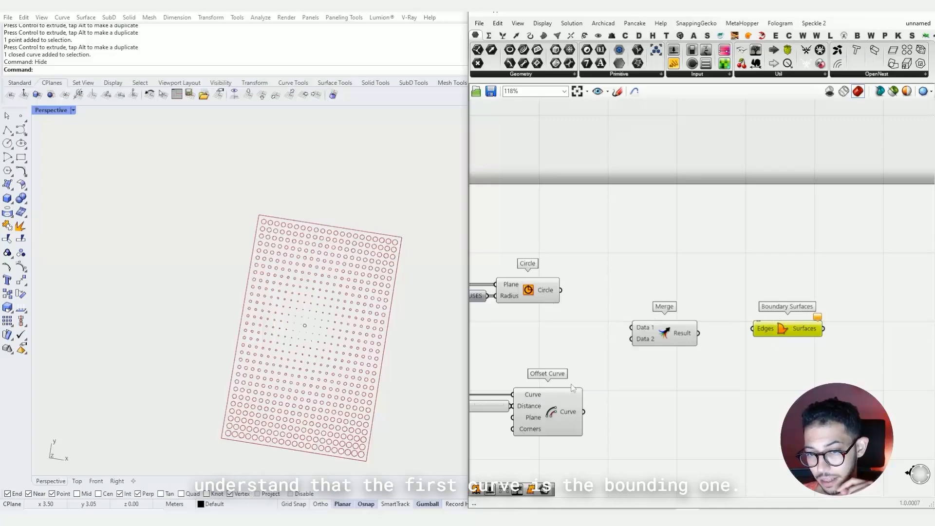
{"action": "left_click_drag", "start_coordinate": [574, 391], "coordinate": [632, 332]}
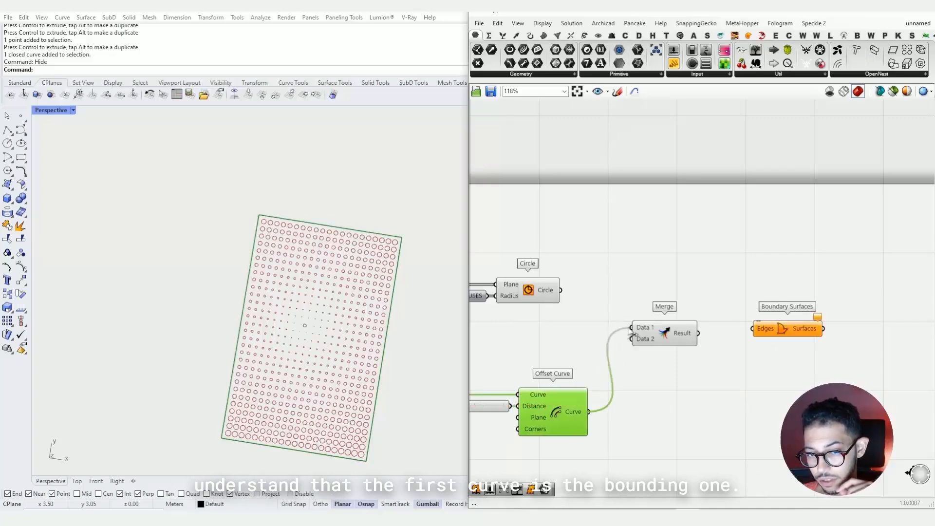
{"action": "left_click_drag", "start_coordinate": [560, 291], "coordinate": [633, 338]}
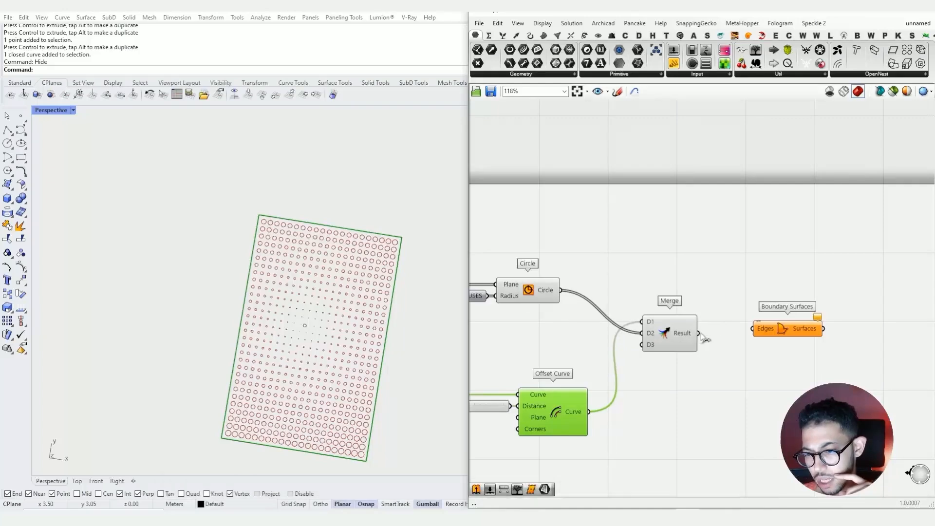
{"action": "left_click_drag", "start_coordinate": [699, 333], "coordinate": [782, 333]}
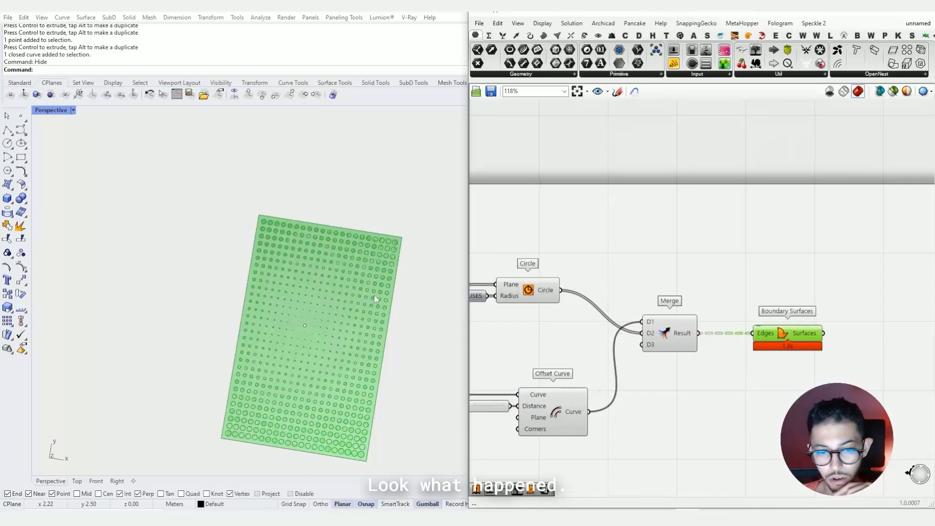
Examine the generated boundary surface up close, checking whether the circles are real perforations or filled surfaces
{"action": "left_click", "coordinate": [674, 271]}
{"action": "scroll", "coordinate": [336, 332], "scroll_direction": "up", "scroll_amount": 13}
{"action": "scroll", "coordinate": [335, 333], "scroll_direction": "down", "scroll_amount": 10}
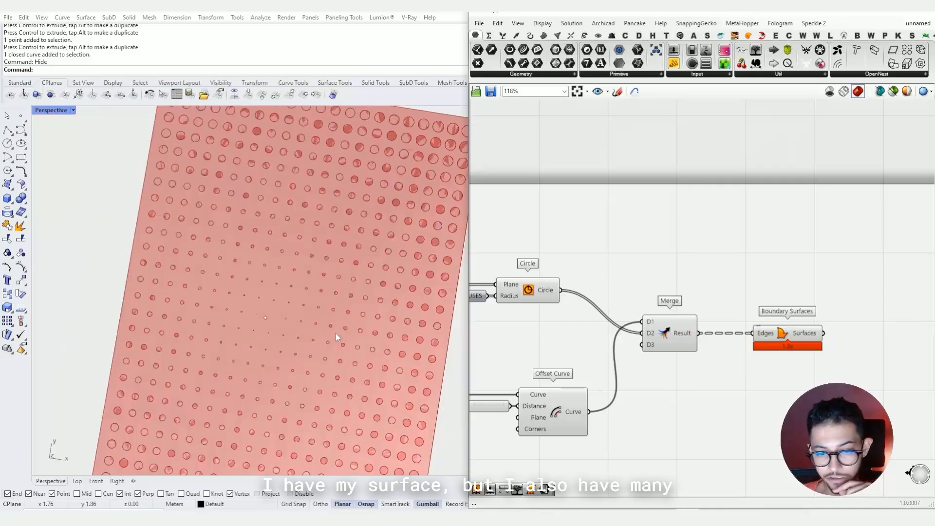
{"action": "scroll", "coordinate": [380, 259], "scroll_direction": "up", "scroll_amount": 3}
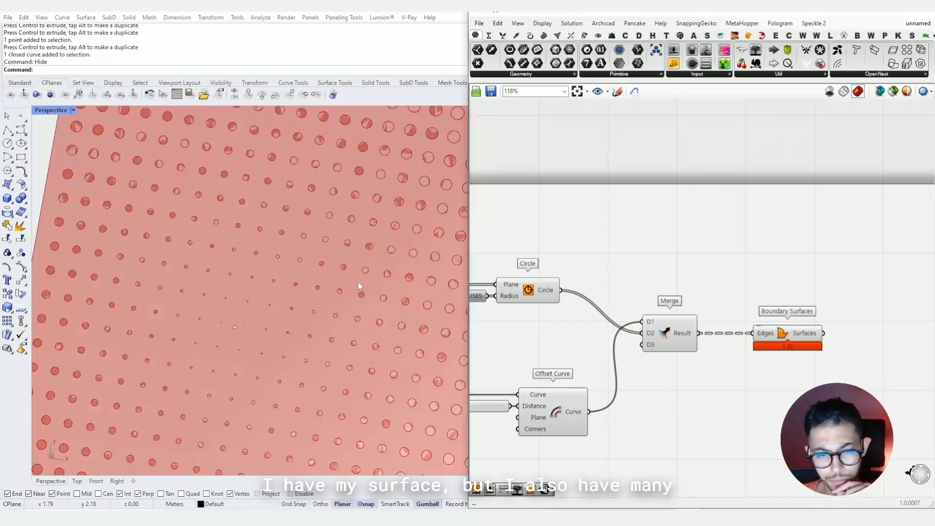
{"action": "scroll", "coordinate": [358, 282], "scroll_direction": "up", "scroll_amount": 5}
{"action": "scroll", "coordinate": [375, 254], "scroll_direction": "down", "scroll_amount": 5}
{"action": "scroll", "coordinate": [361, 296], "scroll_direction": "down", "scroll_amount": 6}
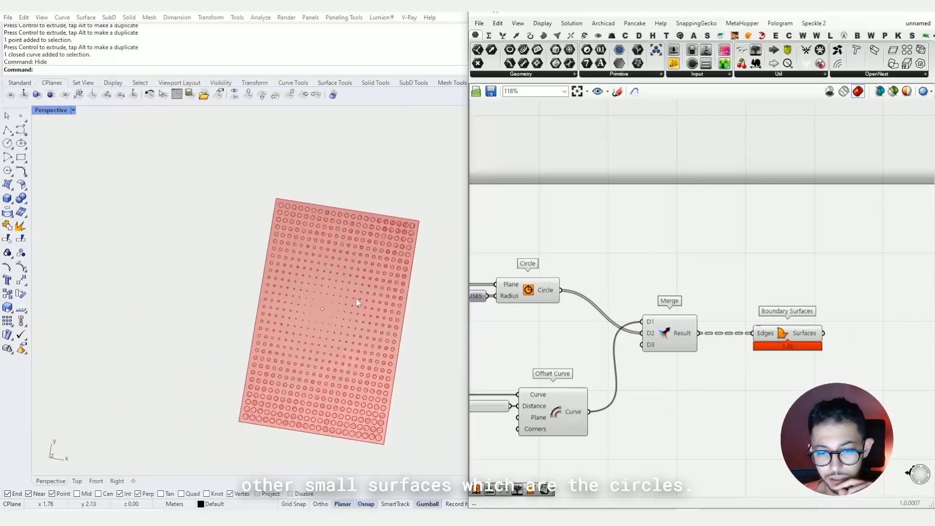
{"action": "scroll", "coordinate": [356, 299], "scroll_direction": "up", "scroll_amount": 5}
{"action": "scroll", "coordinate": [353, 298], "scroll_direction": "down", "scroll_amount": 4}
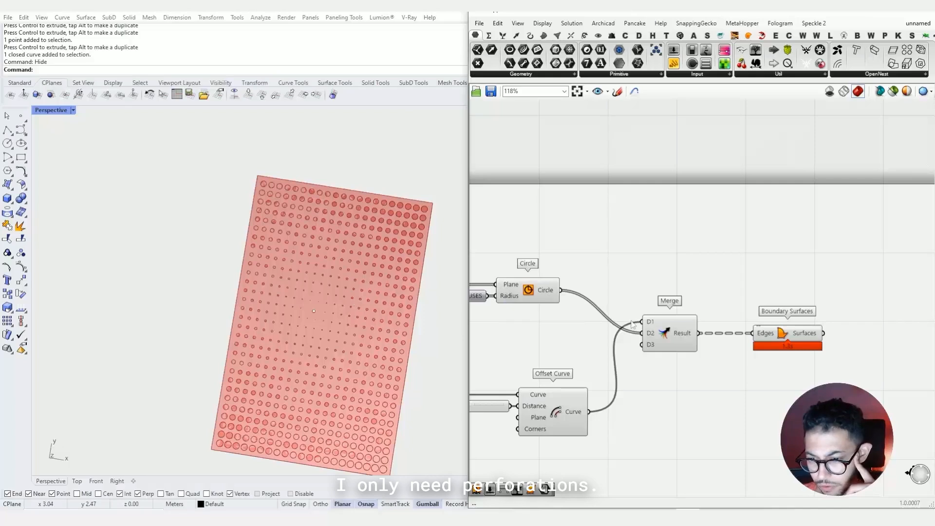
Move Boundary Surfaces farther from Merge to make room between the two components
{"action": "right_click_drag", "start_coordinate": [725, 313], "coordinate": [606, 309]}
{"action": "left_click_drag", "start_coordinate": [664, 333], "coordinate": [683, 334]}
{"action": "scroll", "coordinate": [611, 334], "scroll_direction": "up", "scroll_amount": 8}
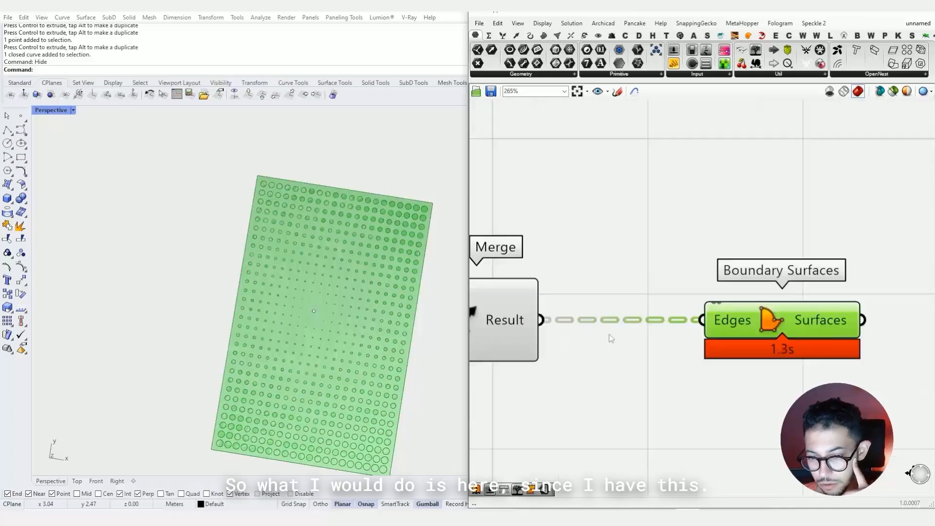
{"action": "scroll", "coordinate": [563, 317], "scroll_direction": "down", "scroll_amount": 2}
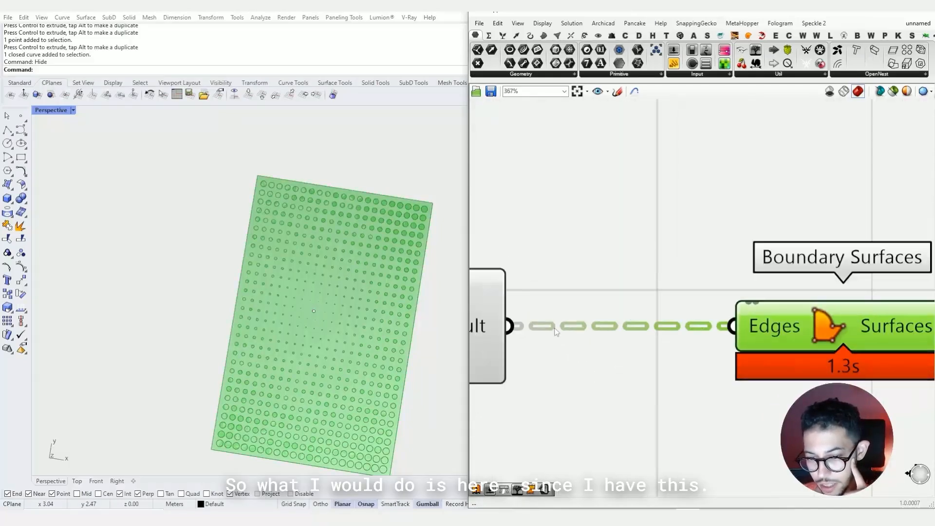
{"action": "scroll", "coordinate": [688, 337], "scroll_direction": "down", "scroll_amount": 5}
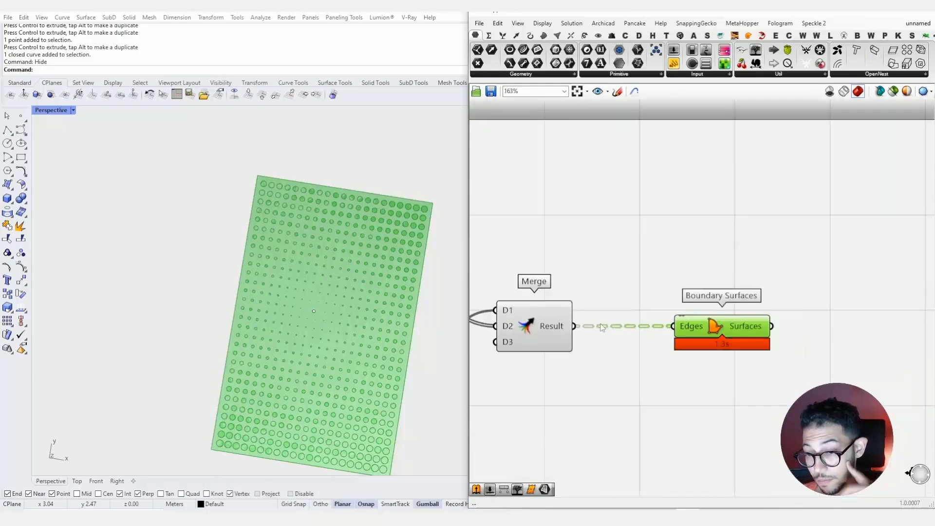
{"action": "mouse_move", "coordinate": [562, 330]}
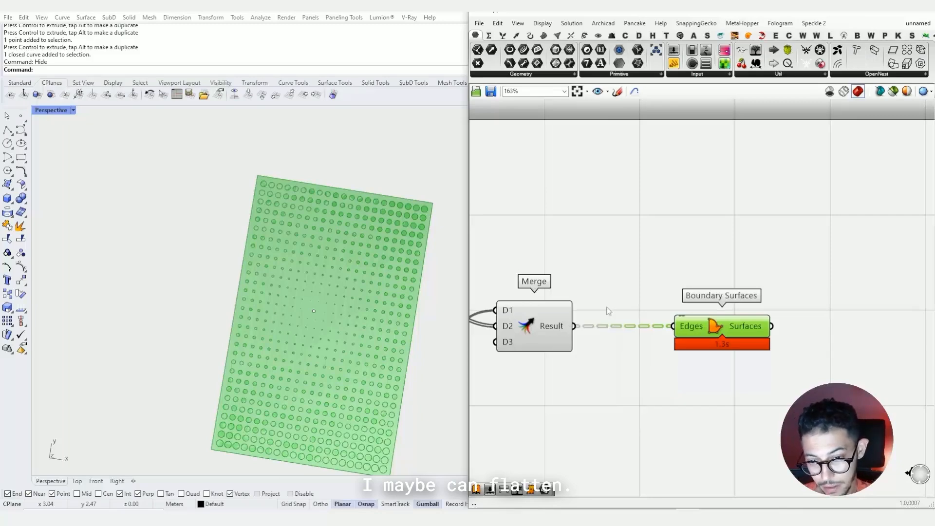
Flatten the data of Merge's Result output directly on the component
{"action": "left_click", "coordinate": [607, 312]}
{"action": "right_click", "coordinate": [576, 326]}
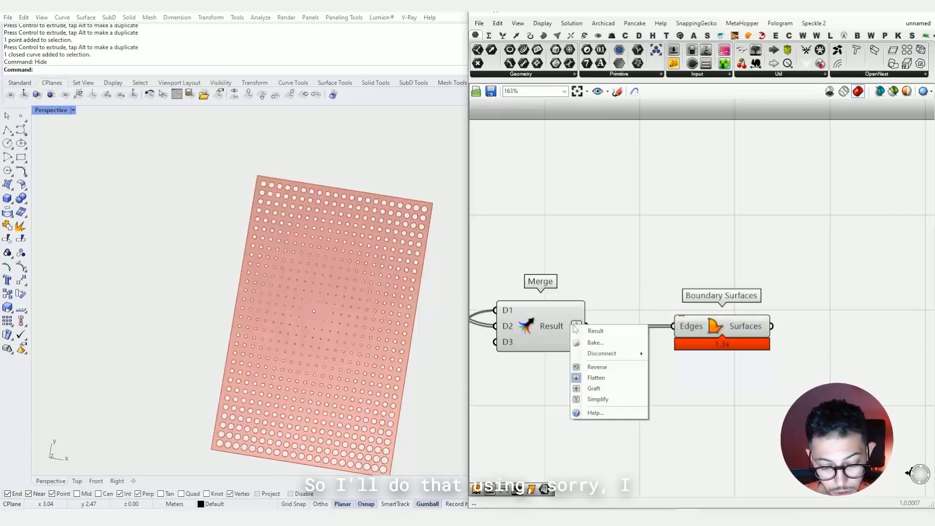
{"action": "left_click", "coordinate": [586, 297]}
{"action": "scroll", "coordinate": [577, 337], "scroll_direction": "up", "scroll_amount": 2}
{"action": "left_click_drag", "start_coordinate": [761, 321], "coordinate": [806, 322]}
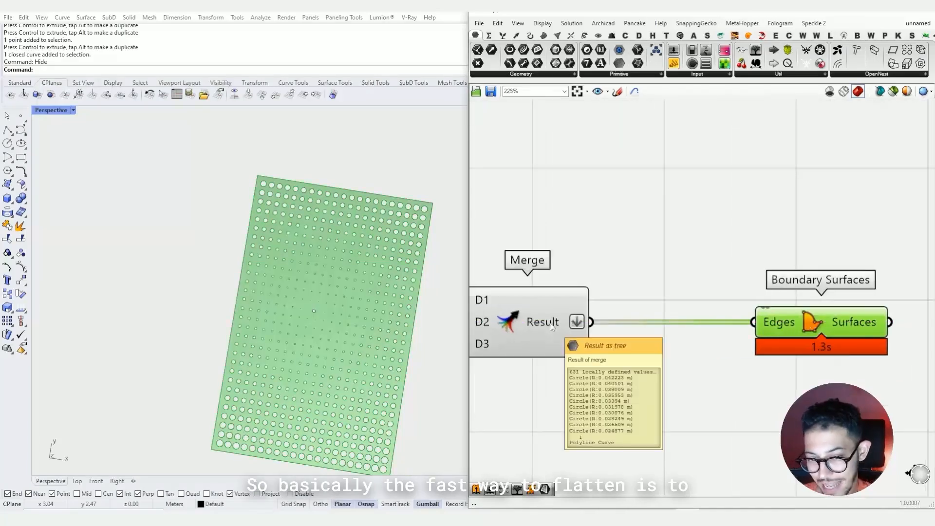
Turn off the Flatten option on Merge's Result output
{"action": "right_click", "coordinate": [552, 327]}
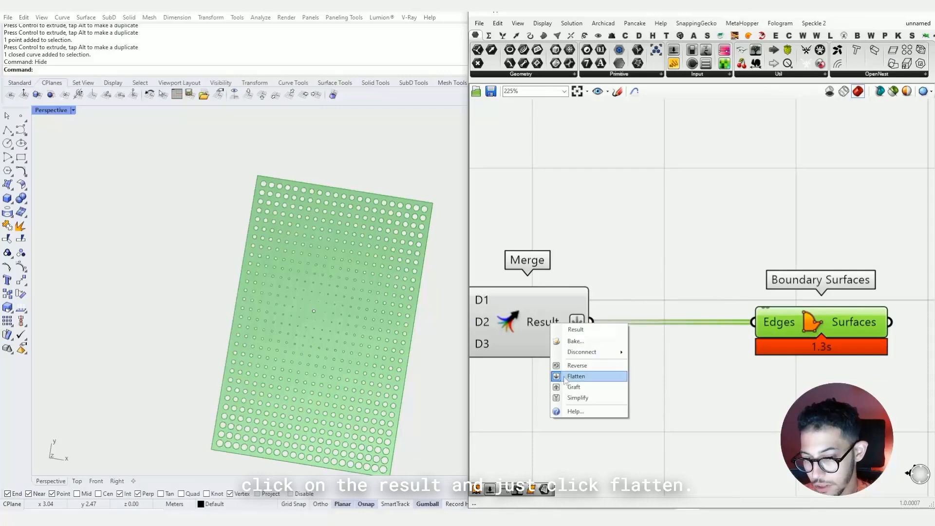
{"action": "left_click", "coordinate": [577, 317]}
{"action": "right_click", "coordinate": [577, 320]}
{"action": "left_click", "coordinate": [601, 370]}
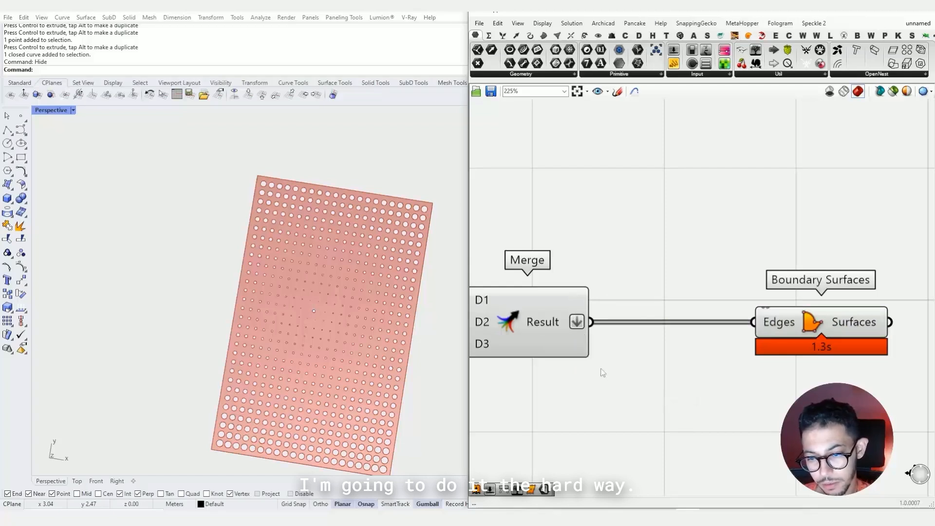
Add a Flatten Tree component between Merge and Boundary Surfaces
{"action": "double_click", "coordinate": [621, 293]}
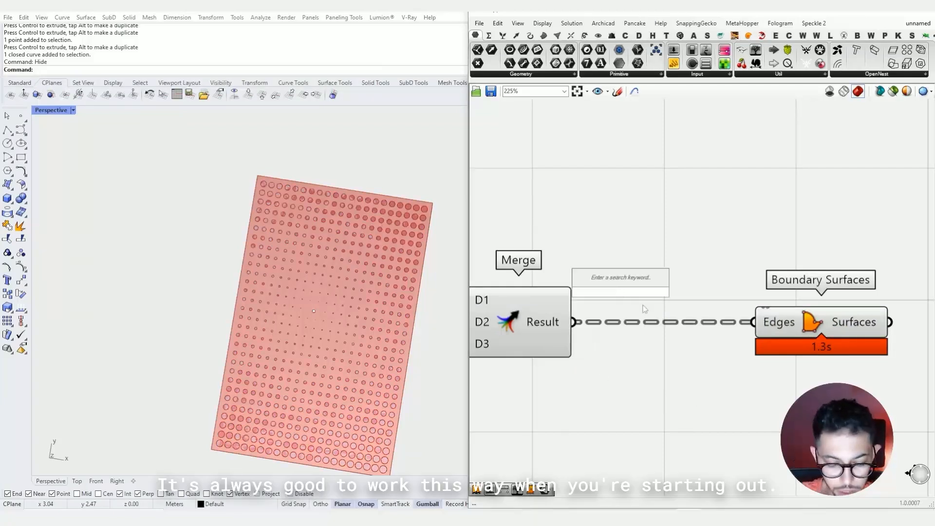
{"action": "type", "text": "gr"}
{"action": "key", "text": "BackSpace"}
{"action": "key", "text": "BackSpace"}
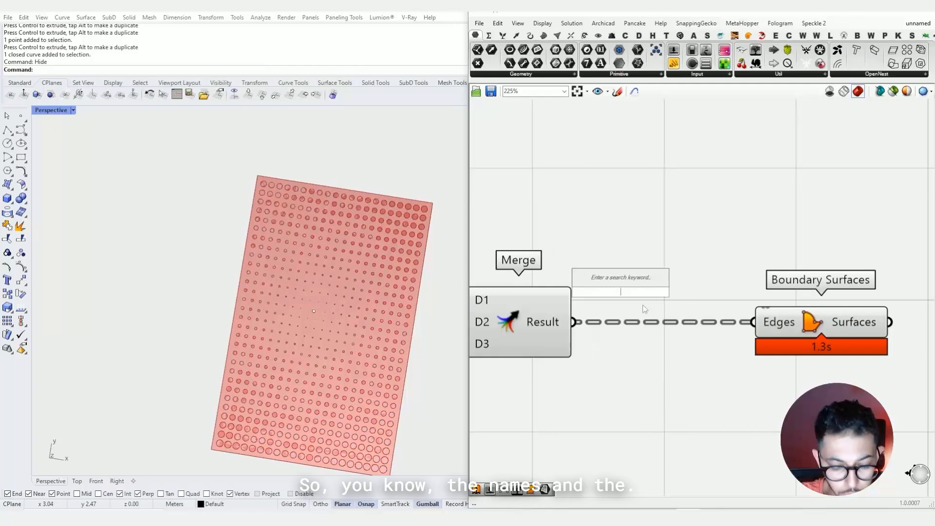
{"action": "type", "text": "FLATTEN"}
{"action": "key", "text": "Return"}
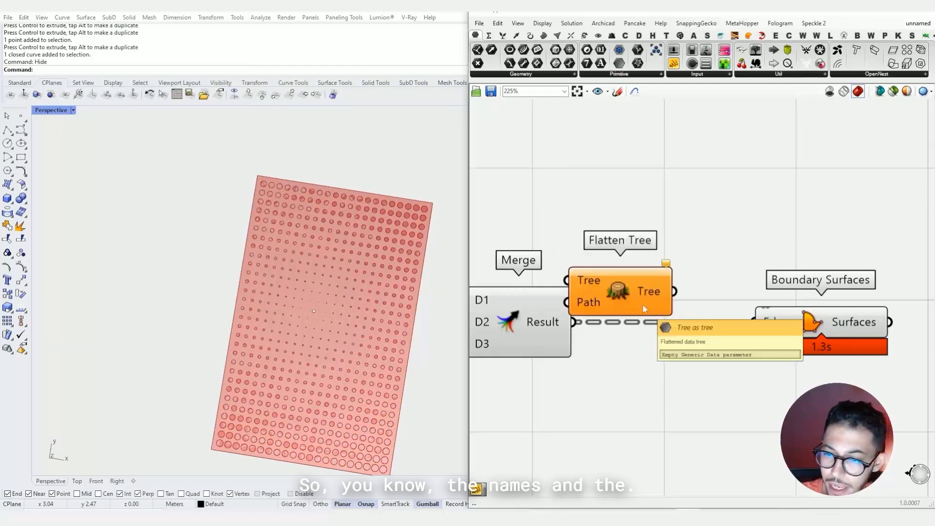
Route Merge's Result through Flatten Tree into the Edges input of Boundary Surfaces, replacing the direct wire
{"action": "left_click_drag", "start_coordinate": [628, 294], "coordinate": [678, 278]}
{"action": "left_click_drag", "start_coordinate": [575, 322], "coordinate": [616, 264]}
{"action": "mouse_move", "coordinate": [725, 277]}
{"action": "left_mouse_down"}
{"action": "mouse_move", "coordinate": [753, 323]}
{"action": "mouse_move", "coordinate": [745, 270]}
{"action": "mouse_move", "coordinate": [721, 263]}
{"action": "left_mouse_up"}
{"action": "mouse_move", "coordinate": [711, 279]}
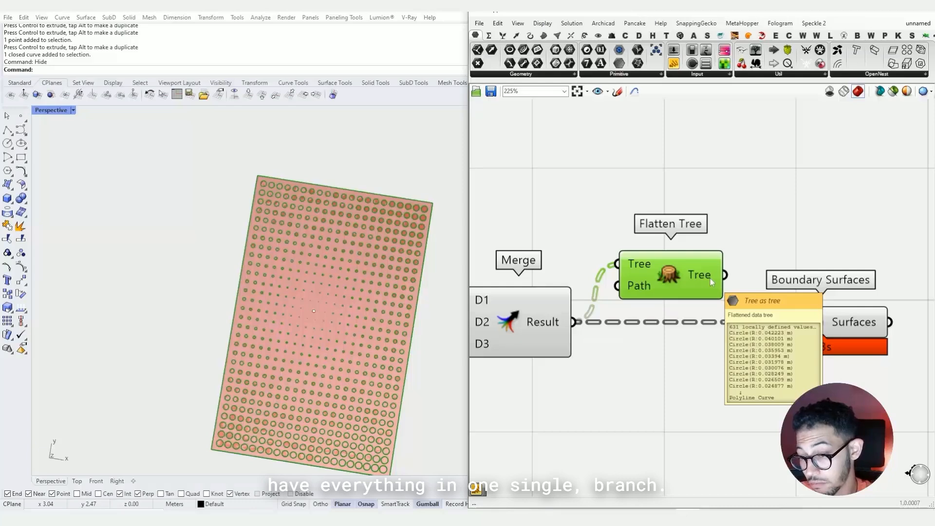
{"action": "mouse_move", "coordinate": [548, 321]}
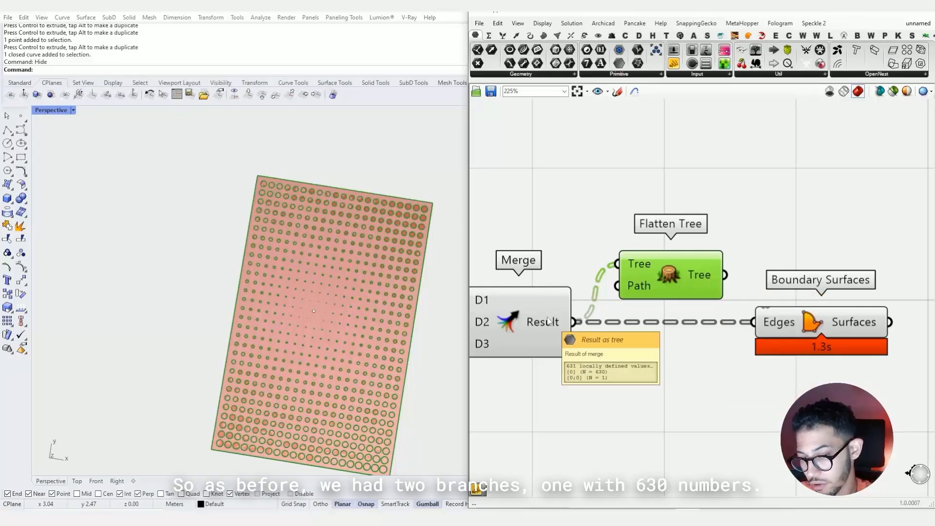
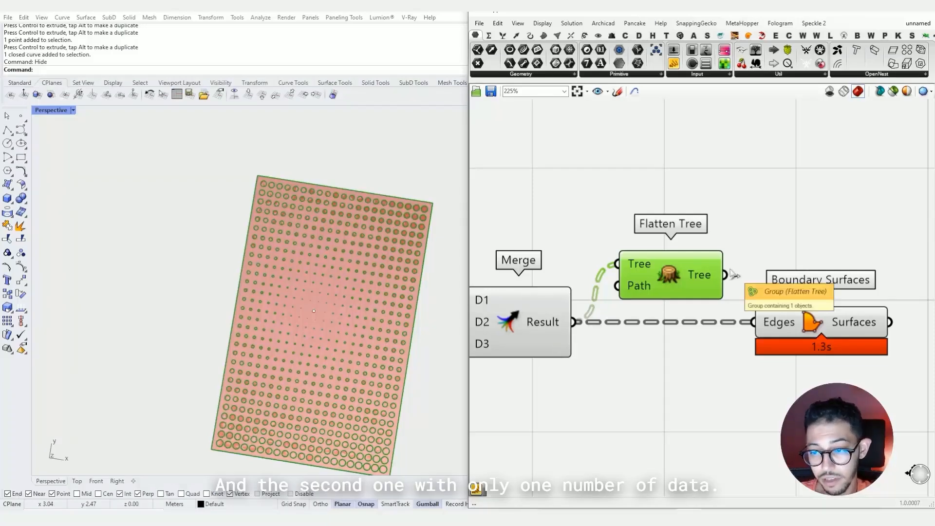
{"action": "left_click_drag", "start_coordinate": [726, 275], "coordinate": [747, 338]}
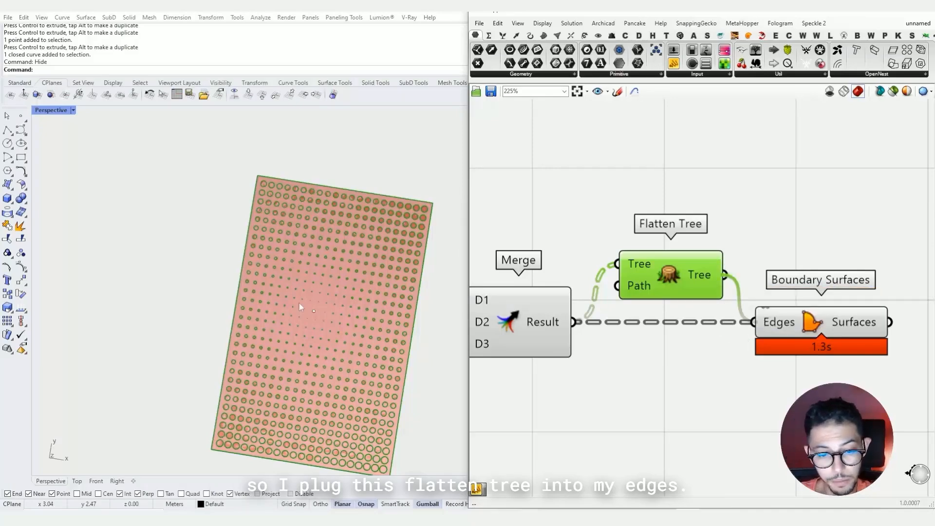
Move the attractor point from the middle of the panel toward its lower-right corner in the Perspective viewport
{"action": "right_click_drag", "start_coordinate": [300, 304], "coordinate": [432, 308]}
{"action": "scroll", "coordinate": [266, 349], "scroll_direction": "up", "scroll_amount": 5}
{"action": "scroll", "coordinate": [283, 327], "scroll_direction": "down", "scroll_amount": 7}
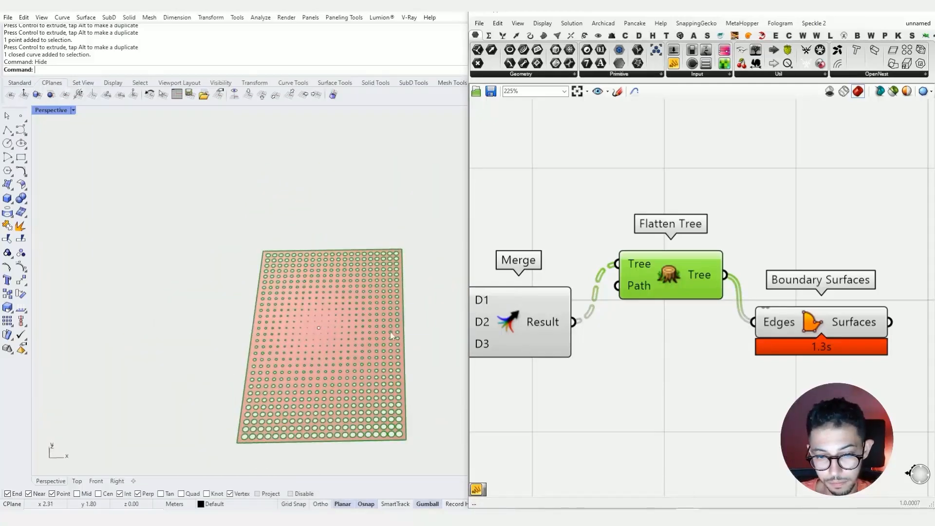
{"action": "left_click_drag", "start_coordinate": [346, 307], "coordinate": [386, 373]}
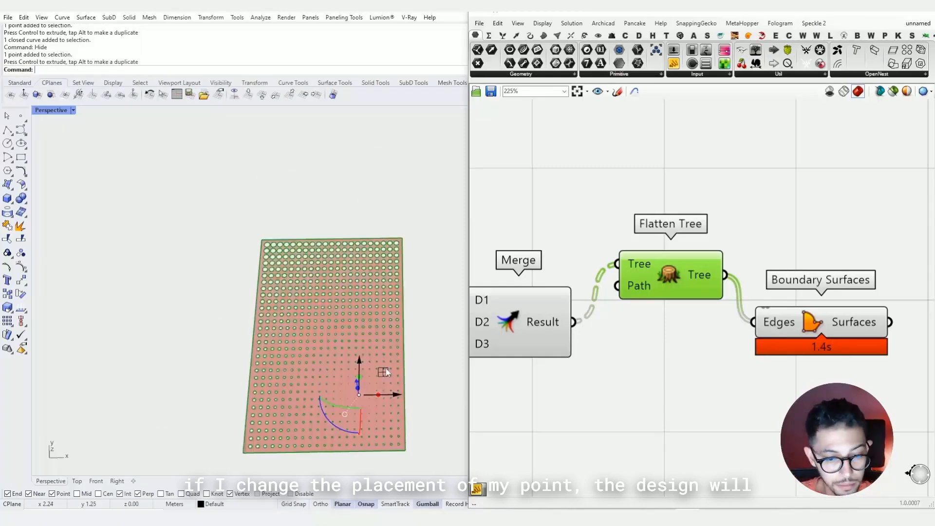
{"action": "left_click", "coordinate": [387, 372]}
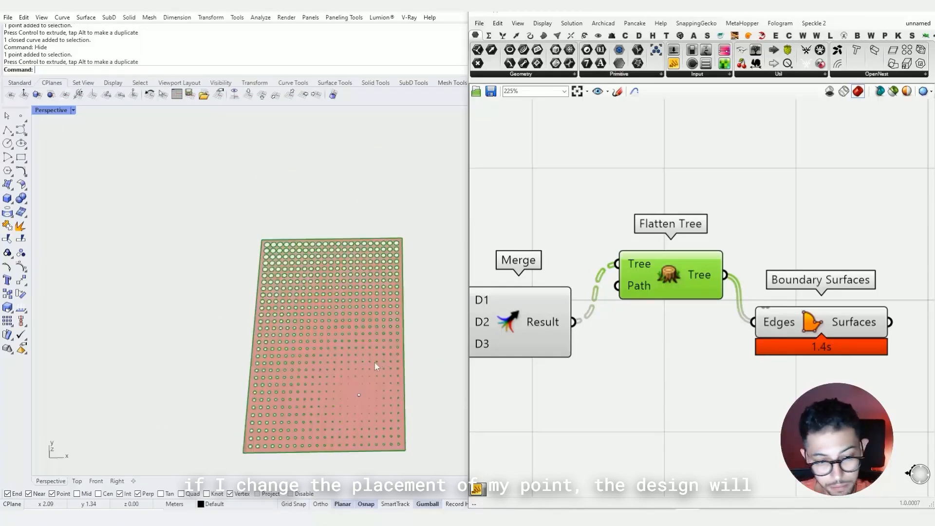
{"action": "right_click_drag", "start_coordinate": [375, 363], "coordinate": [351, 407]}
{"action": "right_click_drag", "start_coordinate": [342, 341], "coordinate": [274, 324]}
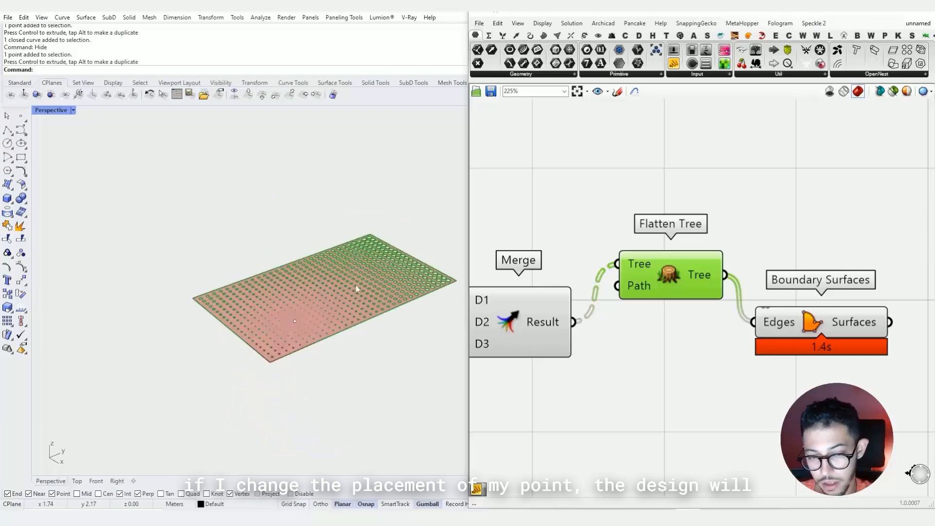
{"action": "right_click_drag", "start_coordinate": [356, 286], "coordinate": [366, 308]}
Bake the Boundary Surfaces result to the Default layer
{"action": "right_click_drag", "start_coordinate": [760, 376], "coordinate": [594, 390]}
{"action": "left_click", "coordinate": [641, 336]}
{"action": "right_click", "coordinate": [640, 336]}
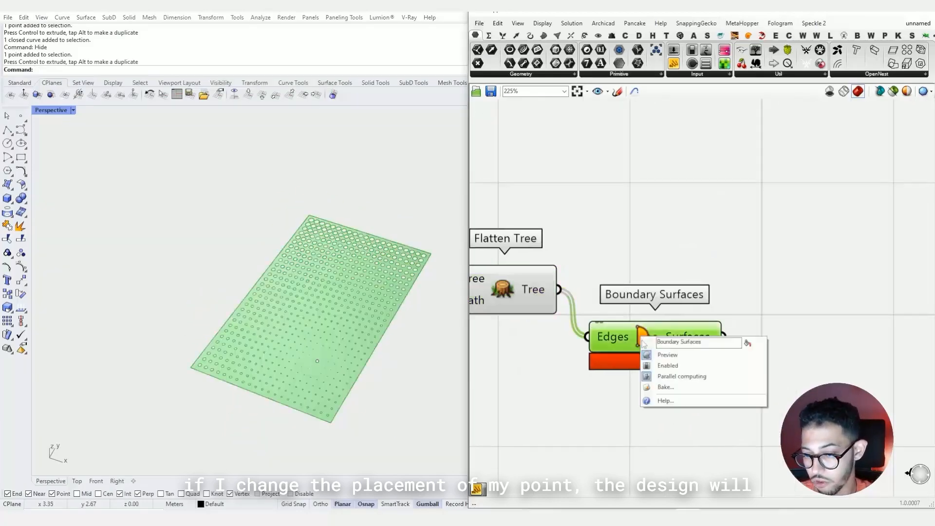
{"action": "left_click", "coordinate": [675, 389]}
{"action": "left_click", "coordinate": [669, 315]}
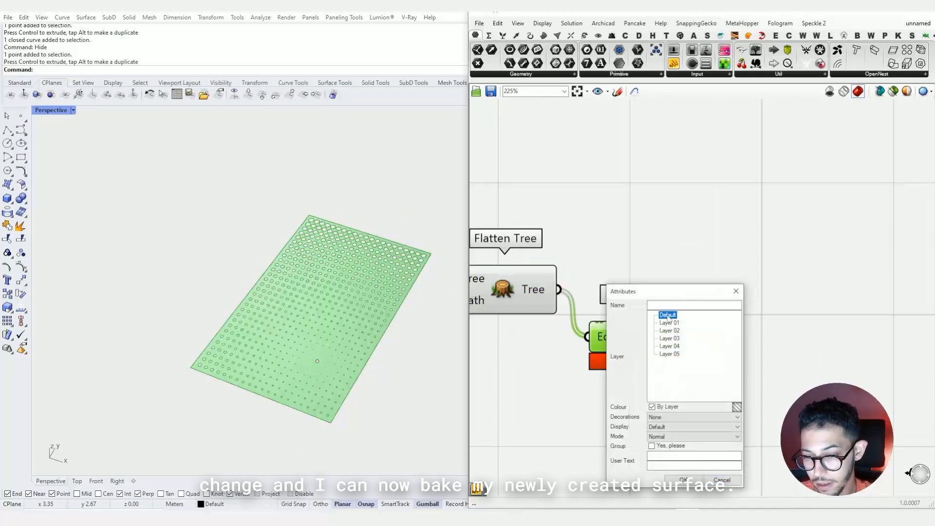
{"action": "left_click", "coordinate": [683, 478]}
Move the baked perforated surface away from the Grasshopper preview so they stand side by side
{"action": "left_click", "coordinate": [345, 287]}
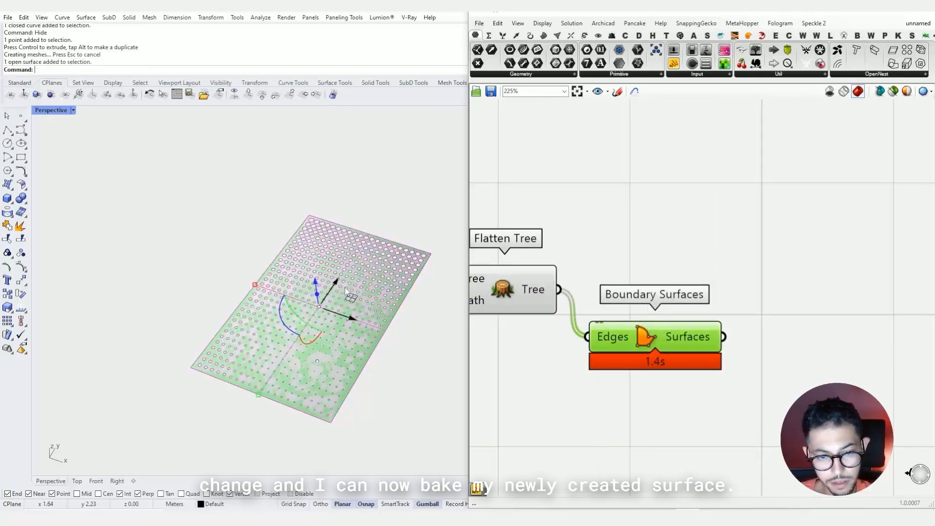
{"action": "right_click_drag", "start_coordinate": [345, 287], "coordinate": [364, 323]}
{"action": "left_click_drag", "start_coordinate": [364, 322], "coordinate": [195, 302]}
{"action": "left_click", "coordinate": [216, 342]}
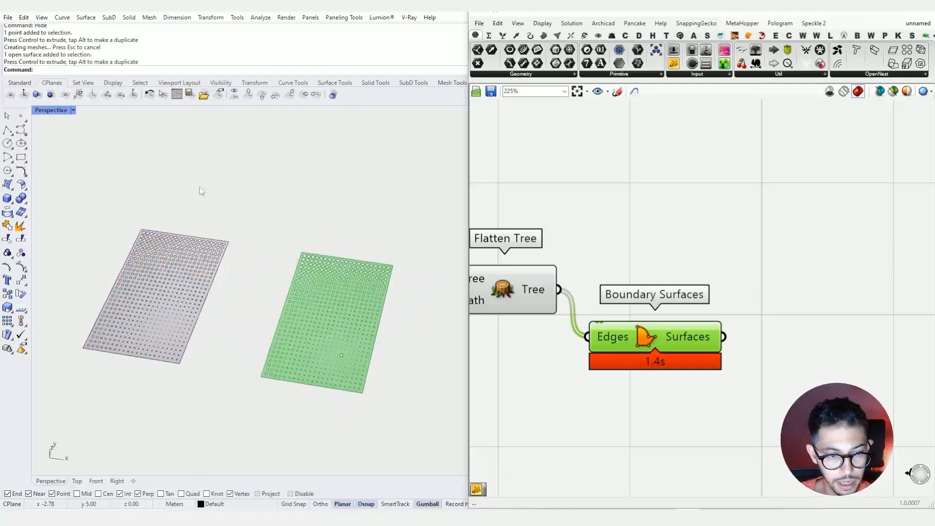
{"action": "left_click", "coordinate": [528, 397]}
{"action": "right_click_drag", "start_coordinate": [172, 309], "coordinate": [312, 325], "text": "shift"}
Select the four outer edges of the baked perforated surface and duplicate them as curves
{"action": "left_click", "coordinate": [303, 295]}
{"action": "type", "text": "ZS"}
{"action": "key", "text": "Return"}
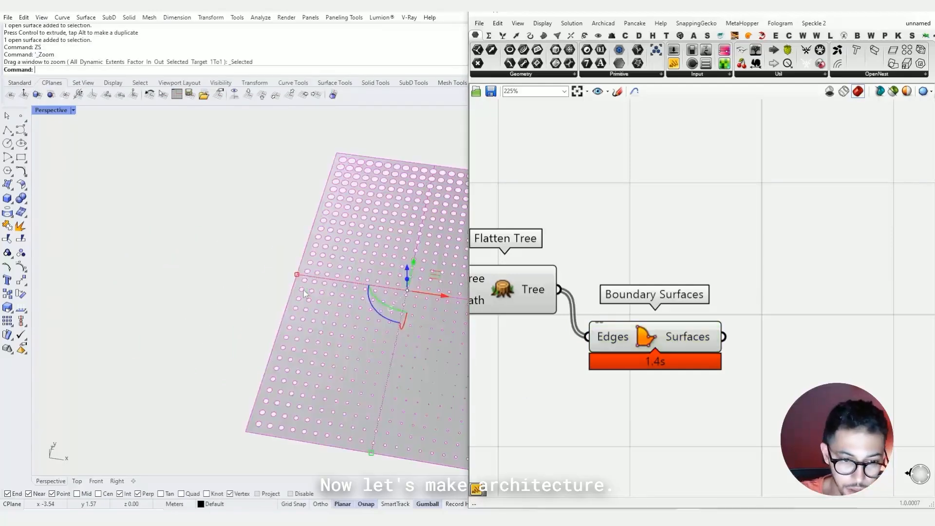
{"action": "key", "text": "Escape"}
{"action": "right_click_drag", "start_coordinate": [304, 273], "coordinate": [250, 316]}
{"action": "left_click", "coordinate": [259, 360], "text": "ctrl+shift"}
{"action": "left_click", "coordinate": [360, 352]}
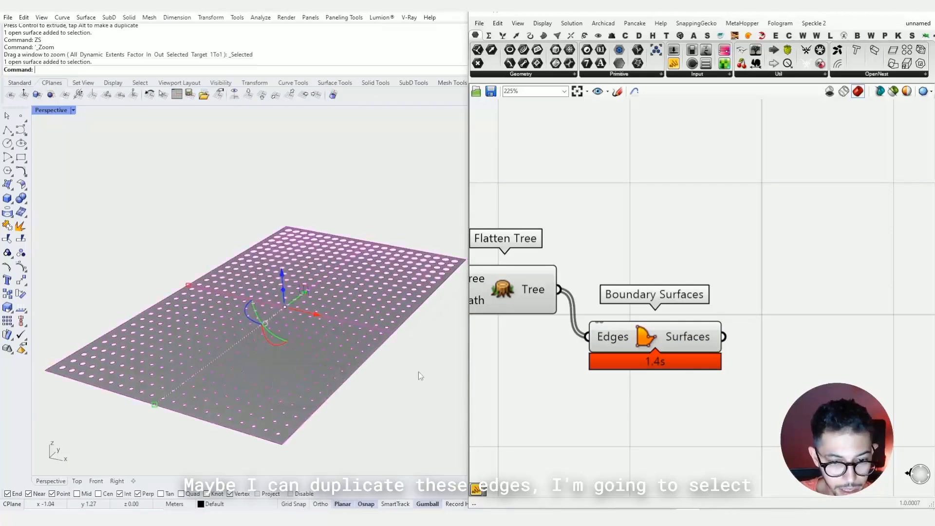
{"action": "left_click", "coordinate": [383, 344], "text": "ctrl+shift"}
{"action": "left_click", "coordinate": [291, 235], "text": "ctrl+shift"}
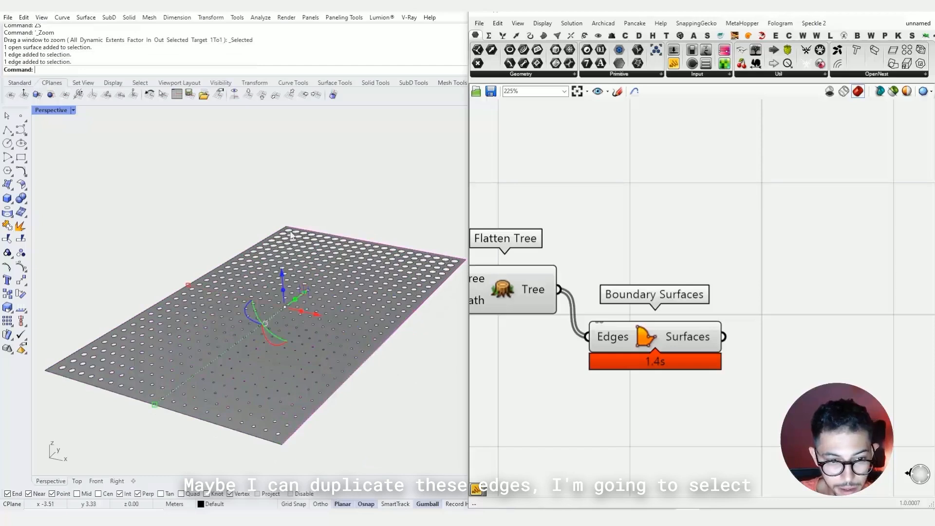
{"action": "left_click", "coordinate": [272, 236], "text": "ctrl+shift"}
{"action": "left_click", "coordinate": [103, 389], "text": "ctrl+shift"}
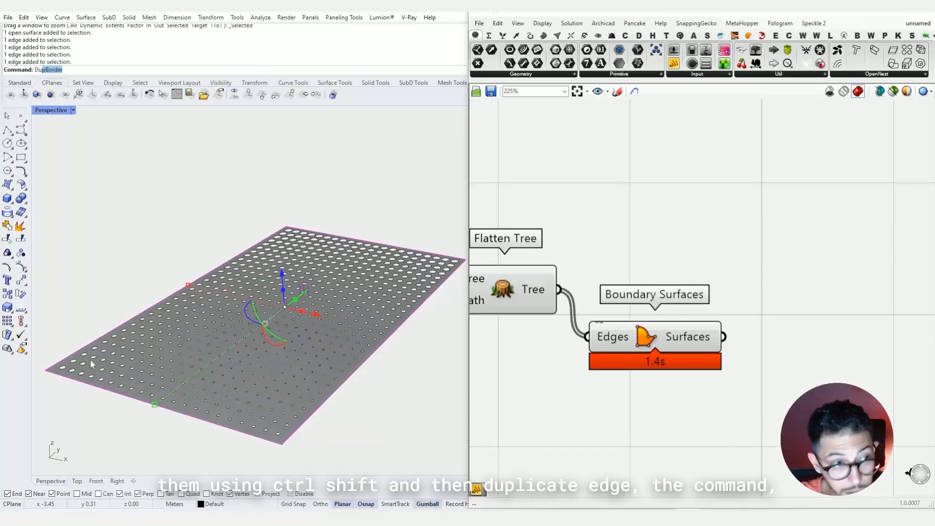
{"action": "key", "text": "Down"}
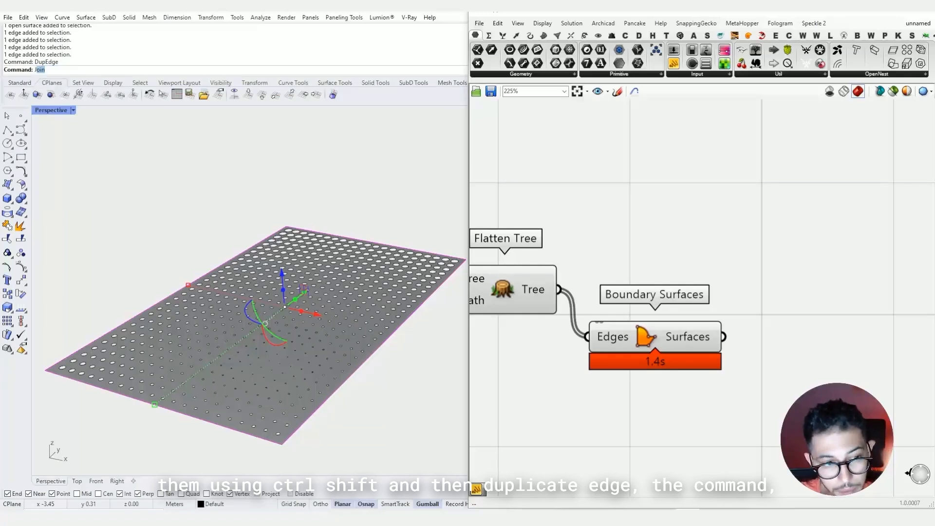
Join the duplicated edges into one closed curve and extrude it a short distance downward to form the panel's sides
{"action": "type", "text": "oin"}
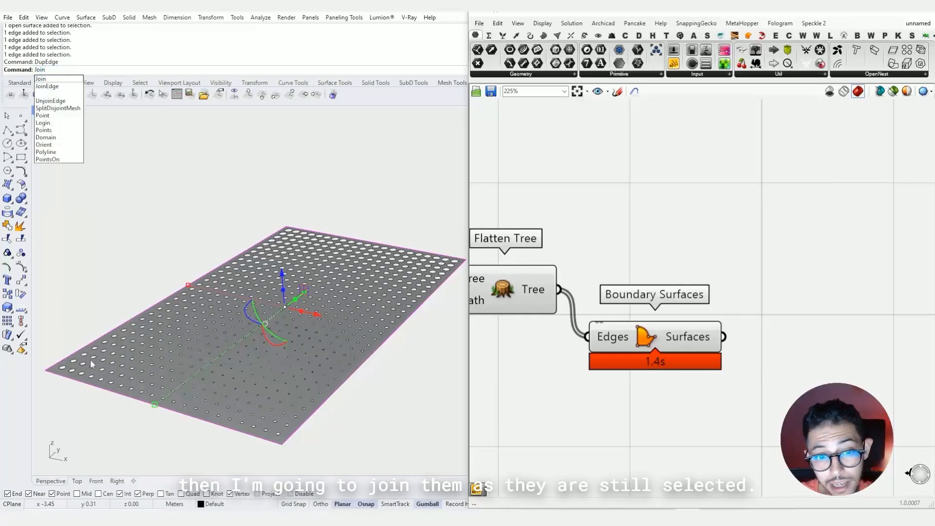
{"action": "key", "text": "Return"}
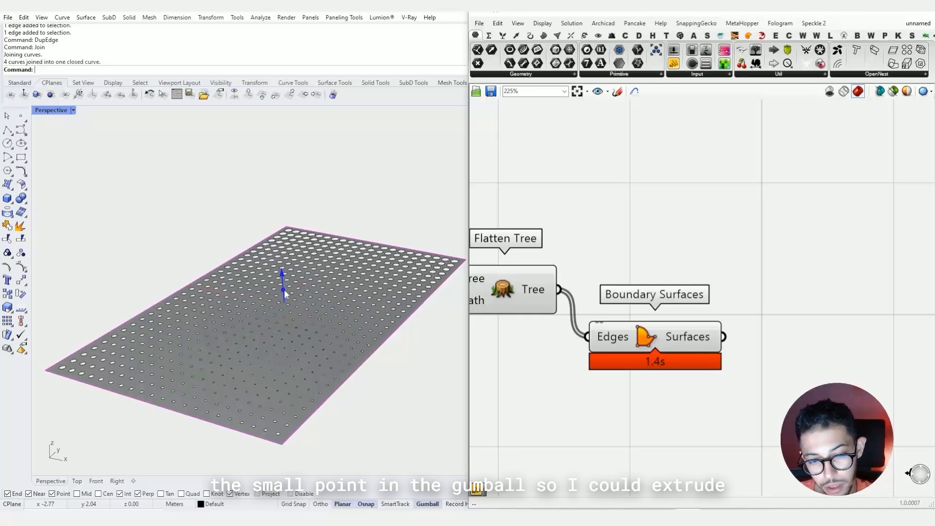
{"action": "left_click_drag", "start_coordinate": [284, 292], "coordinate": [286, 303]}
{"action": "left_click", "coordinate": [349, 411]}
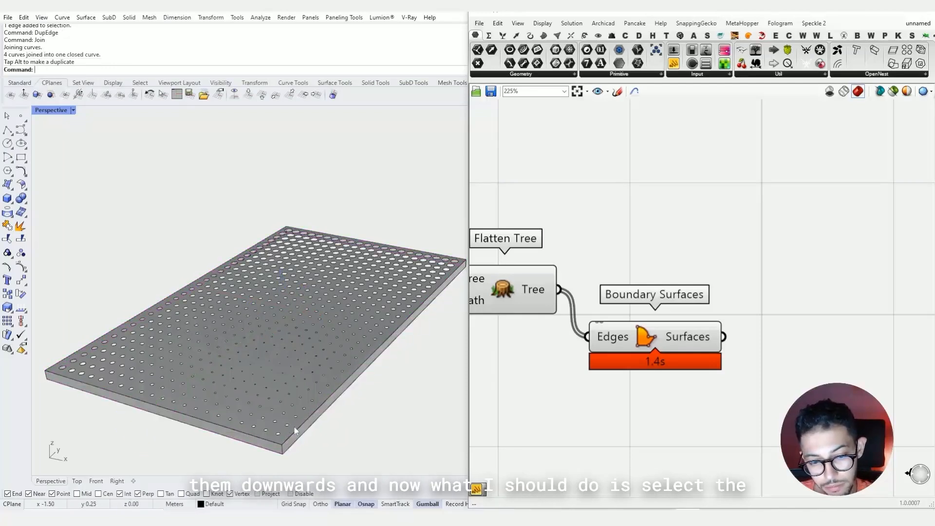
Join the perforated top surface and the extruded side walls into one polysurface
{"action": "right_click_drag", "start_coordinate": [299, 380], "coordinate": [331, 417]}
{"action": "left_click", "coordinate": [367, 391]}
{"action": "left_click", "coordinate": [300, 370]}
{"action": "scroll", "coordinate": [325, 407], "scroll_direction": "up", "scroll_amount": 2}
{"action": "left_click", "coordinate": [334, 392], "text": "shift"}
{"action": "scroll", "coordinate": [336, 393], "scroll_direction": "down", "scroll_amount": 5}
{"action": "scroll", "coordinate": [306, 372], "scroll_direction": "up", "scroll_amount": 4}
{"action": "left_click", "coordinate": [305, 372]}
{"action": "scroll", "coordinate": [306, 378], "scroll_direction": "up", "scroll_amount": 3}
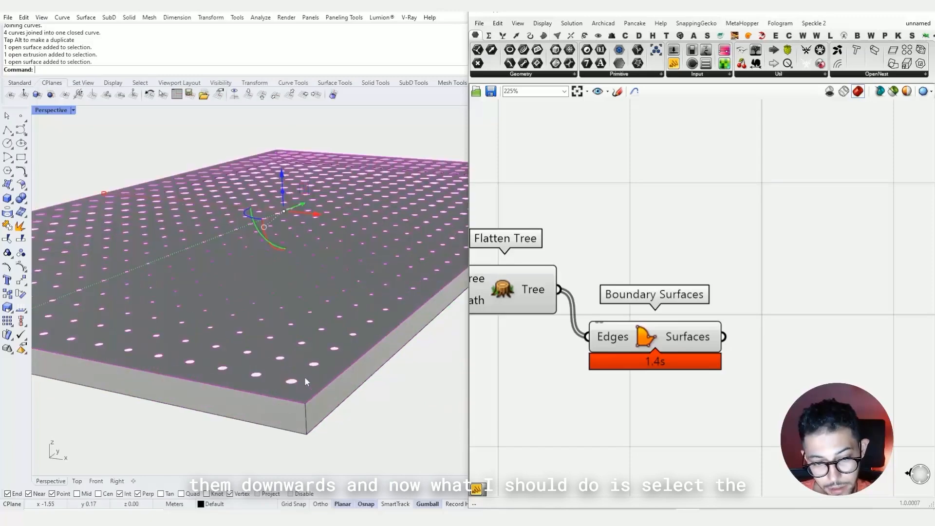
{"action": "left_click", "coordinate": [335, 394], "text": "shift"}
{"action": "scroll", "coordinate": [335, 394], "scroll_direction": "down", "scroll_amount": 3}
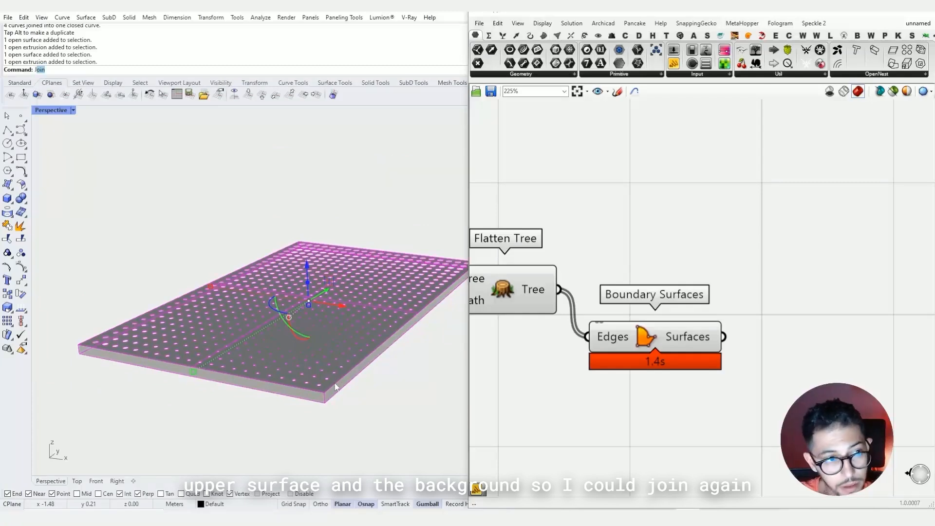
{"action": "key", "text": "Return"}
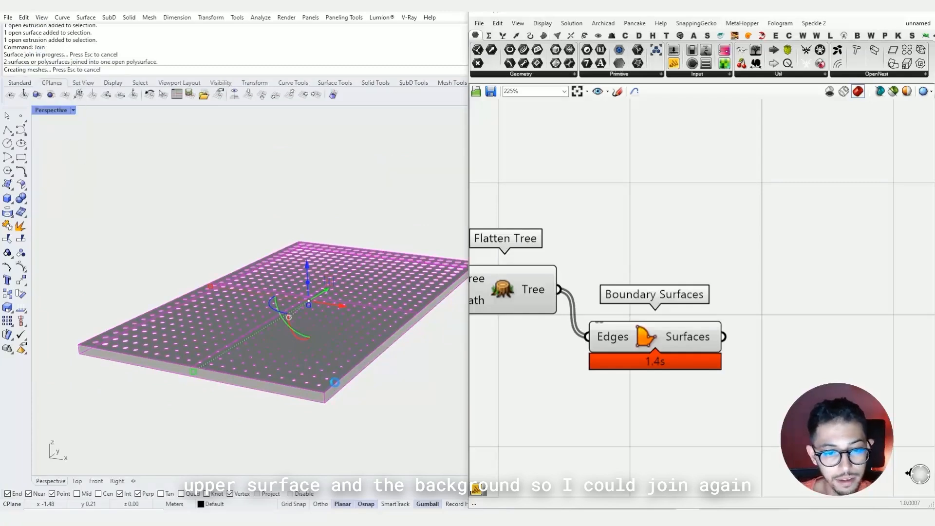
Rotate the joined perforated panel upright and move it clear of the Grasshopper preview
{"action": "scroll", "coordinate": [343, 302], "scroll_direction": "down", "scroll_amount": 4}
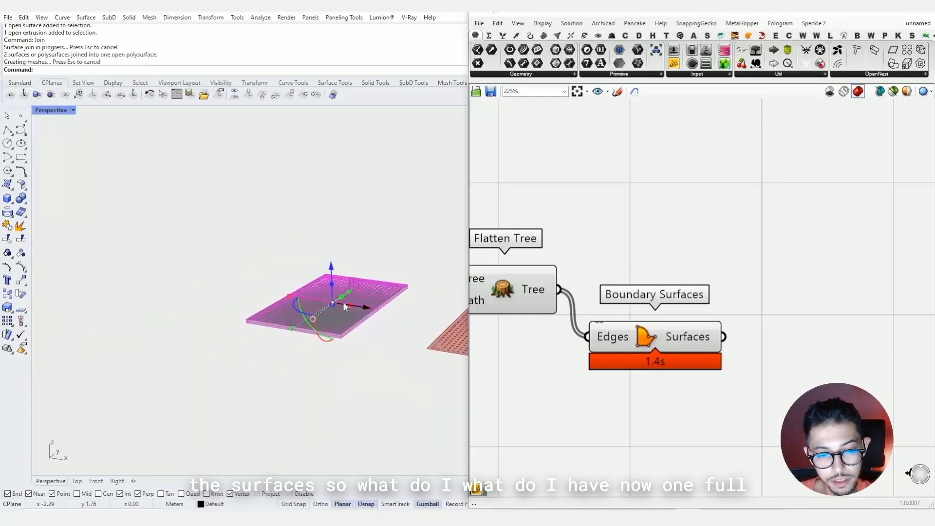
{"action": "left_click_drag", "start_coordinate": [356, 355], "coordinate": [171, 331]}
{"action": "left_click", "coordinate": [203, 316]}
{"action": "right_click_drag", "start_coordinate": [205, 315], "coordinate": [247, 258]}
{"action": "left_click", "coordinate": [146, 284]}
{"action": "left_click_drag", "start_coordinate": [119, 275], "coordinate": [119, 195]}
{"action": "left_click", "coordinate": [215, 273]}
Examine the hole density on the upright panel and on the Grasshopper preview around the attractor point
{"action": "right_click_drag", "start_coordinate": [215, 273], "coordinate": [190, 285]}
{"action": "scroll", "coordinate": [244, 301], "scroll_direction": "up", "scroll_amount": 4}
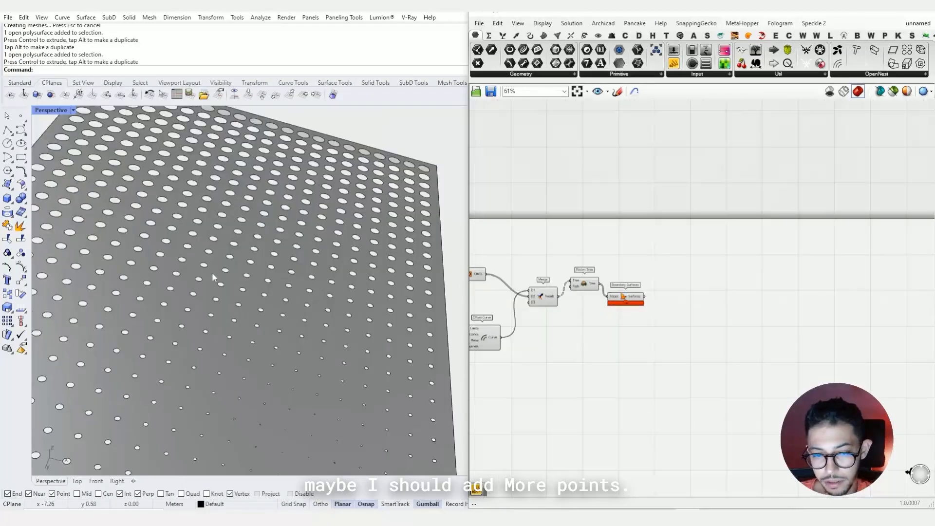
{"action": "scroll", "coordinate": [212, 273], "scroll_direction": "down", "scroll_amount": 5}
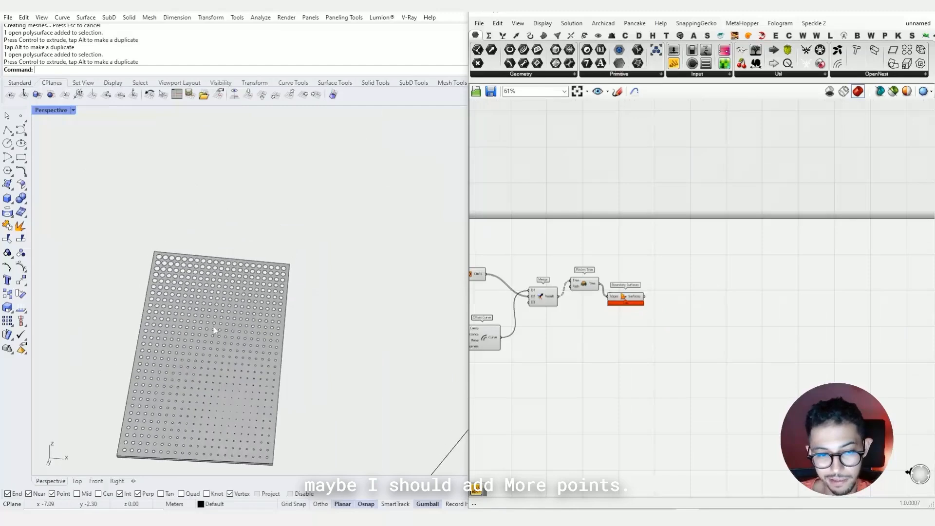
{"action": "scroll", "coordinate": [166, 309], "scroll_direction": "up", "scroll_amount": 5}
{"action": "right_click_drag", "start_coordinate": [163, 312], "coordinate": [253, 419]}
{"action": "scroll", "coordinate": [593, 307], "scroll_direction": "down", "scroll_amount": 5}
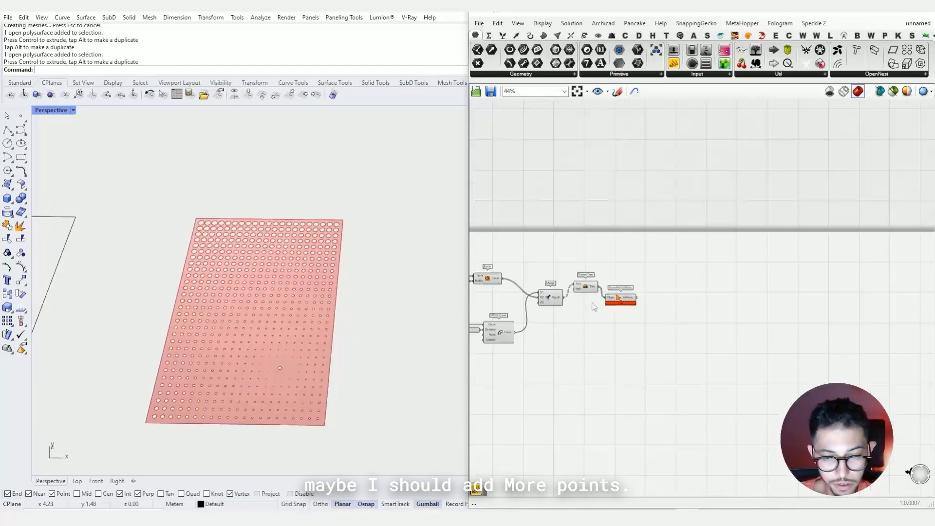
{"action": "right_click_drag", "start_coordinate": [593, 308], "coordinate": [828, 314]}
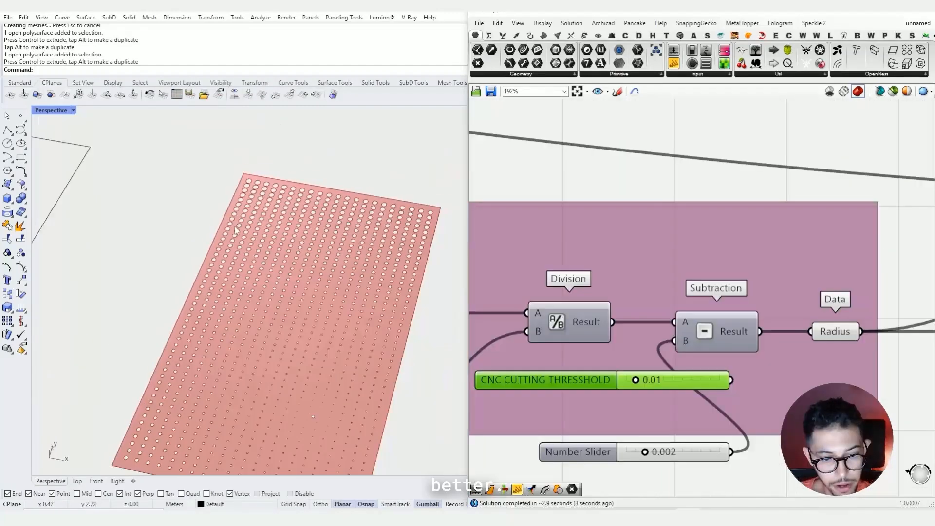
{"action": "right_click_drag", "start_coordinate": [244, 263], "coordinate": [335, 355]}
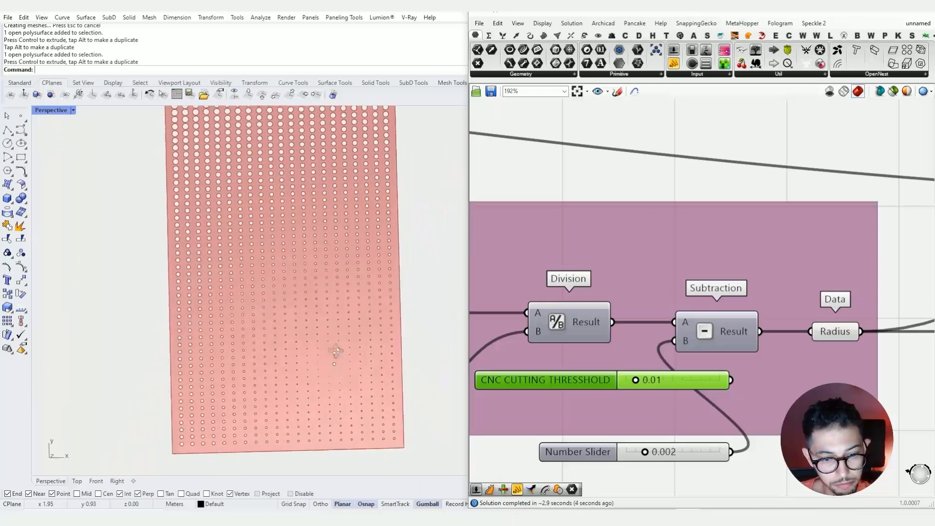
{"action": "scroll", "coordinate": [327, 321], "scroll_direction": "down", "scroll_amount": 3}
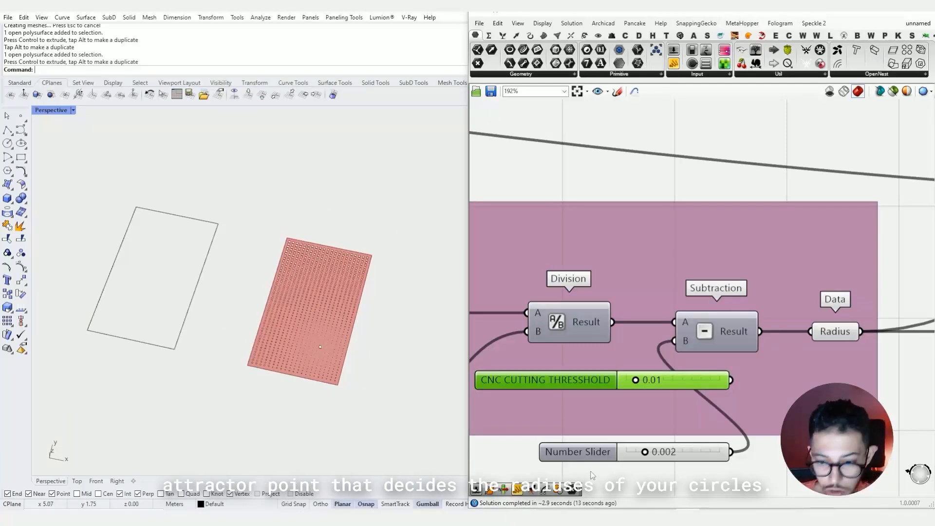
Switch to the Pinterest page "SS Perforated Metal Hole 3mm" and browse its related pins for perforated panel references
{"action": "mouse_move", "coordinate": [616, 517]}
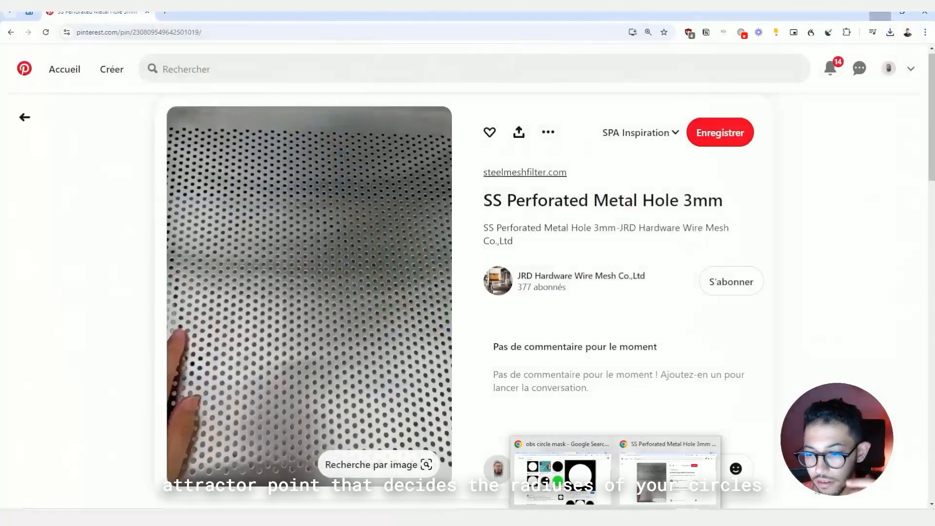
{"action": "left_click", "coordinate": [673, 476]}
{"action": "key", "text": "alt+Tab"}
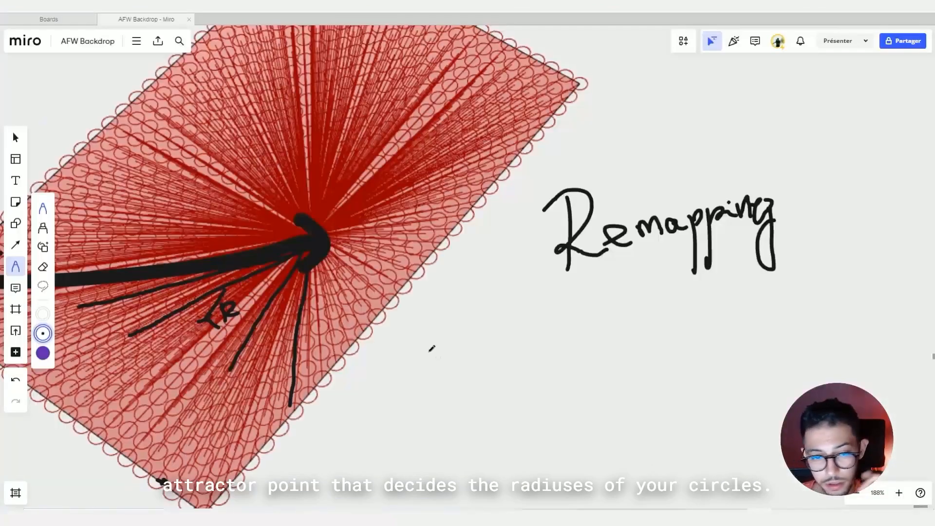
{"action": "mouse_move", "coordinate": [616, 517]}
{"action": "left_click", "coordinate": [675, 471]}
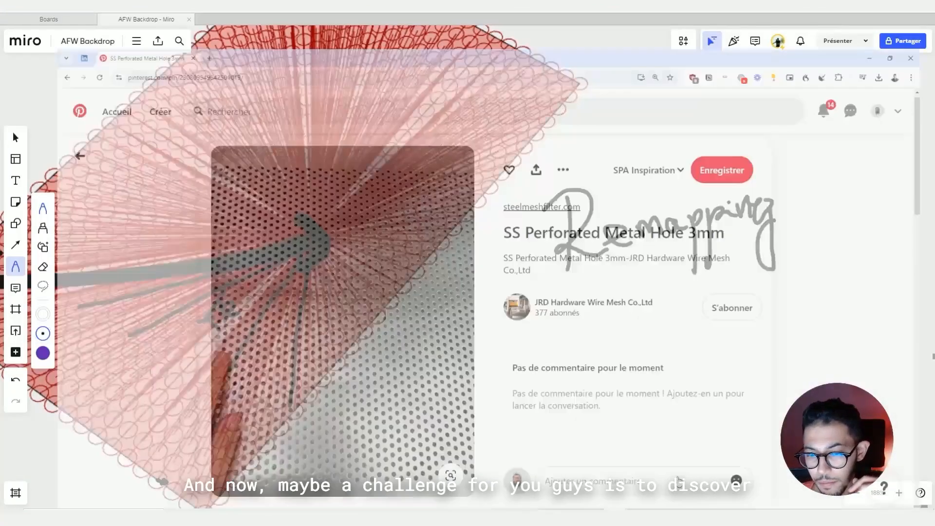
{"action": "scroll", "coordinate": [472, 360], "scroll_direction": "down", "scroll_amount": 10}
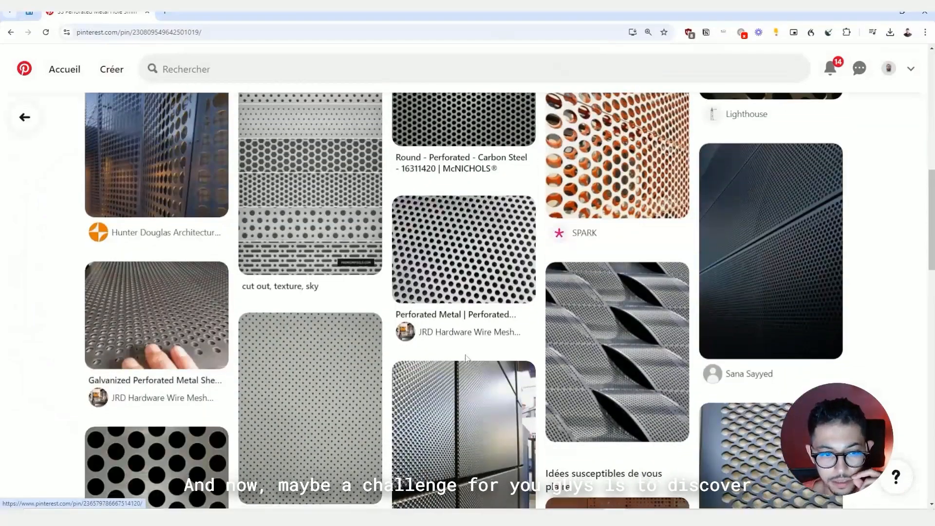
{"action": "scroll", "coordinate": [466, 359], "scroll_direction": "down", "scroll_amount": 5}
{"action": "scroll", "coordinate": [465, 359], "scroll_direction": "down", "scroll_amount": 15}
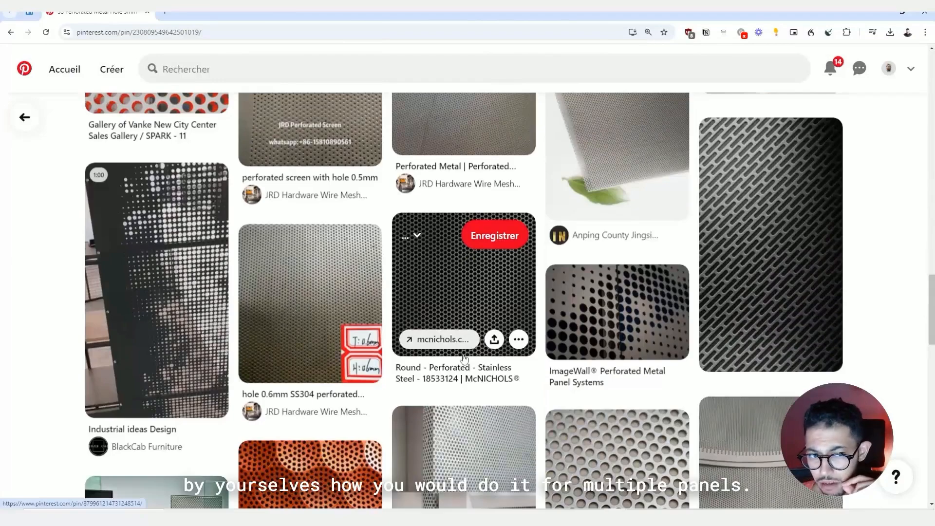
{"action": "scroll", "coordinate": [464, 359], "scroll_direction": "down", "scroll_amount": 3}
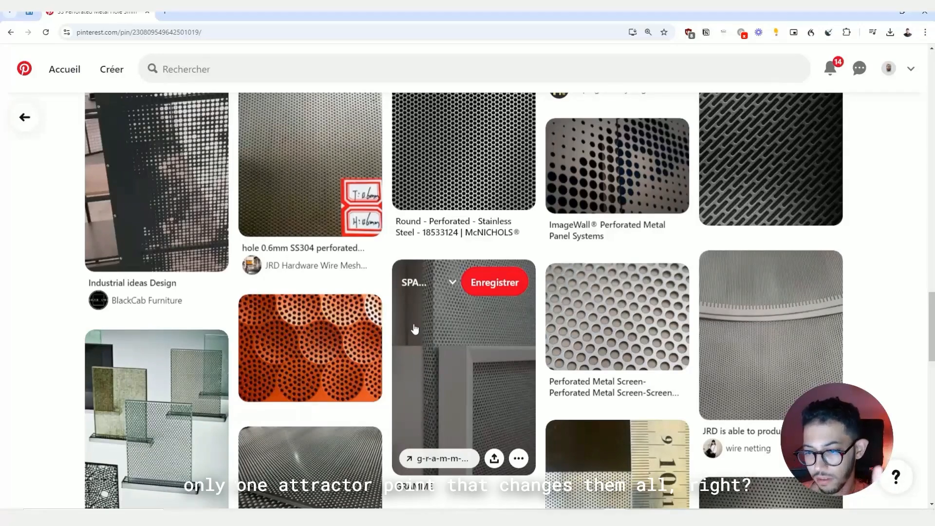
{"action": "scroll", "coordinate": [415, 329], "scroll_direction": "down", "scroll_amount": 9}
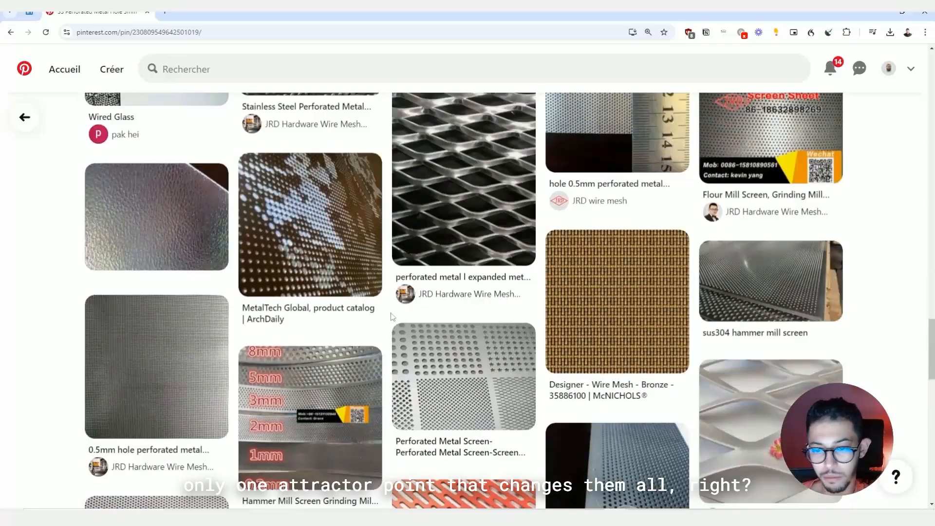
{"action": "scroll", "coordinate": [393, 317], "scroll_direction": "down", "scroll_amount": 5}
{"action": "scroll", "coordinate": [392, 317], "scroll_direction": "up", "scroll_amount": 4}
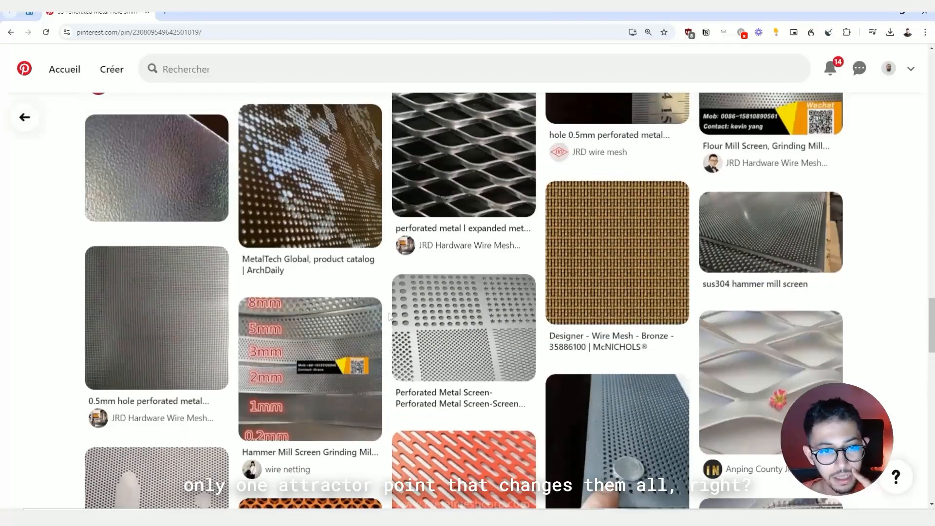
{"action": "scroll", "coordinate": [390, 317], "scroll_direction": "up", "scroll_amount": 3}
Search Pinterest for "attractOR CURVES" and open an example from the results
{"action": "left_click", "coordinate": [195, 70]}
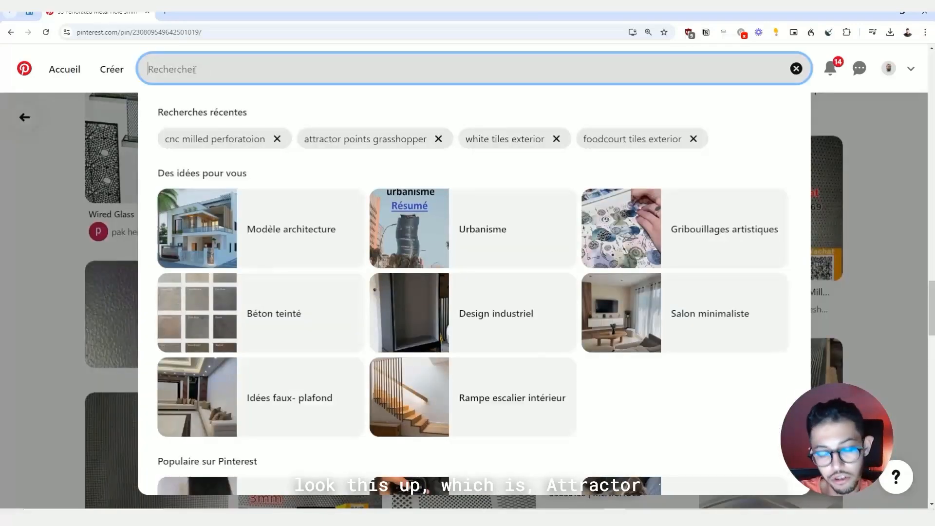
{"action": "type", "text": "ATTRA"}
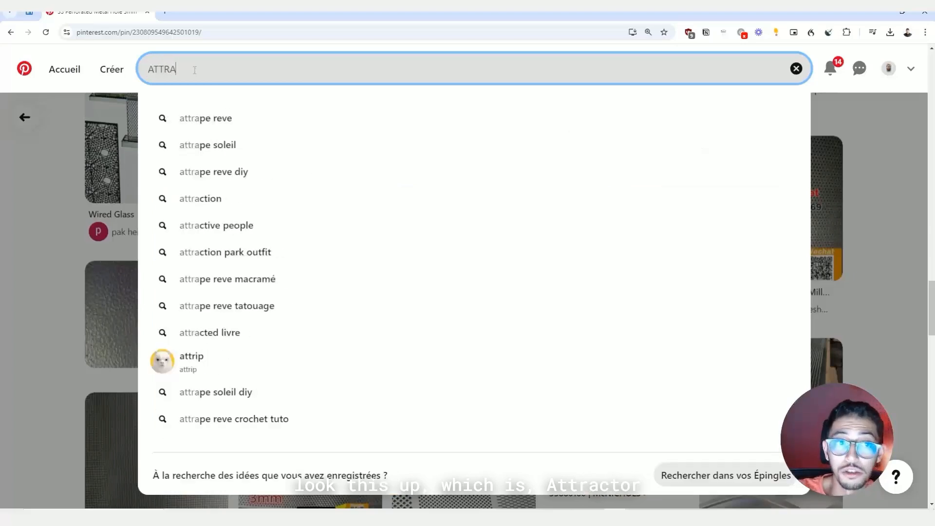
{"action": "type", "text": "C"}
{"action": "key", "text": "Down"}
{"action": "key", "text": "BackSpace"}
{"action": "key", "text": "BackSpace"}
{"action": "key", "text": "BackSpace"}
{"action": "type", "text": "OR CURVE"}
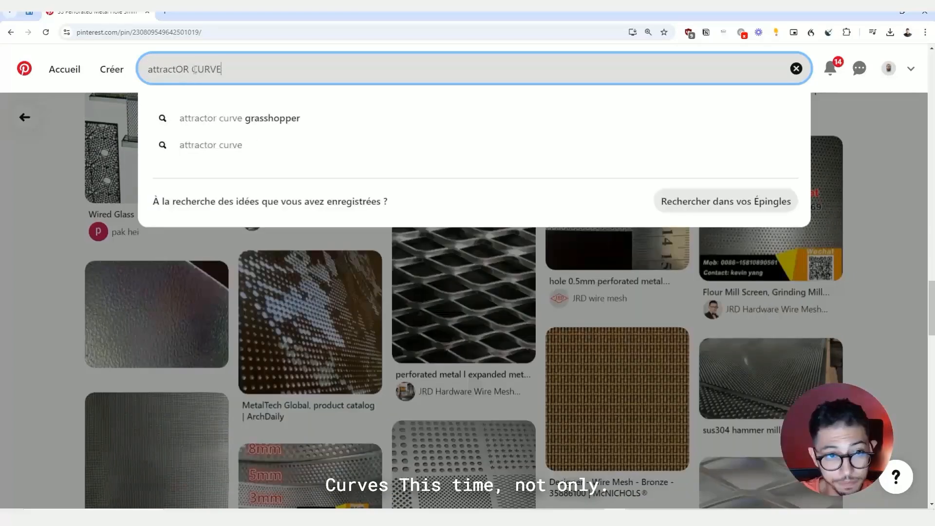
{"action": "type", "text": "S"}
{"action": "key", "text": "Return"}
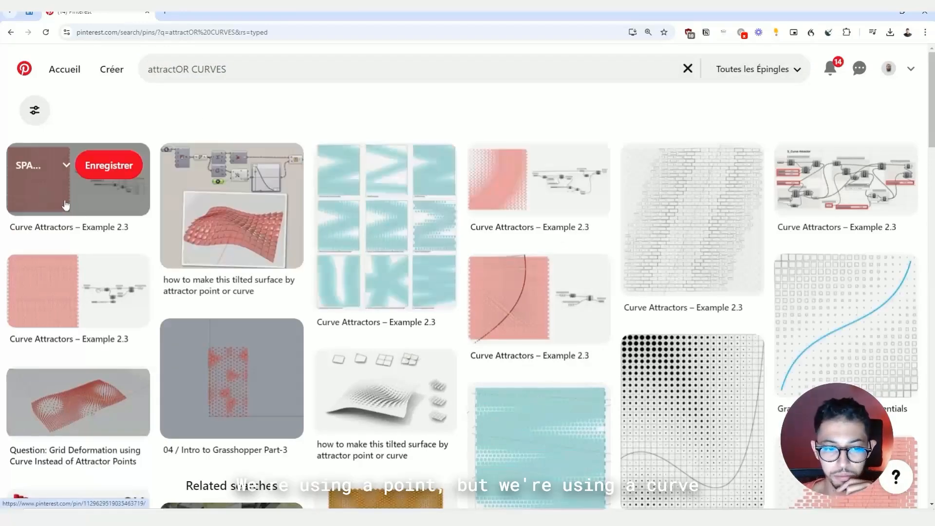
{"action": "scroll", "coordinate": [66, 204], "scroll_direction": "down", "scroll_amount": 3}
{"action": "left_click", "coordinate": [701, 296]}
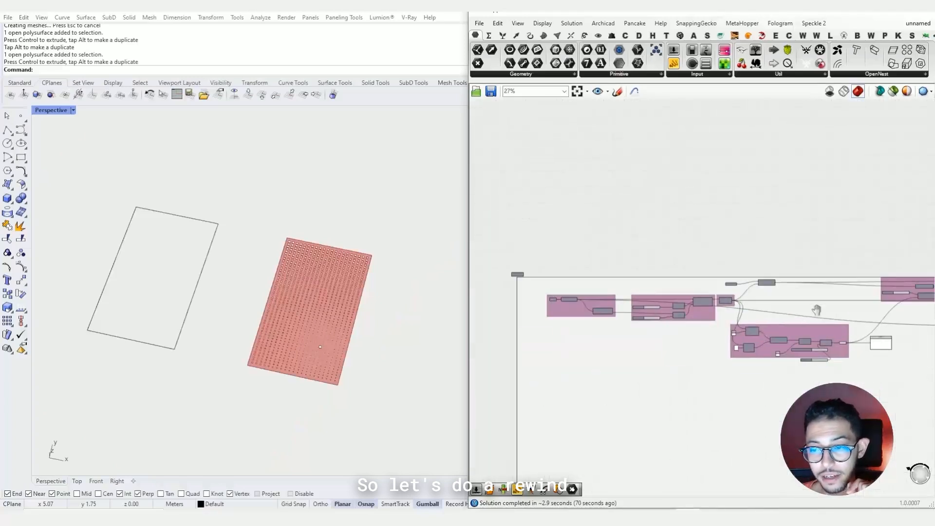
Review the boundary surface, its dimensions and the slider multiplications feeding Divide Surface
{"action": "scroll", "coordinate": [567, 299], "scroll_direction": "up", "scroll_amount": 6}
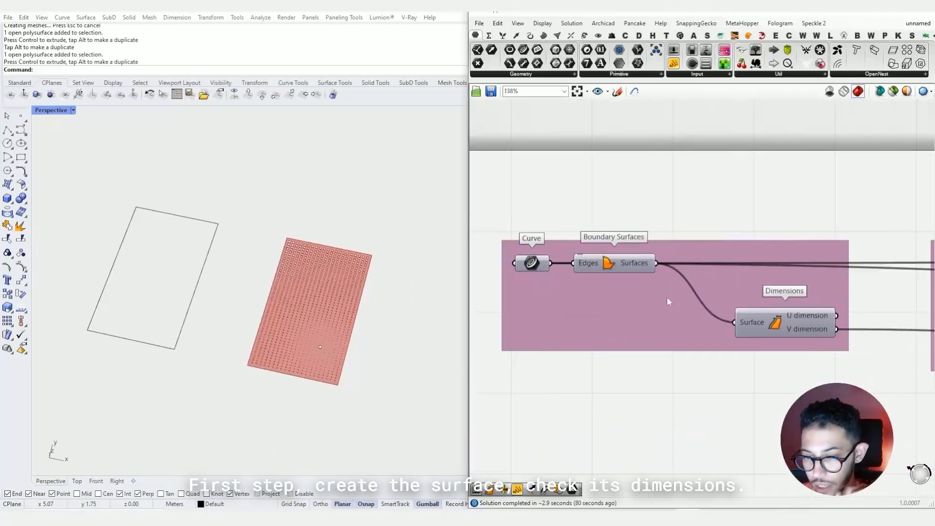
{"action": "left_click", "coordinate": [609, 267]}
{"action": "scroll", "coordinate": [610, 267], "scroll_direction": "up", "scroll_amount": 1}
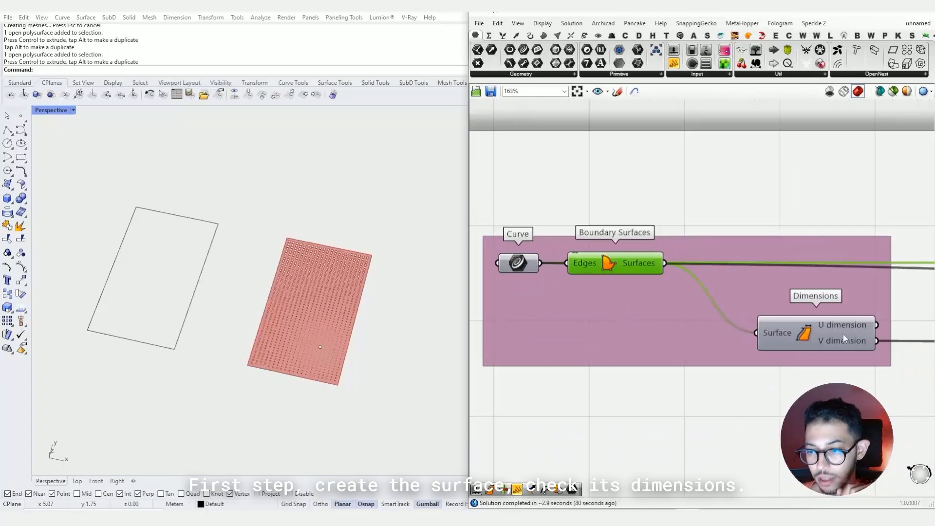
{"action": "right_click_drag", "start_coordinate": [842, 336], "coordinate": [591, 327]}
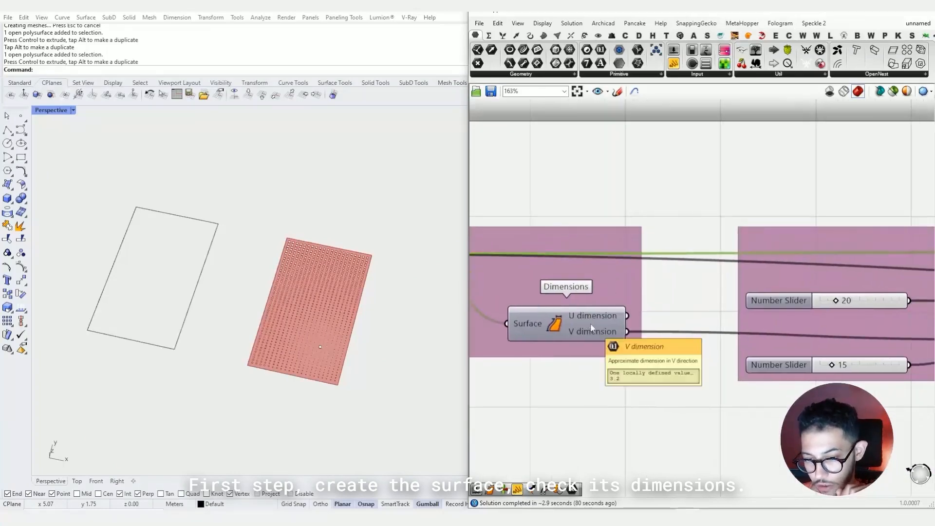
{"action": "scroll", "coordinate": [651, 323], "scroll_direction": "down", "scroll_amount": 2}
{"action": "right_click_drag", "start_coordinate": [771, 311], "coordinate": [599, 316]}
{"action": "scroll", "coordinate": [852, 317], "scroll_direction": "up", "scroll_amount": 2}
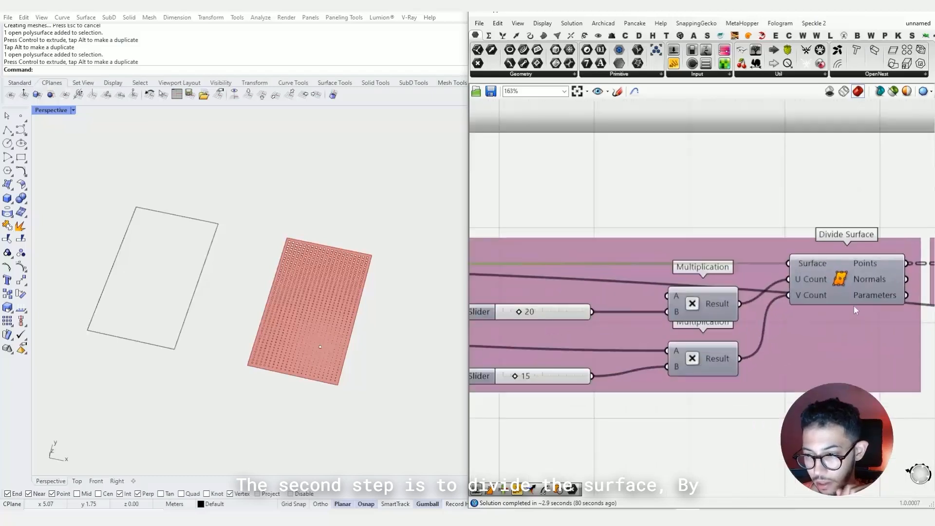
{"action": "right_click_drag", "start_coordinate": [855, 306], "coordinate": [874, 310]}
Connect the surface's U dimension to input A of the Multiplication that drives the Divide Surface U count
{"action": "mouse_move", "coordinate": [704, 305]}
{"action": "left_mouse_down"}
{"action": "mouse_move", "coordinate": [703, 316]}
{"action": "mouse_move", "coordinate": [703, 305]}
{"action": "left_mouse_up"}
{"action": "scroll", "coordinate": [703, 306], "scroll_direction": "down", "scroll_amount": 4}
{"action": "right_click_drag", "start_coordinate": [703, 306], "coordinate": [762, 306]}
{"action": "scroll", "coordinate": [659, 312], "scroll_direction": "up", "scroll_amount": 2}
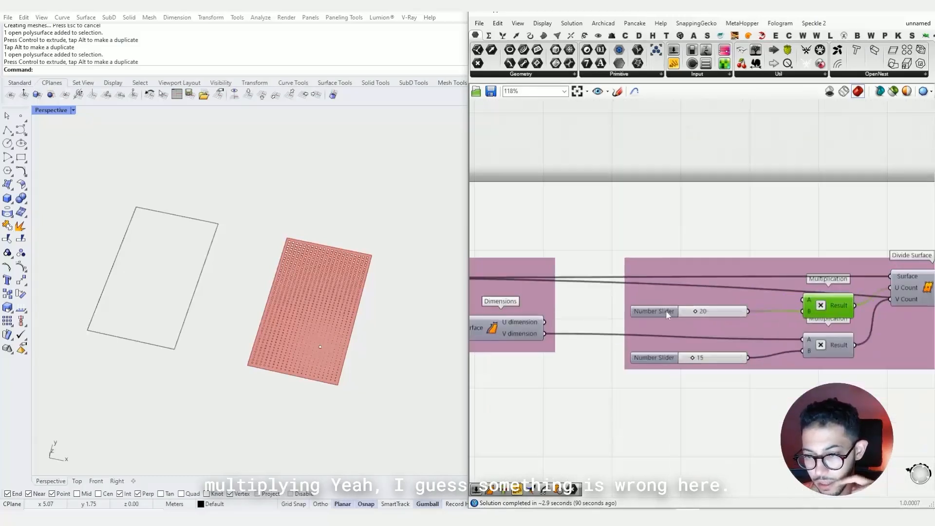
{"action": "left_click", "coordinate": [668, 314]}
{"action": "mouse_move", "coordinate": [815, 298]}
{"action": "left_mouse_down"}
{"action": "mouse_move", "coordinate": [816, 322]}
{"action": "mouse_move", "coordinate": [818, 305]}
{"action": "left_mouse_up"}
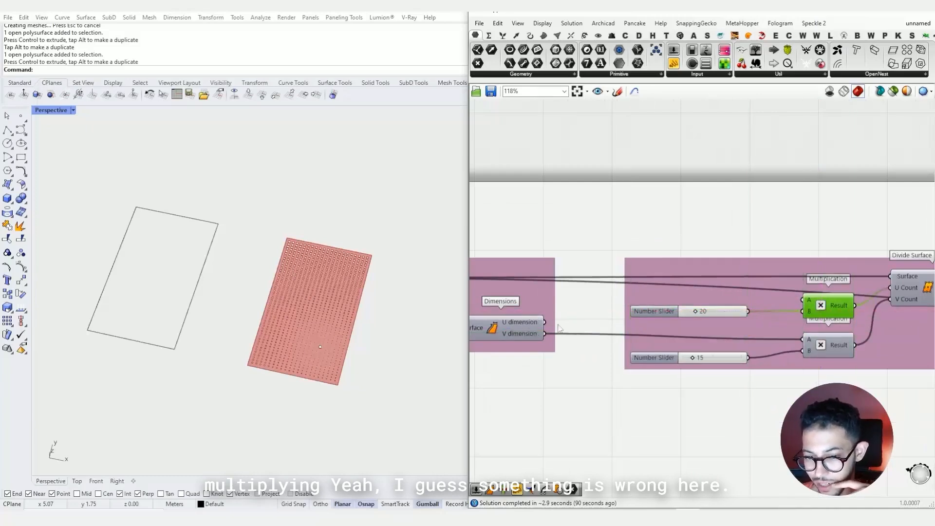
{"action": "scroll", "coordinate": [559, 328], "scroll_direction": "down", "scroll_amount": 2}
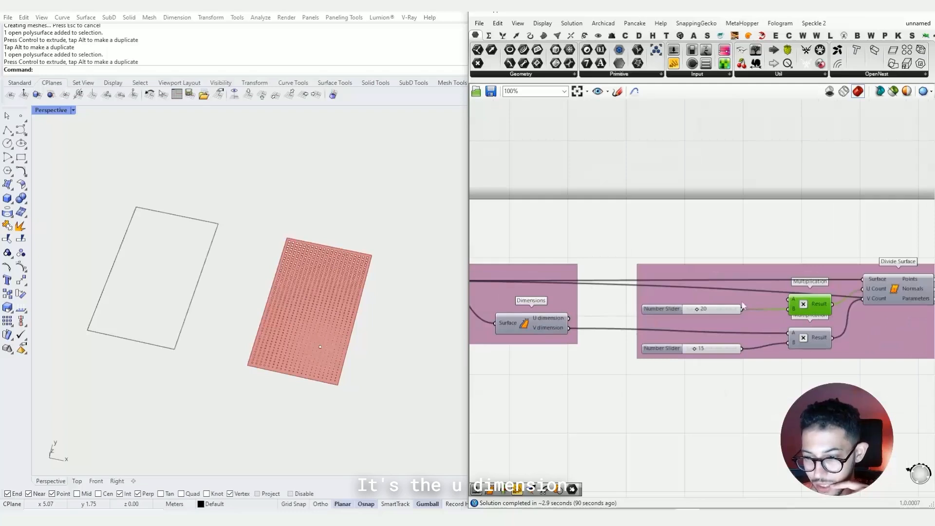
{"action": "left_click_drag", "start_coordinate": [788, 298], "coordinate": [566, 320]}
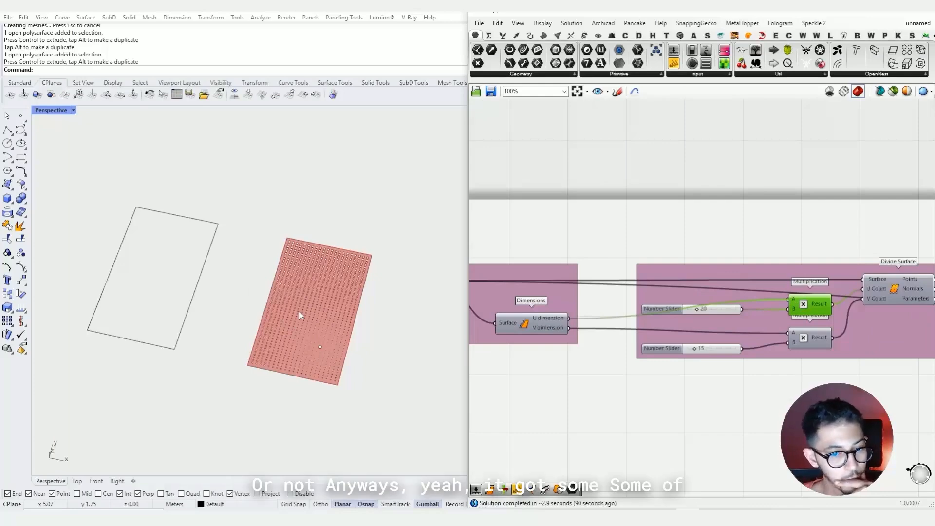
Inspect the overlapping circles and feed the 0.01 CNC cutting threshold into the Subtraction's B input in place of the 0.002 slider
{"action": "scroll", "coordinate": [299, 311], "scroll_direction": "up", "scroll_amount": 8}
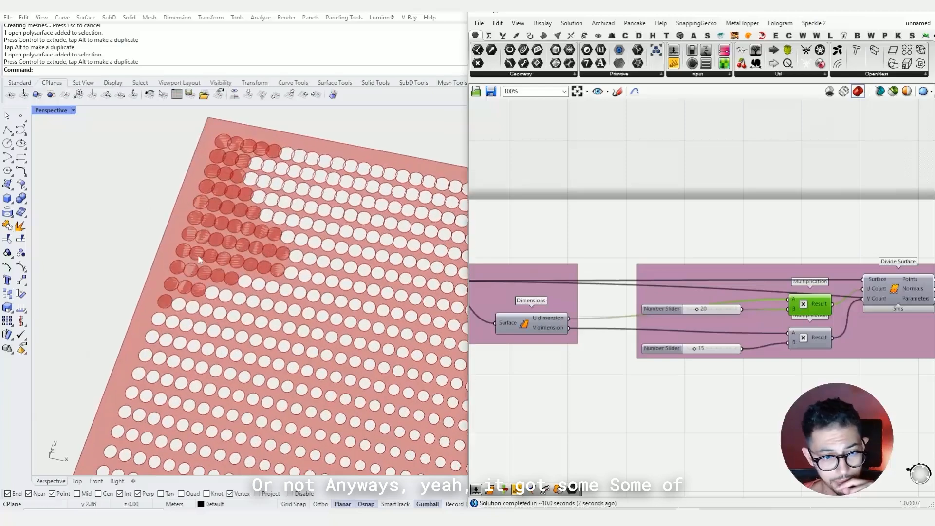
{"action": "scroll", "coordinate": [198, 255], "scroll_direction": "up", "scroll_amount": 4}
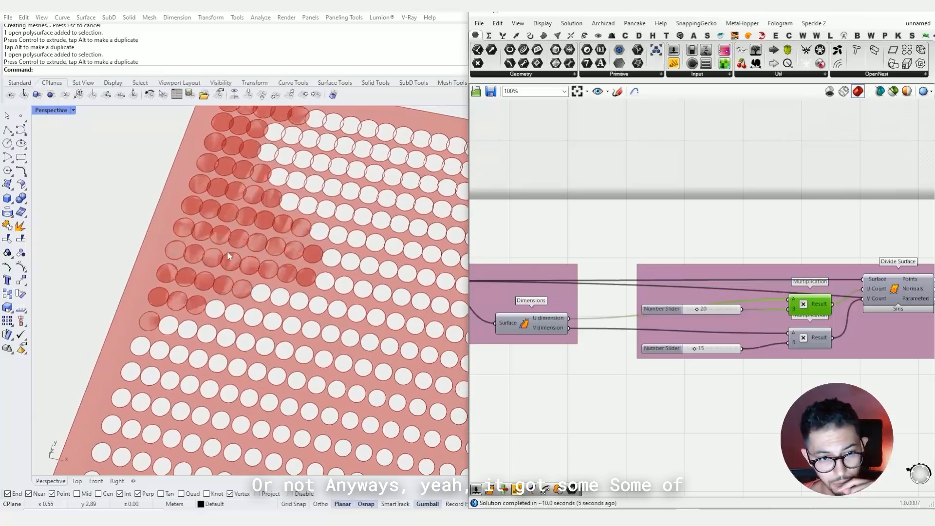
{"action": "scroll", "coordinate": [233, 239], "scroll_direction": "down", "scroll_amount": 8}
{"action": "scroll", "coordinate": [619, 308], "scroll_direction": "down", "scroll_amount": 4}
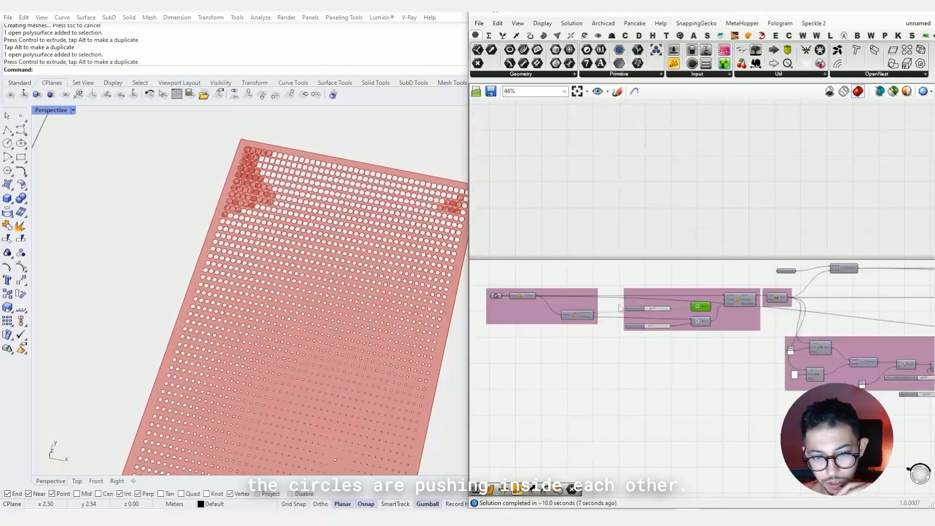
{"action": "scroll", "coordinate": [620, 308], "scroll_direction": "up", "scroll_amount": 7}
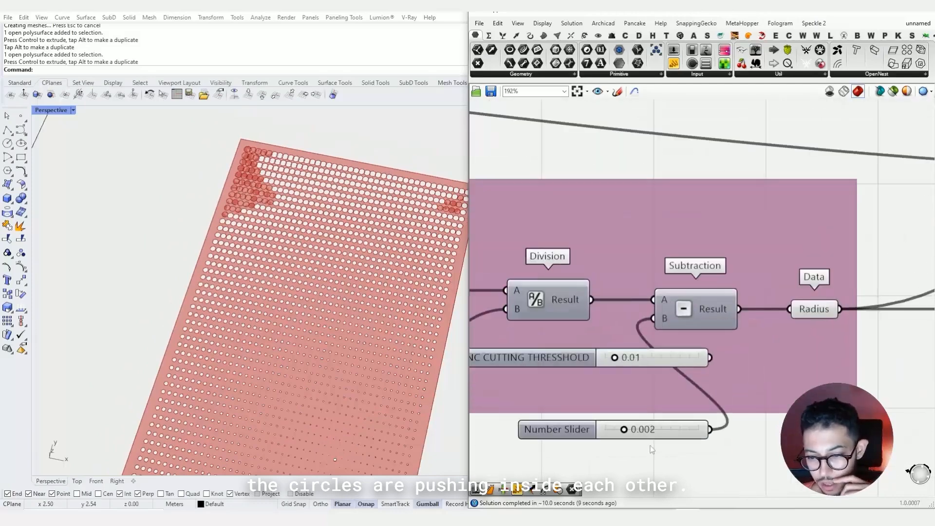
{"action": "double_click", "coordinate": [652, 426]}
{"action": "key", "text": "Return"}
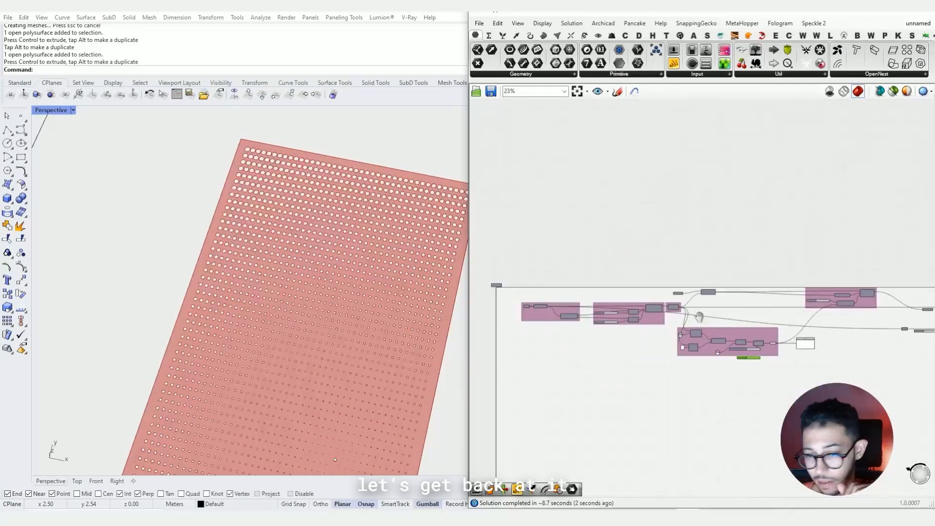
Review the Divide Surface group and shift the Flatten Tree group slightly farther away from it
{"action": "scroll", "coordinate": [612, 297], "scroll_direction": "up", "scroll_amount": 10}
{"action": "right_click_drag", "start_coordinate": [609, 287], "coordinate": [606, 225]}
{"action": "right_click_drag", "start_coordinate": [679, 279], "coordinate": [694, 258]}
{"action": "scroll", "coordinate": [721, 273], "scroll_direction": "down", "scroll_amount": 2}
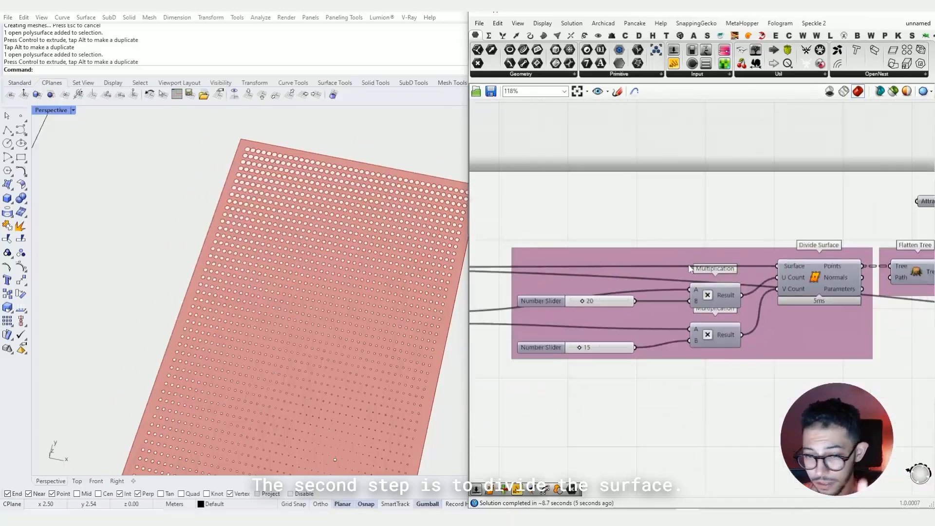
{"action": "right_click_drag", "start_coordinate": [889, 269], "coordinate": [657, 265]}
{"action": "scroll", "coordinate": [657, 263], "scroll_direction": "up", "scroll_amount": 6}
{"action": "left_click_drag", "start_coordinate": [657, 301], "coordinate": [729, 301]}
{"action": "right_click_drag", "start_coordinate": [551, 308], "coordinate": [654, 300]}
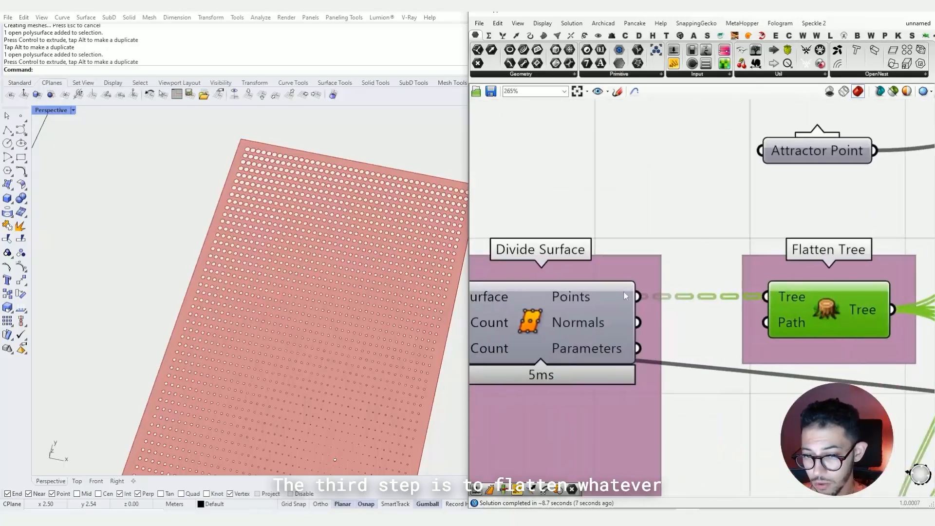
{"action": "left_click_drag", "start_coordinate": [588, 301], "coordinate": [582, 301]}
{"action": "left_click_drag", "start_coordinate": [835, 303], "coordinate": [777, 303]}
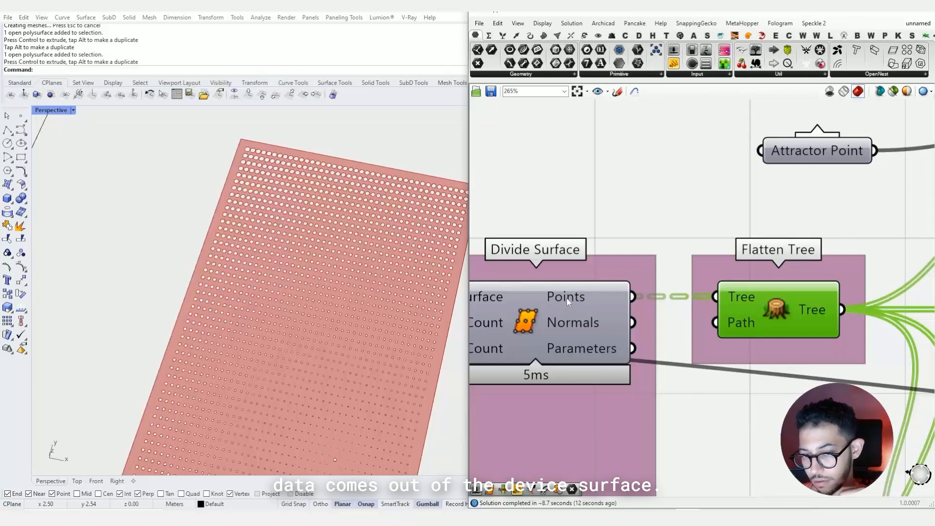
Trace the points from Divide Surface through Flatten Tree to the attractor Distance and List Item components
{"action": "scroll", "coordinate": [656, 297], "scroll_direction": "down", "scroll_amount": 4}
{"action": "scroll", "coordinate": [658, 298], "scroll_direction": "down", "scroll_amount": 2}
{"action": "mouse_move", "coordinate": [637, 290]}
{"action": "left_mouse_down"}
{"action": "mouse_move", "coordinate": [632, 307]}
{"action": "mouse_move", "coordinate": [637, 289]}
{"action": "left_mouse_up"}
{"action": "scroll", "coordinate": [638, 289], "scroll_direction": "up", "scroll_amount": 3}
{"action": "left_click", "coordinate": [628, 284]}
{"action": "left_click", "coordinate": [631, 292]}
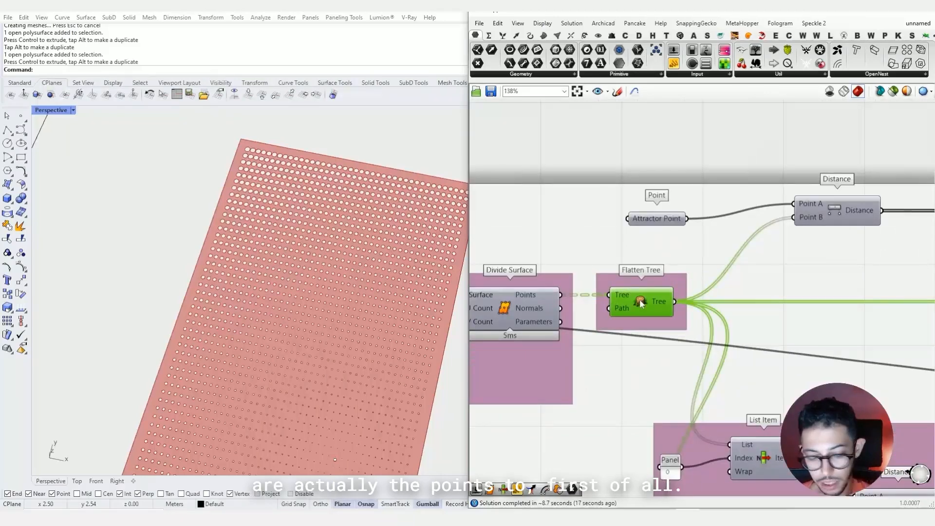
{"action": "left_click_drag", "start_coordinate": [673, 221], "coordinate": [662, 208]}
{"action": "scroll", "coordinate": [662, 208], "scroll_direction": "down", "scroll_amount": 4}
{"action": "right_click_drag", "start_coordinate": [724, 308], "coordinate": [602, 271]}
Examine the maximum-radius group, from its Radius output back to the two List Items and the Distance between their points
{"action": "left_click_drag", "start_coordinate": [851, 281], "coordinate": [541, 419]}
{"action": "scroll", "coordinate": [843, 361], "scroll_direction": "up", "scroll_amount": 3}
{"action": "left_click", "coordinate": [842, 361]}
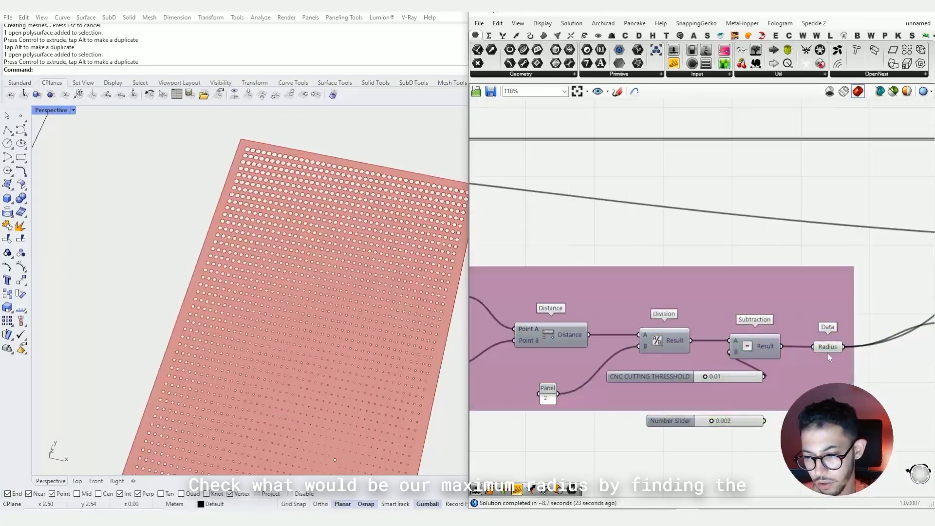
{"action": "left_click", "coordinate": [831, 343]}
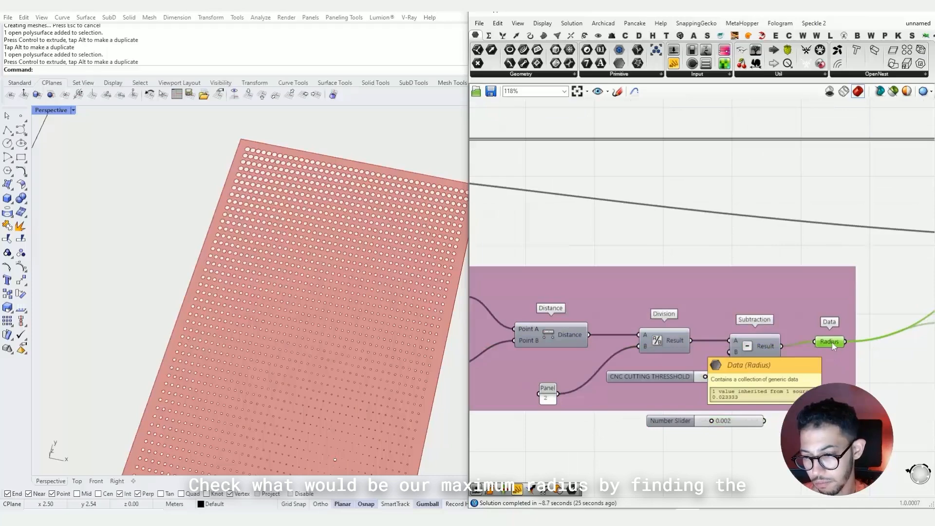
{"action": "scroll", "coordinate": [833, 343], "scroll_direction": "down", "scroll_amount": 5}
{"action": "scroll", "coordinate": [685, 349], "scroll_direction": "up", "scroll_amount": 4}
{"action": "left_click", "coordinate": [645, 300]}
{"action": "left_click", "coordinate": [608, 365]}
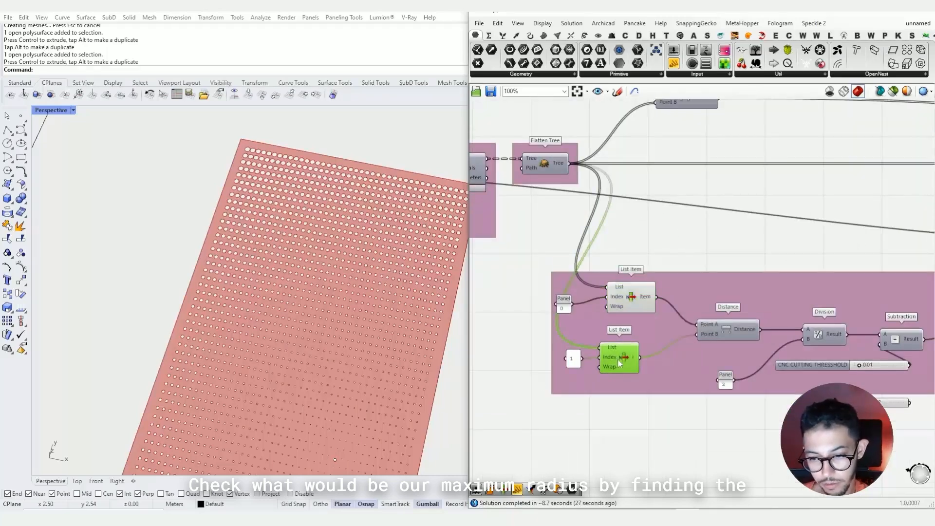
{"action": "scroll", "coordinate": [267, 394], "scroll_direction": "up", "scroll_amount": 5}
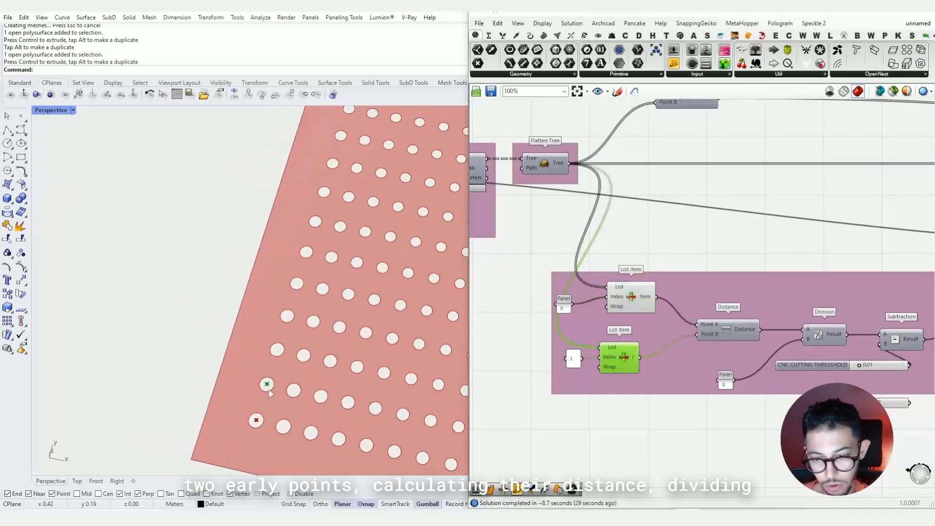
{"action": "left_click", "coordinate": [754, 335]}
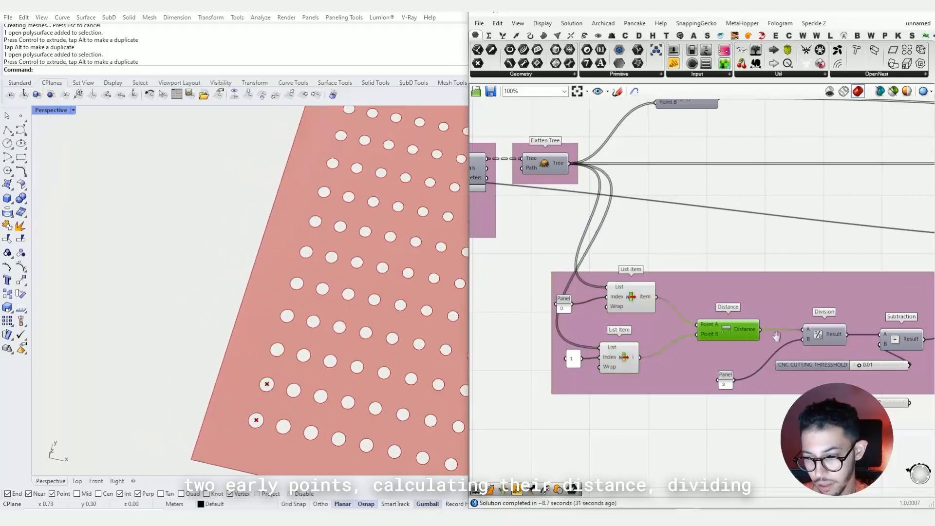
Examine how the Division, Subtraction and CNC cutting threshold slider produce the Radius value
{"action": "right_click_drag", "start_coordinate": [776, 336], "coordinate": [630, 342]}
{"action": "scroll", "coordinate": [672, 348], "scroll_direction": "up", "scroll_amount": 2}
{"action": "right_click_drag", "start_coordinate": [767, 350], "coordinate": [673, 354]}
{"action": "scroll", "coordinate": [673, 354], "scroll_direction": "up", "scroll_amount": 1}
{"action": "left_click_drag", "start_coordinate": [700, 347], "coordinate": [723, 346]}
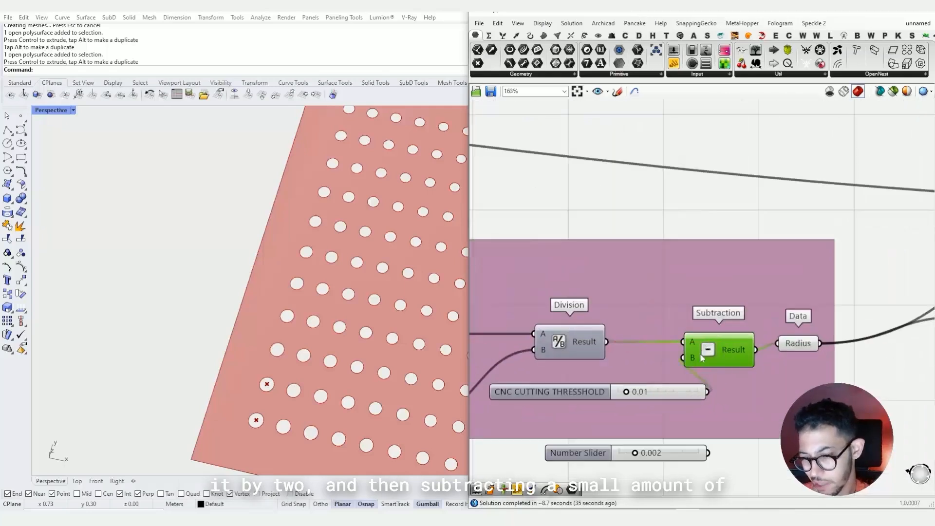
{"action": "scroll", "coordinate": [524, 397], "scroll_direction": "up", "scroll_amount": 1}
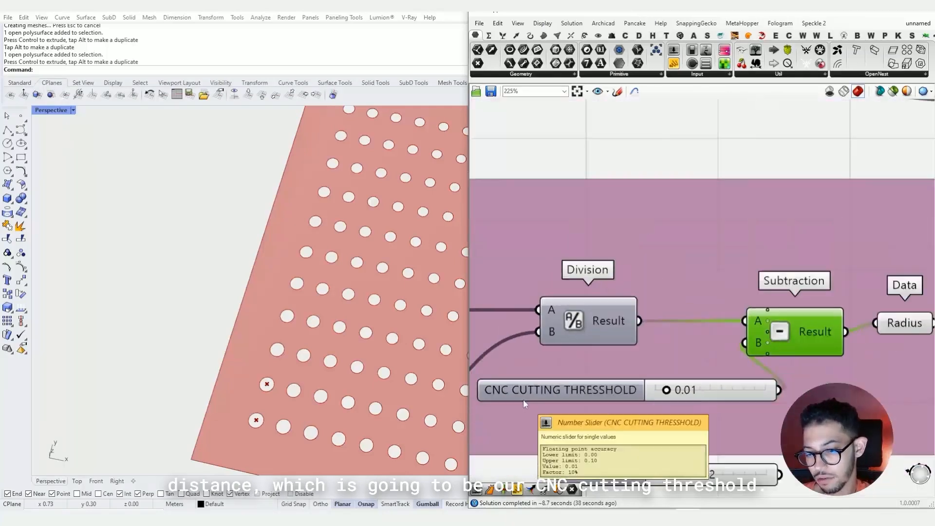
{"action": "scroll", "coordinate": [523, 400], "scroll_direction": "down", "scroll_amount": 3}
{"action": "left_click", "coordinate": [722, 362]}
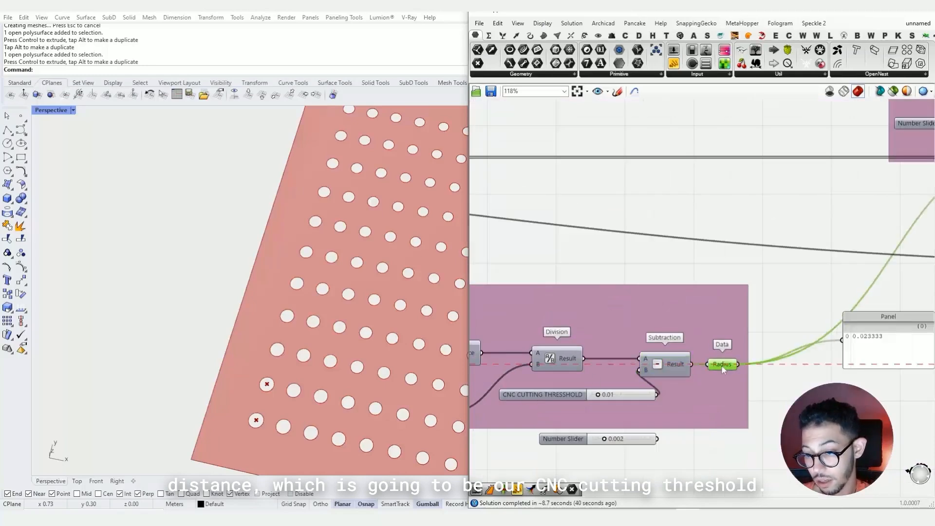
Move the Attractor Point and its Distance component together above the main definition, closer to the Remap Numbers group
{"action": "scroll", "coordinate": [722, 367], "scroll_direction": "down", "scroll_amount": 2}
{"action": "scroll", "coordinate": [720, 366], "scroll_direction": "down", "scroll_amount": 3}
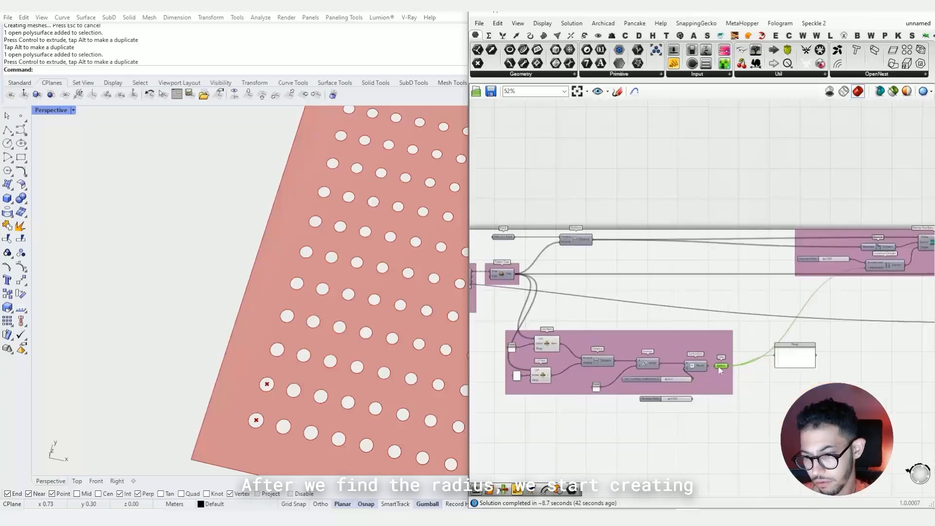
{"action": "left_click_drag", "start_coordinate": [624, 259], "coordinate": [529, 322]}
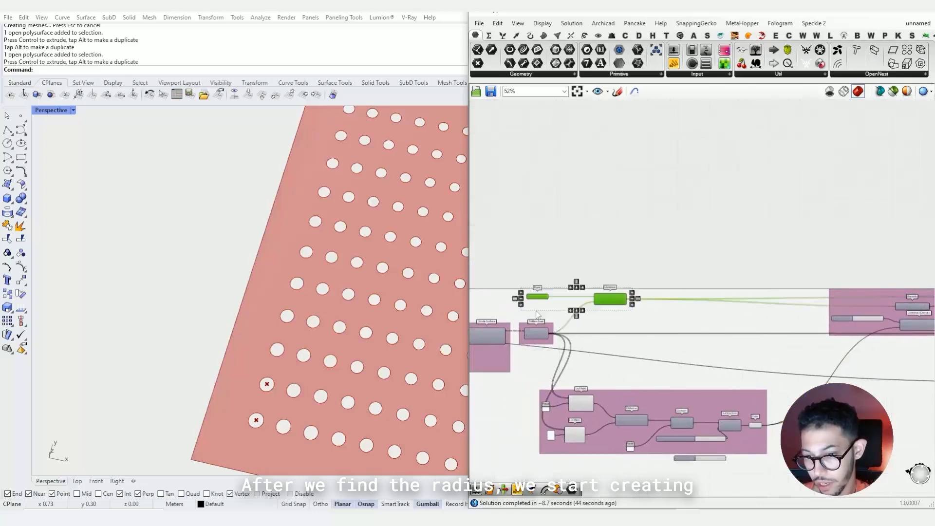
{"action": "left_click_drag", "start_coordinate": [613, 302], "coordinate": [780, 289]}
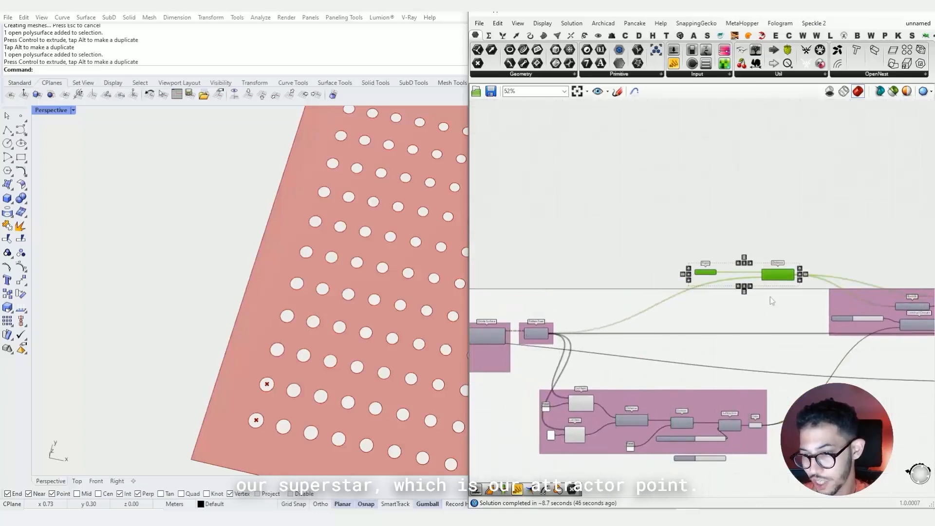
{"action": "left_click", "coordinate": [771, 297]}
Examine the Attractor Point, its Distance component and the flattened grid points it is measured against
{"action": "scroll", "coordinate": [712, 288], "scroll_direction": "up", "scroll_amount": 5}
{"action": "left_click", "coordinate": [703, 276]}
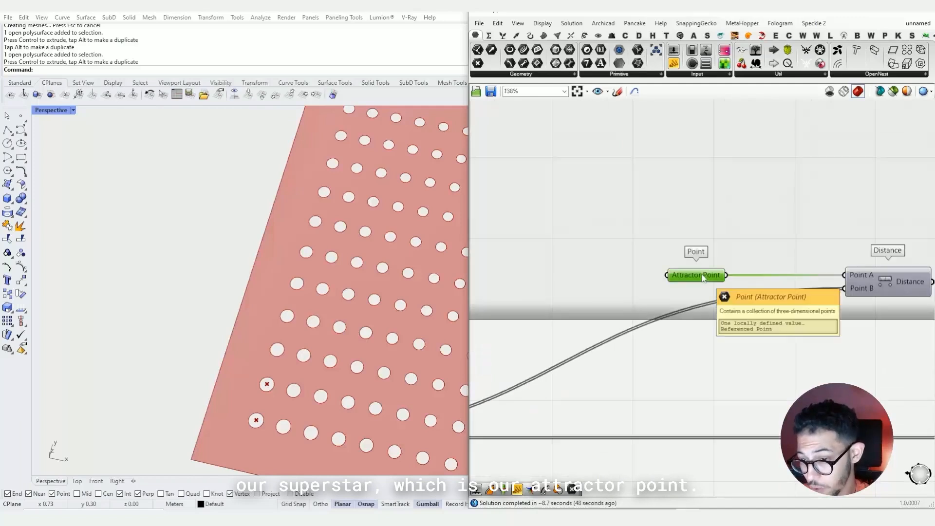
{"action": "scroll", "coordinate": [809, 302], "scroll_direction": "down", "scroll_amount": 1}
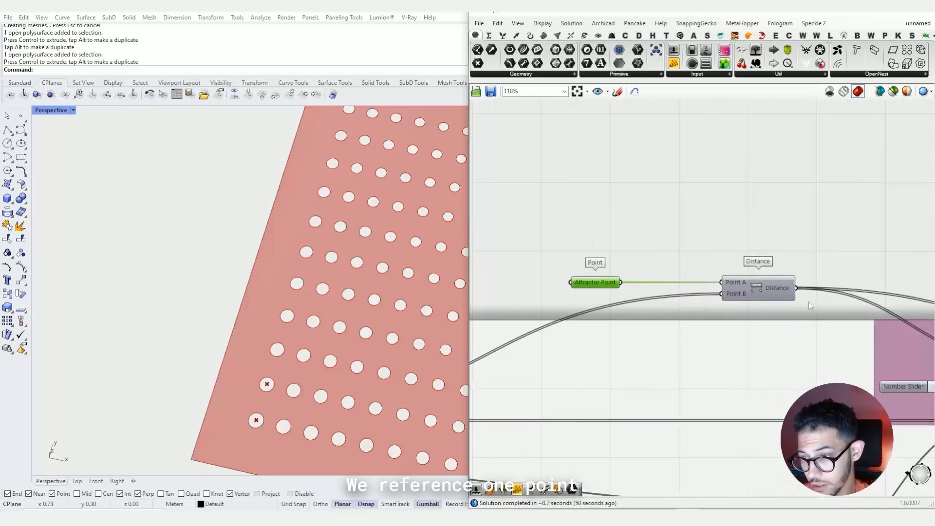
{"action": "left_click", "coordinate": [761, 282]}
{"action": "scroll", "coordinate": [761, 288], "scroll_direction": "down", "scroll_amount": 2}
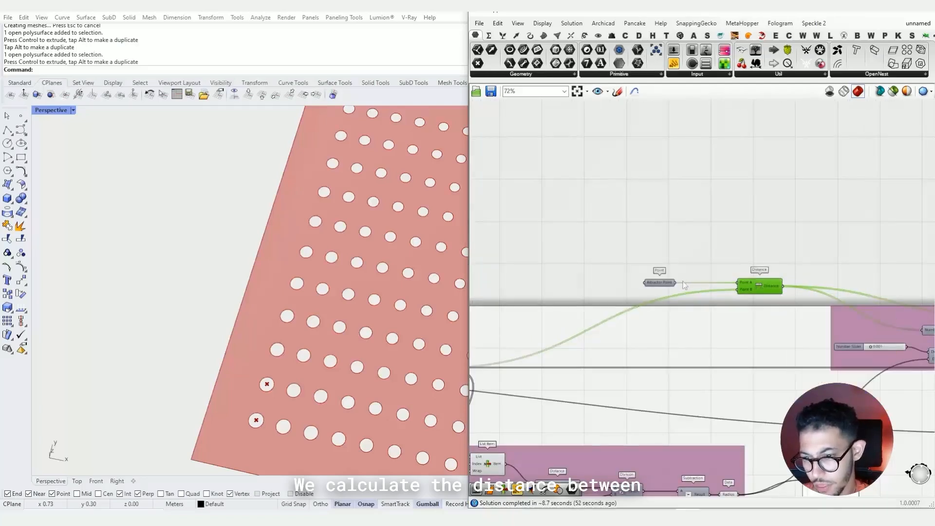
{"action": "left_click", "coordinate": [664, 283]}
{"action": "scroll", "coordinate": [794, 268], "scroll_direction": "down", "scroll_amount": 4}
{"action": "scroll", "coordinate": [596, 325], "scroll_direction": "up", "scroll_amount": 4}
{"action": "left_click", "coordinate": [613, 299]}
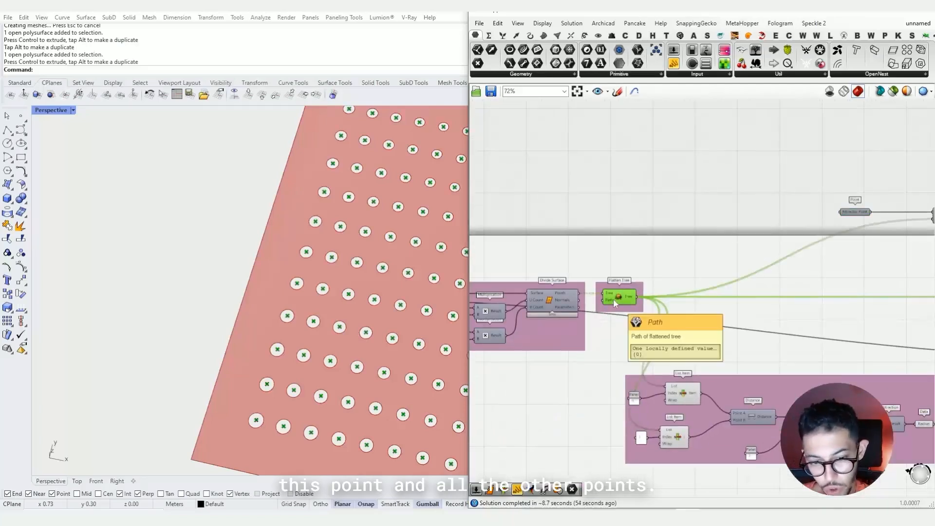
{"action": "key", "text": "ctrl+q"}
Move Construct Domain and its Number Slider farther away from Remap Numbers within their group
{"action": "scroll", "coordinate": [612, 299], "scroll_direction": "down", "scroll_amount": 4}
{"action": "right_click_drag", "start_coordinate": [810, 290], "coordinate": [569, 299]}
{"action": "scroll", "coordinate": [685, 287], "scroll_direction": "up", "scroll_amount": 4}
{"action": "left_click_drag", "start_coordinate": [803, 329], "coordinate": [820, 321]}
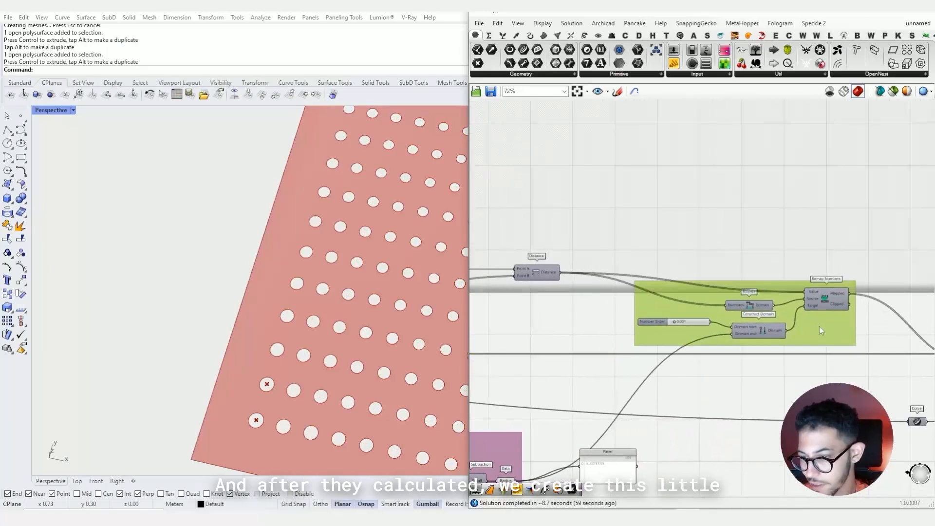
{"action": "mouse_move", "coordinate": [551, 279]}
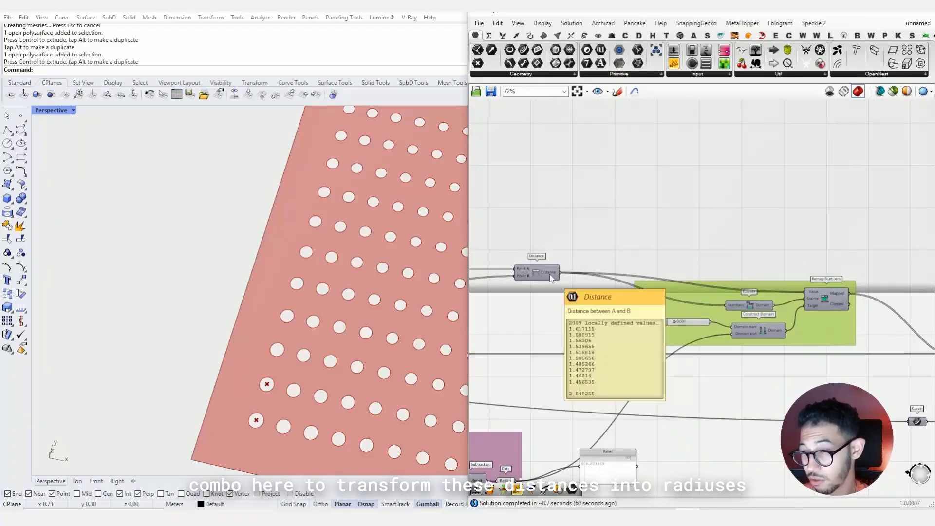
{"action": "scroll", "coordinate": [780, 331], "scroll_direction": "up", "scroll_amount": 4}
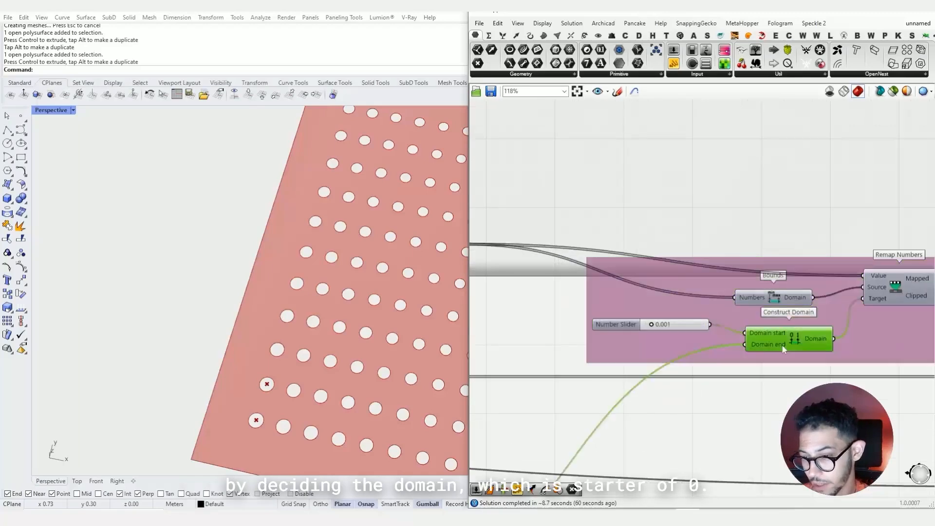
{"action": "left_click_drag", "start_coordinate": [636, 326], "coordinate": [577, 337]}
{"action": "scroll", "coordinate": [580, 334], "scroll_direction": "down", "scroll_amount": 3}
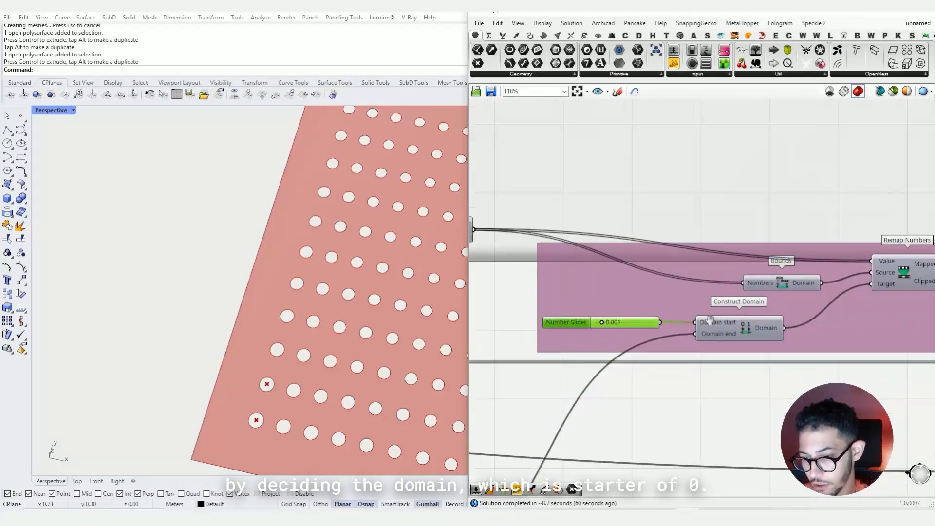
Examine the domain start slider against the smallest panel holes, and trace Domain end back to the Radius output
{"action": "scroll", "coordinate": [742, 305], "scroll_direction": "up", "scroll_amount": 5}
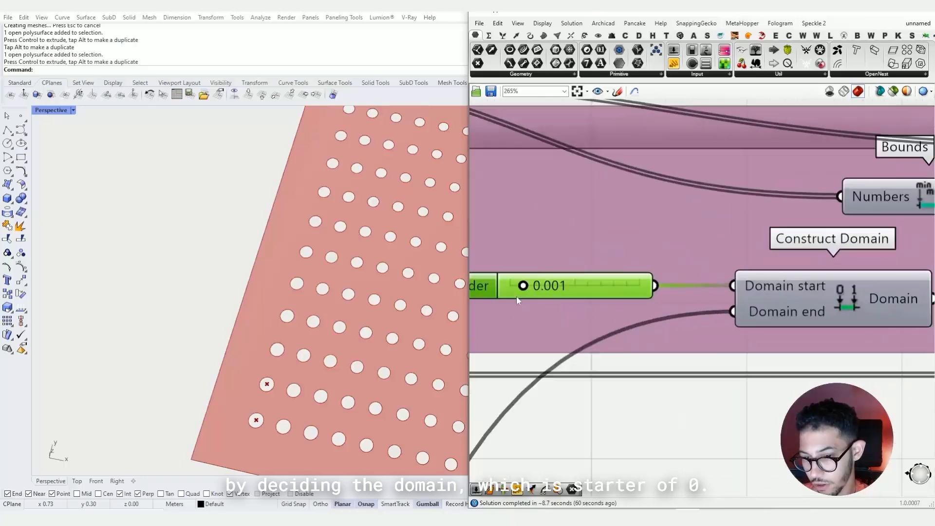
{"action": "scroll", "coordinate": [449, 297], "scroll_direction": "down", "scroll_amount": 5}
{"action": "scroll", "coordinate": [385, 309], "scroll_direction": "up", "scroll_amount": 8}
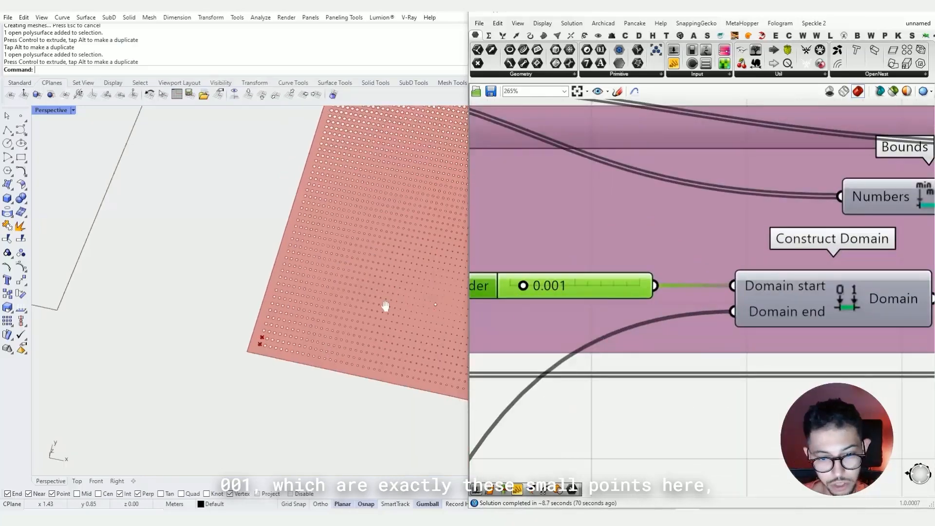
{"action": "scroll", "coordinate": [370, 345], "scroll_direction": "up", "scroll_amount": 2}
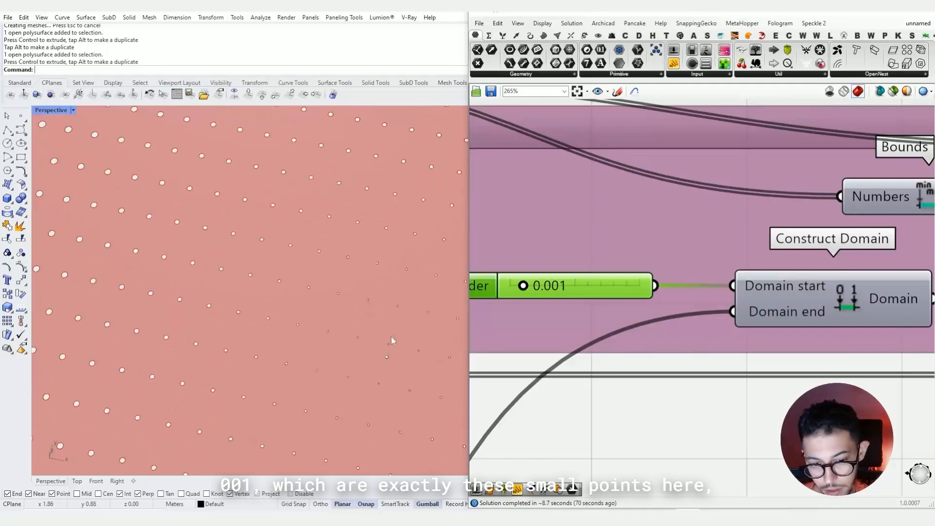
{"action": "scroll", "coordinate": [702, 314], "scroll_direction": "down", "scroll_amount": 5}
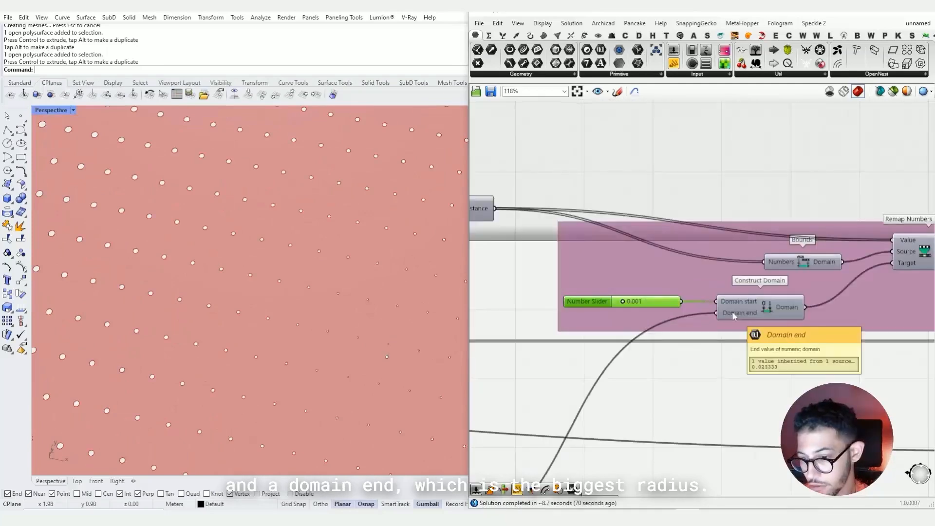
{"action": "scroll", "coordinate": [733, 315], "scroll_direction": "down", "scroll_amount": 5}
{"action": "right_click_drag", "start_coordinate": [702, 353], "coordinate": [762, 327]}
{"action": "scroll", "coordinate": [656, 396], "scroll_direction": "up", "scroll_amount": 5}
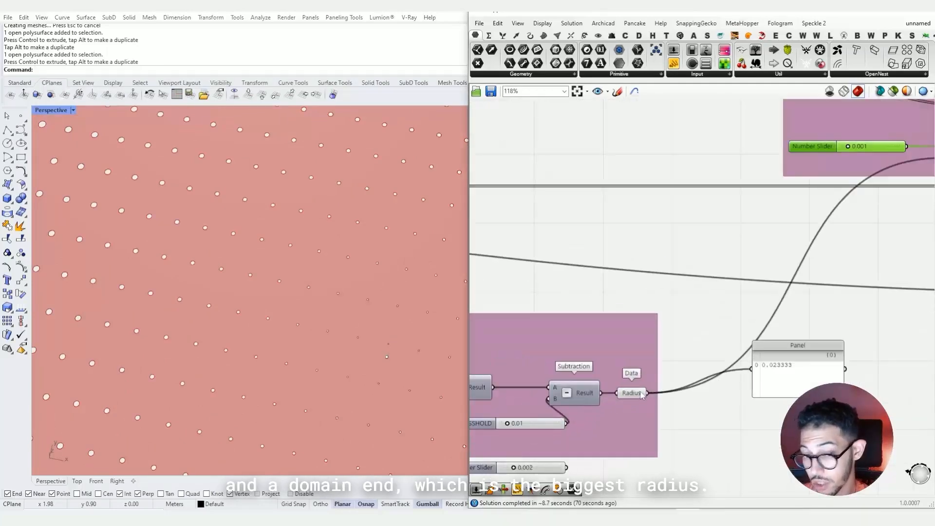
{"action": "left_click", "coordinate": [635, 393]}
{"action": "scroll", "coordinate": [674, 337], "scroll_direction": "down", "scroll_amount": 5}
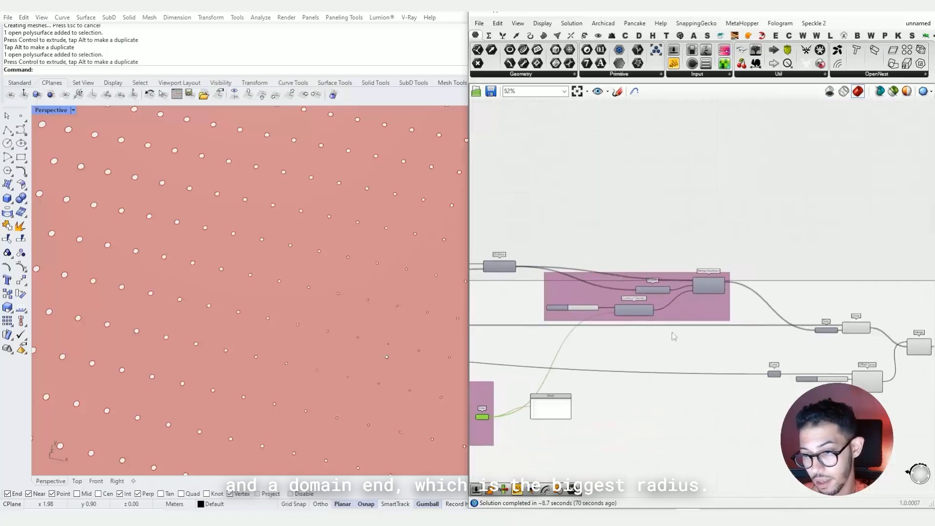
Group the NEW RADIUSES data parameter together with the Circle component
{"action": "right_click_drag", "start_coordinate": [847, 334], "coordinate": [725, 337]}
{"action": "scroll", "coordinate": [725, 337], "scroll_direction": "up", "scroll_amount": 5}
{"action": "left_click_drag", "start_coordinate": [780, 271], "coordinate": [643, 361]}
{"action": "scroll", "coordinate": [658, 352], "scroll_direction": "down", "scroll_amount": 5}
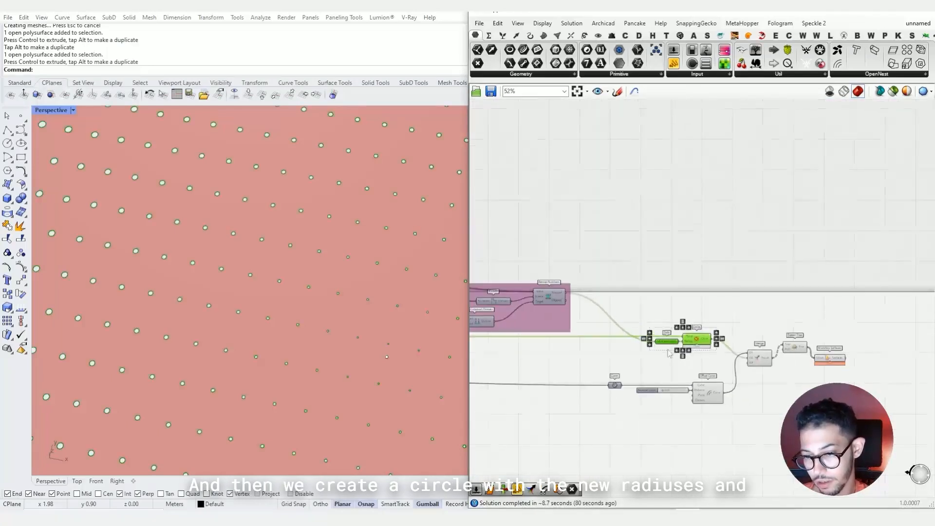
{"action": "key", "text": "ctrl+g"}
{"action": "scroll", "coordinate": [721, 407], "scroll_direction": "up", "scroll_amount": 4}
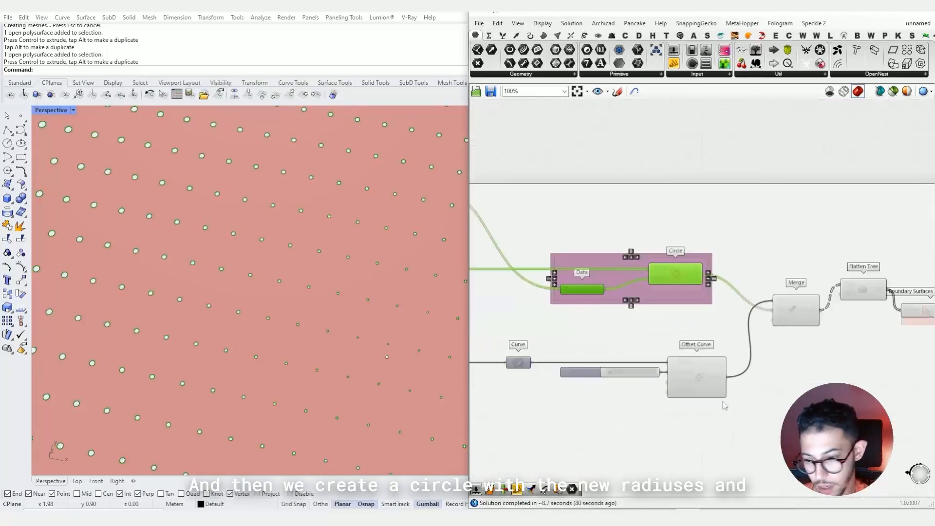
Group the bounding Curve parameter, its Number Slider and the Offset Curve component
{"action": "right_click_drag", "start_coordinate": [748, 343], "coordinate": [747, 313]}
{"action": "left_click_drag", "start_coordinate": [721, 311], "coordinate": [513, 375]}
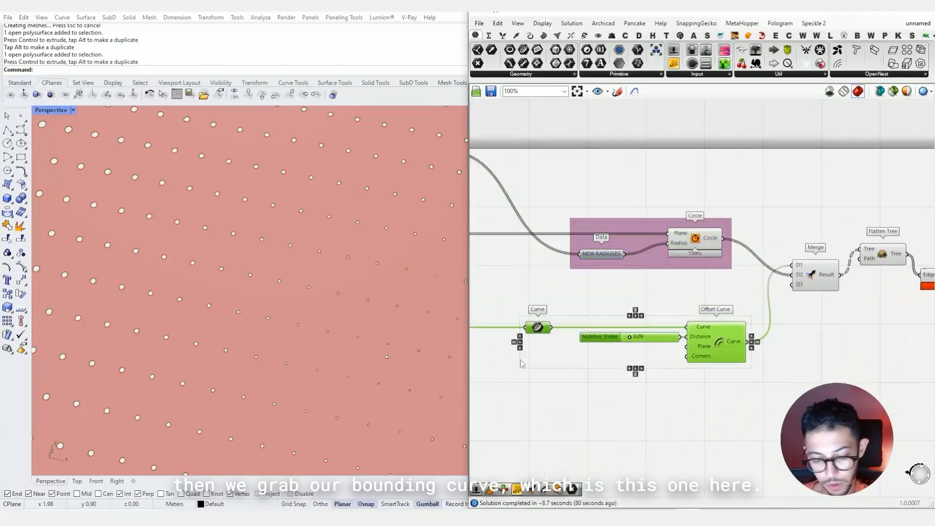
{"action": "key", "text": "ctrl+g"}
{"action": "right_click_drag", "start_coordinate": [520, 363], "coordinate": [530, 382]}
Trace the offset boundary back to the source curve at the definition's start, and examine the margin around the panel's holes
{"action": "scroll", "coordinate": [578, 337], "scroll_direction": "down", "scroll_amount": 8}
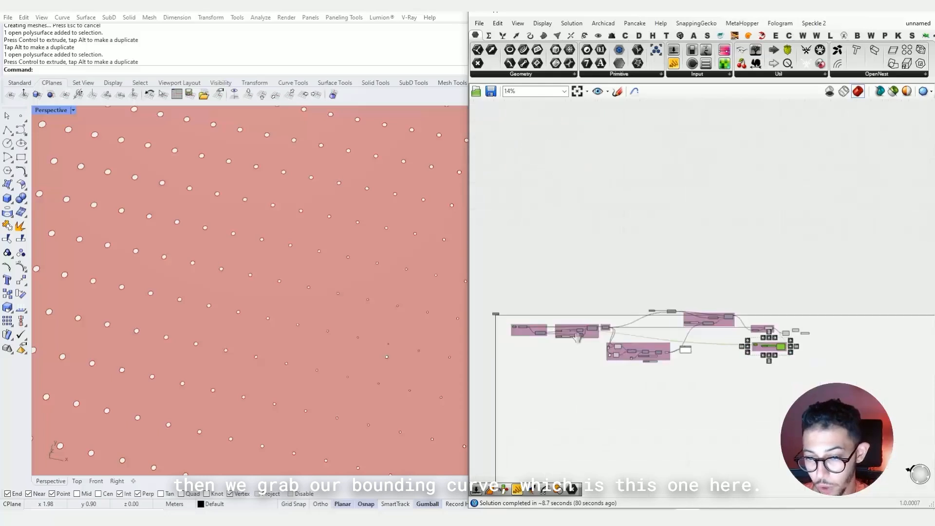
{"action": "scroll", "coordinate": [578, 337], "scroll_direction": "up", "scroll_amount": 5}
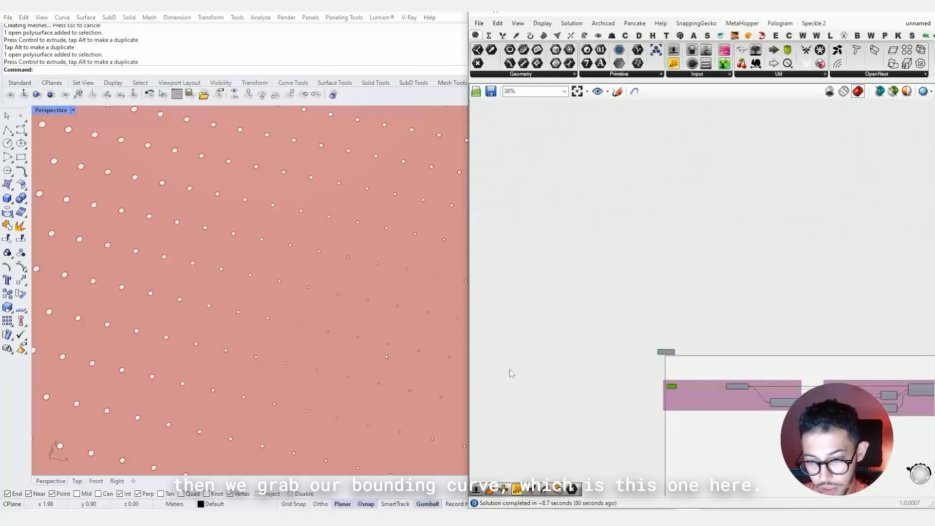
{"action": "scroll", "coordinate": [304, 326], "scroll_direction": "down", "scroll_amount": 10}
{"action": "scroll", "coordinate": [702, 359], "scroll_direction": "down", "scroll_amount": 5}
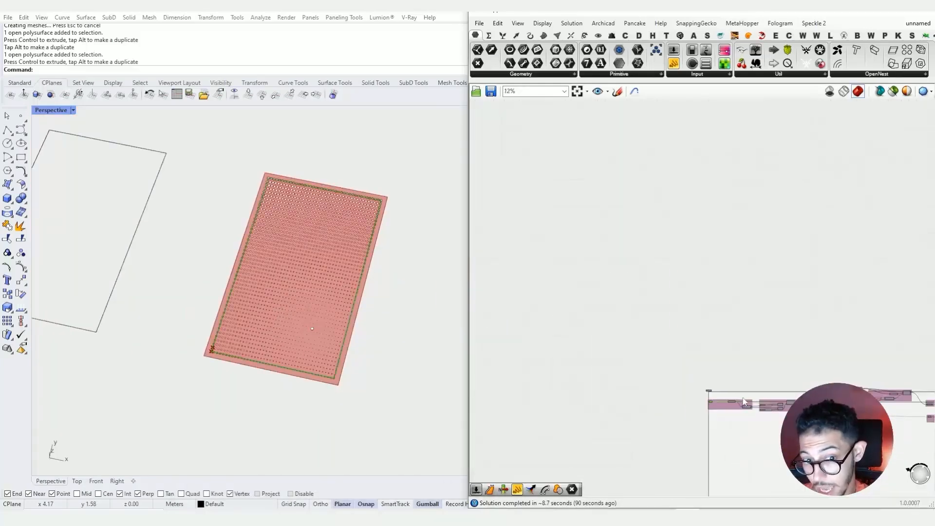
{"action": "right_click_drag", "start_coordinate": [744, 402], "coordinate": [588, 394]}
{"action": "scroll", "coordinate": [536, 384], "scroll_direction": "up", "scroll_amount": 3}
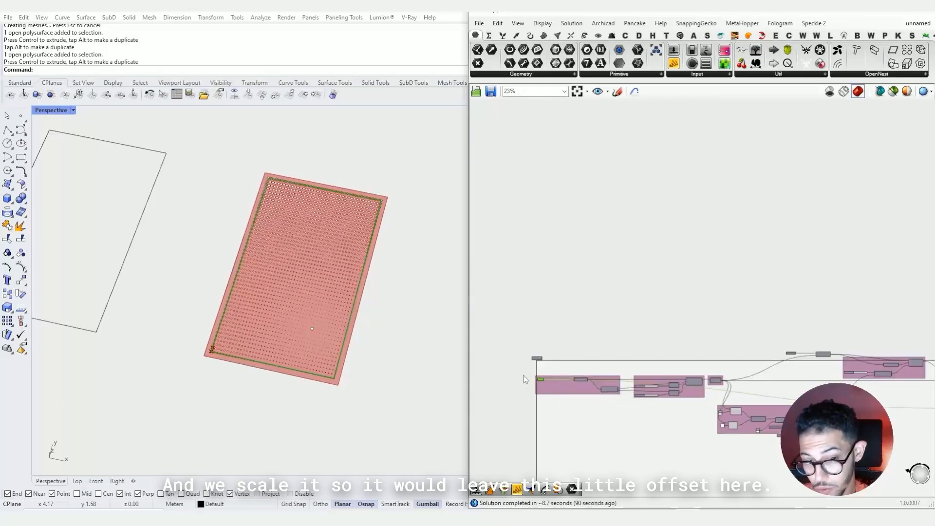
{"action": "scroll", "coordinate": [335, 381], "scroll_direction": "up", "scroll_amount": 5}
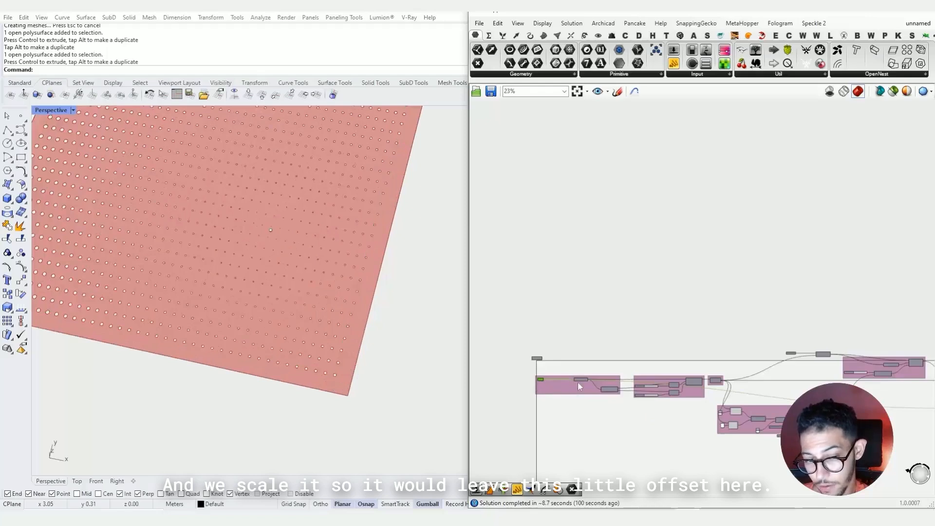
{"action": "scroll", "coordinate": [579, 386], "scroll_direction": "down", "scroll_amount": 4}
{"action": "right_click_drag", "start_coordinate": [579, 387], "coordinate": [510, 389]}
{"action": "scroll", "coordinate": [653, 387], "scroll_direction": "up", "scroll_amount": 9}
Examine the Merge result and the branched wire running from it into Flatten Tree
{"action": "left_click", "coordinate": [651, 384]}
{"action": "left_click", "coordinate": [714, 381]}
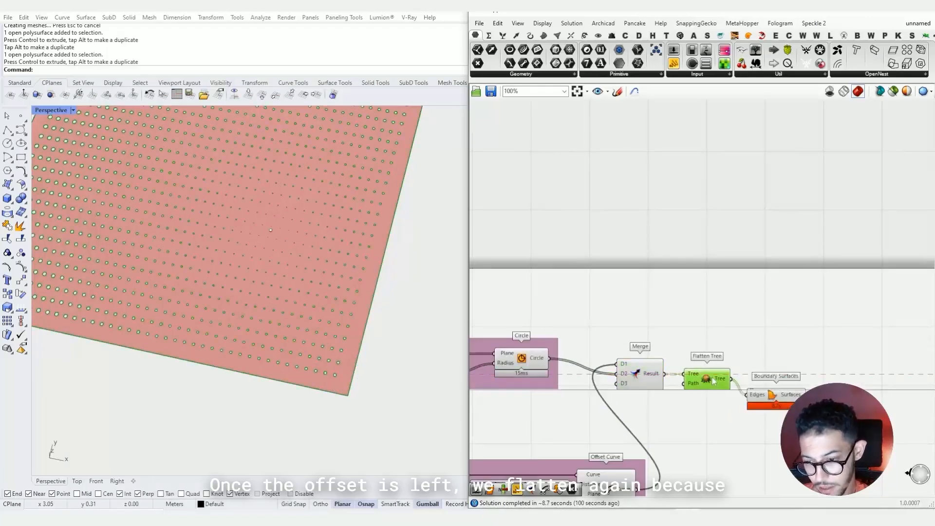
{"action": "scroll", "coordinate": [653, 380], "scroll_direction": "up", "scroll_amount": 5}
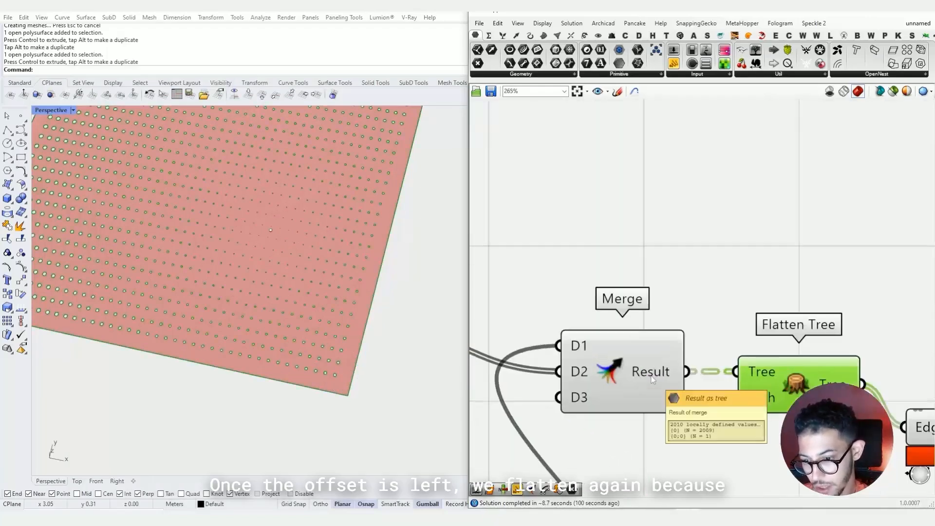
{"action": "scroll", "coordinate": [653, 380], "scroll_direction": "up", "scroll_amount": 9}
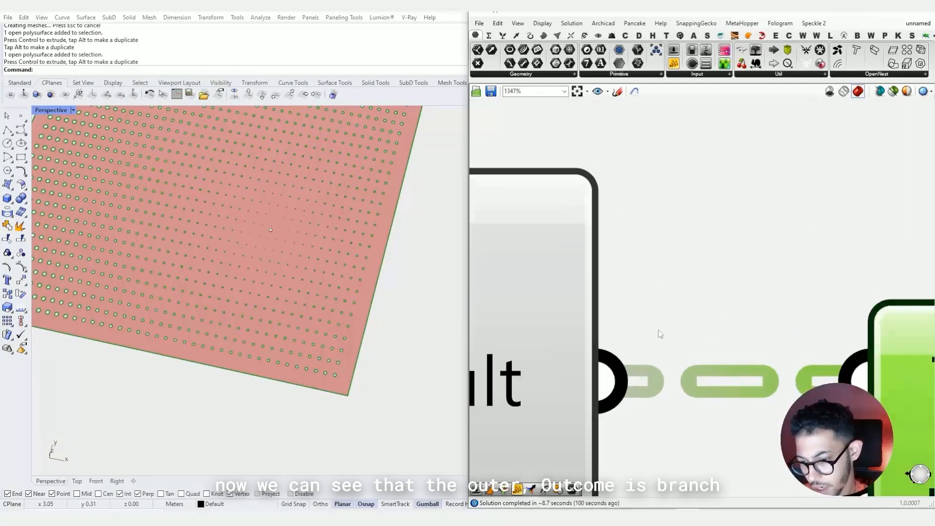
{"action": "scroll", "coordinate": [660, 334], "scroll_direction": "down", "scroll_amount": 6}
{"action": "scroll", "coordinate": [764, 330], "scroll_direction": "up", "scroll_amount": 6}
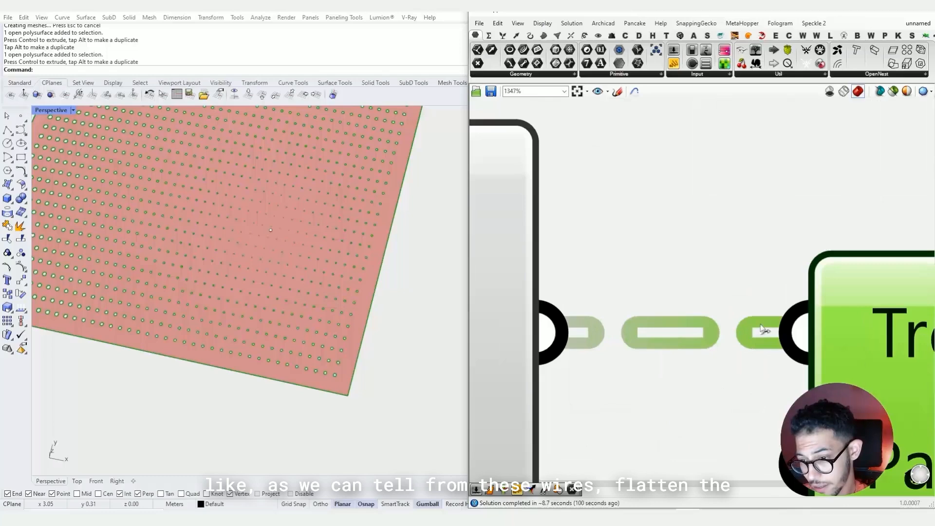
{"action": "scroll", "coordinate": [730, 328], "scroll_direction": "down", "scroll_amount": 8}
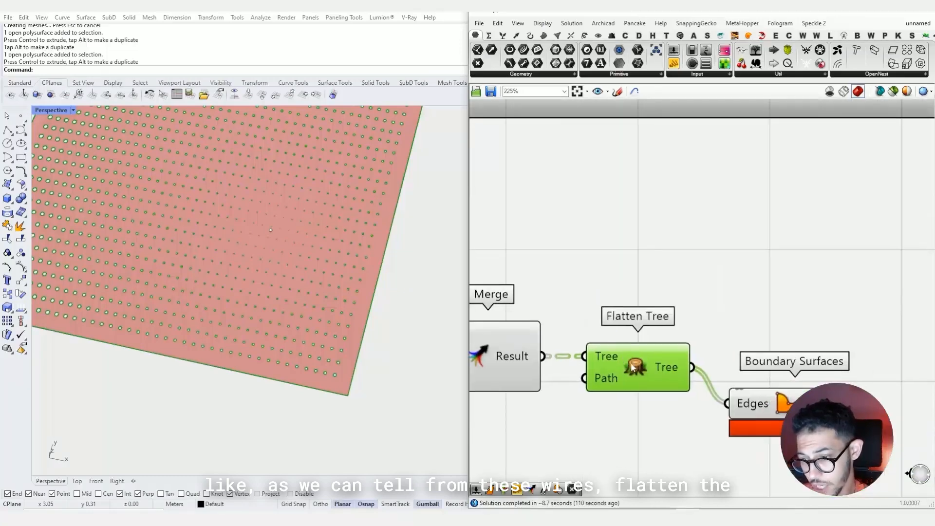
Shift Flatten Tree slightly away from Merge and align Boundary Surfaces level with it so their connecting wire runs straight
{"action": "left_click_drag", "start_coordinate": [632, 368], "coordinate": [640, 368]}
{"action": "left_click_drag", "start_coordinate": [819, 417], "coordinate": [843, 381]}
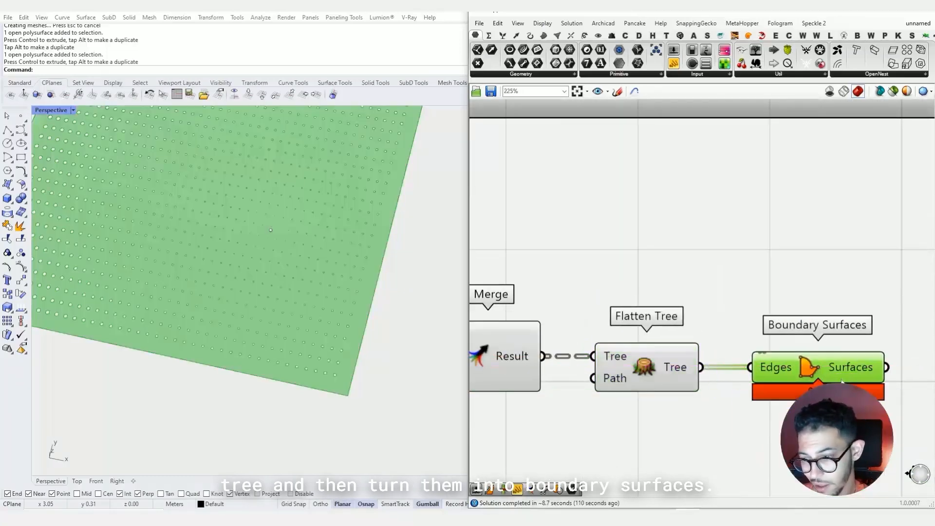
{"action": "left_click", "coordinate": [842, 390]}
{"action": "left_click", "coordinate": [841, 376]}
Examine the perforated surface in the viewport and the calculation time shown beneath Boundary Surfaces
{"action": "scroll", "coordinate": [399, 331], "scroll_direction": "down", "scroll_amount": 8}
{"action": "scroll", "coordinate": [347, 271], "scroll_direction": "up", "scroll_amount": 5}
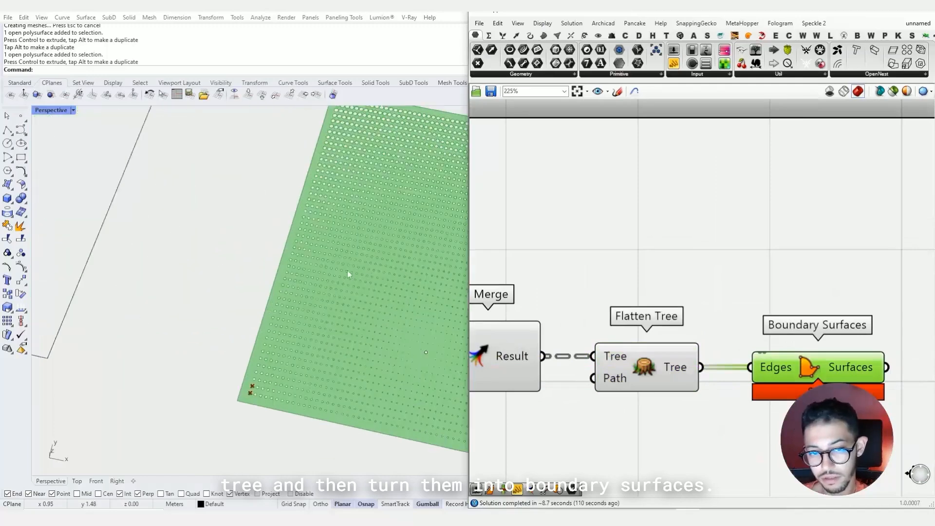
{"action": "scroll", "coordinate": [348, 271], "scroll_direction": "up", "scroll_amount": 2}
{"action": "right_click_drag", "start_coordinate": [804, 332], "coordinate": [676, 318]}
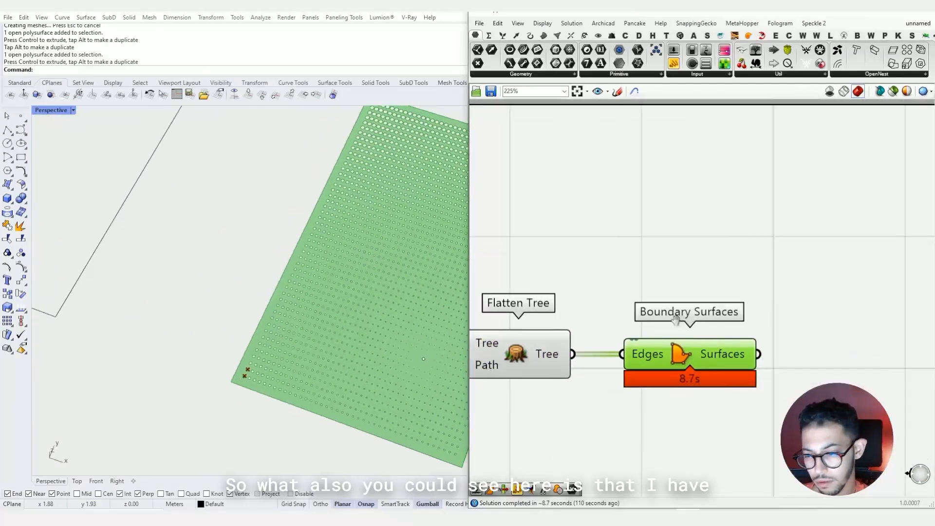
{"action": "scroll", "coordinate": [651, 368], "scroll_direction": "up", "scroll_amount": 3}
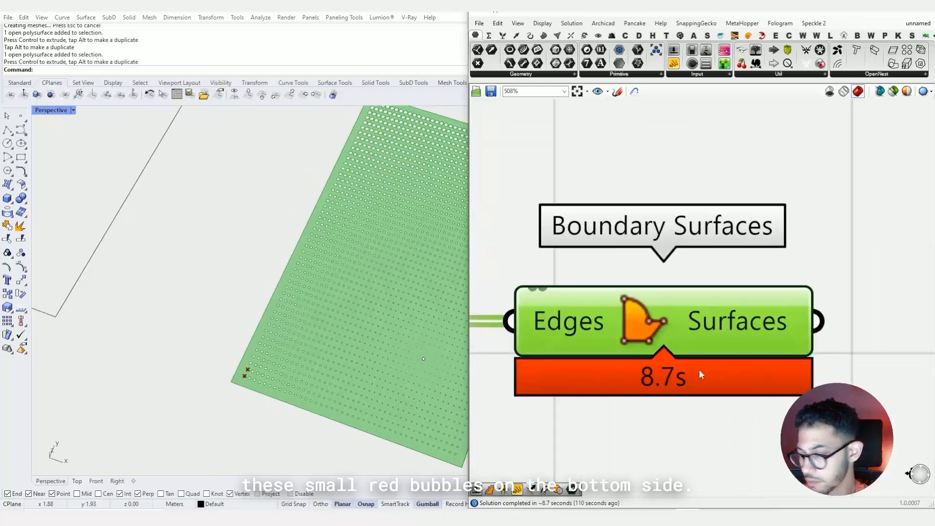
{"action": "scroll", "coordinate": [721, 253], "scroll_direction": "down", "scroll_amount": 3}
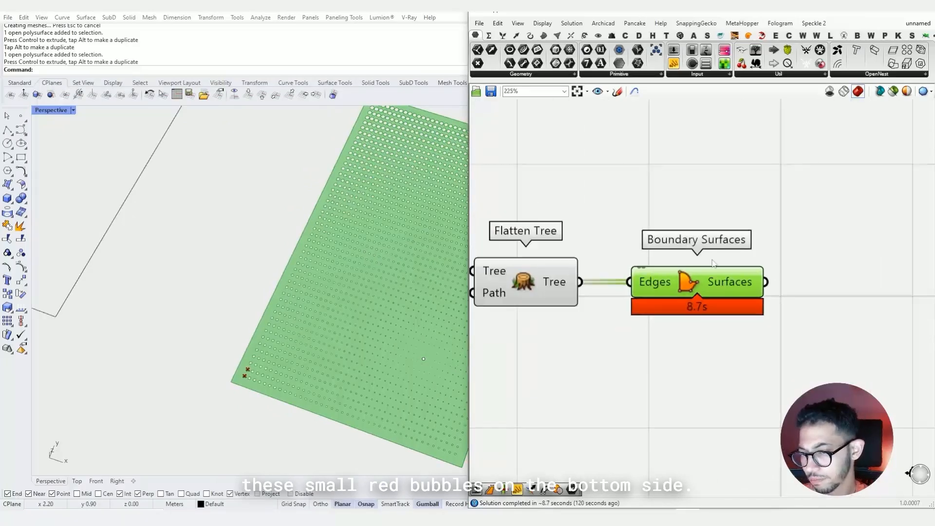
{"action": "scroll", "coordinate": [710, 273], "scroll_direction": "up", "scroll_amount": 1}
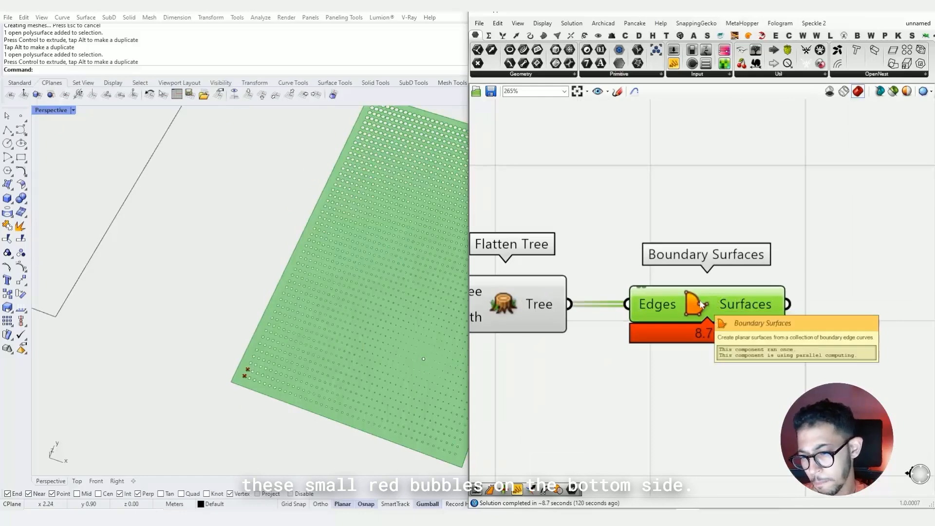
Look up the Profiler among the canvas widgets and inspect its readout on Boundary Surfaces
{"action": "left_click", "coordinate": [542, 23]}
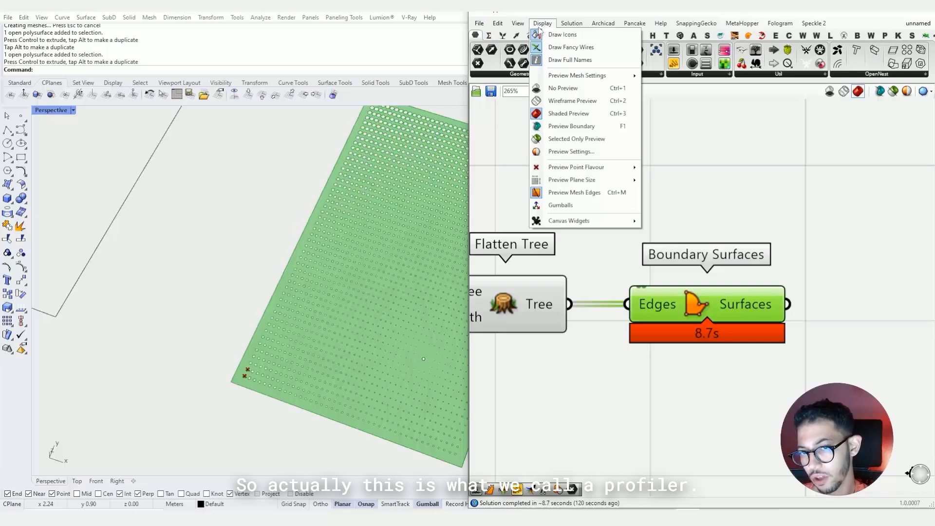
{"action": "left_click", "coordinate": [541, 25]}
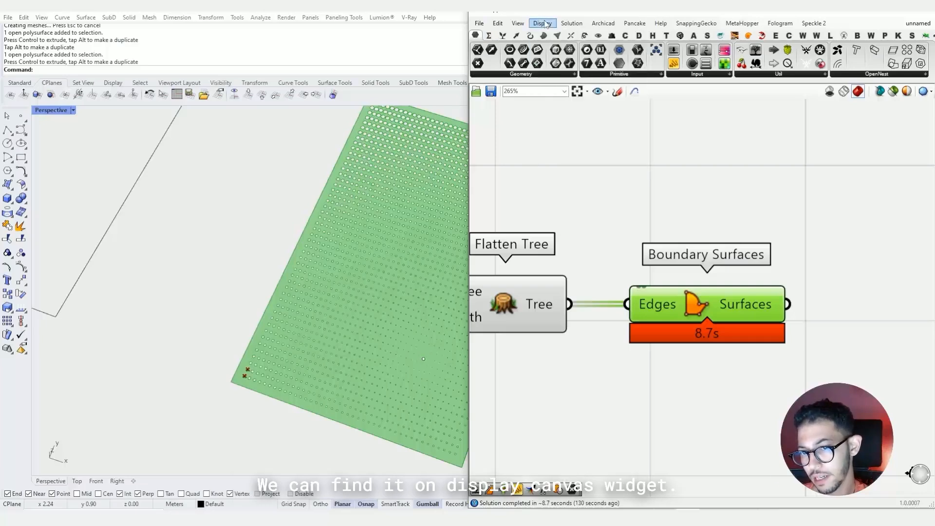
{"action": "left_click", "coordinate": [541, 24]}
{"action": "mouse_move", "coordinate": [606, 223]}
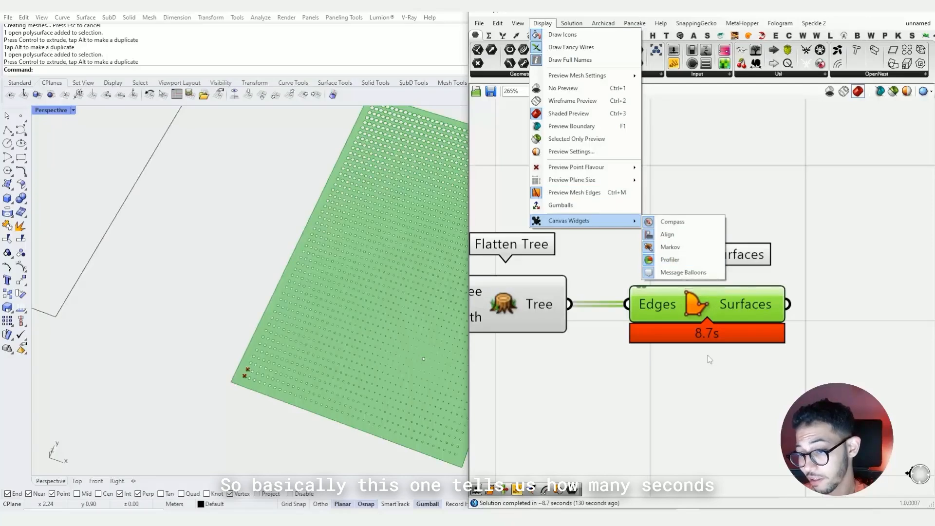
{"action": "scroll", "coordinate": [708, 356], "scroll_direction": "up", "scroll_amount": 4}
{"action": "left_click", "coordinate": [709, 333]}
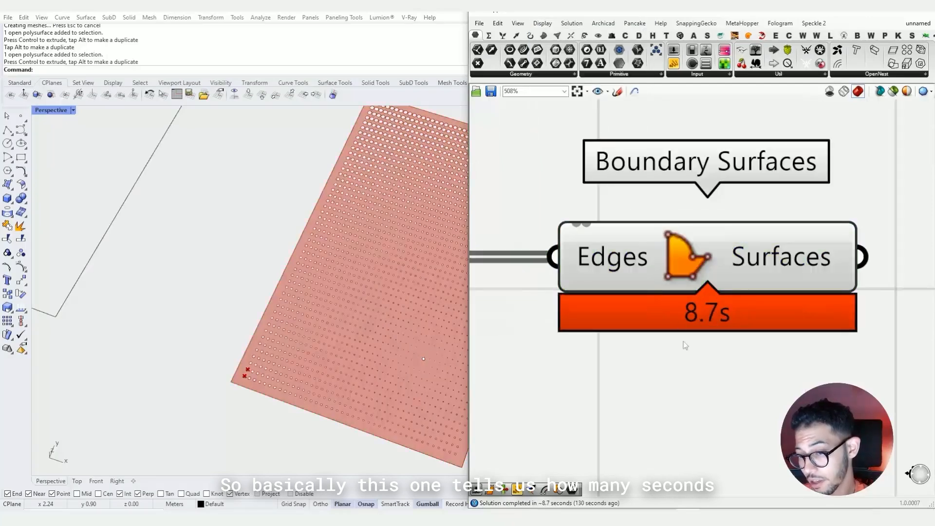
Move Boundary Surfaces slightly farther from Flatten Tree, keeping the two components level, and review the final components beside the perforated panel
{"action": "left_click_drag", "start_coordinate": [765, 266], "coordinate": [795, 265]}
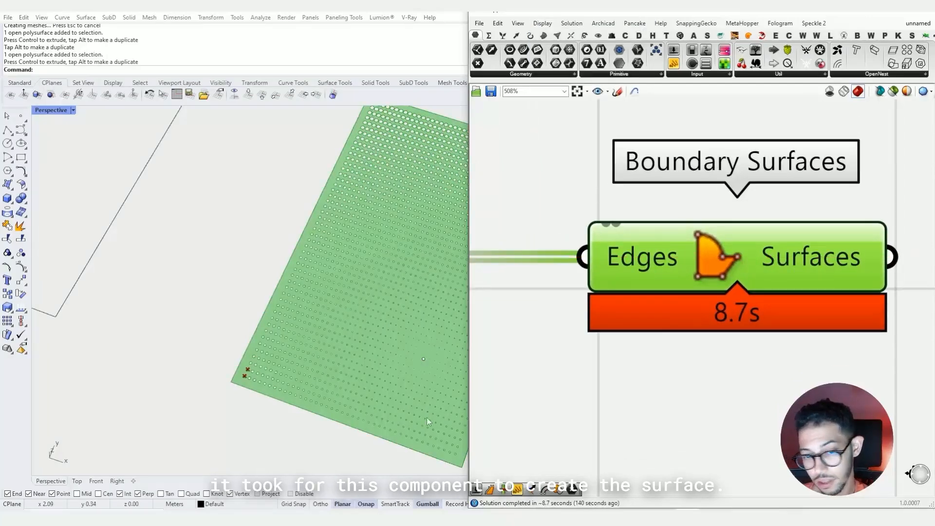
{"action": "scroll", "coordinate": [362, 389], "scroll_direction": "up", "scroll_amount": 4}
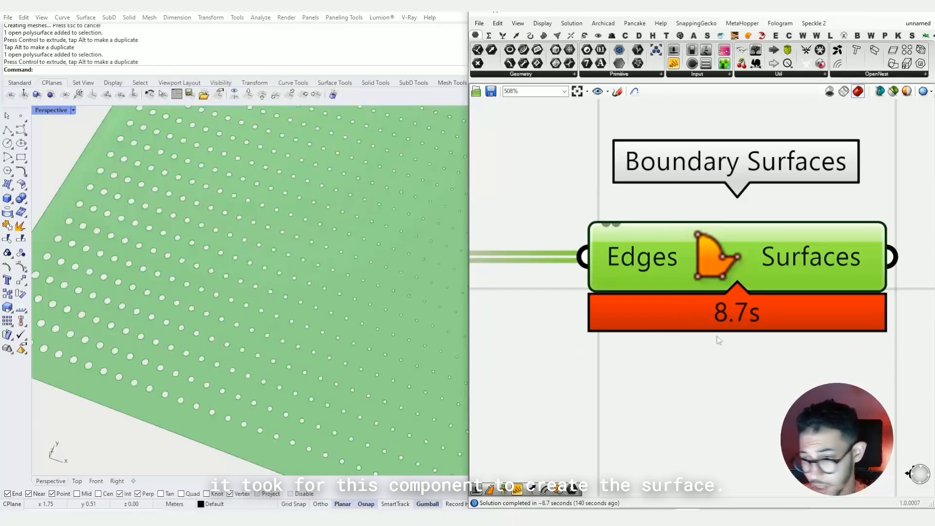
{"action": "scroll", "coordinate": [712, 340], "scroll_direction": "down", "scroll_amount": 2}
{"action": "scroll", "coordinate": [706, 343], "scroll_direction": "down", "scroll_amount": 4}
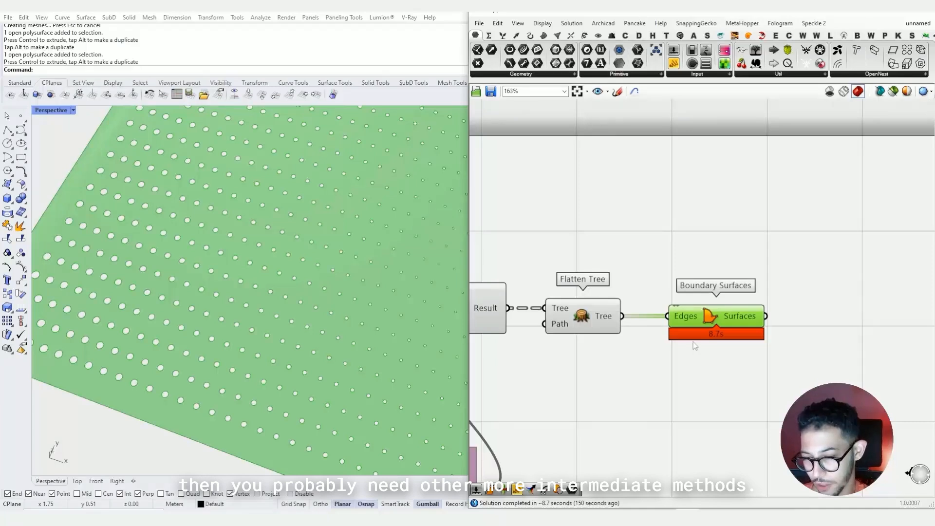
{"action": "mouse_move", "coordinate": [681, 312]}
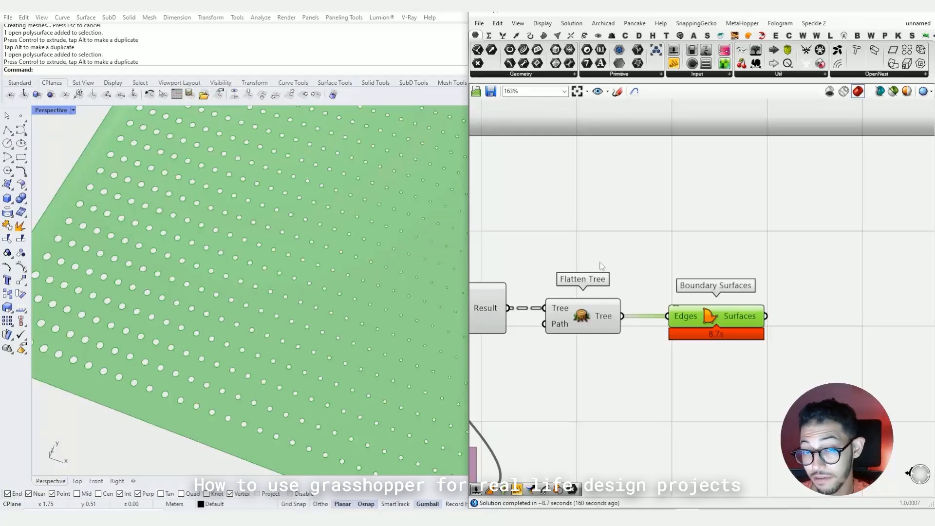
{"action": "scroll", "coordinate": [602, 266], "scroll_direction": "down", "scroll_amount": 2}
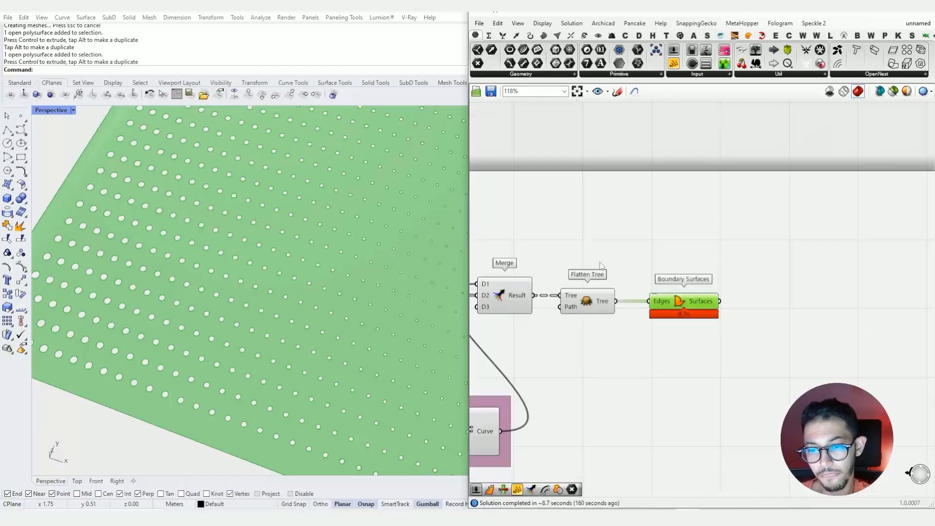